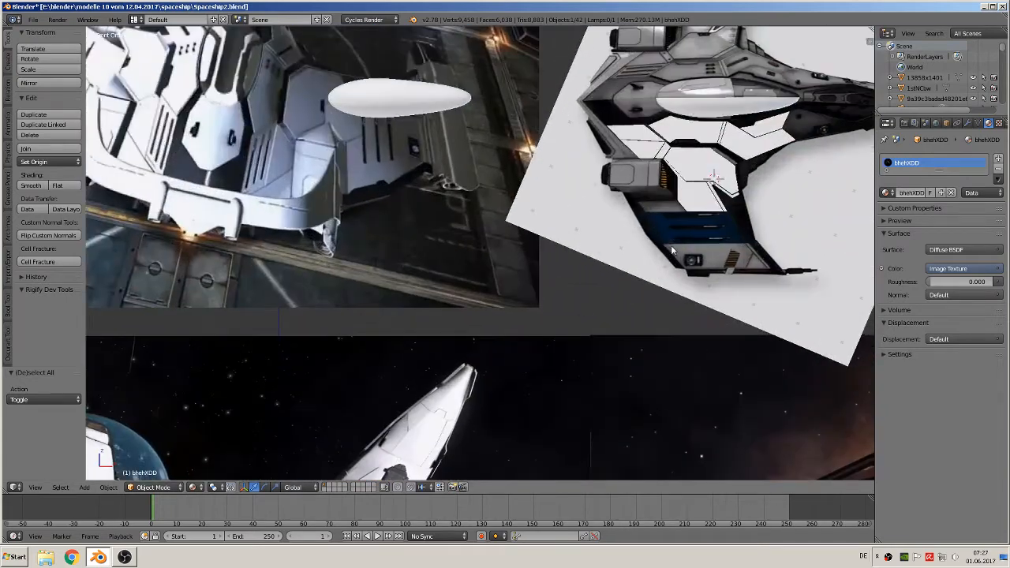
Examine the reference images of the spaceship, comparing its wing from several angles.
{"action": "middle_click_drag", "start_coordinate": [672, 250], "coordinate": [369, 305], "text": "shift"}
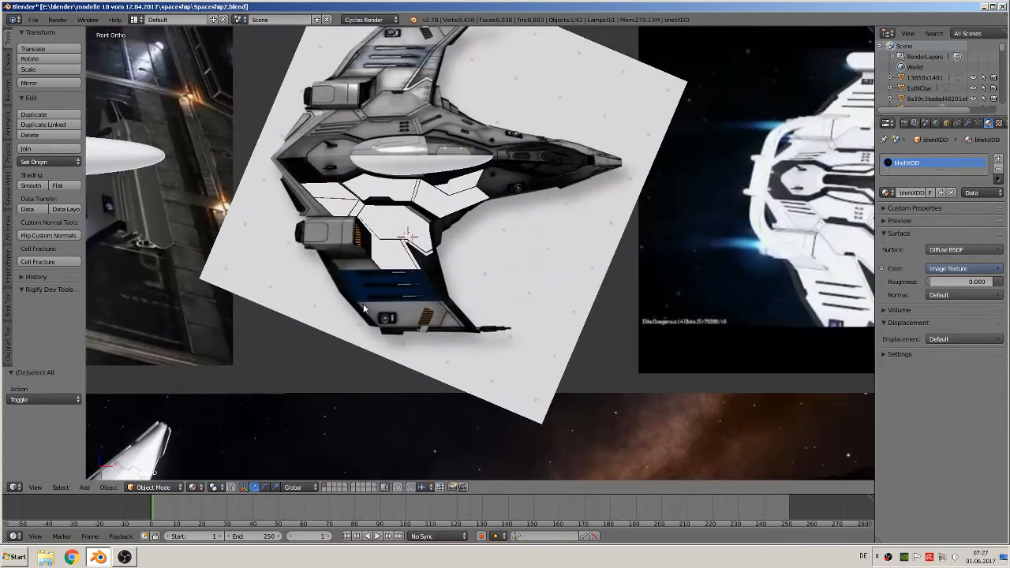
{"action": "scroll", "coordinate": [355, 304], "scroll_direction": "up", "scroll_amount": 5}
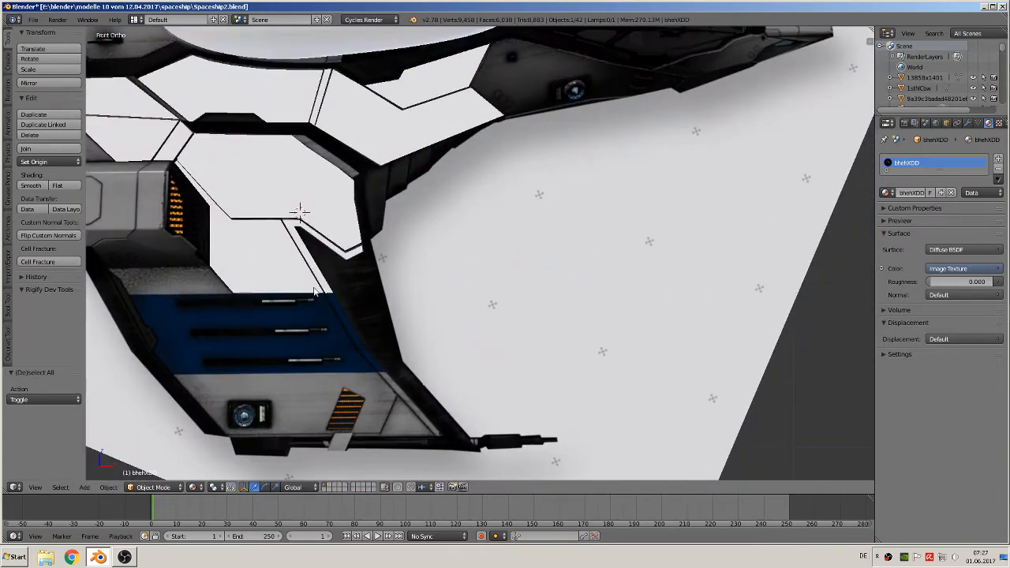
{"action": "scroll", "coordinate": [371, 237], "scroll_direction": "down", "scroll_amount": 10}
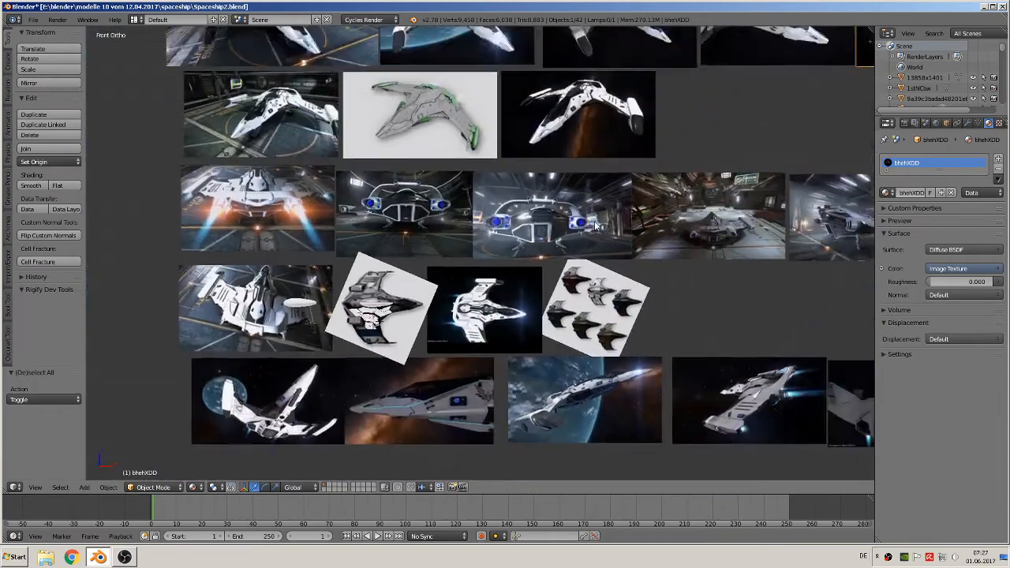
{"action": "middle_click_drag", "start_coordinate": [635, 179], "coordinate": [535, 422], "text": "shift"}
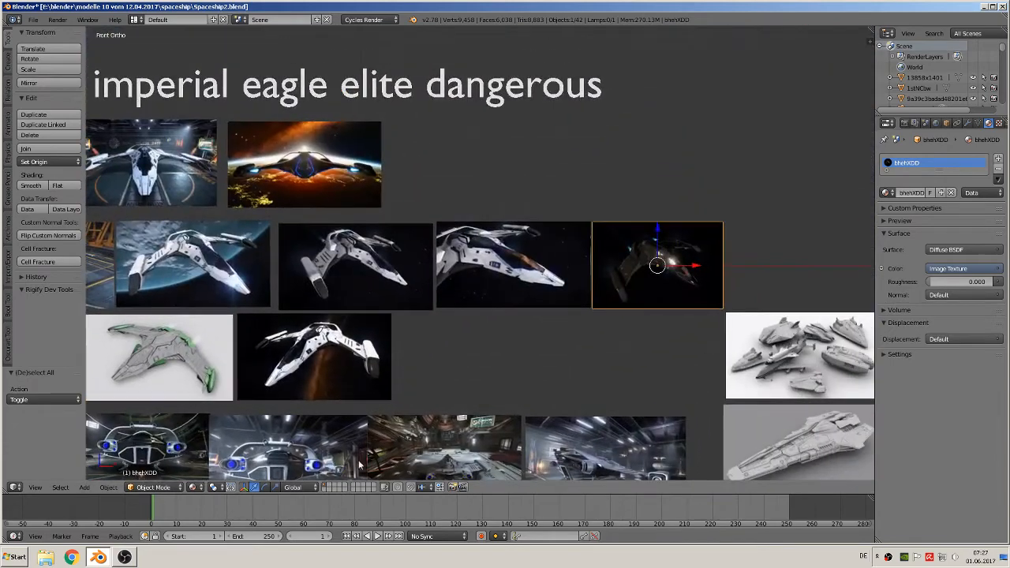
{"action": "scroll", "coordinate": [685, 342], "scroll_direction": "up", "scroll_amount": 5}
{"action": "middle_click_drag", "start_coordinate": [723, 340], "coordinate": [296, 311], "text": "shift"}
{"action": "scroll", "coordinate": [339, 304], "scroll_direction": "up", "scroll_amount": 1}
{"action": "scroll", "coordinate": [340, 306], "scroll_direction": "up", "scroll_amount": 5}
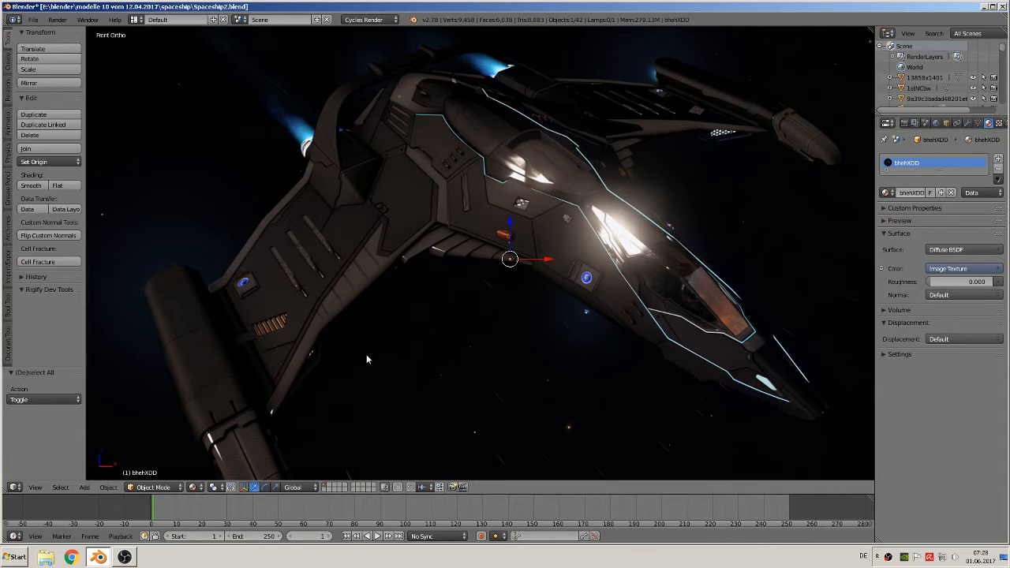
{"action": "scroll", "coordinate": [366, 359], "scroll_direction": "down", "scroll_amount": 8}
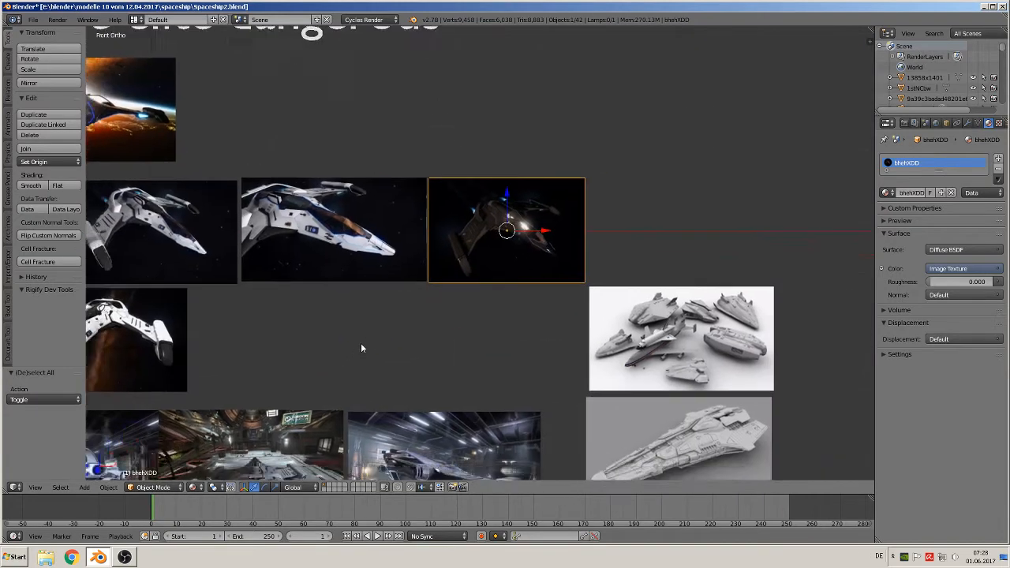
{"action": "middle_click_drag", "start_coordinate": [361, 348], "coordinate": [156, 404], "text": "shift"}
{"action": "scroll", "coordinate": [488, 150], "scroll_direction": "up", "scroll_amount": 4}
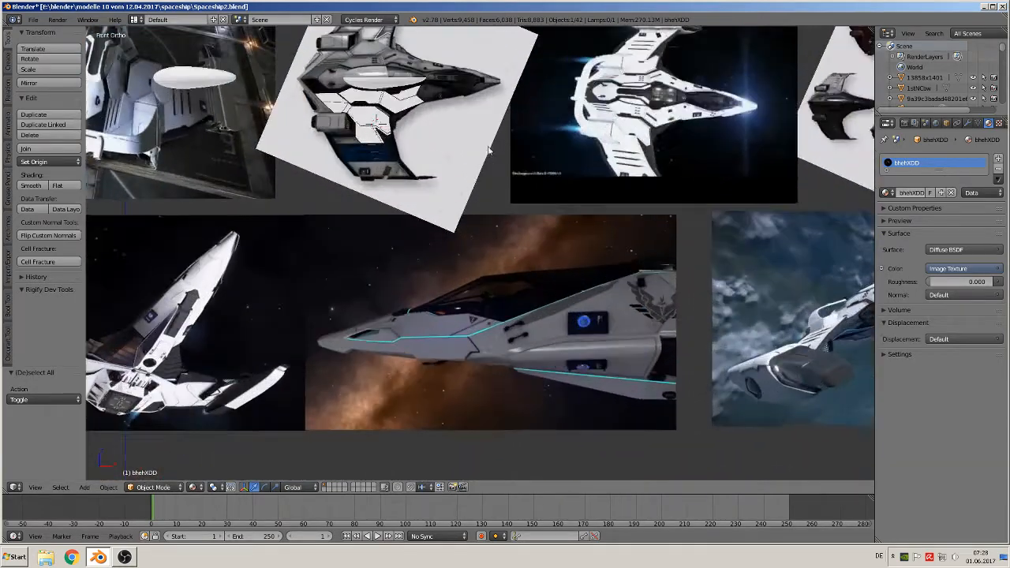
In the mesh of the narrow white wing strip, extrude the lower end about 0.086 down to the blue band's lower edge.
{"action": "scroll", "coordinate": [488, 150], "scroll_direction": "up", "scroll_amount": 12}
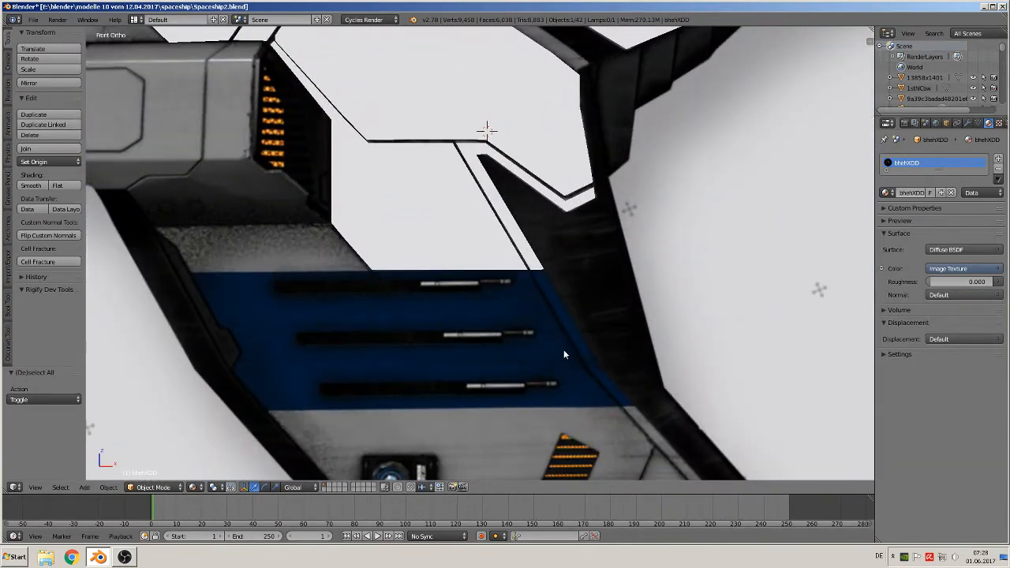
{"action": "middle_click_drag", "start_coordinate": [563, 349], "coordinate": [468, 321], "text": "shift"}
{"action": "scroll", "coordinate": [528, 338], "scroll_direction": "down", "scroll_amount": 3}
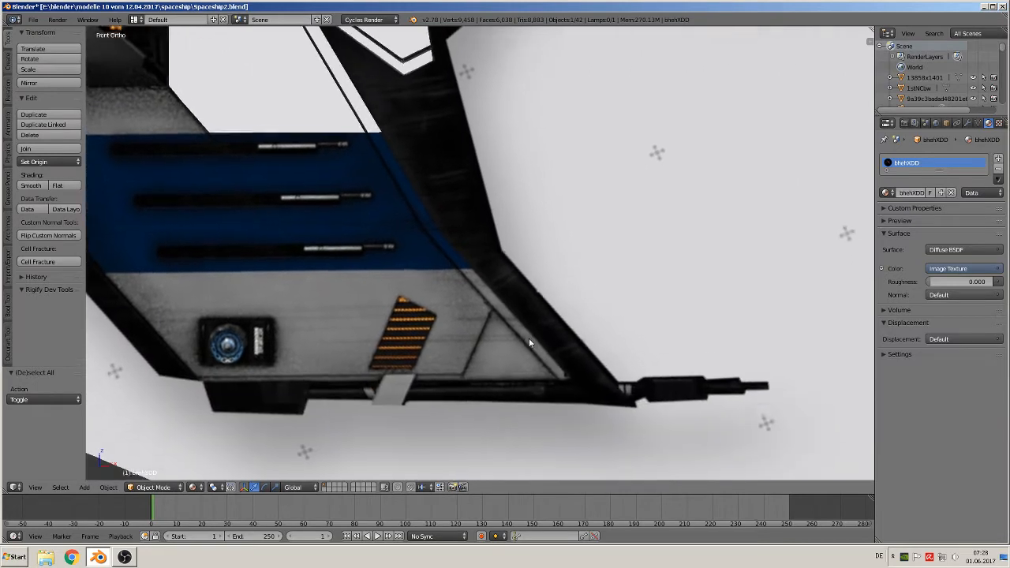
{"action": "middle_click_drag", "start_coordinate": [528, 337], "coordinate": [464, 306], "text": "shift"}
{"action": "right_click", "coordinate": [418, 188]}
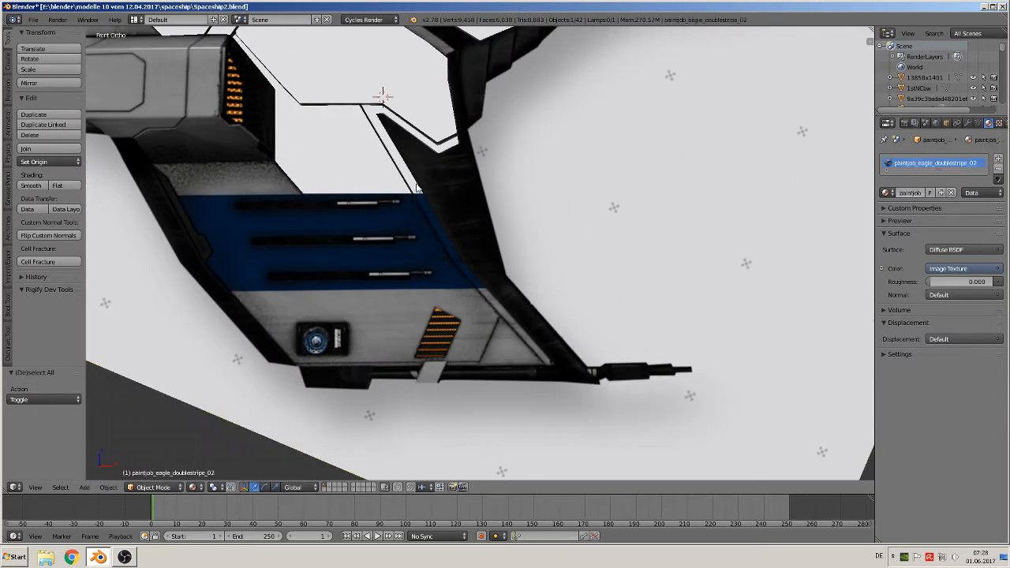
{"action": "key", "text": "Tab"}
{"action": "scroll", "coordinate": [386, 197], "scroll_direction": "up", "scroll_amount": 3}
{"action": "key", "text": "a"}
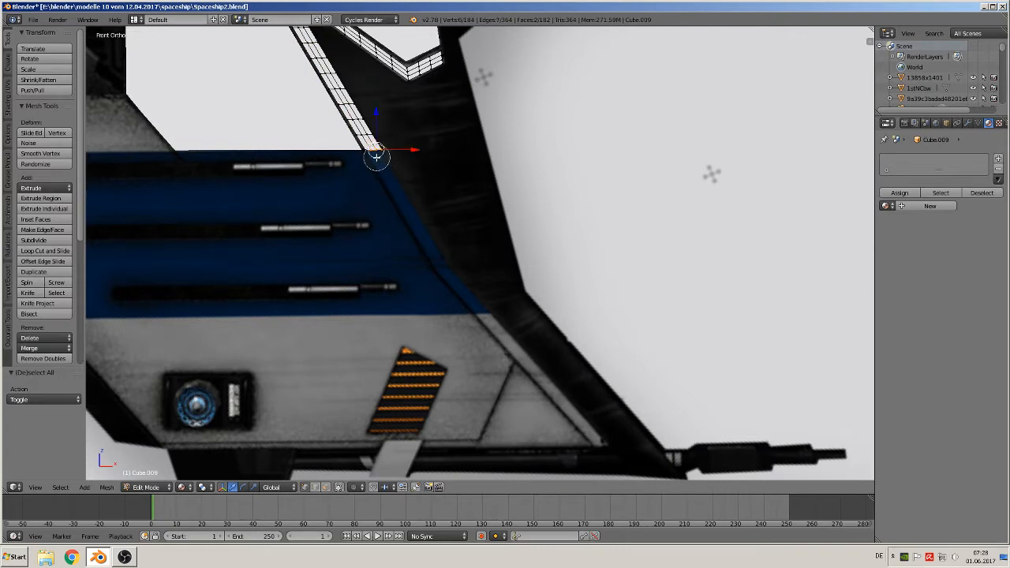
{"action": "right_click", "coordinate": [373, 153]}
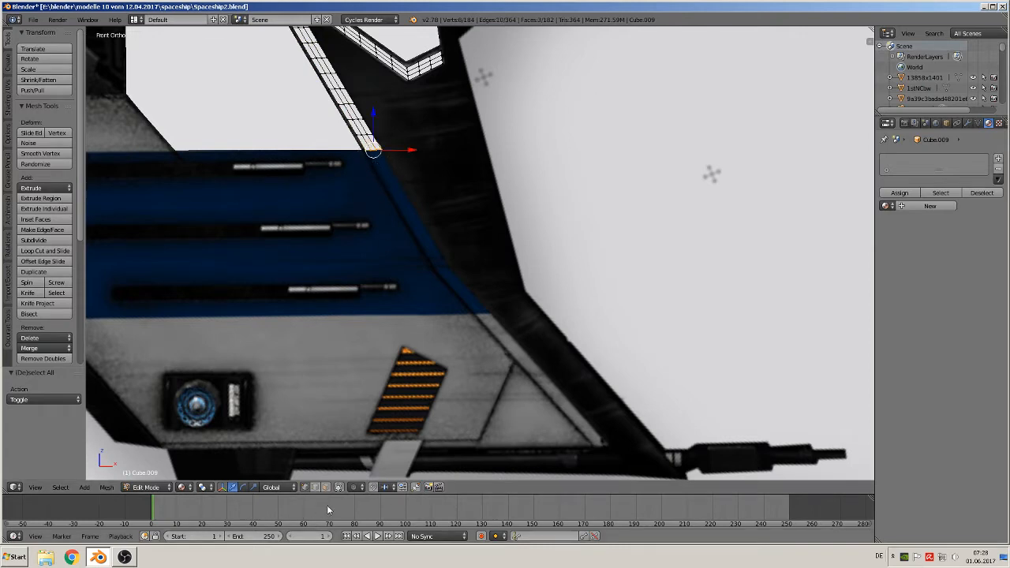
{"action": "scroll", "coordinate": [415, 206], "scroll_direction": "down", "scroll_amount": 2}
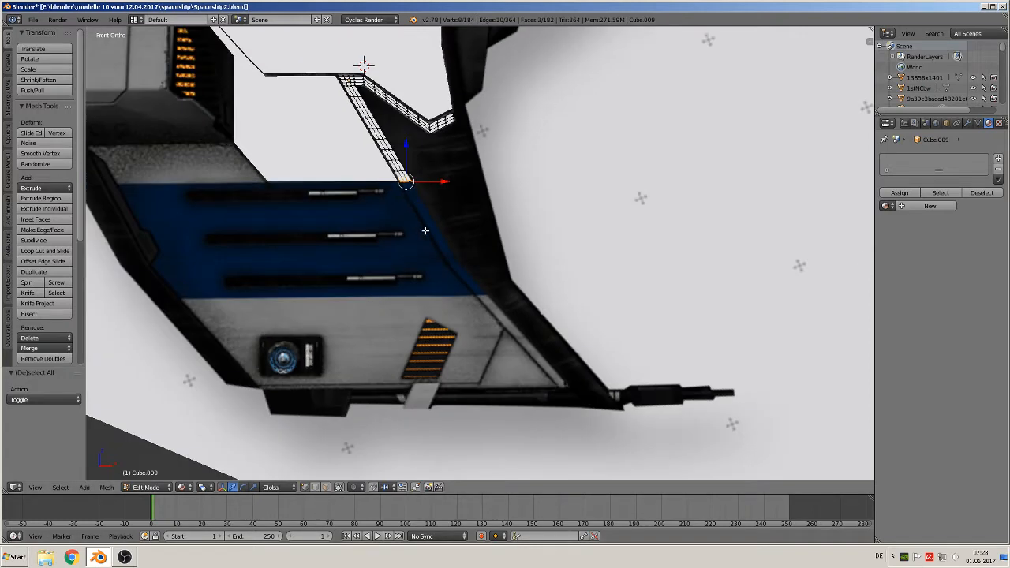
{"action": "key", "text": "e"}
{"action": "left_click", "coordinate": [432, 296]}
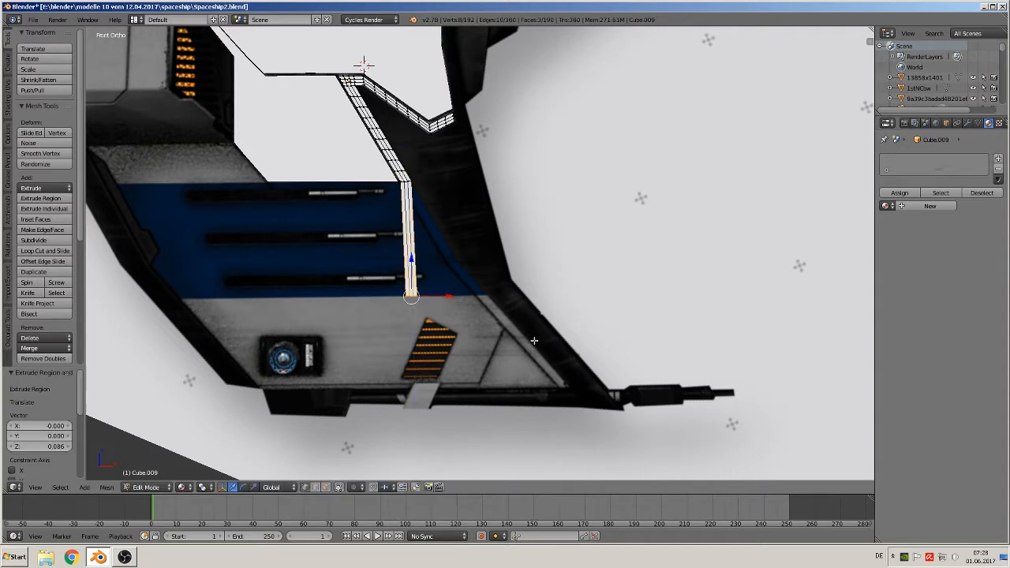
Move the extruded strip end about 0.052 along X so the strip continues along the dark wing section.
{"action": "key", "text": "g"}
{"action": "key", "text": "x"}
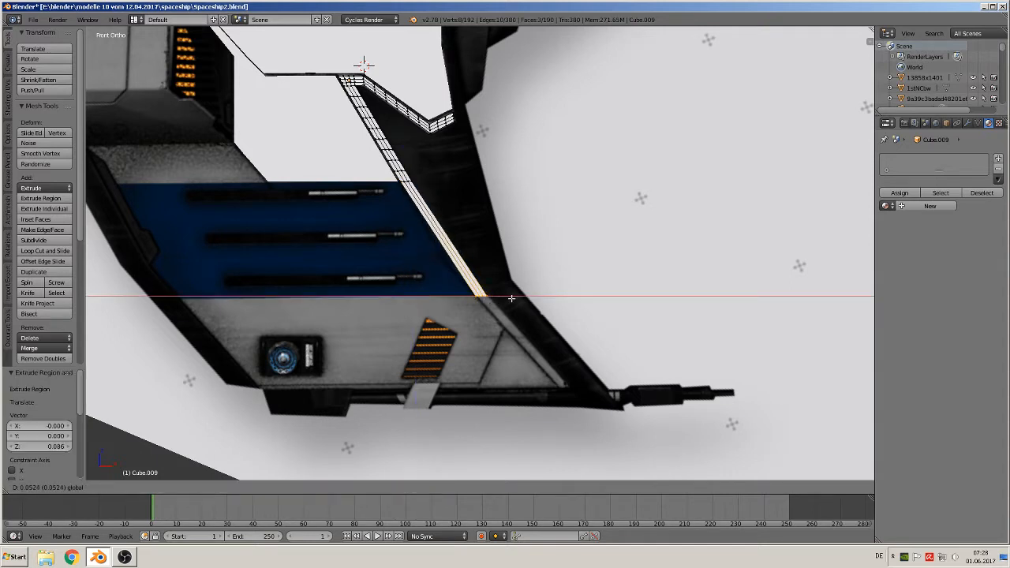
{"action": "left_click", "coordinate": [511, 298]}
Extrude the strip end about 0.07 down to the wing's lower edge and move it along X onto the diagonal panel line.
{"action": "key", "text": "e"}
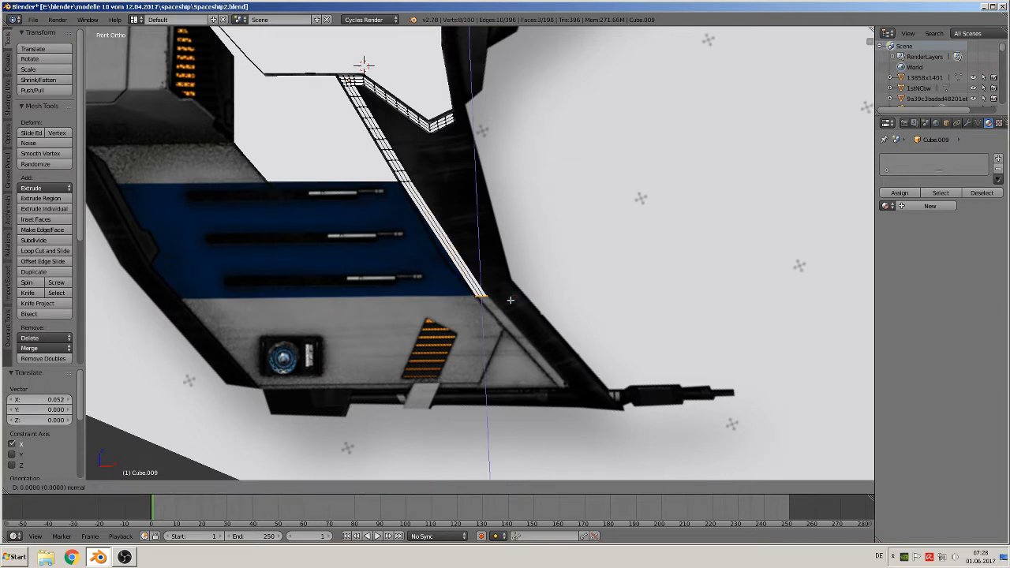
{"action": "key", "text": "z"}
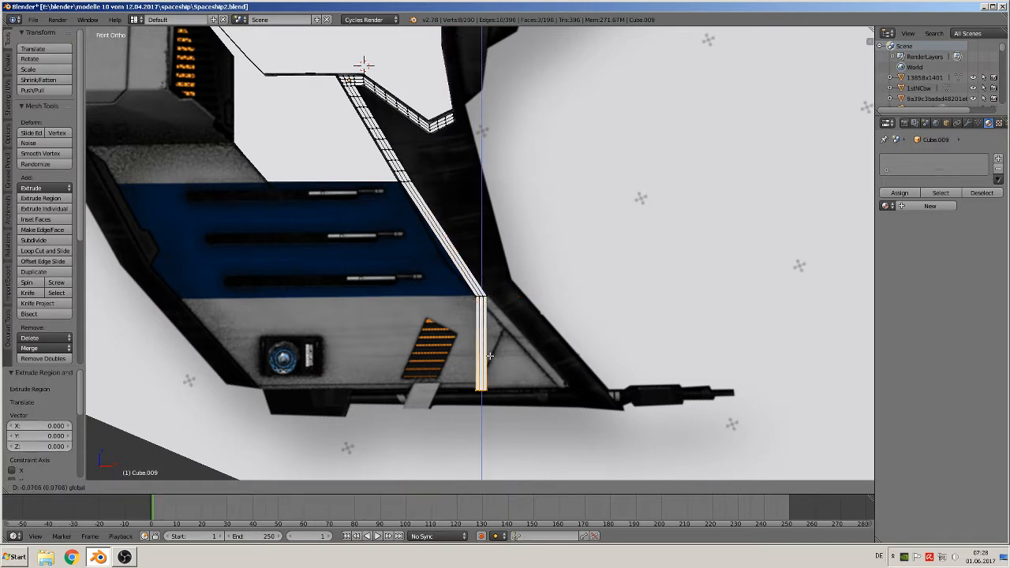
{"action": "left_click", "coordinate": [500, 367]}
{"action": "left_click_drag", "start_coordinate": [520, 389], "coordinate": [604, 388]}
{"action": "left_click_drag", "start_coordinate": [566, 359], "coordinate": [566, 362]}
Shift the strip's lower end back along X, inward from the wing's dark outer edge.
{"action": "scroll", "coordinate": [565, 363], "scroll_direction": "up", "scroll_amount": 1}
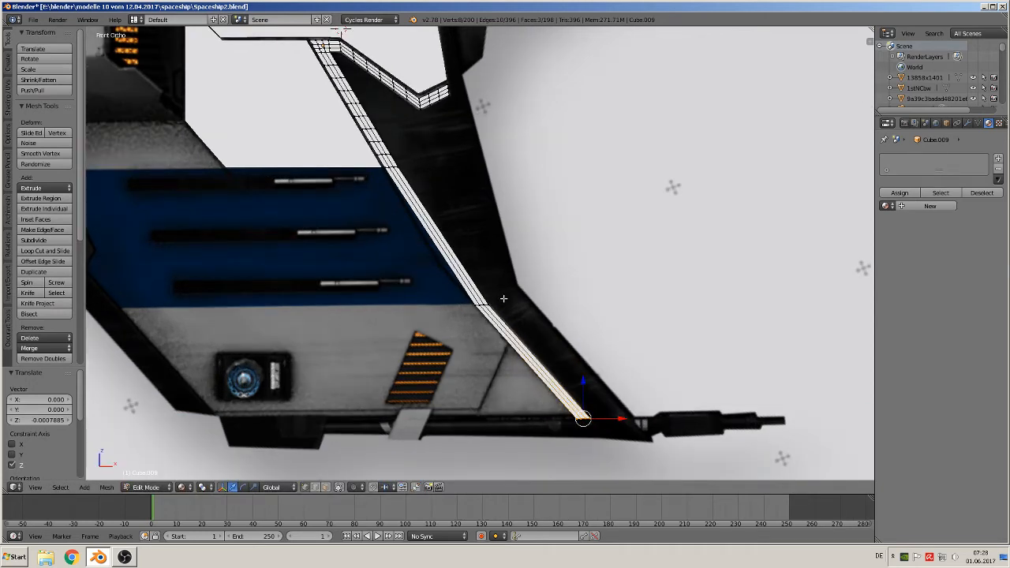
{"action": "scroll", "coordinate": [504, 299], "scroll_direction": "up", "scroll_amount": 1}
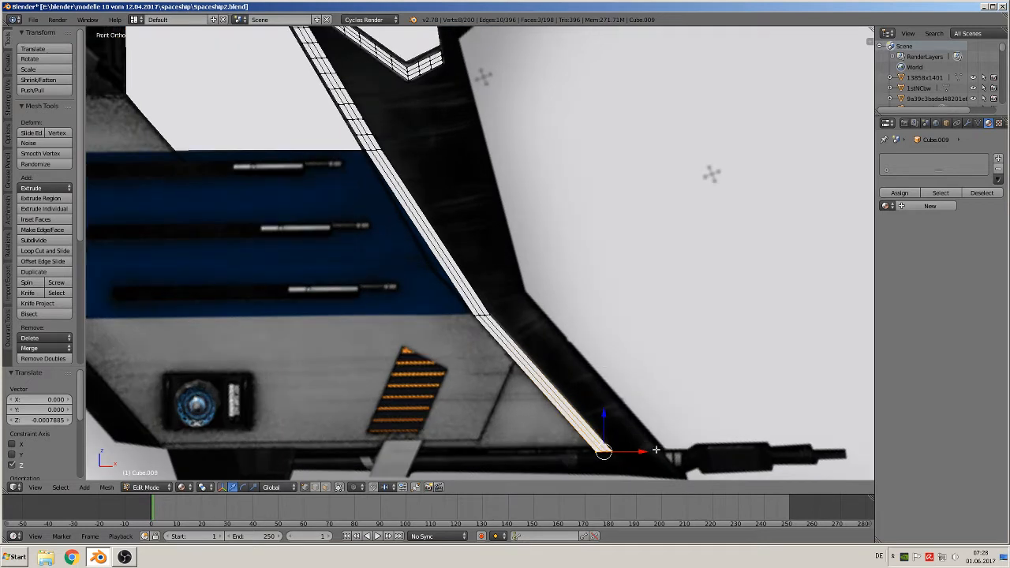
{"action": "key", "text": "g"}
{"action": "key", "text": "x"}
{"action": "left_click_drag", "start_coordinate": [631, 455], "coordinate": [625, 455]}
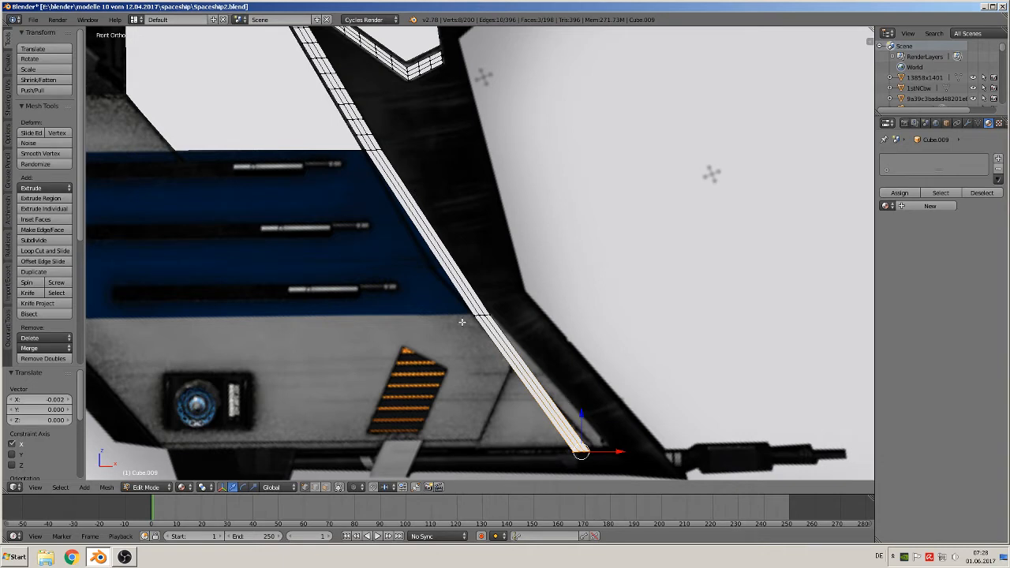
Try to shift the strip's bend about -0.003 along X and reposition its lower end, and undo these moves.
{"action": "right_click", "coordinate": [483, 315]}
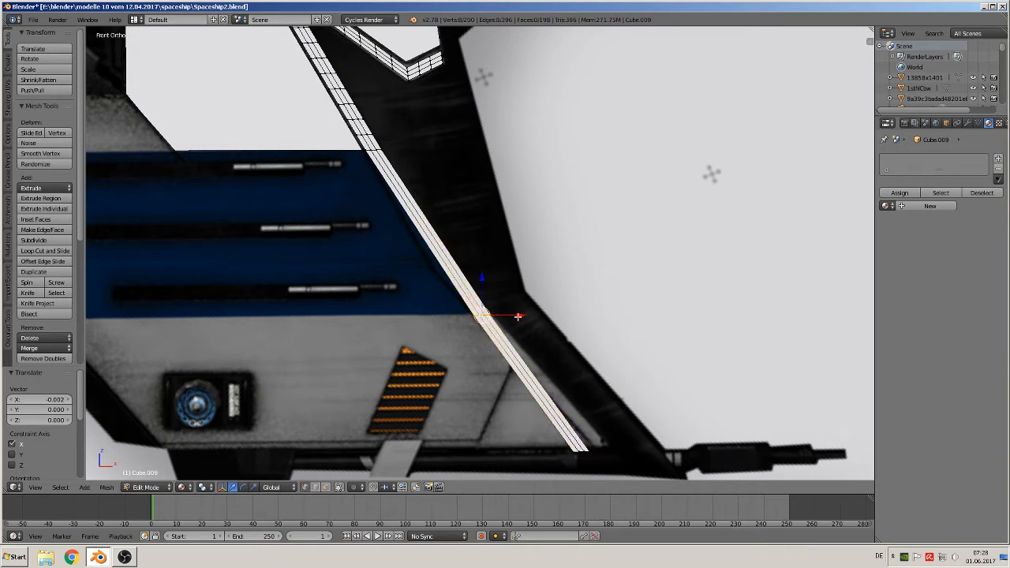
{"action": "key", "text": "g"}
{"action": "key", "text": "x"}
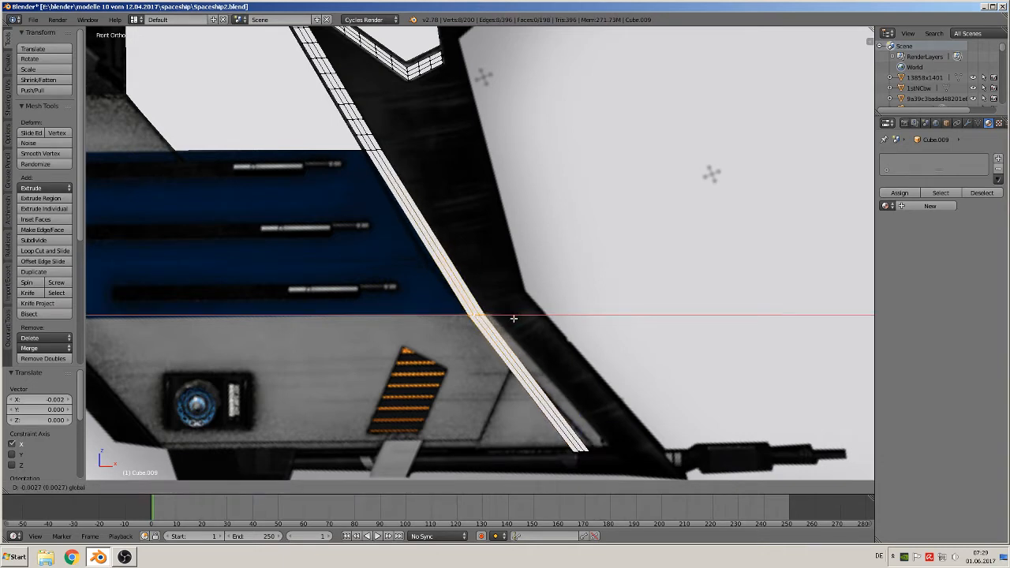
{"action": "left_click", "coordinate": [588, 426]}
{"action": "right_click", "coordinate": [590, 451]}
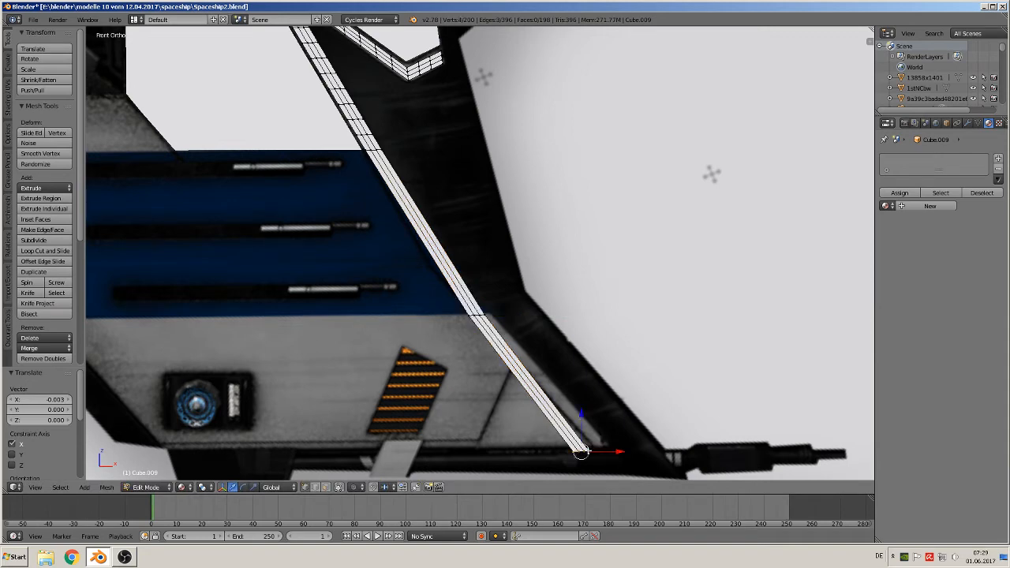
{"action": "key", "text": "g"}
{"action": "key", "text": "x"}
{"action": "left_click", "coordinate": [603, 453]}
{"action": "key", "text": "ctrl+z"}
{"action": "key", "text": "ctrl+z"}
{"action": "key", "text": "ctrl+z"}
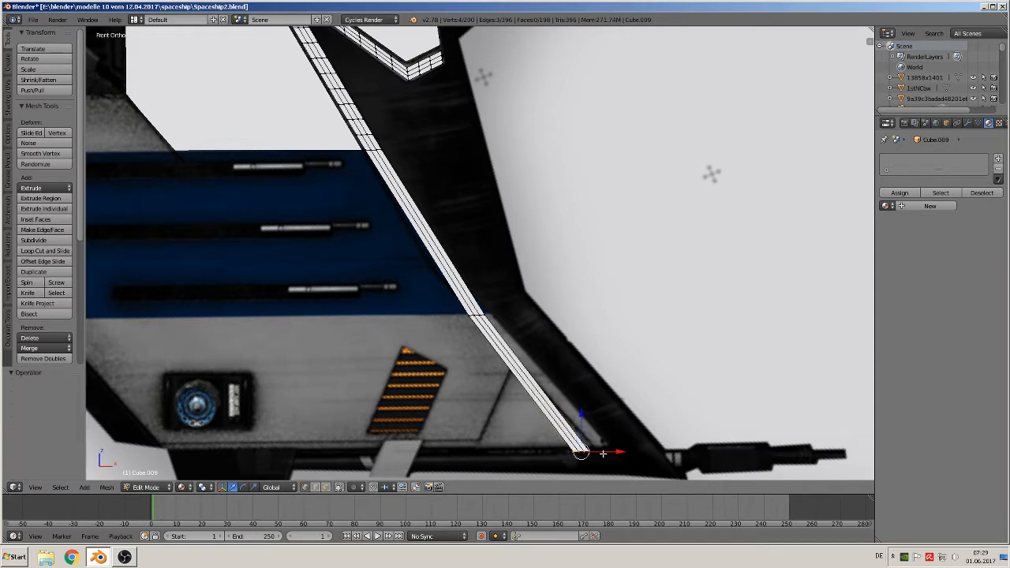
Select the vertices at the strip's bend below the blue band and shift them slightly inward along X.
{"action": "key", "text": "a"}
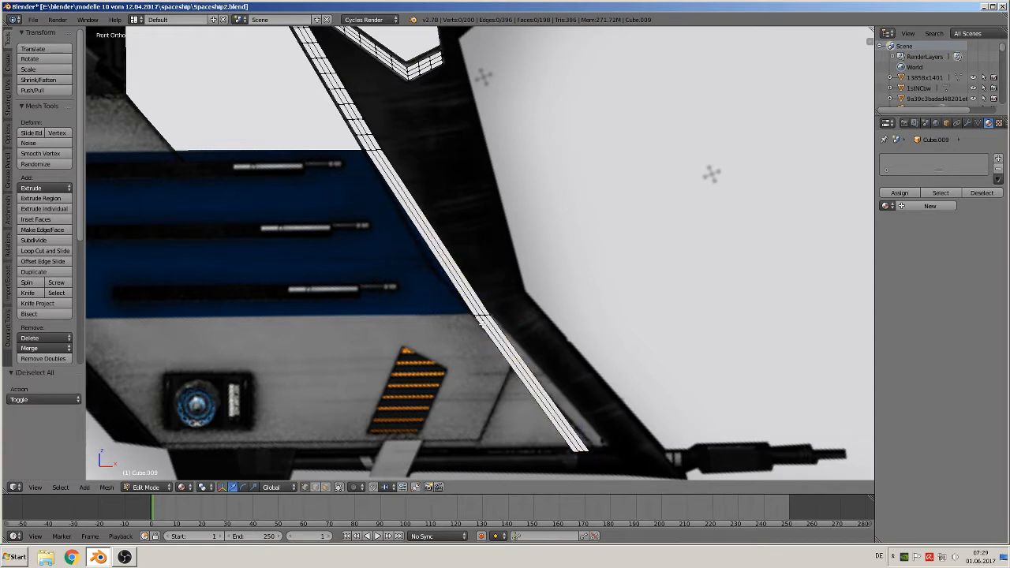
{"action": "key", "text": "c"}
{"action": "left_click", "coordinate": [484, 314]}
{"action": "right_click", "coordinate": [484, 313]}
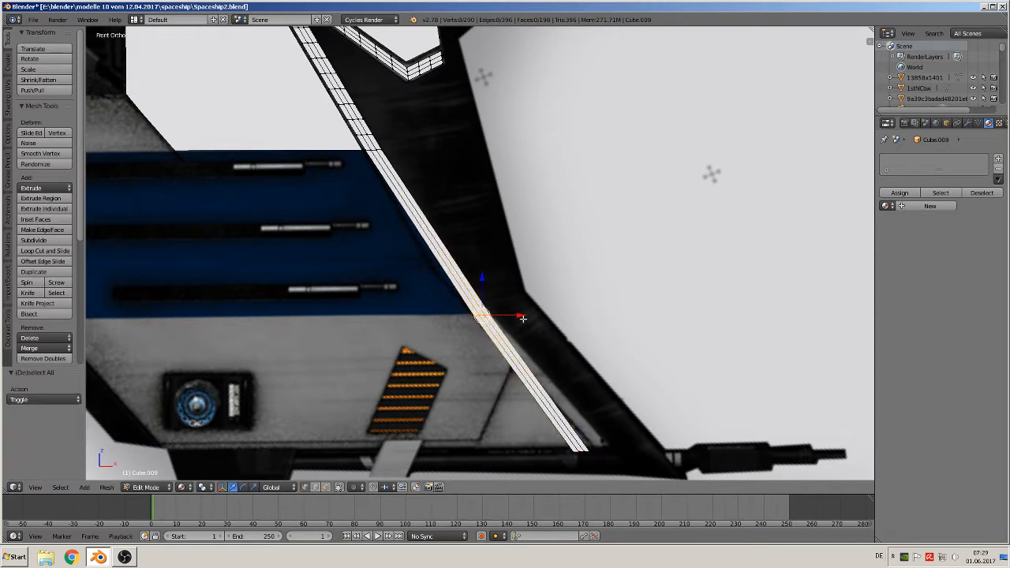
{"action": "left_click_drag", "start_coordinate": [520, 315], "coordinate": [516, 319]}
{"action": "left_click", "coordinate": [517, 319]}
{"action": "key", "text": "a"}
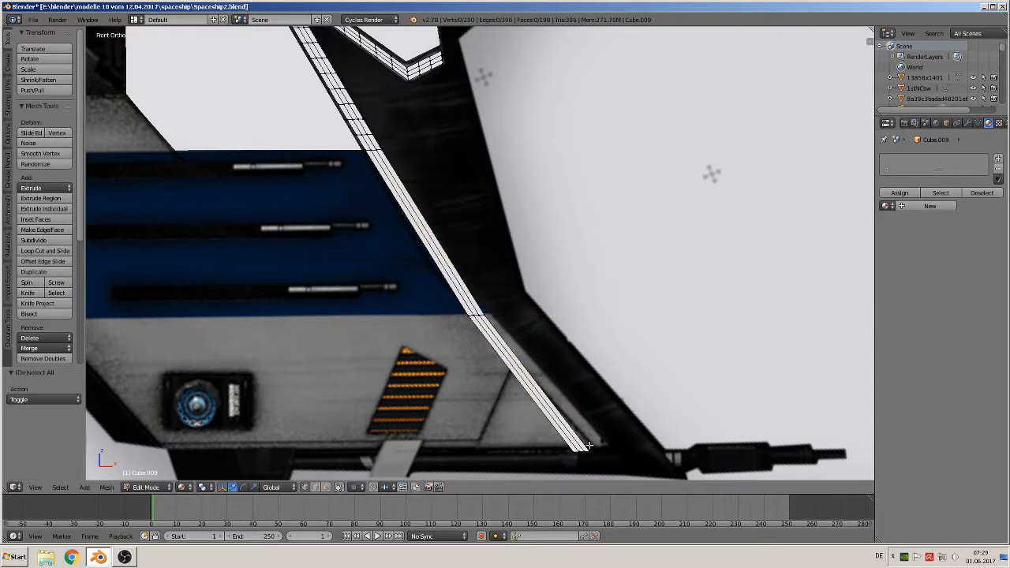
Select the vertices at the strip's lower end and move them inward along X to straighten the strip.
{"action": "left_click", "coordinate": [585, 455]}
{"action": "key", "text": "c"}
{"action": "left_click", "coordinate": [574, 455]}
{"action": "right_click", "coordinate": [588, 452]}
{"action": "left_click_drag", "start_coordinate": [616, 453], "coordinate": [597, 455]}
{"action": "key", "text": "a"}
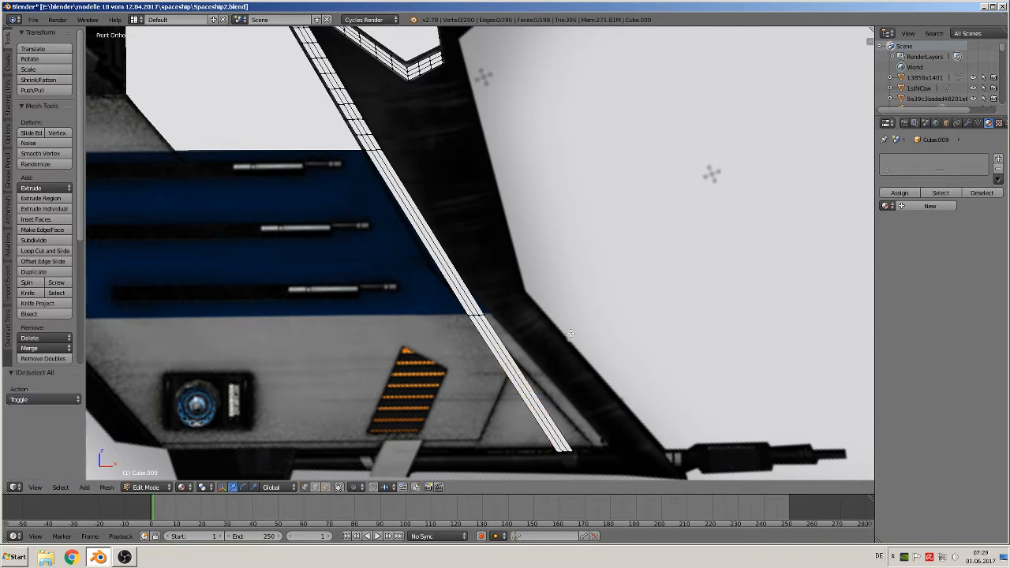
Add 6 evenly spaced loop cuts across the strip section beside the blue band.
{"action": "scroll", "coordinate": [528, 350], "scroll_direction": "down", "scroll_amount": 4}
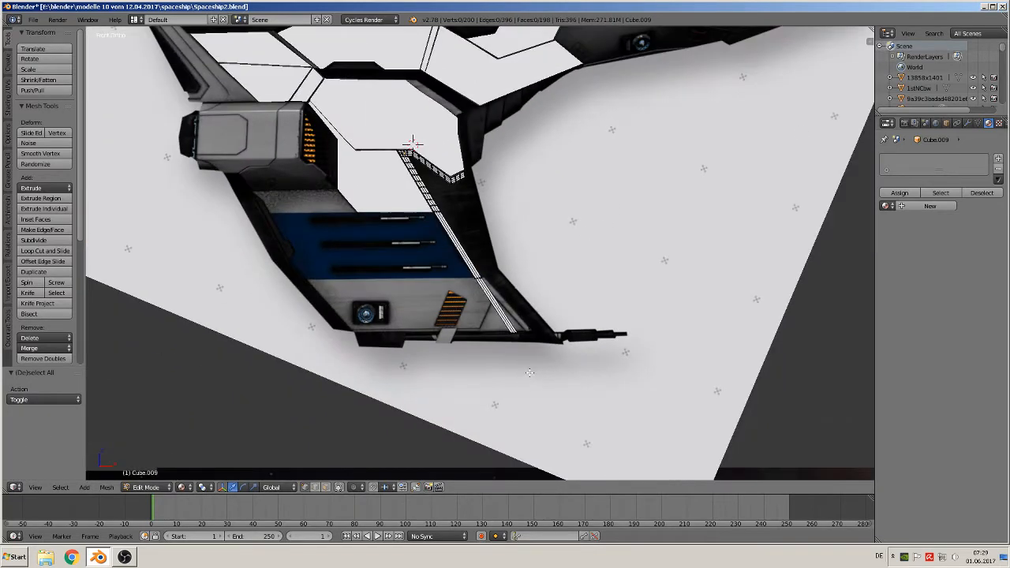
{"action": "scroll", "coordinate": [530, 351], "scroll_direction": "up", "scroll_amount": 1}
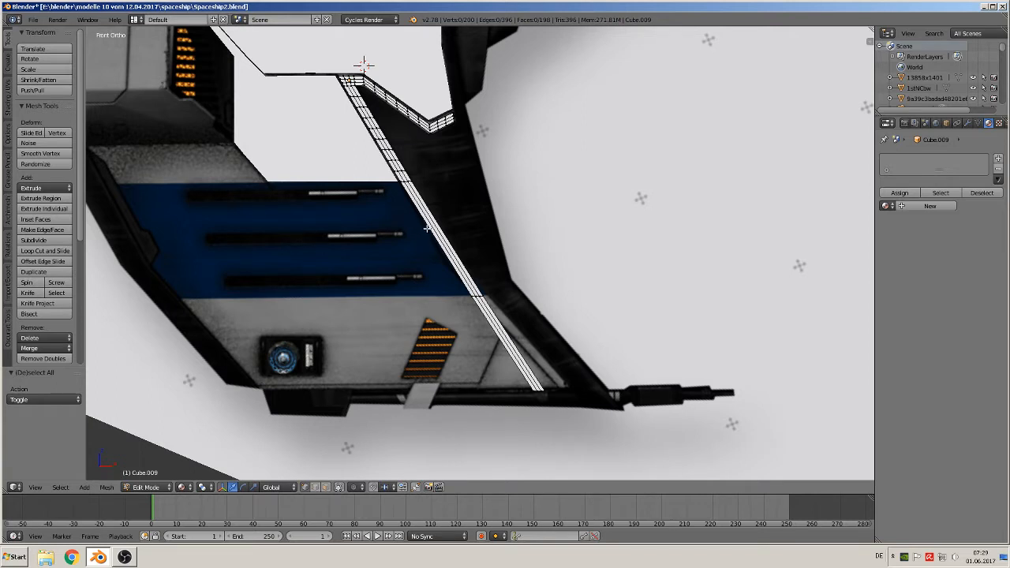
{"action": "key", "text": "ctrl+r"}
{"action": "scroll", "coordinate": [364, 63], "scroll_direction": "up", "scroll_amount": 3}
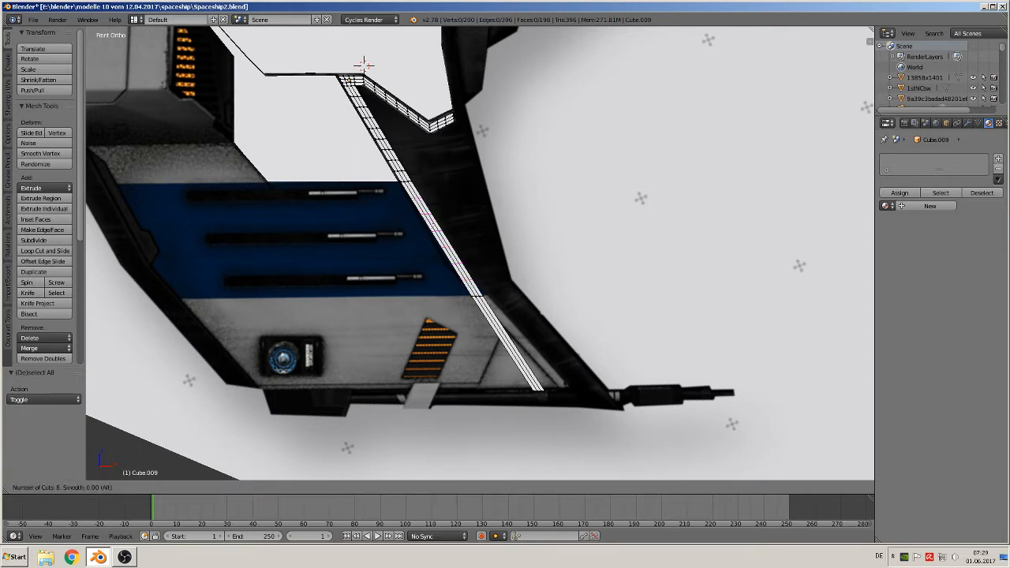
{"action": "left_click", "coordinate": [363, 63]}
{"action": "right_click", "coordinate": [364, 63]}
Add 5 evenly spaced loop cuts across the strip's lowest section and finish editing its mesh.
{"action": "key", "text": "ctrl+r"}
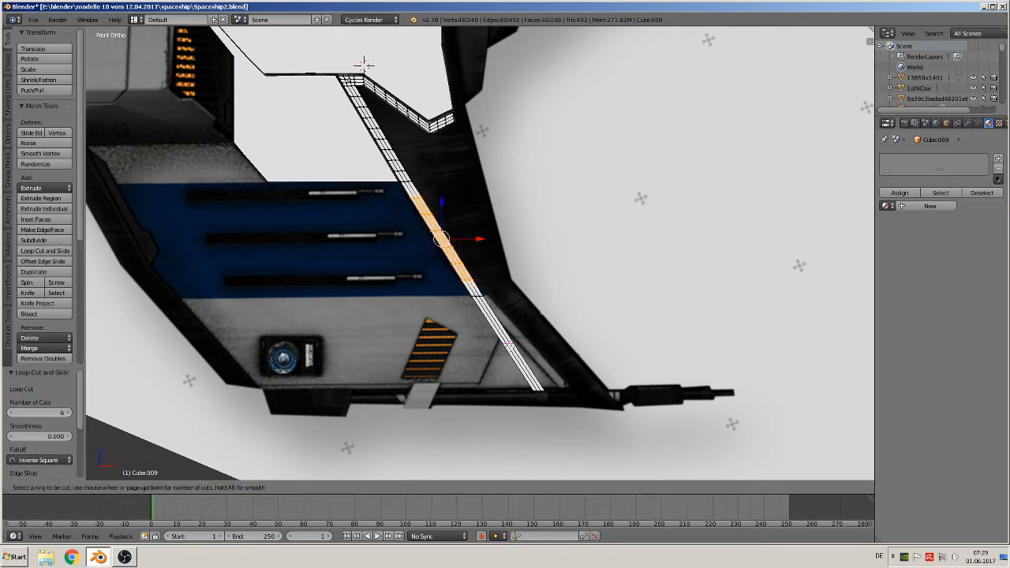
{"action": "scroll", "coordinate": [509, 347], "scroll_direction": "up", "scroll_amount": 2}
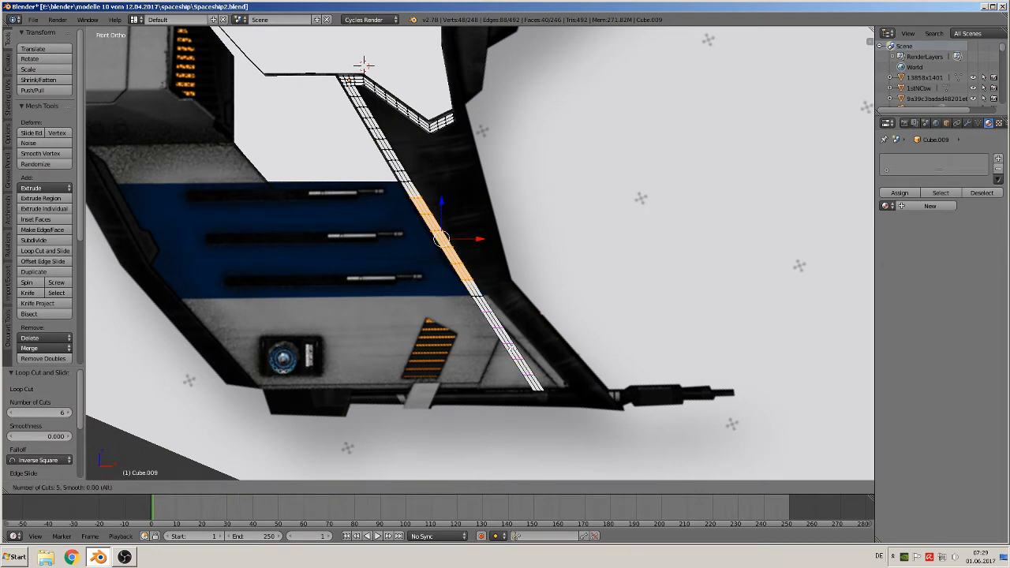
{"action": "left_click", "coordinate": [492, 323]}
{"action": "right_click", "coordinate": [492, 324]}
{"action": "key", "text": "a"}
{"action": "key", "text": "Tab"}
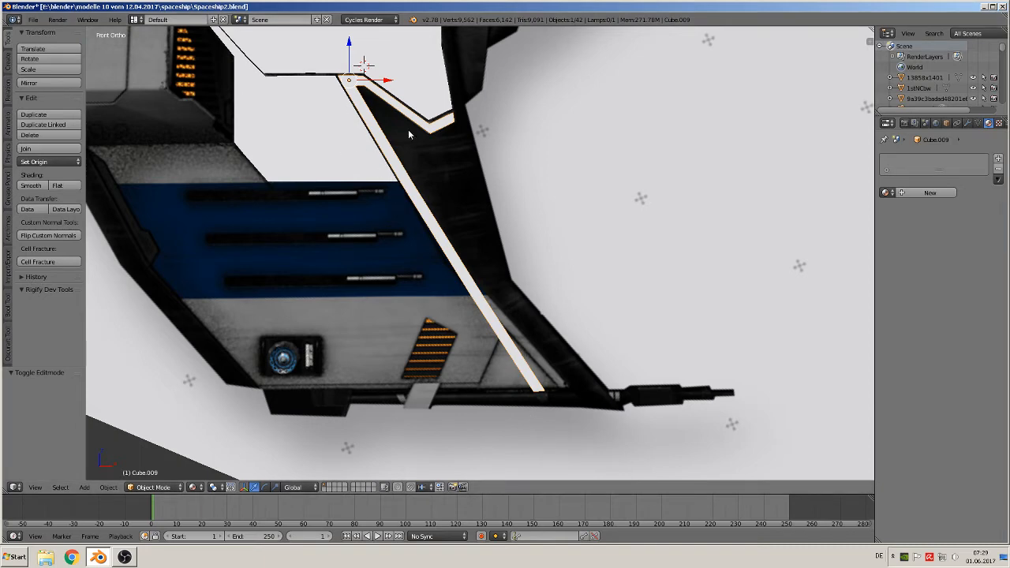
Open the white grid panel's mesh for editing and select only the vertices along its slanted lower edge above the blue band.
{"action": "right_click", "coordinate": [303, 152]}
{"action": "key", "text": "Tab"}
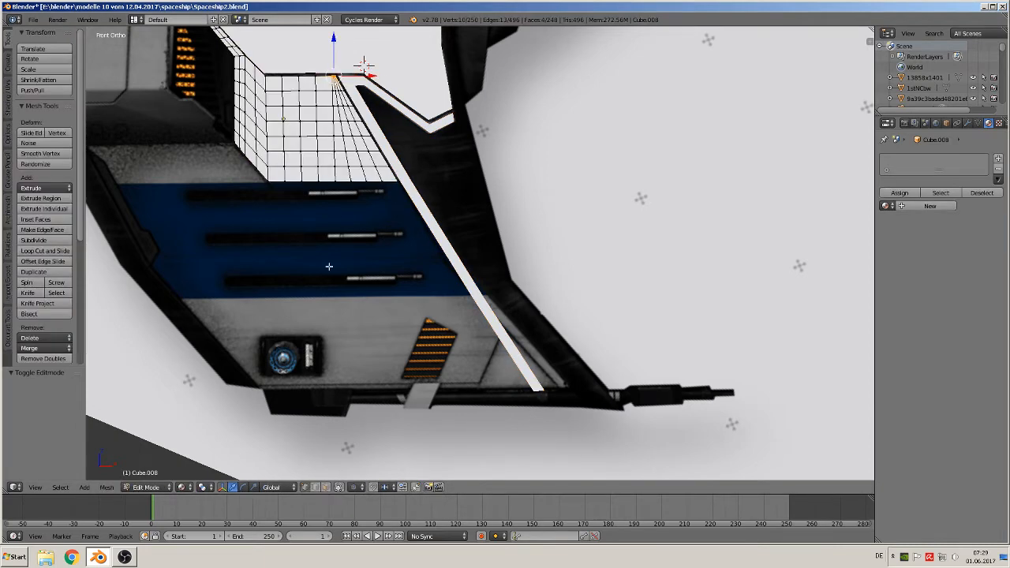
{"action": "middle_click_drag", "start_coordinate": [304, 264], "coordinate": [489, 291], "text": "shift"}
{"action": "scroll", "coordinate": [496, 287], "scroll_direction": "down", "scroll_amount": 1}
{"action": "scroll", "coordinate": [500, 280], "scroll_direction": "up", "scroll_amount": 2}
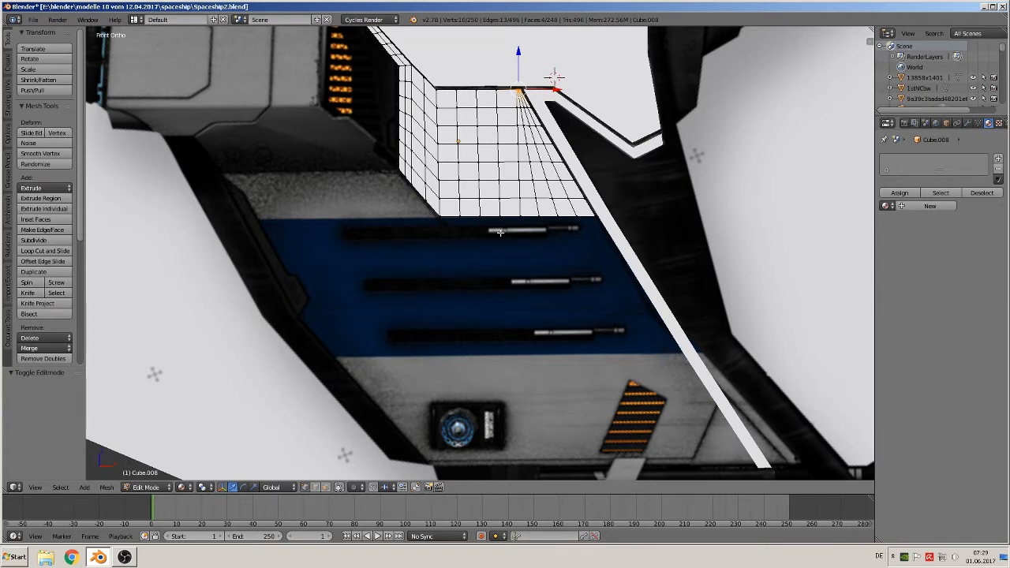
{"action": "scroll", "coordinate": [469, 247], "scroll_direction": "up", "scroll_amount": 2}
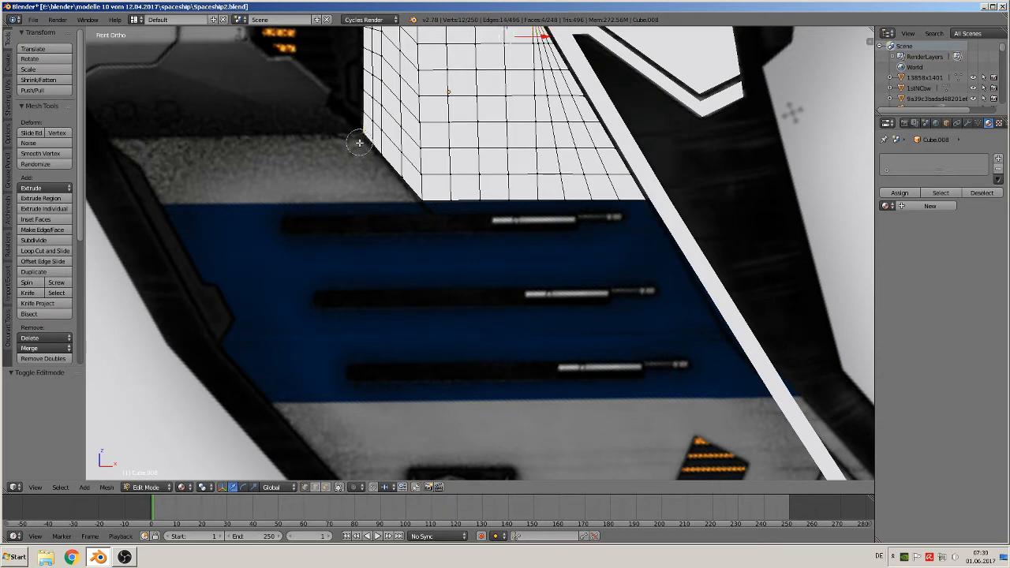
{"action": "right_click", "coordinate": [419, 204], "text": "alt+shift"}
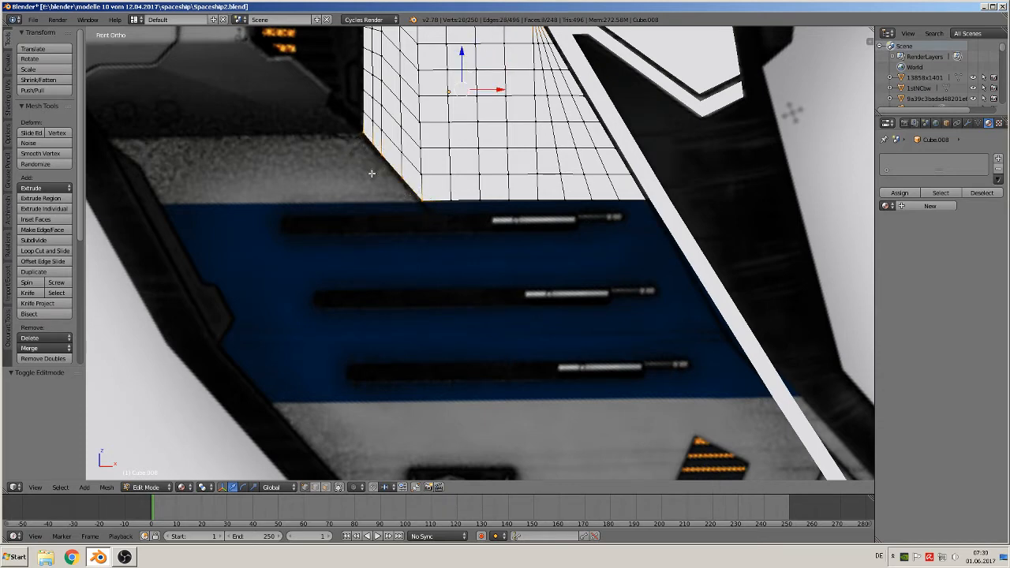
{"action": "key", "text": "a"}
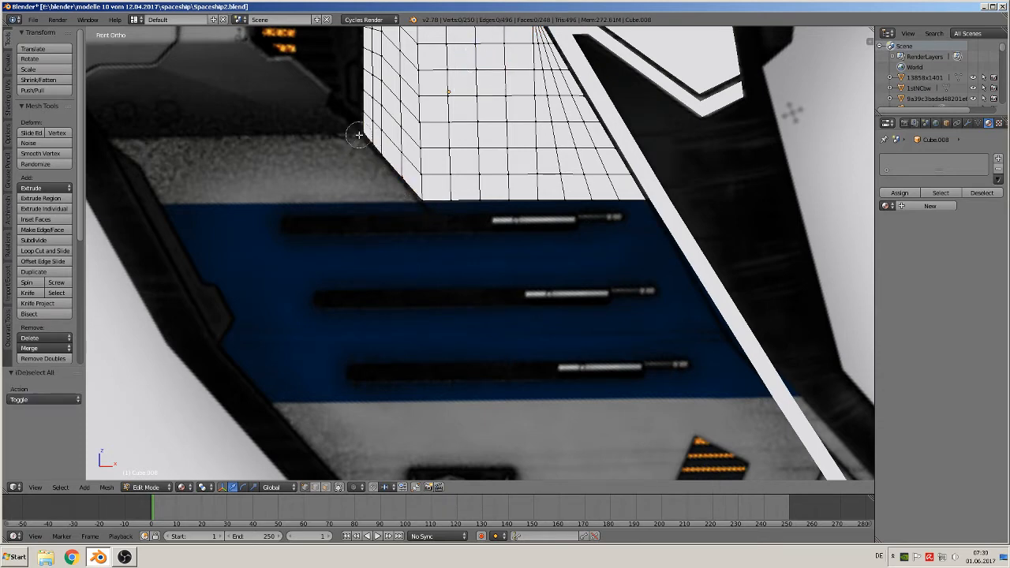
{"action": "right_click", "coordinate": [368, 146]}
{"action": "right_click", "coordinate": [368, 146], "text": "alt+shift"}
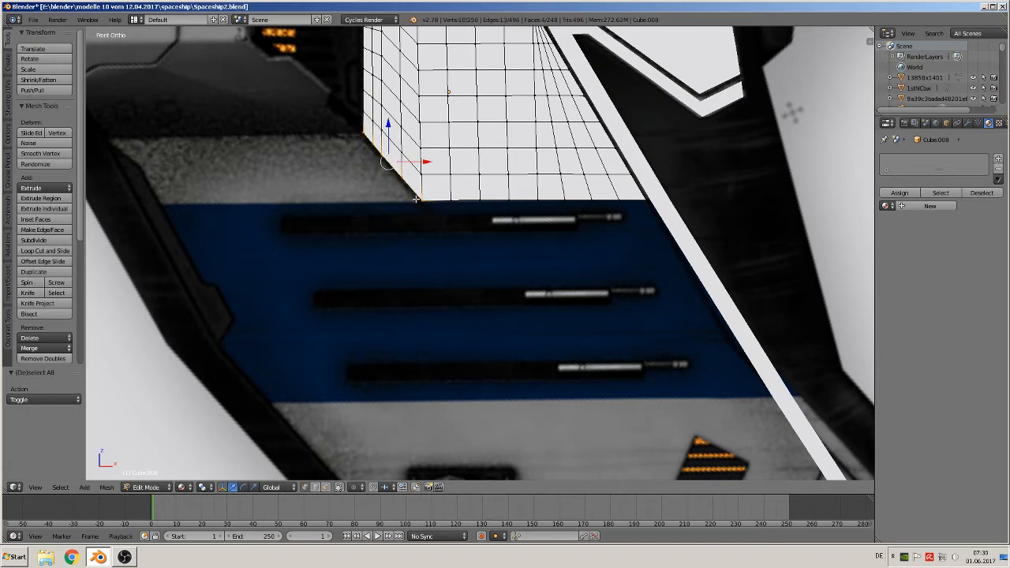
Duplicate the selected slanted edge in place and offset the copy by -0.003 along X, leaving a narrow gap to the panel.
{"action": "key", "text": "shift+d"}
{"action": "right_click", "coordinate": [525, 239]}
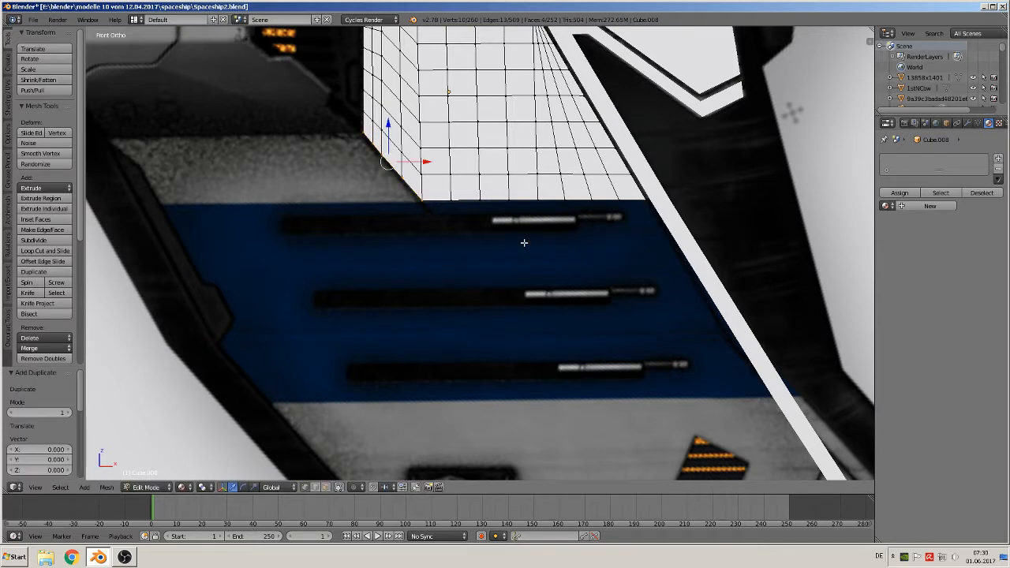
{"action": "left_click_drag", "start_coordinate": [426, 160], "coordinate": [419, 161]}
Start the Screencast Keys display in the viewport.
{"action": "key", "text": "n"}
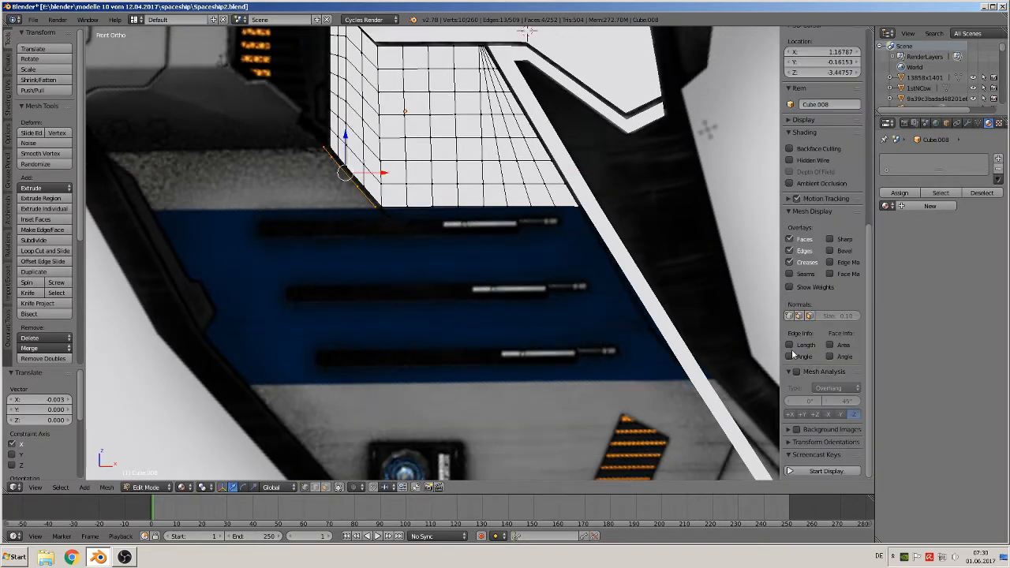
{"action": "left_click", "coordinate": [826, 471]}
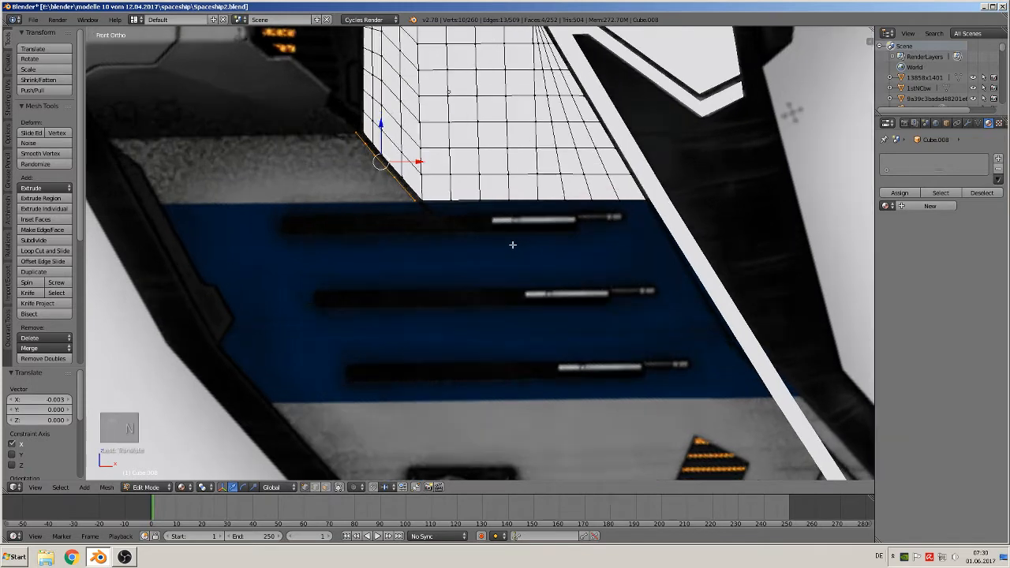
{"action": "key", "text": "n"}
Extrude the duplicated edge and move it -0.102 along X to cover the grey area above the blue band.
{"action": "key", "text": "e"}
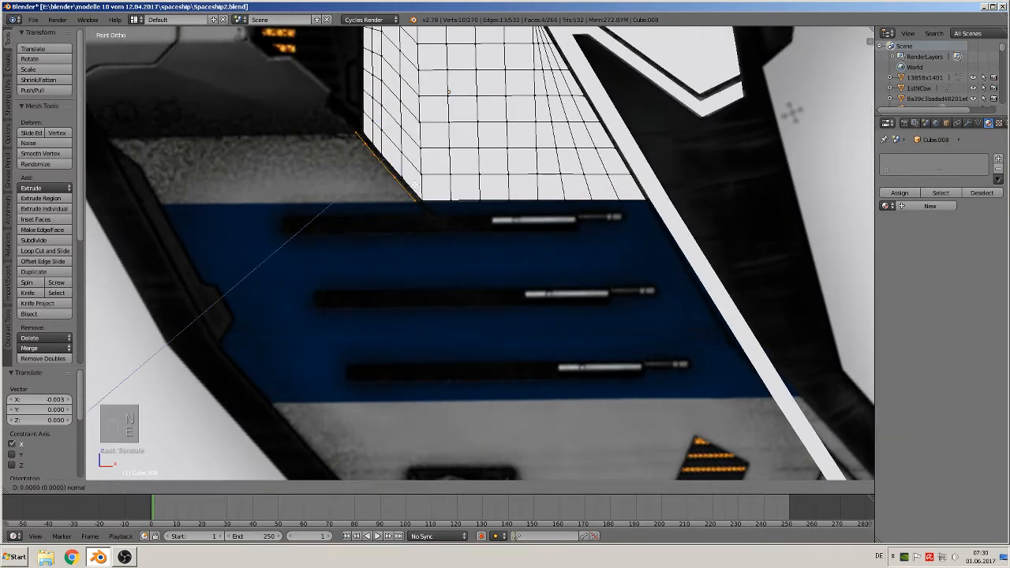
{"action": "right_click", "coordinate": [423, 178]}
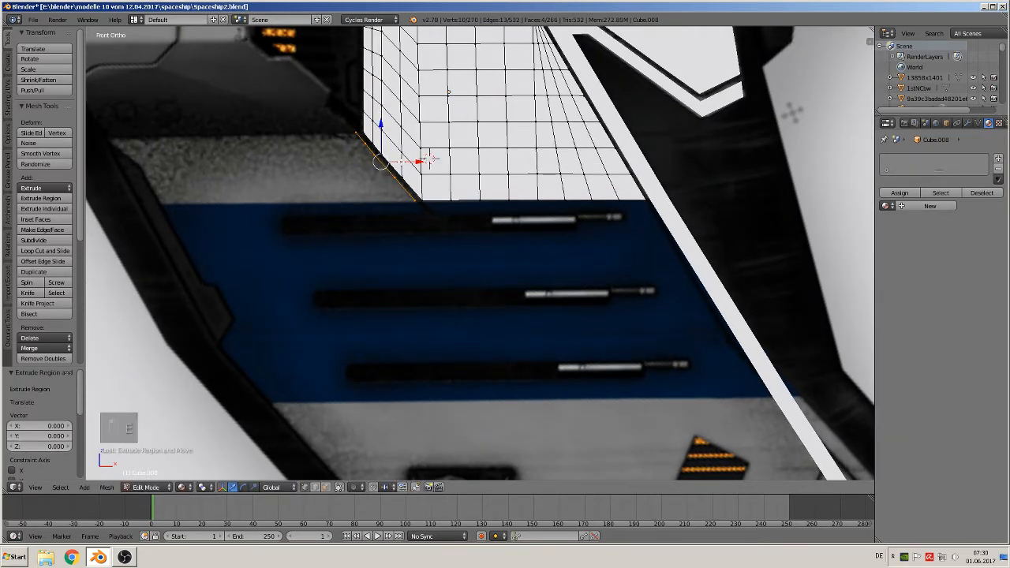
{"action": "left_click_drag", "start_coordinate": [430, 159], "coordinate": [175, 190]}
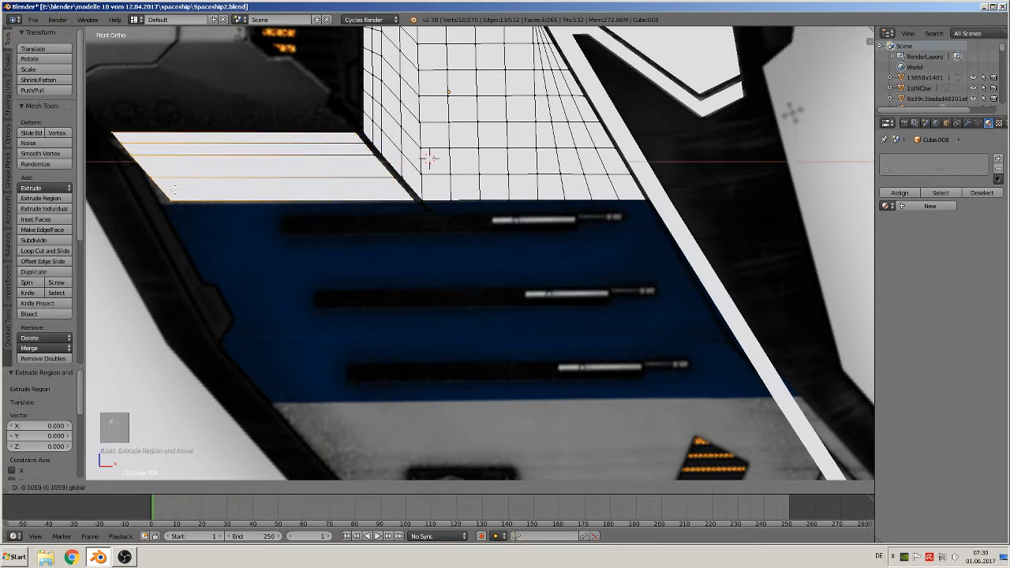
{"action": "left_click", "coordinate": [181, 189]}
Select the new panel's lower outer corner vertices and move them onto the blue band's upper outer corner in the reference.
{"action": "middle_click_drag", "start_coordinate": [189, 189], "coordinate": [537, 239], "text": "shift"}
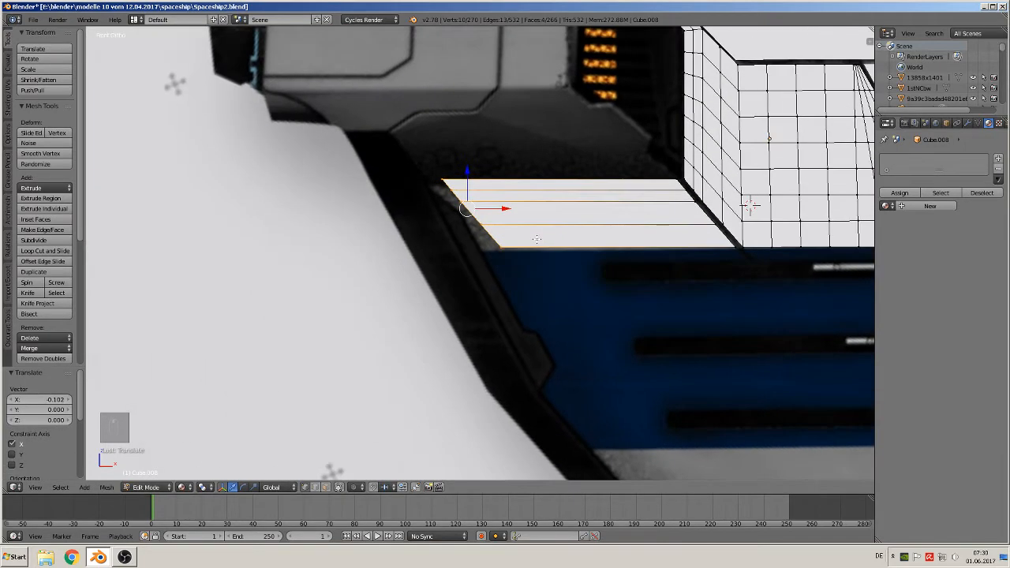
{"action": "scroll", "coordinate": [537, 239], "scroll_direction": "up", "scroll_amount": 2}
{"action": "middle_click_drag", "start_coordinate": [575, 280], "coordinate": [525, 248]}
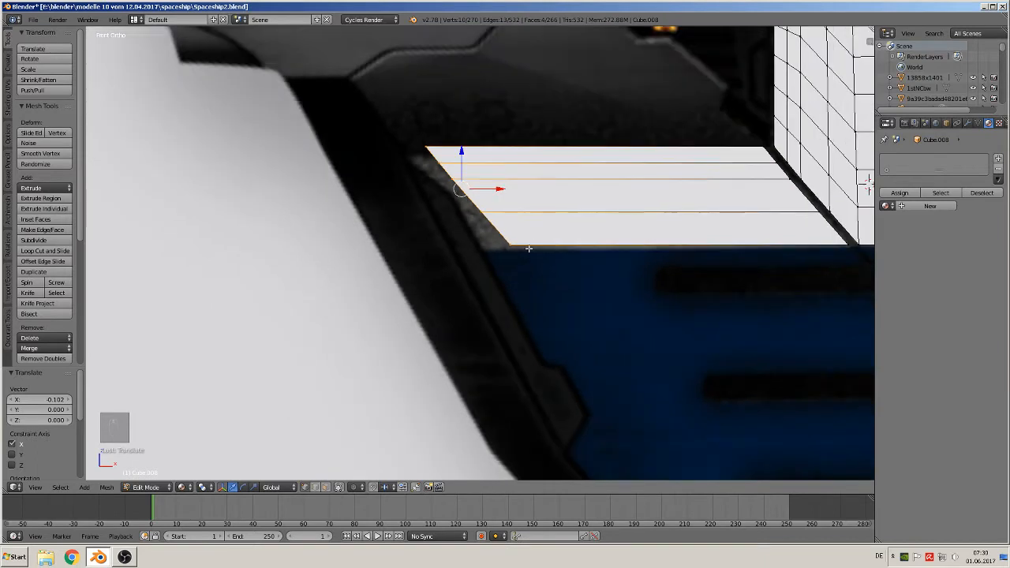
{"action": "key", "text": "a"}
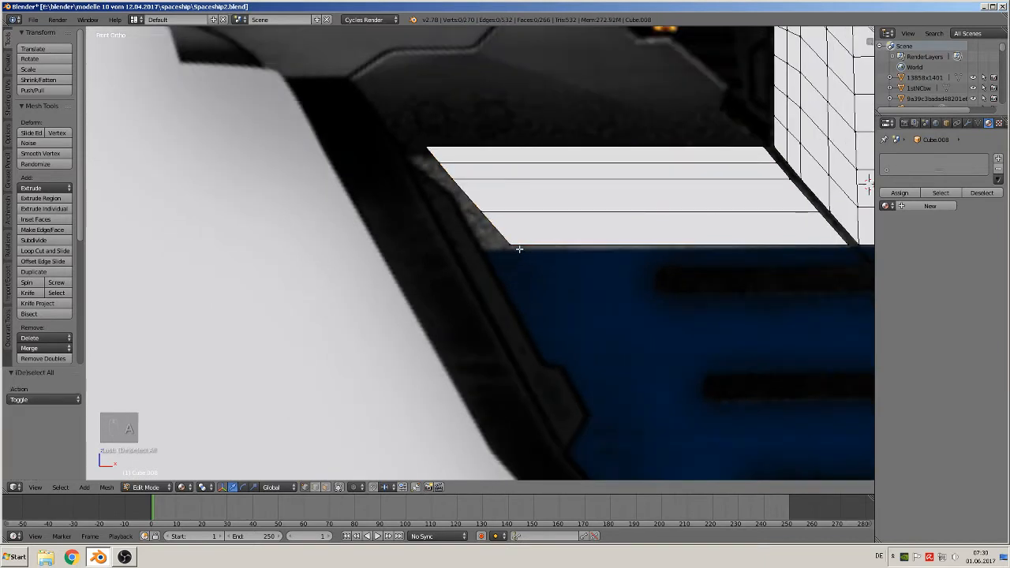
{"action": "right_click", "coordinate": [521, 250]}
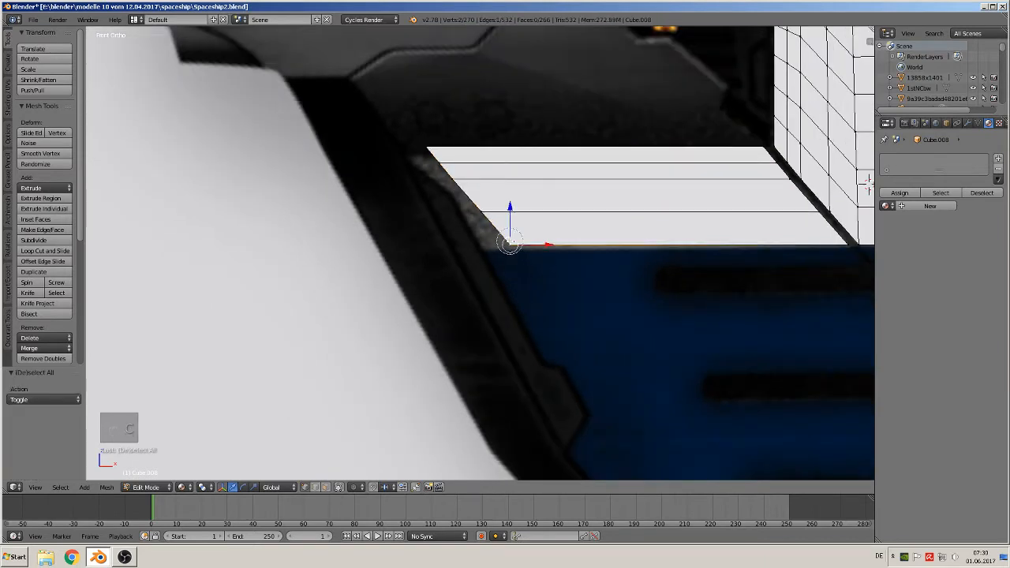
{"action": "key", "text": "b"}
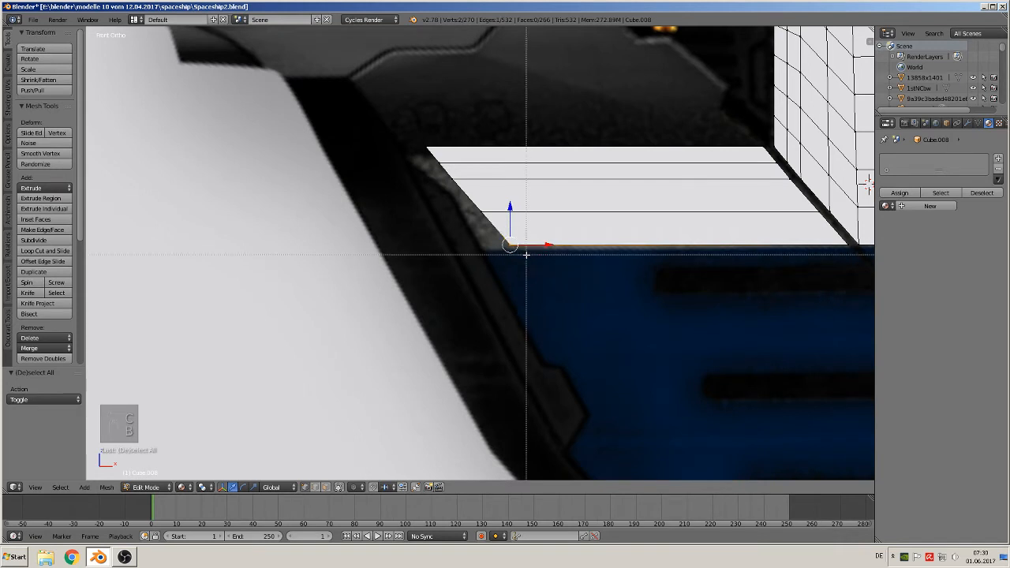
{"action": "right_click", "coordinate": [518, 253]}
{"action": "key", "text": "g"}
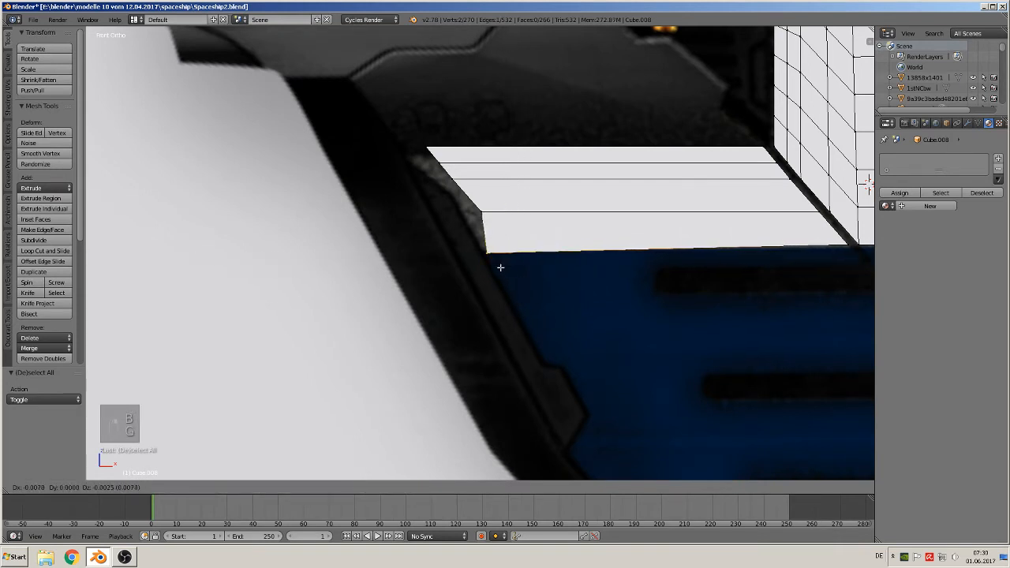
{"action": "left_click", "coordinate": [496, 266]}
Select the outer vertices one row above the lower corner and move them -0.005 along X to follow the dark frame.
{"action": "key", "text": "a"}
{"action": "key", "text": "v"}
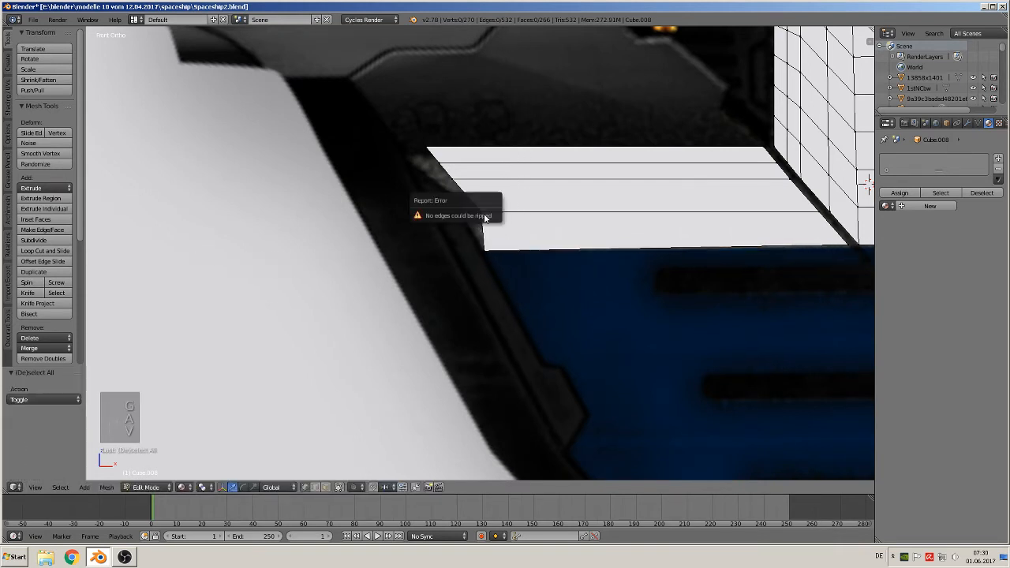
{"action": "key", "text": "c"}
{"action": "left_click", "coordinate": [500, 210]}
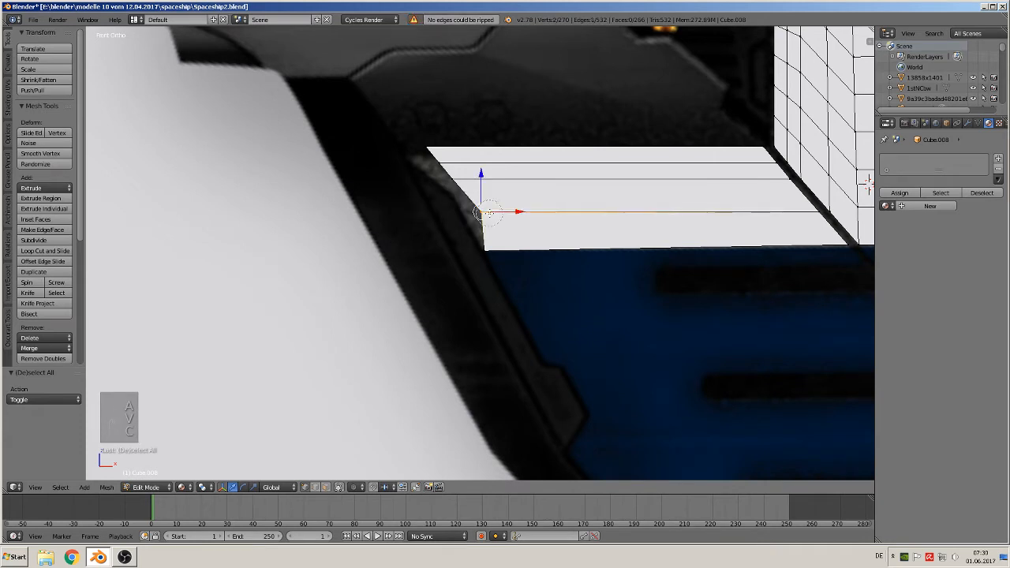
{"action": "key", "text": "g"}
{"action": "left_click", "coordinate": [487, 237]}
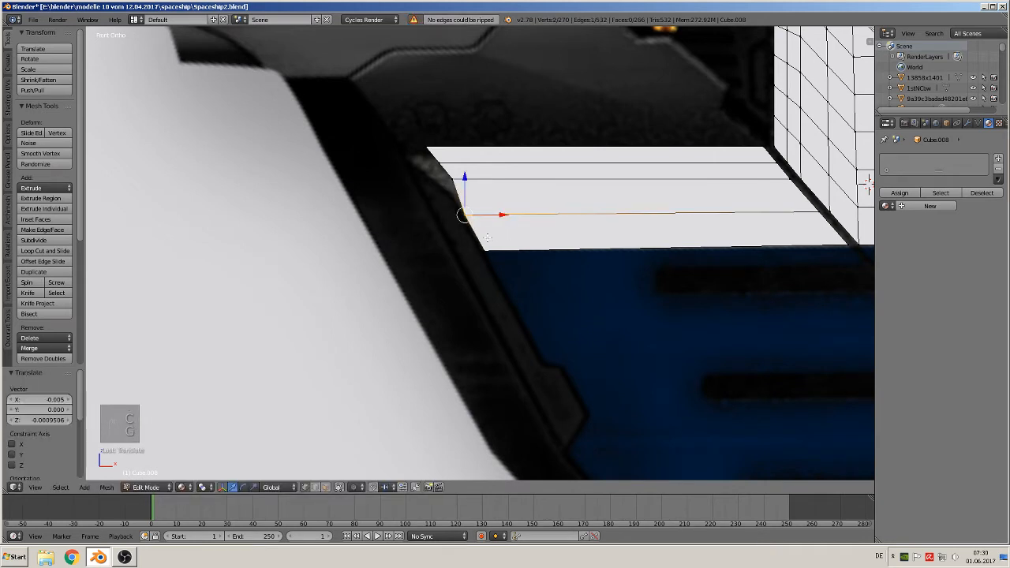
Select the outer end vertices of the panel's middle row and move them down along the dark frame's outline.
{"action": "key", "text": "a"}
{"action": "key", "text": "c"}
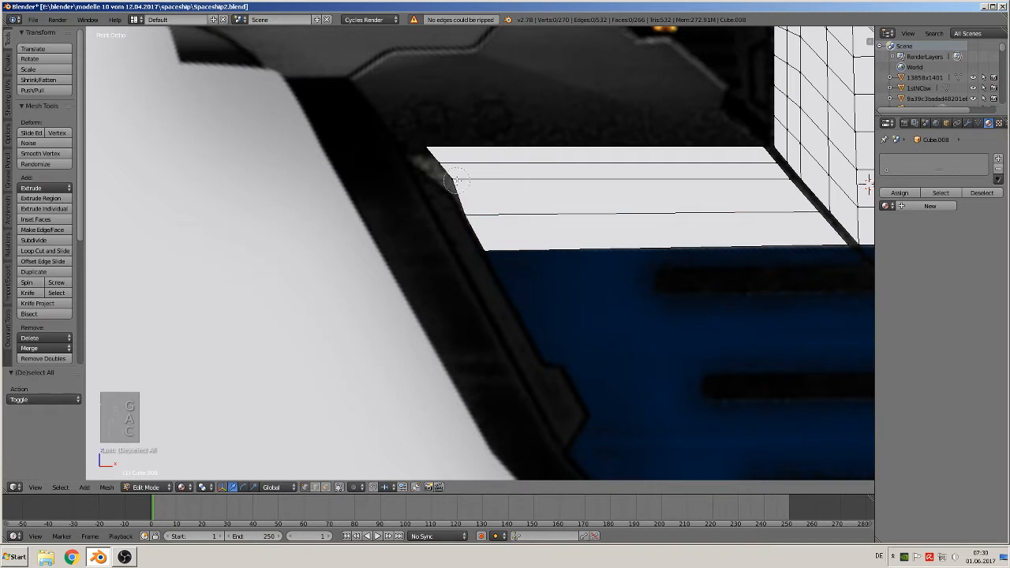
{"action": "left_click", "coordinate": [455, 181]}
{"action": "key", "text": "g"}
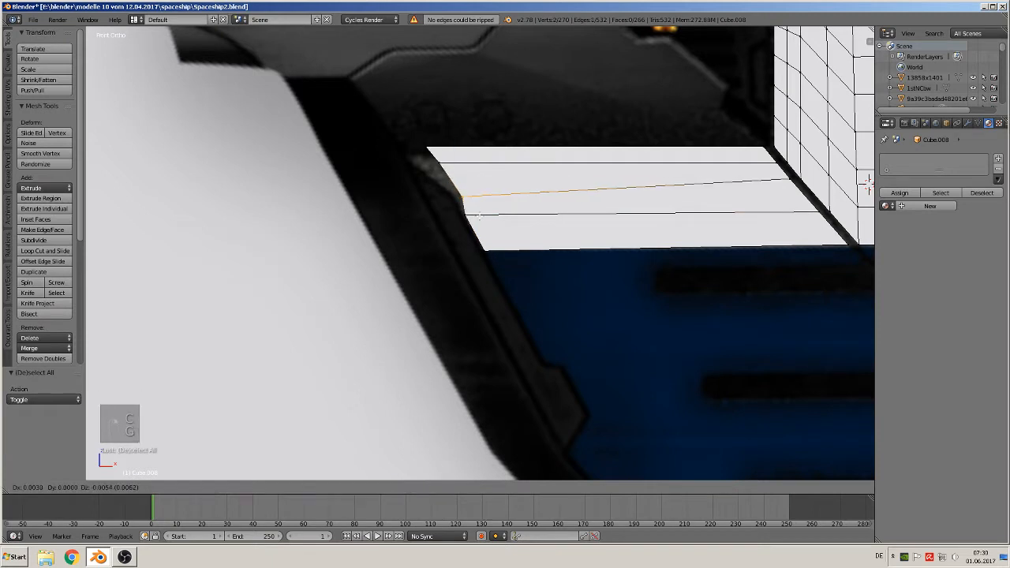
{"action": "left_click", "coordinate": [470, 213]}
Select the outer vertices of the row below the panel's top edge and move them -0.001 in X and -0.005 in Z.
{"action": "key", "text": "a"}
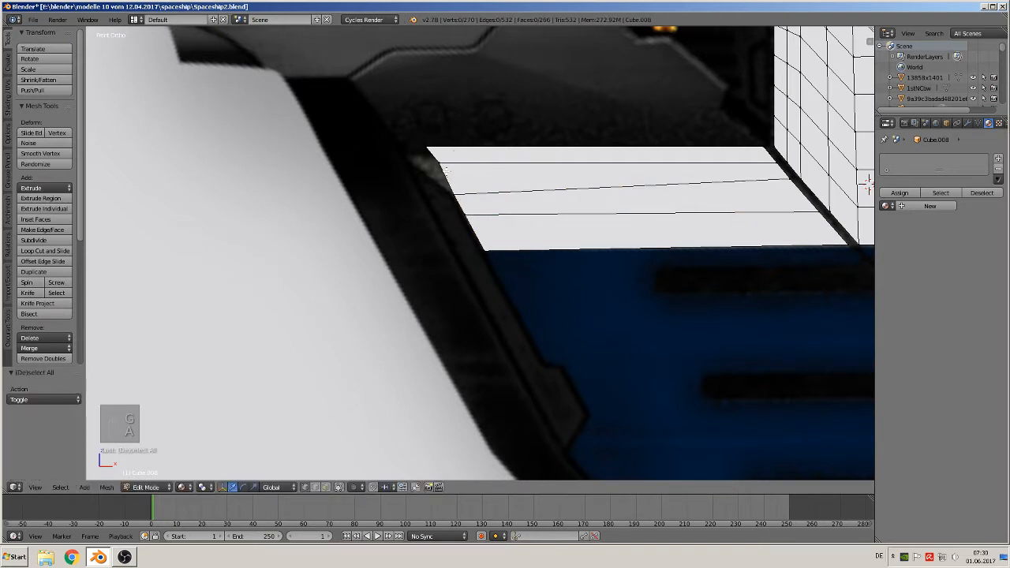
{"action": "key", "text": "c"}
{"action": "left_click", "coordinate": [442, 165]}
{"action": "right_click", "coordinate": [455, 181]}
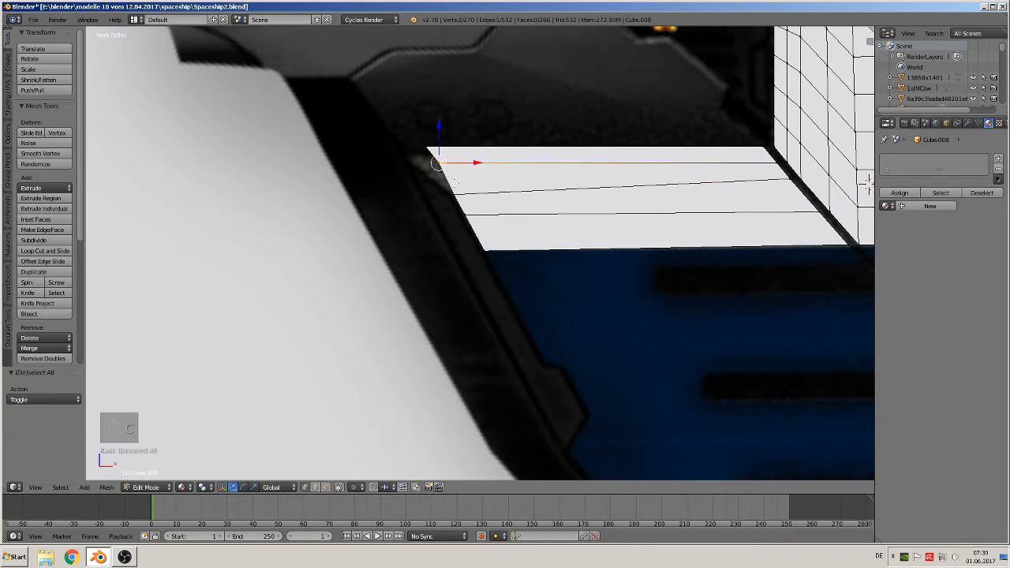
{"action": "key", "text": "g"}
{"action": "left_click", "coordinate": [451, 198]}
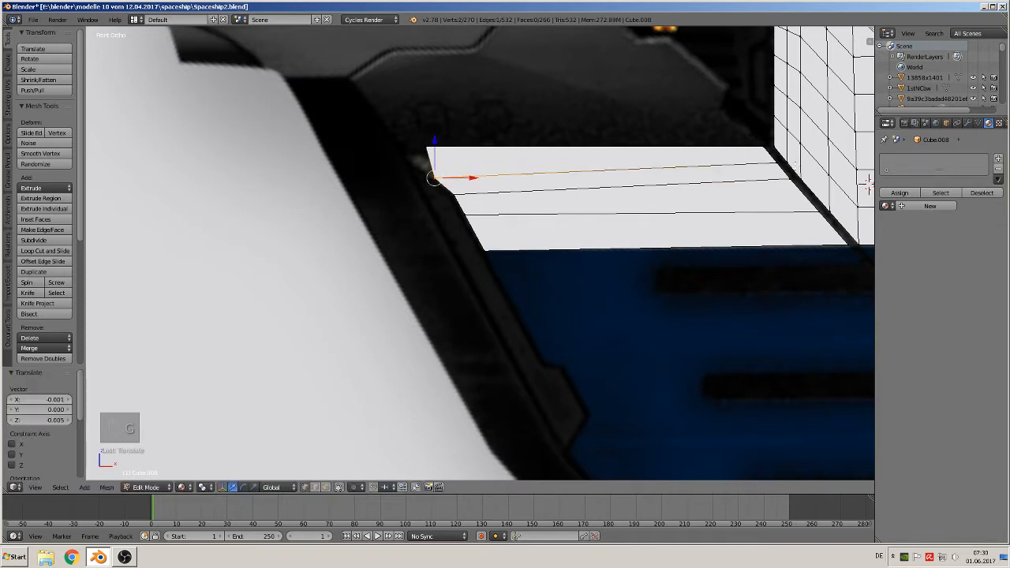
Select the panel's upper outer corner vertices and move them -0.004 in X and -0.004 in Z onto the reference corner.
{"action": "key", "text": "a"}
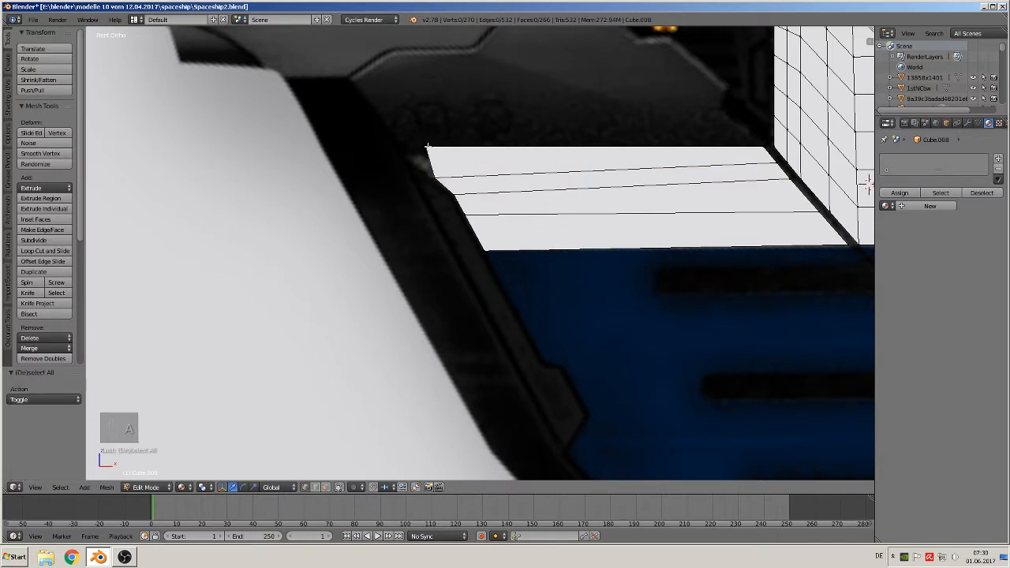
{"action": "key", "text": "c"}
{"action": "left_click", "coordinate": [425, 148]}
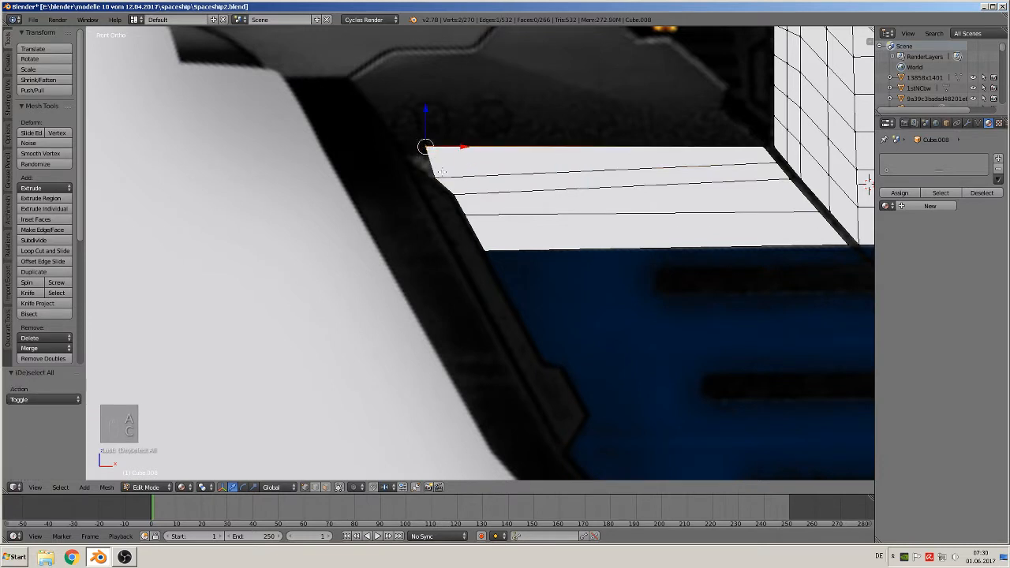
{"action": "key", "text": "g"}
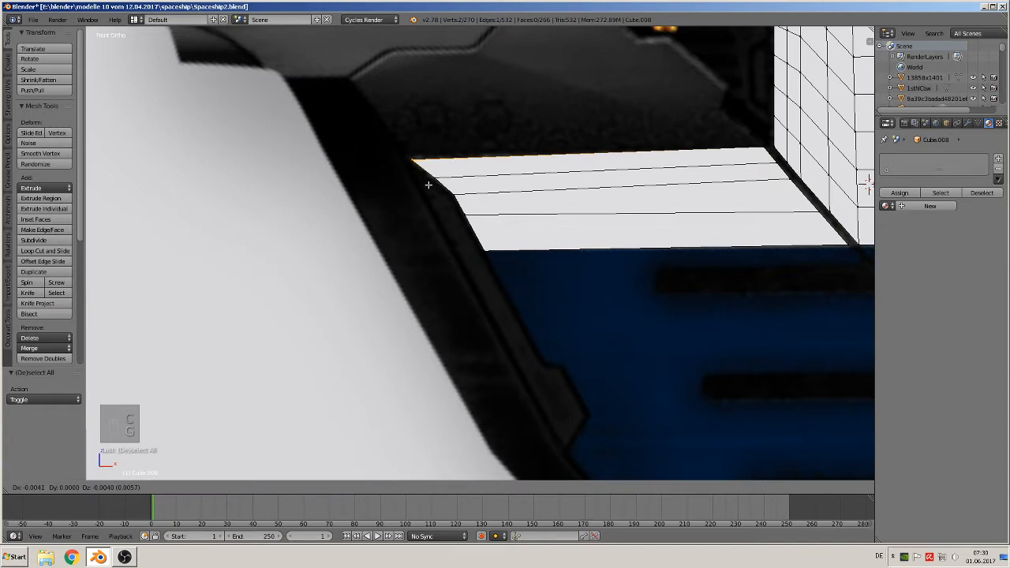
{"action": "left_click", "coordinate": [428, 184]}
Select the vertices along the gridded panel's lower edge and extrude them downward by 0.156 to the reference wing's bottom edge.
{"action": "middle_click_drag", "start_coordinate": [707, 248], "coordinate": [288, 278], "text": "shift"}
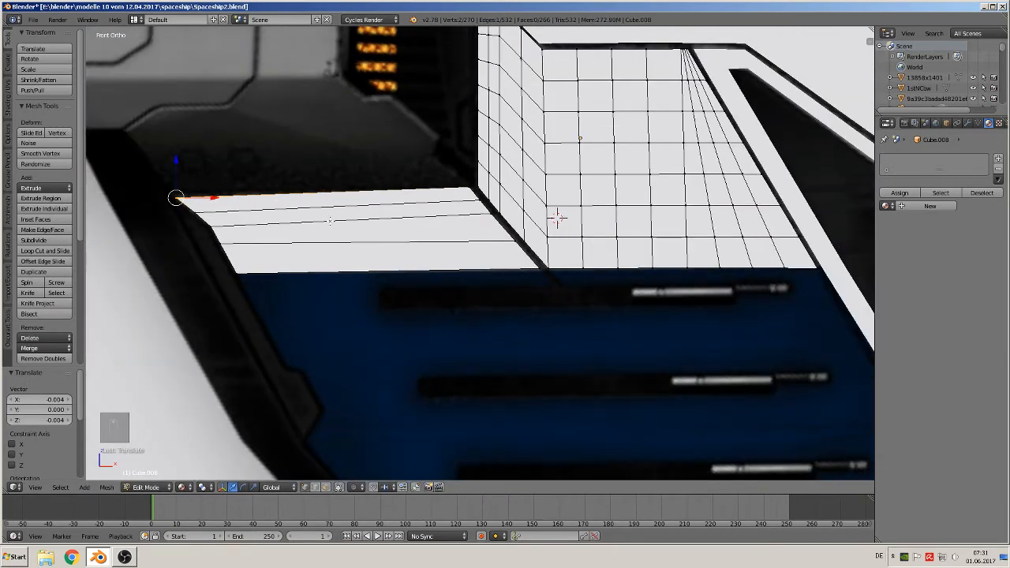
{"action": "scroll", "coordinate": [454, 307], "scroll_direction": "down", "scroll_amount": 2}
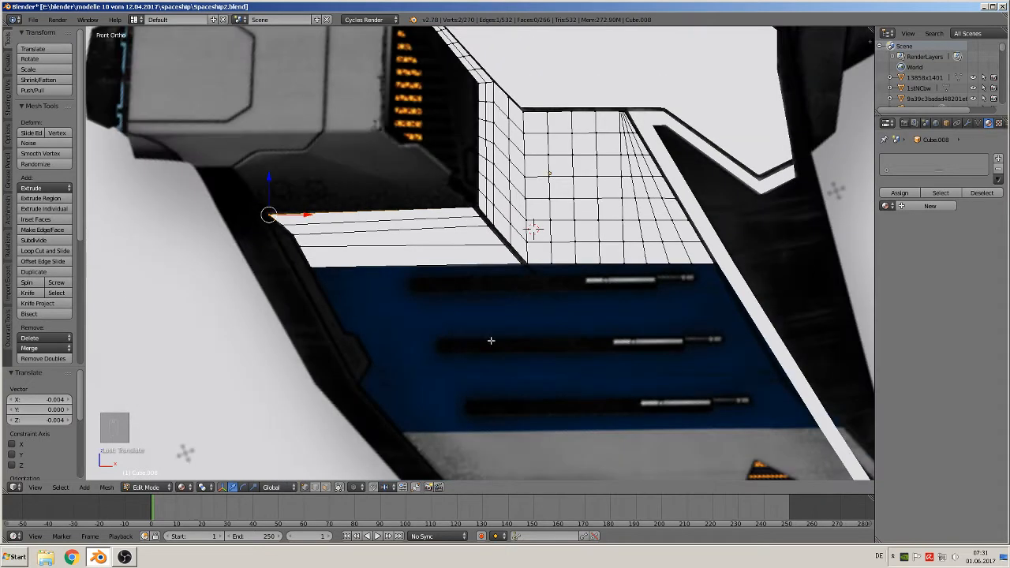
{"action": "middle_click_drag", "start_coordinate": [534, 346], "coordinate": [424, 222], "text": "shift"}
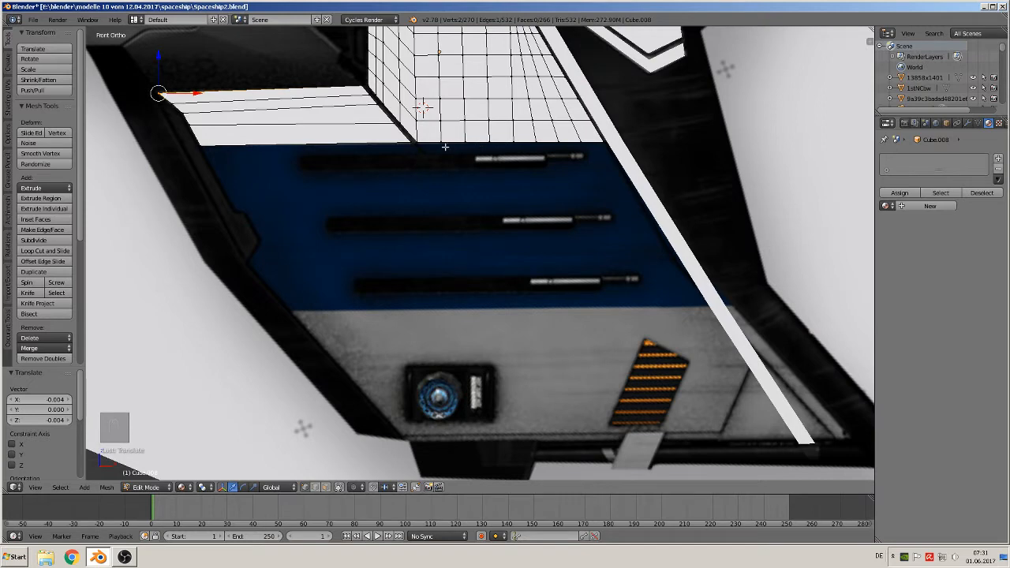
{"action": "key", "text": "c"}
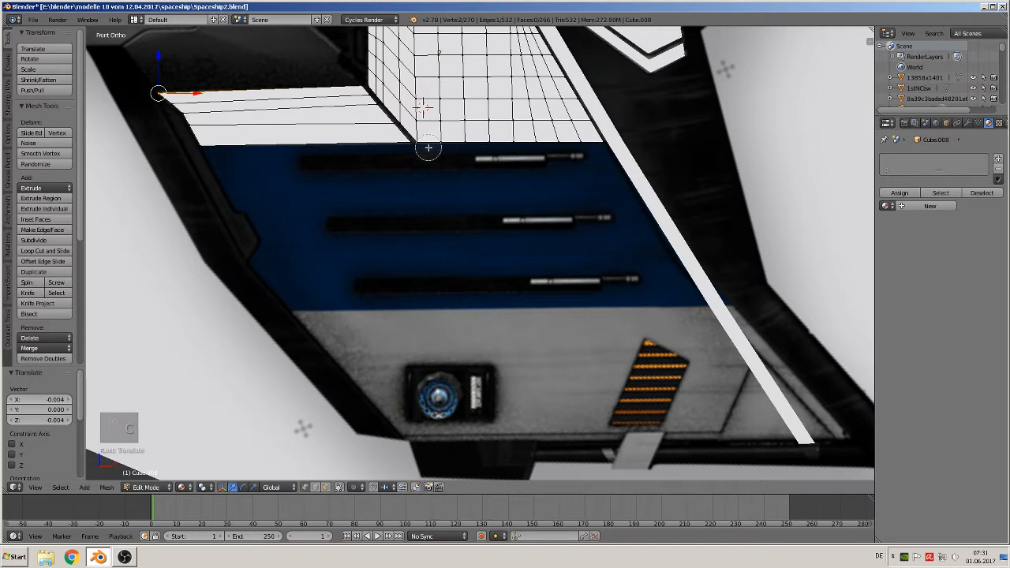
{"action": "left_click_drag", "start_coordinate": [427, 145], "coordinate": [603, 141]}
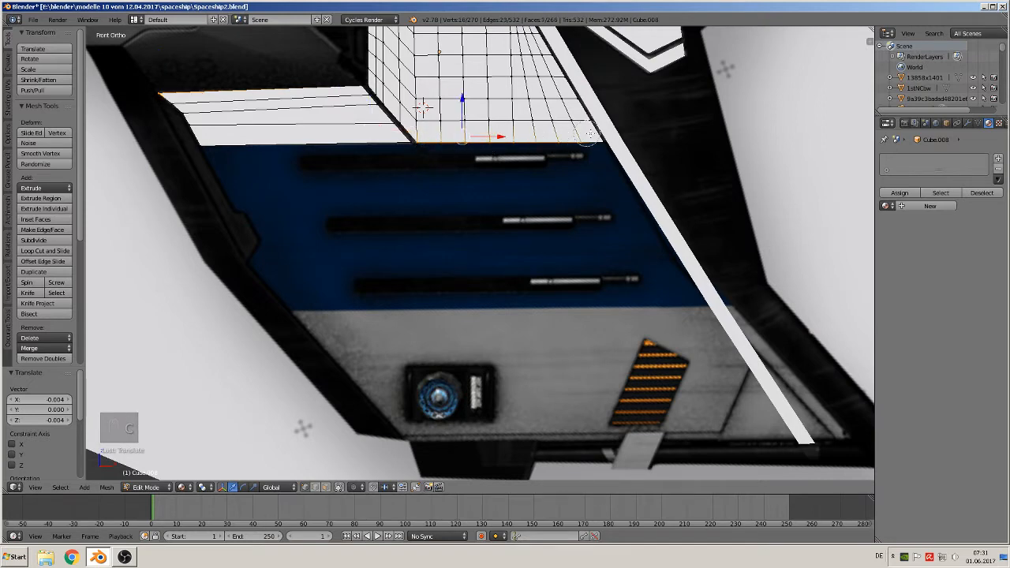
{"action": "right_click", "coordinate": [546, 141]}
{"action": "key", "text": "a"}
{"action": "key", "text": "c"}
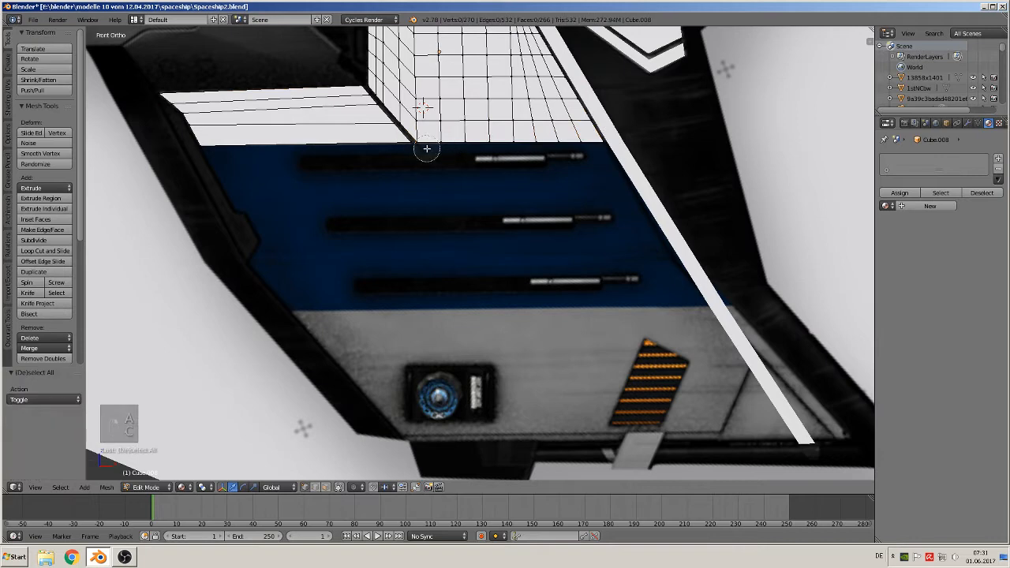
{"action": "left_click_drag", "start_coordinate": [425, 148], "coordinate": [613, 150]}
{"action": "right_click", "coordinate": [614, 150]}
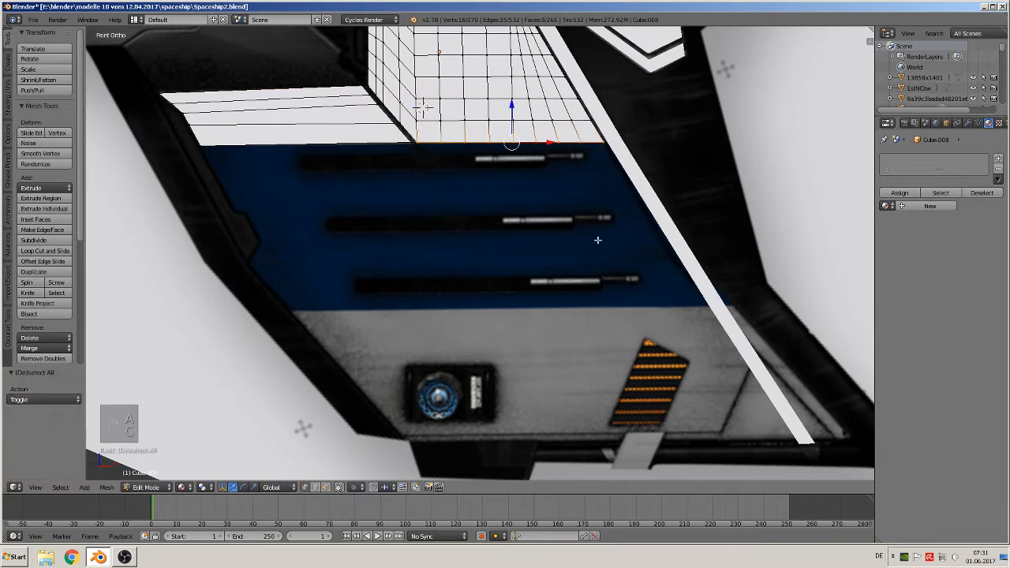
{"action": "key", "text": "e"}
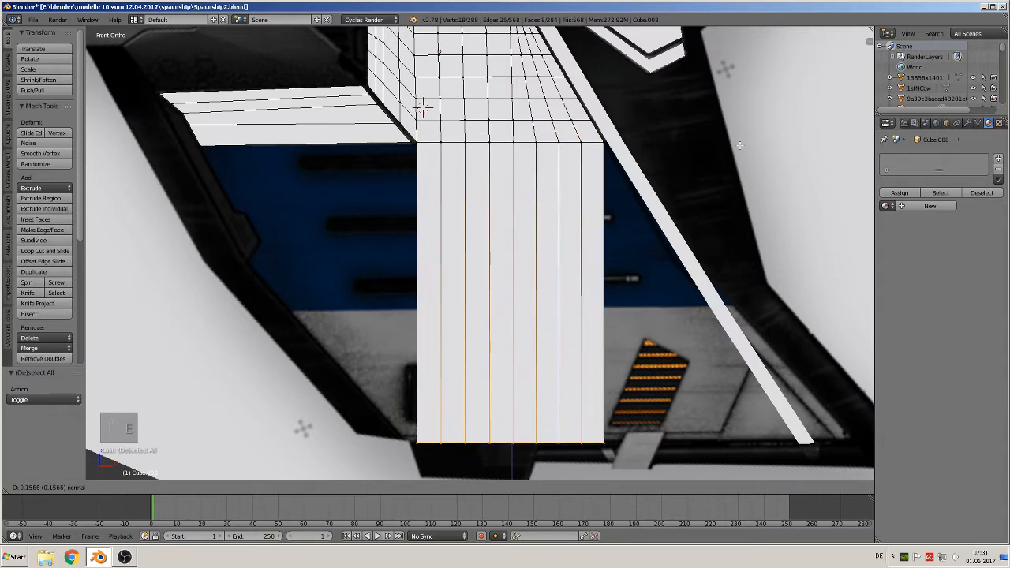
{"action": "left_click", "coordinate": [720, 159]}
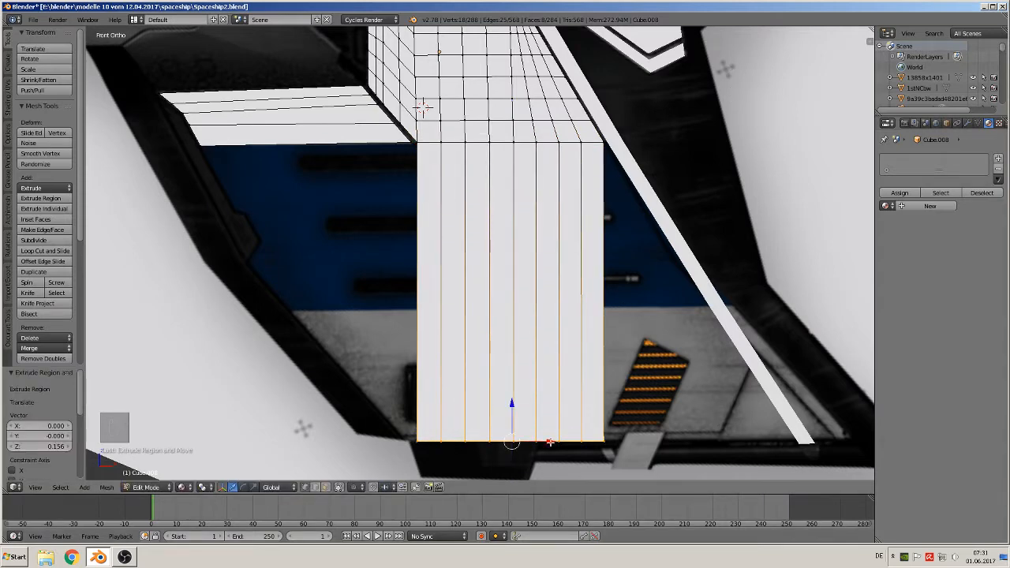
Move the extruded bottom edge 0.097 along X so the new section slants parallel to the white strip.
{"action": "key", "text": "g"}
{"action": "key", "text": "x"}
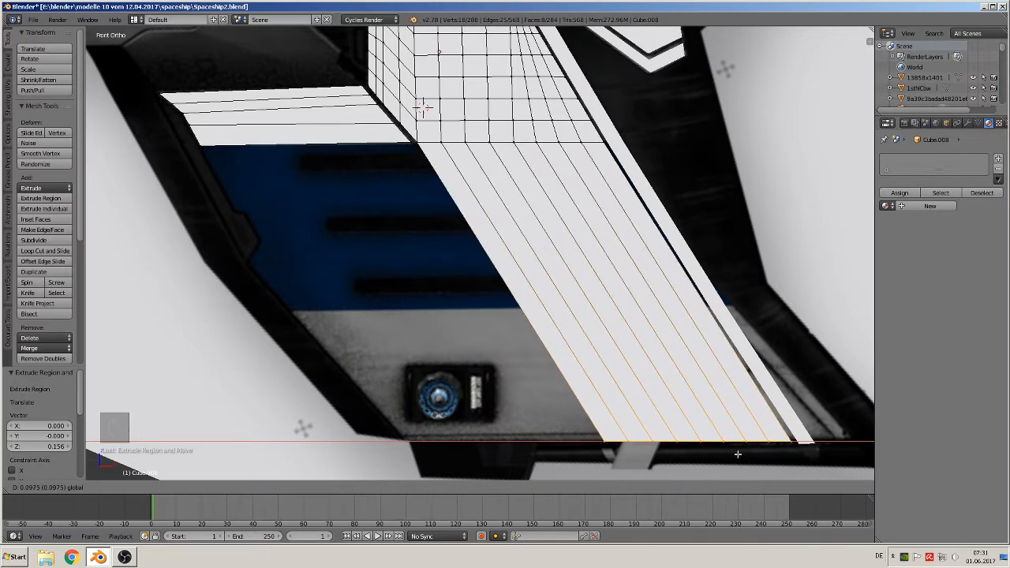
{"action": "left_click", "coordinate": [736, 453]}
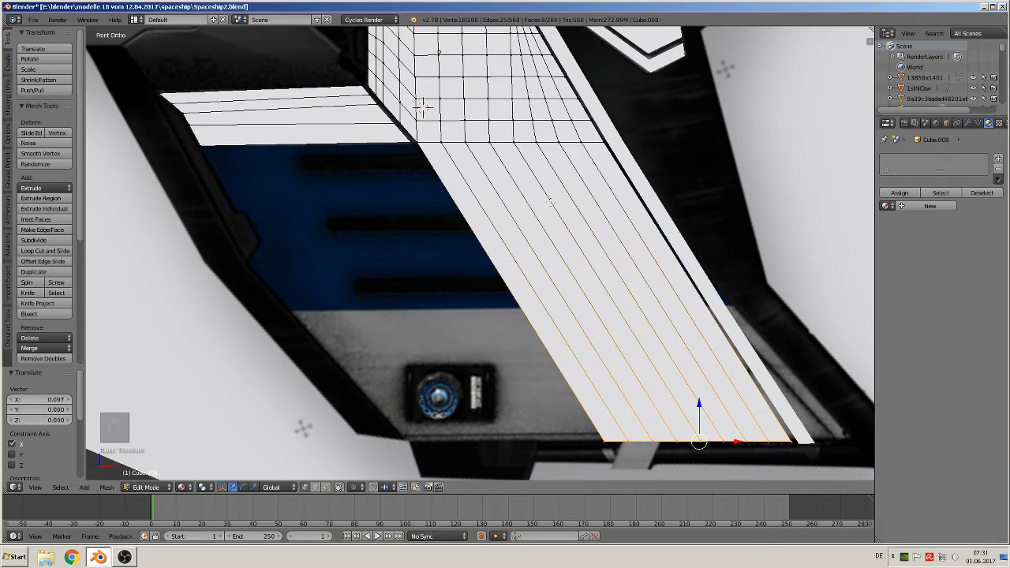
Add 12 evenly spaced horizontal loop cuts across the new slanted section, without sliding them.
{"action": "key", "text": "ctrl+r"}
{"action": "scroll", "coordinate": [550, 202], "scroll_direction": "up", "scroll_amount": 8}
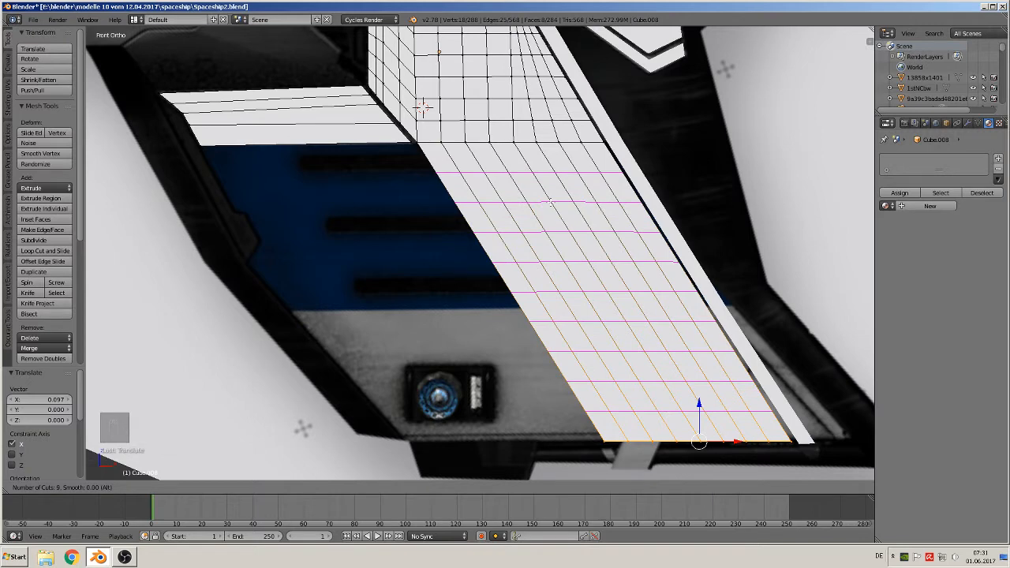
{"action": "scroll", "coordinate": [550, 203], "scroll_direction": "up", "scroll_amount": 2}
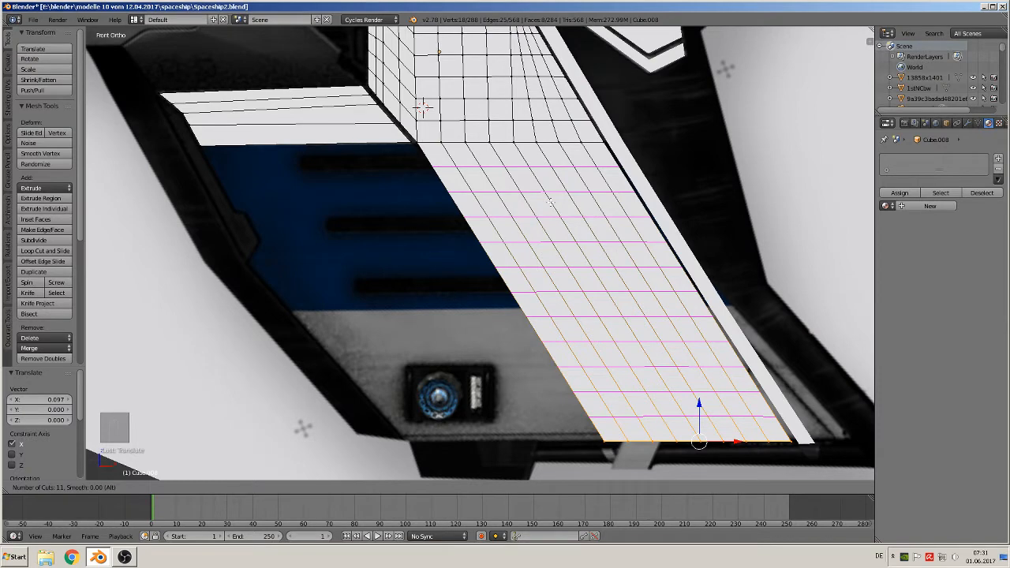
{"action": "scroll", "coordinate": [549, 203], "scroll_direction": "up", "scroll_amount": 1}
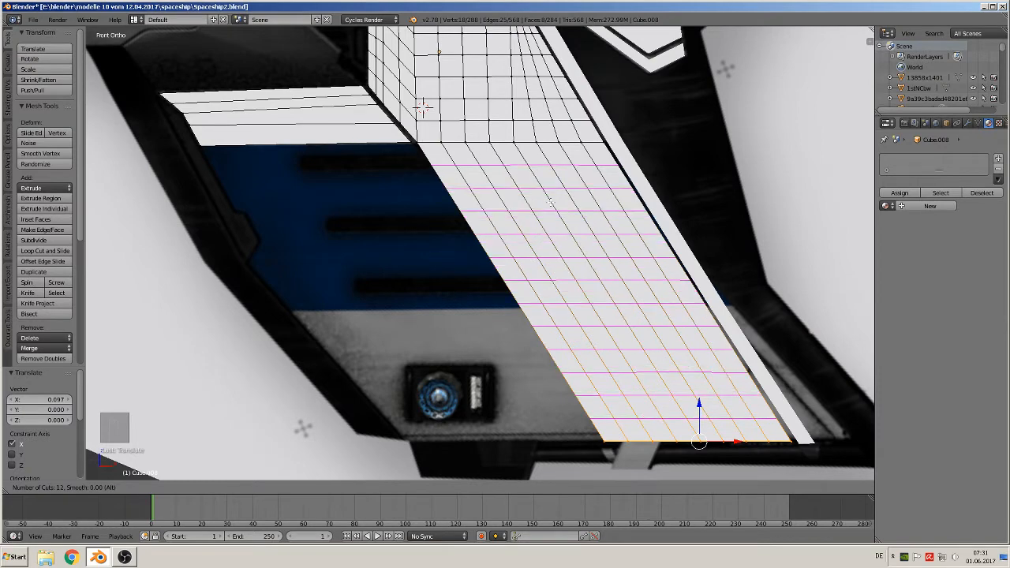
{"action": "left_click", "coordinate": [550, 203]}
{"action": "right_click", "coordinate": [549, 202]}
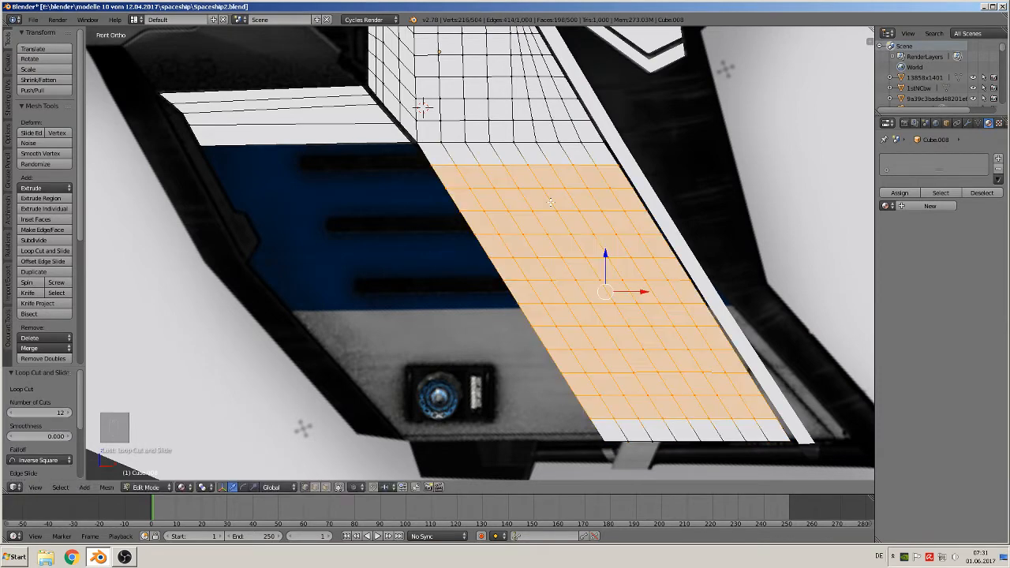
{"action": "left_click", "coordinate": [213, 147]}
{"action": "key", "text": "c"}
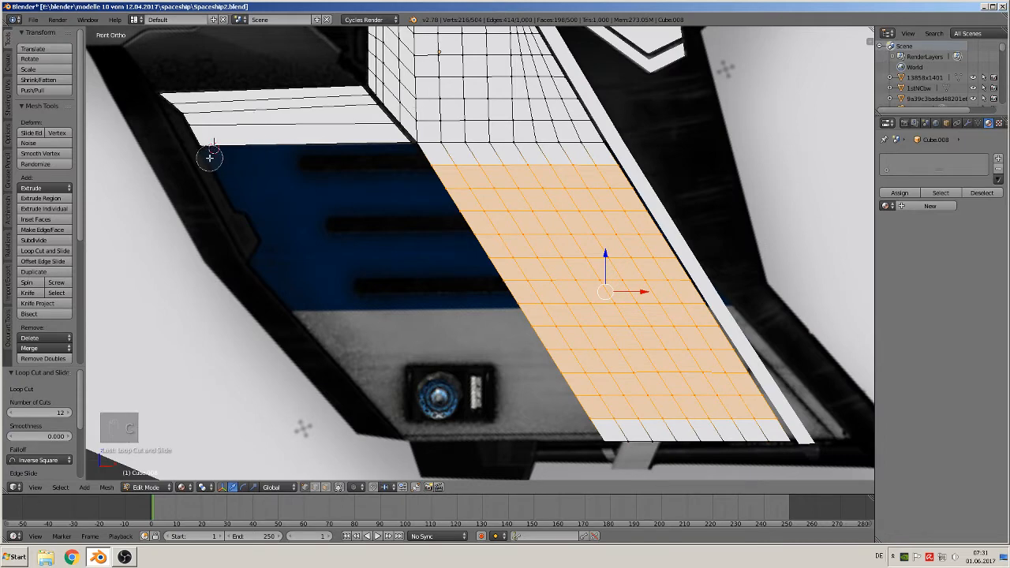
{"action": "left_click", "coordinate": [198, 153]}
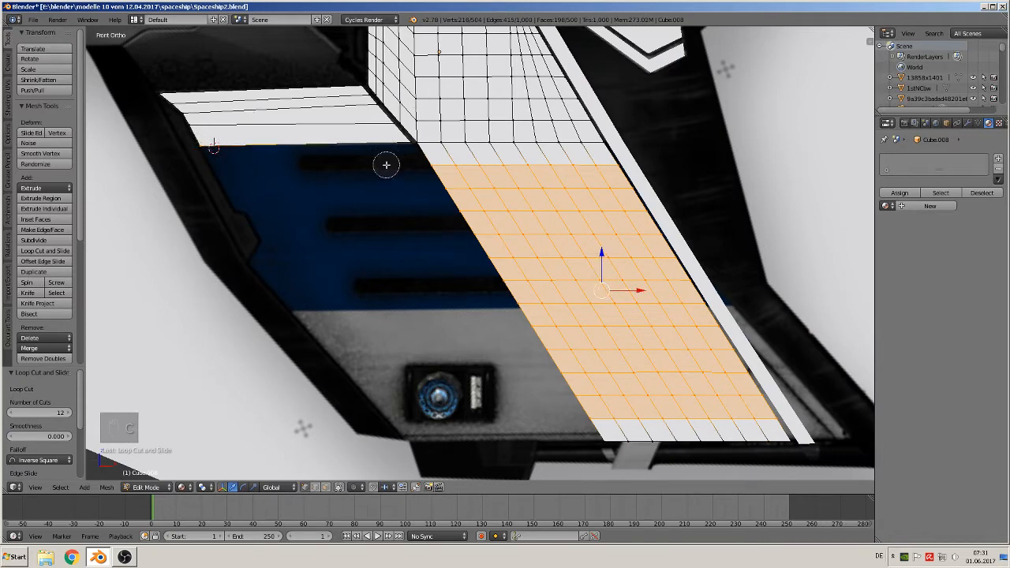
{"action": "key", "text": "c"}
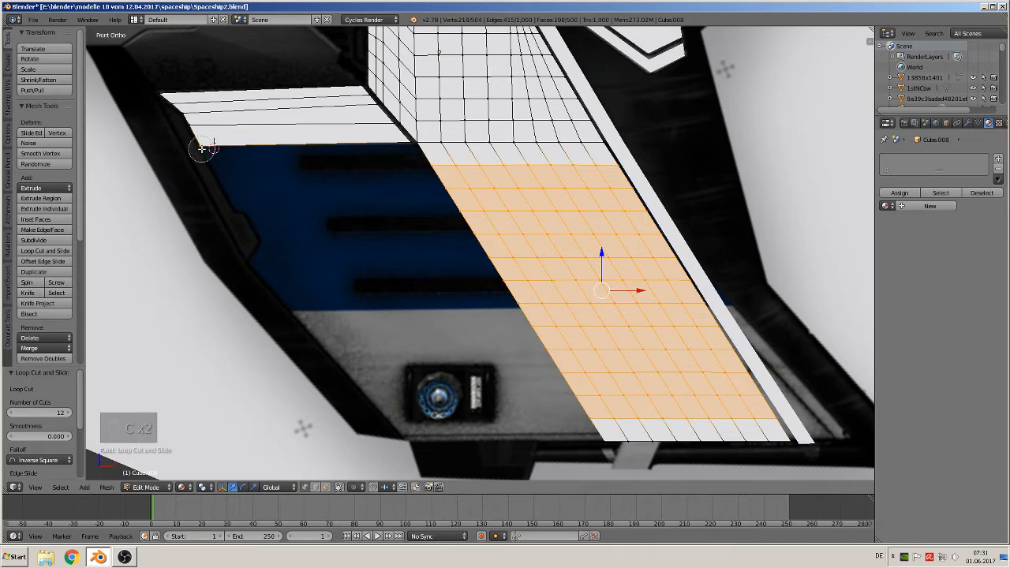
{"action": "left_click_drag", "start_coordinate": [399, 150], "coordinate": [392, 155]}
{"action": "right_click", "coordinate": [392, 155]}
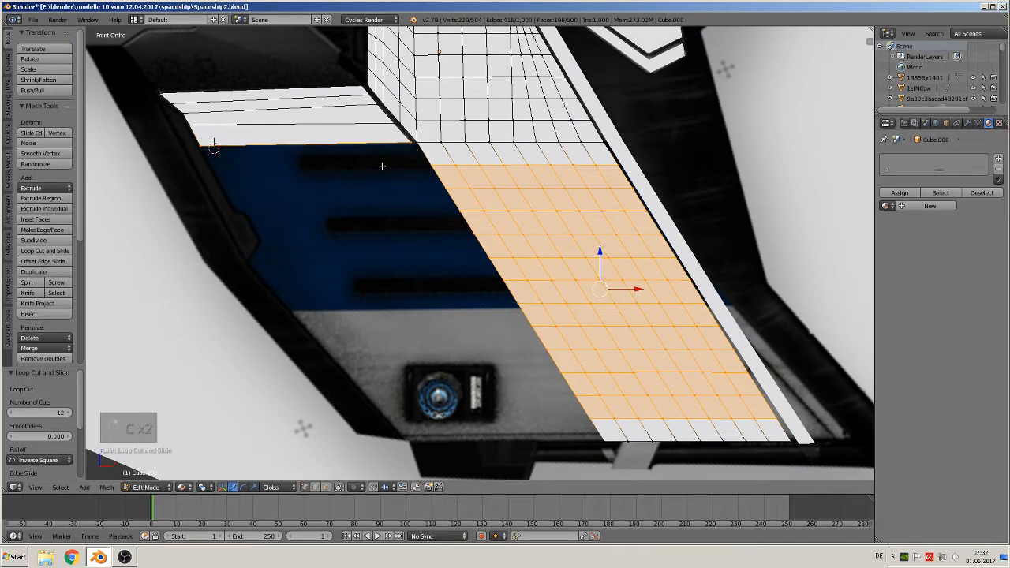
Select only the end vertices of the small outer panel's lower edge and extrude them downward by 0.036.
{"action": "key", "text": "a"}
{"action": "key", "text": "c"}
{"action": "left_click_drag", "start_coordinate": [201, 155], "coordinate": [407, 147]}
{"action": "right_click", "coordinate": [407, 147]}
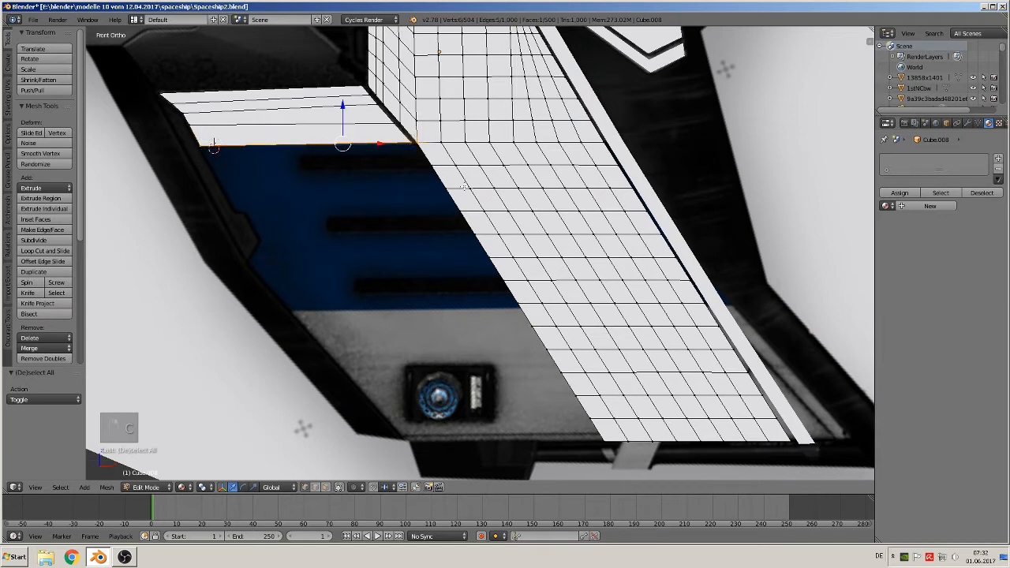
{"action": "scroll", "coordinate": [615, 305], "scroll_direction": "up", "scroll_amount": 4}
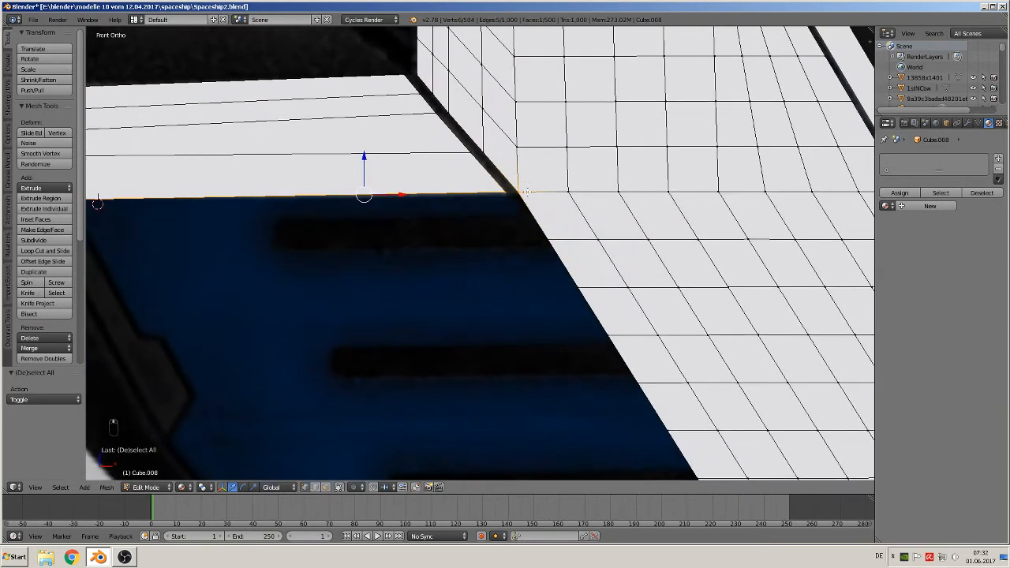
{"action": "key", "text": "c"}
{"action": "middle_click", "coordinate": [527, 193]}
{"action": "right_click", "coordinate": [519, 221]}
{"action": "scroll", "coordinate": [505, 235], "scroll_direction": "down", "scroll_amount": 3}
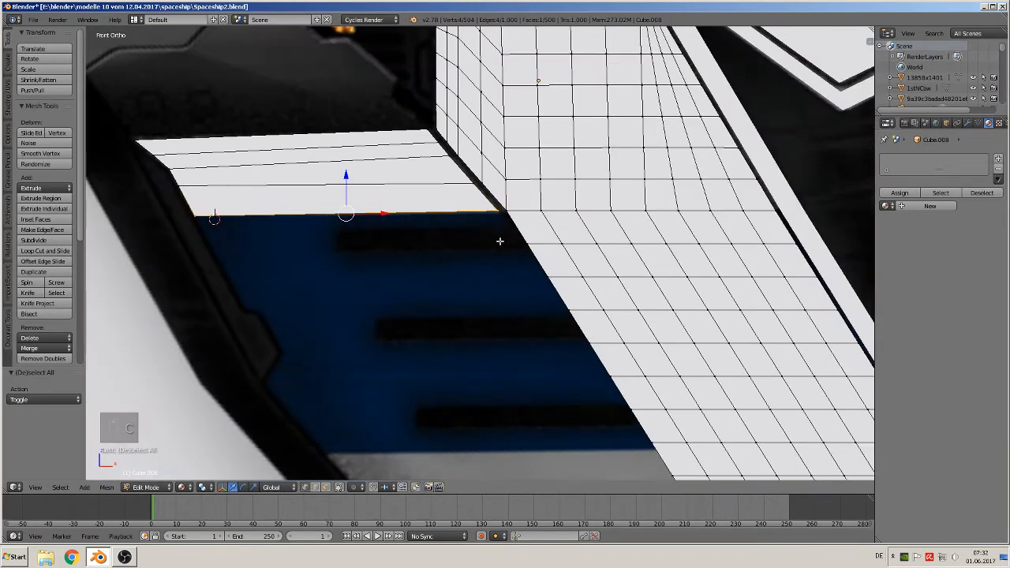
{"action": "scroll", "coordinate": [467, 250], "scroll_direction": "down", "scroll_amount": 1}
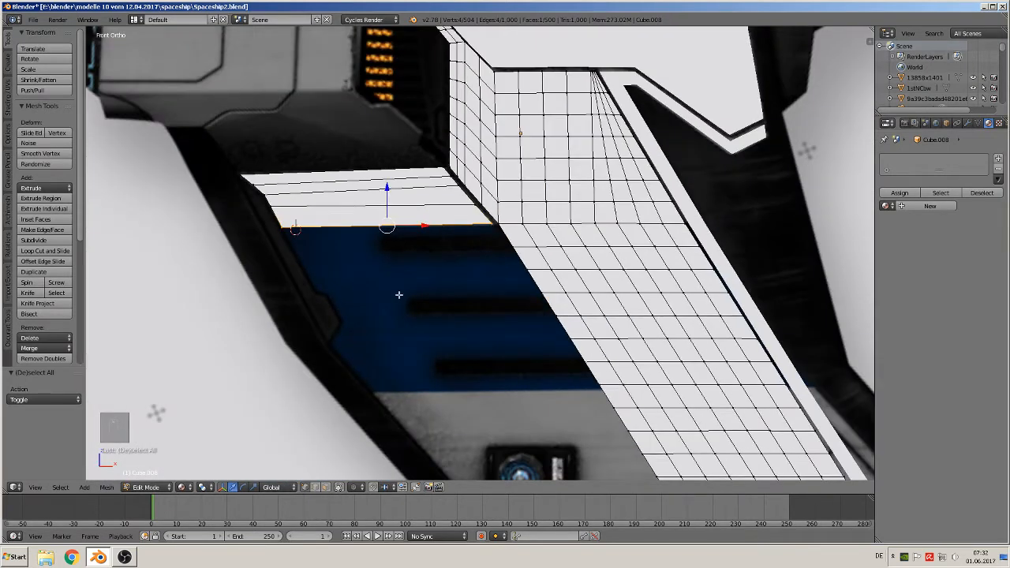
{"action": "key", "text": "e"}
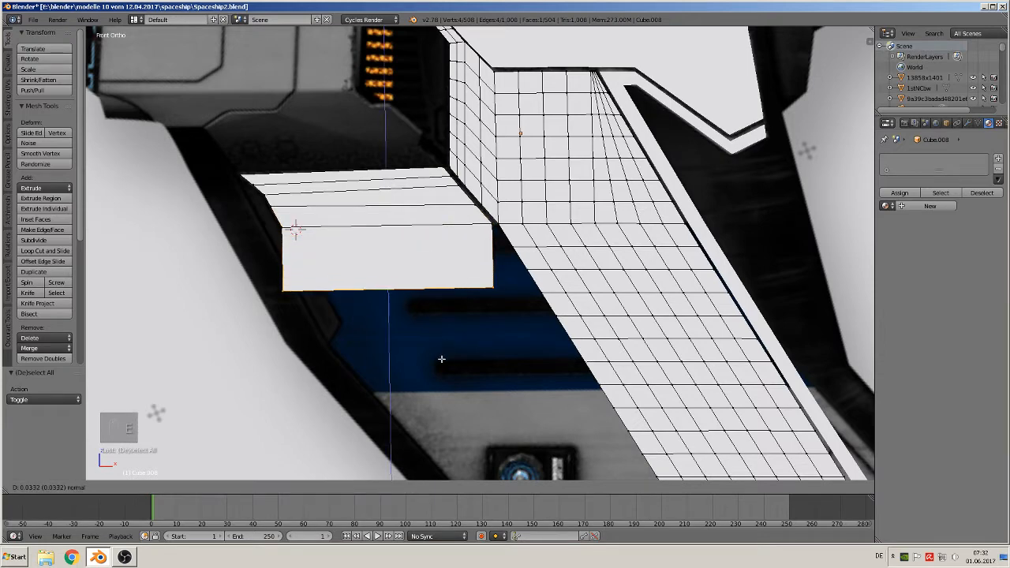
{"action": "left_click", "coordinate": [444, 363]}
Move the outer panel's extruded lower edge 0.017 along X to follow the dark frame.
{"action": "key", "text": "g"}
{"action": "key", "text": "x"}
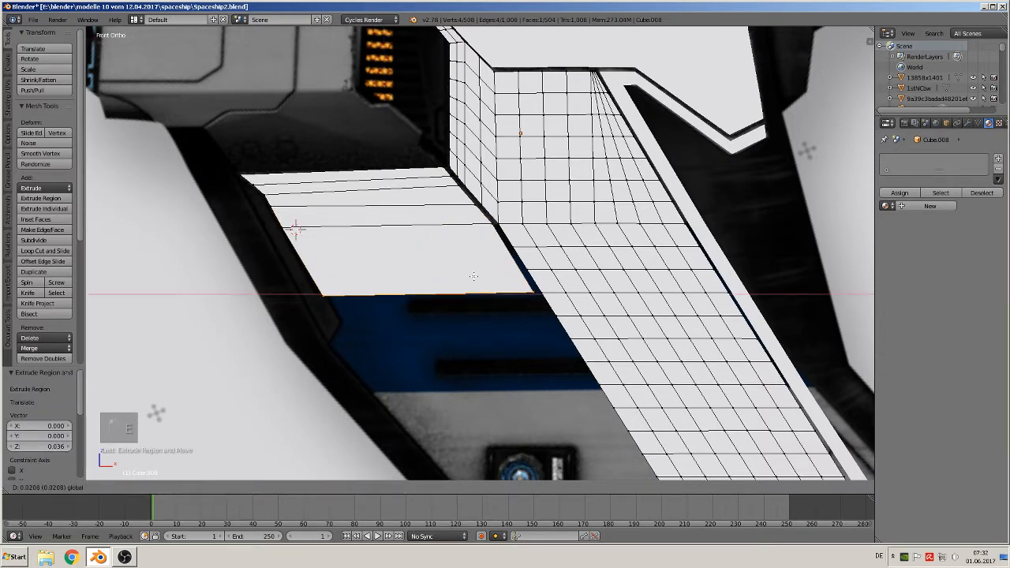
{"action": "left_click", "coordinate": [446, 279]}
{"action": "scroll", "coordinate": [446, 279], "scroll_direction": "up", "scroll_amount": 1}
{"action": "scroll", "coordinate": [446, 279], "scroll_direction": "up", "scroll_amount": 2}
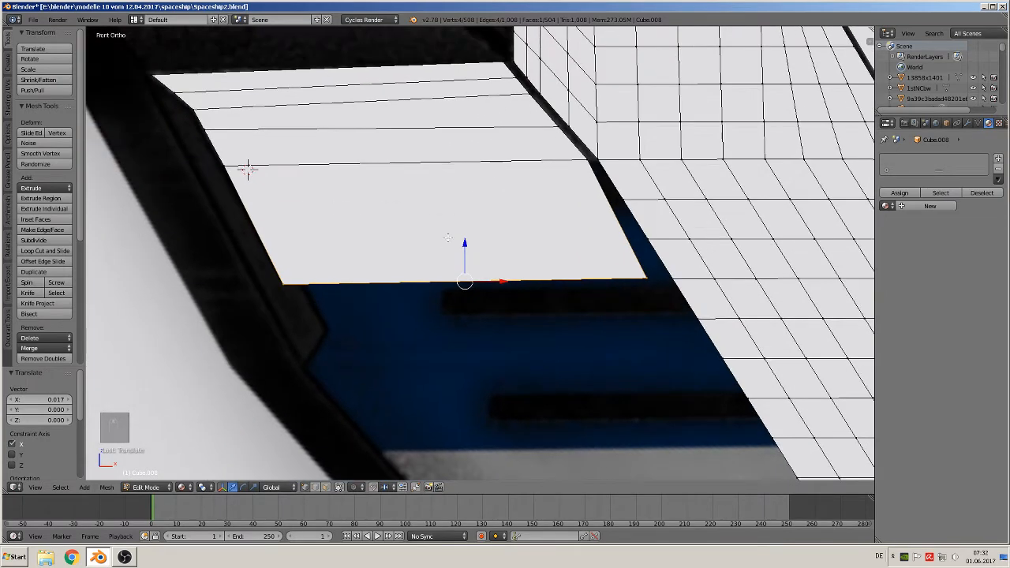
{"action": "key", "text": "g"}
{"action": "key", "text": "z"}
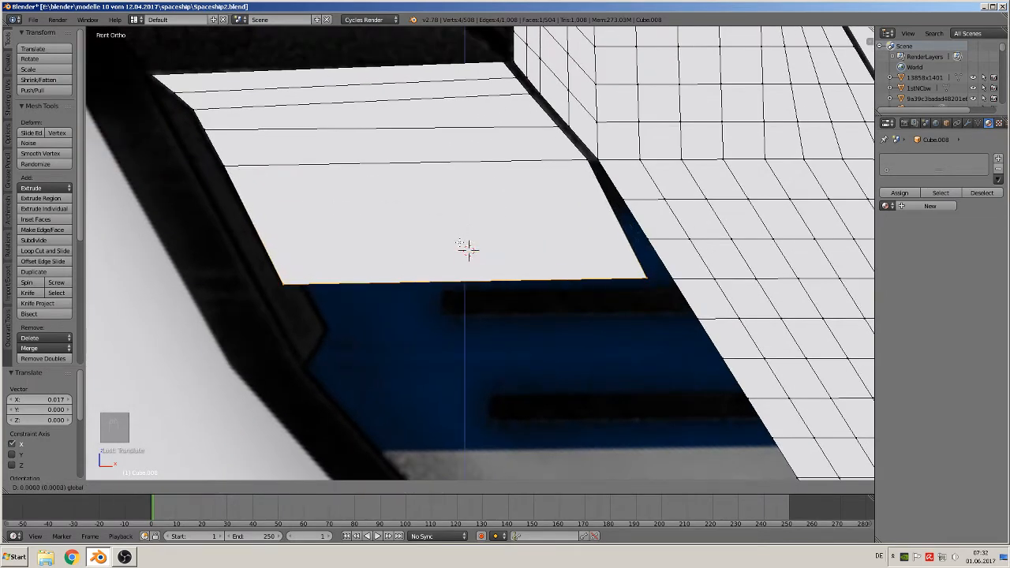
{"action": "left_click", "coordinate": [465, 248]}
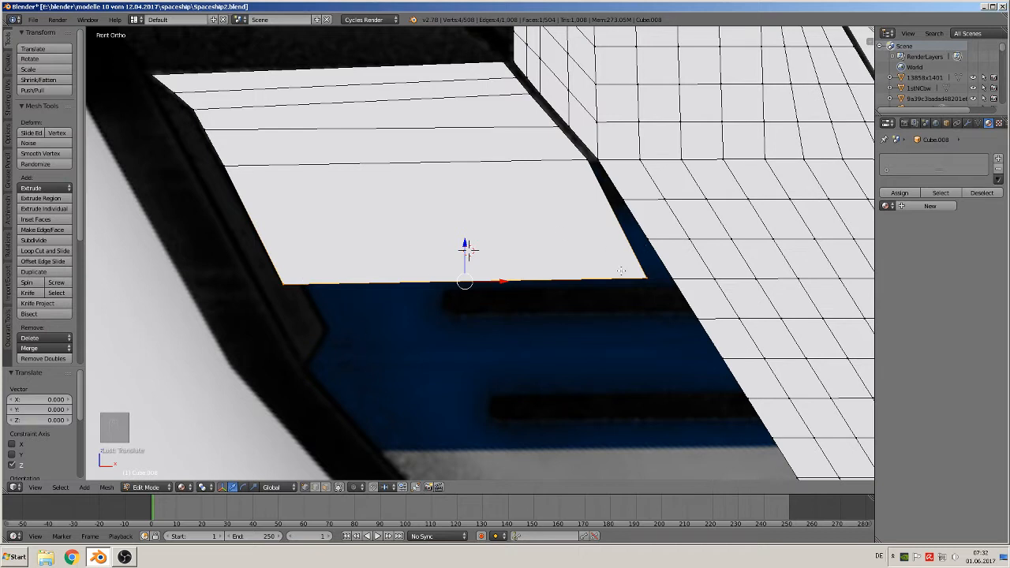
Select the outer panel's lower inner corner vertices and move them 0.004 along X toward the gridded section.
{"action": "key", "text": "a"}
{"action": "key", "text": "c"}
{"action": "left_click", "coordinate": [645, 282]}
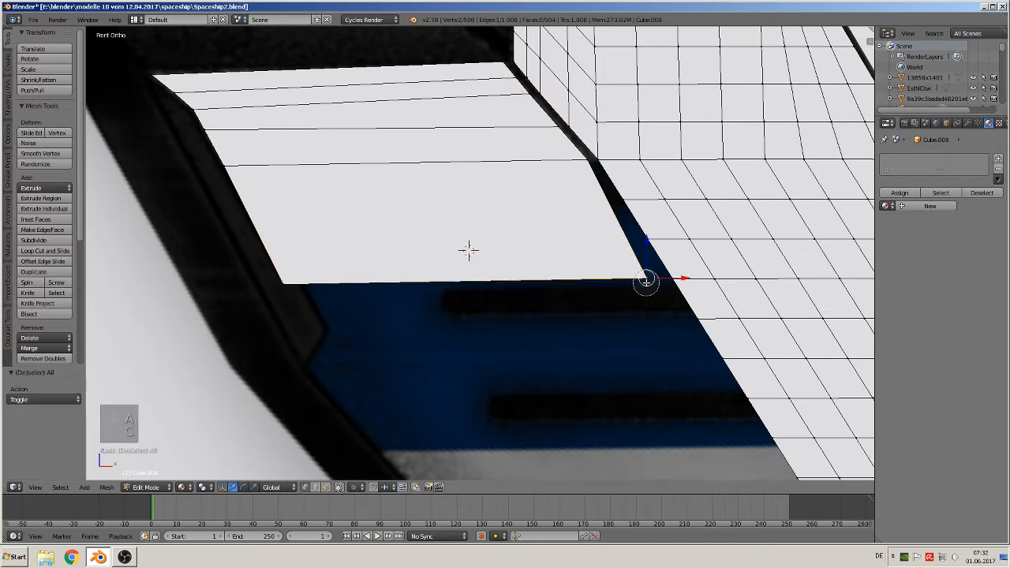
{"action": "right_click", "coordinate": [645, 281]}
{"action": "left_click_drag", "start_coordinate": [681, 277], "coordinate": [696, 276]}
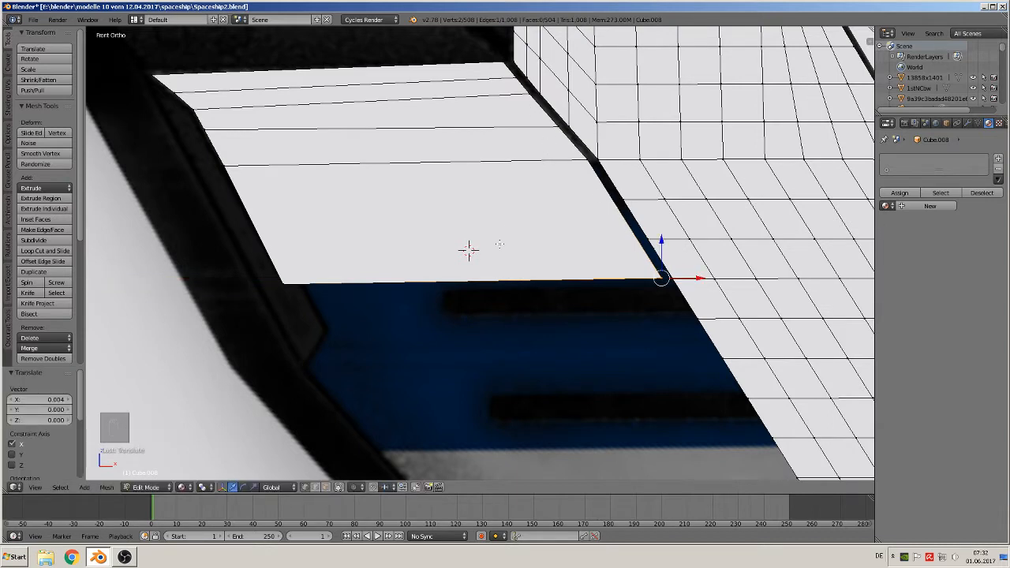
Add one lengthwise loop cut to the outer panel and slide it close to the edge beside the dark frame.
{"action": "key", "text": "a"}
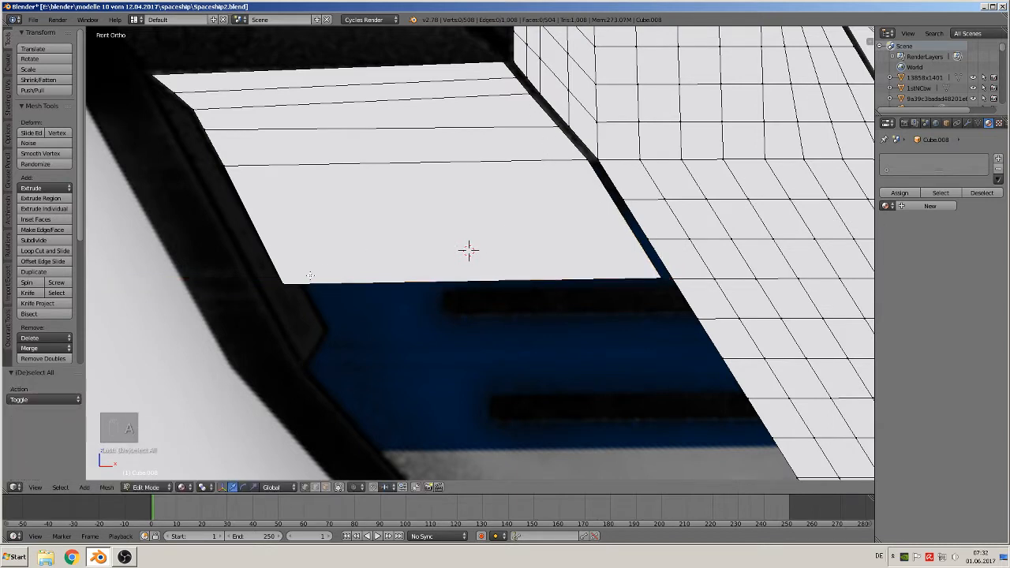
{"action": "key", "text": "ctrl+r"}
{"action": "left_click", "coordinate": [303, 276]}
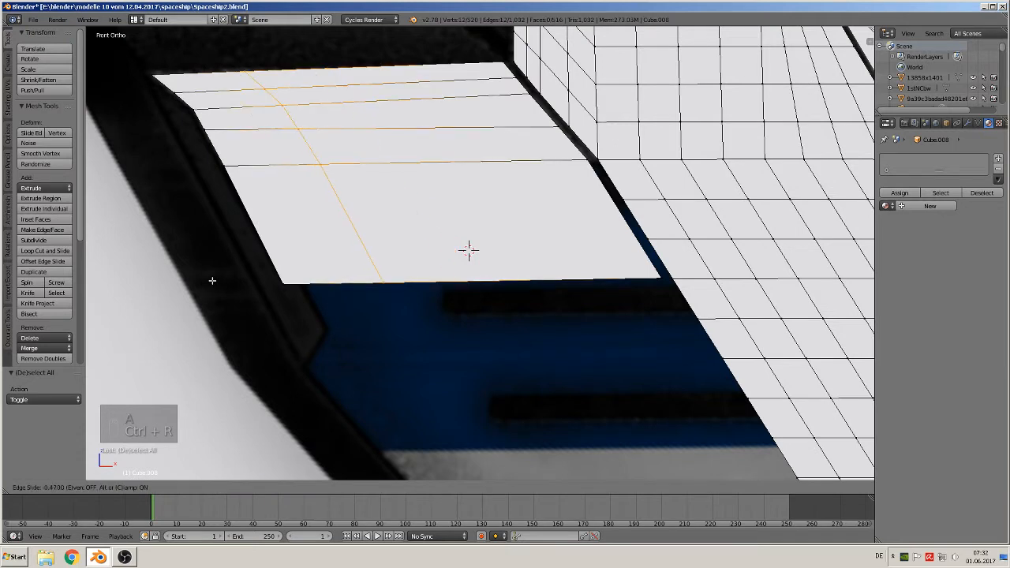
{"action": "left_click", "coordinate": [135, 280]}
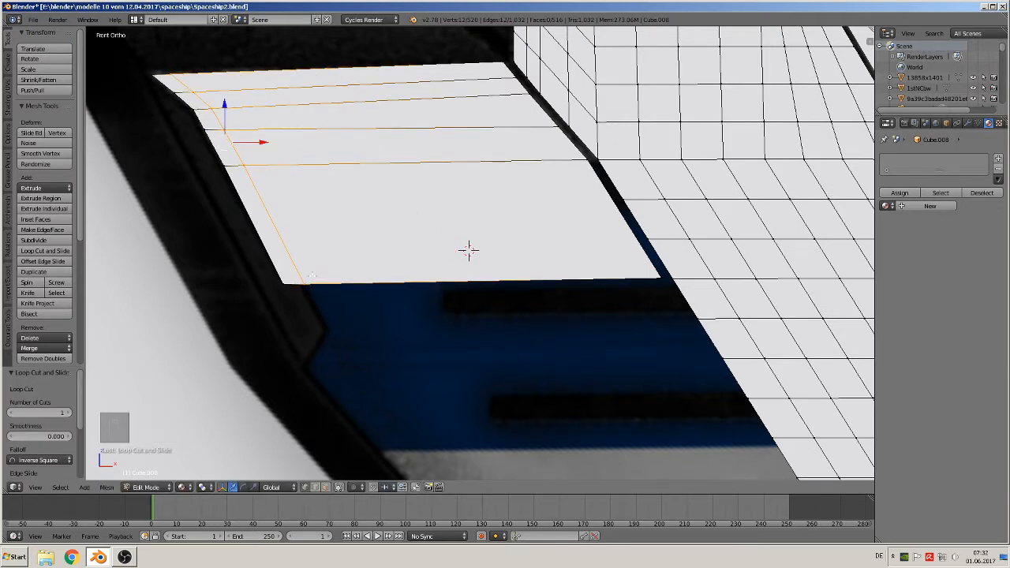
Select the outer panel's lower edge without its narrow outer strip, extrude it, and move it 0.006 along X and -0.013 along Z.
{"action": "key", "text": "a"}
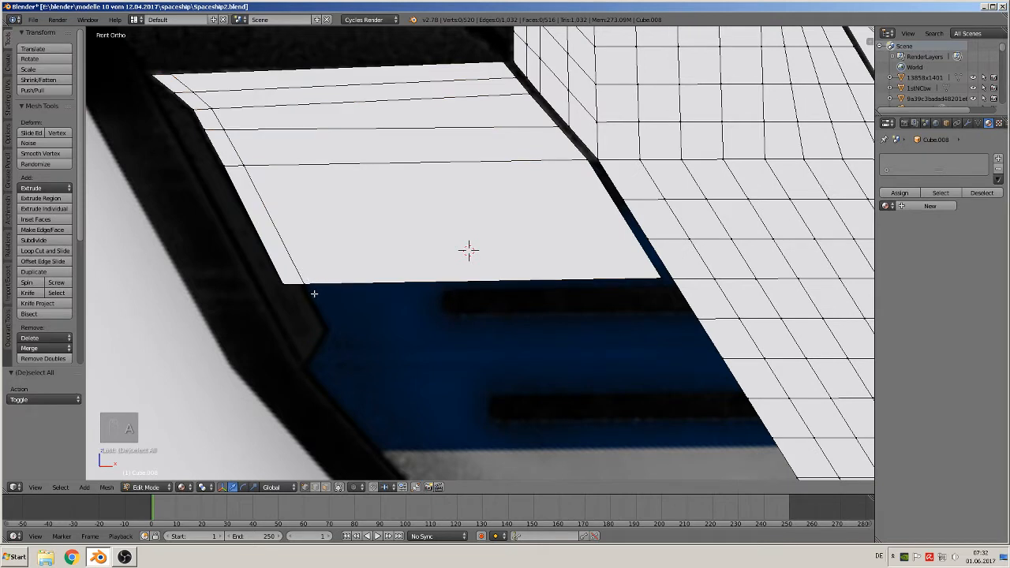
{"action": "key", "text": "c"}
{"action": "left_click", "coordinate": [313, 286]}
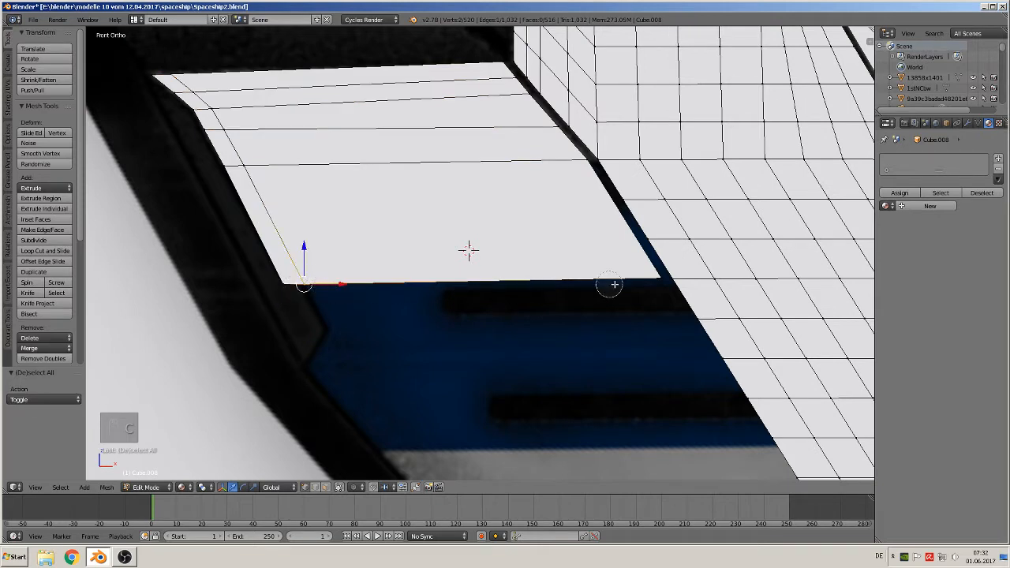
{"action": "left_click", "coordinate": [650, 282]}
{"action": "right_click", "coordinate": [635, 280]}
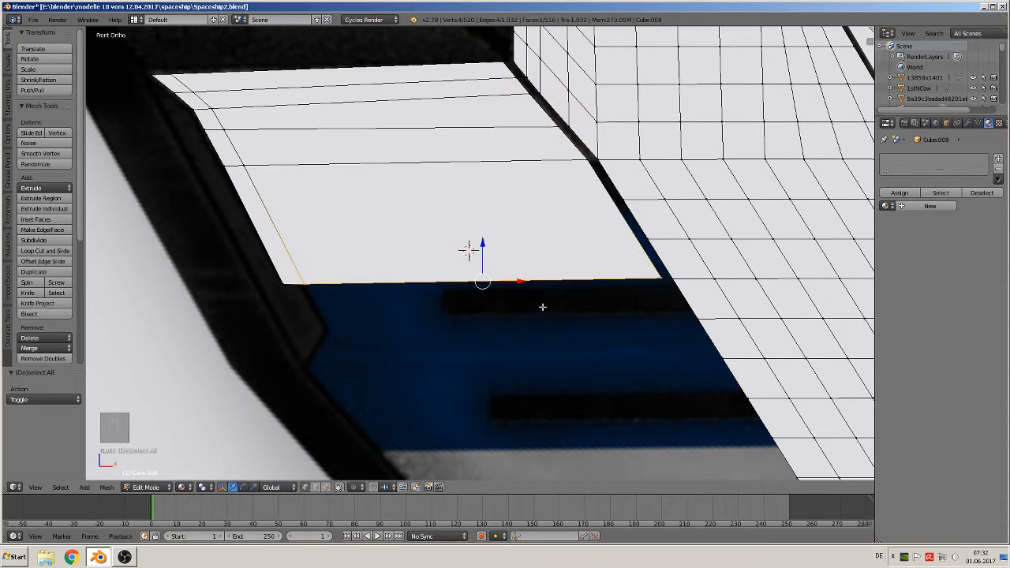
{"action": "key", "text": "e"}
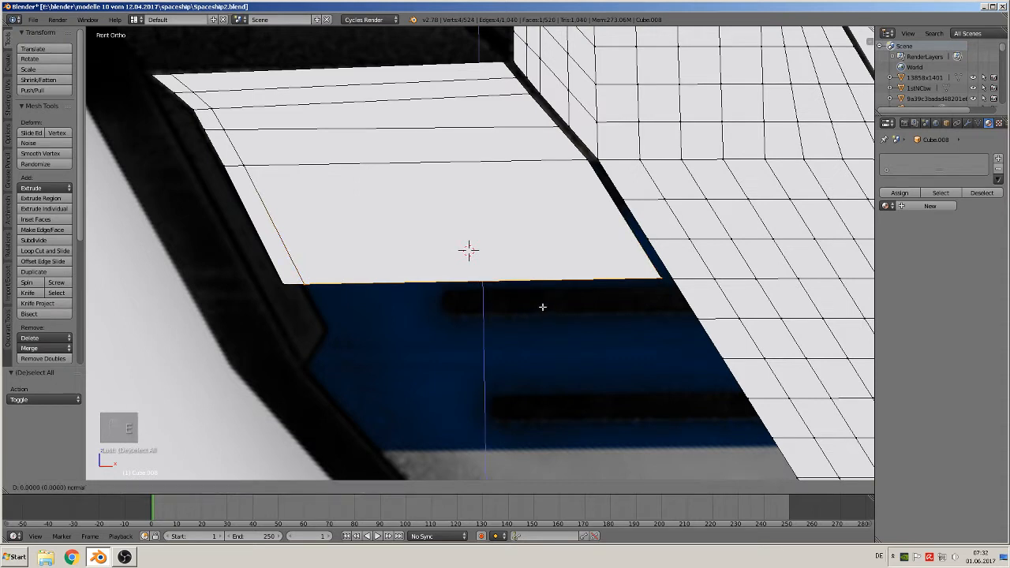
{"action": "key", "text": "g"}
{"action": "left_click", "coordinate": [507, 298]}
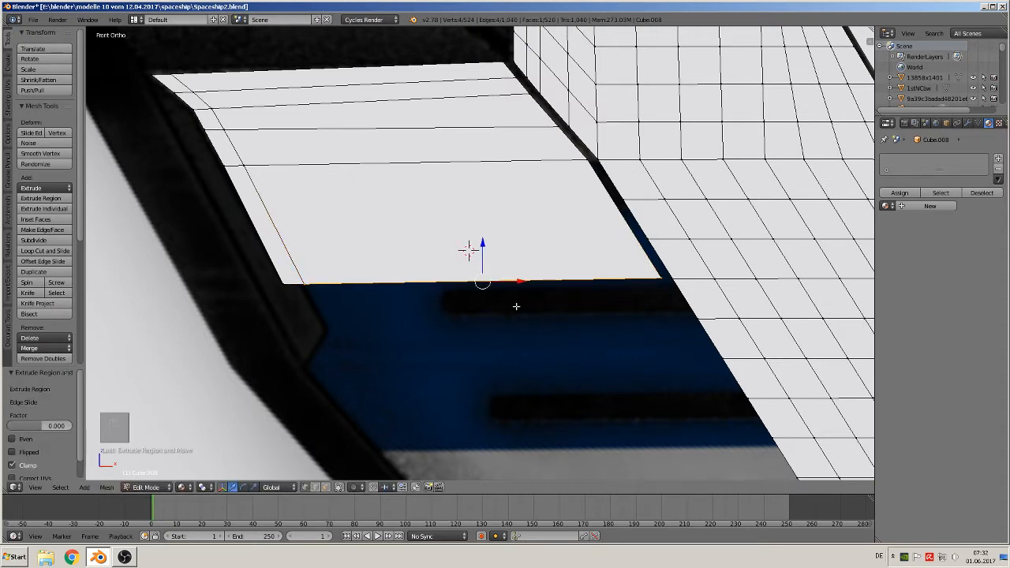
{"action": "key", "text": "g"}
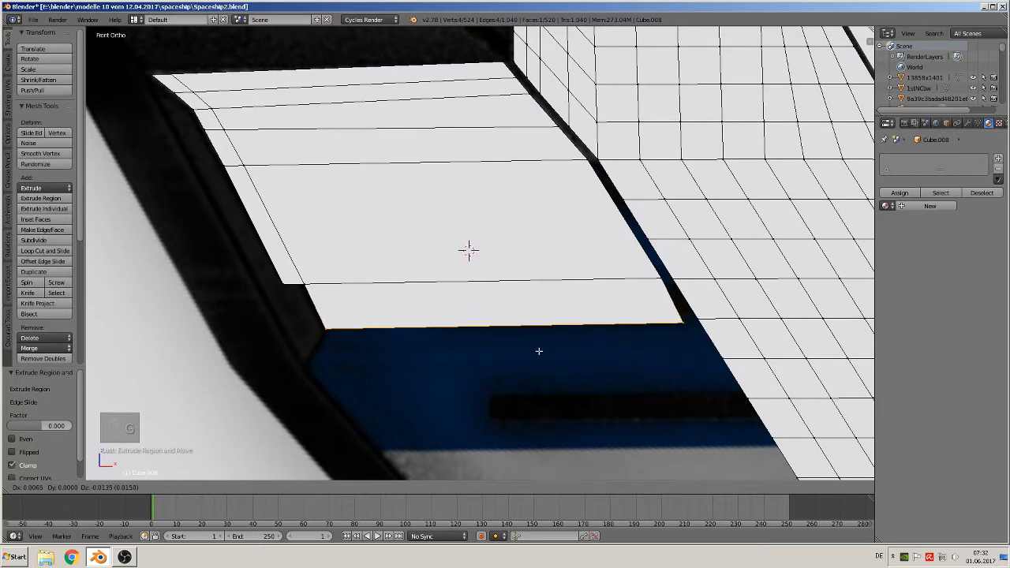
{"action": "left_click", "coordinate": [539, 351]}
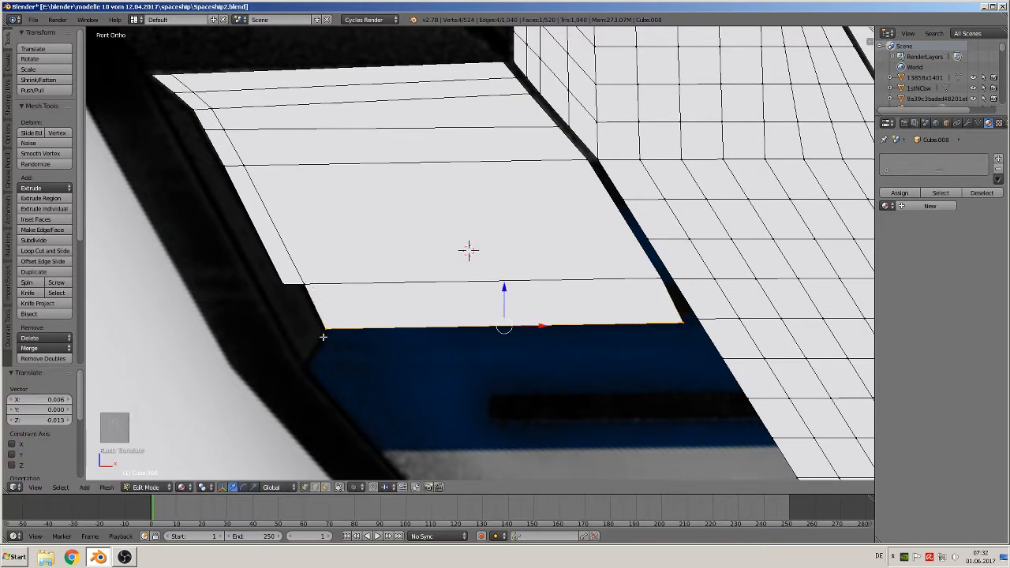
Select only the inner corner vertices of the new lower edge and move them 0.001 along X toward the gridded section.
{"action": "key", "text": "a"}
{"action": "right_click", "coordinate": [682, 323]}
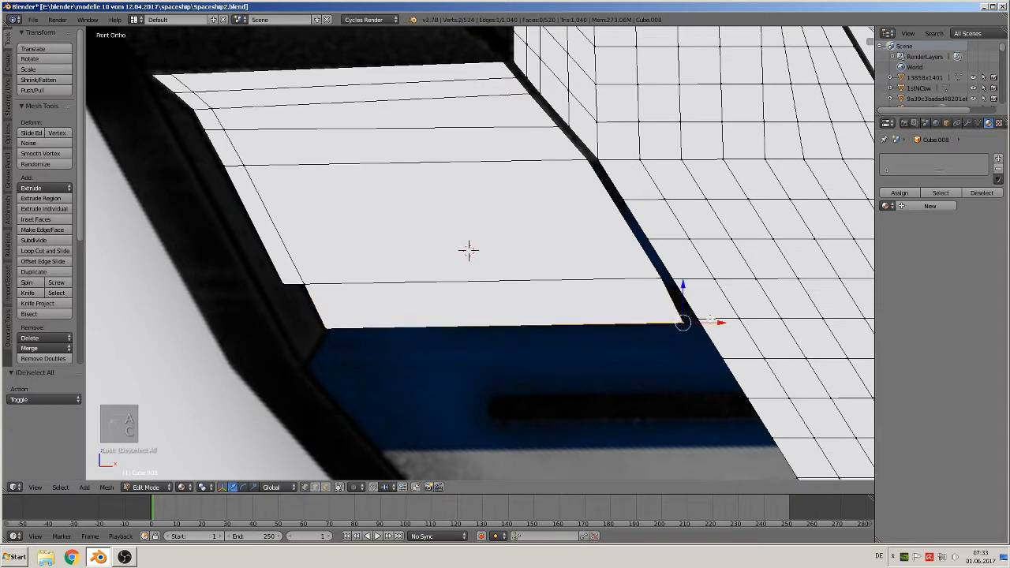
{"action": "key", "text": "g"}
{"action": "key", "text": "x"}
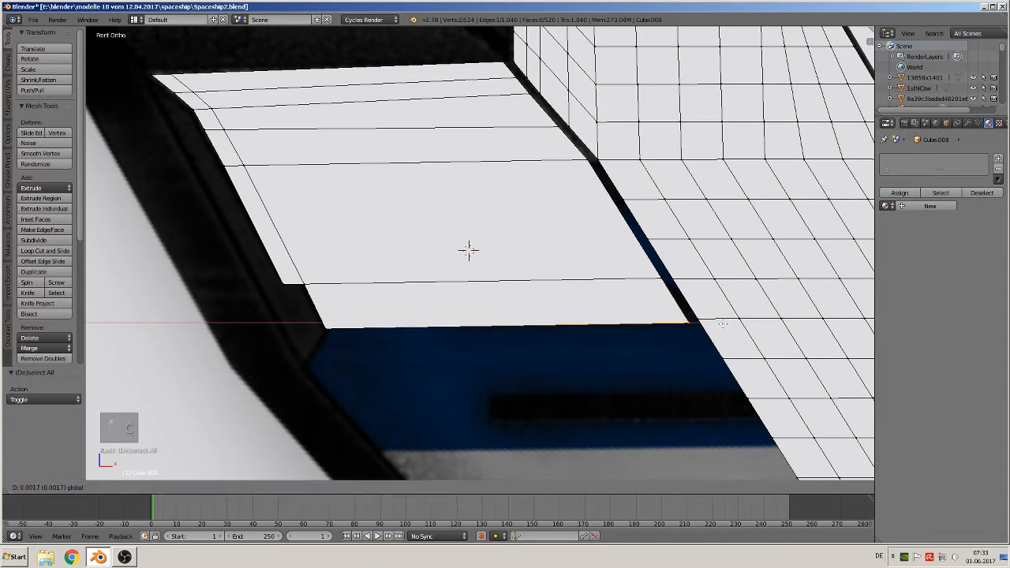
{"action": "left_click", "coordinate": [722, 323]}
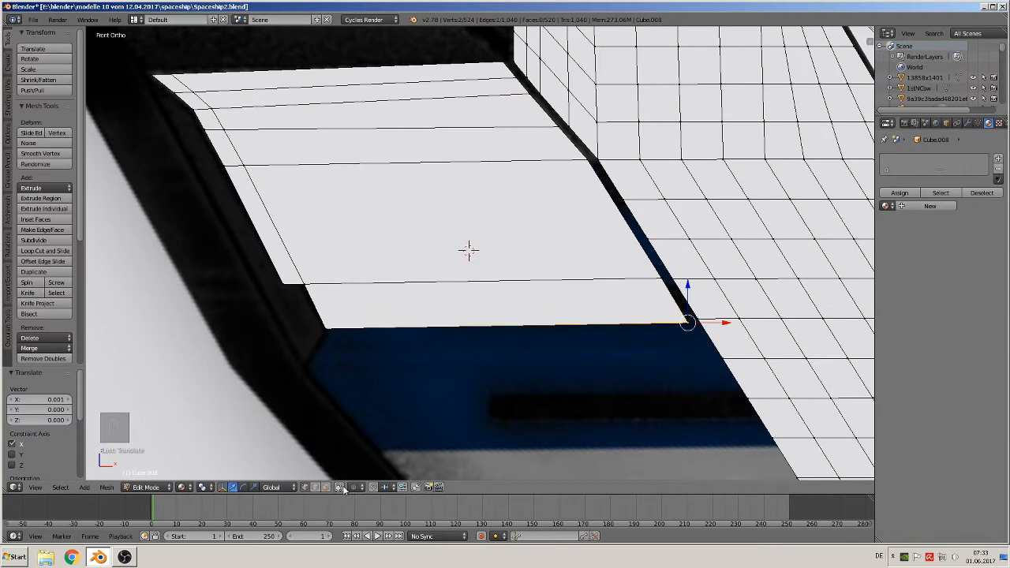
Select the corner vertices at both ends of the outer panel's lower edge and extrude them downward by 0.012.
{"action": "key", "text": "a"}
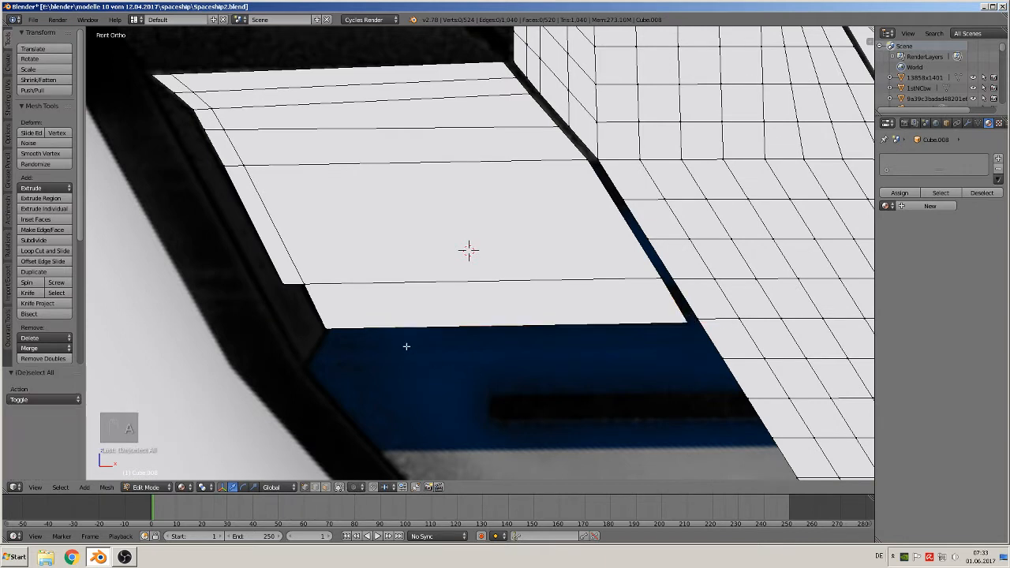
{"action": "key", "text": "c"}
{"action": "left_click", "coordinate": [324, 327]}
{"action": "left_click", "coordinate": [684, 330]}
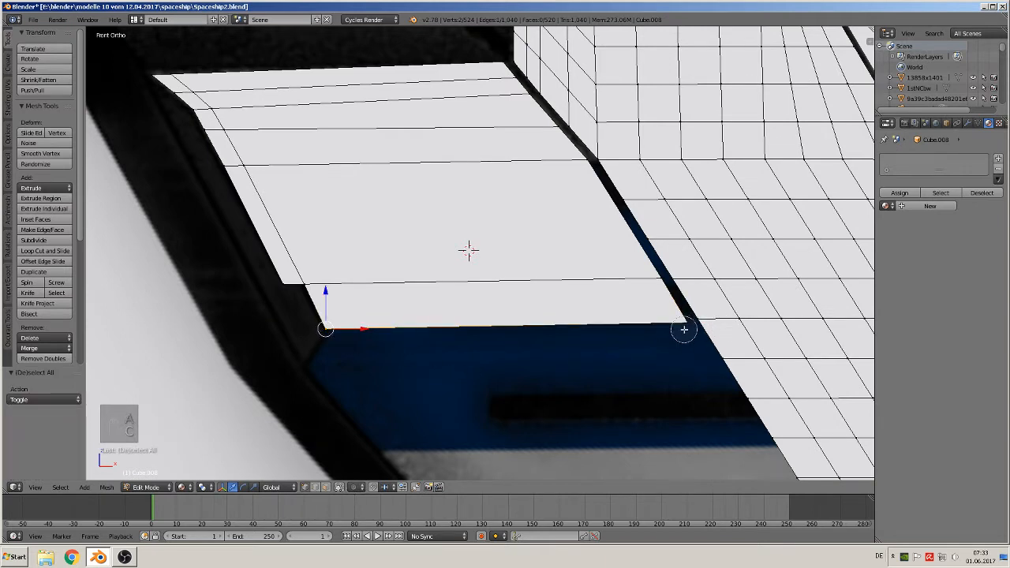
{"action": "left_click", "coordinate": [680, 329]}
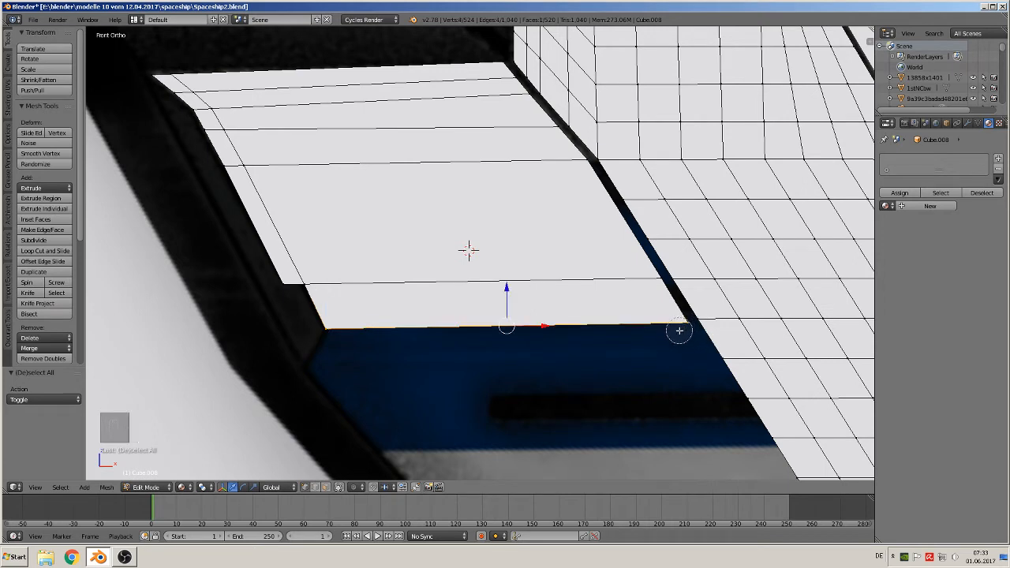
{"action": "right_click", "coordinate": [676, 328]}
{"action": "key", "text": "e"}
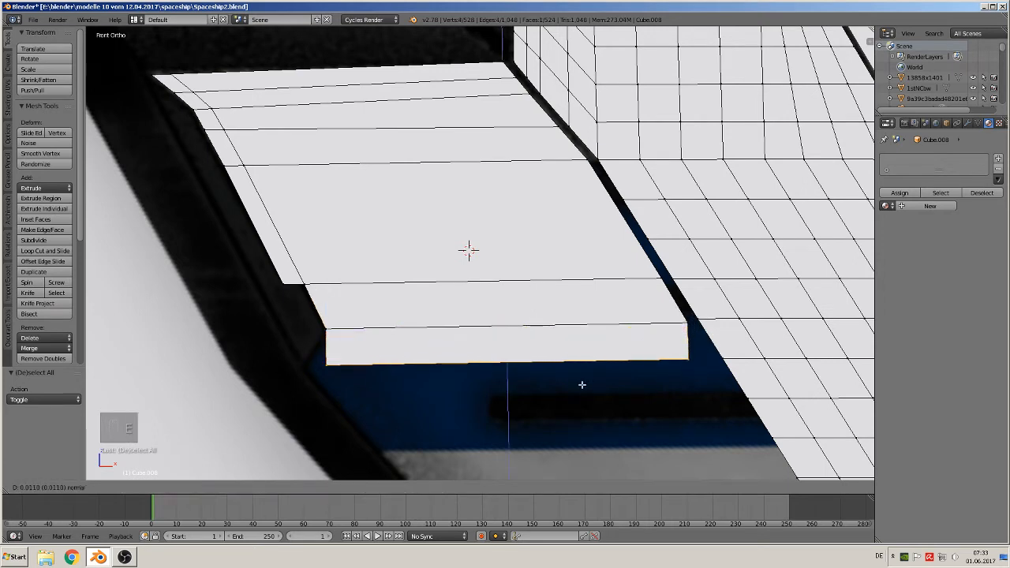
{"action": "left_click", "coordinate": [582, 387]}
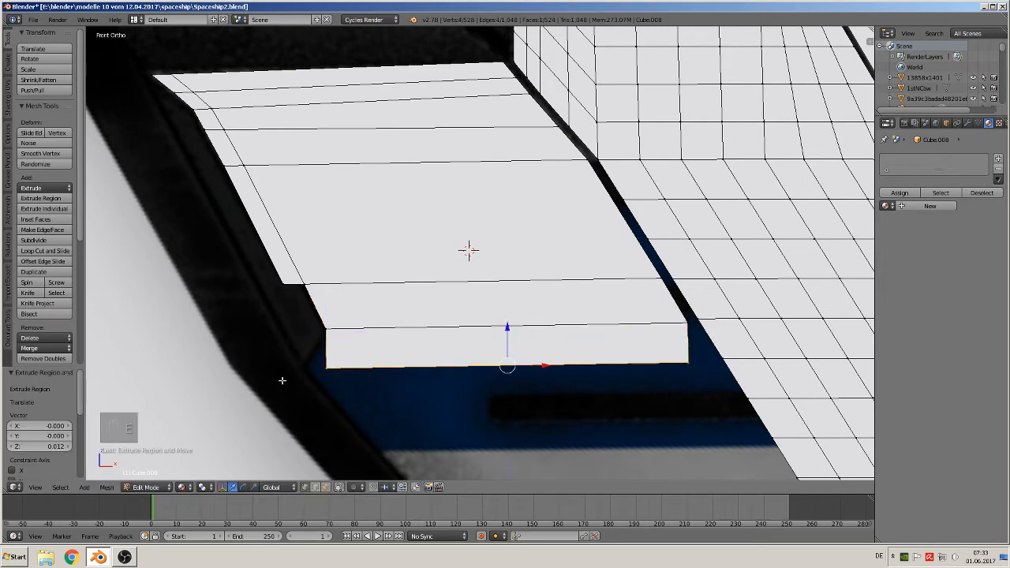
Move the extruded edge's outer corner vertices outward along X to meet the dark frame.
{"action": "key", "text": "a"}
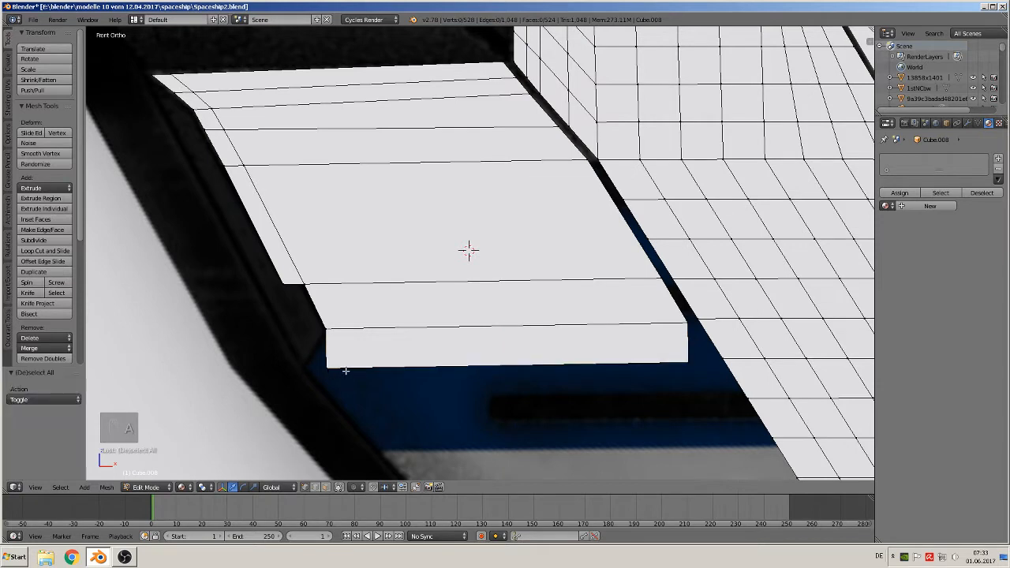
{"action": "key", "text": "c"}
{"action": "left_click", "coordinate": [329, 364]}
{"action": "right_click", "coordinate": [329, 365]}
{"action": "left_click_drag", "start_coordinate": [362, 368], "coordinate": [338, 373]}
Select only the extruded edge's inner corner vertices and move them 0.007 along X toward the gridded section.
{"action": "key", "text": "a"}
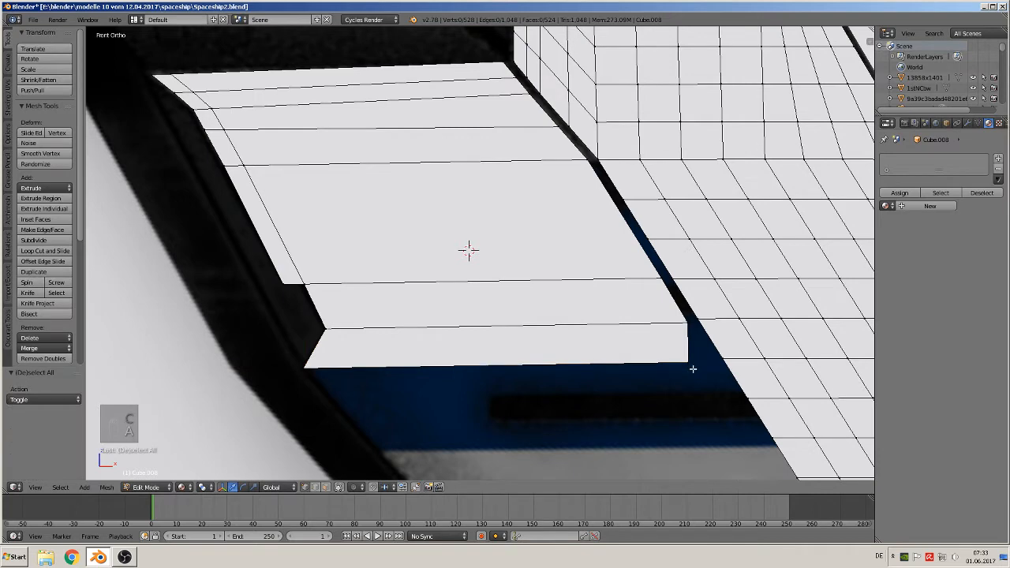
{"action": "key", "text": "c"}
{"action": "left_click", "coordinate": [689, 365]}
{"action": "right_click", "coordinate": [690, 362]}
{"action": "left_click_drag", "start_coordinate": [722, 361], "coordinate": [749, 361]}
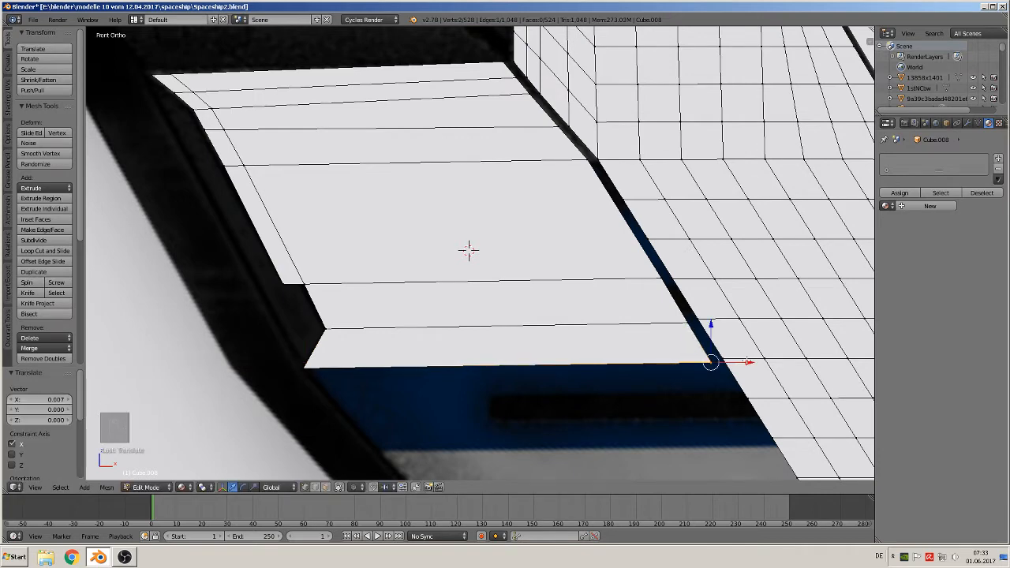
Extrude the outer panel's full lower edge down by 0.094 to the wing's end, and shift it along X beside the gridded section.
{"action": "middle_click_drag", "start_coordinate": [732, 392], "coordinate": [663, 285], "text": "shift"}
{"action": "scroll", "coordinate": [669, 183], "scroll_direction": "down", "scroll_amount": 3}
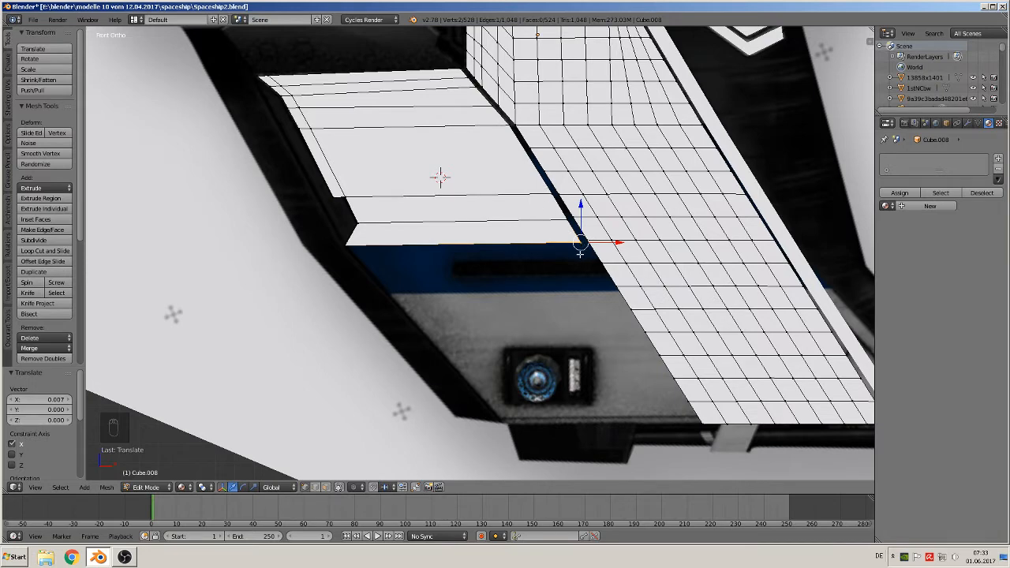
{"action": "scroll", "coordinate": [580, 252], "scroll_direction": "up", "scroll_amount": 2}
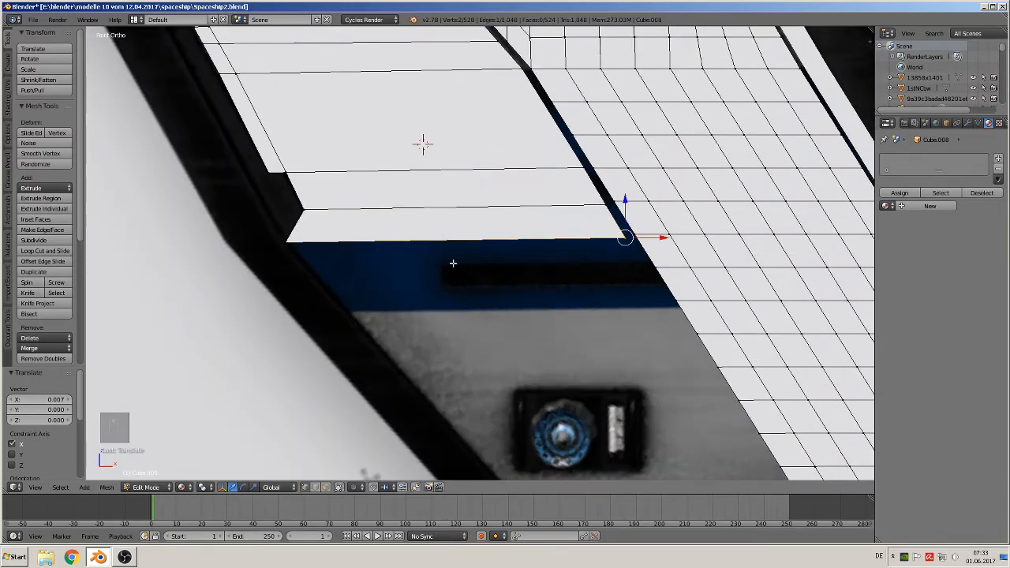
{"action": "key", "text": "c"}
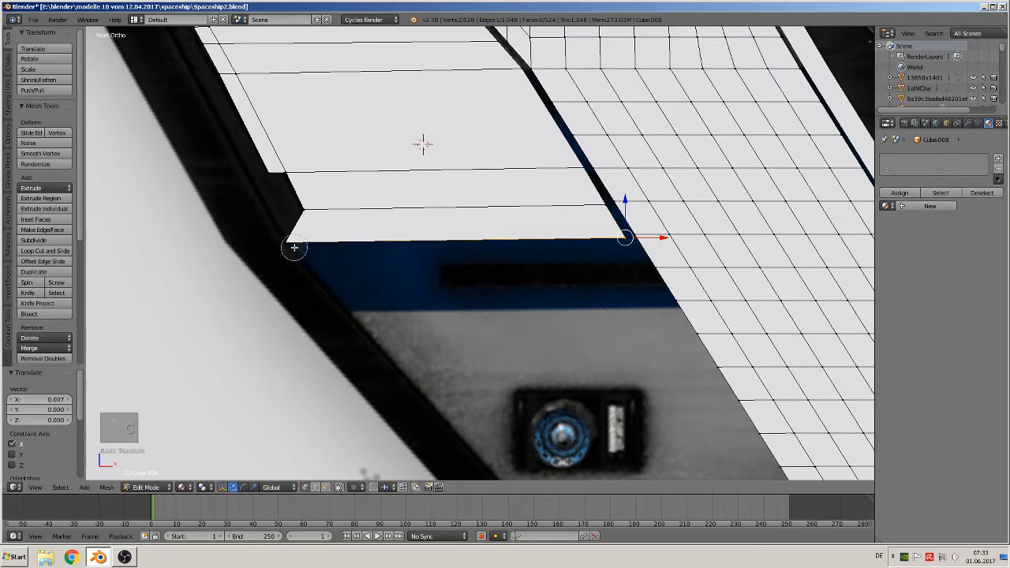
{"action": "left_click", "coordinate": [299, 249]}
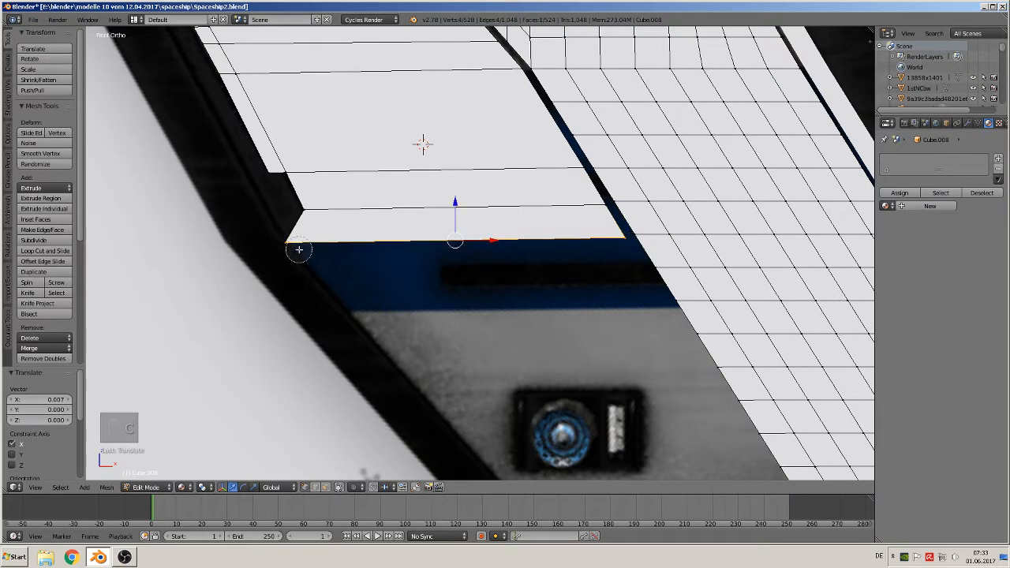
{"action": "right_click", "coordinate": [505, 315]}
{"action": "middle_click_drag", "start_coordinate": [600, 329], "coordinate": [518, 165], "text": "shift"}
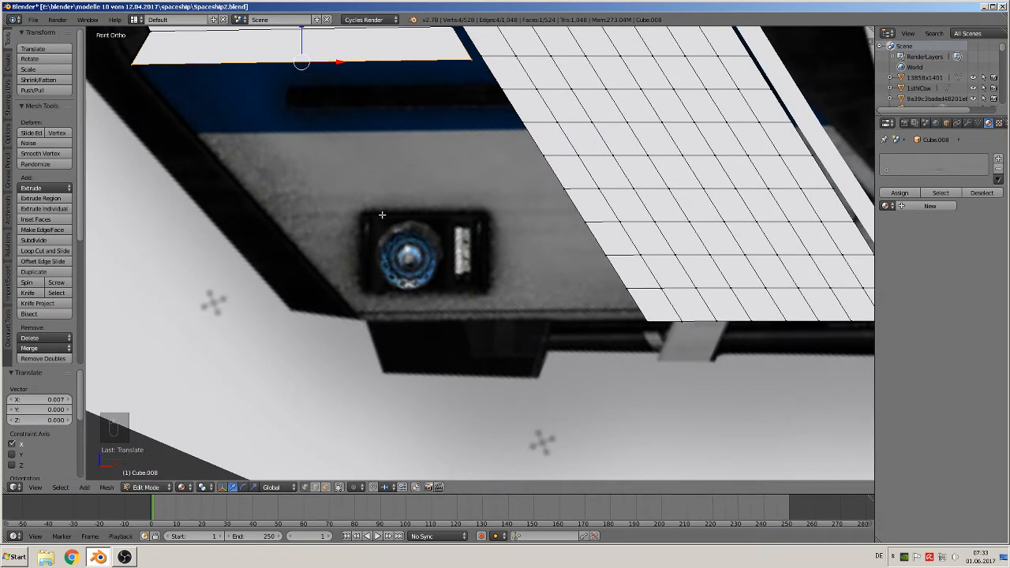
{"action": "key", "text": "e"}
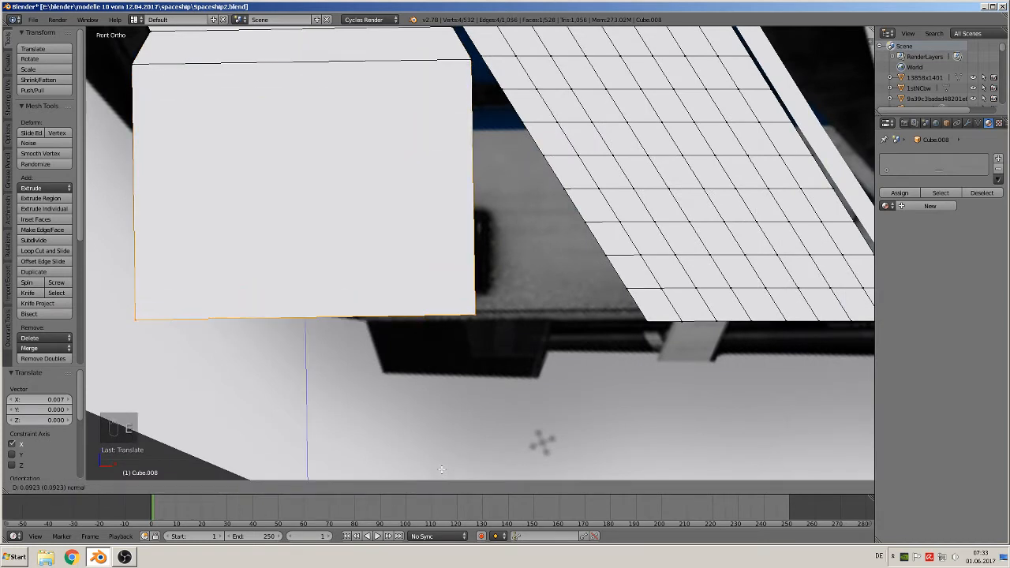
{"action": "left_click", "coordinate": [438, 471]}
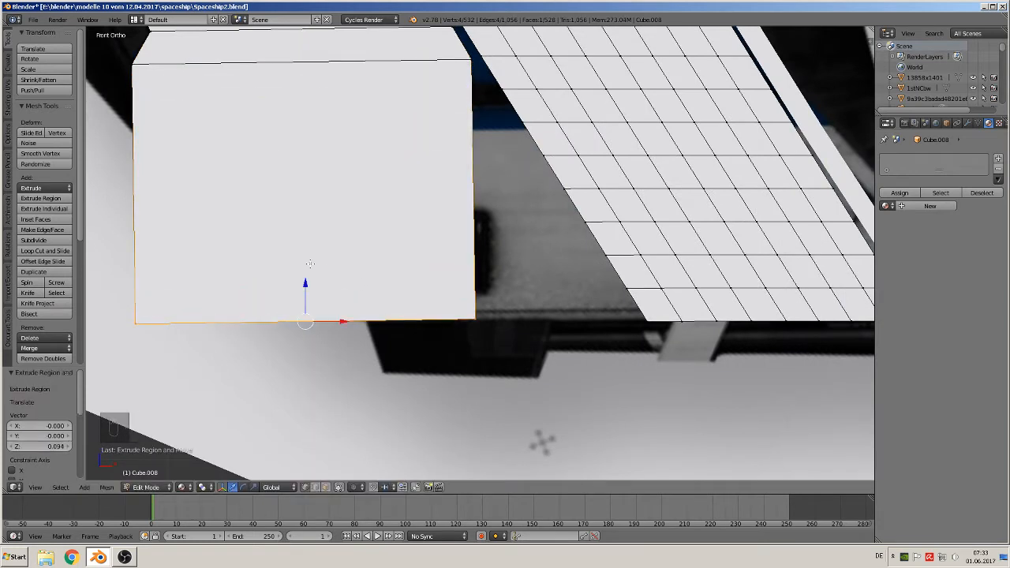
{"action": "left_click_drag", "start_coordinate": [337, 323], "coordinate": [498, 331]}
Move the lower outer corner vertices along X to the dark frame's inner corner and raise them 0.002 along Z.
{"action": "key", "text": "a"}
{"action": "key", "text": "c"}
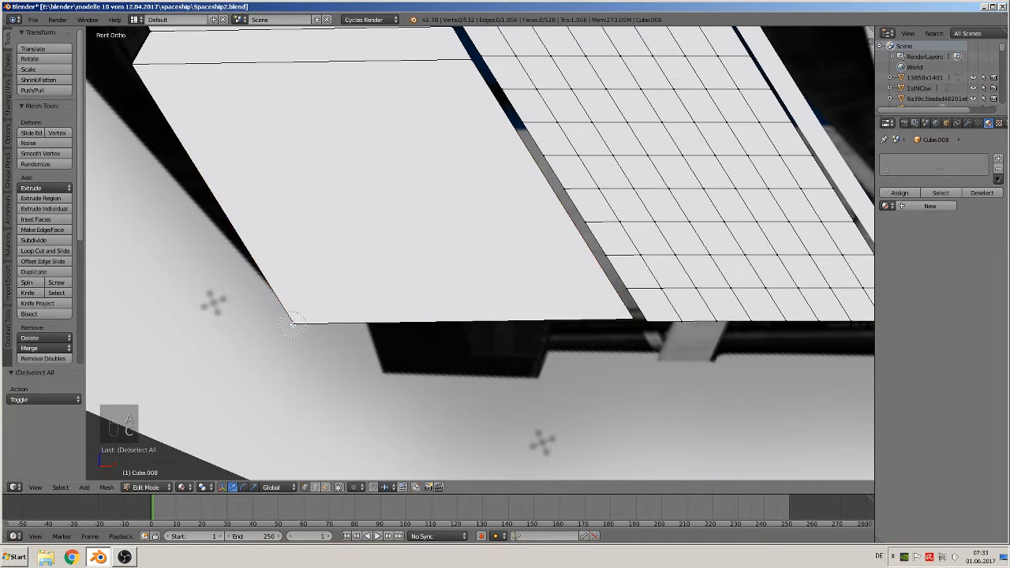
{"action": "left_click", "coordinate": [294, 324]}
{"action": "left_click_drag", "start_coordinate": [334, 323], "coordinate": [362, 279]}
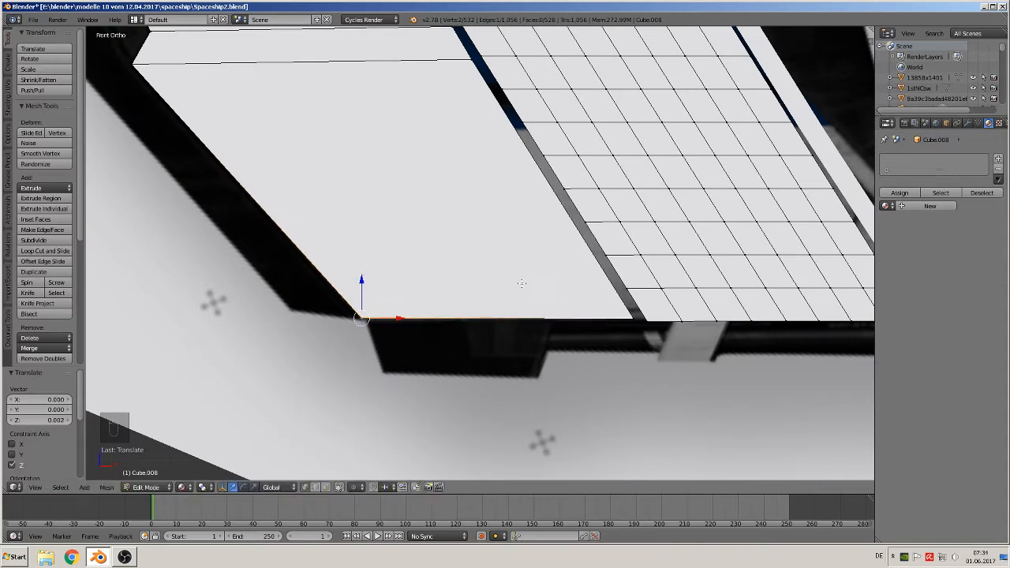
Add two evenly spaced crosswise loop cuts to the tall section above the outer panel's notch, leaving nothing selected.
{"action": "middle_click_drag", "start_coordinate": [522, 282], "coordinate": [495, 270]}
{"action": "key", "text": "Tab"}
{"action": "middle_click_drag", "start_coordinate": [395, 174], "coordinate": [411, 302], "text": "shift"}
{"action": "scroll", "coordinate": [411, 277], "scroll_direction": "down", "scroll_amount": 3}
{"action": "key", "text": "Tab"}
{"action": "scroll", "coordinate": [410, 269], "scroll_direction": "up", "scroll_amount": 3}
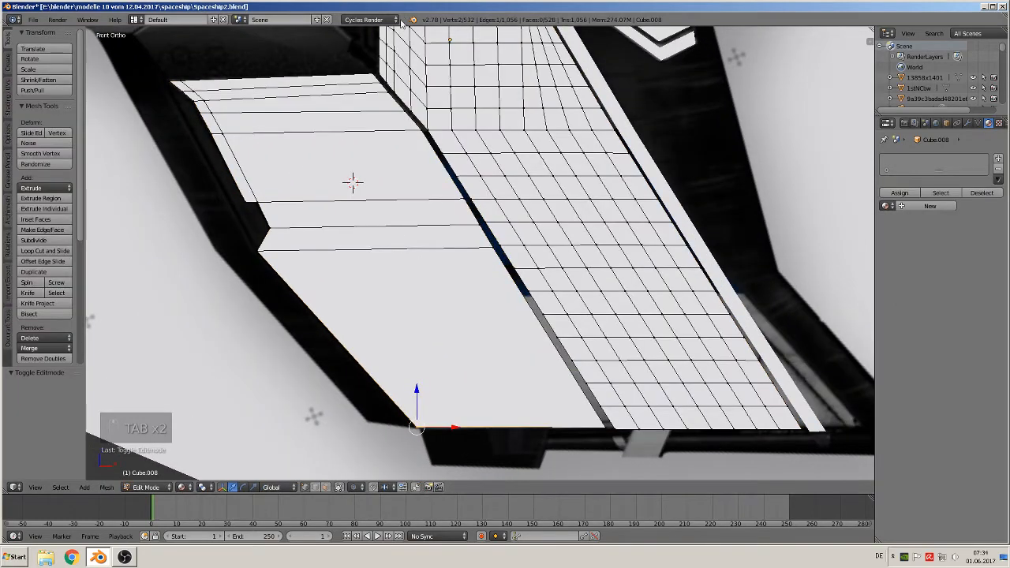
{"action": "scroll", "coordinate": [390, 138], "scroll_direction": "up", "scroll_amount": 2}
{"action": "middle_click_drag", "start_coordinate": [391, 137], "coordinate": [532, 229], "text": "shift"}
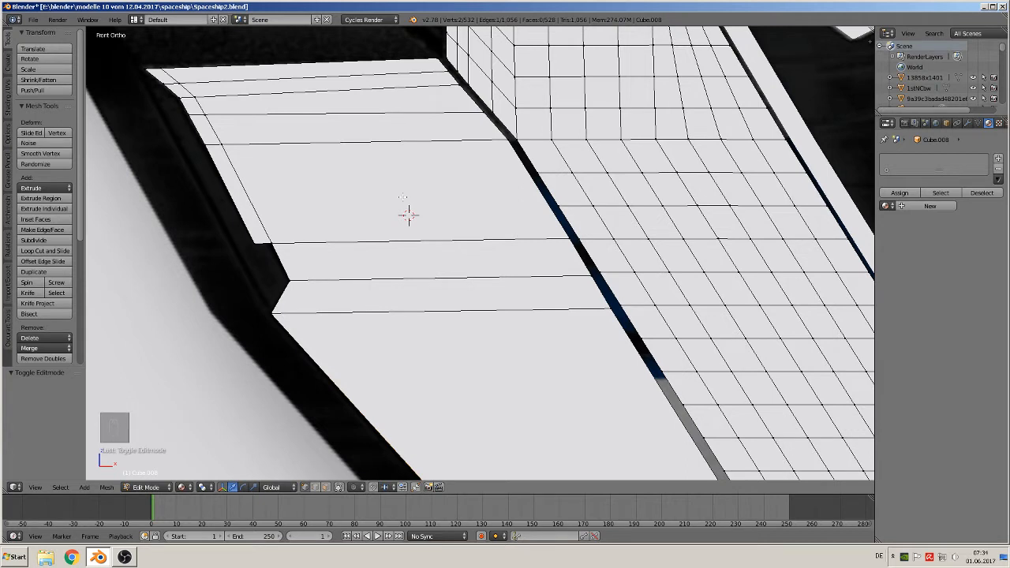
{"action": "key", "text": "ctrl+r"}
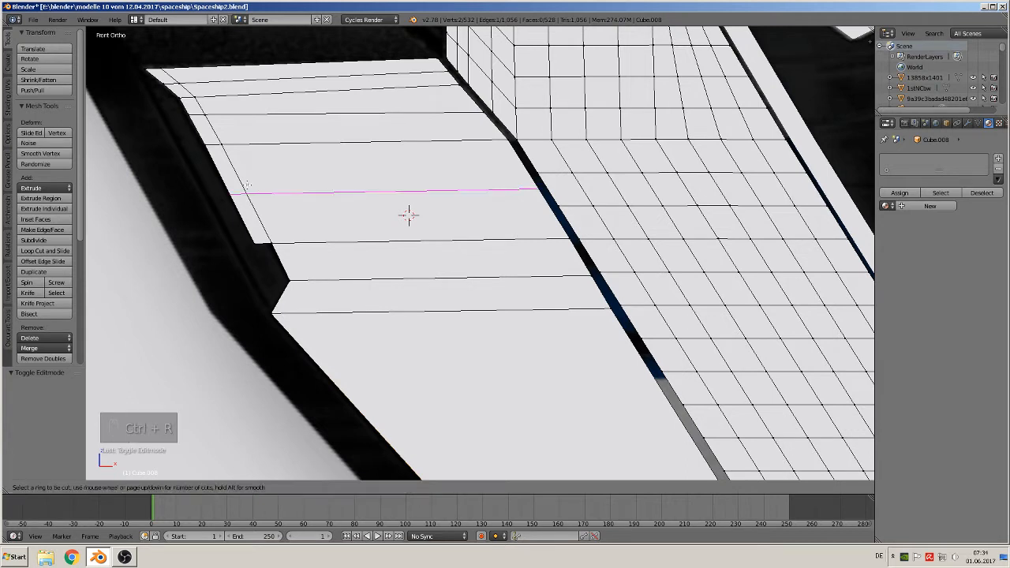
{"action": "scroll", "coordinate": [408, 215], "scroll_direction": "up", "scroll_amount": 1}
{"action": "left_click", "coordinate": [409, 214]}
{"action": "right_click", "coordinate": [409, 215]}
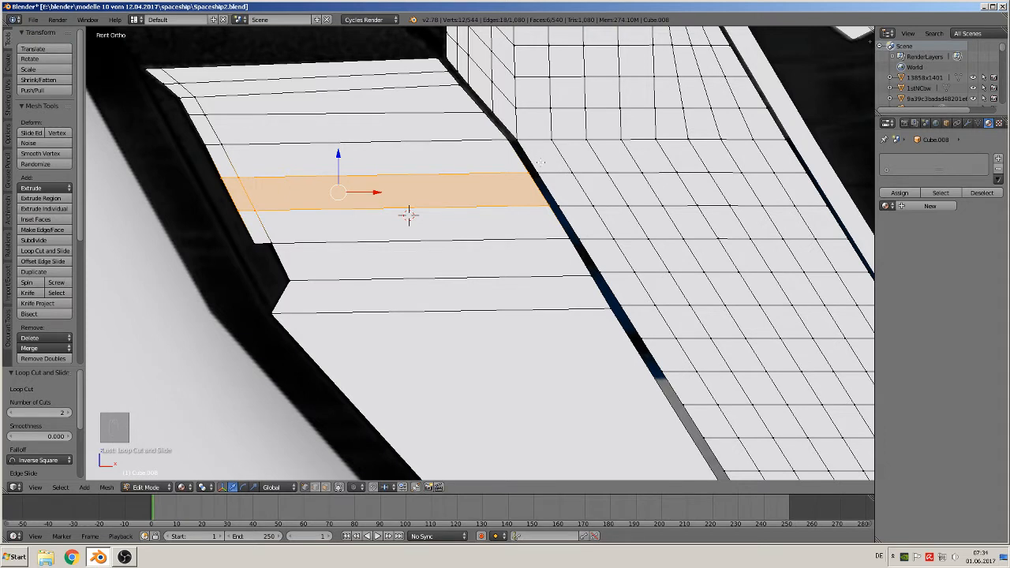
{"action": "key", "text": "a"}
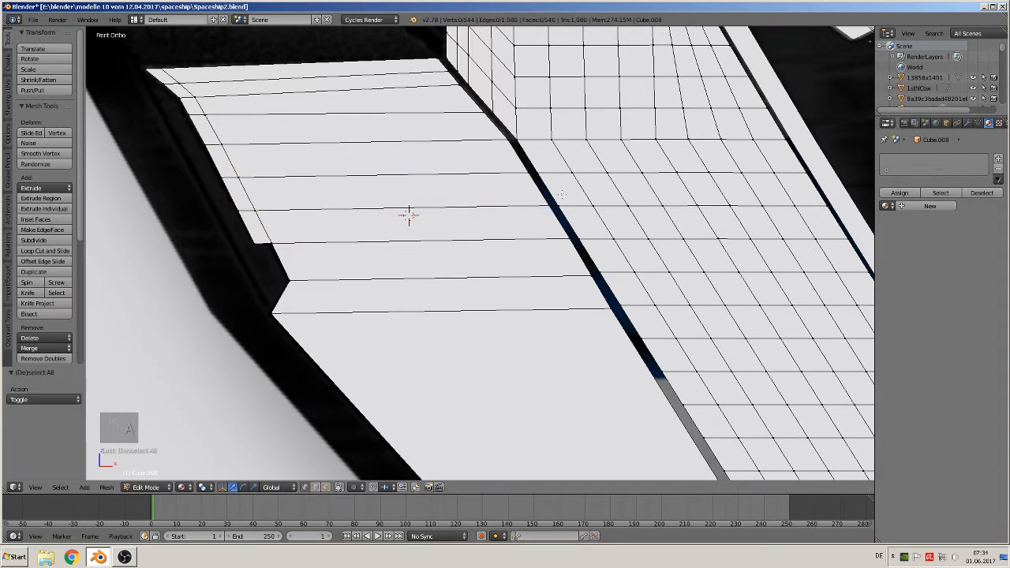
{"action": "mouse_move", "coordinate": [560, 194]}
{"action": "middle_mouse_down"}
{"action": "mouse_move", "coordinate": [523, 183]}
{"action": "mouse_move", "coordinate": [573, 189]}
{"action": "middle_mouse_up"}
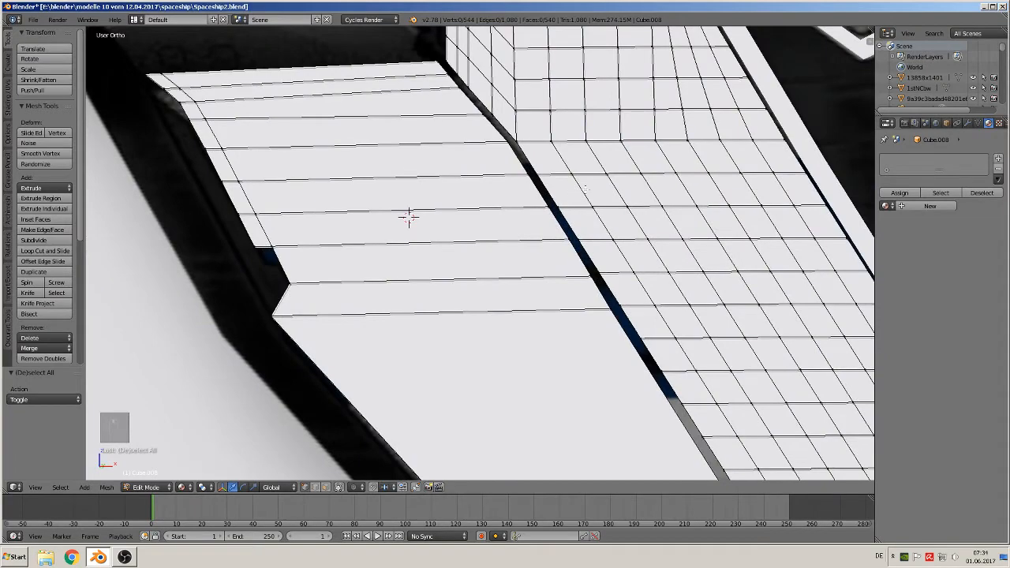
{"action": "key", "text": "KP_0"}
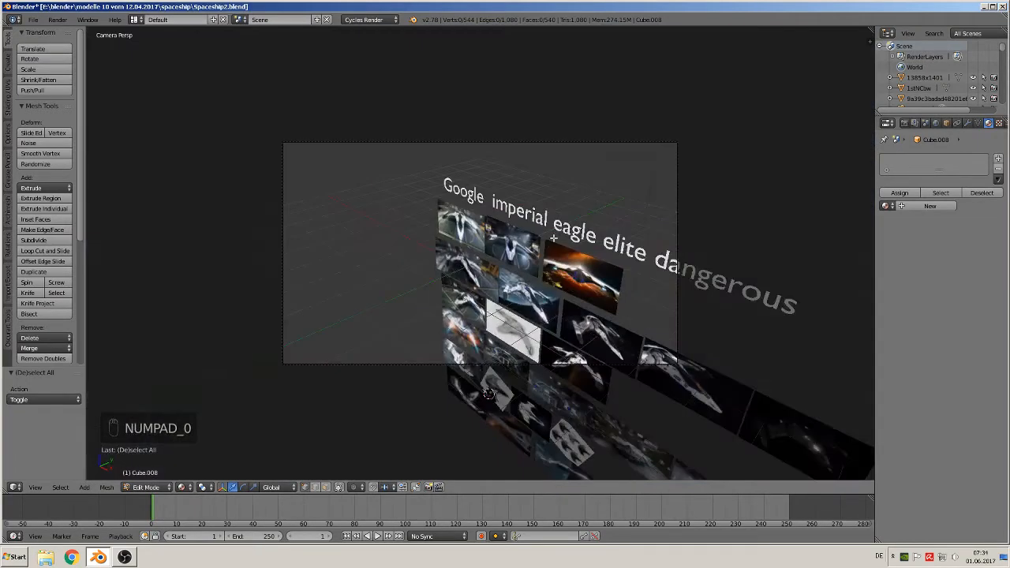
{"action": "key", "text": "KP_1"}
{"action": "scroll", "coordinate": [573, 253], "scroll_direction": "down", "scroll_amount": 2}
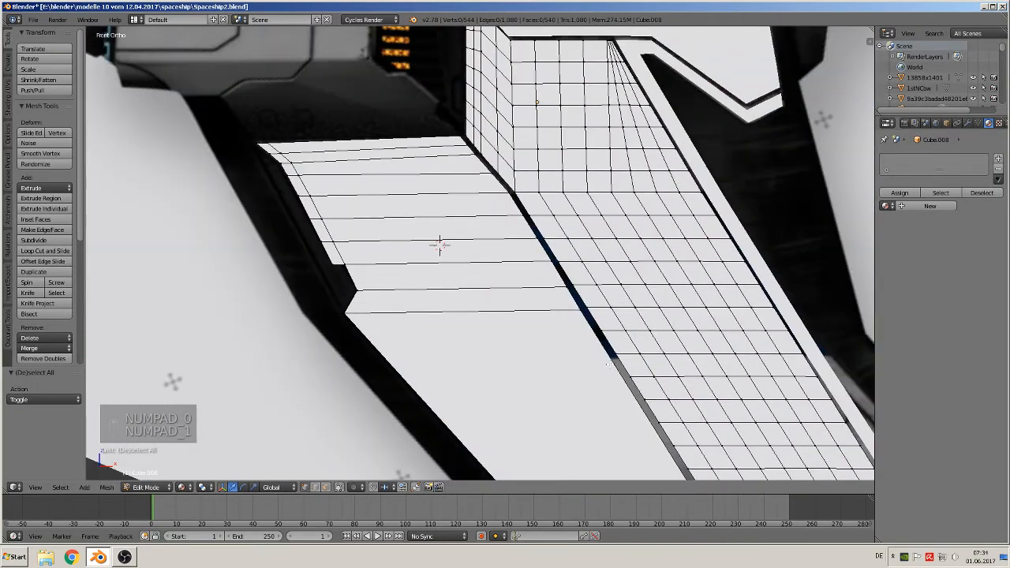
Add seven evenly spaced crosswise loop cuts to the outer panel's lowest section, leaving nothing selected.
{"action": "middle_click_drag", "start_coordinate": [548, 218], "coordinate": [388, 43], "text": "shift"}
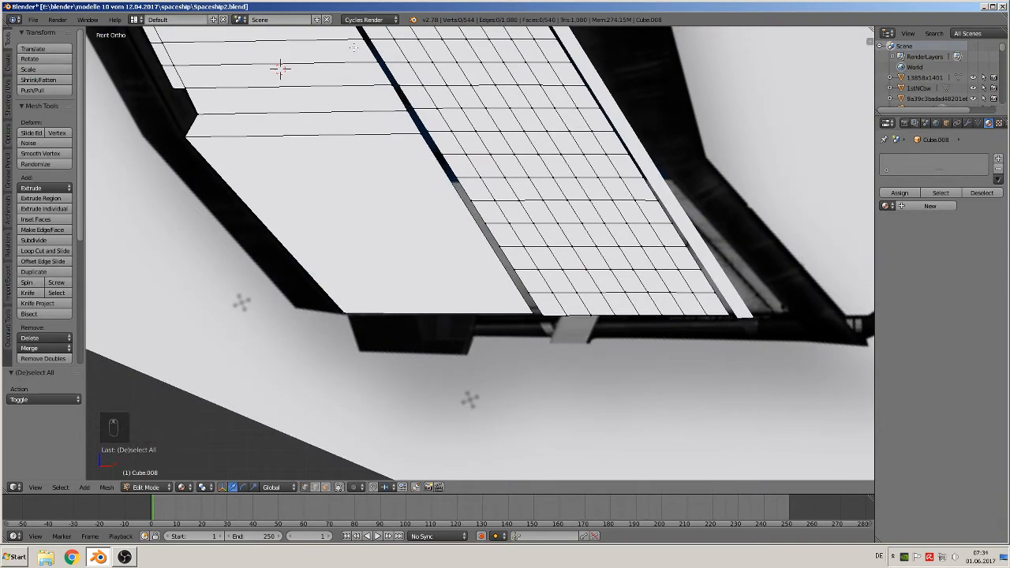
{"action": "scroll", "coordinate": [516, 307], "scroll_direction": "up", "scroll_amount": 2}
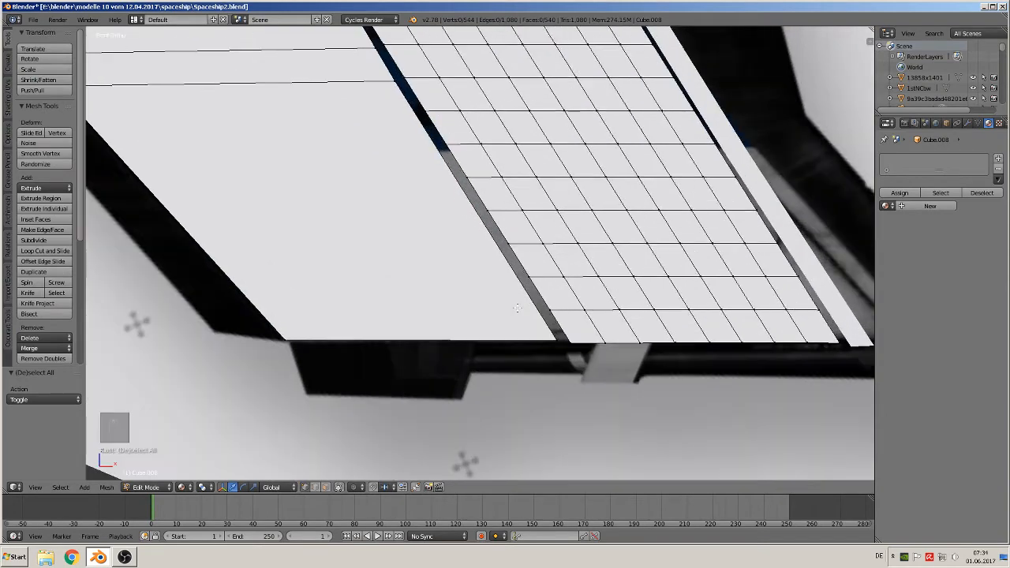
{"action": "scroll", "coordinate": [523, 310], "scroll_direction": "down", "scroll_amount": 1}
{"action": "scroll", "coordinate": [527, 312], "scroll_direction": "up", "scroll_amount": 1}
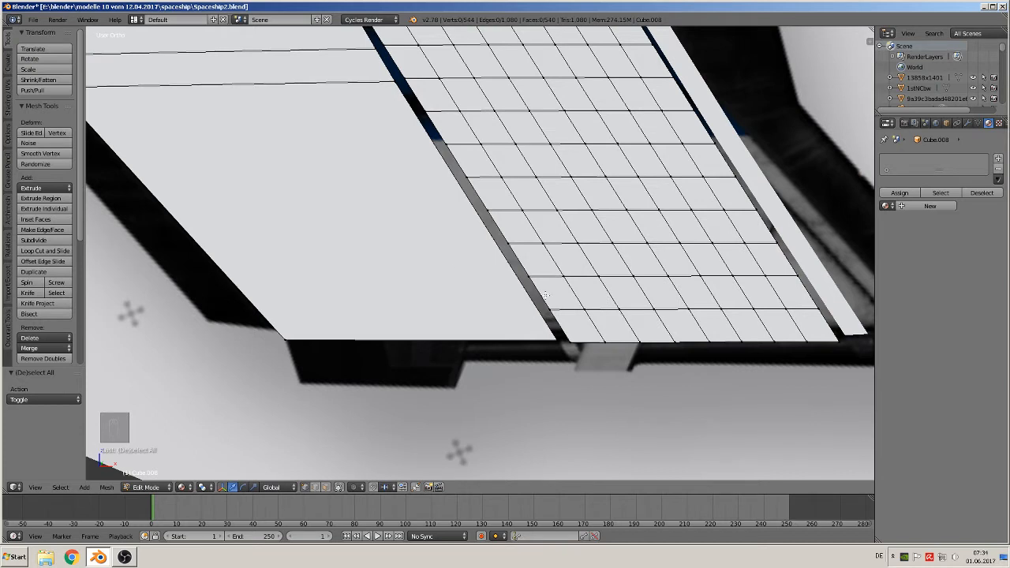
{"action": "key", "text": "ctrl+r"}
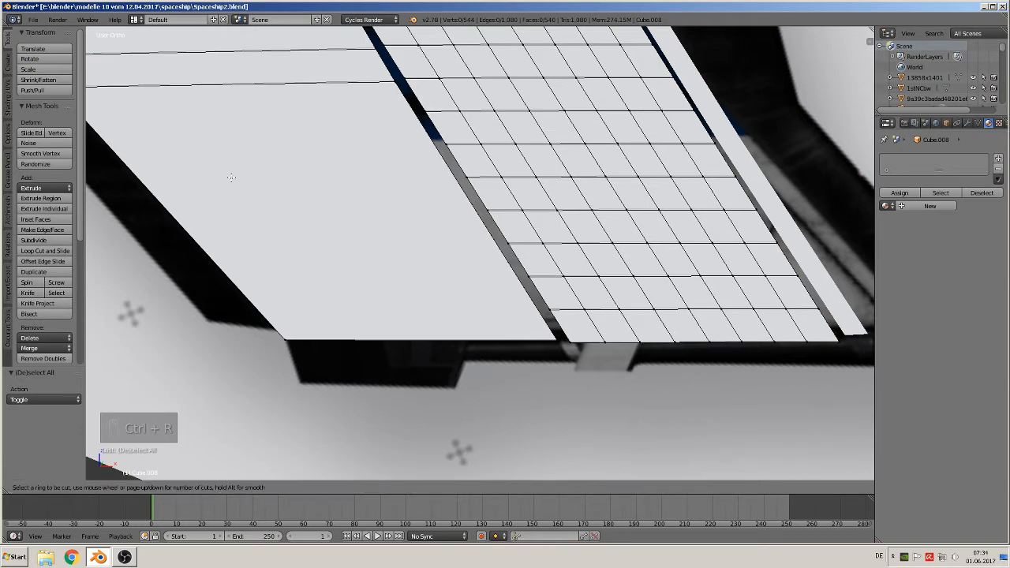
{"action": "scroll", "coordinate": [174, 202], "scroll_direction": "up", "scroll_amount": 5}
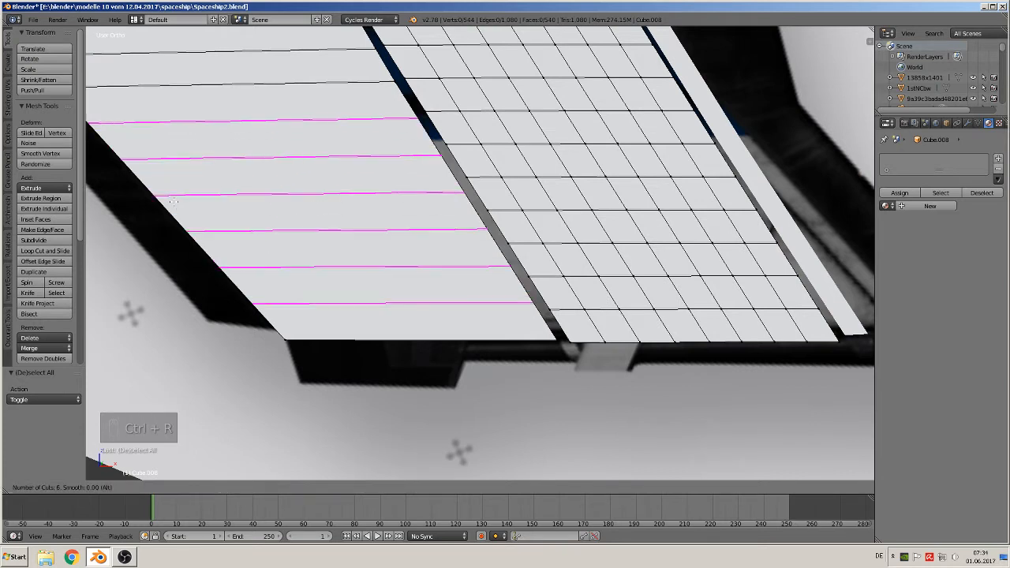
{"action": "scroll", "coordinate": [174, 202], "scroll_direction": "up", "scroll_amount": 1}
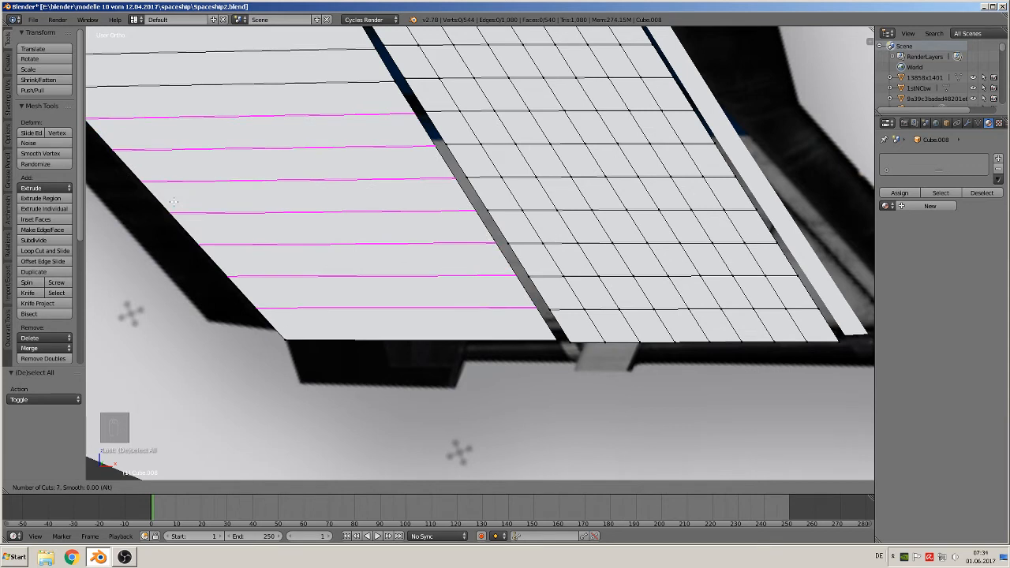
{"action": "left_click", "coordinate": [174, 202]}
{"action": "right_click", "coordinate": [177, 200]}
{"action": "key", "text": "a"}
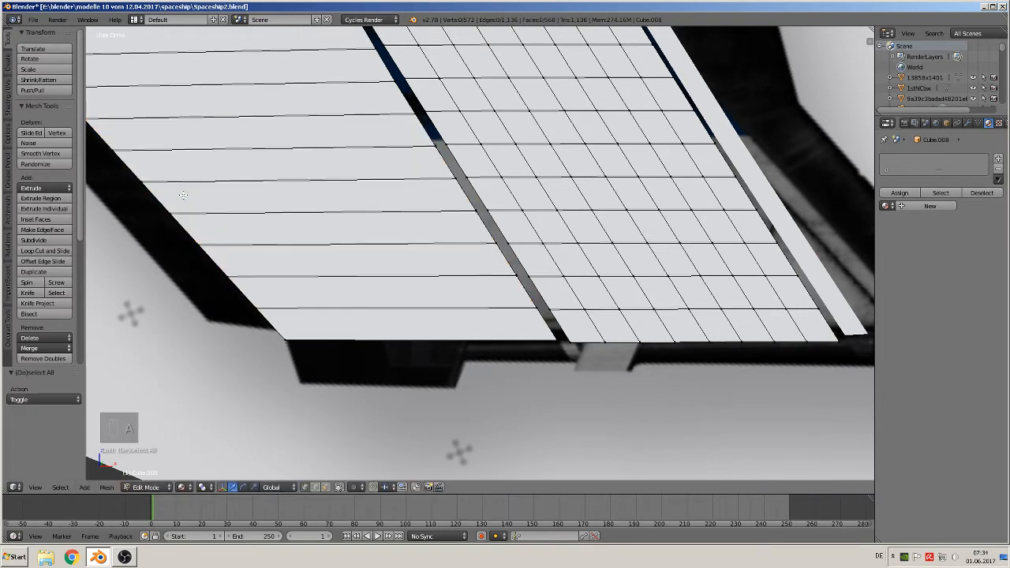
Close the slanted gap between the outer panel and the gridded section with Bridge Edge Loops, and check the wing in Object Mode.
{"action": "middle_click_drag", "start_coordinate": [286, 141], "coordinate": [362, 126]}
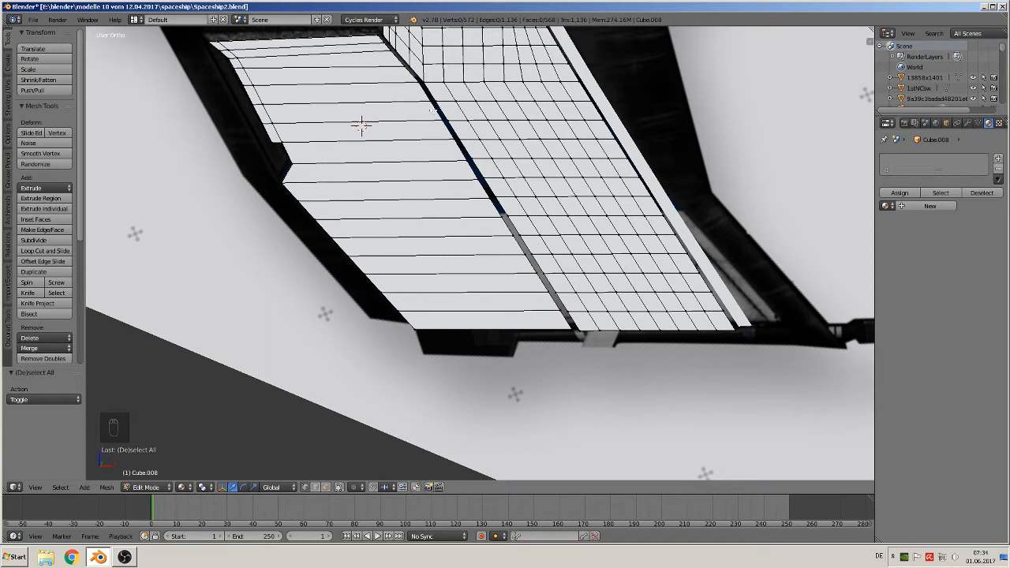
{"action": "key", "text": "c"}
{"action": "left_click_drag", "start_coordinate": [427, 89], "coordinate": [582, 333]}
{"action": "right_click", "coordinate": [582, 334]}
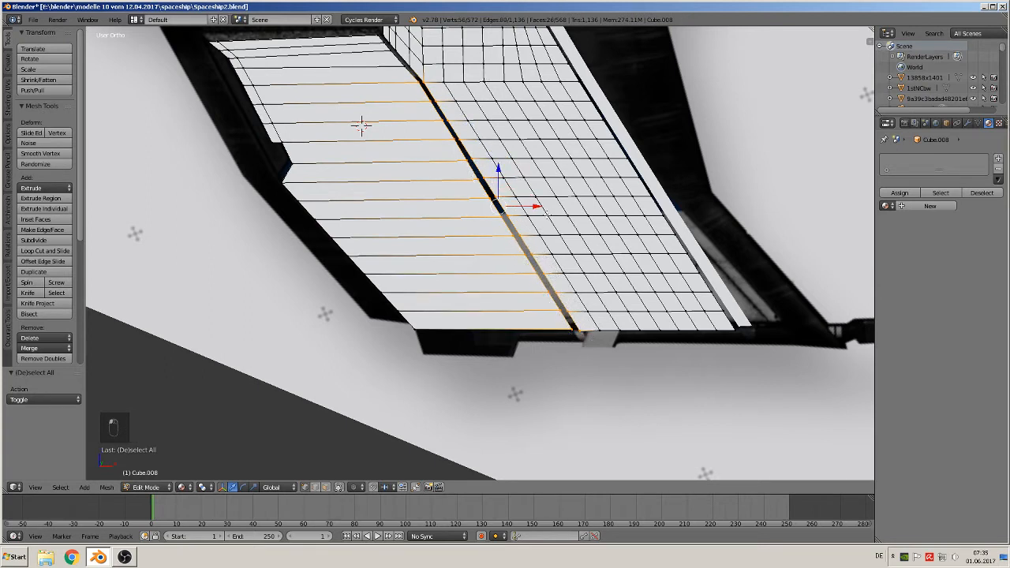
{"action": "key", "text": "space"}
{"action": "left_click", "coordinate": [554, 181]}
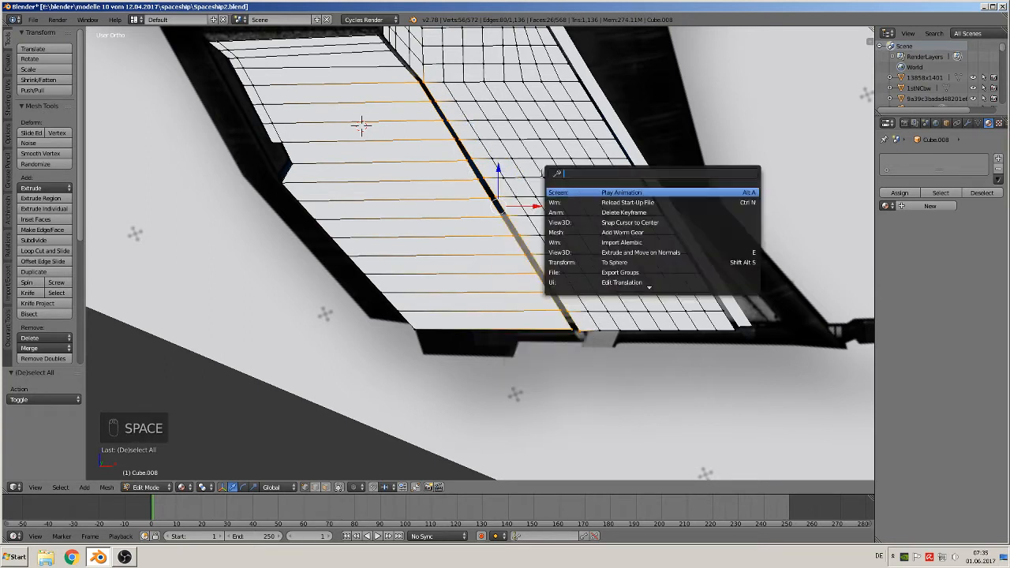
{"action": "type", "text": "bridg"}
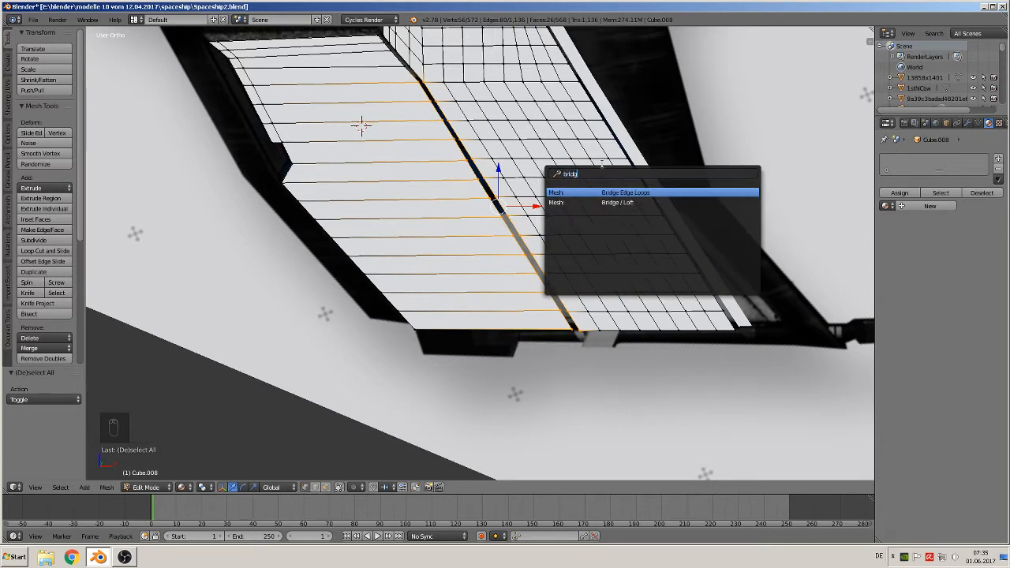
{"action": "left_click", "coordinate": [631, 194]}
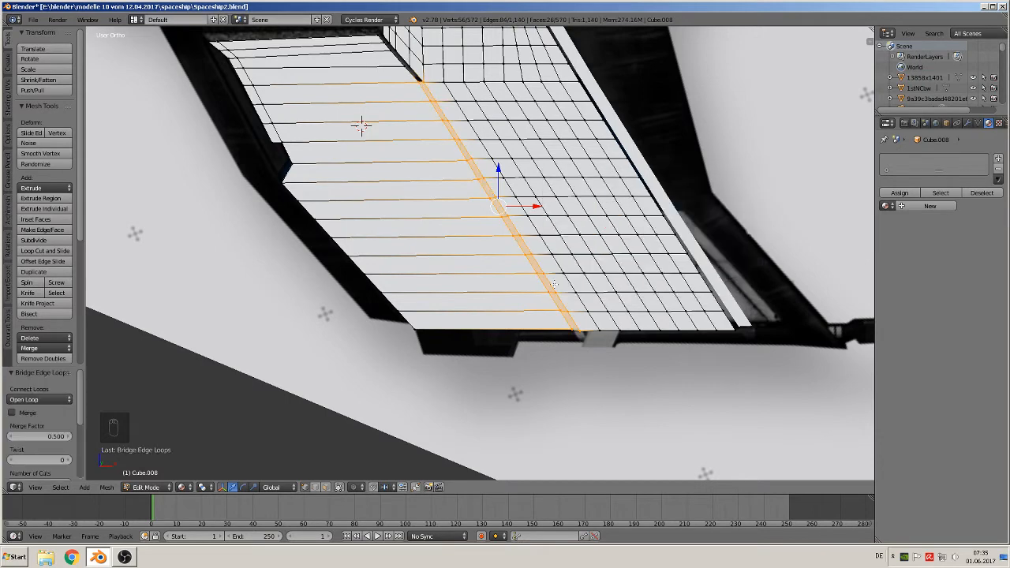
{"action": "key", "text": "Tab"}
{"action": "scroll", "coordinate": [600, 316], "scroll_direction": "down", "scroll_amount": 2}
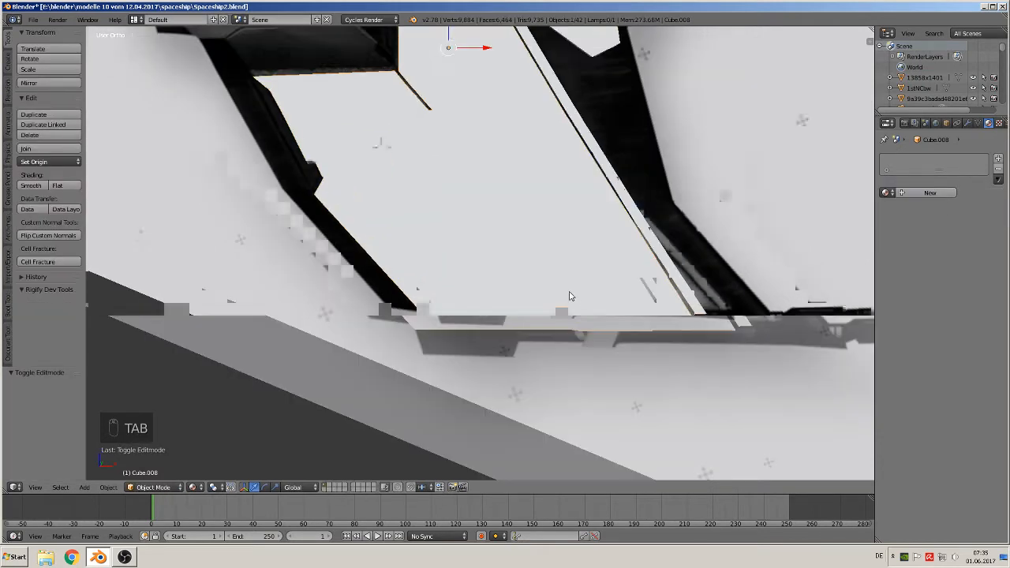
{"action": "scroll", "coordinate": [573, 302], "scroll_direction": "up", "scroll_amount": 1}
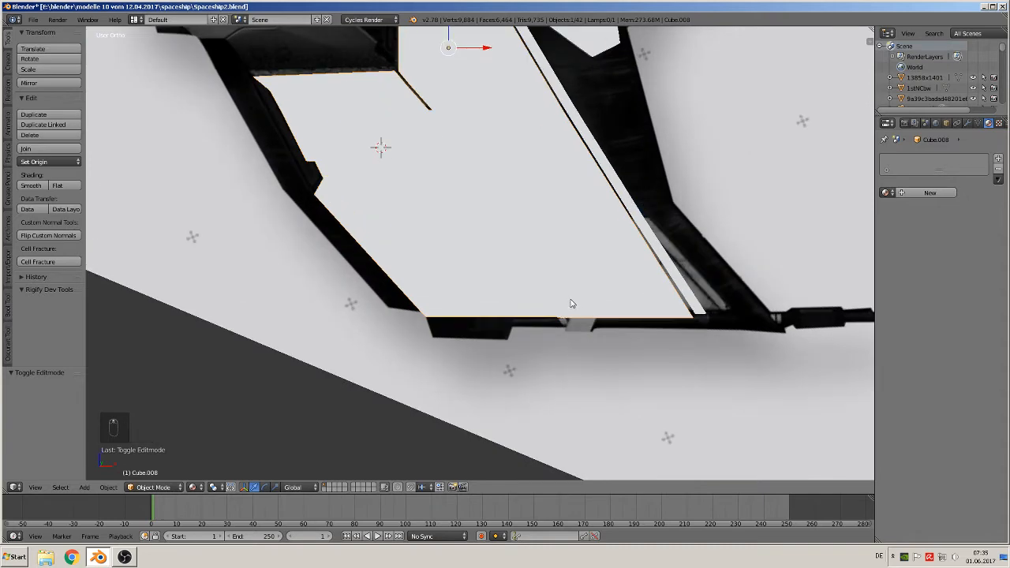
Select only the vertices along the joined panel's full lower edge and flatten them by scaling to 0 along Z.
{"action": "key", "text": "Tab"}
{"action": "scroll", "coordinate": [560, 308], "scroll_direction": "up", "scroll_amount": 3}
{"action": "key", "text": "a"}
{"action": "key", "text": "a"}
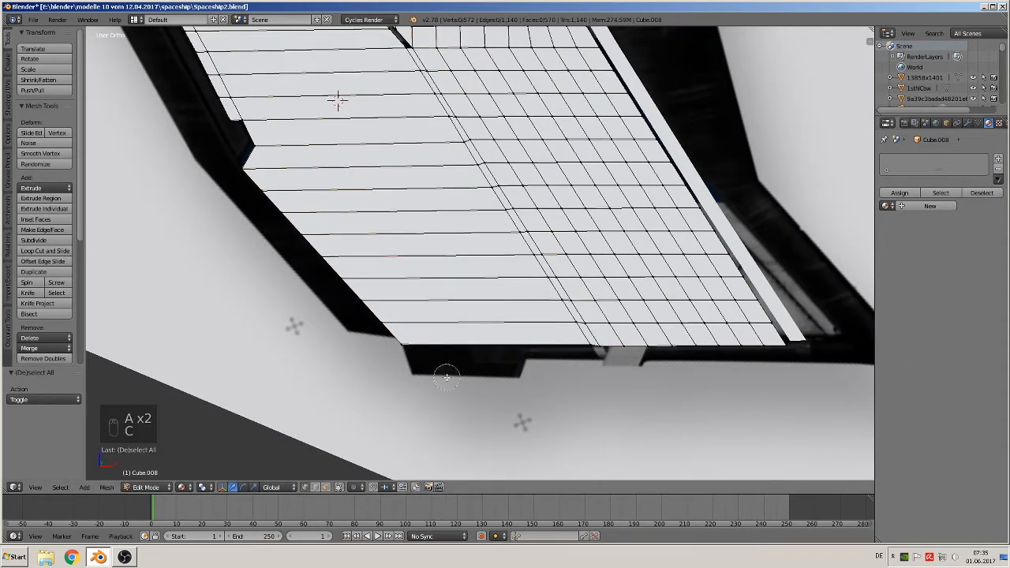
{"action": "key", "text": "c"}
{"action": "left_click_drag", "start_coordinate": [402, 347], "coordinate": [791, 349]}
{"action": "right_click", "coordinate": [835, 349]}
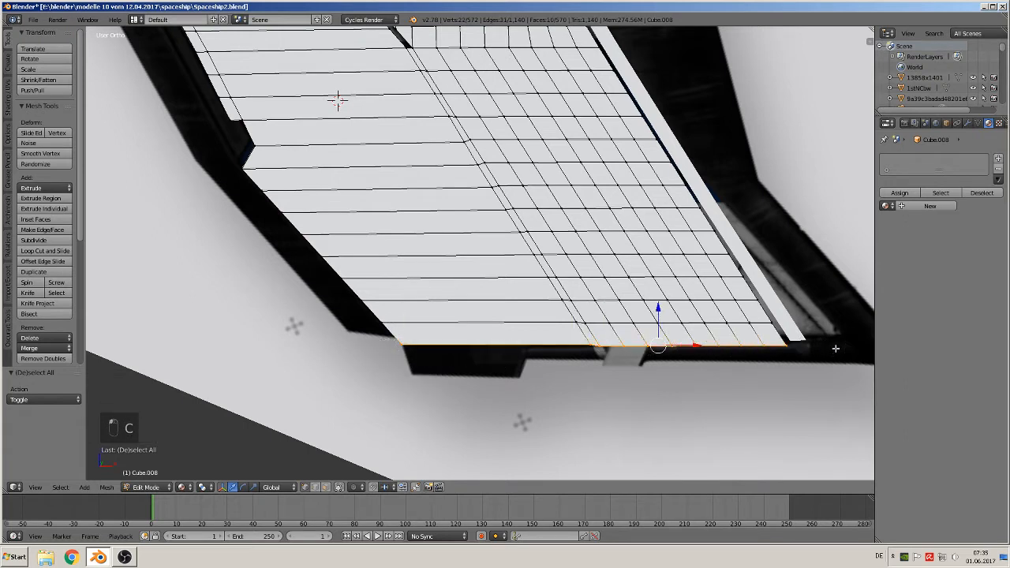
{"action": "key", "text": "s"}
{"action": "key", "text": "z"}
{"action": "key", "text": "0"}
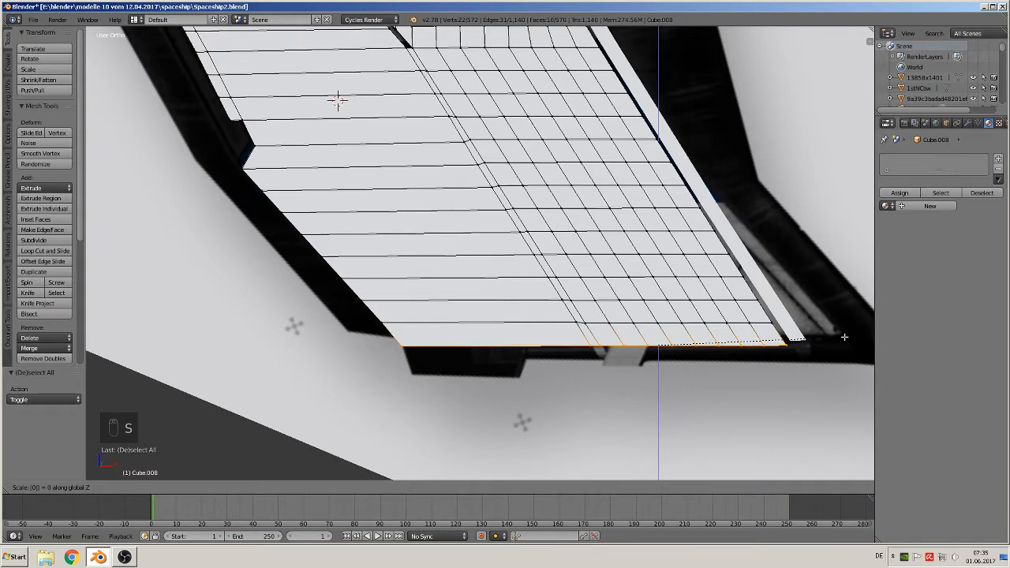
{"action": "left_click", "coordinate": [844, 337]}
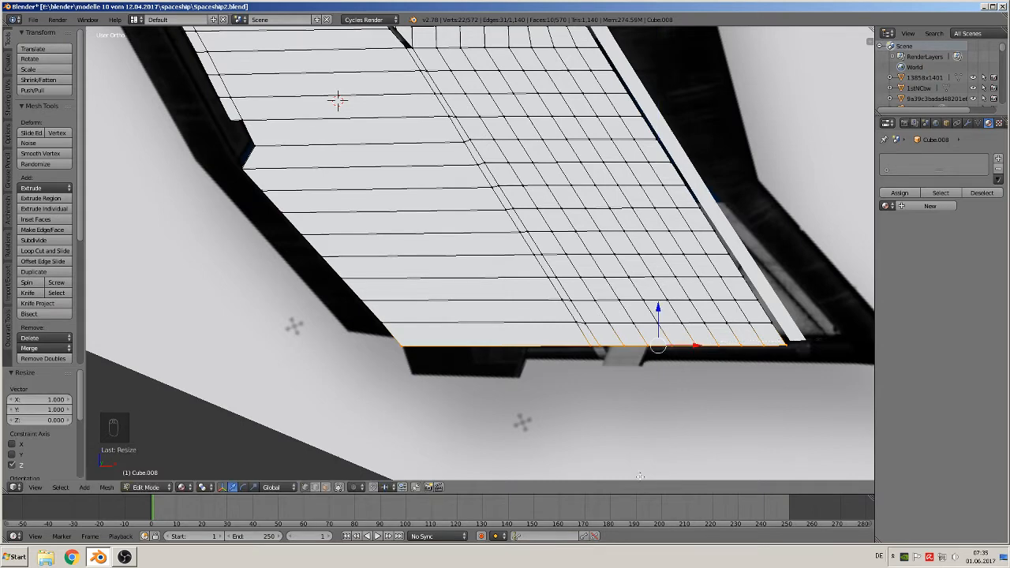
{"action": "key", "text": "Tab"}
{"action": "key", "text": "Tab"}
Select only the outer edge vertices from the outer panel's upper corner down to the notch.
{"action": "scroll", "coordinate": [443, 328], "scroll_direction": "down", "scroll_amount": 2}
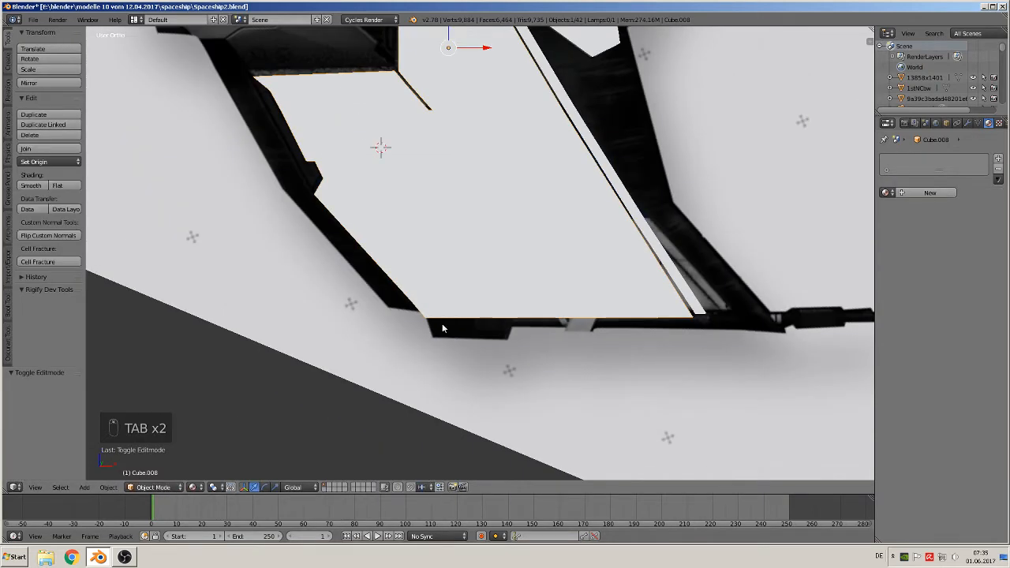
{"action": "middle_click_drag", "start_coordinate": [400, 231], "coordinate": [626, 446], "text": "shift"}
{"action": "scroll", "coordinate": [582, 403], "scroll_direction": "up", "scroll_amount": 2}
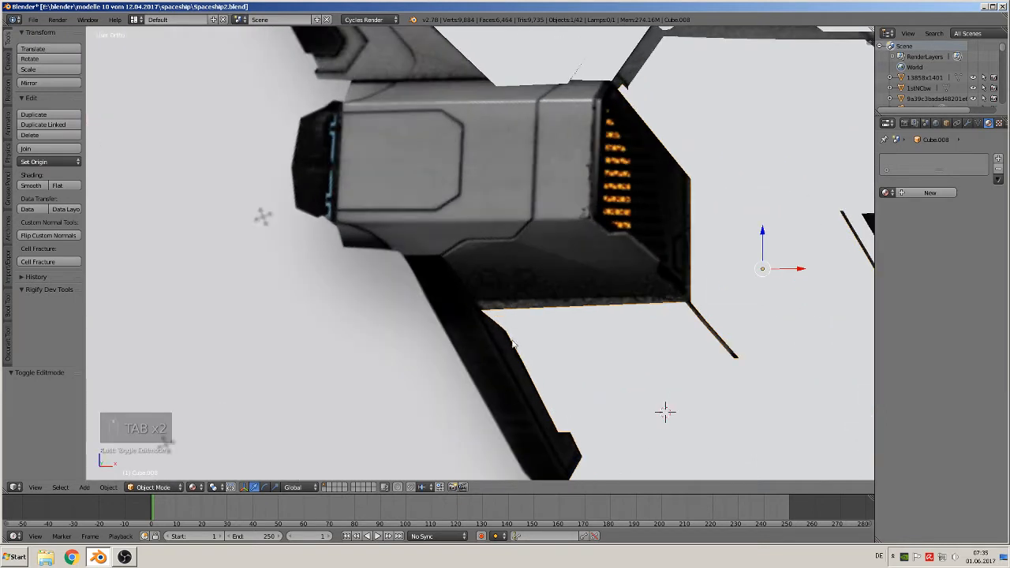
{"action": "middle_click_drag", "start_coordinate": [541, 374], "coordinate": [496, 308], "text": "shift"}
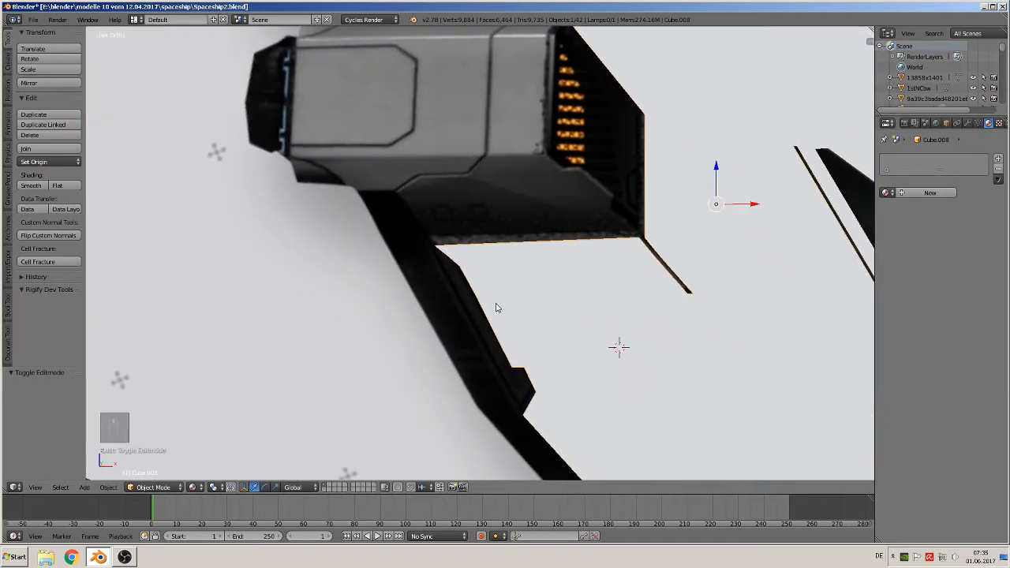
{"action": "key", "text": "Tab"}
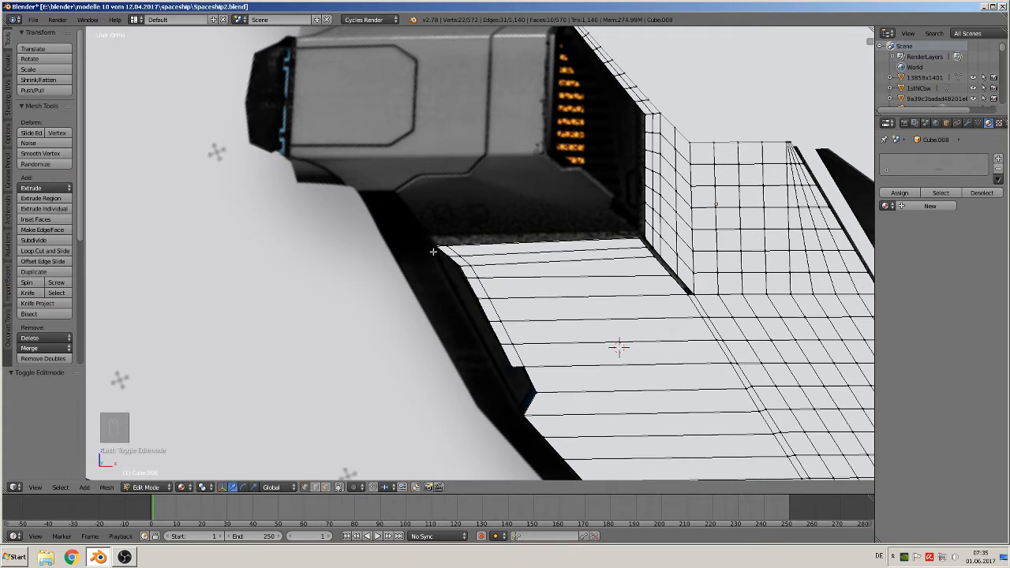
{"action": "key", "text": "c"}
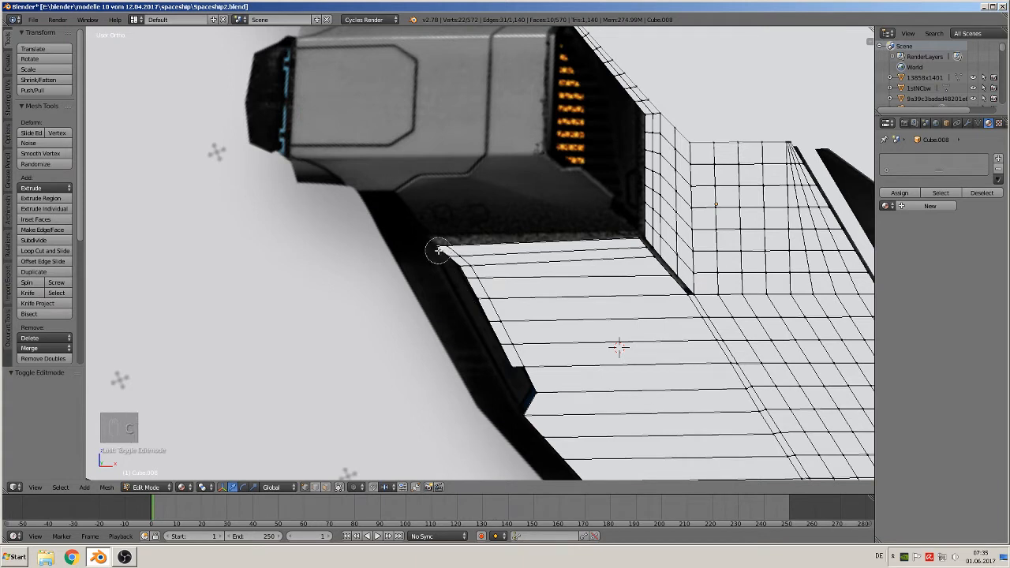
{"action": "mouse_move", "coordinate": [428, 250]}
{"action": "left_mouse_down"}
{"action": "mouse_move", "coordinate": [459, 282]}
{"action": "mouse_move", "coordinate": [502, 370]}
{"action": "mouse_move", "coordinate": [432, 245]}
{"action": "mouse_move", "coordinate": [435, 253]}
{"action": "left_mouse_up"}
{"action": "key", "text": "a"}
{"action": "key", "text": "c"}
{"action": "right_click", "coordinate": [454, 235]}
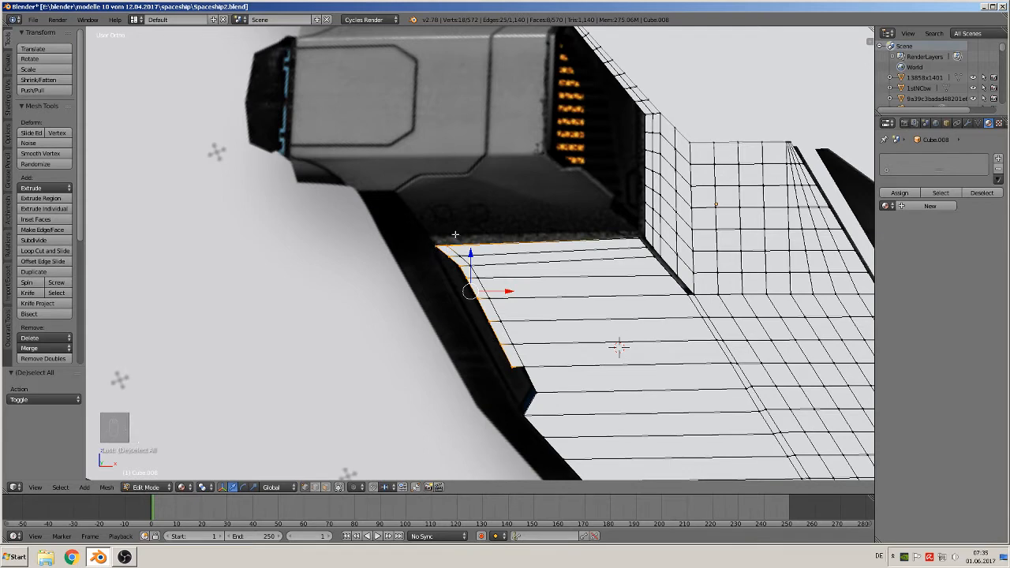
{"action": "scroll", "coordinate": [455, 241], "scroll_direction": "up", "scroll_amount": 4}
{"action": "key", "text": "c"}
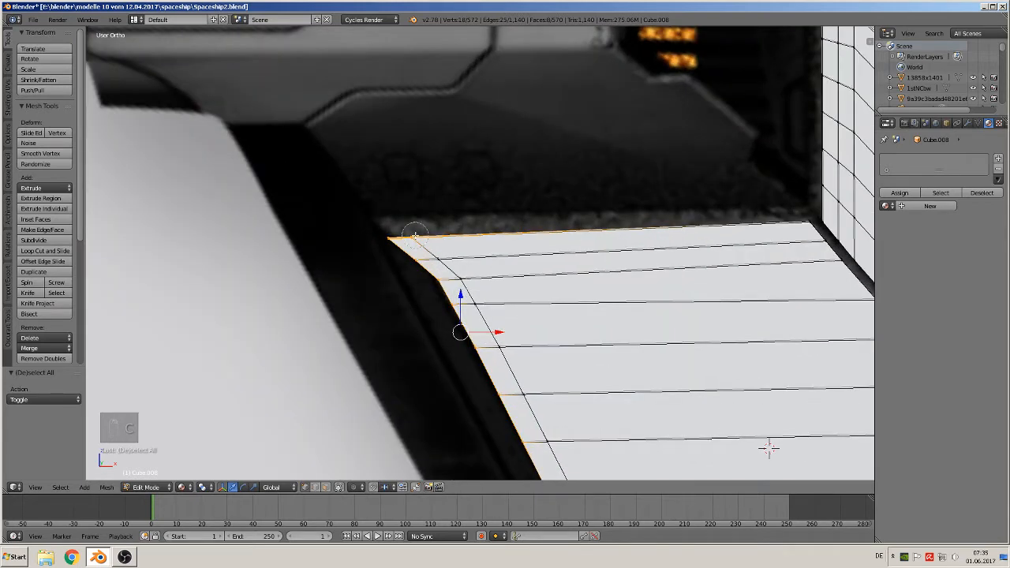
{"action": "middle_click", "coordinate": [418, 235]}
{"action": "right_click", "coordinate": [418, 235]}
{"action": "scroll", "coordinate": [483, 265], "scroll_direction": "down", "scroll_amount": 5}
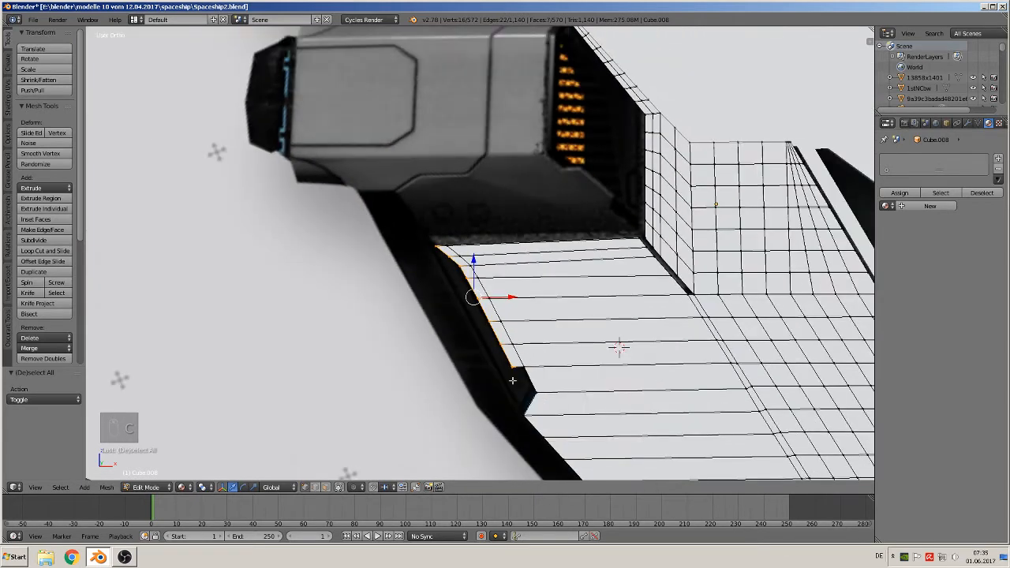
Try to straighten the selected outer edge in Local orientation by scaling it to 0 along X and rotating it -27.145° about Y.
{"action": "left_click", "coordinate": [273, 486]}
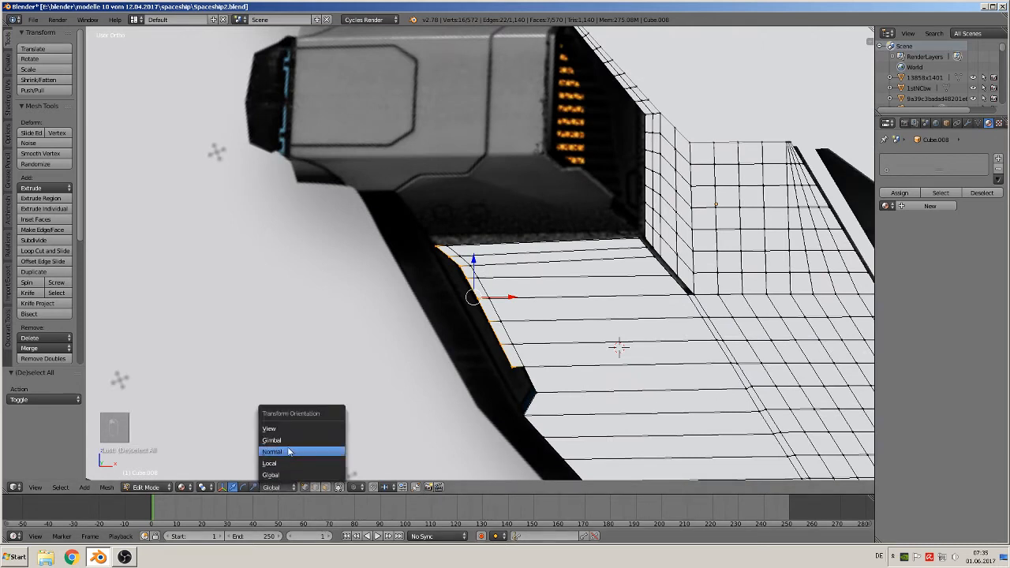
{"action": "left_click", "coordinate": [281, 464]}
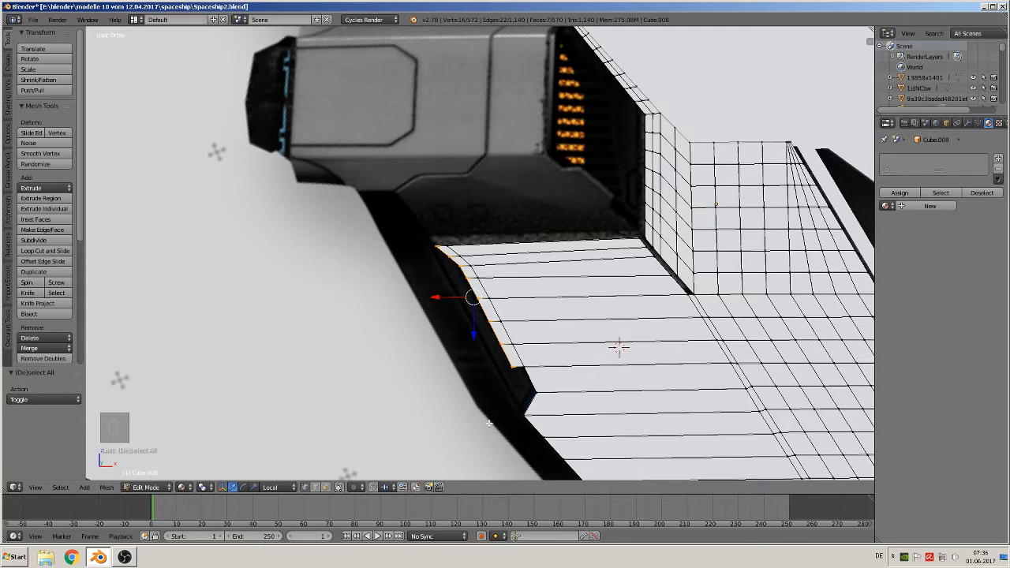
{"action": "key", "text": "s"}
{"action": "key", "text": "x"}
{"action": "key", "text": "0"}
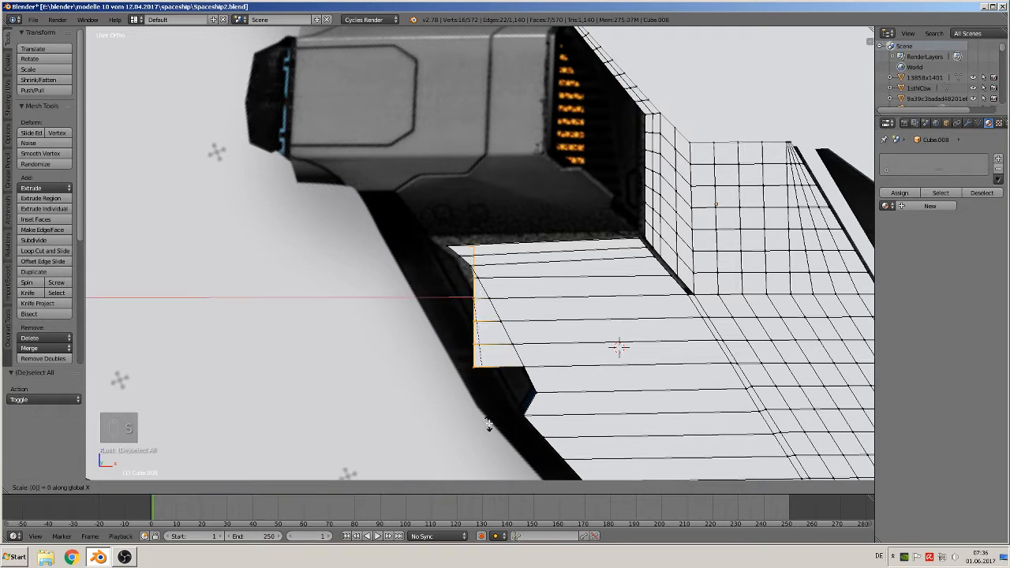
{"action": "key", "text": "Return"}
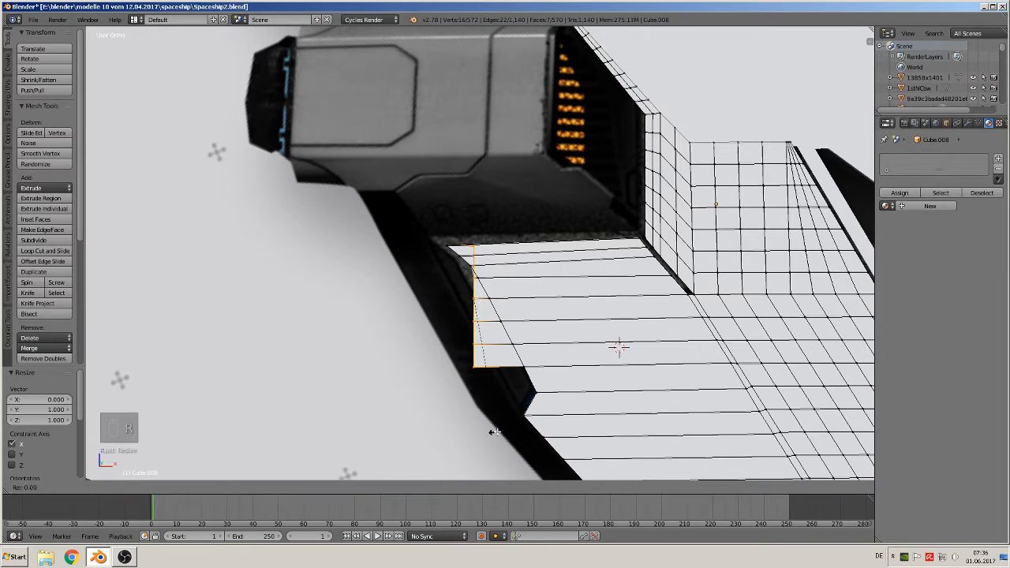
{"action": "key", "text": "r"}
{"action": "key", "text": "y"}
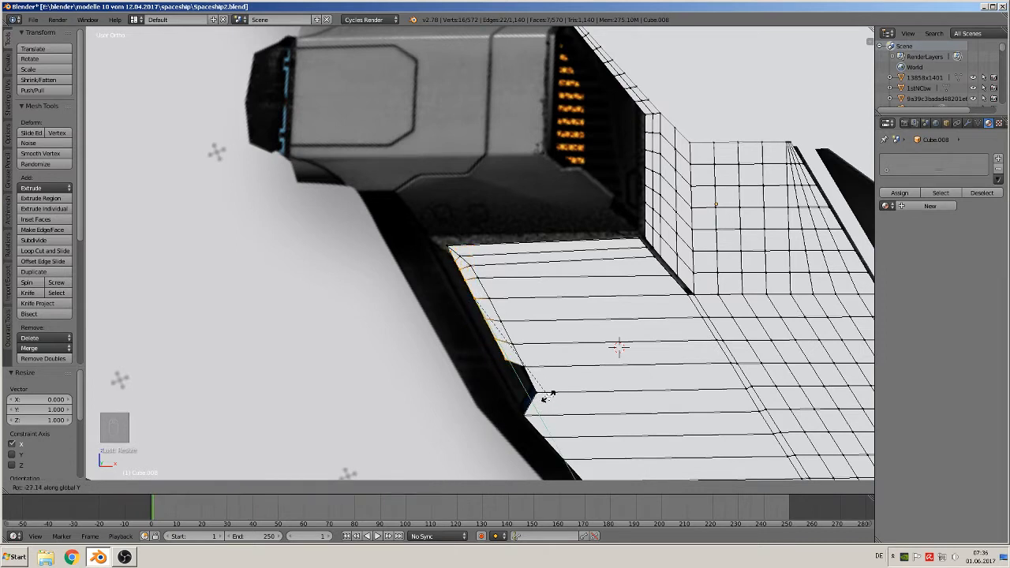
{"action": "left_click", "coordinate": [544, 397]}
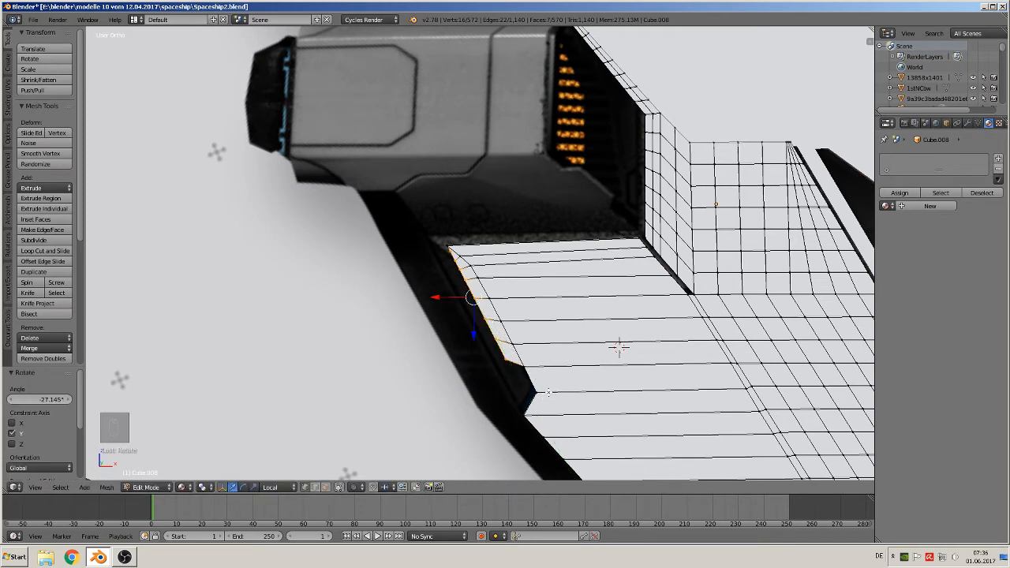
Undo the outer edge's rotation and flattening, and clear the selection.
{"action": "key", "text": "ctrl+z"}
{"action": "key", "text": "ctrl+z"}
{"action": "key", "text": "a"}
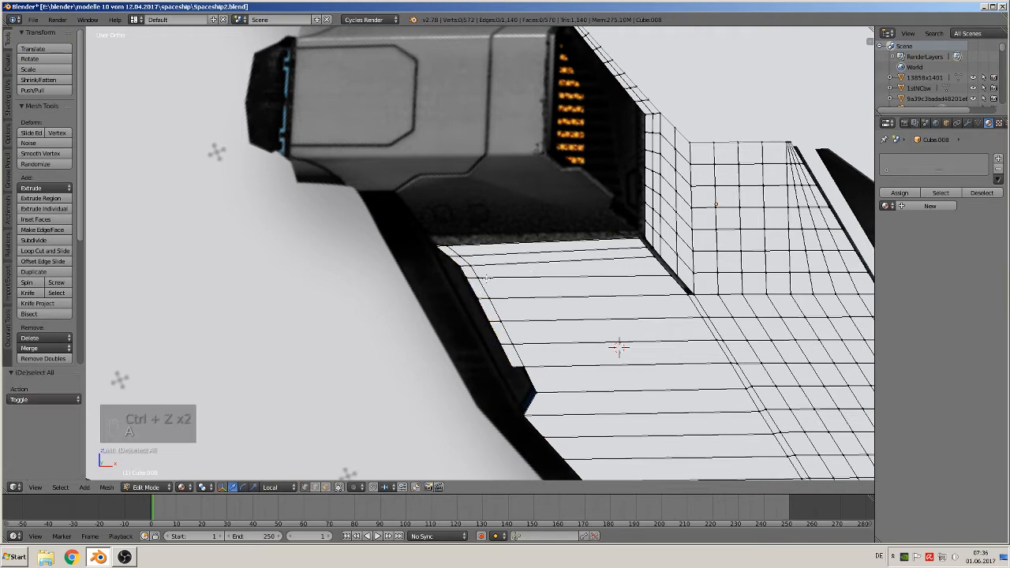
Move the vertices at the outer panel's upper outer corner about -0.004 along X and 0.004 along Z to meet the reference.
{"action": "scroll", "coordinate": [463, 253], "scroll_direction": "up", "scroll_amount": 2}
{"action": "key", "text": "c"}
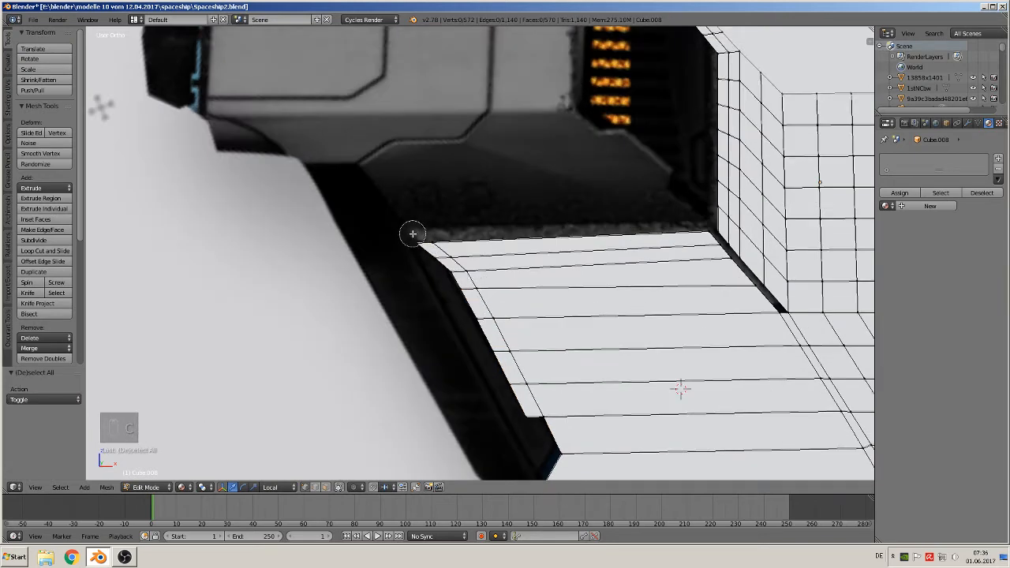
{"action": "left_click", "coordinate": [424, 240]}
{"action": "key", "text": "g"}
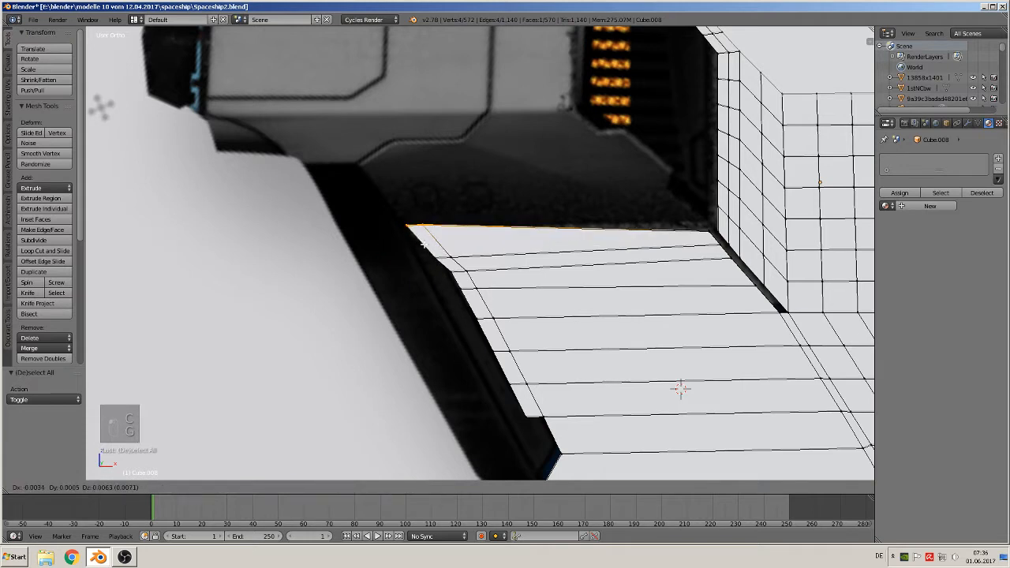
{"action": "left_click", "coordinate": [423, 249]}
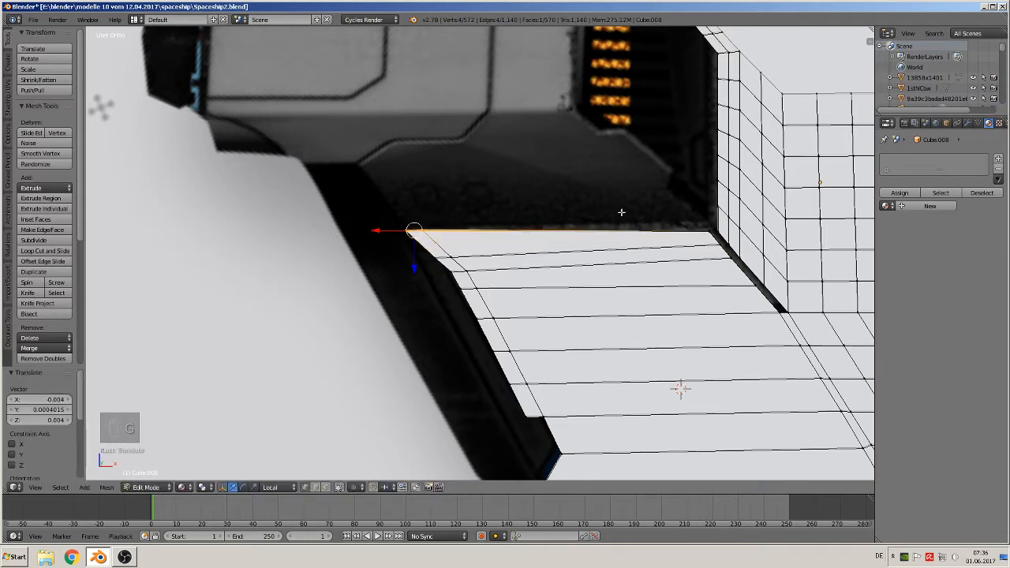
{"action": "key", "text": "a"}
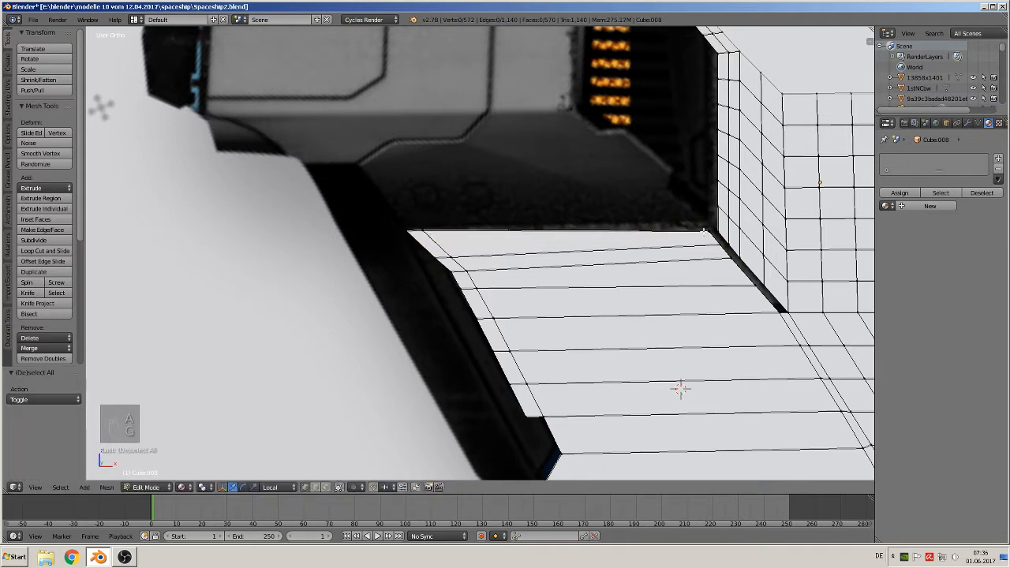
Raise the vertices at the inner end of the outer panel's upper edge about 0.0015 along Z.
{"action": "right_click", "coordinate": [694, 230]}
{"action": "key", "text": "c"}
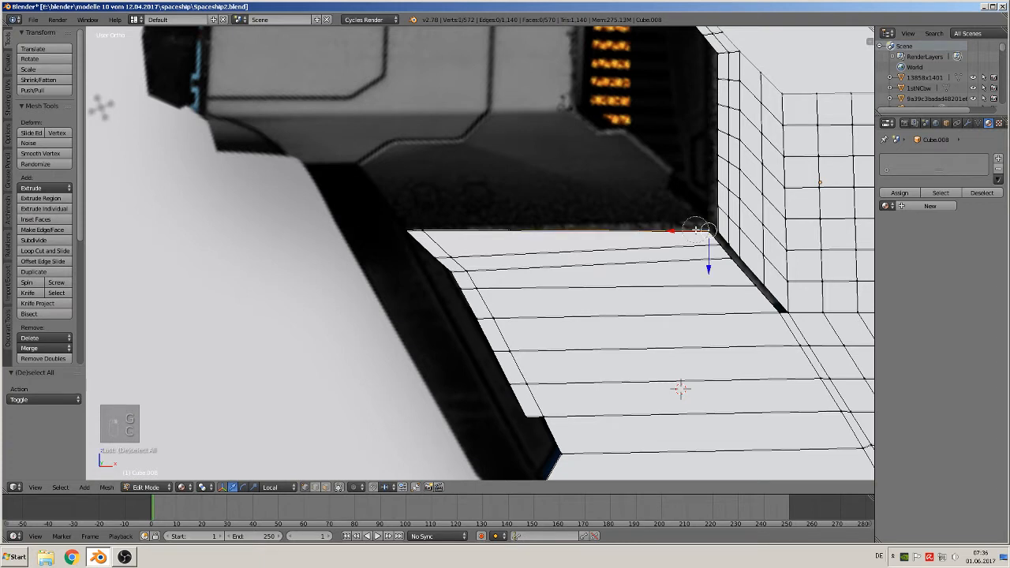
{"action": "left_click", "coordinate": [702, 229]}
{"action": "right_click", "coordinate": [702, 229]}
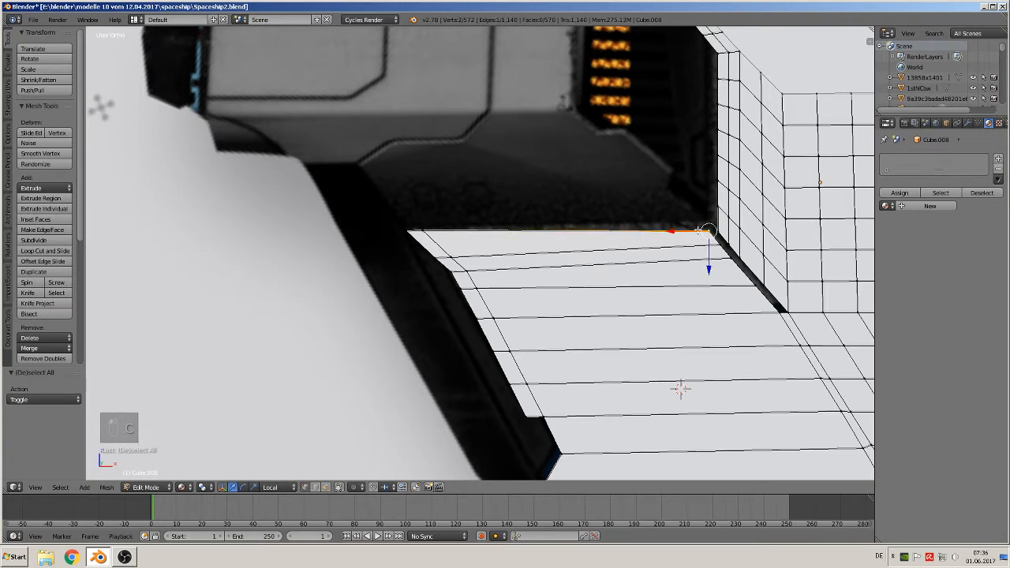
{"action": "key", "text": "g"}
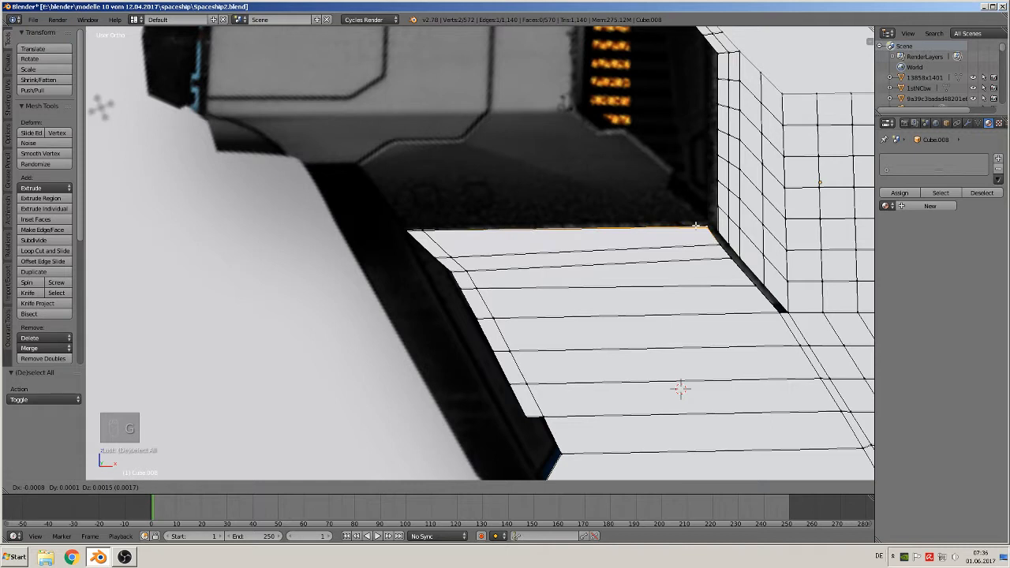
{"action": "right_click", "coordinate": [694, 227]}
{"action": "key", "text": "a"}
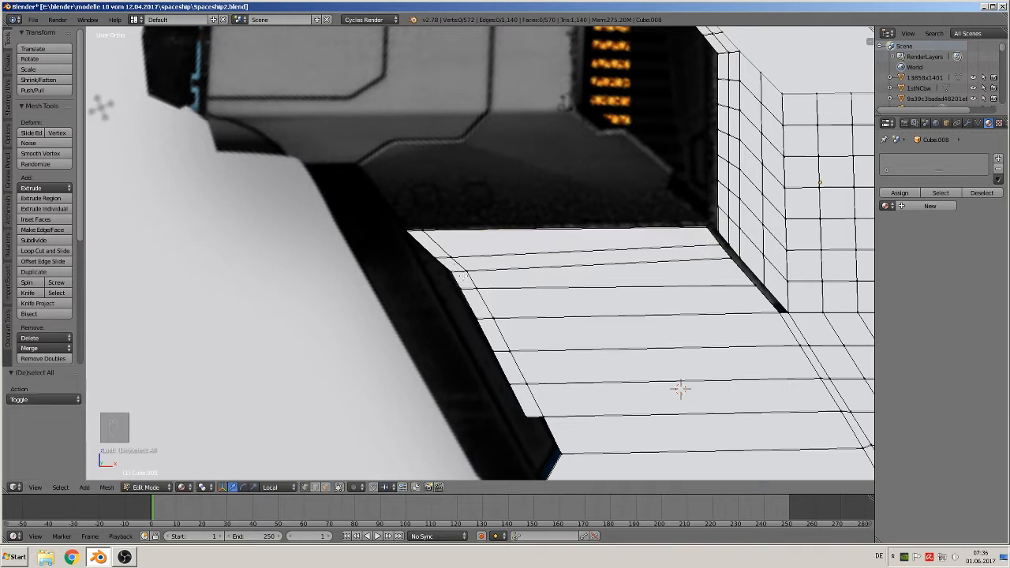
Move the outer vertices of the panel's third row about 0.002 along local X toward the outside.
{"action": "key", "text": "c"}
{"action": "left_click", "coordinate": [472, 271]}
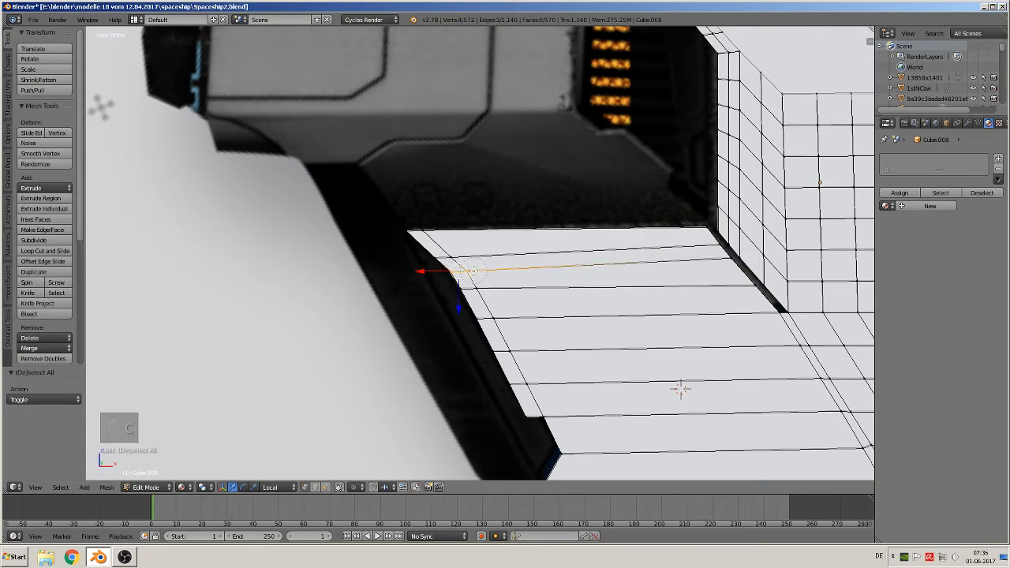
{"action": "key", "text": "g"}
{"action": "key", "text": "x"}
{"action": "key", "text": "x"}
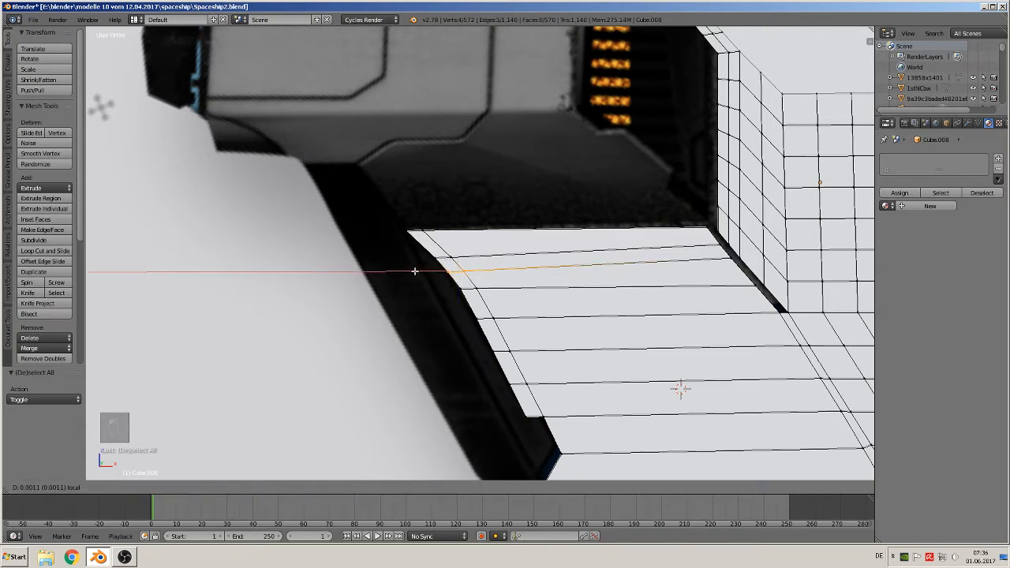
{"action": "left_click_drag", "start_coordinate": [413, 271], "coordinate": [414, 272]}
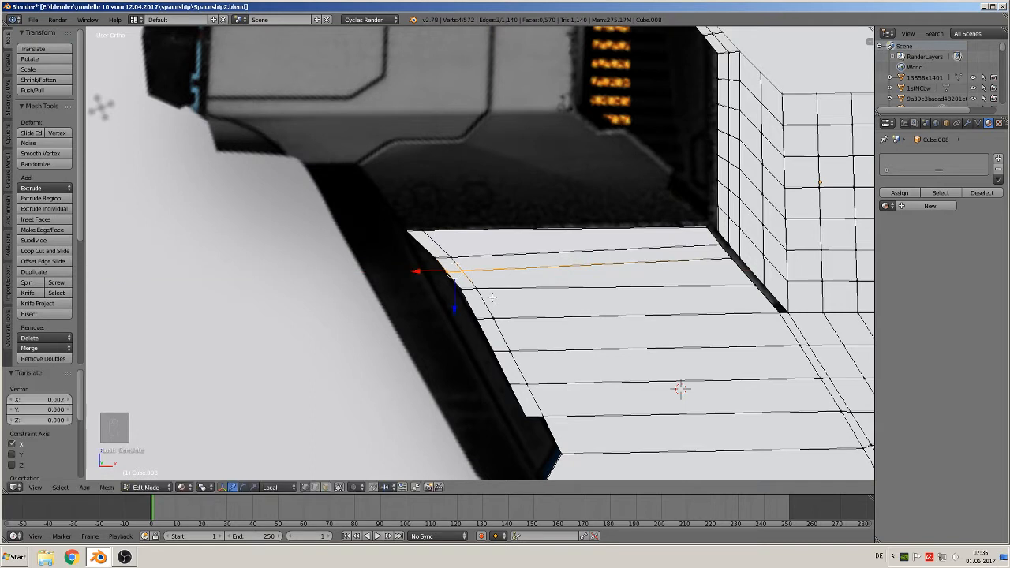
{"action": "key", "text": "s"}
{"action": "right_click", "coordinate": [485, 298]}
{"action": "key", "text": "a"}
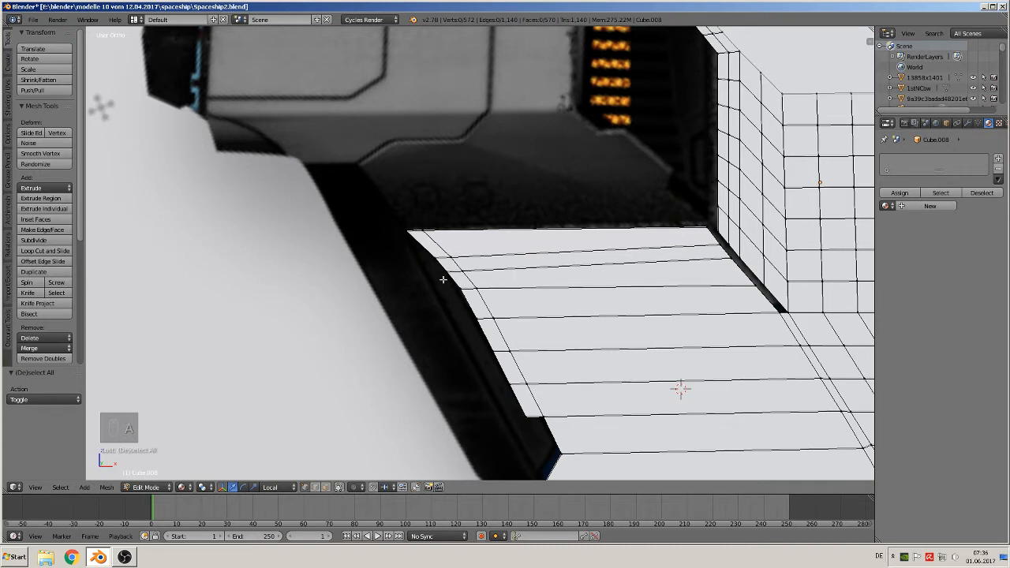
Move the outer vertices of the panel's second row about 0.0005 along local X toward the outside.
{"action": "middle_click_drag", "start_coordinate": [439, 270], "coordinate": [451, 319]}
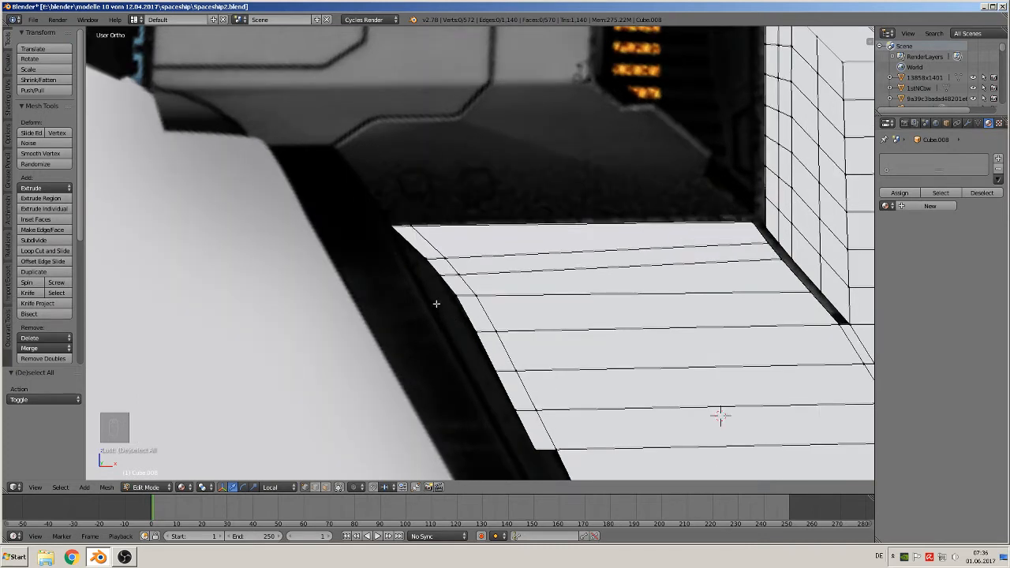
{"action": "right_click", "coordinate": [418, 259]}
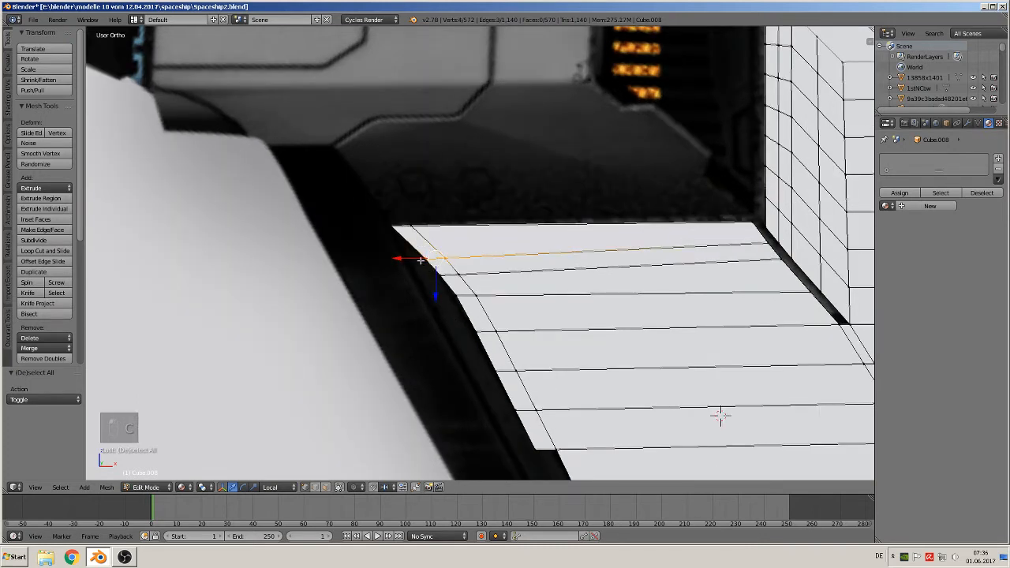
{"action": "key", "text": "g"}
{"action": "key", "text": "x"}
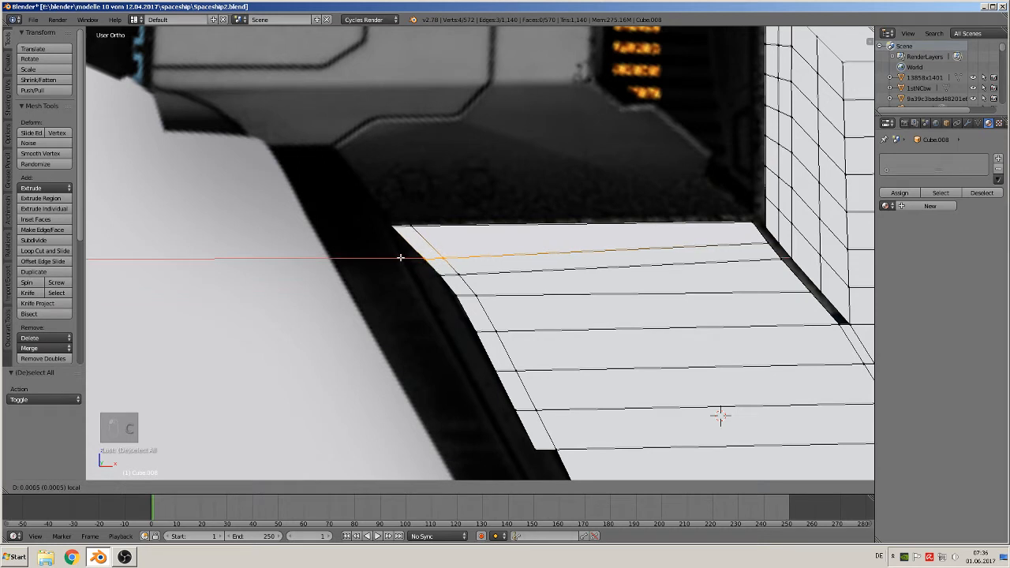
{"action": "left_click", "coordinate": [400, 258]}
{"action": "key", "text": "a"}
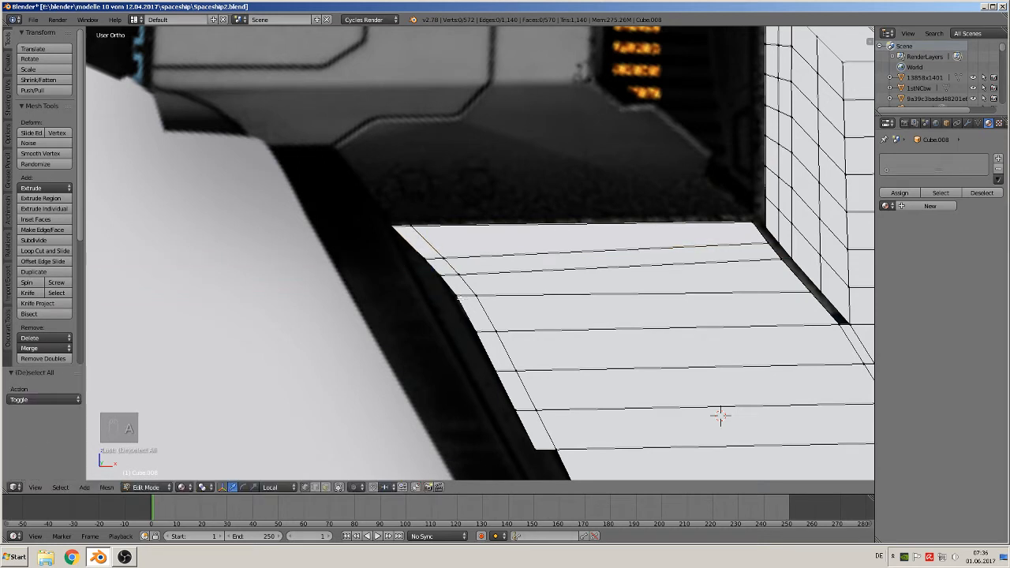
Shift the outer vertices along local X by about 0.0003 on the fourth row and -0.001 on the fifth row.
{"action": "right_click", "coordinate": [485, 295]}
{"action": "left_click_drag", "start_coordinate": [426, 296], "coordinate": [429, 298]}
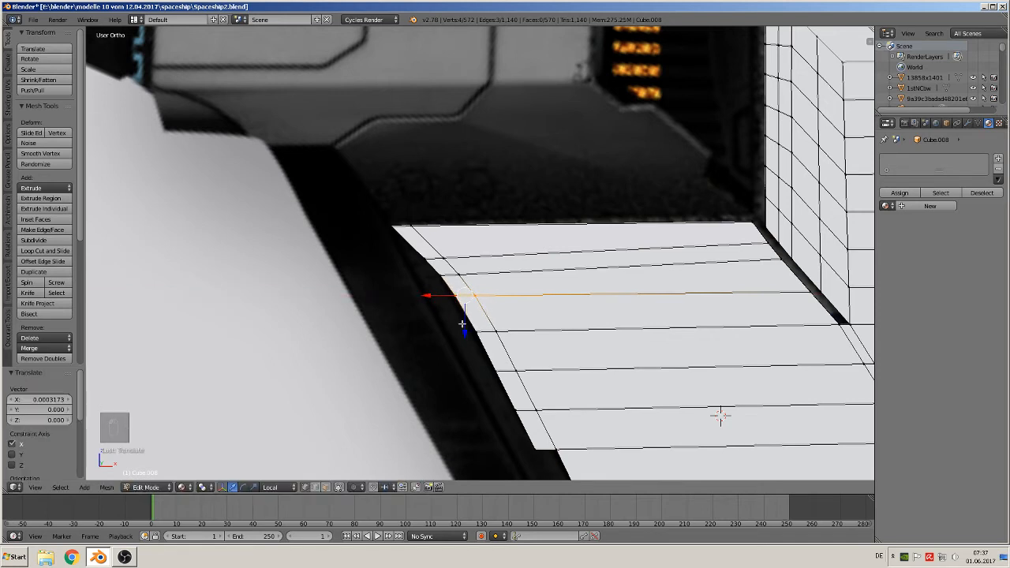
{"action": "key", "text": "a"}
{"action": "right_click", "coordinate": [483, 329]}
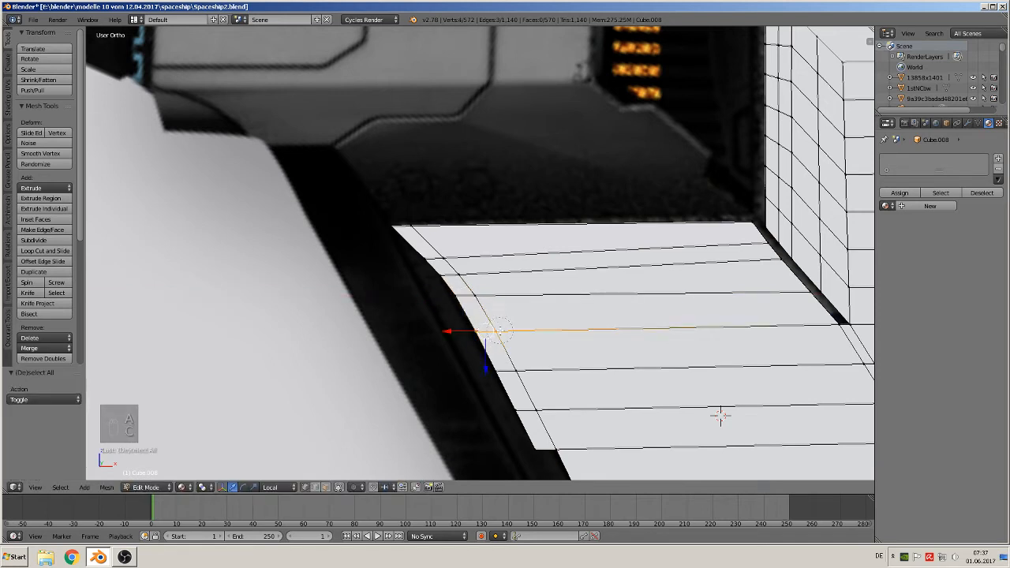
{"action": "left_click_drag", "start_coordinate": [459, 328], "coordinate": [462, 329]}
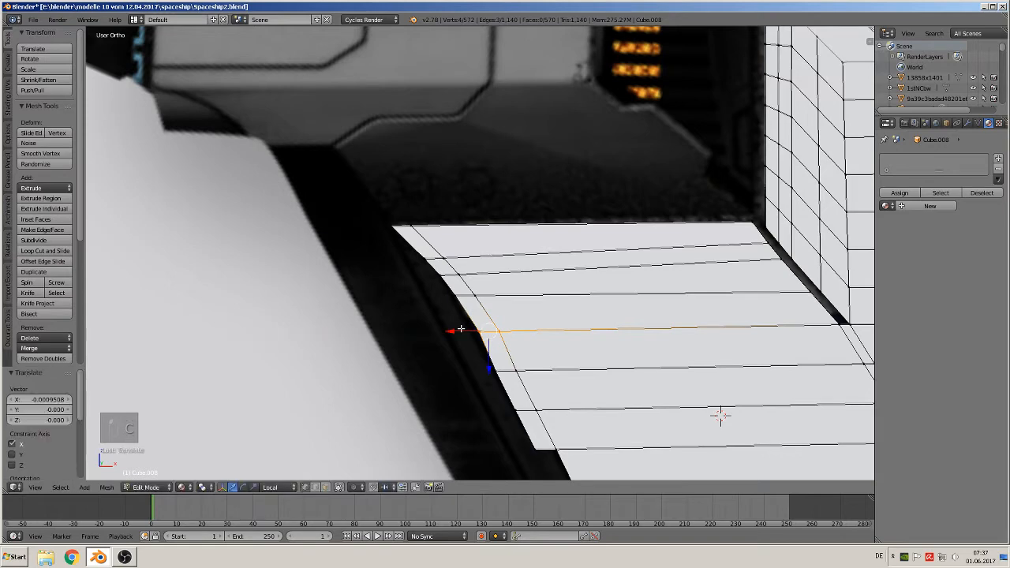
{"action": "middle_click_drag", "start_coordinate": [547, 351], "coordinate": [330, 314], "text": "shift"}
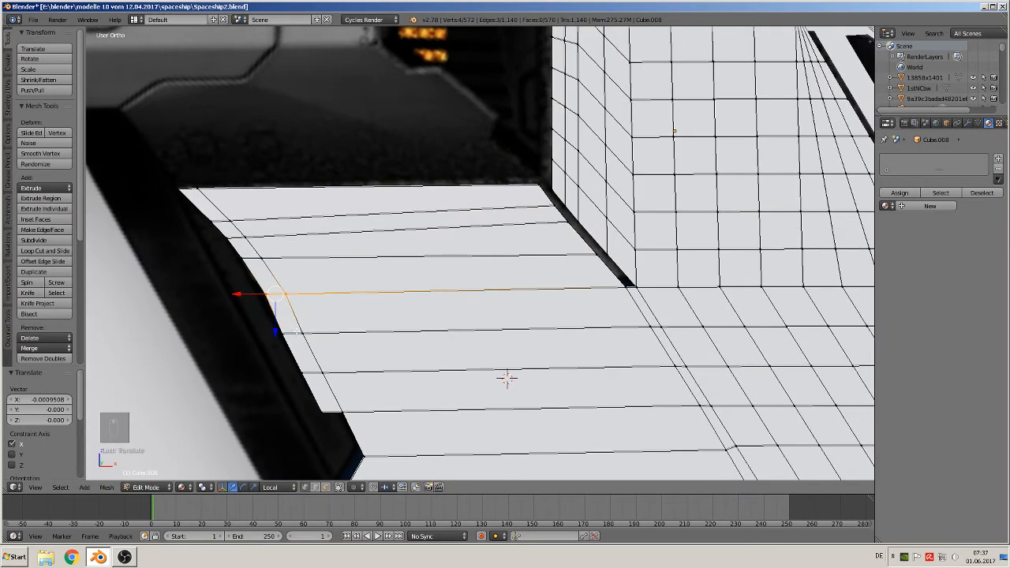
{"action": "key", "text": "a"}
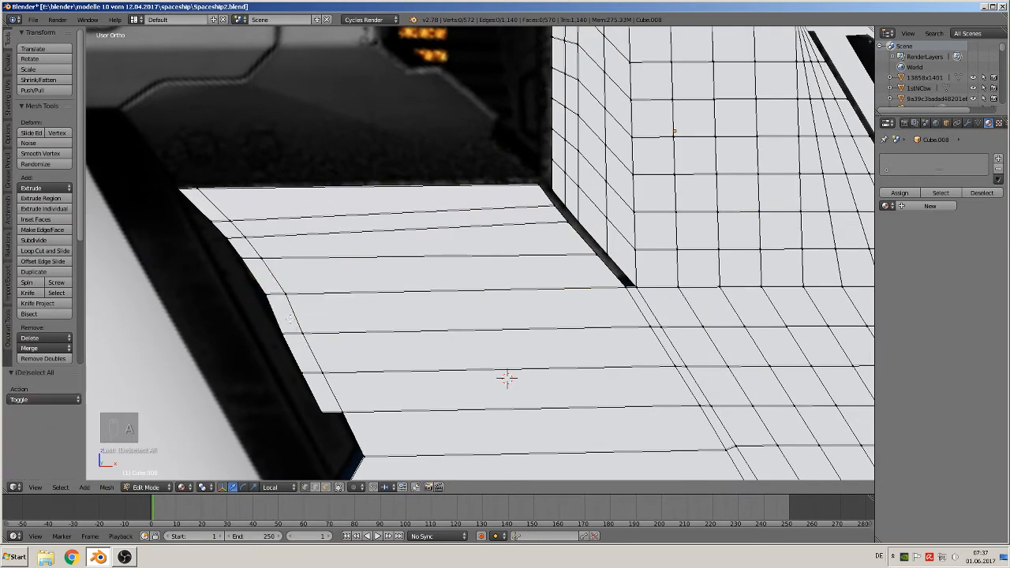
Select the outer edge vertices from the notch up to the upper corner and set the transform orientation to Normal.
{"action": "key", "text": "c"}
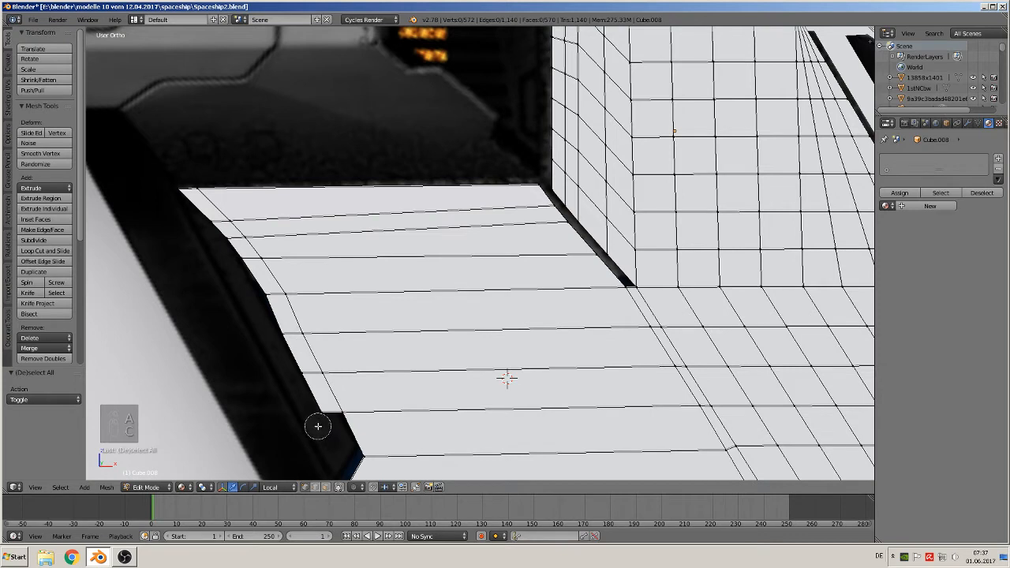
{"action": "mouse_move", "coordinate": [316, 424]}
{"action": "left_mouse_down"}
{"action": "mouse_move", "coordinate": [257, 298]}
{"action": "mouse_move", "coordinate": [174, 184]}
{"action": "left_mouse_up"}
{"action": "right_click", "coordinate": [173, 185]}
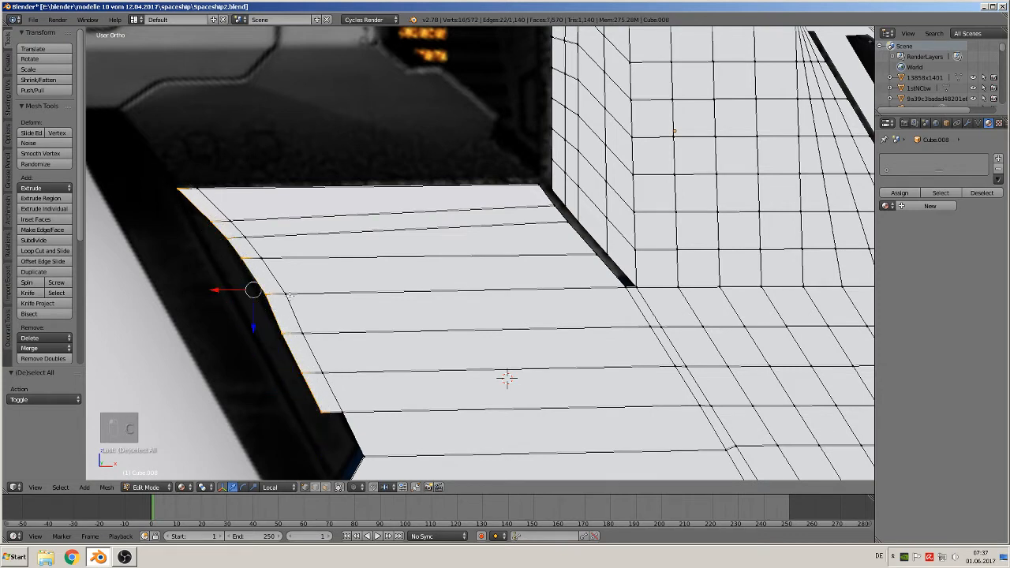
{"action": "left_click", "coordinate": [272, 486]}
{"action": "left_click", "coordinate": [284, 440]}
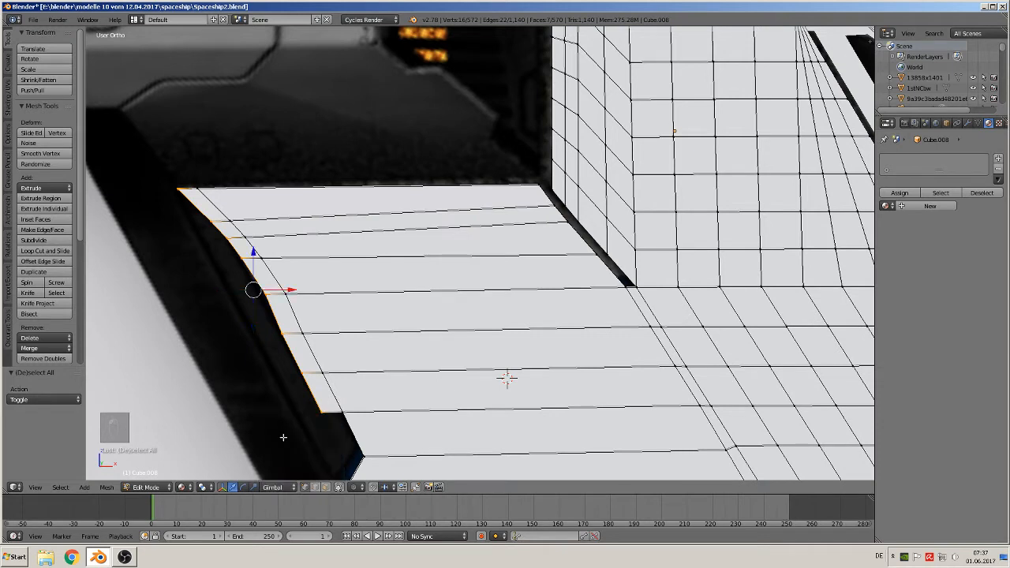
{"action": "left_click", "coordinate": [272, 487]}
{"action": "left_click", "coordinate": [288, 450]}
Try to flatten the selected outer edge by scaling it to 0 along Z.
{"action": "key", "text": "s"}
{"action": "key", "text": "z"}
{"action": "key", "text": "0"}
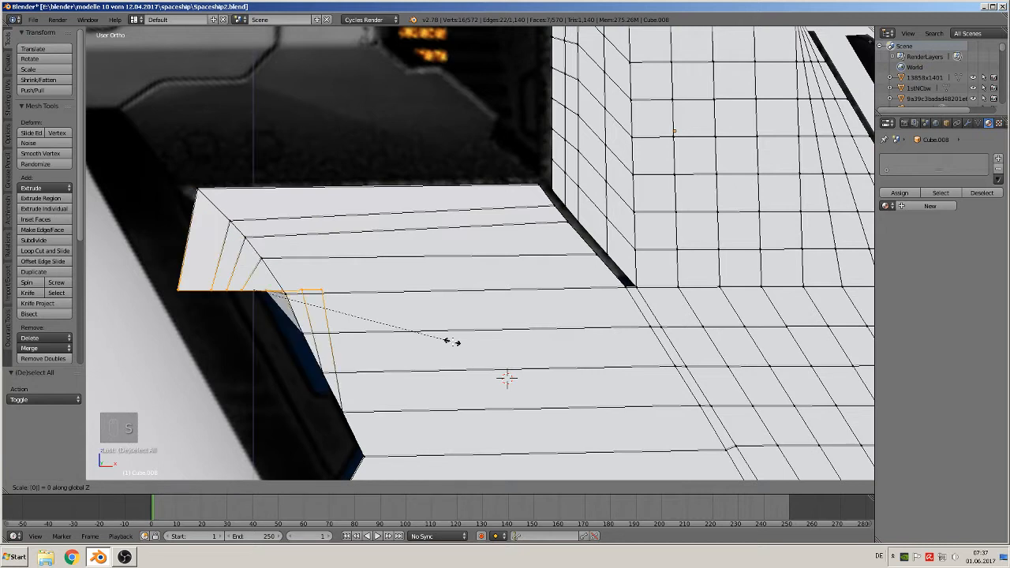
{"action": "key", "text": "Escape"}
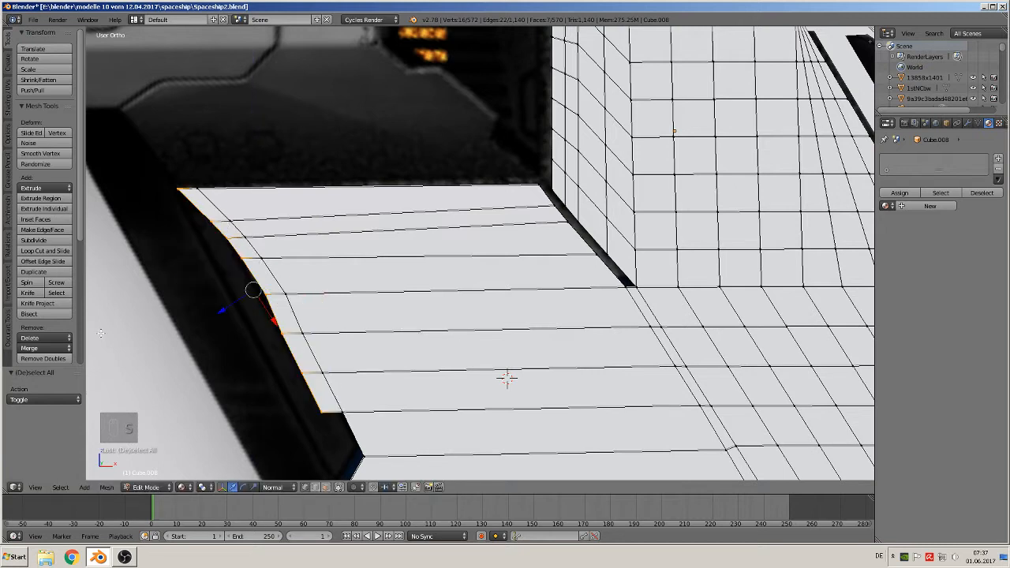
Expand the LoopTools commands among the mesh tools.
{"action": "scroll", "coordinate": [6, 229], "scroll_direction": "down", "scroll_amount": 1}
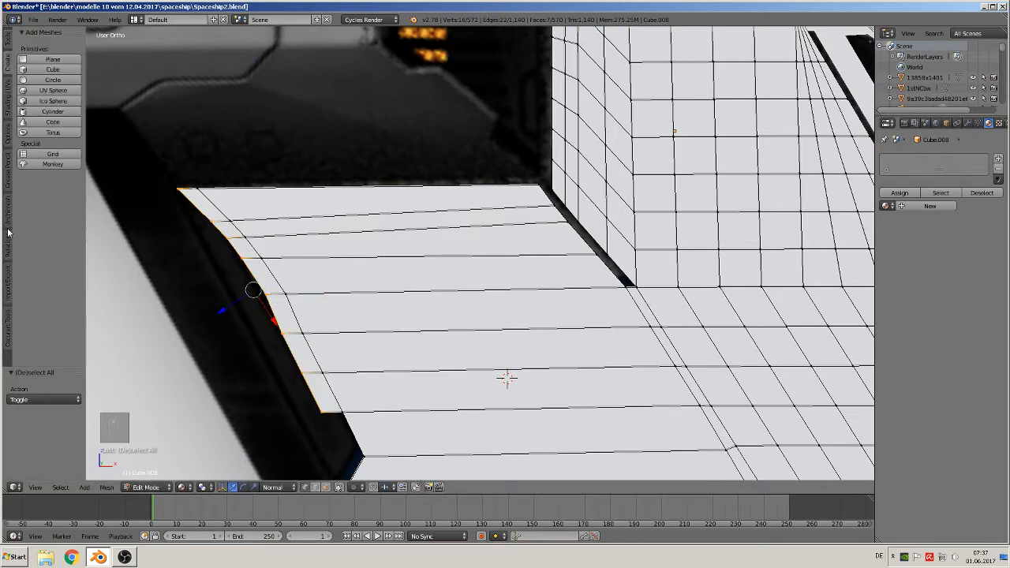
{"action": "left_click", "coordinate": [8, 40]}
{"action": "scroll", "coordinate": [30, 176], "scroll_direction": "down", "scroll_amount": 4}
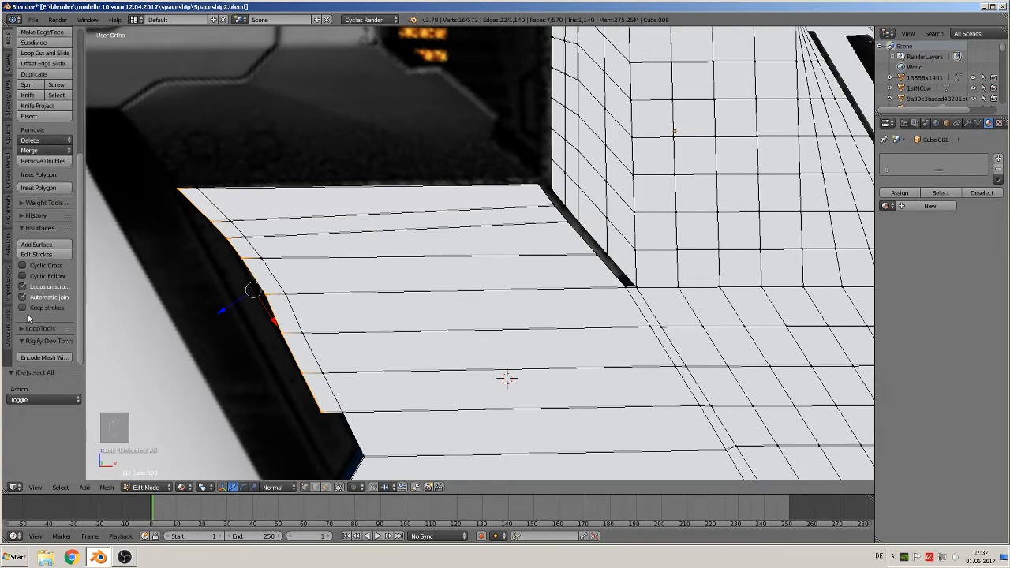
{"action": "left_click", "coordinate": [22, 329]}
{"action": "scroll", "coordinate": [27, 322], "scroll_direction": "down", "scroll_amount": 3}
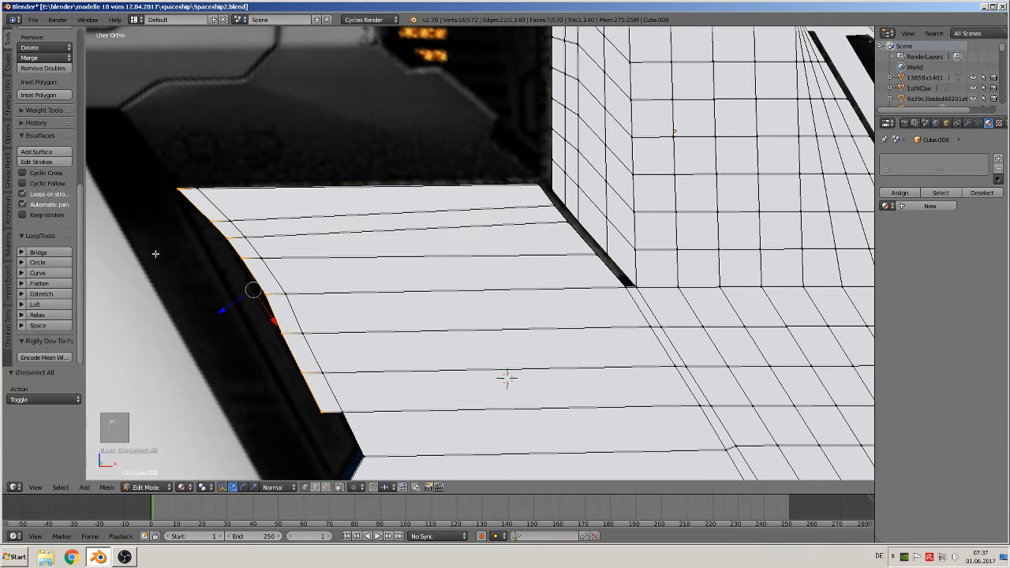
Try LoopTools Relax on the selected outer edge vertices and undo it.
{"action": "left_click", "coordinate": [47, 317]}
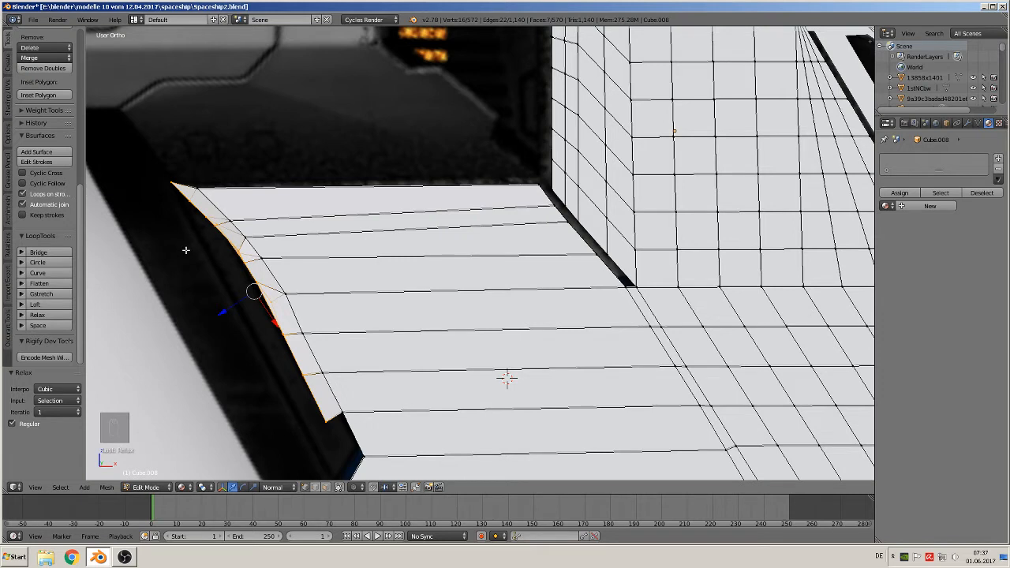
{"action": "key", "text": "ctrl+z"}
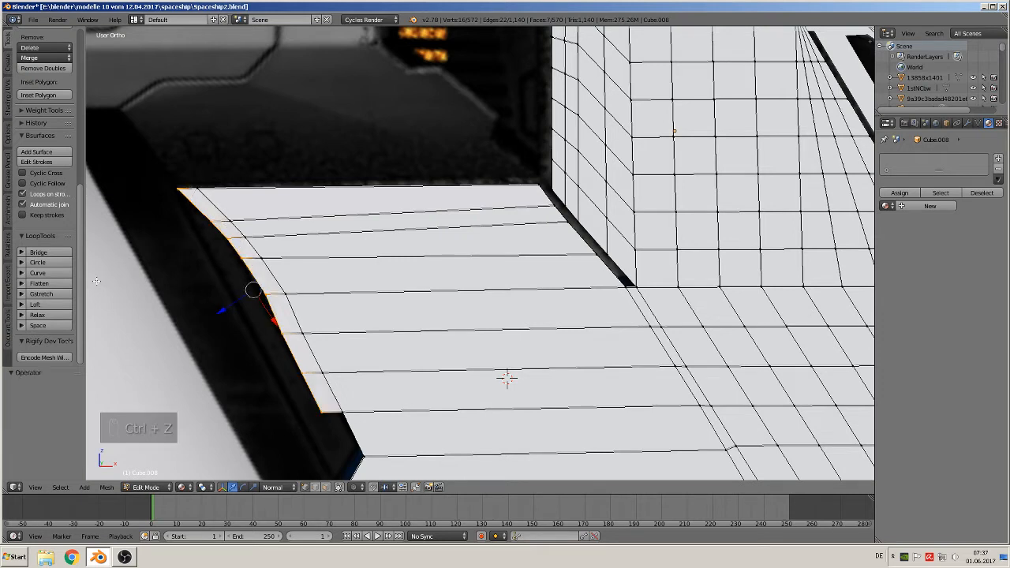
Flatten the outer edge vertices with LoopTools, and do the same for the adjacent inner edge loop, using the Best fit plane.
{"action": "left_click", "coordinate": [44, 285]}
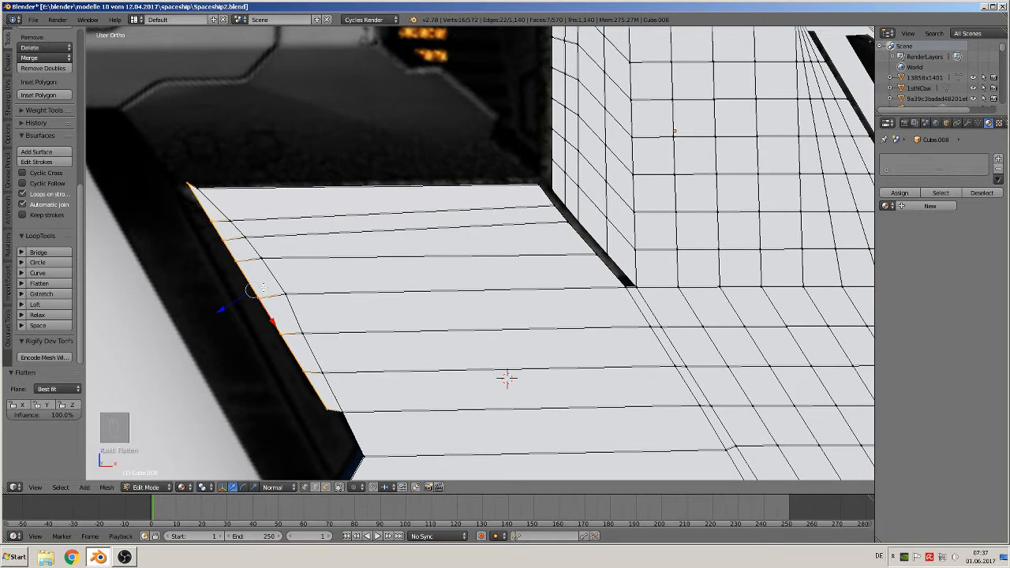
{"action": "key", "text": "a"}
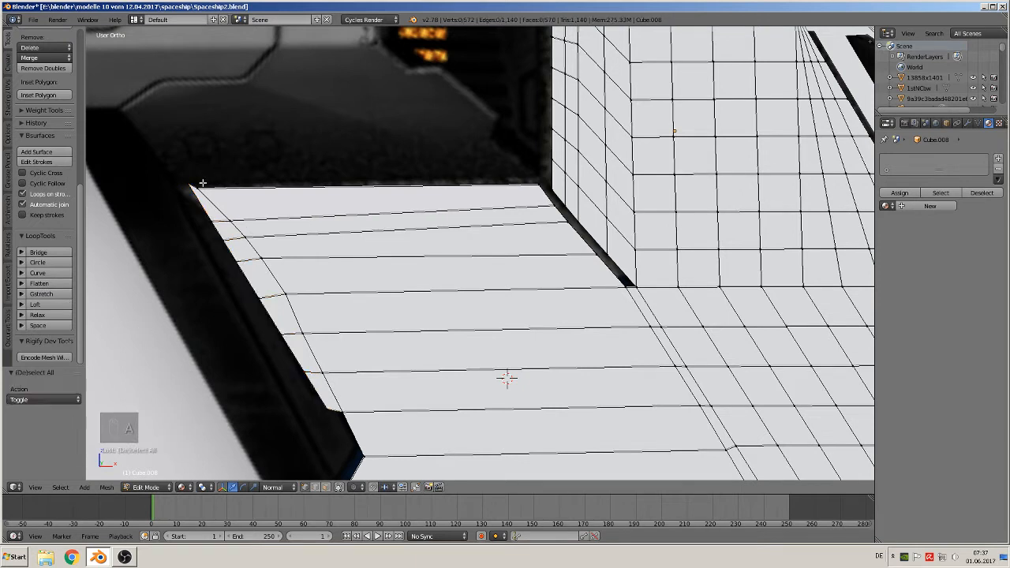
{"action": "key", "text": "c"}
{"action": "mouse_move", "coordinate": [203, 183]}
{"action": "left_mouse_down"}
{"action": "mouse_move", "coordinate": [313, 330]}
{"action": "mouse_move", "coordinate": [347, 402]}
{"action": "left_mouse_up"}
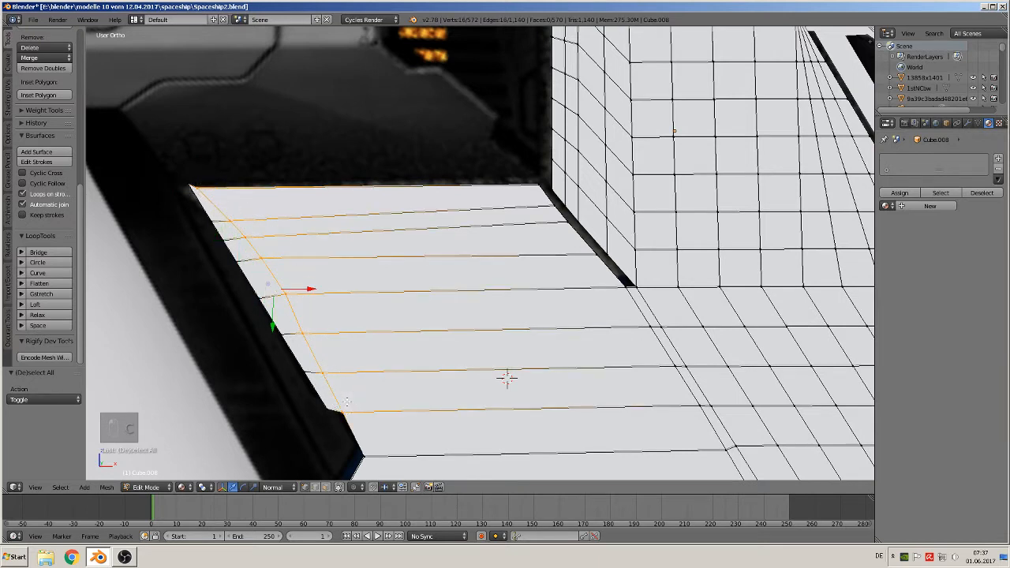
{"action": "left_click", "coordinate": [38, 284]}
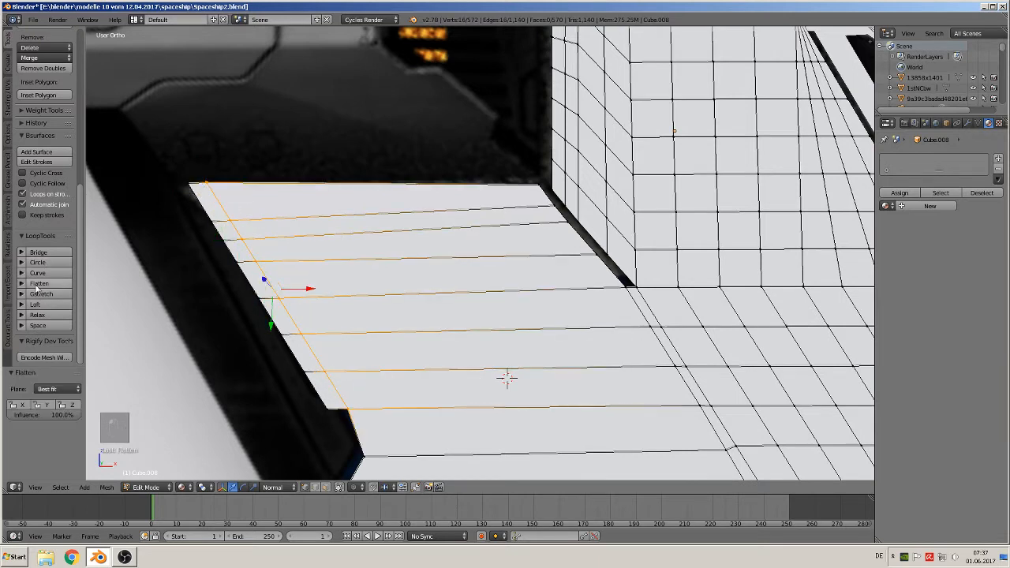
Move the vertices at the panel's outer corner on the engine-side edge by about -0.002 along Z.
{"action": "key", "text": "a"}
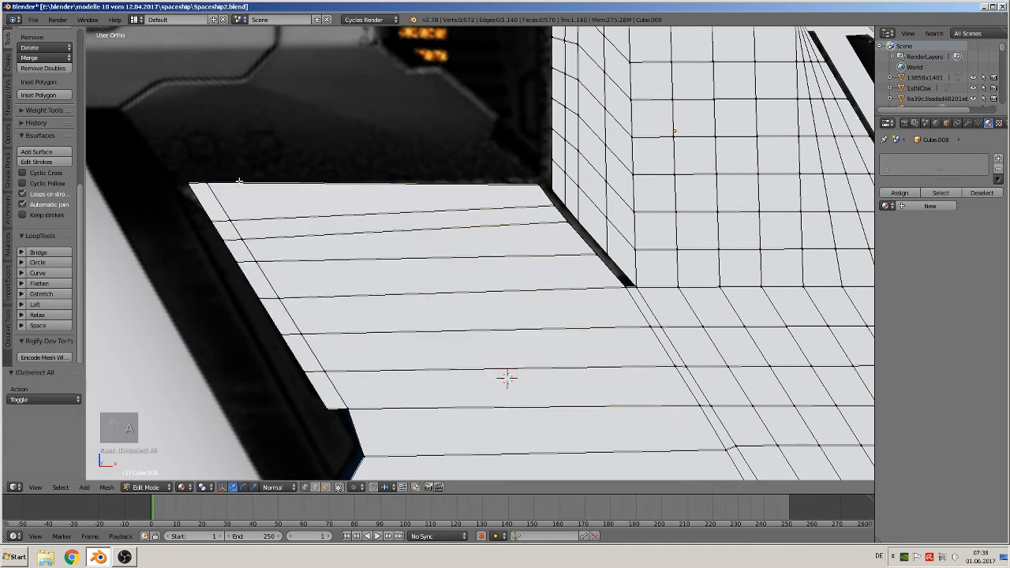
{"action": "key", "text": "c"}
{"action": "left_click", "coordinate": [195, 185]}
{"action": "right_click", "coordinate": [180, 187]}
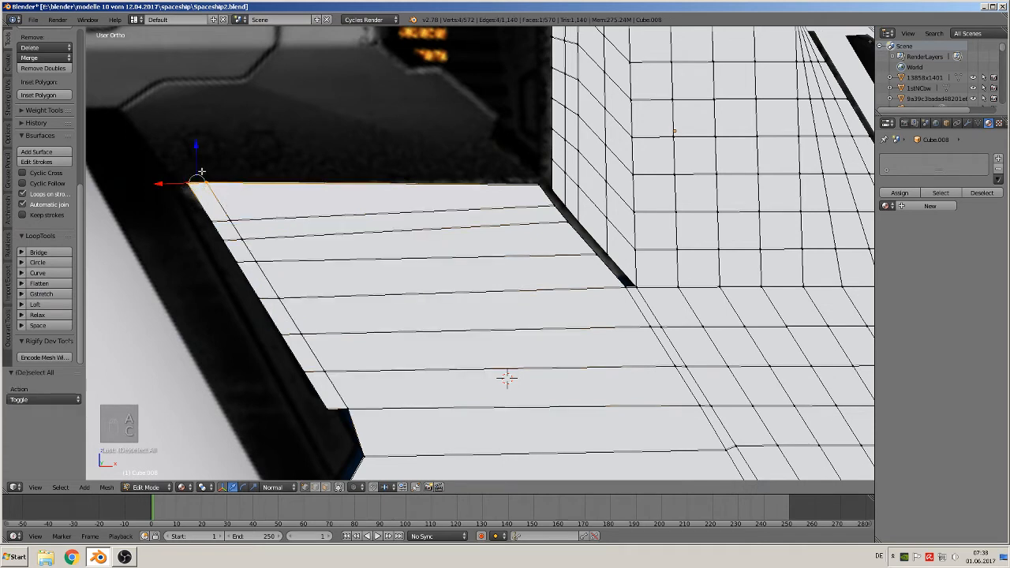
{"action": "left_click_drag", "start_coordinate": [201, 150], "coordinate": [197, 156]}
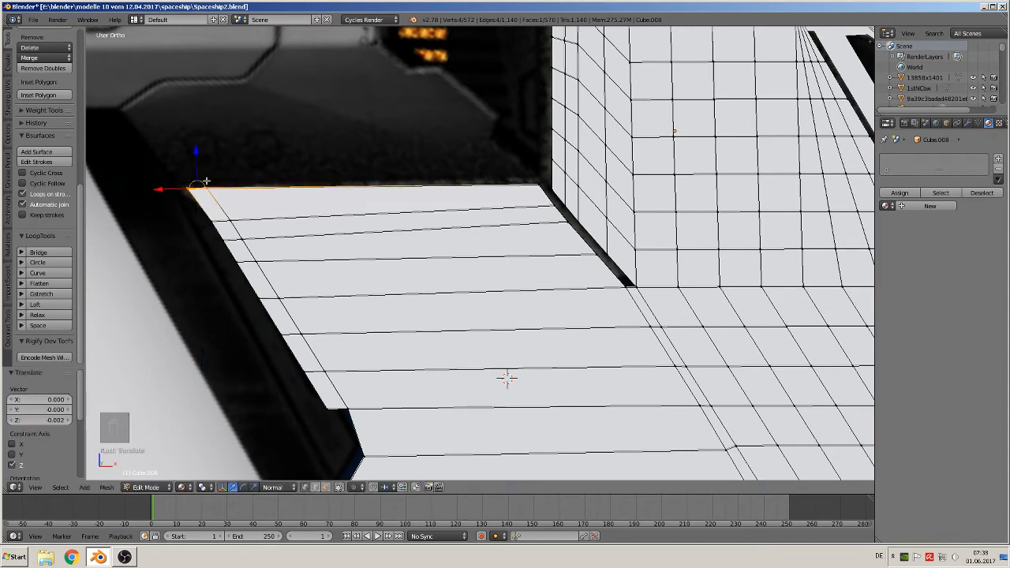
Flatten the panel's outermost edge vertices again with LoopTools, from the moved corner down to the notch.
{"action": "key", "text": "a"}
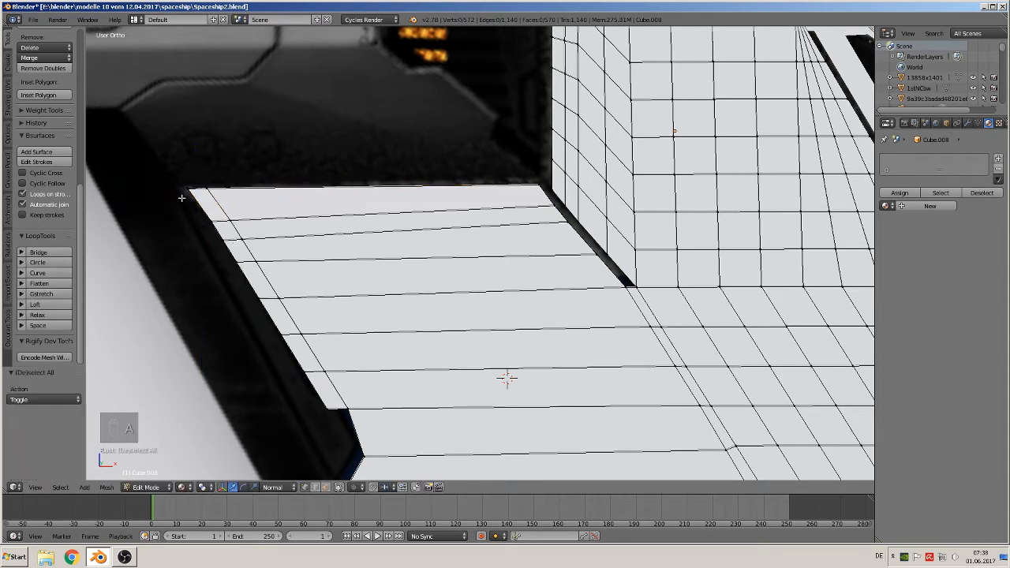
{"action": "key", "text": "c"}
{"action": "left_click_drag", "start_coordinate": [176, 191], "coordinate": [322, 417]}
{"action": "right_click", "coordinate": [321, 417]}
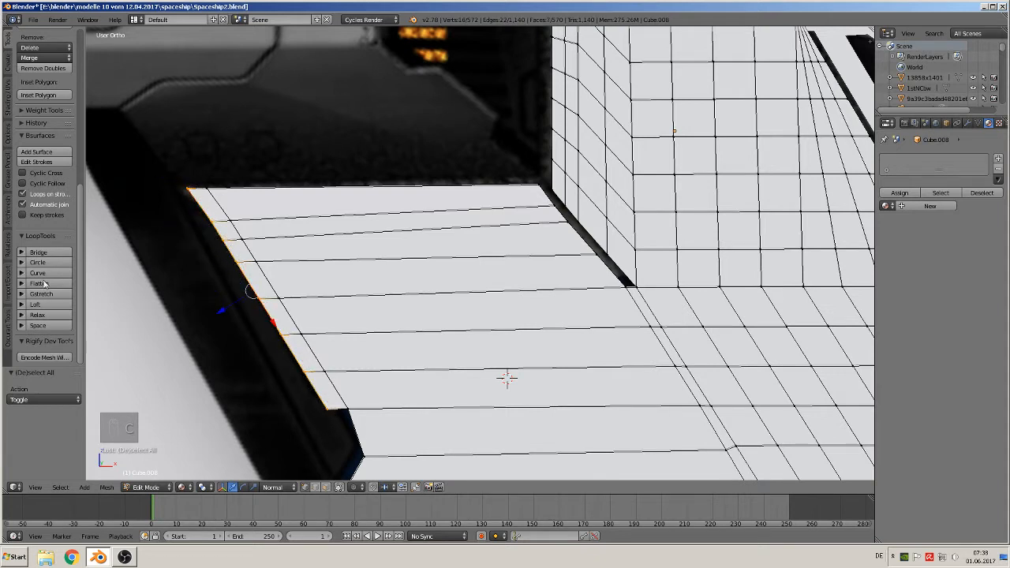
{"action": "left_click", "coordinate": [38, 283]}
Flatten the edge loop just inside the panel's outer edge with LoopTools Flatten.
{"action": "key", "text": "a"}
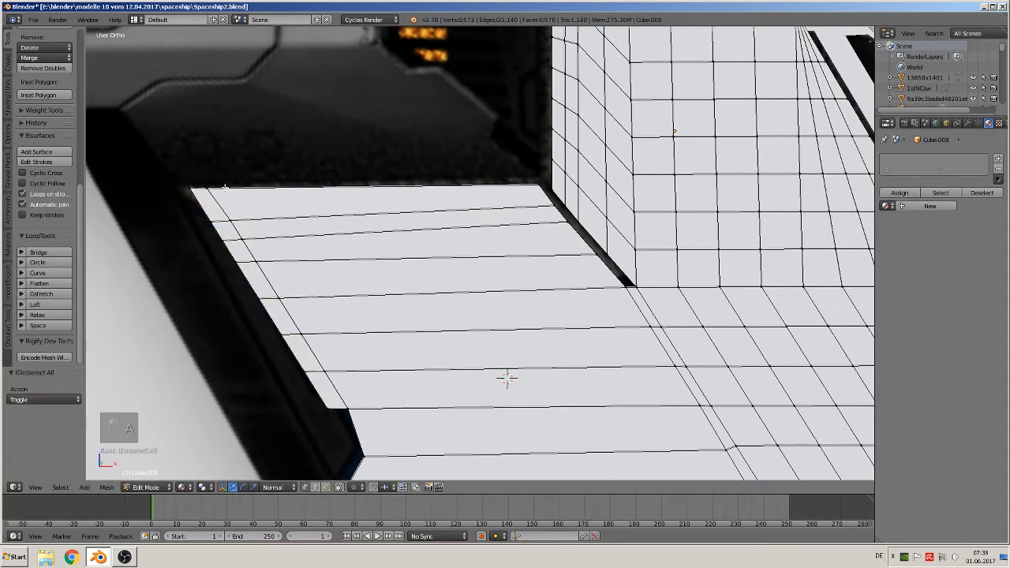
{"action": "key", "text": "c"}
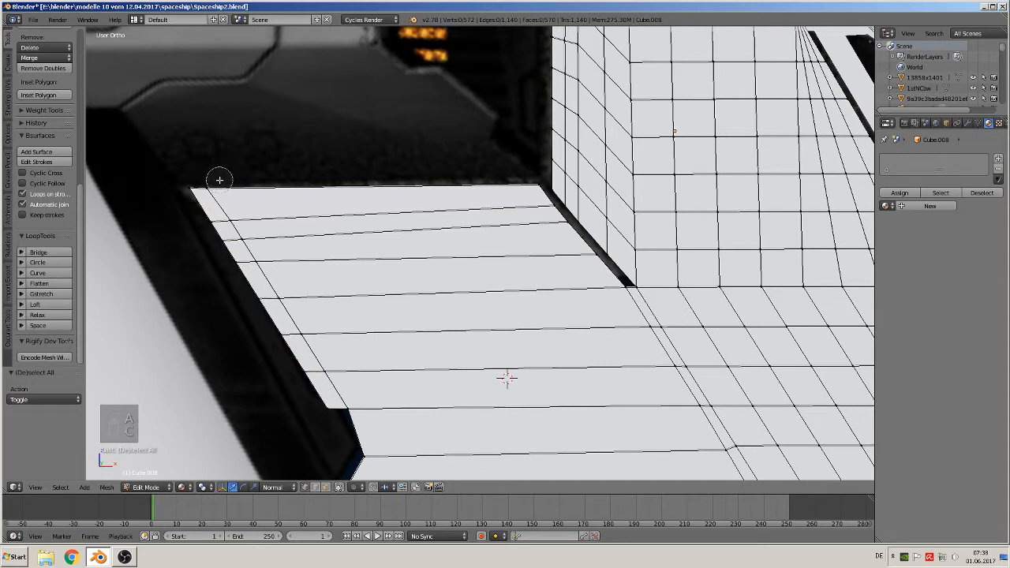
{"action": "mouse_move", "coordinate": [218, 176]}
{"action": "left_mouse_down"}
{"action": "mouse_move", "coordinate": [206, 193]}
{"action": "mouse_move", "coordinate": [321, 344]}
{"action": "mouse_move", "coordinate": [347, 410]}
{"action": "left_mouse_up"}
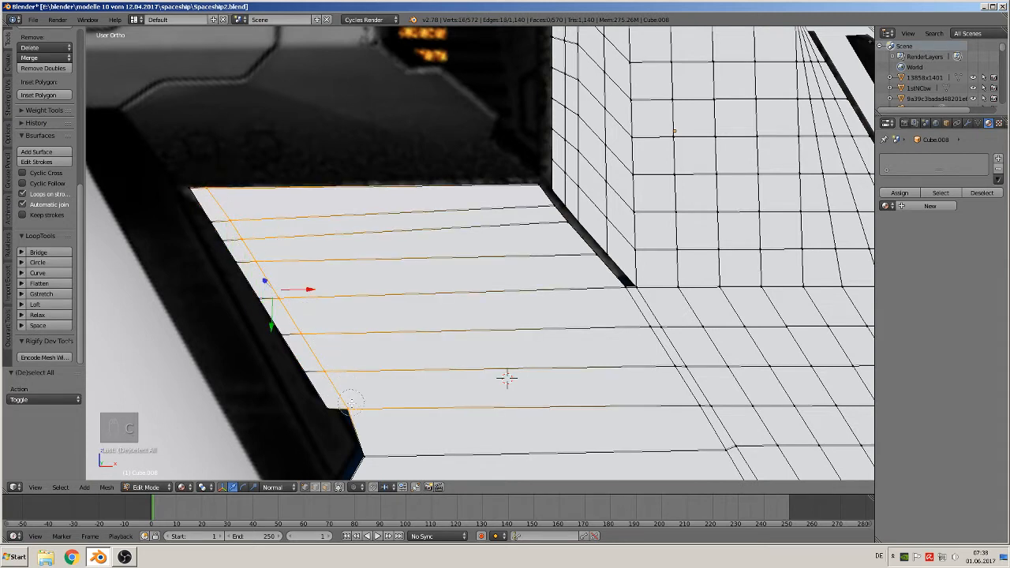
{"action": "right_click", "coordinate": [347, 410]}
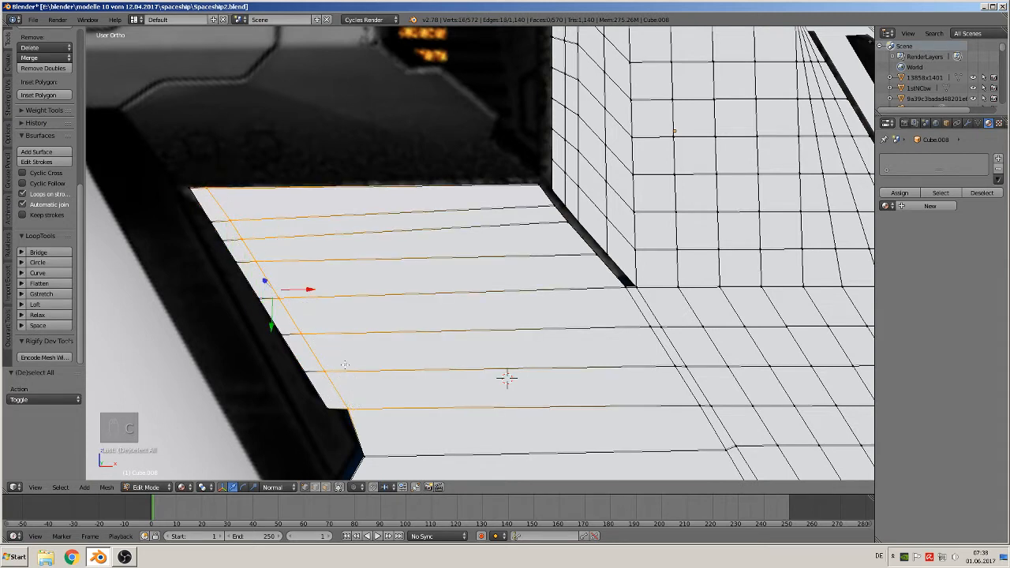
{"action": "left_click", "coordinate": [41, 283]}
Finish editing the wing panel and switch to editing the mesh of the narrow white strip beside it.
{"action": "key", "text": "Tab"}
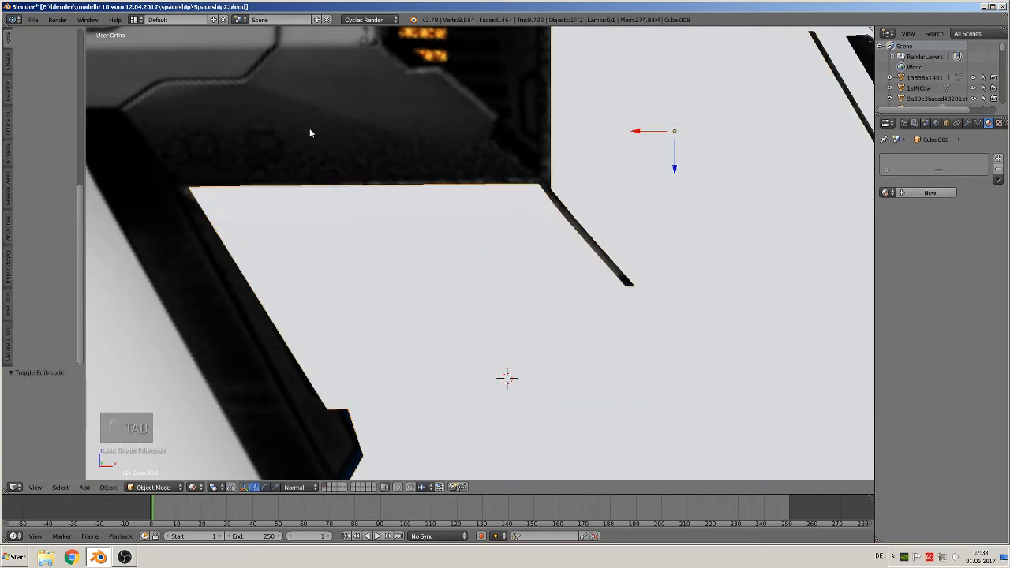
{"action": "scroll", "coordinate": [354, 225], "scroll_direction": "down", "scroll_amount": 5}
{"action": "scroll", "coordinate": [454, 309], "scroll_direction": "down", "scroll_amount": 2}
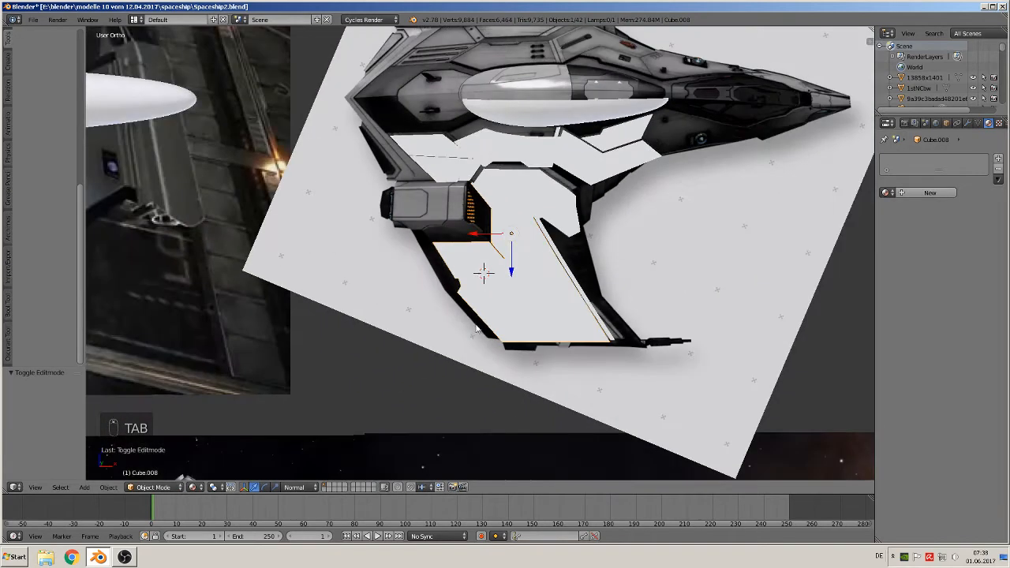
{"action": "middle_click_drag", "start_coordinate": [547, 351], "coordinate": [527, 315], "text": "shift"}
{"action": "scroll", "coordinate": [430, 318], "scroll_direction": "up", "scroll_amount": 4}
{"action": "scroll", "coordinate": [429, 323], "scroll_direction": "up", "scroll_amount": 1}
{"action": "scroll", "coordinate": [524, 323], "scroll_direction": "up", "scroll_amount": 4}
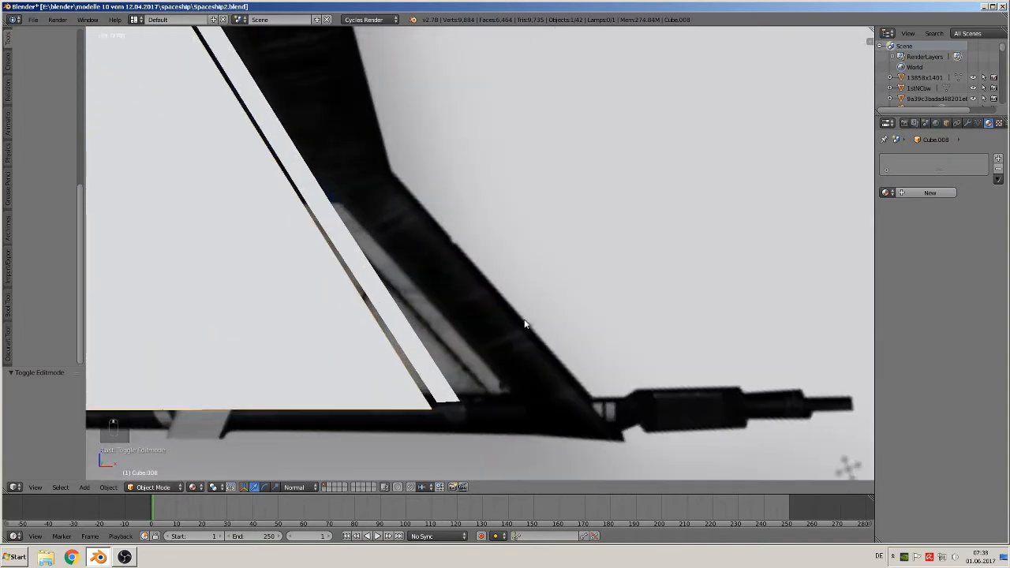
{"action": "key", "text": "Tab"}
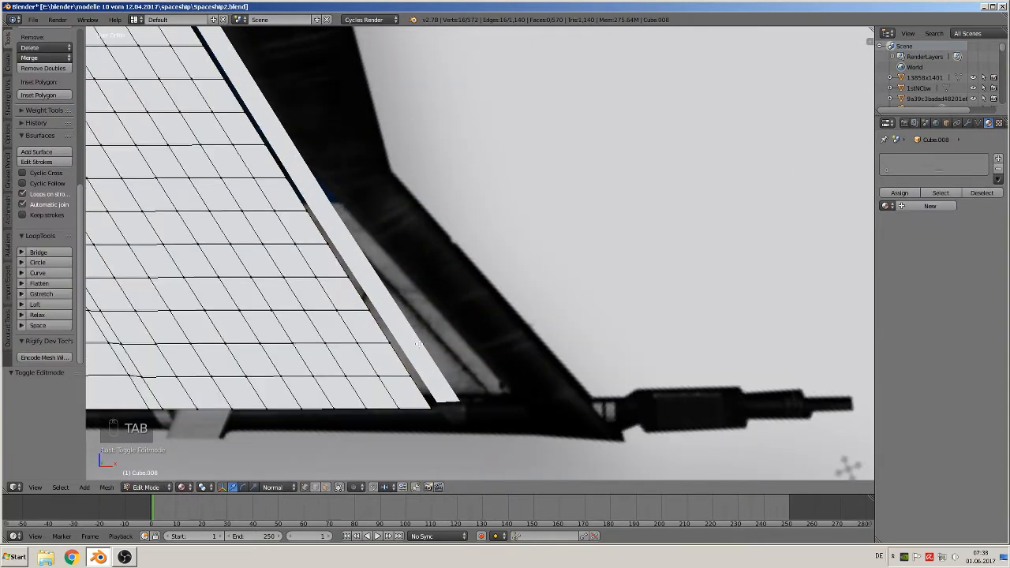
{"action": "key", "text": "Tab"}
{"action": "right_click", "coordinate": [356, 241]}
{"action": "key", "text": "Tab"}
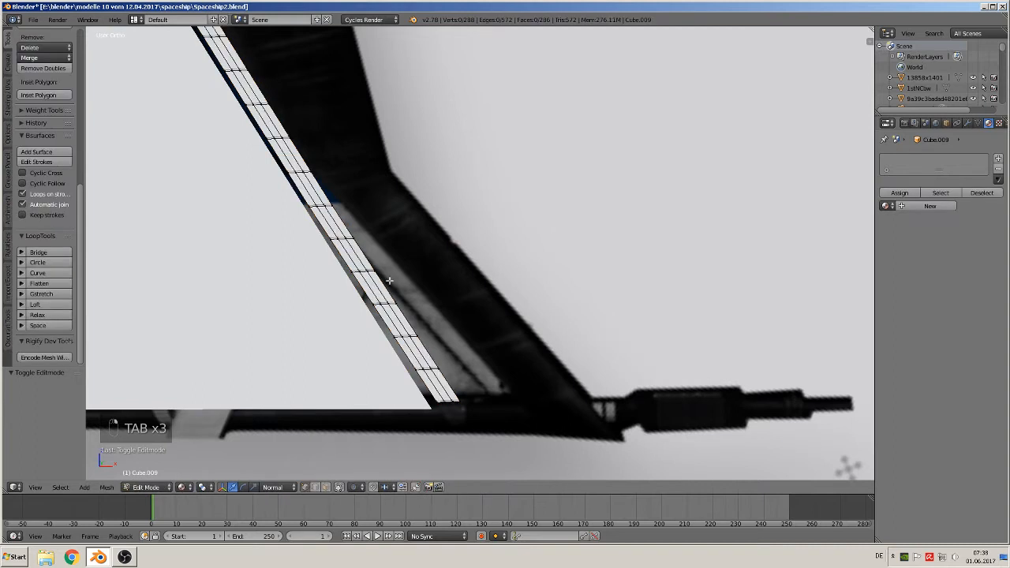
Move the strip's wingtip-end vertices about -0.002 along Z to line up with the main panel's lower edge, and leave mesh editing.
{"action": "key", "text": "c"}
{"action": "key", "text": "c"}
{"action": "left_click", "coordinate": [446, 403]}
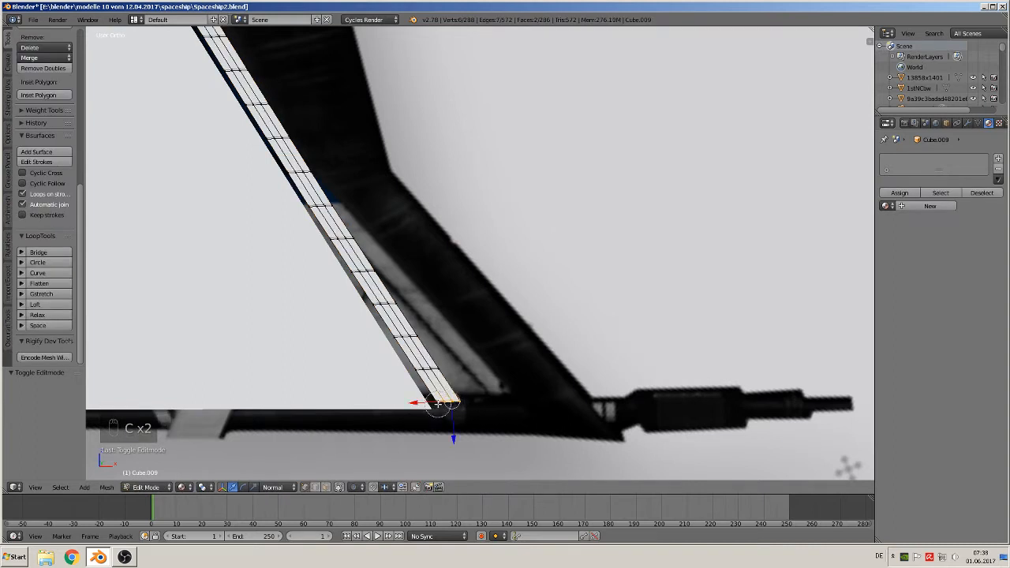
{"action": "left_click_drag", "start_coordinate": [437, 404], "coordinate": [448, 404]}
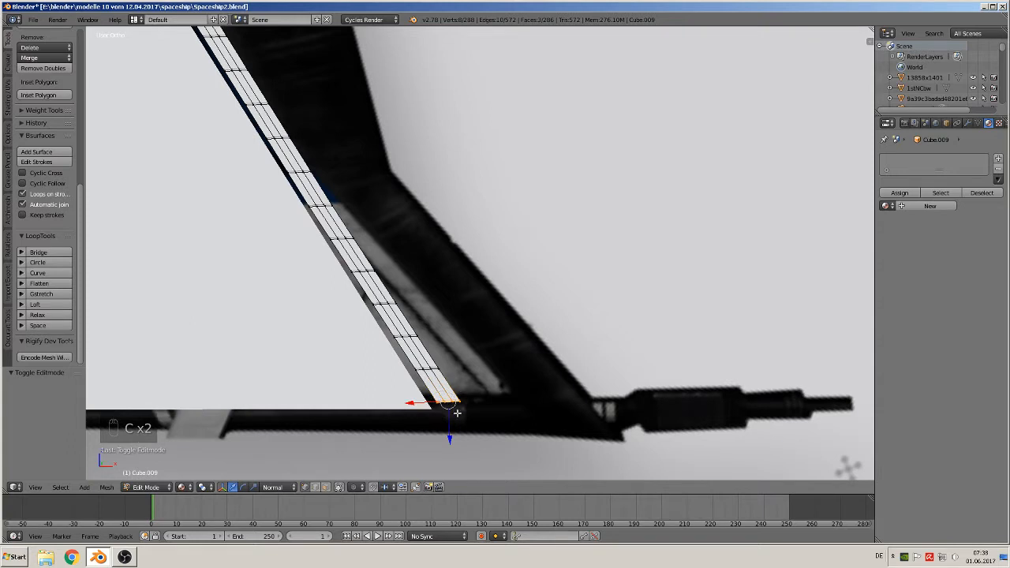
{"action": "key", "text": "ctrl+g"}
{"action": "left_click", "coordinate": [432, 417]}
{"action": "key", "text": "g"}
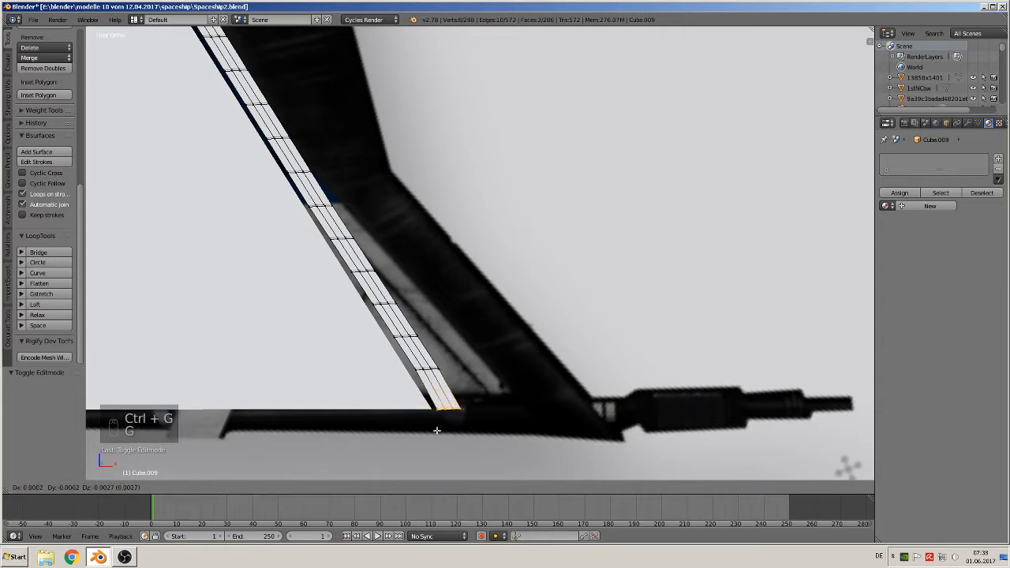
{"action": "left_click", "coordinate": [439, 428]}
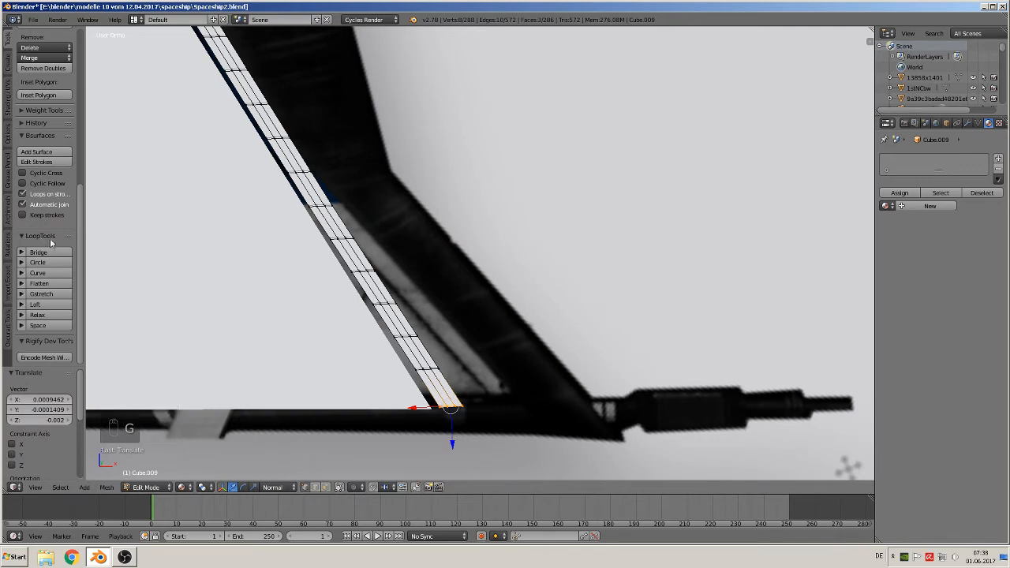
{"action": "key", "text": "Tab"}
Save the Spaceship2.blend file.
{"action": "left_click", "coordinate": [33, 19]}
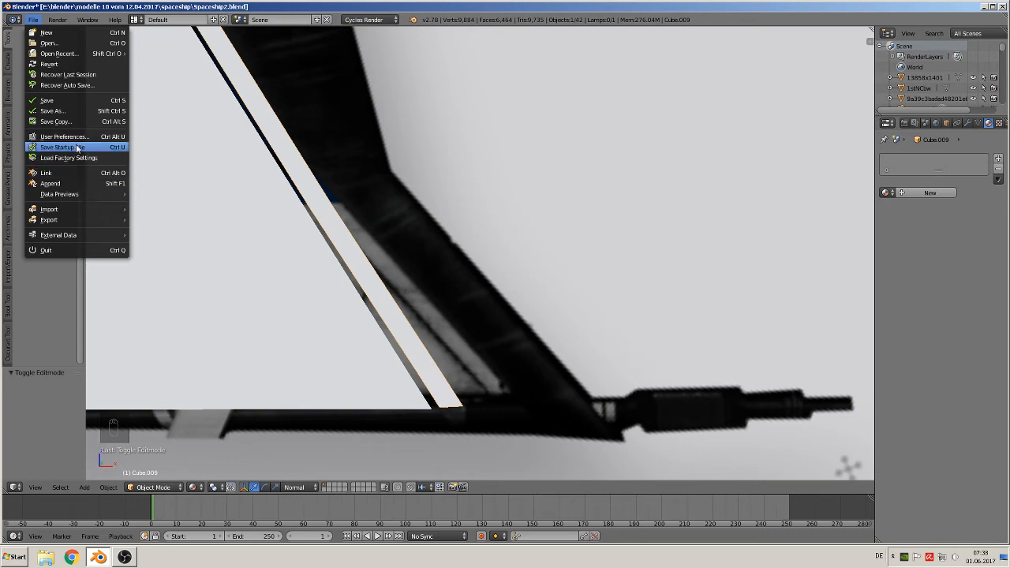
{"action": "scroll", "coordinate": [269, 247], "scroll_direction": "down", "scroll_amount": 8}
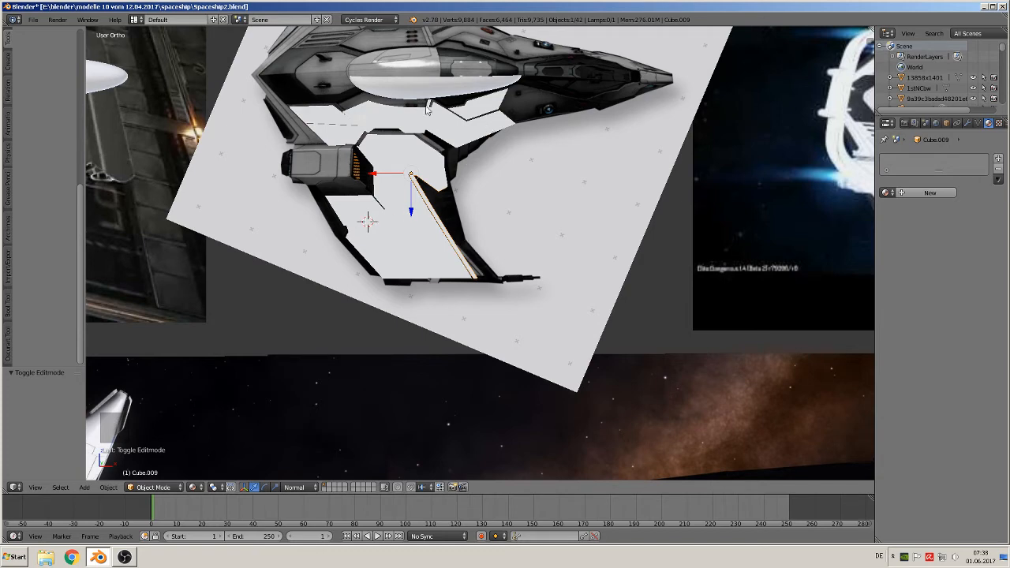
{"action": "left_click", "coordinate": [36, 21]}
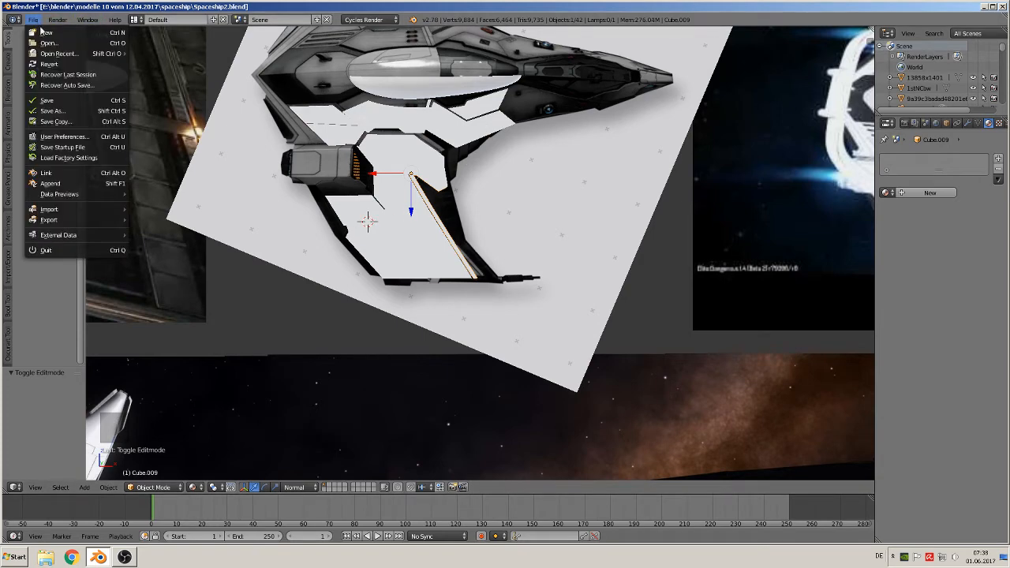
{"action": "left_click", "coordinate": [61, 98]}
Examine the top-view ship references and the close-up reference of the white hull panels beside the cockpit.
{"action": "scroll", "coordinate": [398, 103], "scroll_direction": "up", "scroll_amount": 2}
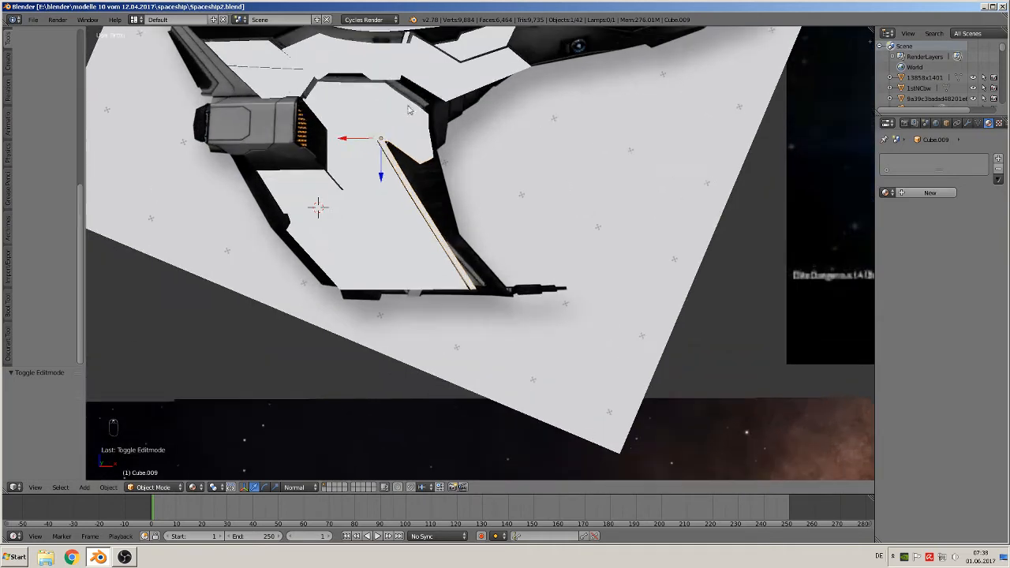
{"action": "scroll", "coordinate": [368, 104], "scroll_direction": "down", "scroll_amount": 2}
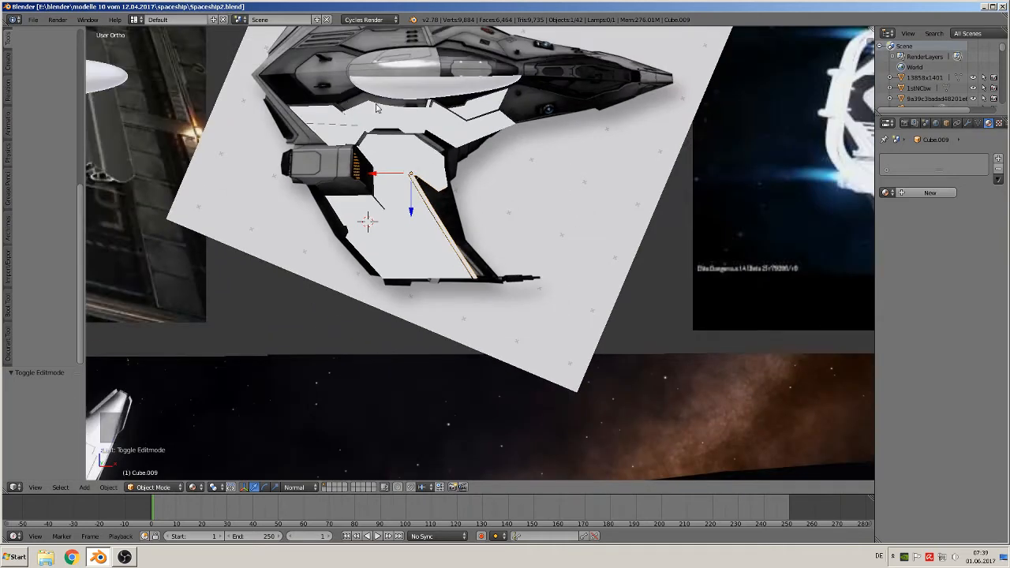
{"action": "scroll", "coordinate": [618, 130], "scroll_direction": "up", "scroll_amount": 4}
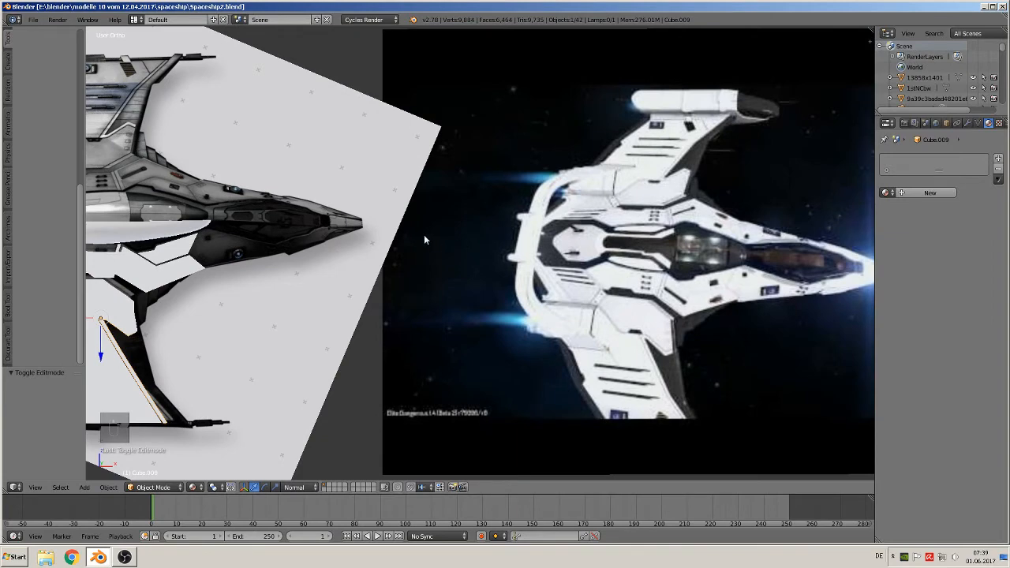
{"action": "scroll", "coordinate": [498, 227], "scroll_direction": "up", "scroll_amount": 4}
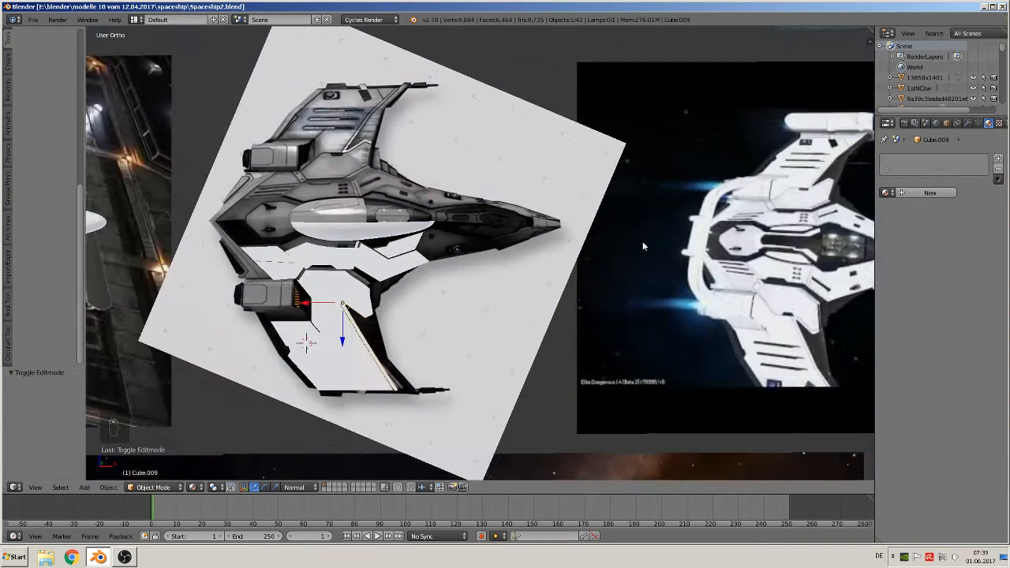
{"action": "scroll", "coordinate": [474, 268], "scroll_direction": "down", "scroll_amount": 6}
{"action": "middle_click_drag", "start_coordinate": [435, 278], "coordinate": [345, 398], "text": "shift"}
{"action": "middle_click_drag", "start_coordinate": [612, 181], "coordinate": [501, 367], "text": "shift"}
{"action": "scroll", "coordinate": [544, 315], "scroll_direction": "up", "scroll_amount": 7}
{"action": "scroll", "coordinate": [592, 347], "scroll_direction": "up", "scroll_amount": 3}
{"action": "middle_click_drag", "start_coordinate": [623, 404], "coordinate": [554, 175], "text": "shift"}
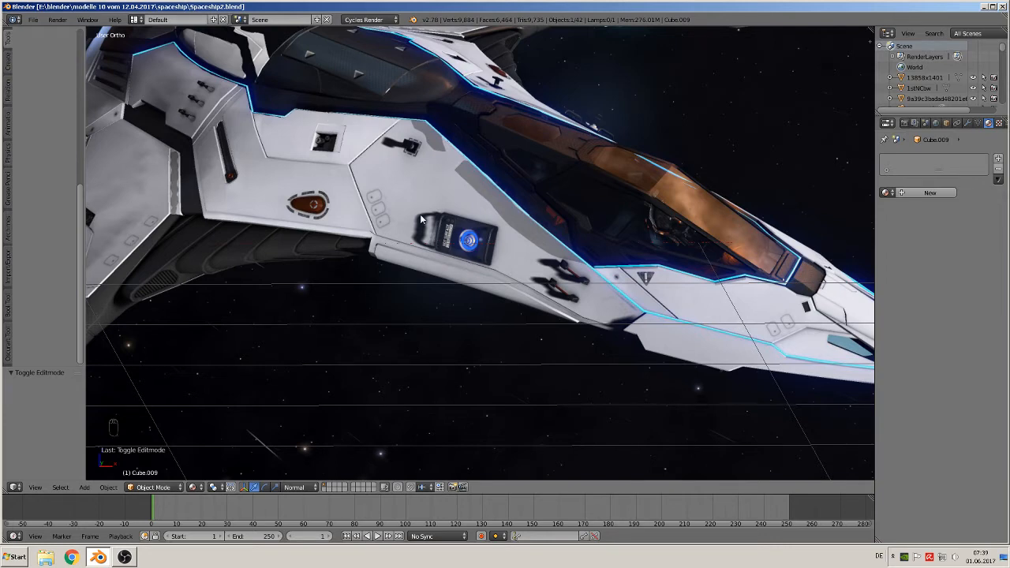
Add a cube at the hull seam corner in the close-up reference and scale it down to about 0.019.
{"action": "left_click", "coordinate": [365, 169]}
{"action": "left_click", "coordinate": [99, 488]}
{"action": "mouse_move", "coordinate": [92, 488]}
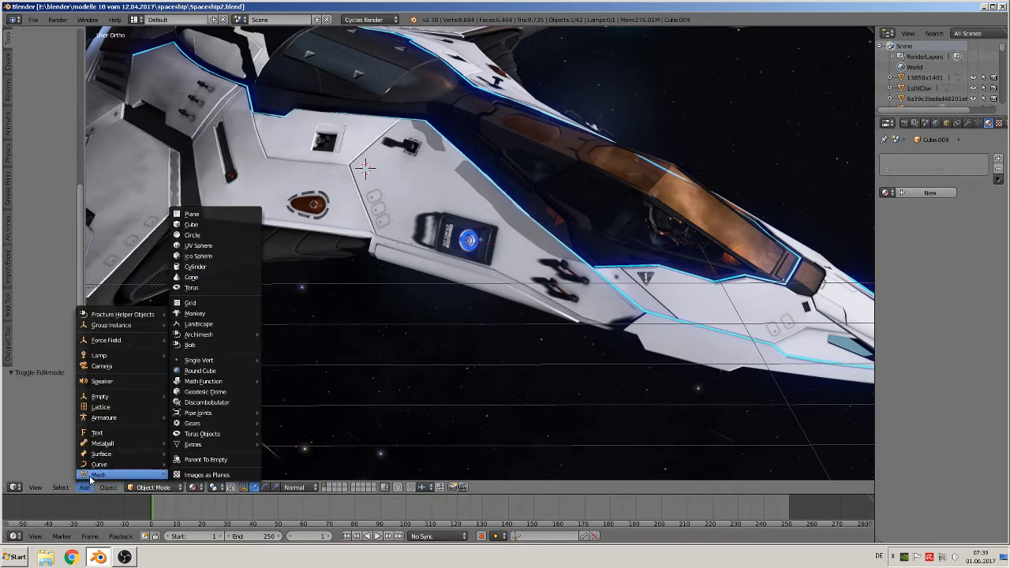
{"action": "left_click", "coordinate": [209, 226]}
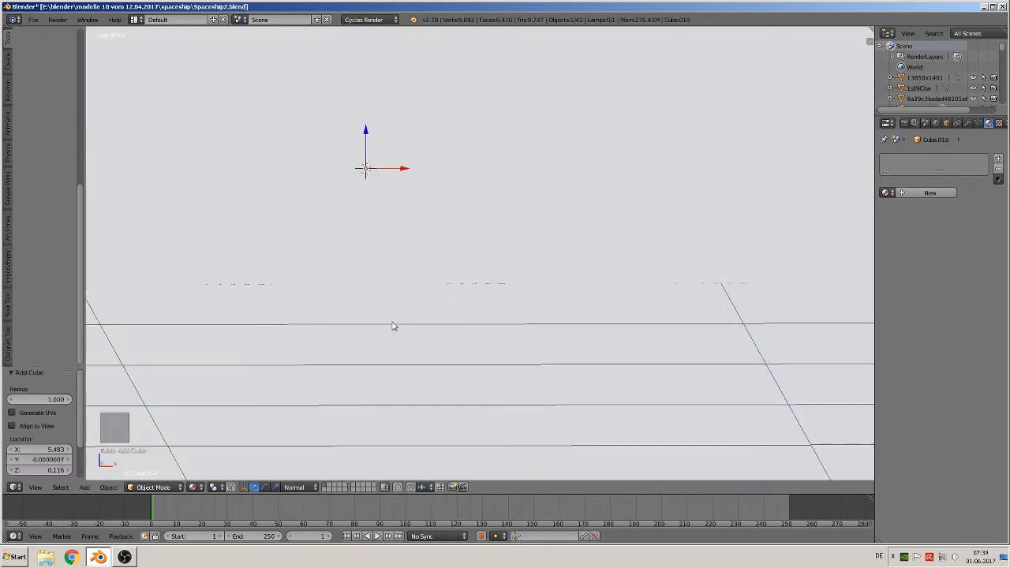
{"action": "key", "text": "s"}
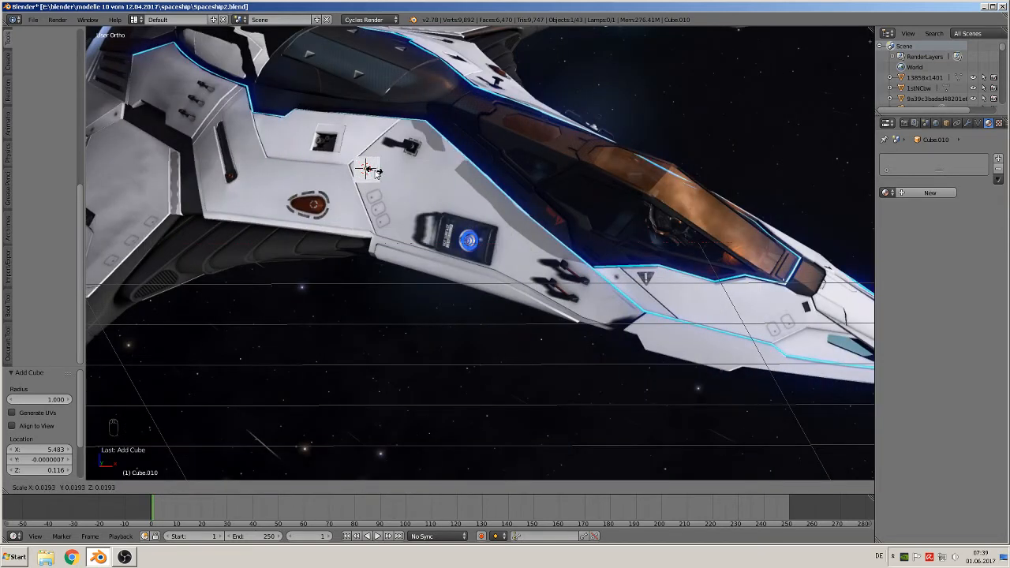
{"action": "left_click", "coordinate": [367, 169]}
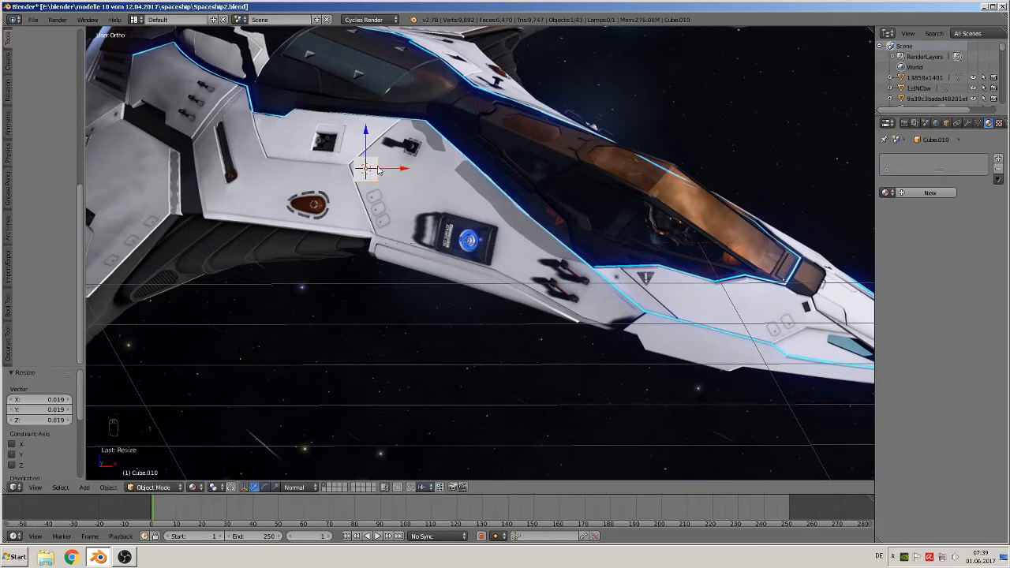
Align the small cube with the hull panel's seam corner and stretch it along X by about 1.428.
{"action": "key", "text": "g"}
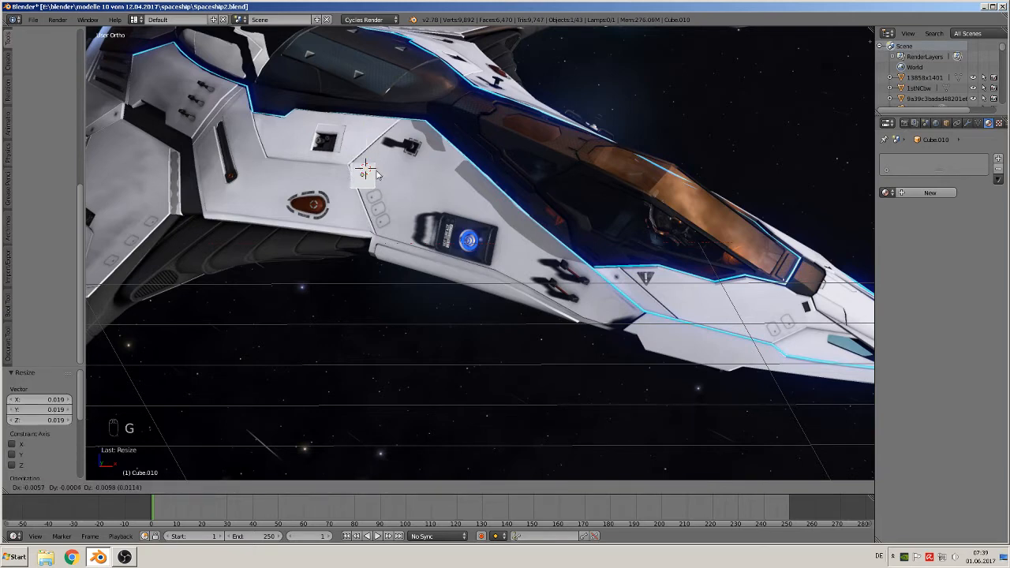
{"action": "left_click", "coordinate": [377, 174]}
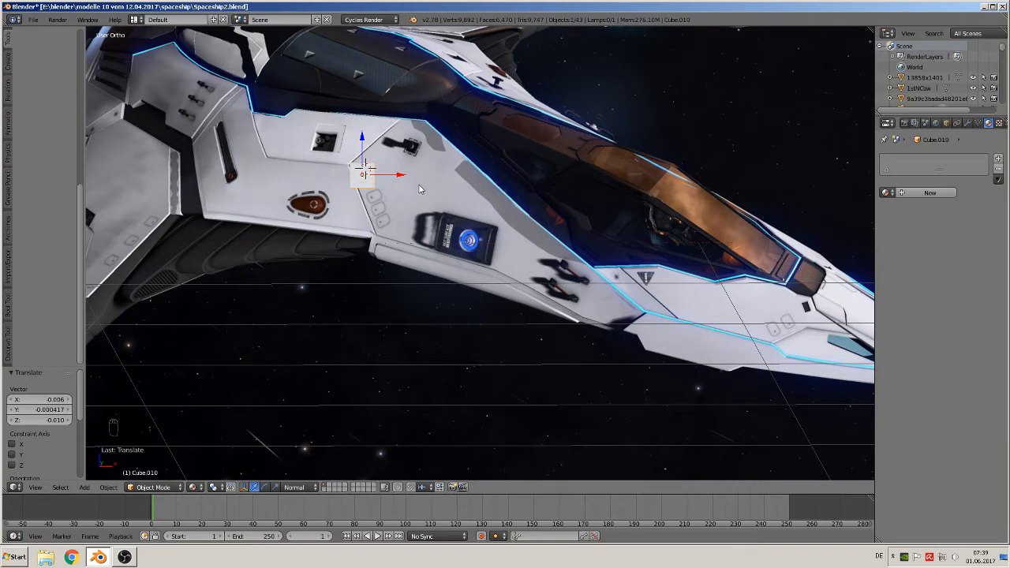
{"action": "key", "text": "s"}
{"action": "left_click", "coordinate": [446, 190]}
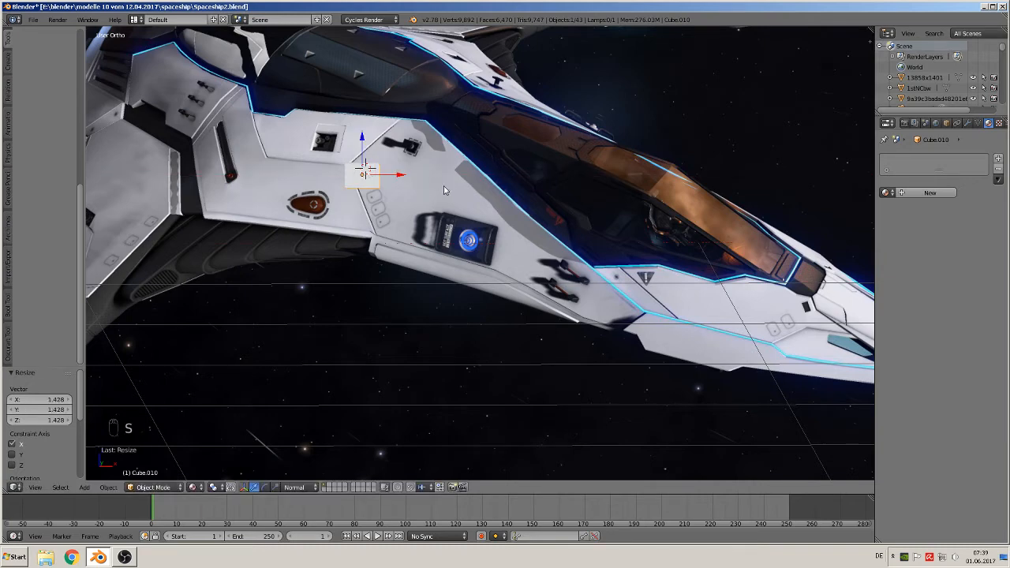
{"action": "left_click_drag", "start_coordinate": [396, 180], "coordinate": [402, 179]}
{"action": "left_click_drag", "start_coordinate": [368, 133], "coordinate": [373, 132]}
Edit the cube's mesh in front view and move its lower-left corner to the seam's lower end, about 0.041 in X and -0.073 in Z.
{"action": "scroll", "coordinate": [552, 218], "scroll_direction": "up", "scroll_amount": 5}
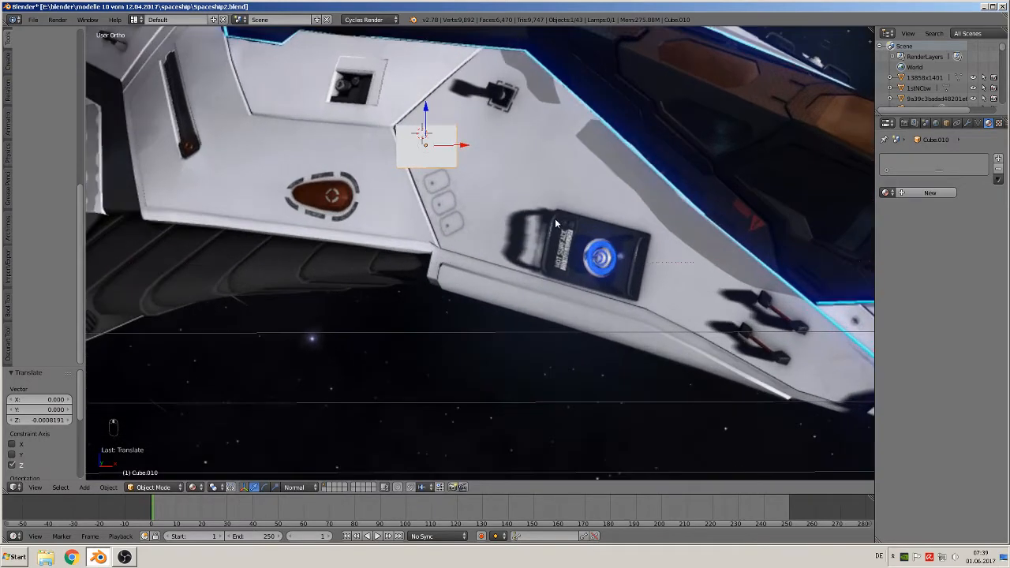
{"action": "key", "text": "Tab"}
{"action": "key", "text": "a"}
{"action": "key", "text": "a"}
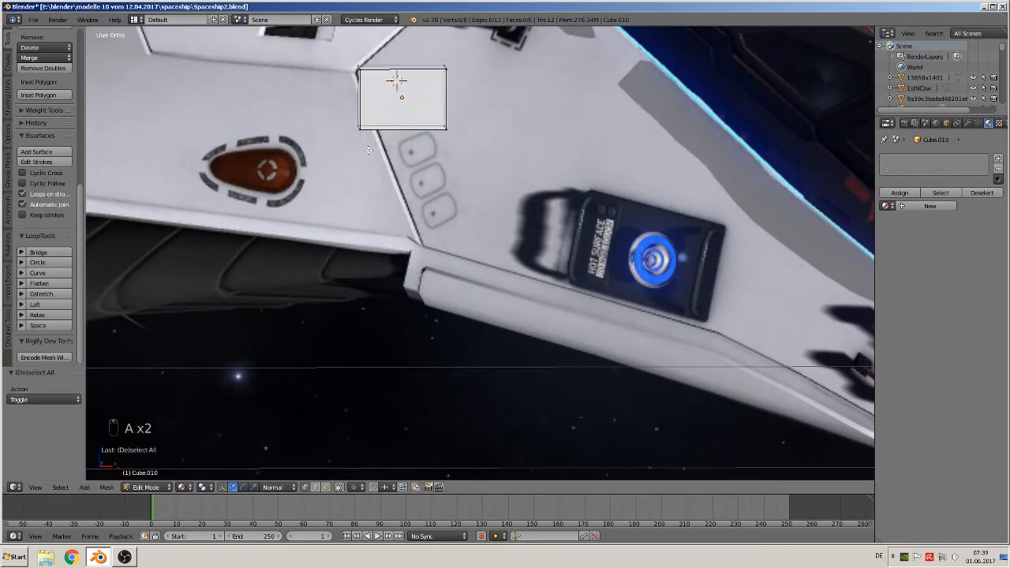
{"action": "key", "text": "KP_1"}
{"action": "key", "text": "KP_2"}
{"action": "key", "text": "KP_1"}
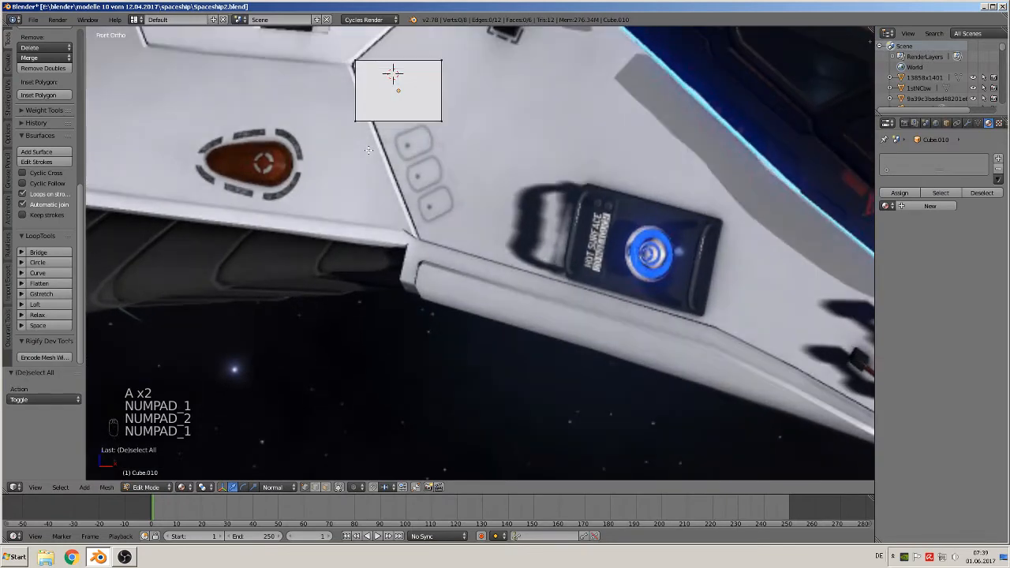
{"action": "key", "text": "c"}
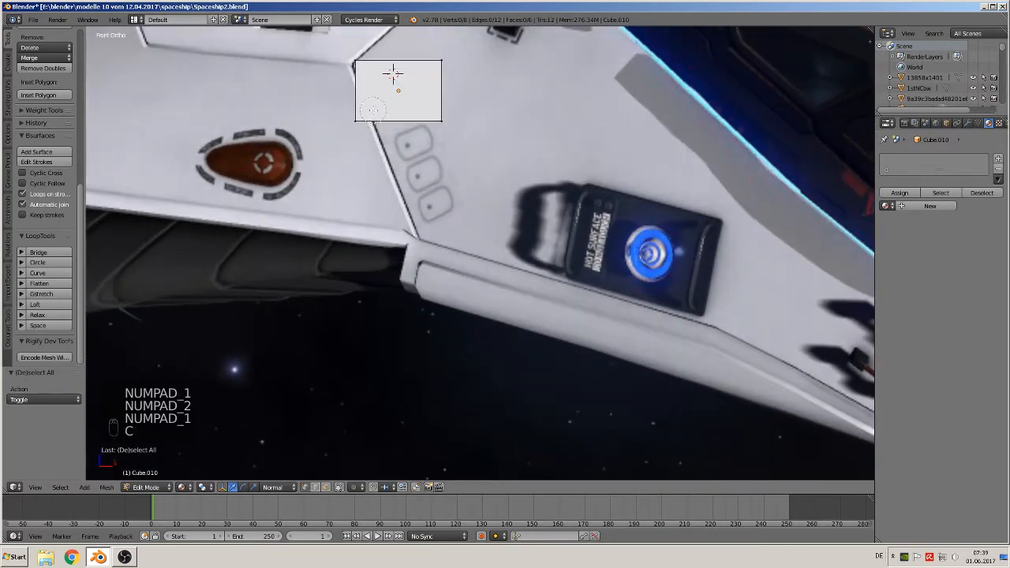
{"action": "left_click", "coordinate": [359, 120]}
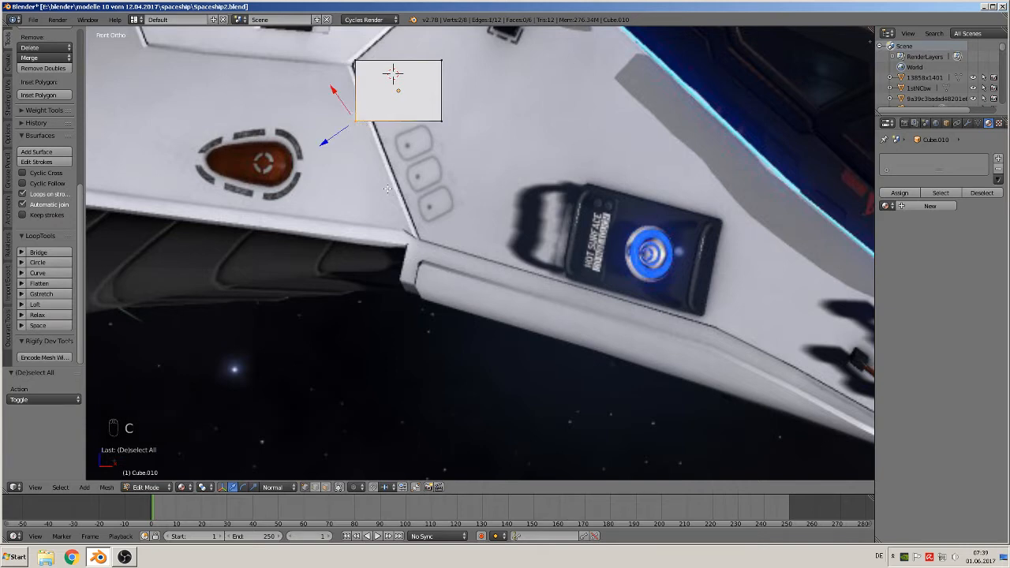
{"action": "key", "text": "g"}
{"action": "left_click", "coordinate": [453, 305]}
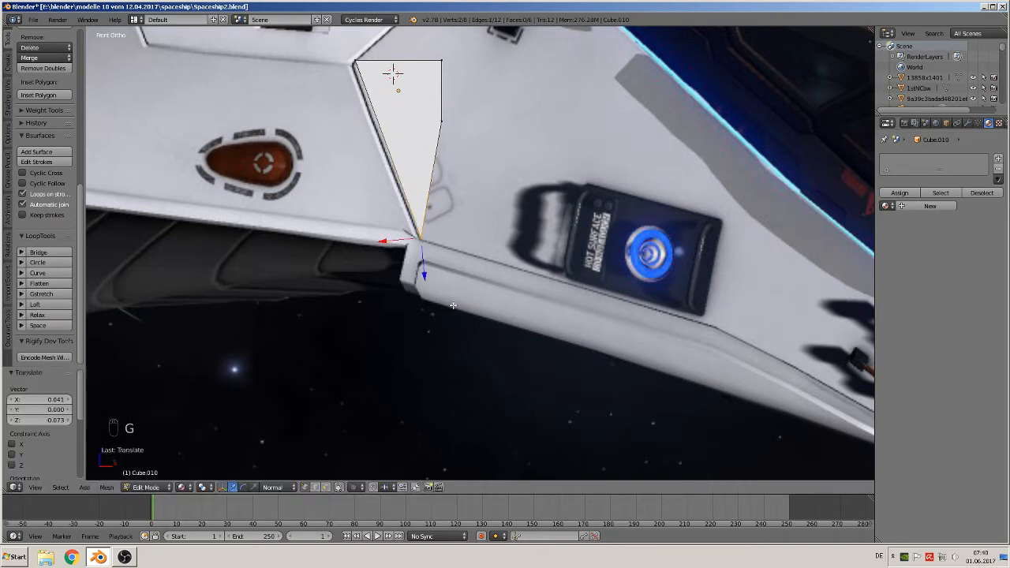
Move the cube's lower-right corner down onto the hull panel's lower edge, about 0.005 in X and -0.079 in Z.
{"action": "key", "text": "a"}
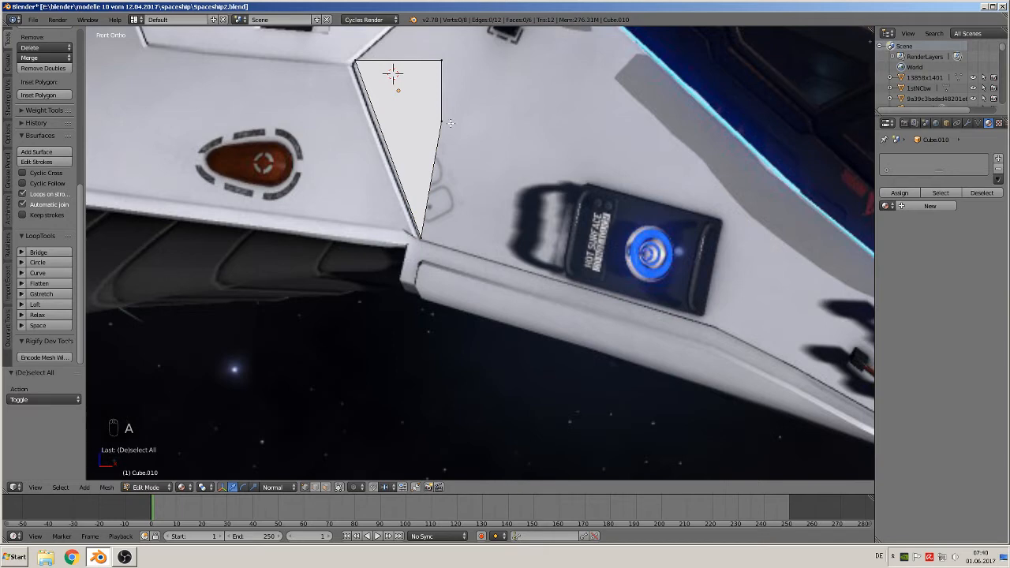
{"action": "key", "text": "c"}
{"action": "left_click", "coordinate": [446, 124]}
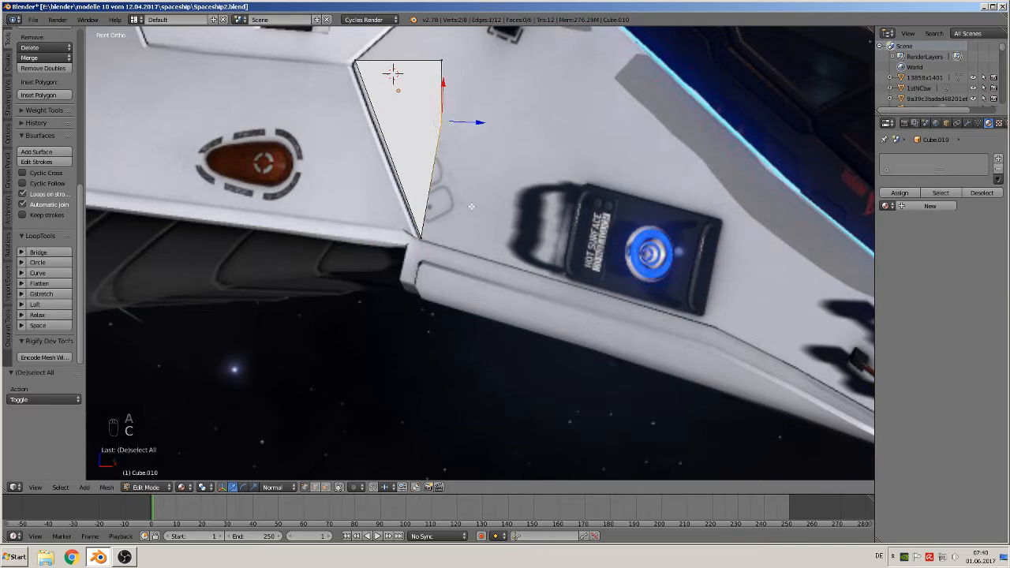
{"action": "key", "text": "g"}
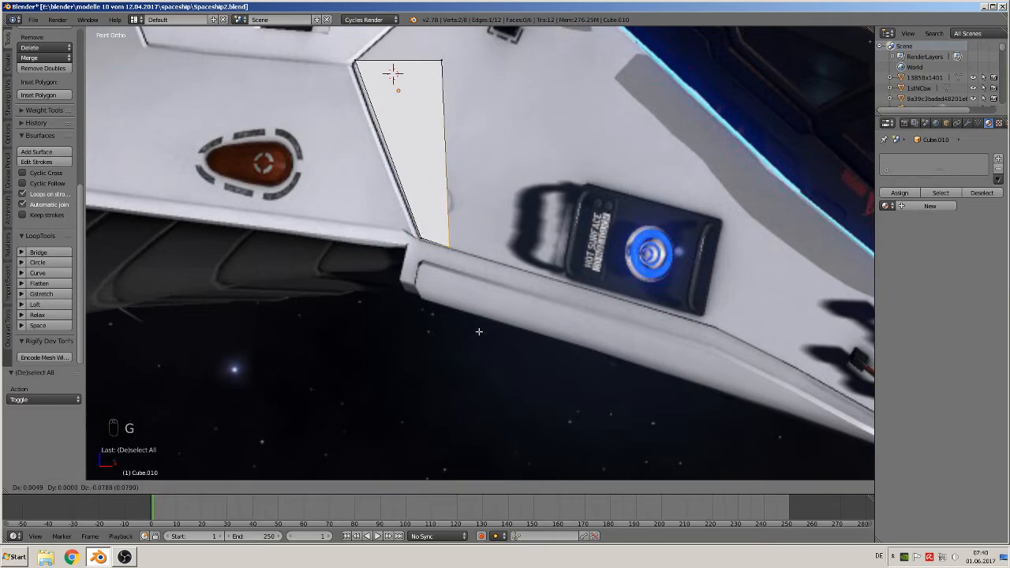
{"action": "left_click", "coordinate": [479, 331]}
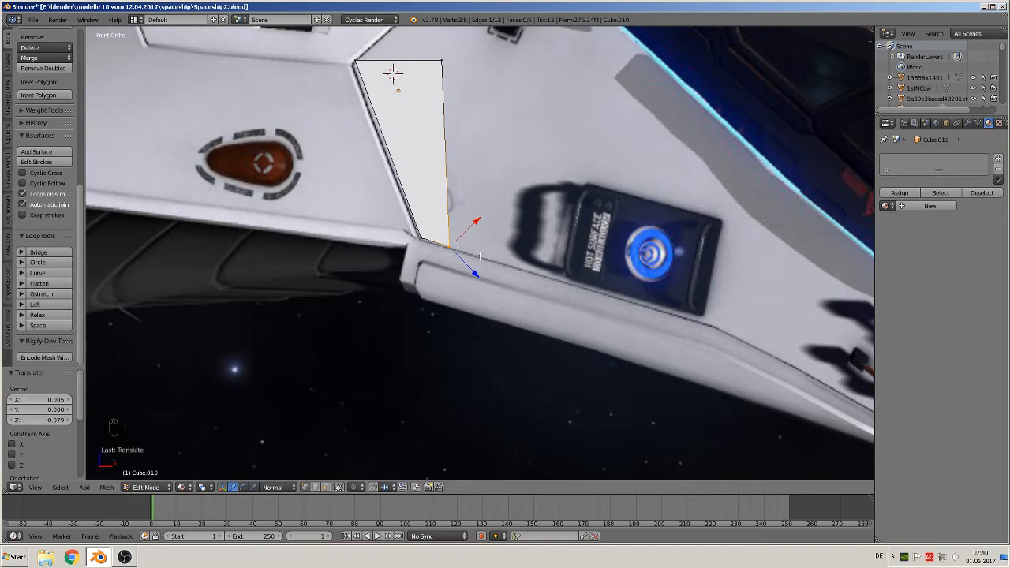
Move the cube's upper-left corner about 0.004 down in Z onto the bend of the panel seam.
{"action": "scroll", "coordinate": [501, 199], "scroll_direction": "up", "scroll_amount": 1, "text": "shift"}
{"action": "middle_click_drag", "start_coordinate": [500, 199], "coordinate": [452, 270], "text": "shift"}
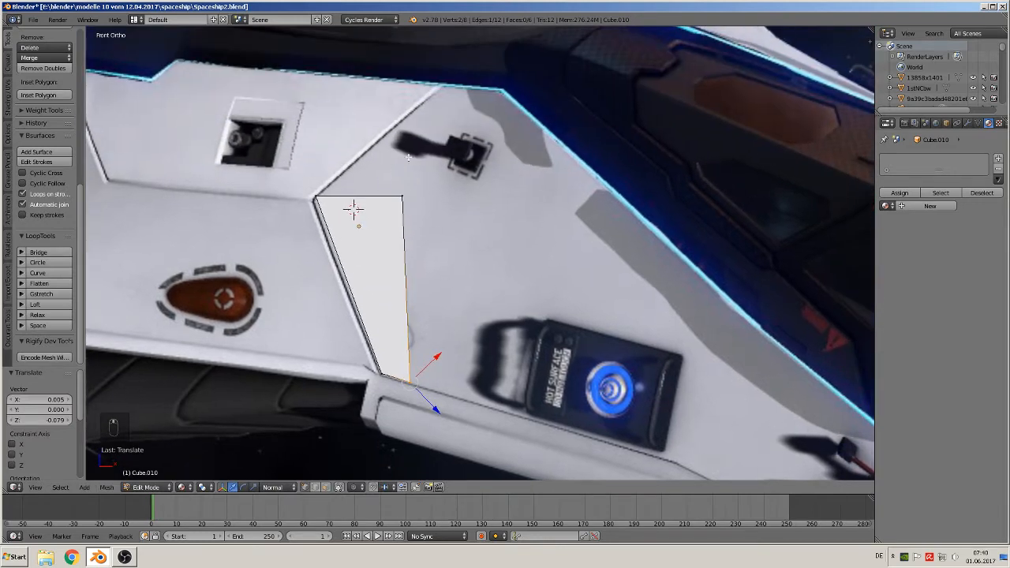
{"action": "key", "text": "a"}
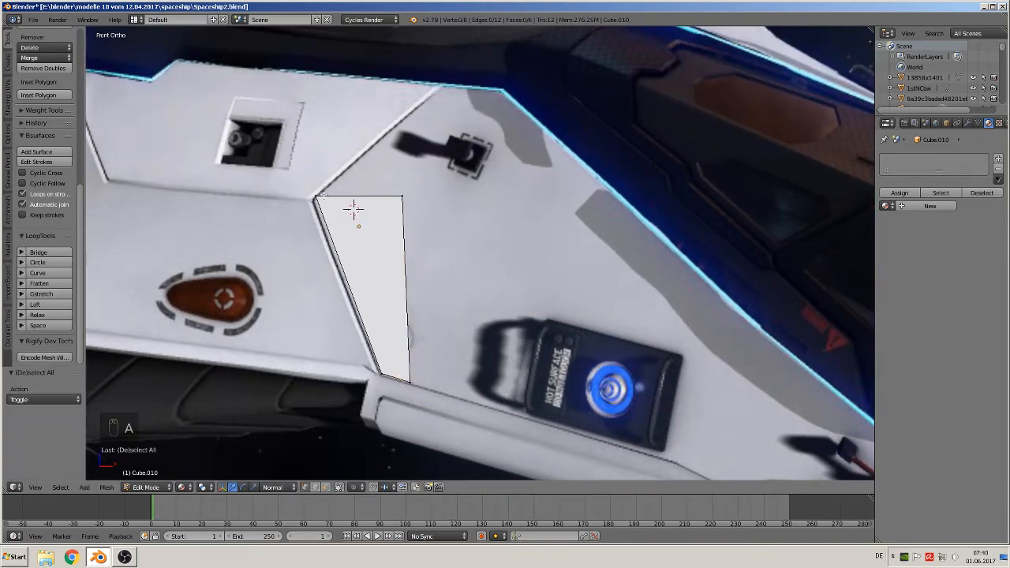
{"action": "key", "text": "c"}
{"action": "left_click", "coordinate": [317, 198]}
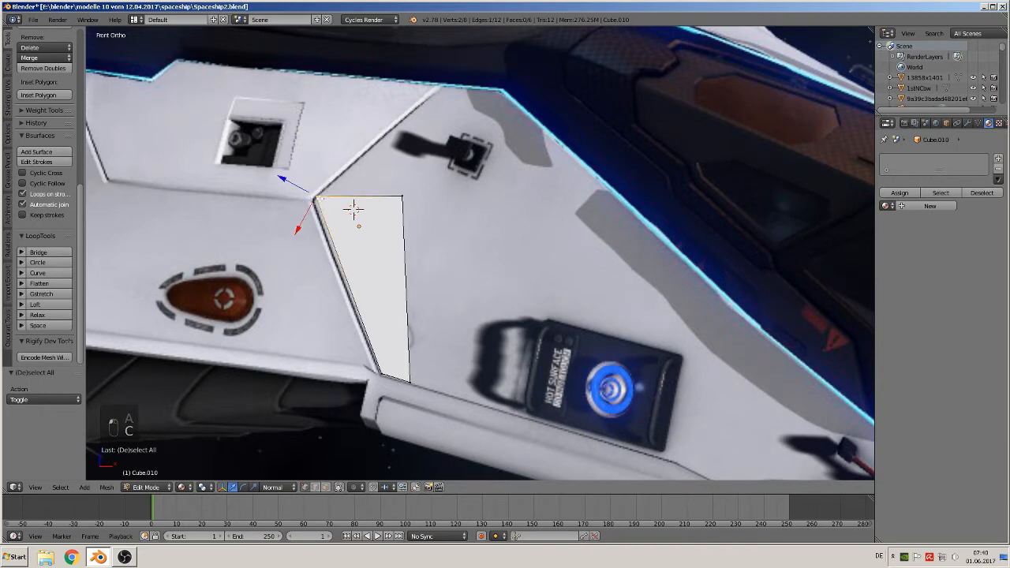
{"action": "key", "text": "g"}
{"action": "left_click", "coordinate": [354, 209]}
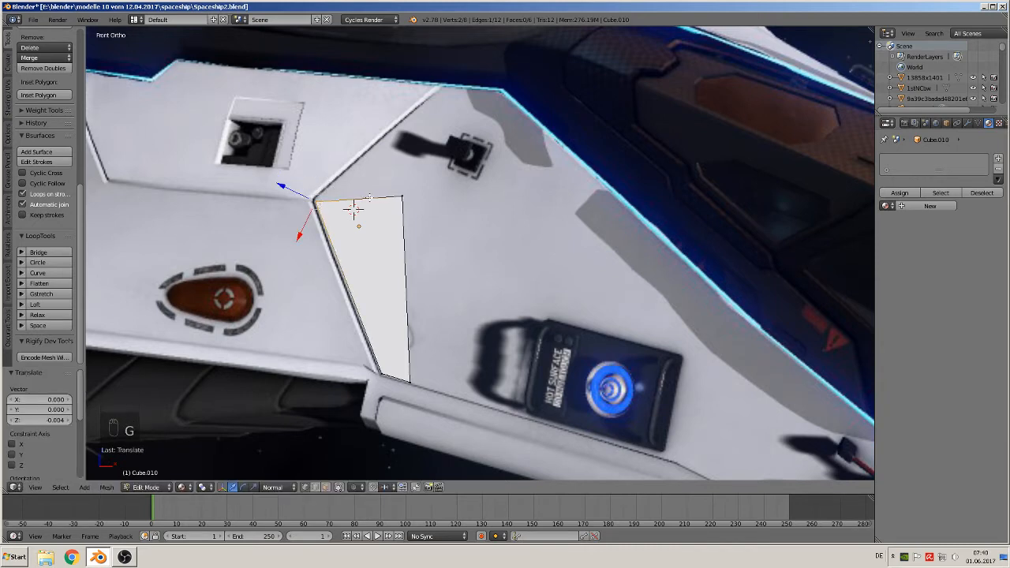
Select the top face of the panel piece and extrude it upward by about 0.072.
{"action": "key", "text": "a"}
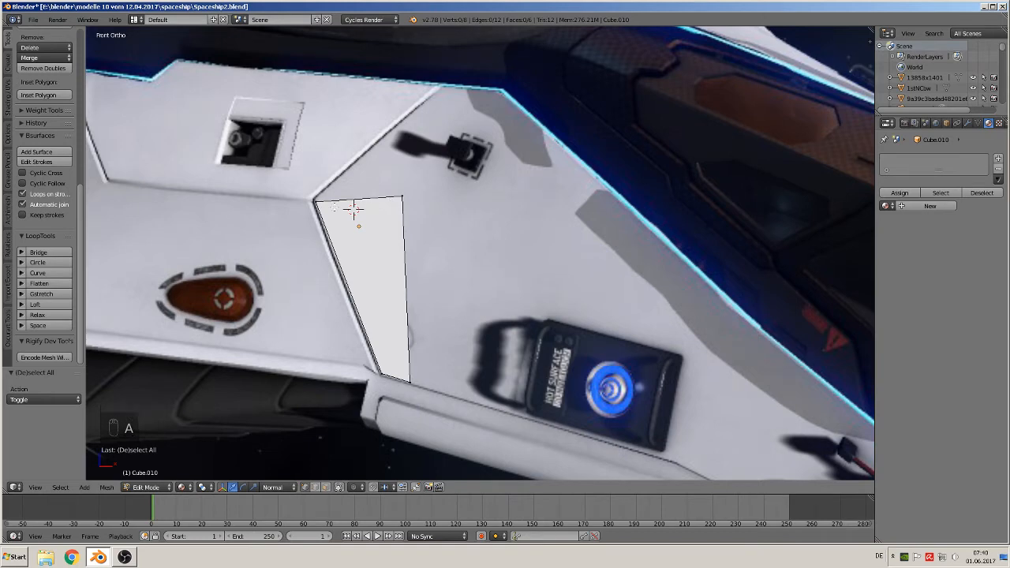
{"action": "key", "text": "c"}
{"action": "left_click_drag", "start_coordinate": [324, 200], "coordinate": [418, 196]}
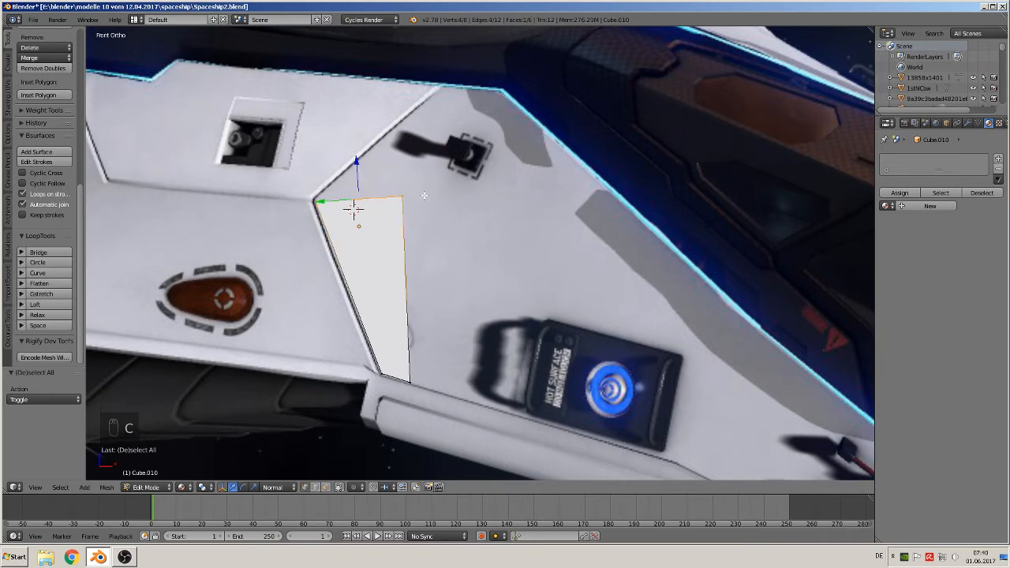
{"action": "key", "text": "e"}
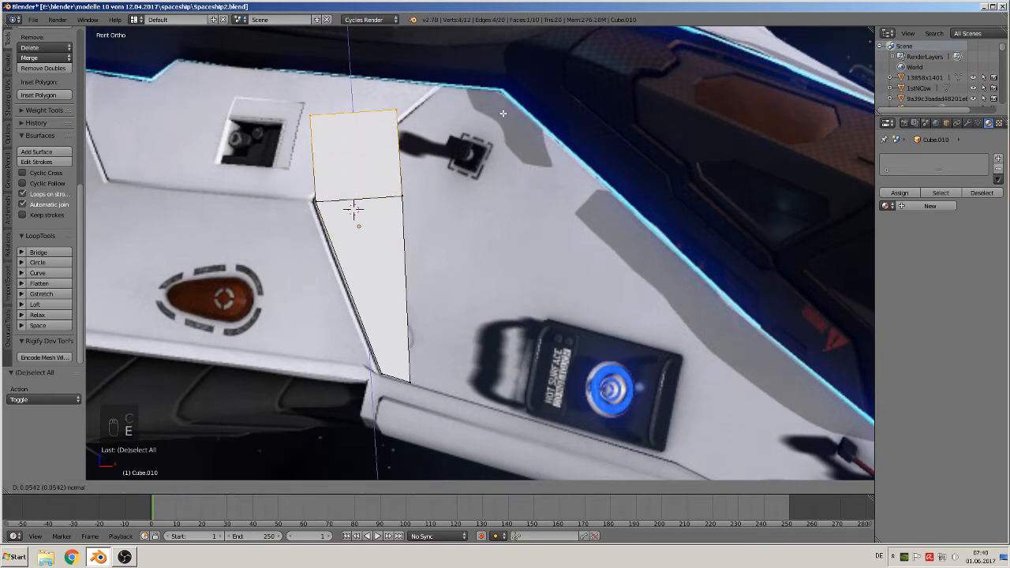
{"action": "left_click", "coordinate": [390, 98]}
Shift the extruded top face along the diagonal seam to the blue hull edge, about -0.087 in Y and -0.007 in Z in normal orientation.
{"action": "key", "text": "g"}
{"action": "key", "text": "y"}
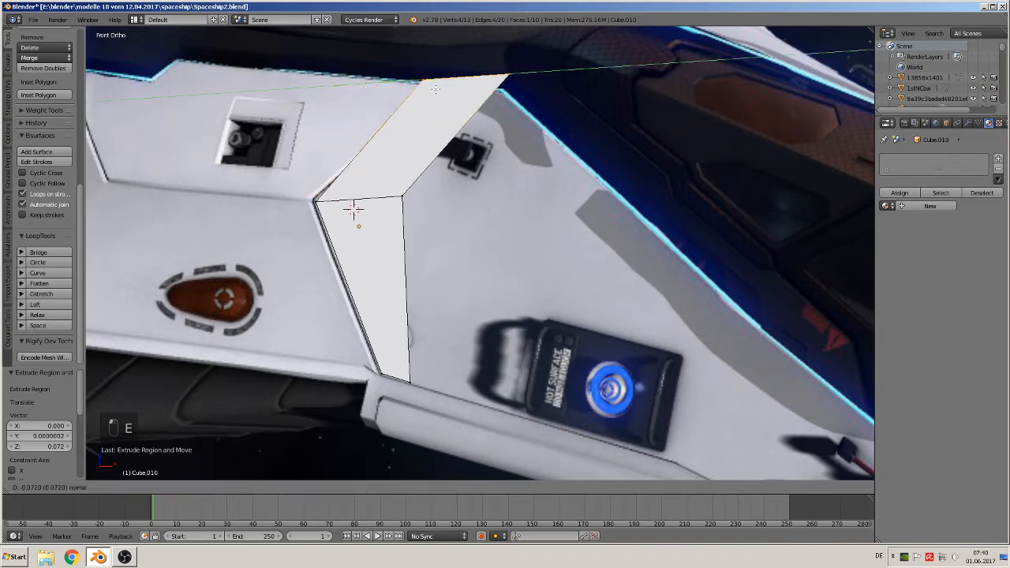
{"action": "left_click", "coordinate": [469, 54]}
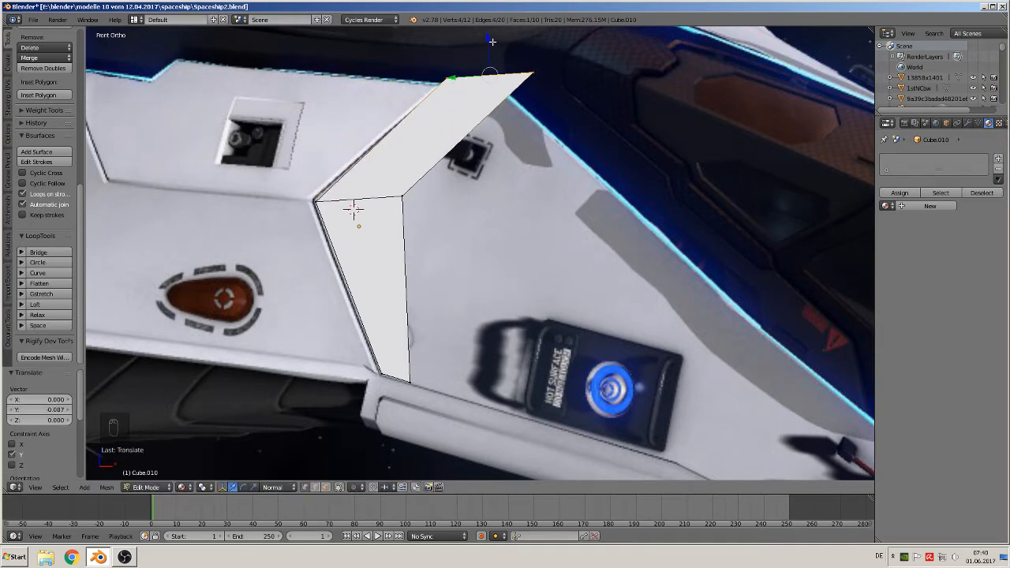
{"action": "key", "text": "g"}
{"action": "key", "text": "z"}
{"action": "key", "text": "z"}
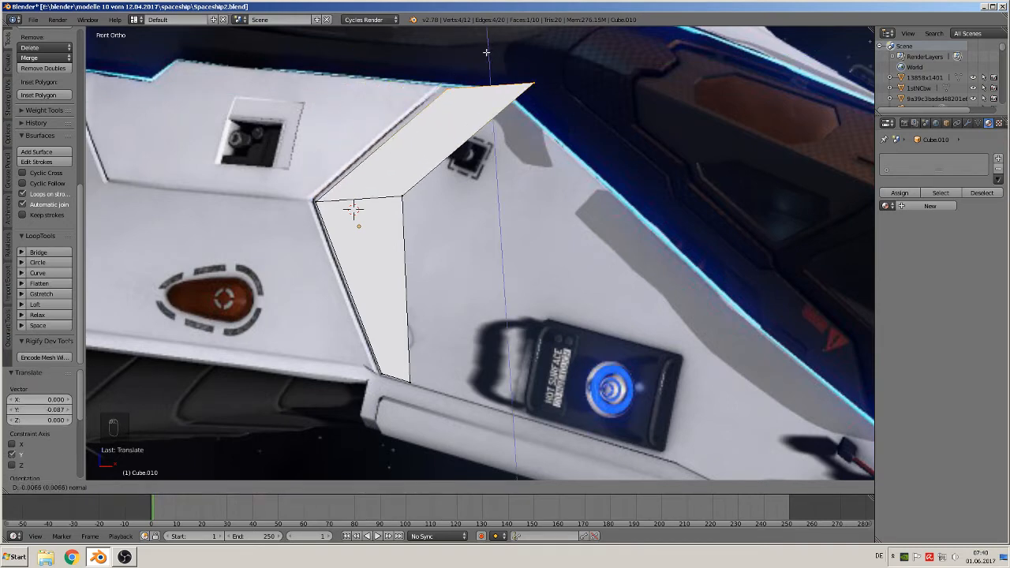
{"action": "left_click", "coordinate": [485, 52]}
{"action": "key", "text": "g"}
{"action": "key", "text": "y"}
{"action": "key", "text": "y"}
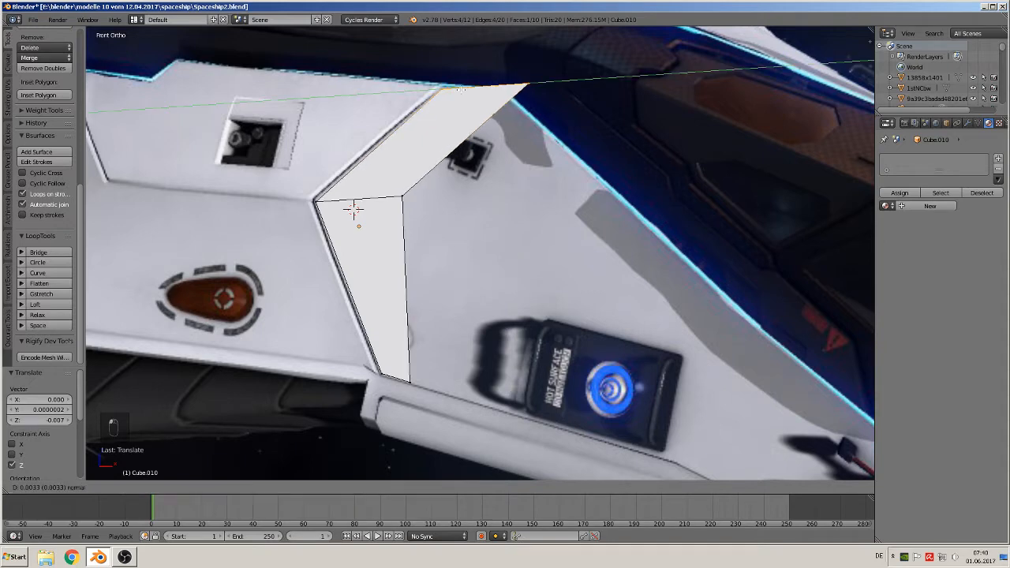
{"action": "left_click", "coordinate": [461, 90]}
Fine-tune both corners at the panel's bend, fitting the outer one to the seam and moving the inner one about -0.002 in X and -0.003 in Z.
{"action": "key", "text": "a"}
{"action": "key", "text": "c"}
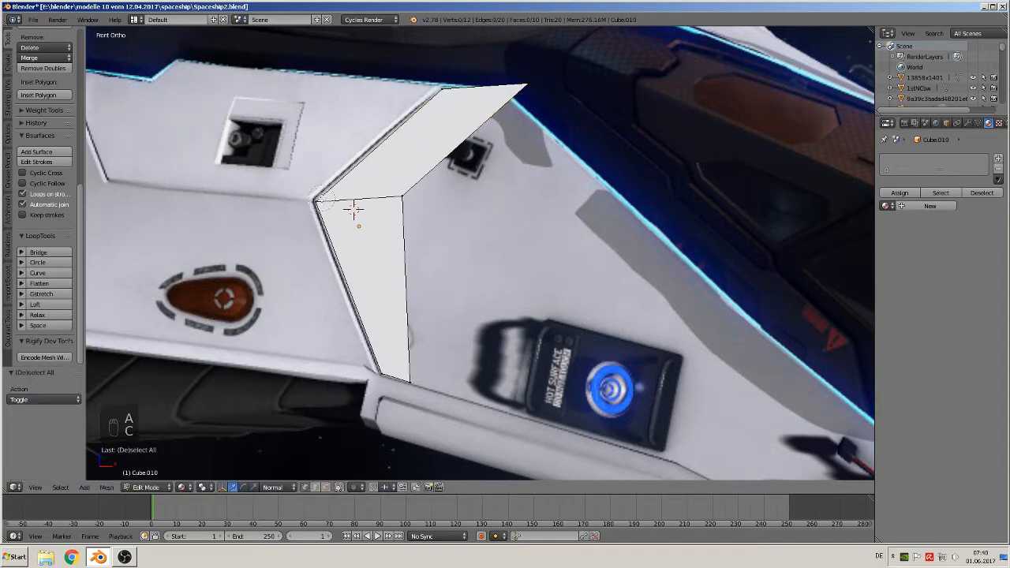
{"action": "left_click", "coordinate": [318, 200]}
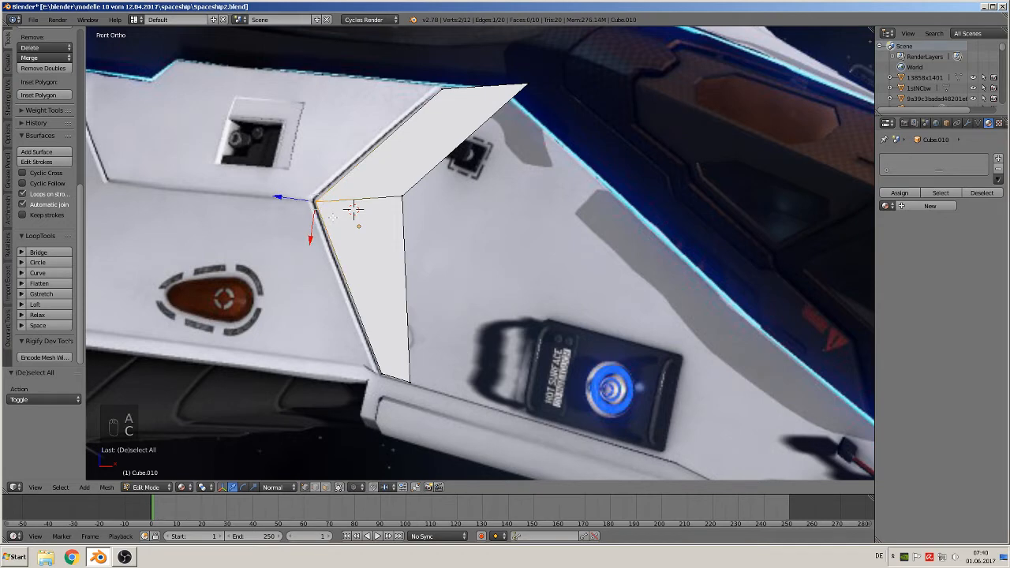
{"action": "key", "text": "g"}
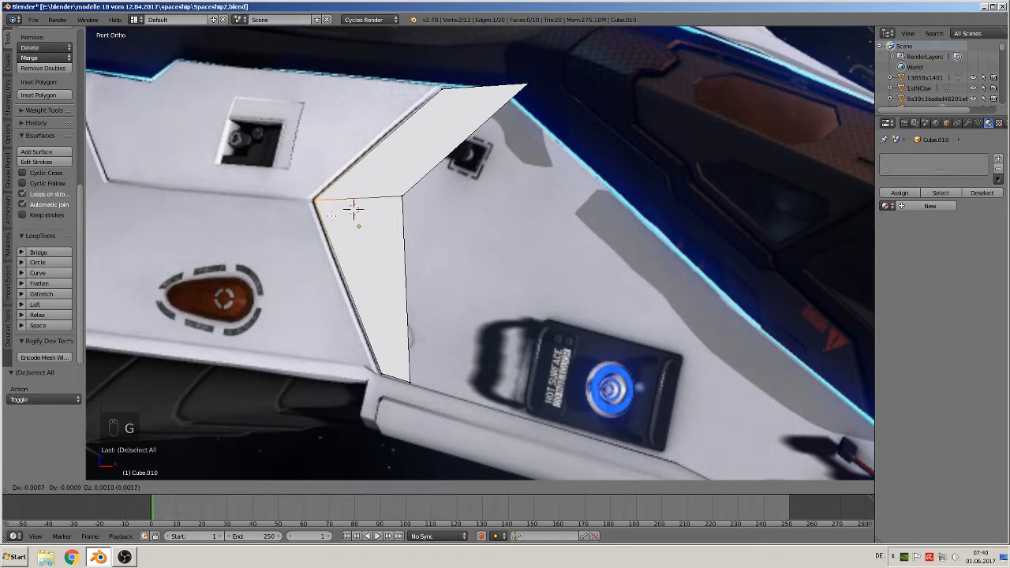
{"action": "right_click", "coordinate": [331, 215]}
{"action": "key", "text": "a"}
{"action": "key", "text": "c"}
{"action": "left_click", "coordinate": [398, 199]}
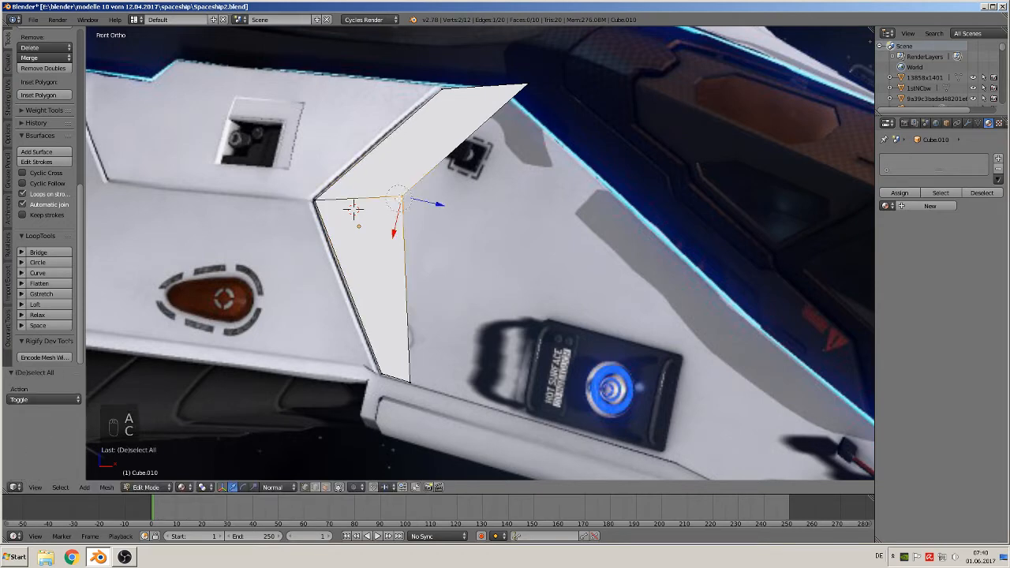
{"action": "key", "text": "g"}
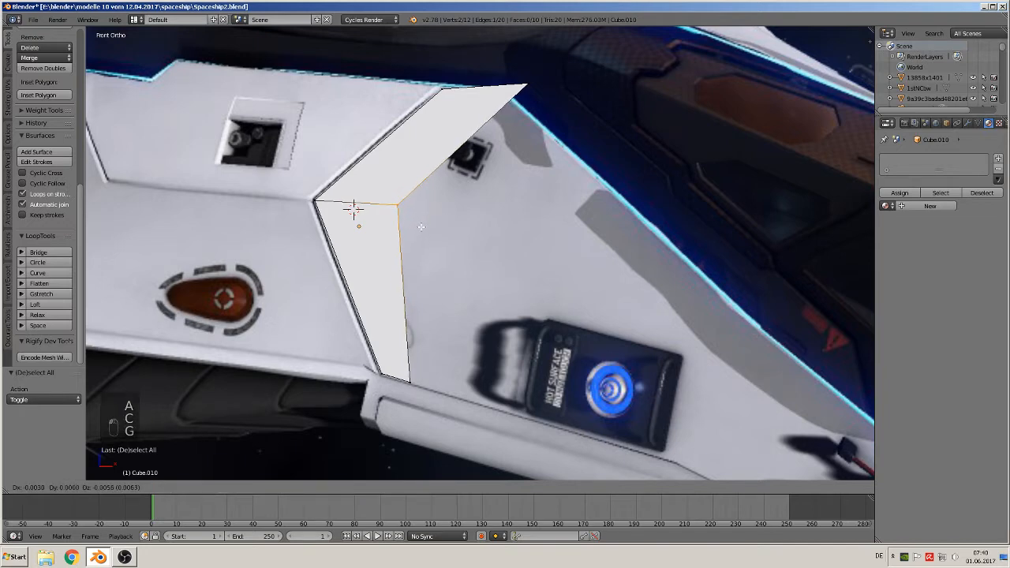
{"action": "left_click", "coordinate": [423, 222]}
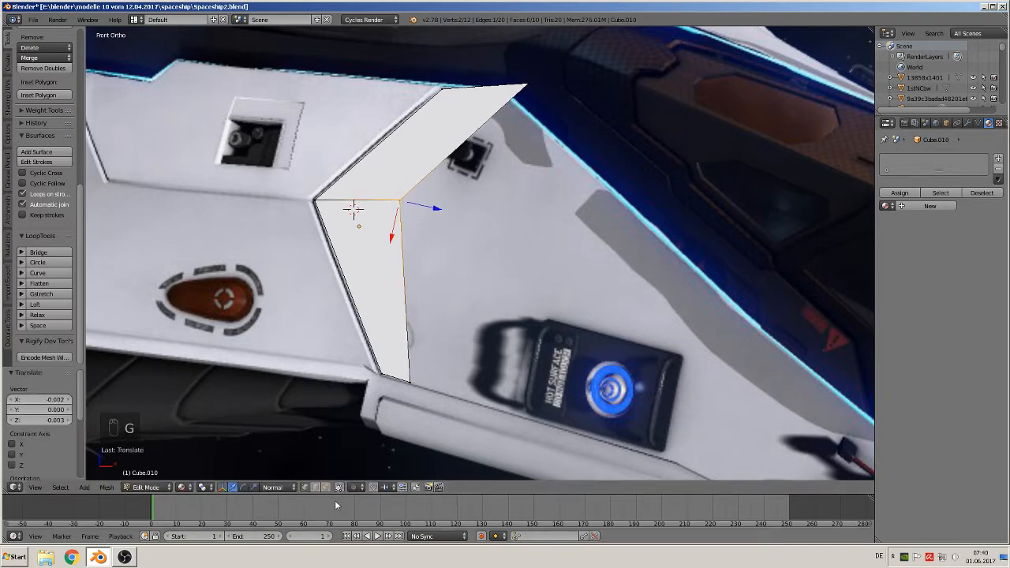
Set the transform orientation to Global and move the panel's upper-right corner onto the blue hull edge, about -0.019 in X and -0.006 in Z.
{"action": "left_click", "coordinate": [272, 487]}
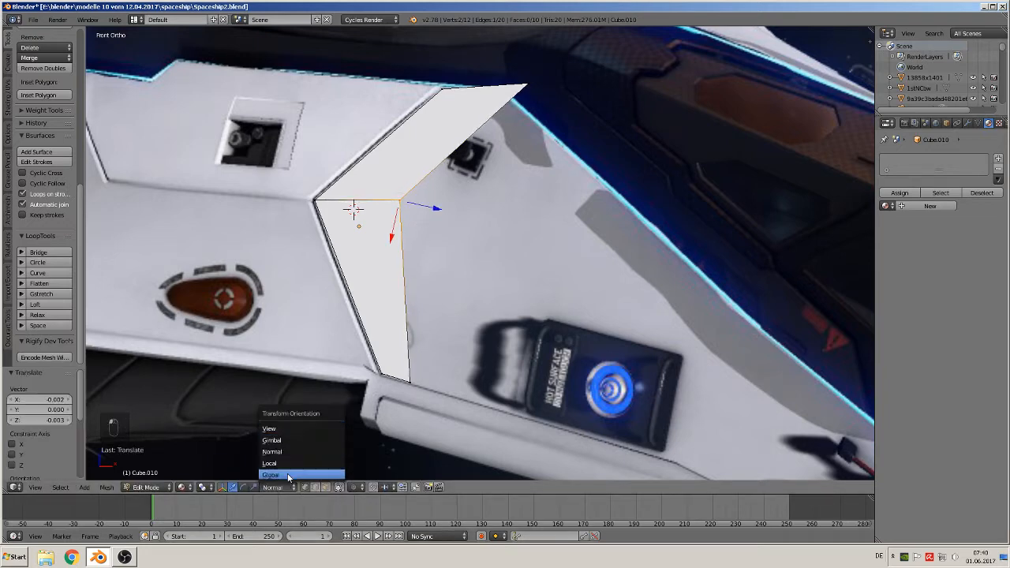
{"action": "left_click", "coordinate": [332, 474]}
{"action": "key", "text": "a"}
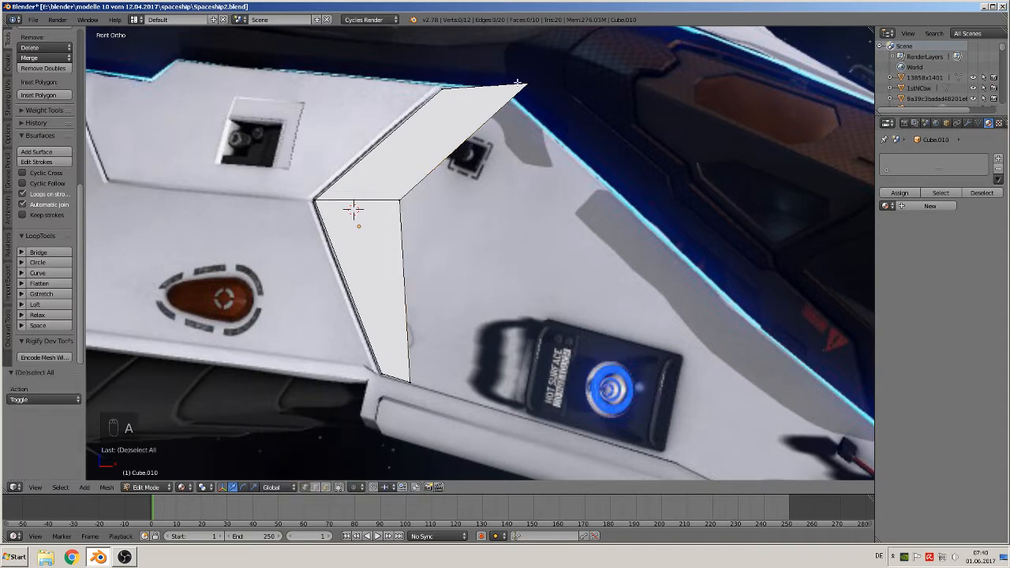
{"action": "key", "text": "c"}
{"action": "left_click", "coordinate": [537, 84]}
{"action": "right_click", "coordinate": [549, 130]}
{"action": "key", "text": "g"}
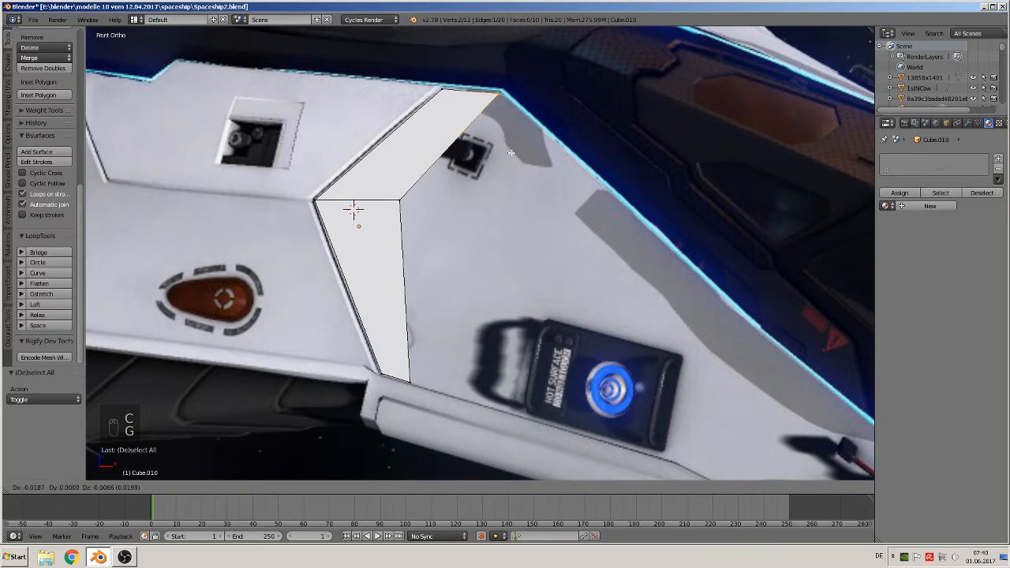
{"action": "left_click", "coordinate": [511, 152]}
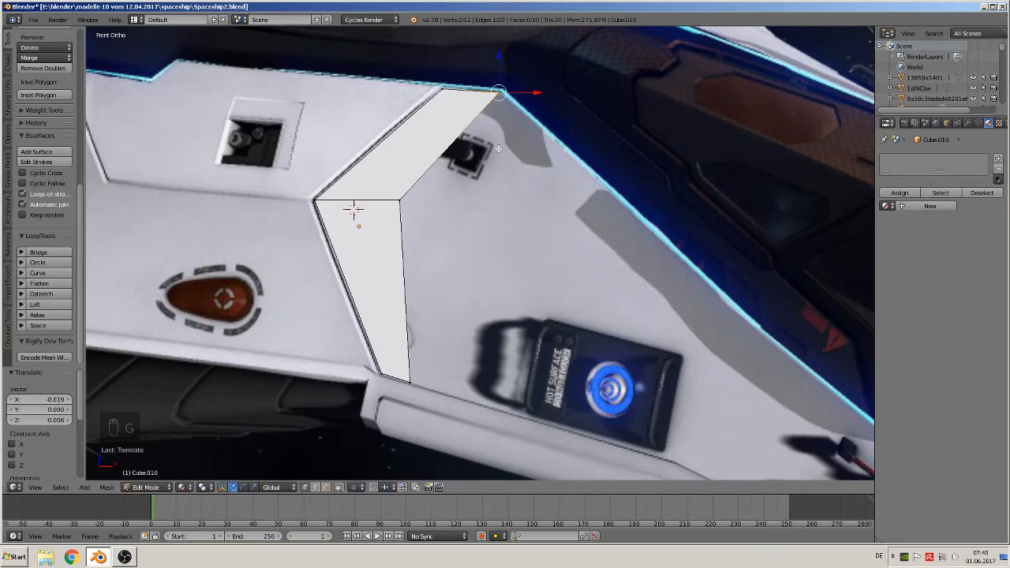
Extrude the lower section's cockpit-side face along the hull past the hot-surface plate, and lower the new end about -0.061 in Z.
{"action": "scroll", "coordinate": [550, 160], "scroll_direction": "down", "scroll_amount": 2}
{"action": "middle_click_drag", "start_coordinate": [633, 255], "coordinate": [384, 193], "text": "shift"}
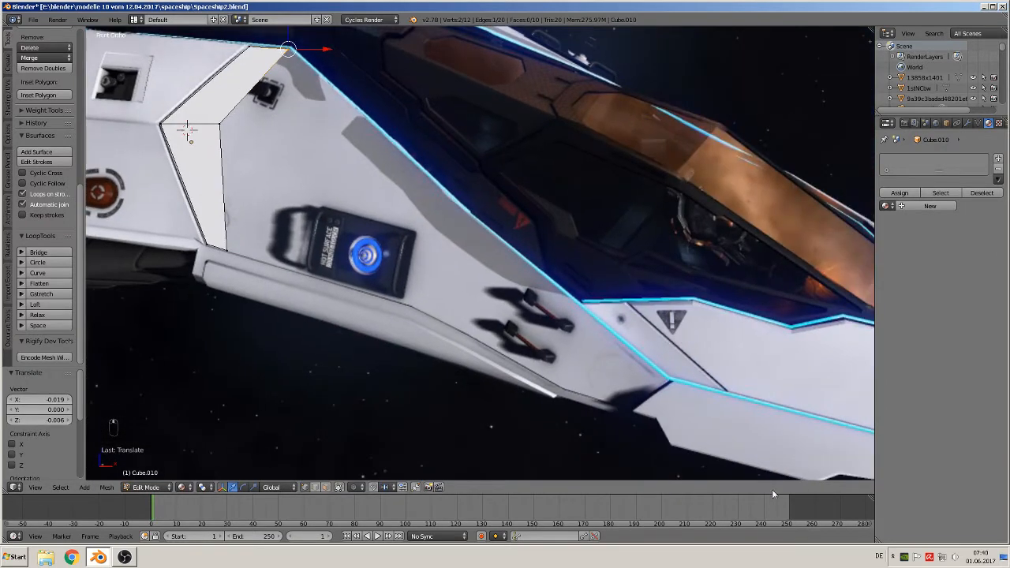
{"action": "key", "text": "a"}
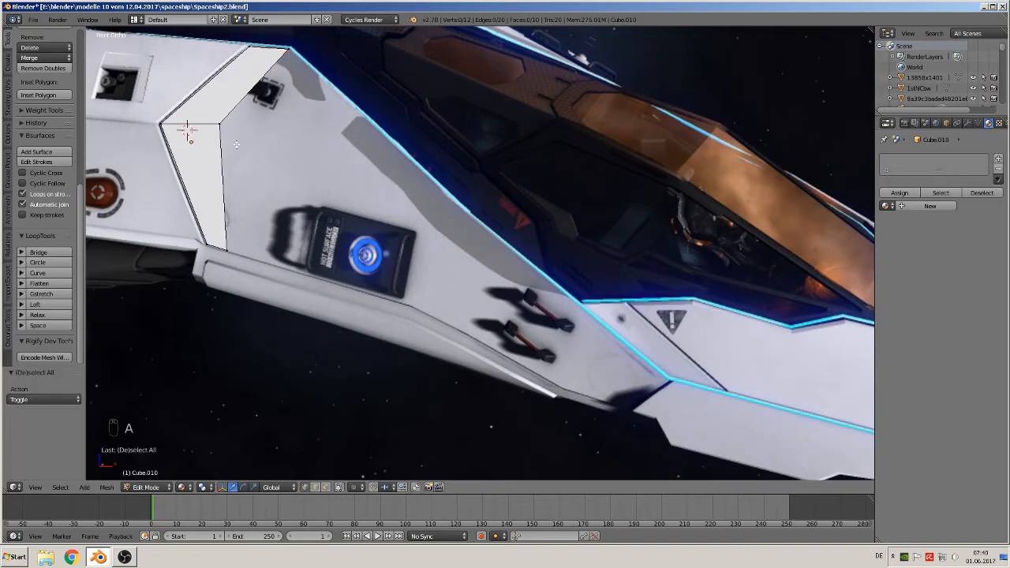
{"action": "key", "text": "c"}
{"action": "left_click_drag", "start_coordinate": [230, 128], "coordinate": [234, 256]}
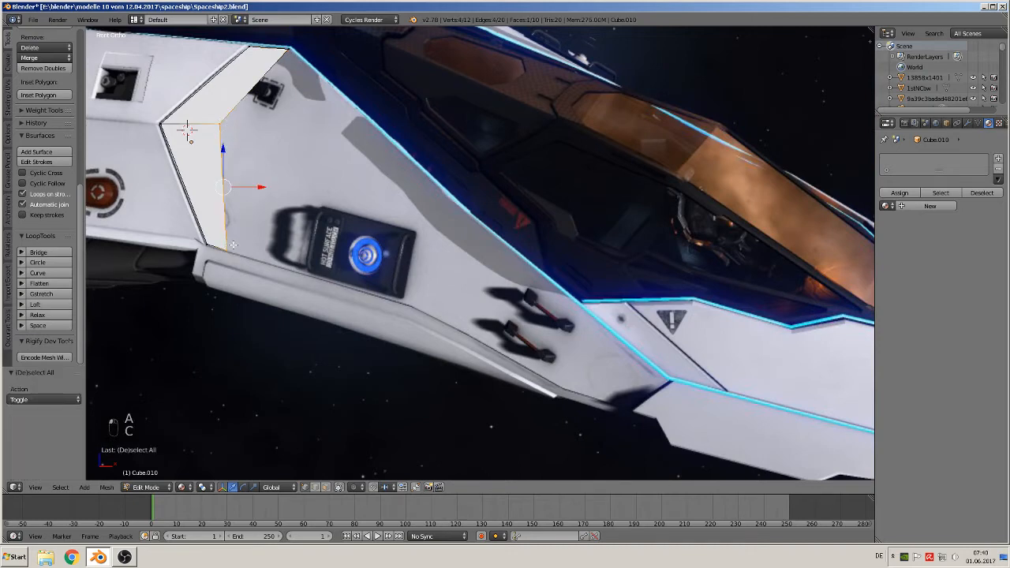
{"action": "key", "text": "e"}
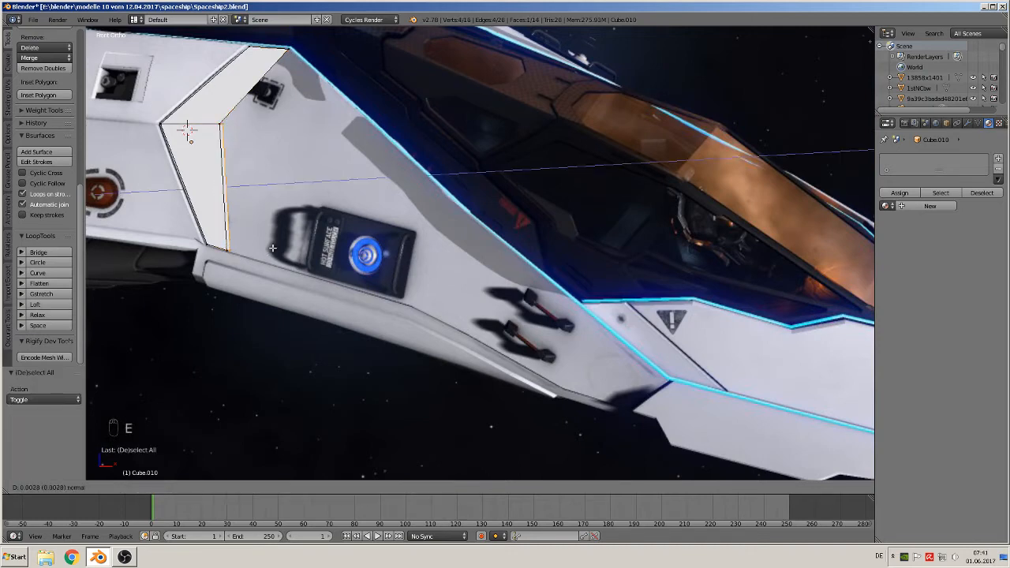
{"action": "left_click", "coordinate": [459, 293]}
{"action": "left_click_drag", "start_coordinate": [423, 155], "coordinate": [415, 209]}
{"action": "left_click", "coordinate": [416, 209]}
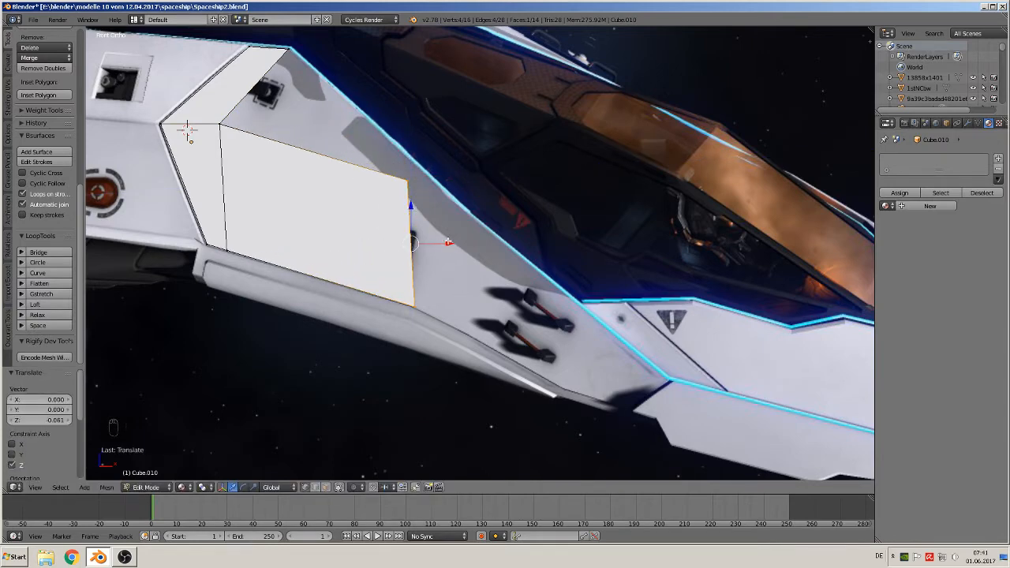
Fine-tune the extruded end onto the bend in the lower hull edge, about -0.003 in X and 0.0009 in Z.
{"action": "key", "text": "g"}
{"action": "key", "text": "x"}
{"action": "left_click", "coordinate": [413, 206]}
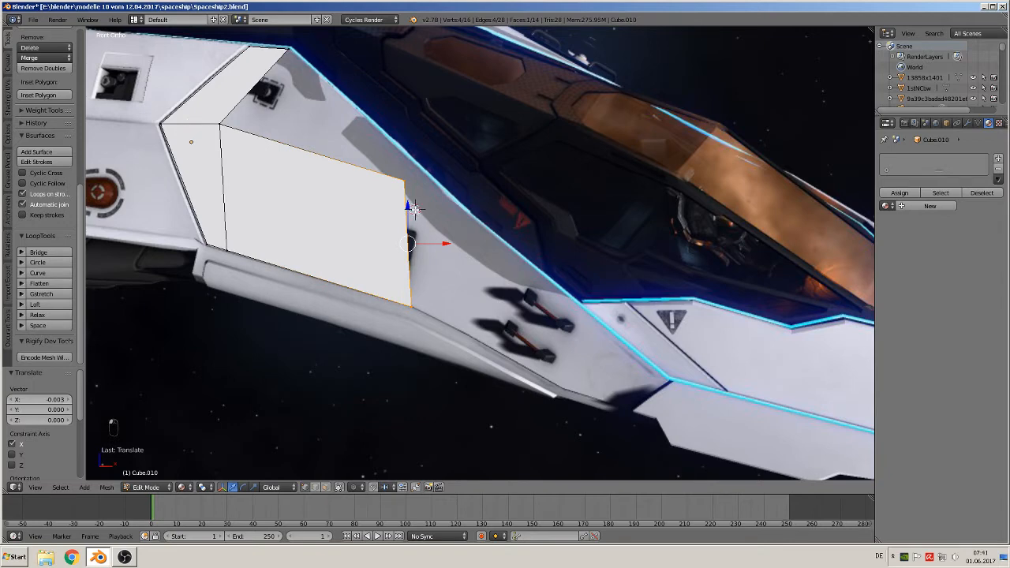
{"action": "key", "text": "g"}
{"action": "key", "text": "z"}
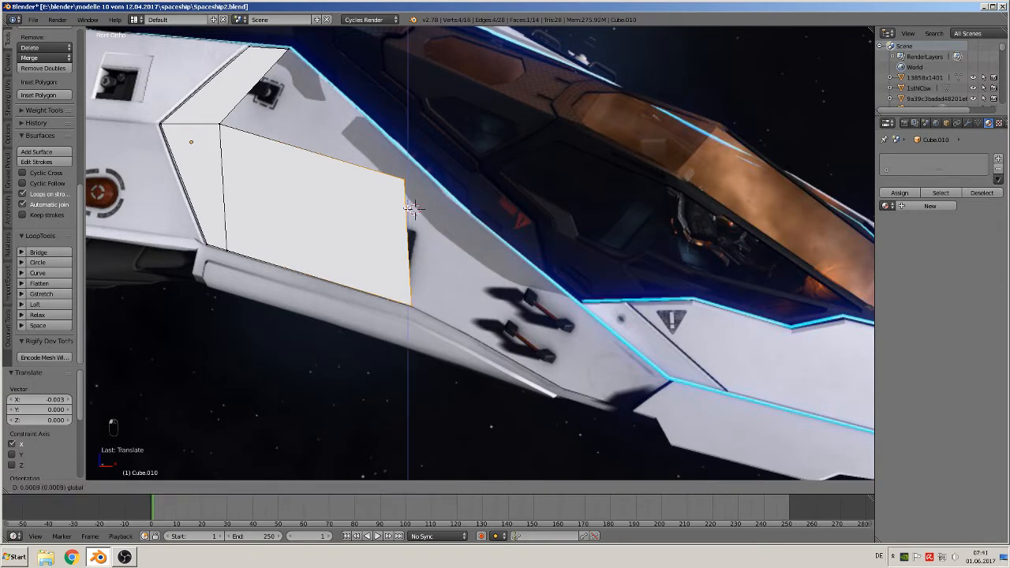
{"action": "left_click", "coordinate": [426, 299]}
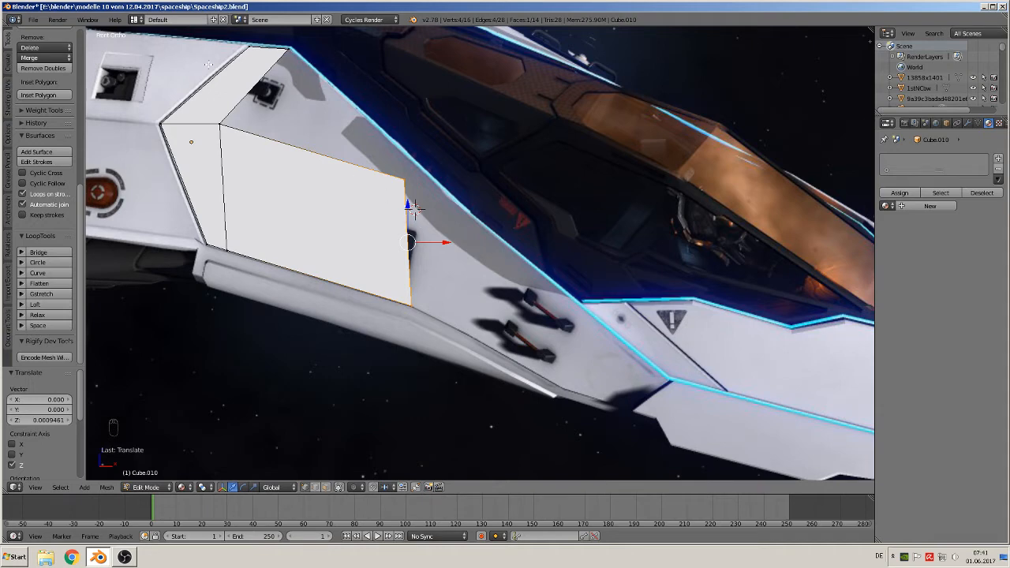
Lower the upper corner of the extruded end in two moves, about -0.045 and -0.003 in Z.
{"action": "key", "text": "a"}
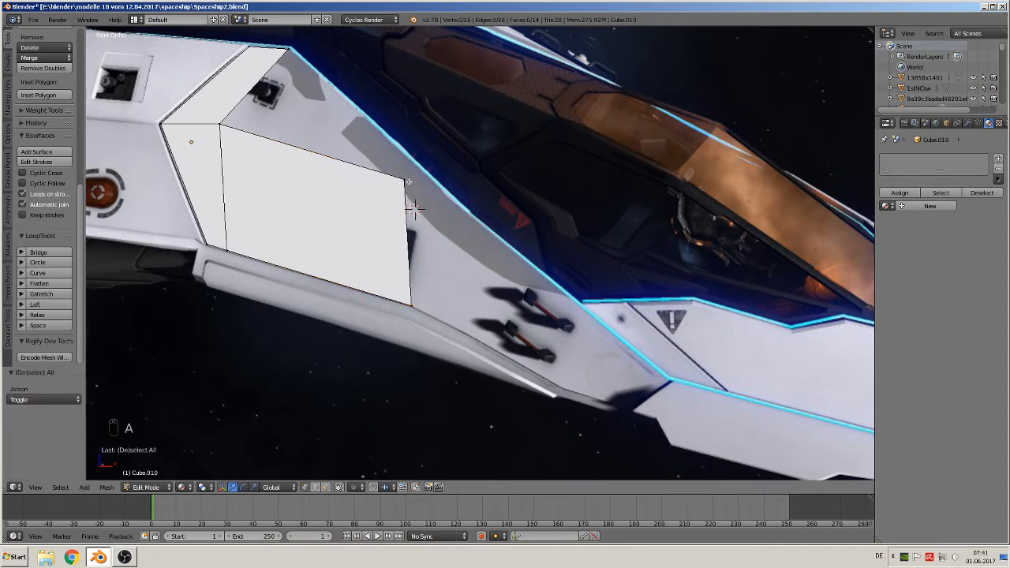
{"action": "key", "text": "c"}
{"action": "left_click", "coordinate": [404, 180]}
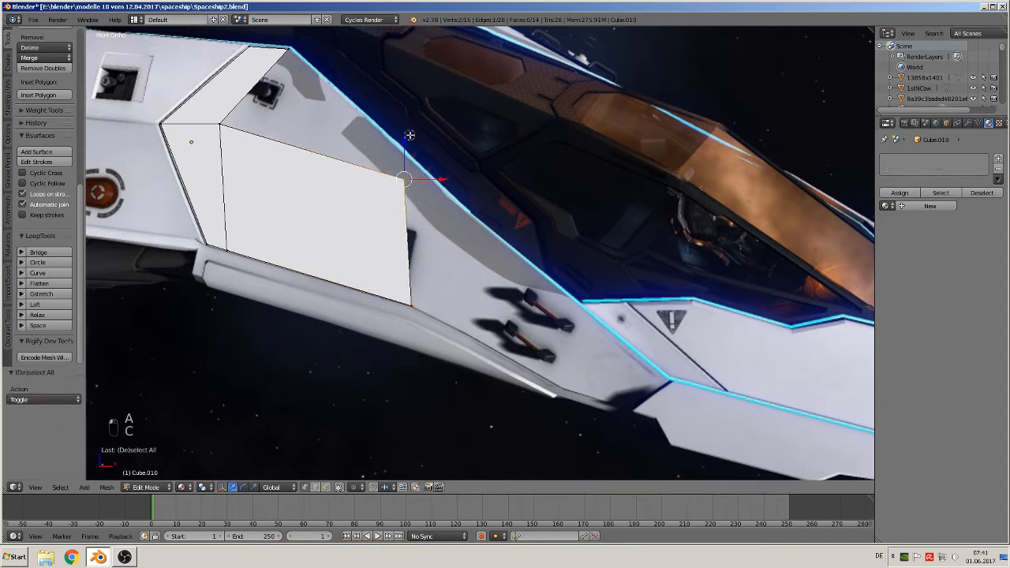
{"action": "key", "text": "g"}
{"action": "key", "text": "z"}
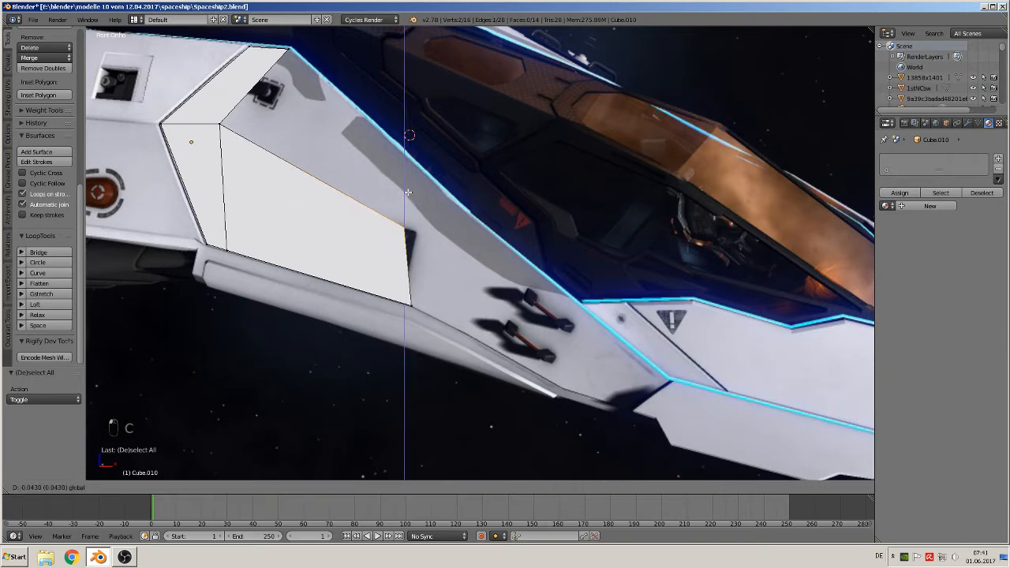
{"action": "left_click", "coordinate": [410, 195]}
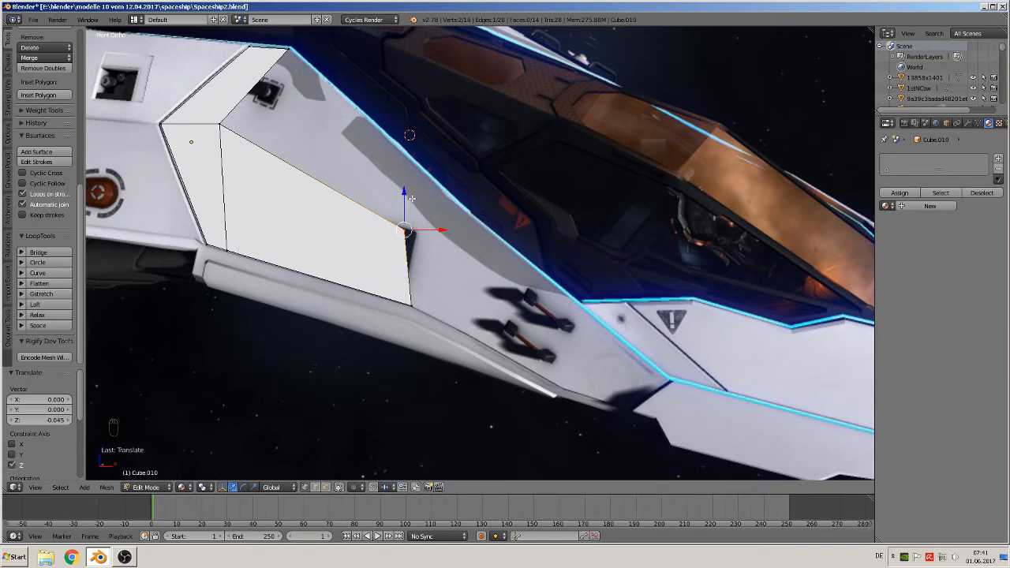
{"action": "key", "text": "g"}
{"action": "key", "text": "z"}
{"action": "left_click", "coordinate": [374, 216]}
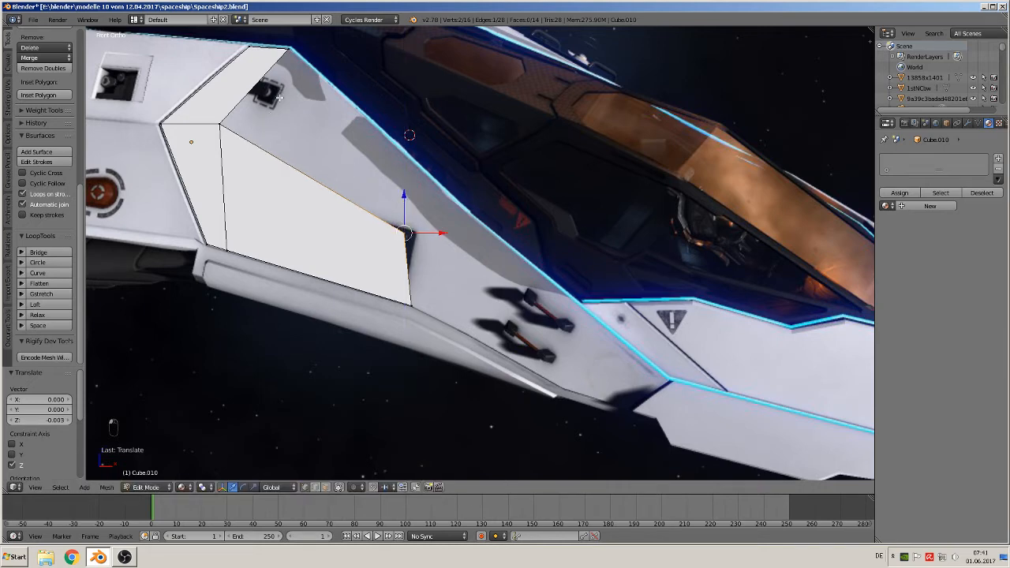
Extrude the end face further along the lower hull edge, placing it with moves of about -0.105 in Z, -0.030 in X and 0.015 in Z.
{"action": "key", "text": "a"}
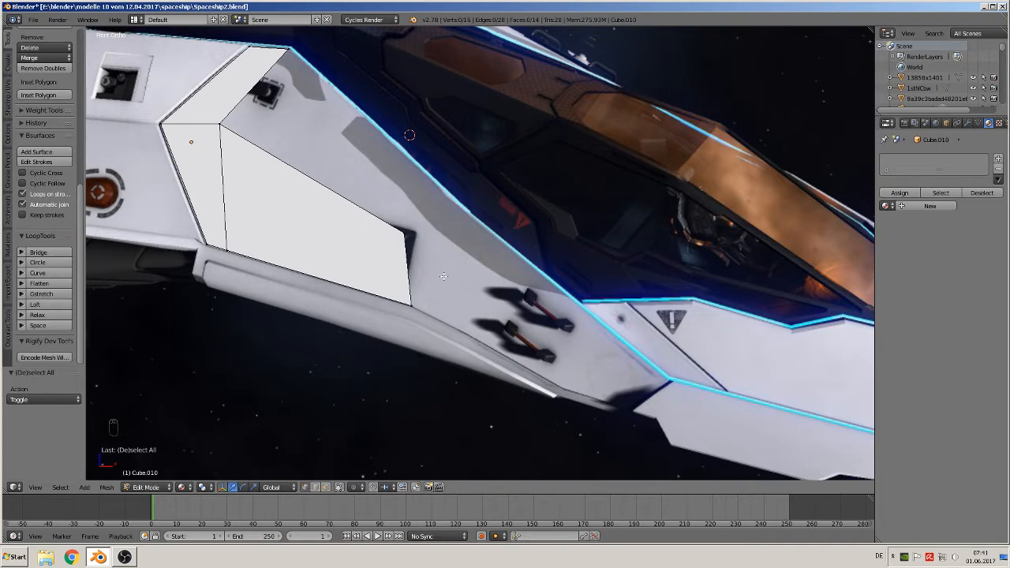
{"action": "key", "text": "c"}
{"action": "left_click_drag", "start_coordinate": [404, 233], "coordinate": [414, 308]}
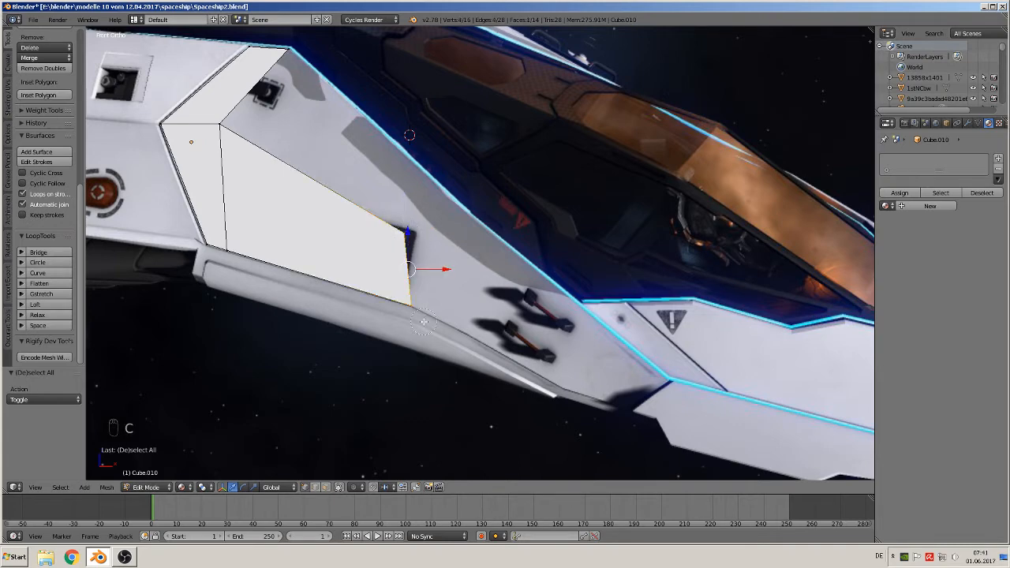
{"action": "right_click", "coordinate": [426, 327]}
{"action": "key", "text": "e"}
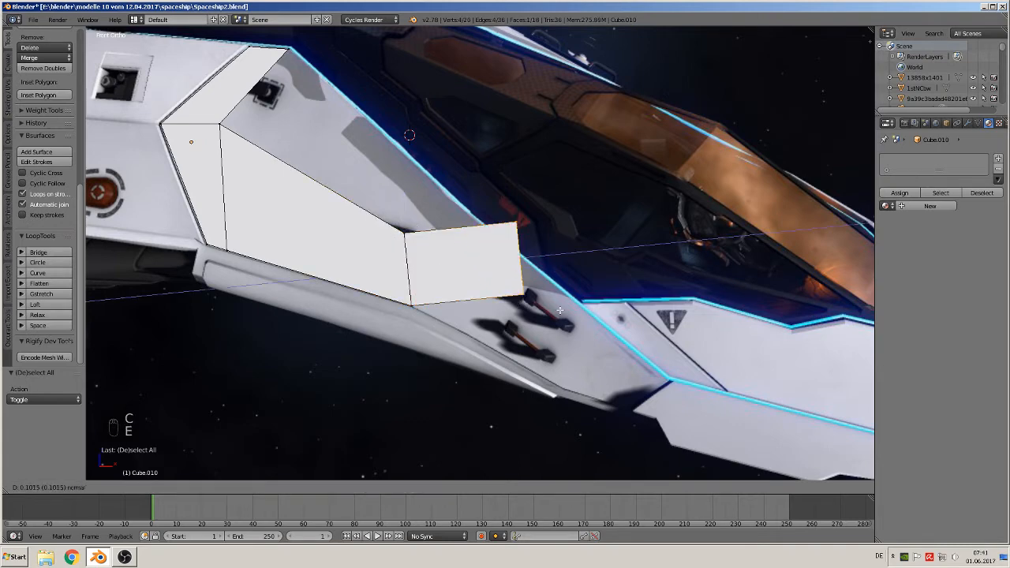
{"action": "left_click", "coordinate": [597, 212]}
{"action": "left_click_drag", "start_coordinate": [597, 210], "coordinate": [598, 328]}
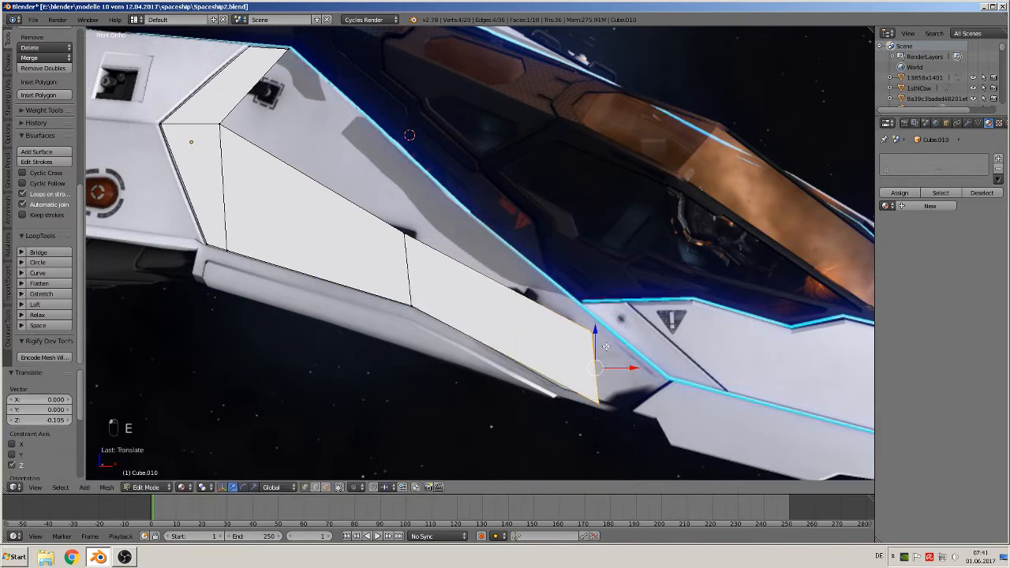
{"action": "left_click_drag", "start_coordinate": [634, 368], "coordinate": [601, 366]}
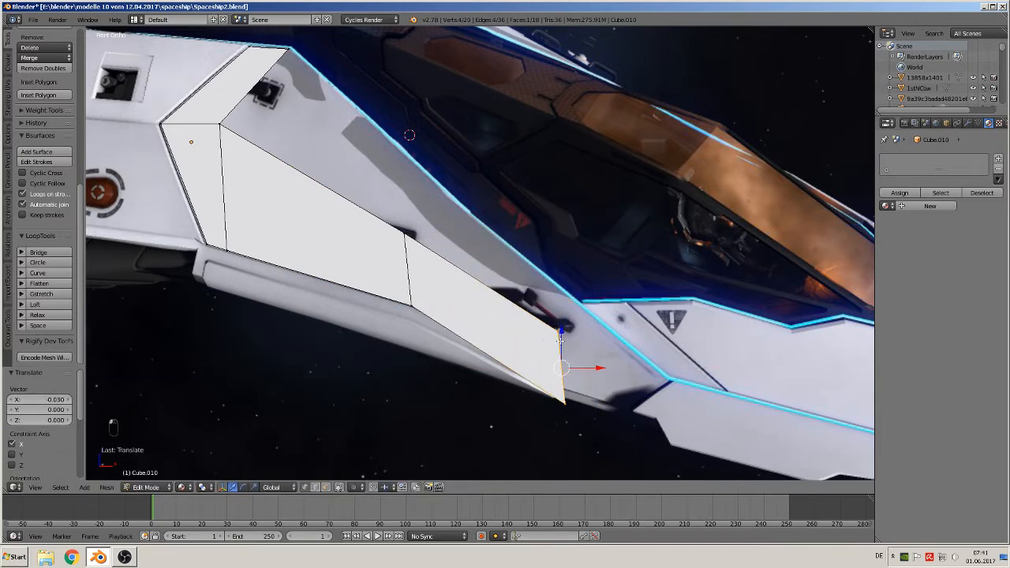
{"action": "mouse_move", "coordinate": [560, 337]}
{"action": "left_mouse_down"}
{"action": "mouse_move", "coordinate": [558, 312]}
{"action": "mouse_move", "coordinate": [556, 325]}
{"action": "left_mouse_up"}
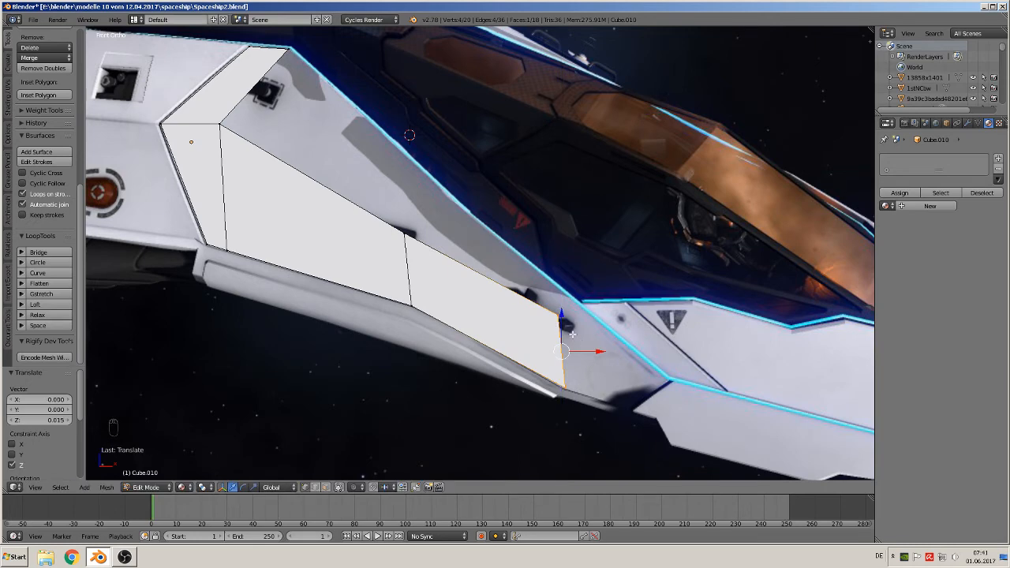
Lower the upper corner of the second segment's end by about -0.024 in Z to narrow the strip.
{"action": "key", "text": "a"}
{"action": "key", "text": "c"}
{"action": "left_click", "coordinate": [559, 315]}
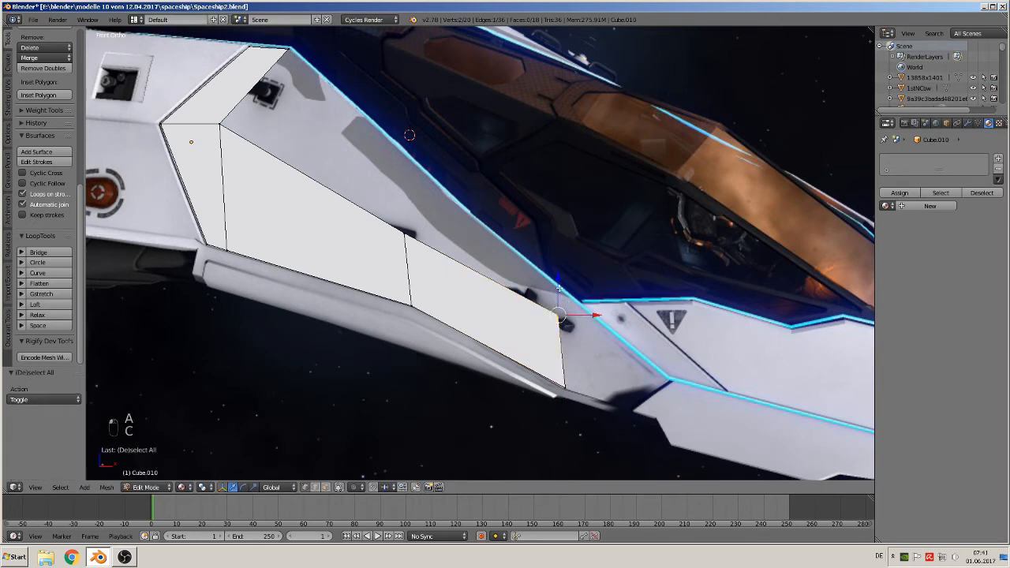
{"action": "left_click_drag", "start_coordinate": [558, 289], "coordinate": [448, 255]}
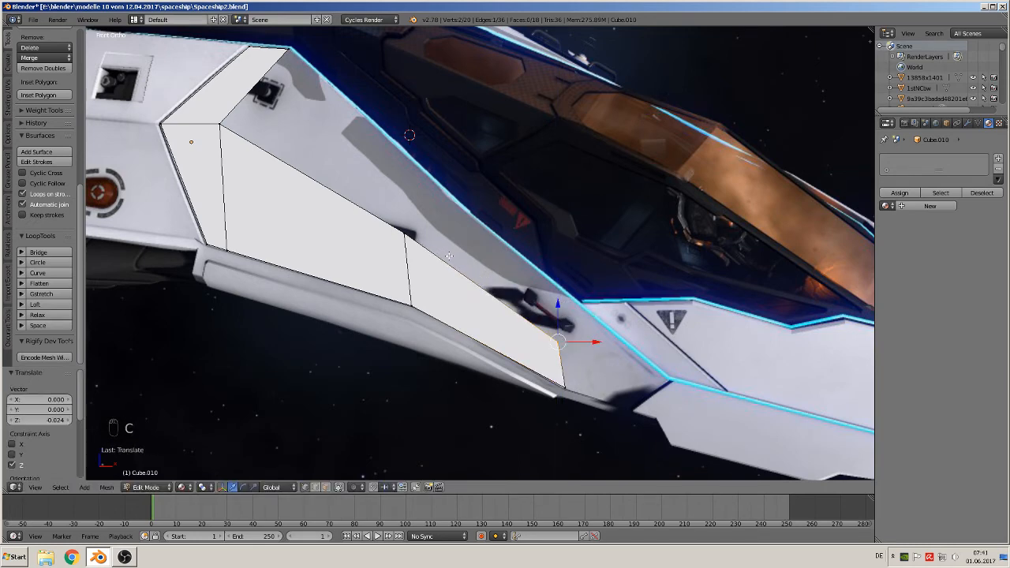
Select the strip's narrow end face and extrude it about 0.069 along X toward the dark seam.
{"action": "middle_click_drag", "start_coordinate": [655, 326], "coordinate": [549, 247], "text": "shift"}
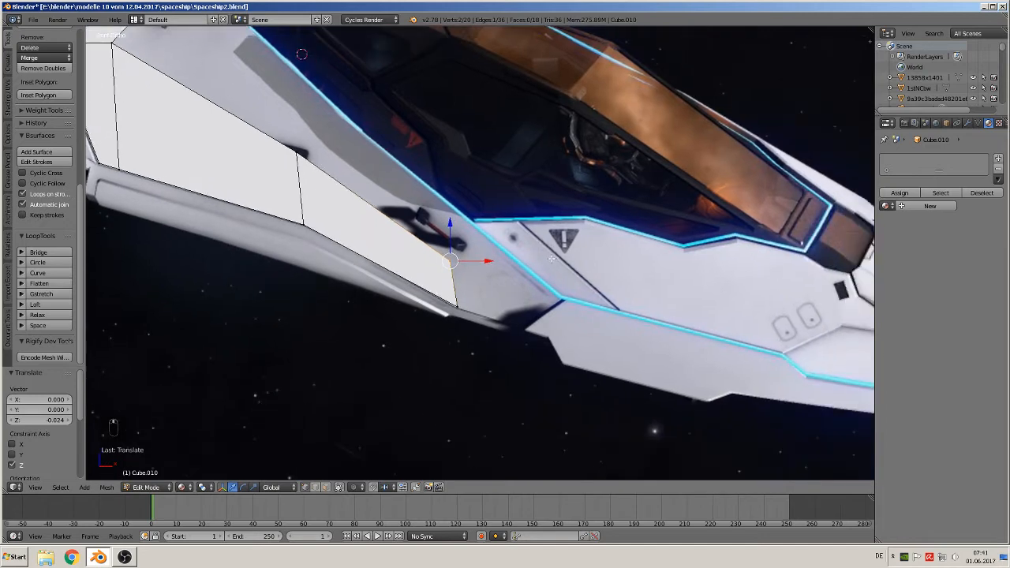
{"action": "scroll", "coordinate": [554, 262], "scroll_direction": "up", "scroll_amount": 1}
{"action": "key", "text": "a"}
{"action": "key", "text": "c"}
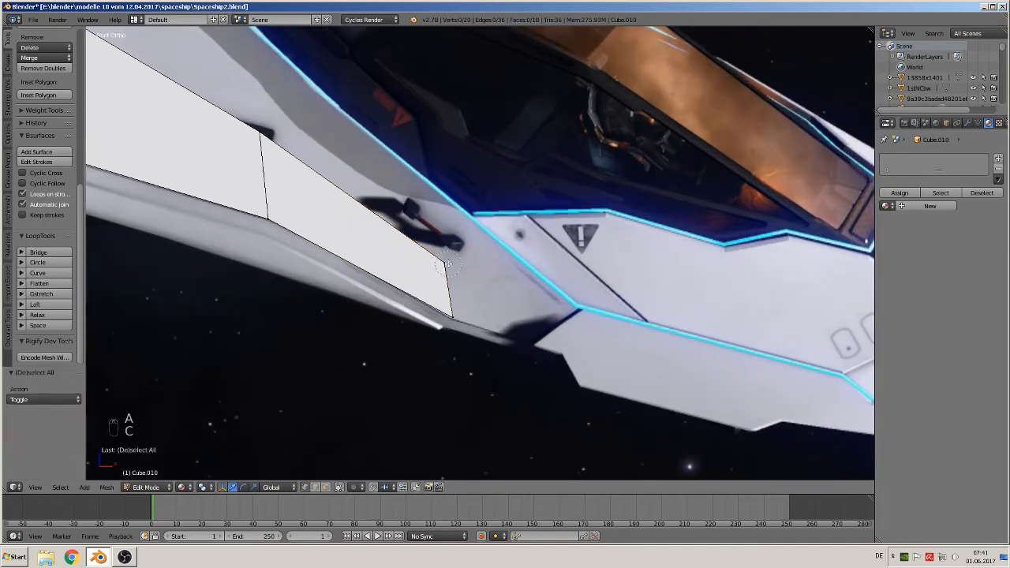
{"action": "left_click_drag", "start_coordinate": [463, 298], "coordinate": [458, 330]}
{"action": "right_click", "coordinate": [461, 327]}
{"action": "key", "text": "e"}
{"action": "key", "text": "x"}
{"action": "left_click", "coordinate": [575, 314]}
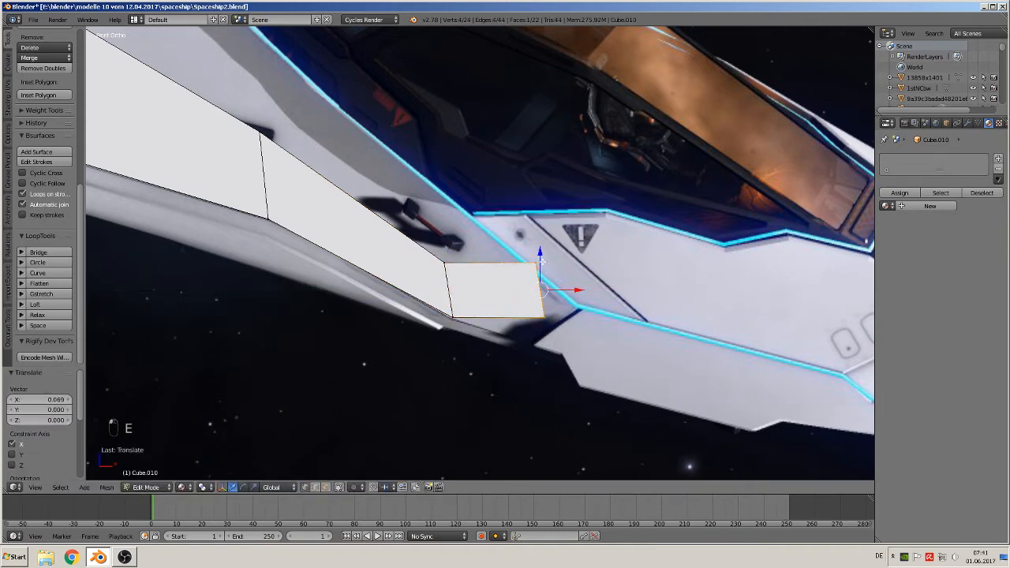
Move the new end face down and slightly back so its lower corner meets the lower end of the dark seam.
{"action": "left_click_drag", "start_coordinate": [541, 260], "coordinate": [571, 320]}
{"action": "left_click_drag", "start_coordinate": [530, 286], "coordinate": [535, 284]}
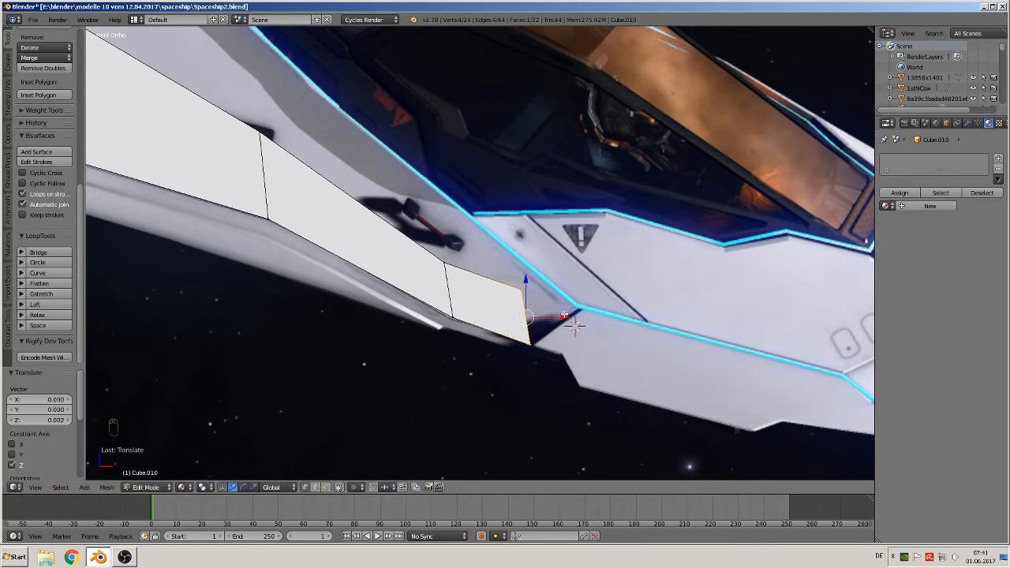
{"action": "left_click_drag", "start_coordinate": [564, 315], "coordinate": [556, 313]}
Move the end's upper corner outward and down onto the dark diagonal seam, finishing with a shift of about -0.004 in Z.
{"action": "key", "text": "a"}
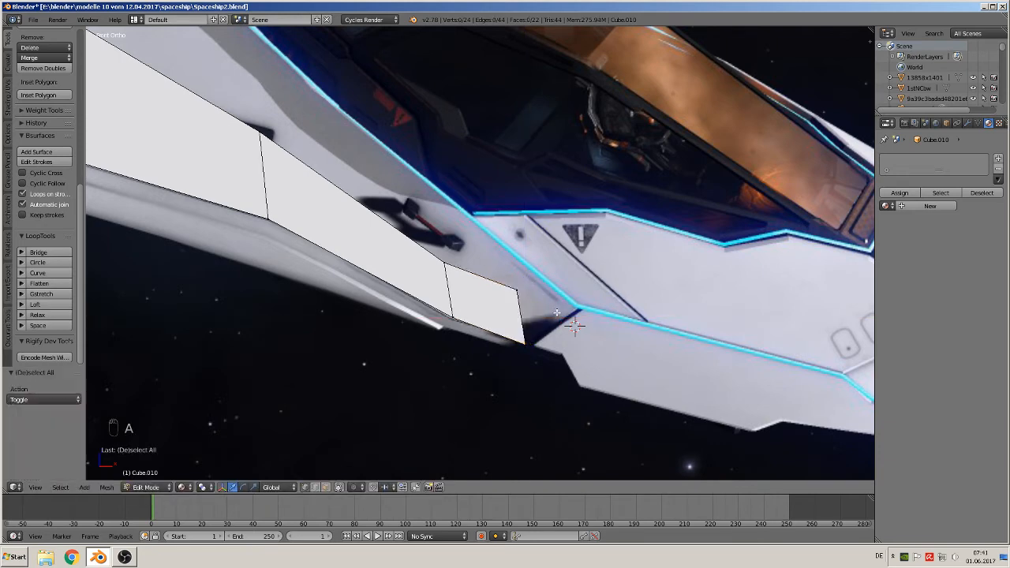
{"action": "key", "text": "c"}
{"action": "left_click", "coordinate": [526, 296]}
{"action": "right_click", "coordinate": [525, 297]}
{"action": "left_click_drag", "start_coordinate": [519, 251], "coordinate": [520, 273]}
{"action": "left_click_drag", "start_coordinate": [550, 311], "coordinate": [592, 312]}
{"action": "left_click_drag", "start_coordinate": [561, 282], "coordinate": [561, 292]}
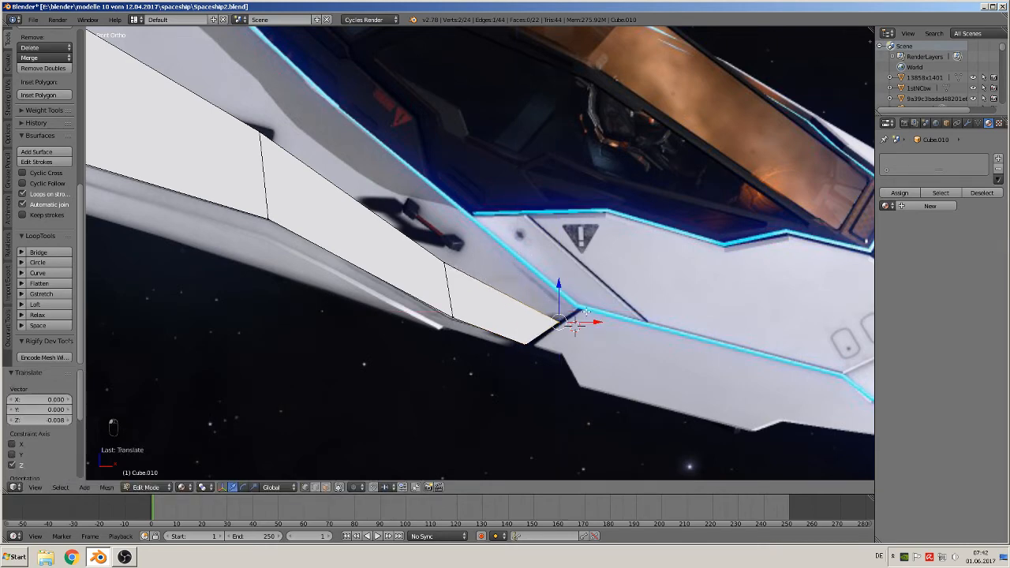
{"action": "left_click_drag", "start_coordinate": [592, 322], "coordinate": [584, 326]}
{"action": "left_click_drag", "start_coordinate": [551, 292], "coordinate": [551, 297]}
Select the upper face of the last strip segment and extrude it about 0.027 toward the blue hull edge.
{"action": "middle_click_drag", "start_coordinate": [553, 258], "coordinate": [533, 250]}
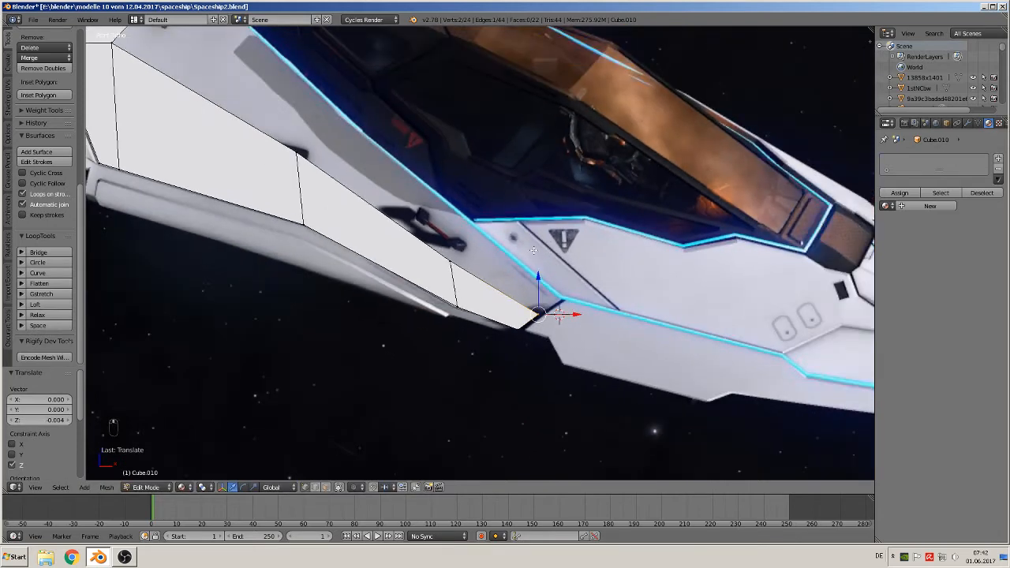
{"action": "key", "text": "a"}
{"action": "key", "text": "c"}
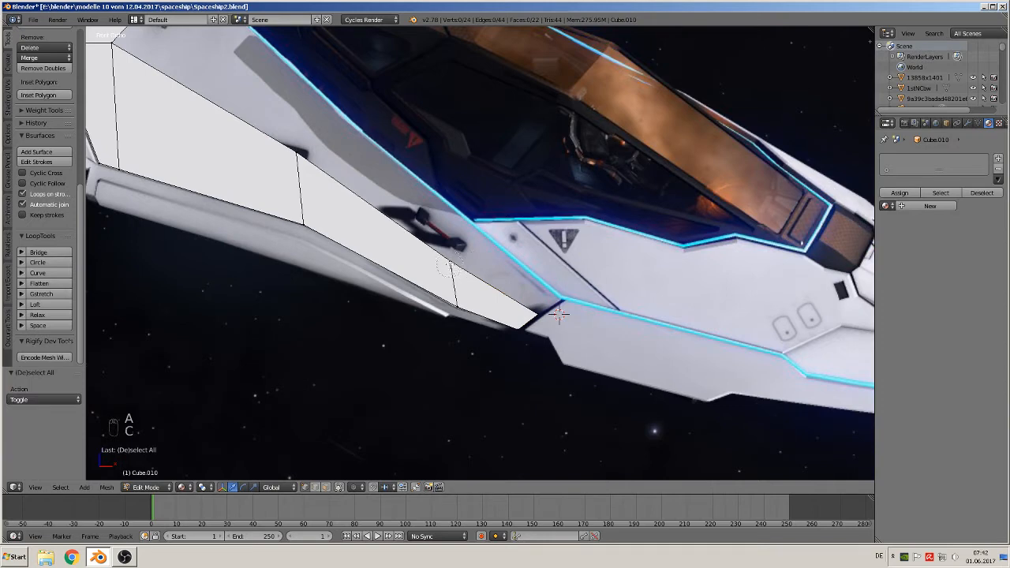
{"action": "left_click", "coordinate": [452, 261]}
{"action": "left_click", "coordinate": [540, 312]}
{"action": "right_click", "coordinate": [544, 315]}
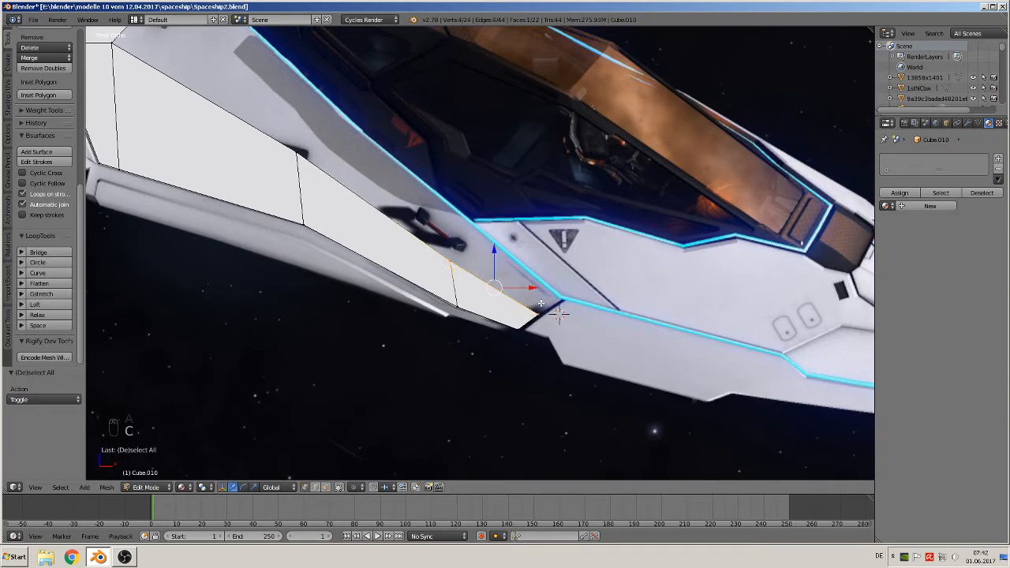
{"action": "key", "text": "e"}
{"action": "left_click", "coordinate": [567, 284]}
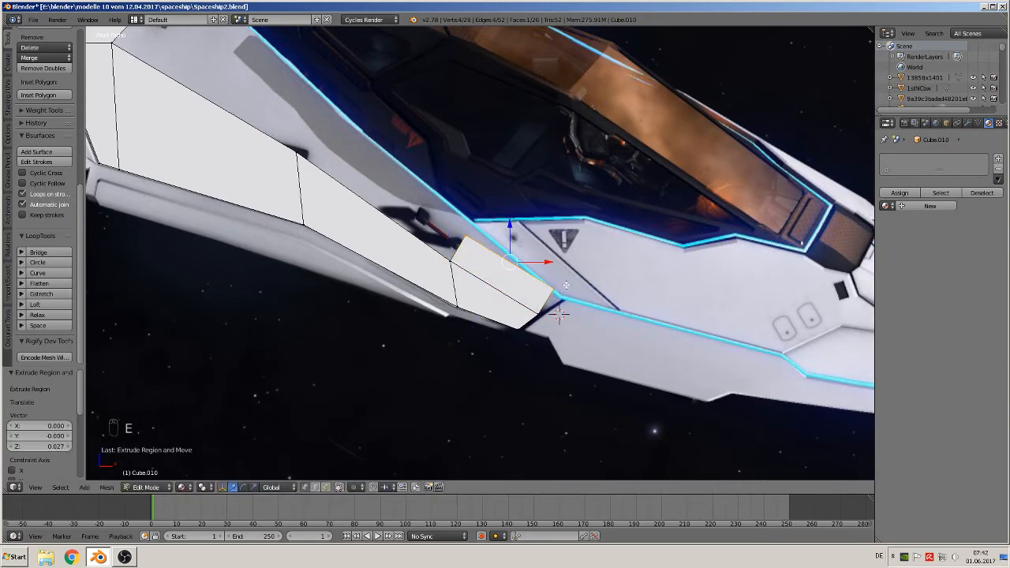
Move the extruded face's corner nearest the dark seam onto the blue edge's bend, about -0.009 in Z and 0.006 in X.
{"action": "key", "text": "a"}
{"action": "key", "text": "c"}
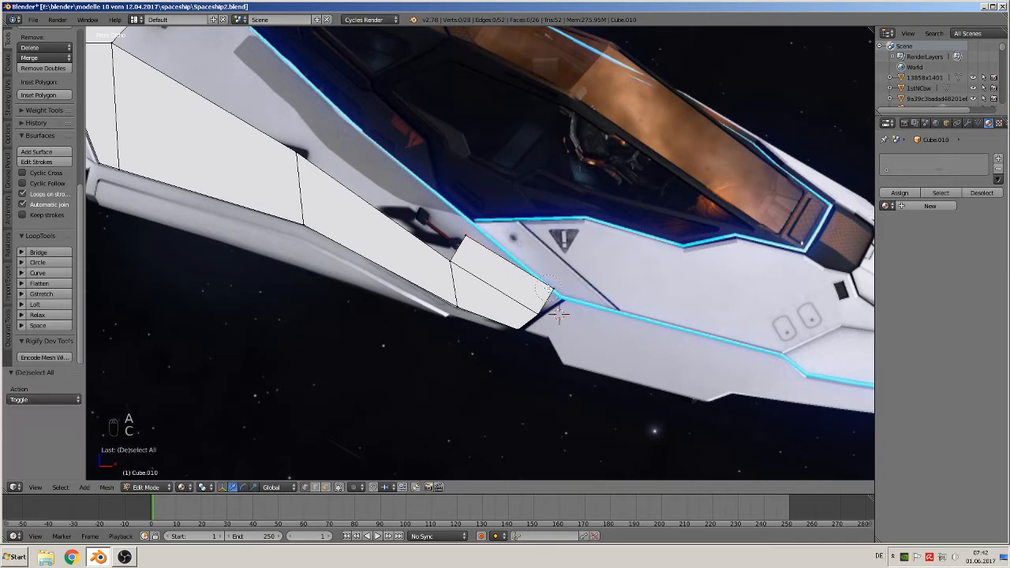
{"action": "left_click", "coordinate": [559, 288]}
{"action": "left_click_drag", "start_coordinate": [554, 251], "coordinate": [564, 263]}
{"action": "key", "text": "g"}
{"action": "key", "text": "x"}
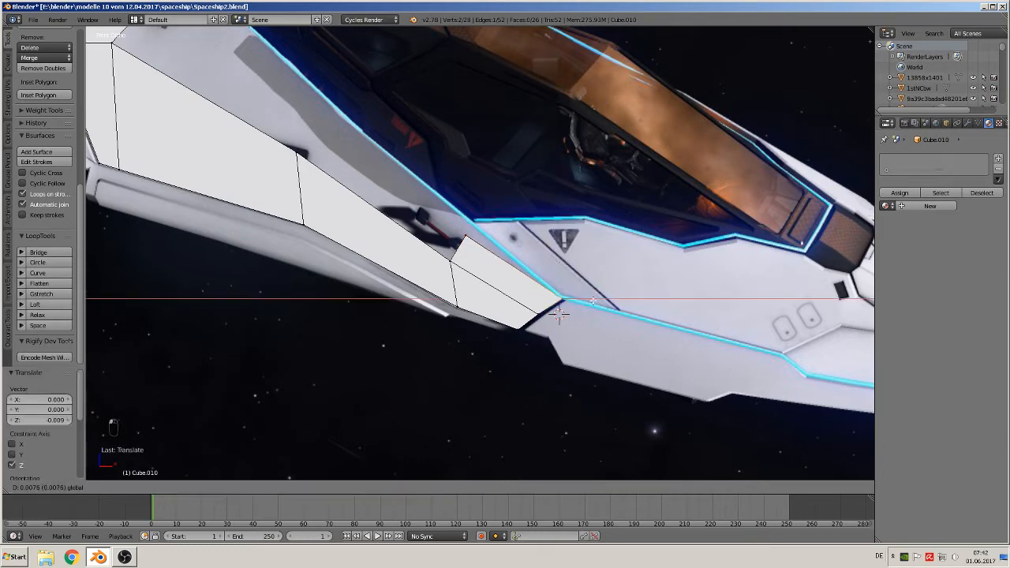
{"action": "left_click_drag", "start_coordinate": [591, 306], "coordinate": [591, 306]}
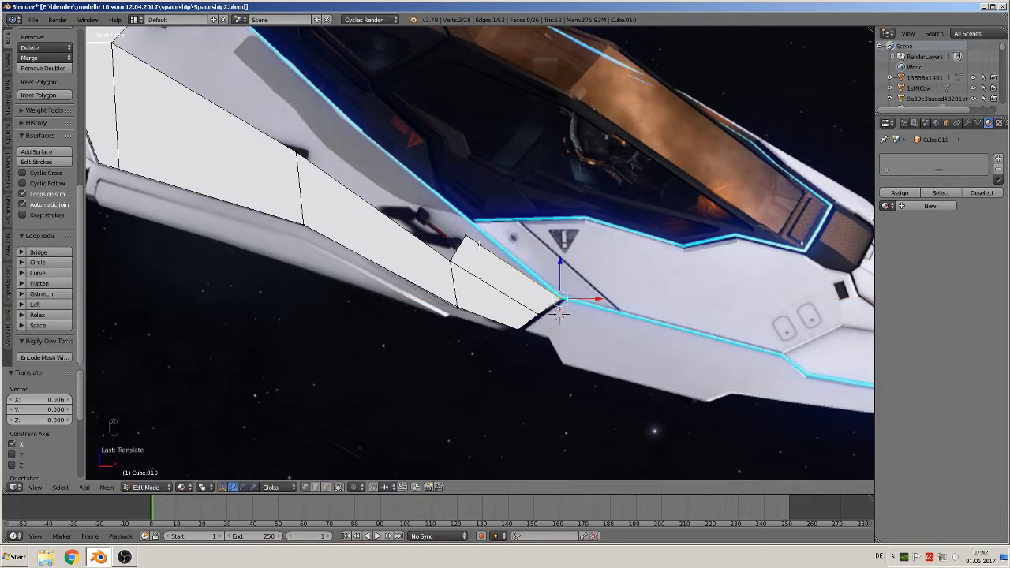
Move the extruded face's remaining upper corner about 0.016 in X toward the blue hull edge.
{"action": "key", "text": "a"}
{"action": "key", "text": "c"}
{"action": "left_click", "coordinate": [465, 234]}
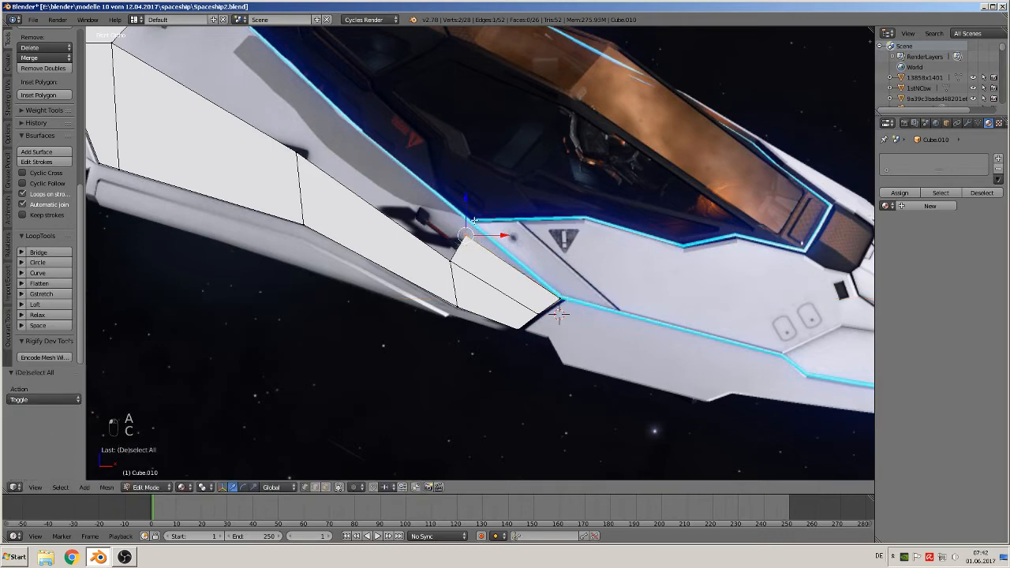
{"action": "left_click_drag", "start_coordinate": [488, 238], "coordinate": [489, 240]}
Extrude the panel's upper edge at the middle seam to the blue hull line, shifting it about 0.037 in X and 0.033 in Z.
{"action": "middle_click_drag", "start_coordinate": [453, 221], "coordinate": [647, 194], "text": "shift"}
{"action": "scroll", "coordinate": [647, 195], "scroll_direction": "down", "scroll_amount": 1}
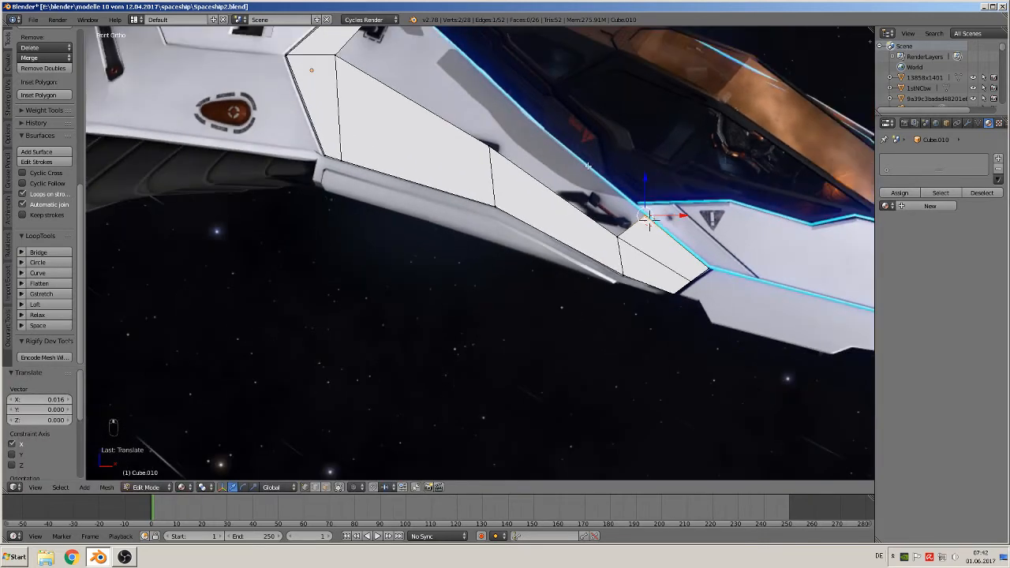
{"action": "middle_click_drag", "start_coordinate": [552, 175], "coordinate": [543, 223], "text": "shift"}
{"action": "key", "text": "a"}
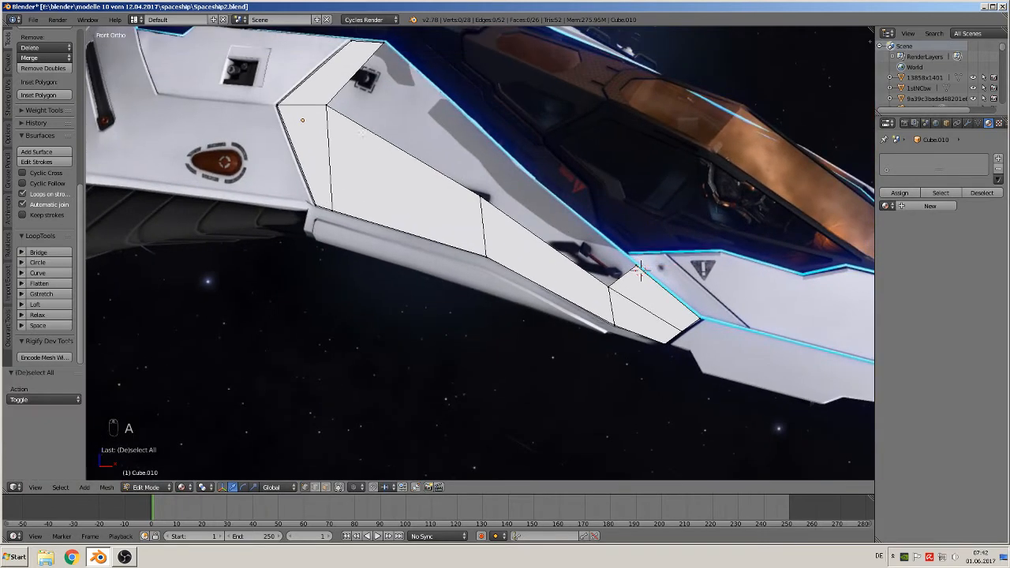
{"action": "key", "text": "c"}
{"action": "left_click", "coordinate": [481, 196]}
{"action": "key", "text": "e"}
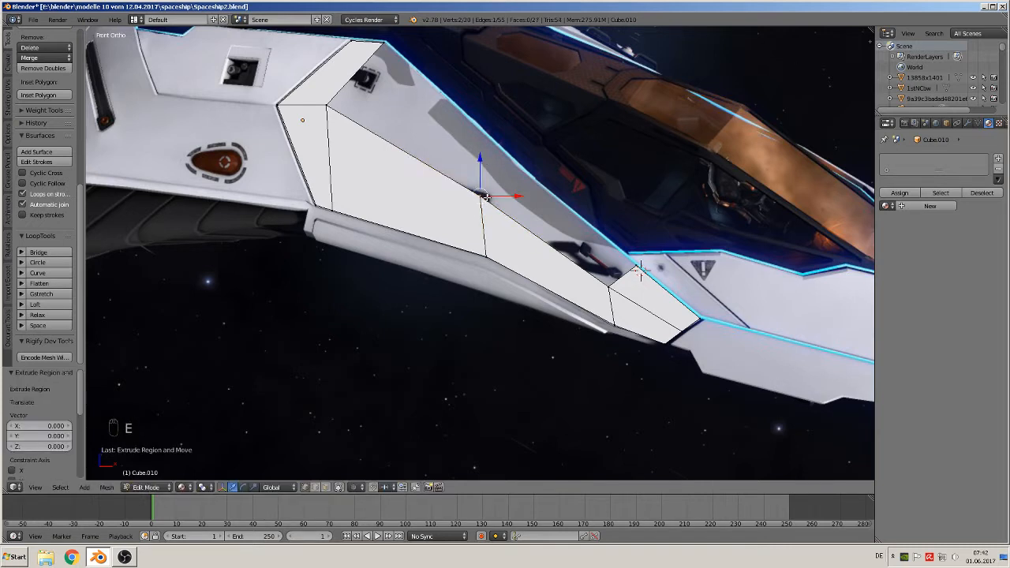
{"action": "key", "text": "g"}
{"action": "left_click", "coordinate": [514, 166]}
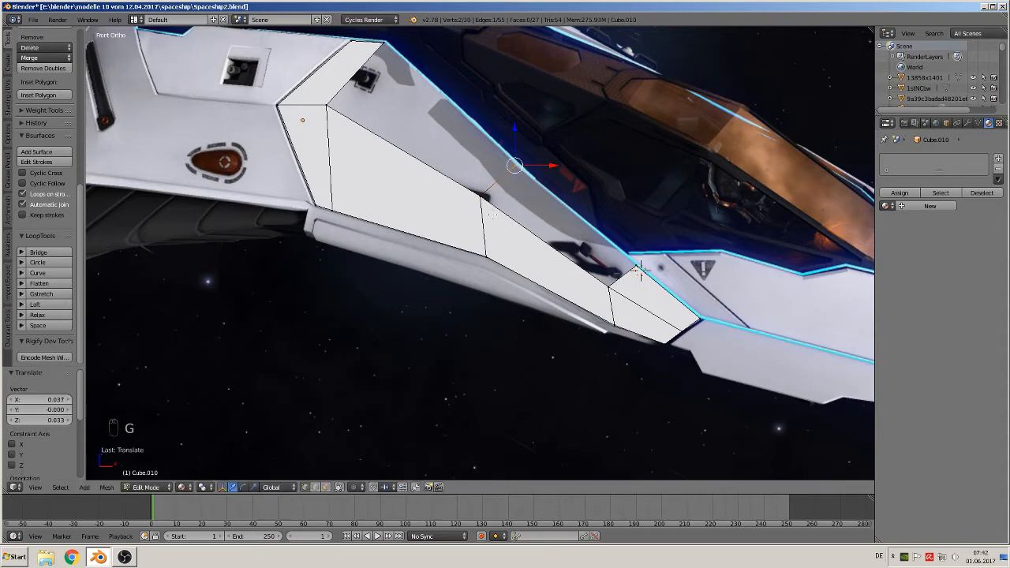
Fill the far side of the gap between the upper hull segment and the newly extruded strip with a four-corner face.
{"action": "middle_click_drag", "start_coordinate": [491, 213], "coordinate": [549, 228]}
{"action": "scroll", "coordinate": [554, 213], "scroll_direction": "up", "scroll_amount": 2}
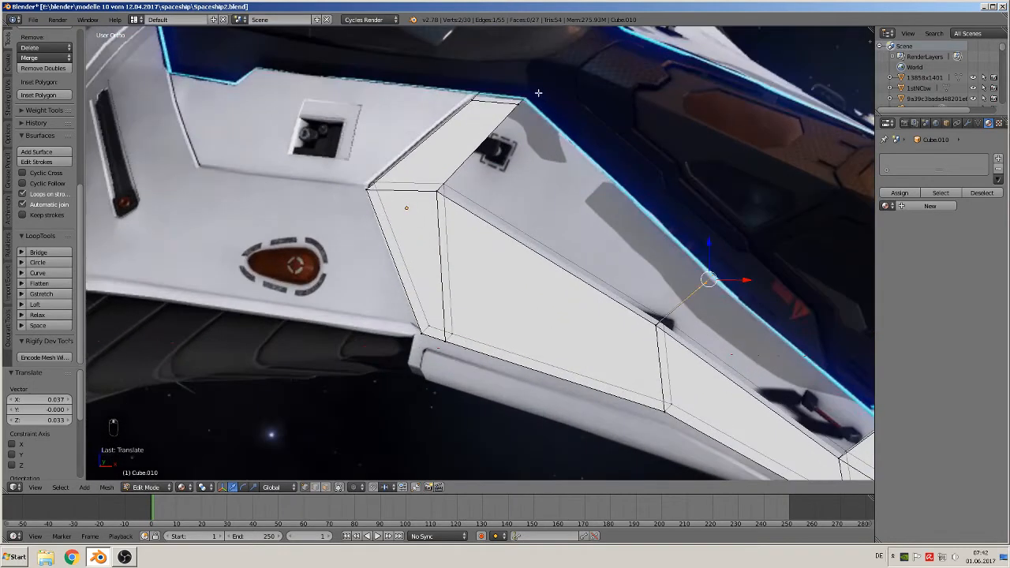
{"action": "scroll", "coordinate": [541, 147], "scroll_direction": "up", "scroll_amount": 1}
{"action": "middle_click_drag", "start_coordinate": [542, 149], "coordinate": [426, 177], "text": "shift"}
{"action": "right_click", "coordinate": [423, 90]}
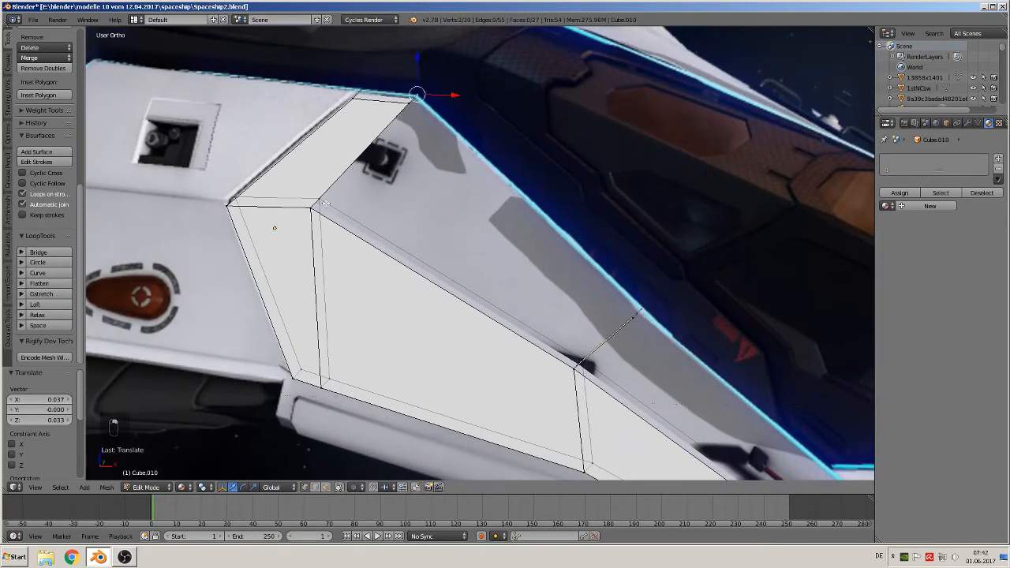
{"action": "right_click_drag", "start_coordinate": [324, 203], "coordinate": [500, 291], "text": "shift"}
{"action": "right_click", "coordinate": [588, 360], "text": "shift"}
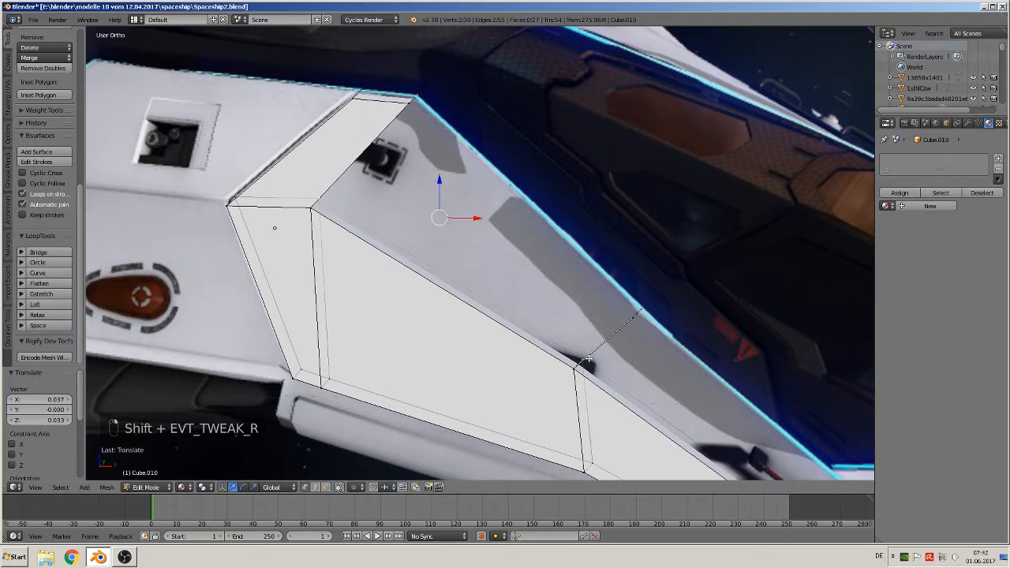
{"action": "right_click", "coordinate": [657, 306], "text": "shift"}
{"action": "middle_click_drag", "start_coordinate": [665, 350], "coordinate": [706, 375]}
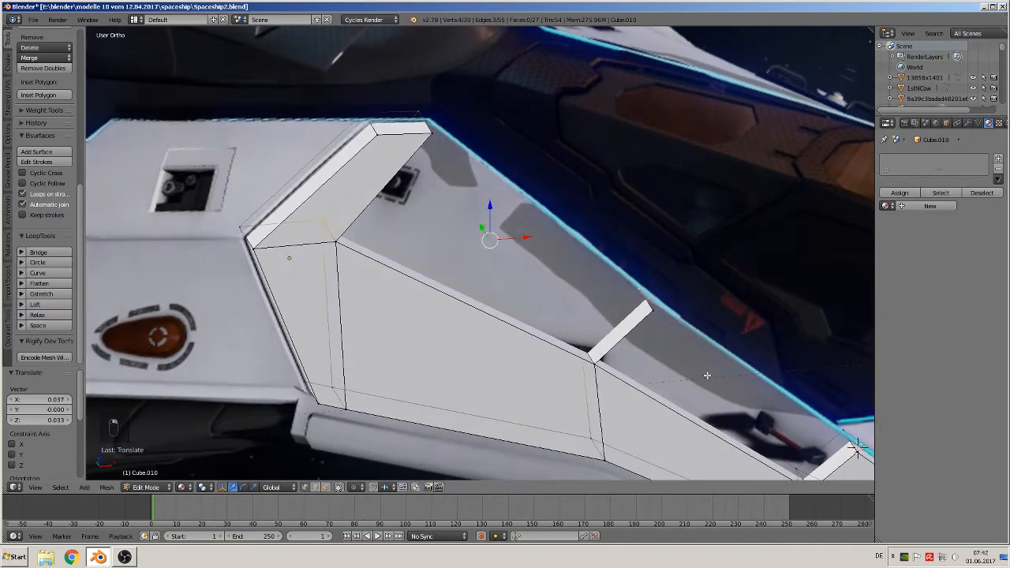
{"action": "key", "text": "f"}
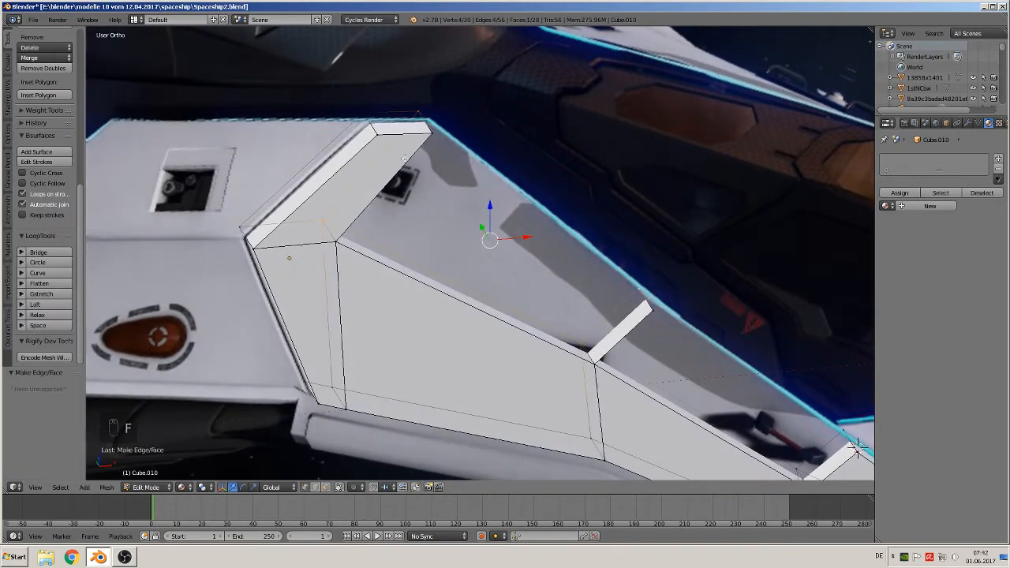
Fill the near side of the same upper gap with a face through its four front corners.
{"action": "right_click", "coordinate": [432, 134]}
{"action": "right_click", "coordinate": [338, 241], "text": "shift"}
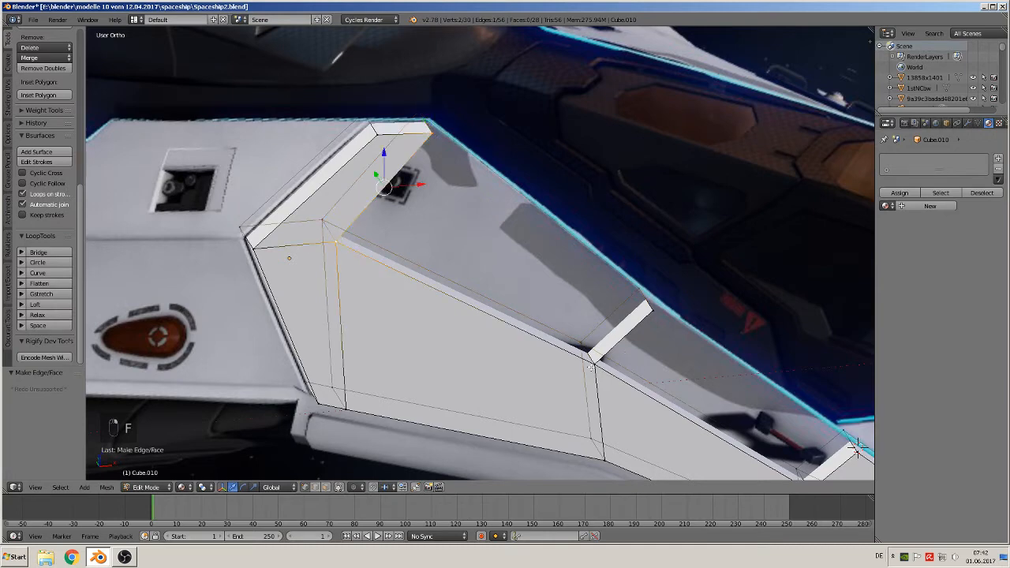
{"action": "right_click", "coordinate": [590, 364], "text": "shift"}
{"action": "right_click", "coordinate": [651, 313], "text": "shift"}
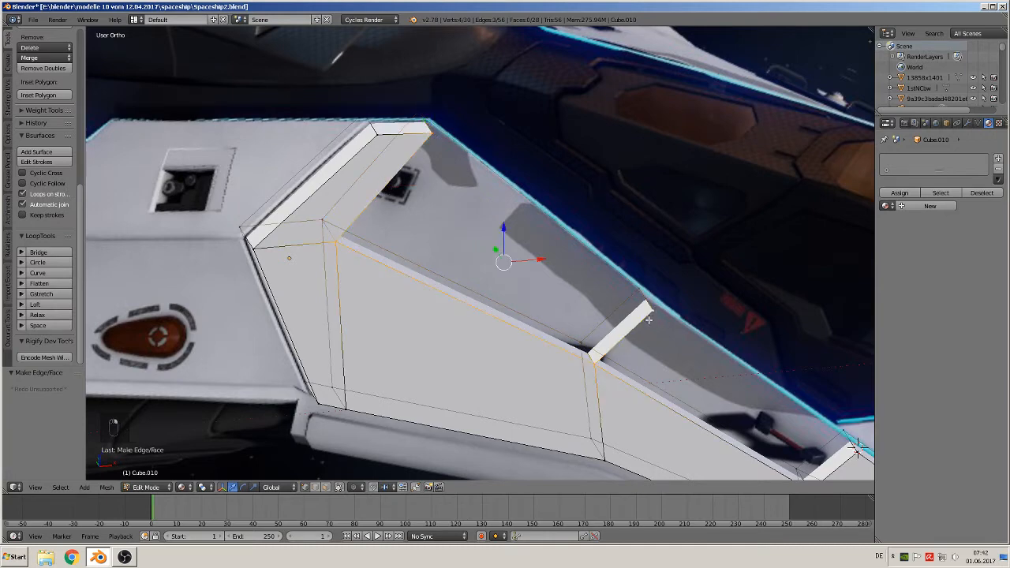
{"action": "key", "text": "f"}
Close the narrow rim of the upper section along the blue hull line with a four-corner face.
{"action": "middle_click_drag", "start_coordinate": [647, 319], "coordinate": [577, 323]}
{"action": "right_click", "coordinate": [451, 112]}
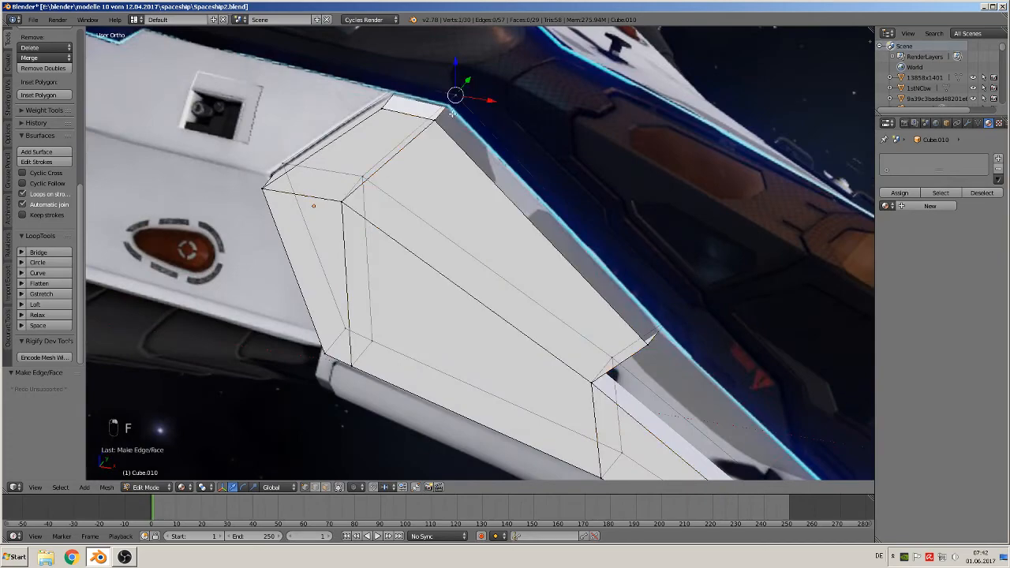
{"action": "right_click", "coordinate": [441, 120], "text": "shift"}
{"action": "right_click", "coordinate": [654, 340], "text": "shift"}
{"action": "right_click", "coordinate": [670, 318], "text": "shift"}
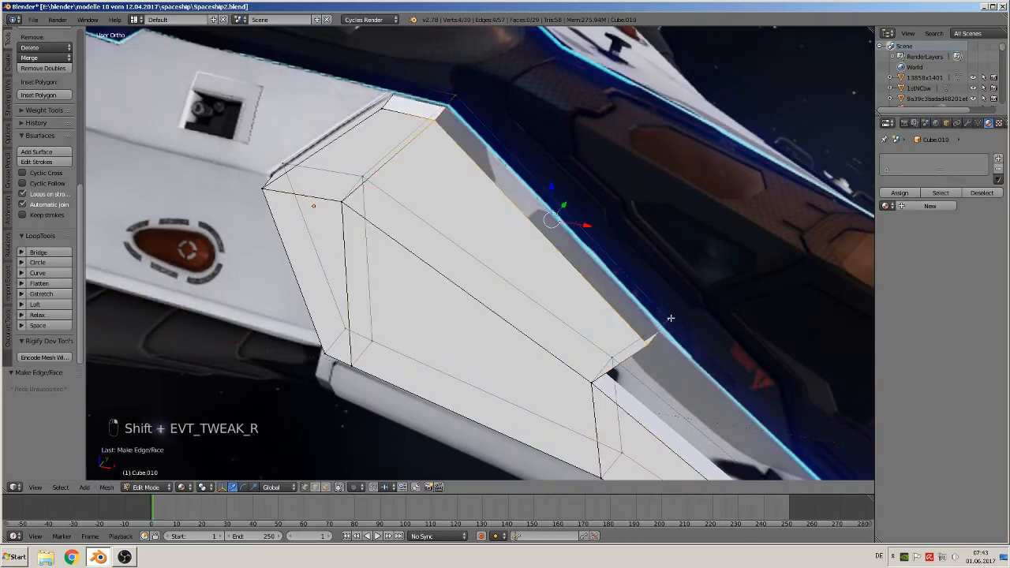
{"action": "key", "text": "f"}
Fill the far side of the lower gap, between the middle strip and the end segment, with a four-corner face.
{"action": "middle_click_drag", "start_coordinate": [675, 386], "coordinate": [491, 269], "text": "shift"}
{"action": "middle_click_drag", "start_coordinate": [442, 197], "coordinate": [433, 163]}
{"action": "right_click", "coordinate": [446, 173]}
{"action": "right_click", "coordinate": [396, 233], "text": "shift"}
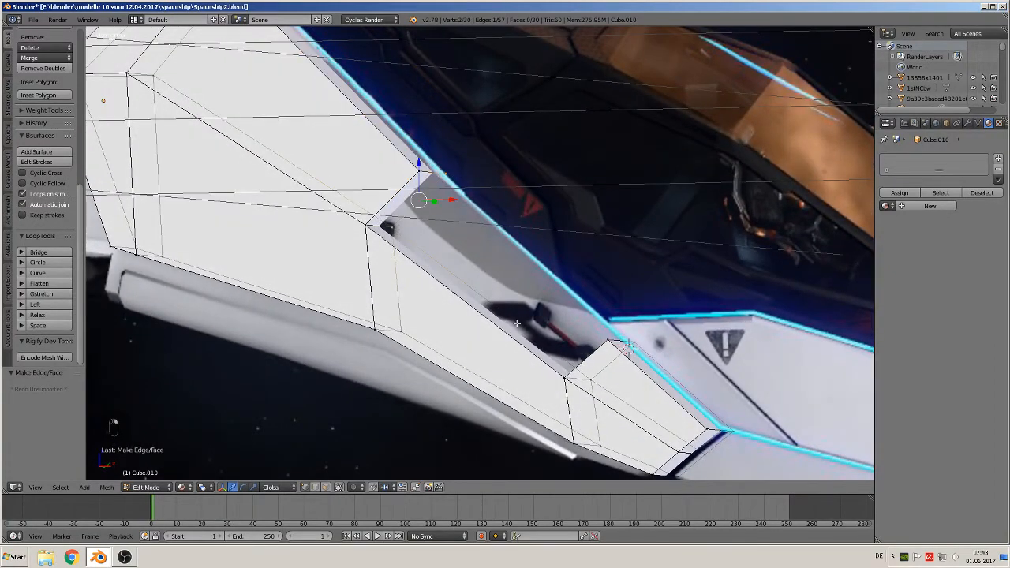
{"action": "middle_click_drag", "start_coordinate": [395, 233], "coordinate": [630, 377]}
{"action": "right_click", "coordinate": [631, 363], "text": "shift"}
{"action": "right_click", "coordinate": [664, 348], "text": "shift"}
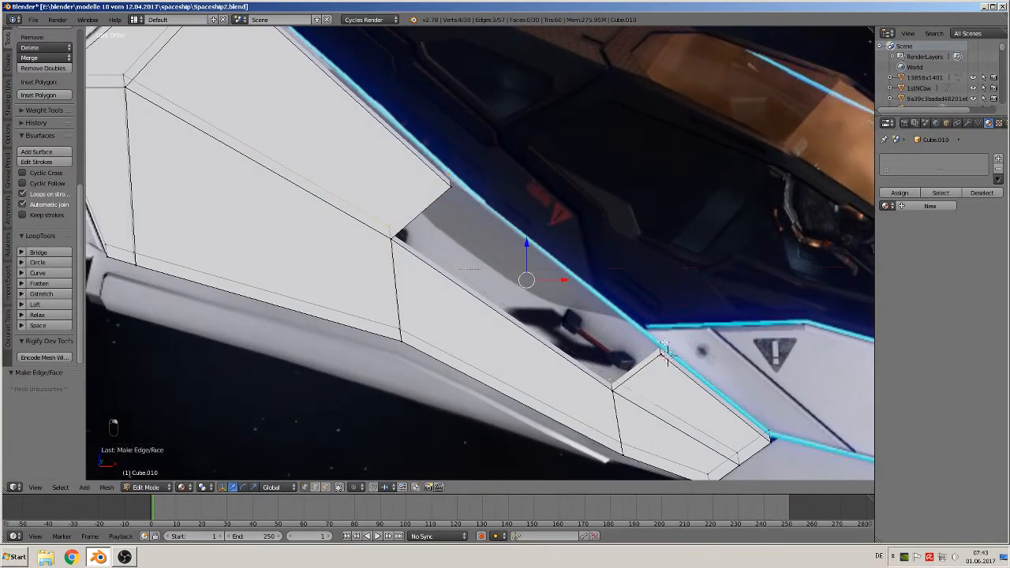
{"action": "key", "text": "f"}
Fill the near side of the lower gap with a face through its four front corners.
{"action": "middle_click_drag", "start_coordinate": [666, 354], "coordinate": [622, 317]}
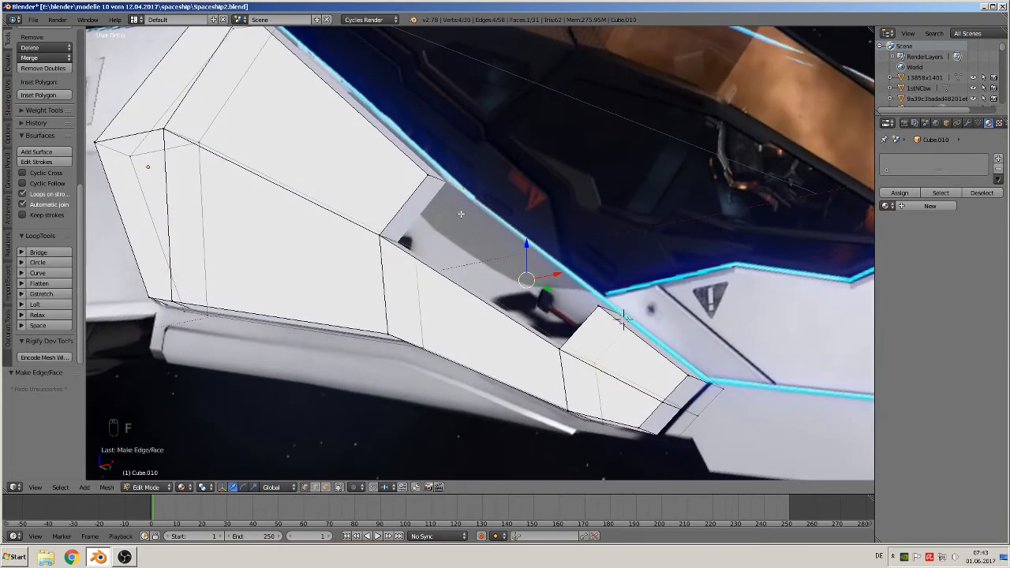
{"action": "right_click", "coordinate": [422, 174]}
{"action": "right_click", "coordinate": [382, 236], "text": "shift"}
{"action": "right_click", "coordinate": [562, 348], "text": "shift"}
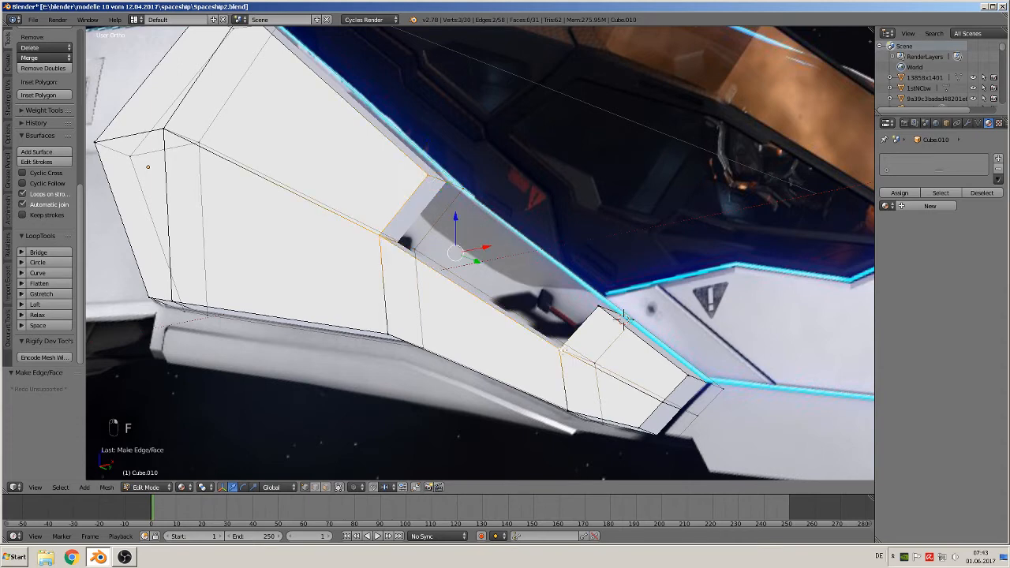
{"action": "right_click", "coordinate": [597, 304], "text": "shift"}
{"action": "key", "text": "f"}
Close the narrow rim of the lower section along the blue hull line with a four-corner face.
{"action": "middle_click_drag", "start_coordinate": [580, 298], "coordinate": [613, 333]}
{"action": "right_click", "coordinate": [420, 142]}
{"action": "right_click", "coordinate": [417, 168], "text": "shift"}
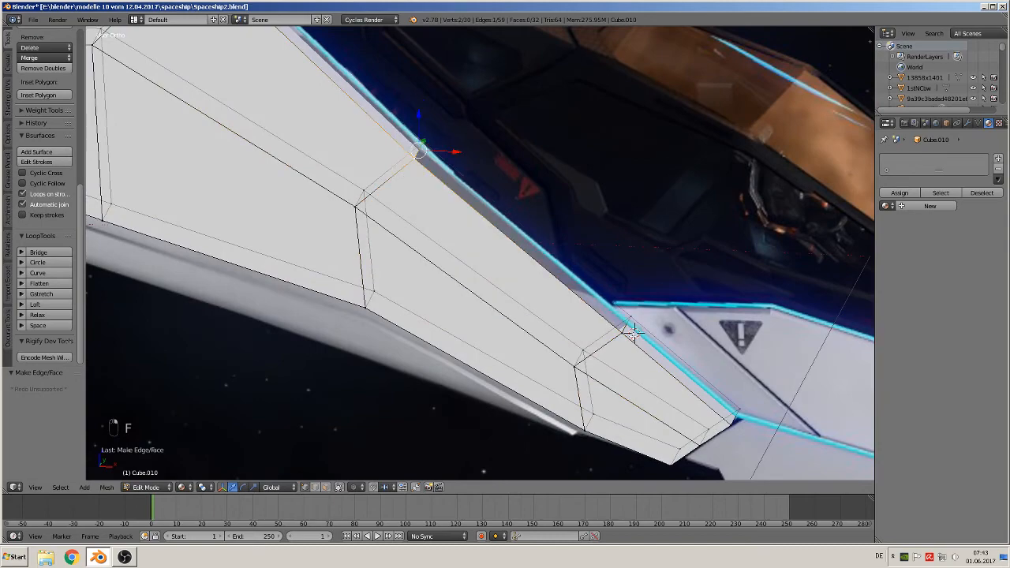
{"action": "right_click", "coordinate": [629, 329], "text": "shift"}
{"action": "right_click", "coordinate": [638, 313], "text": "shift"}
{"action": "key", "text": "f"}
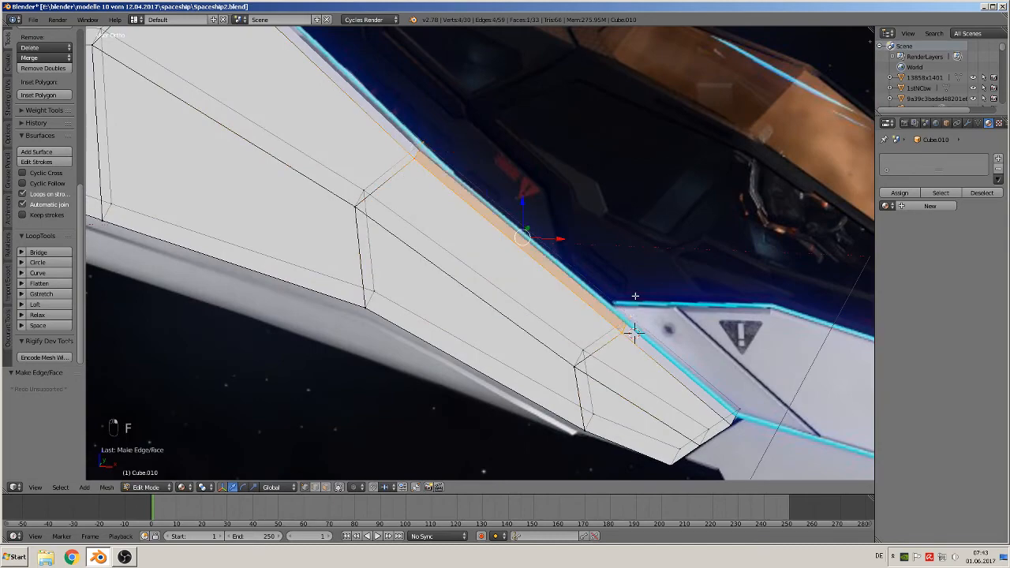
Return to Object Mode and move the finished side panel about -0.197 along the Y axis.
{"action": "key", "text": "Tab"}
{"action": "scroll", "coordinate": [634, 331], "scroll_direction": "down", "scroll_amount": 4}
{"action": "middle_click_drag", "start_coordinate": [634, 332], "coordinate": [462, 315]}
{"action": "key", "text": "KP_1"}
{"action": "left_click_drag", "start_coordinate": [410, 124], "coordinate": [409, 191]}
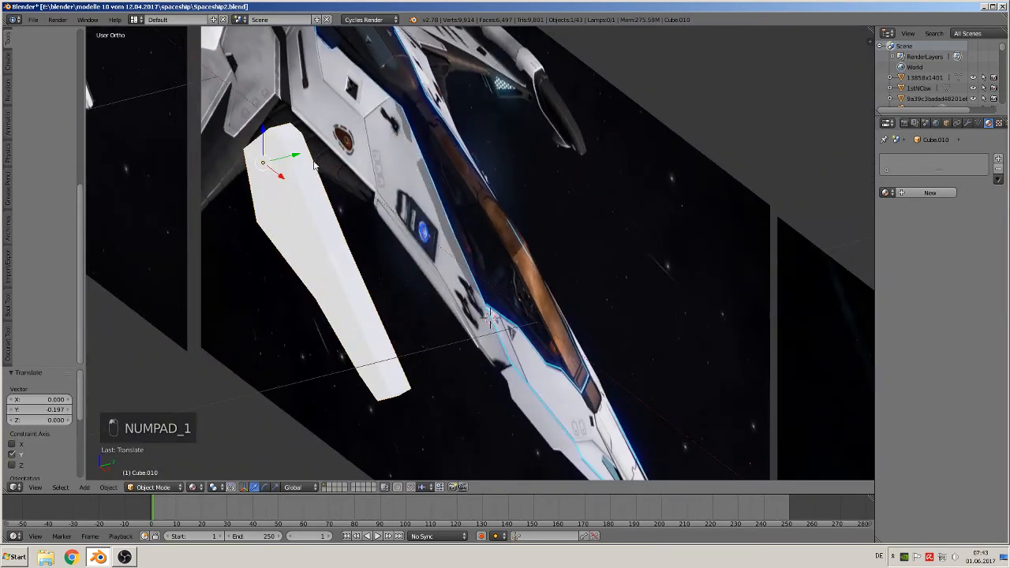
Thin the side panel by scaling it along the Y axis to about 0.303.
{"action": "key", "text": "s"}
{"action": "key", "text": "y"}
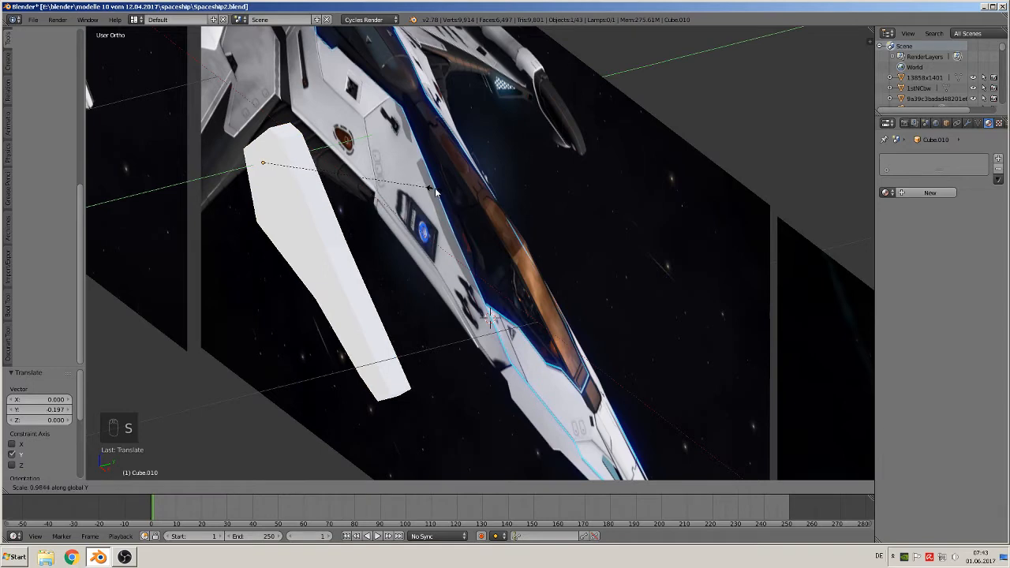
{"action": "right_click", "coordinate": [434, 187]}
{"action": "key", "text": "s"}
{"action": "key", "text": "y"}
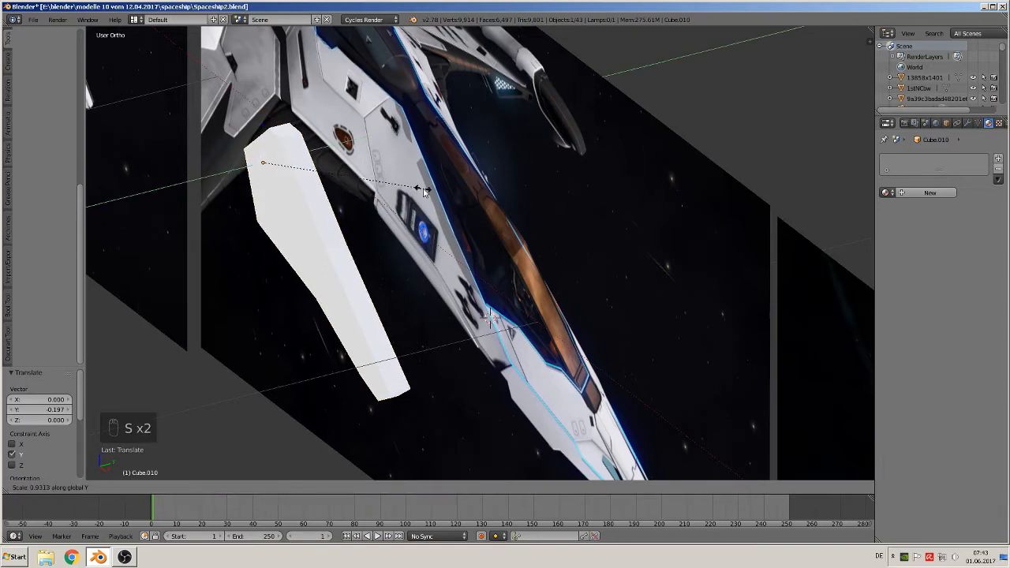
{"action": "left_click", "coordinate": [316, 179]}
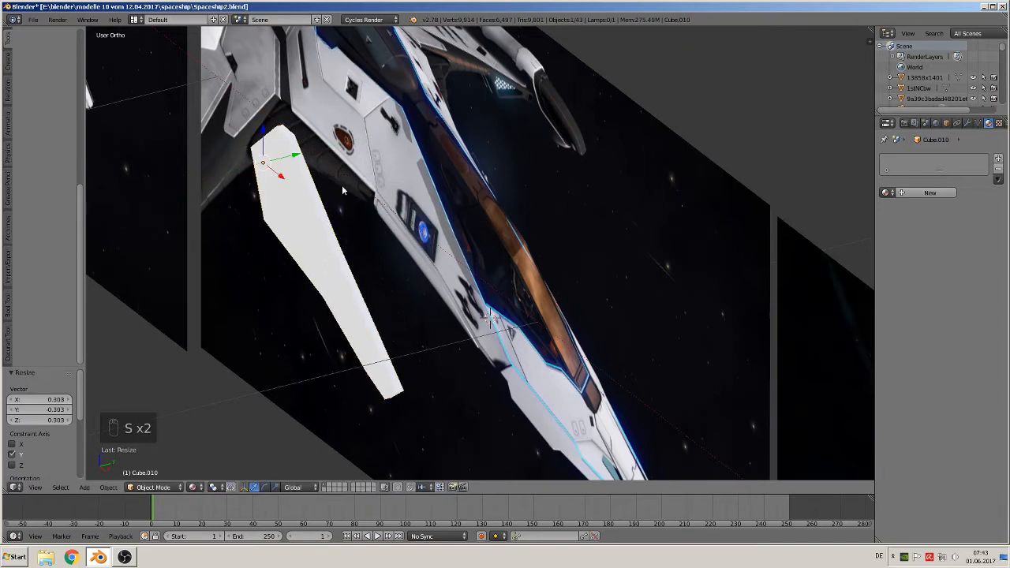
In front view, move the side panel about 0.823 down along Z, clear of the reference ship.
{"action": "middle_click_drag", "start_coordinate": [342, 185], "coordinate": [372, 157]}
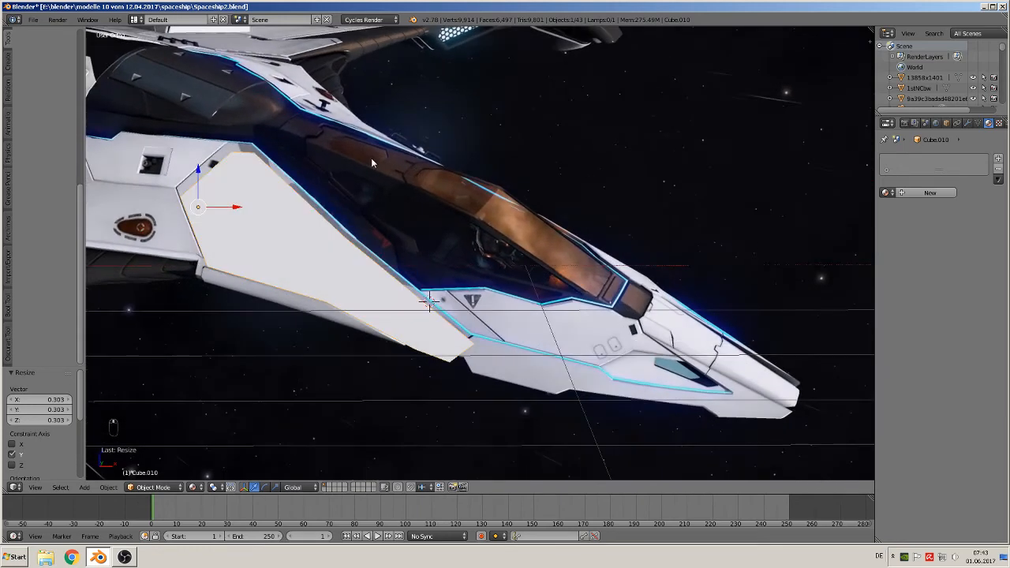
{"action": "key", "text": "KP_1"}
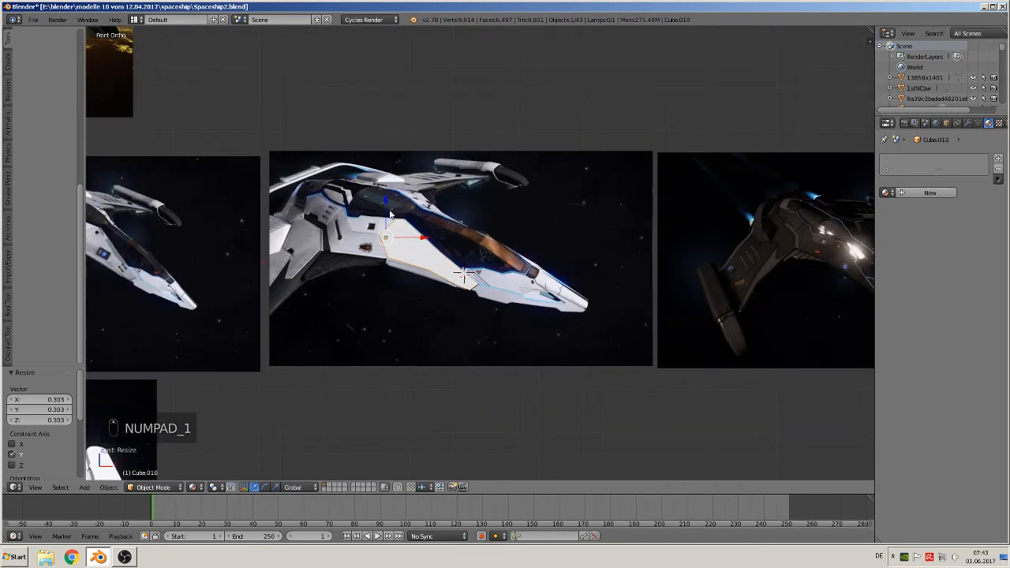
{"action": "left_click_drag", "start_coordinate": [390, 213], "coordinate": [434, 363]}
{"action": "scroll", "coordinate": [438, 359], "scroll_direction": "up", "scroll_amount": 7}
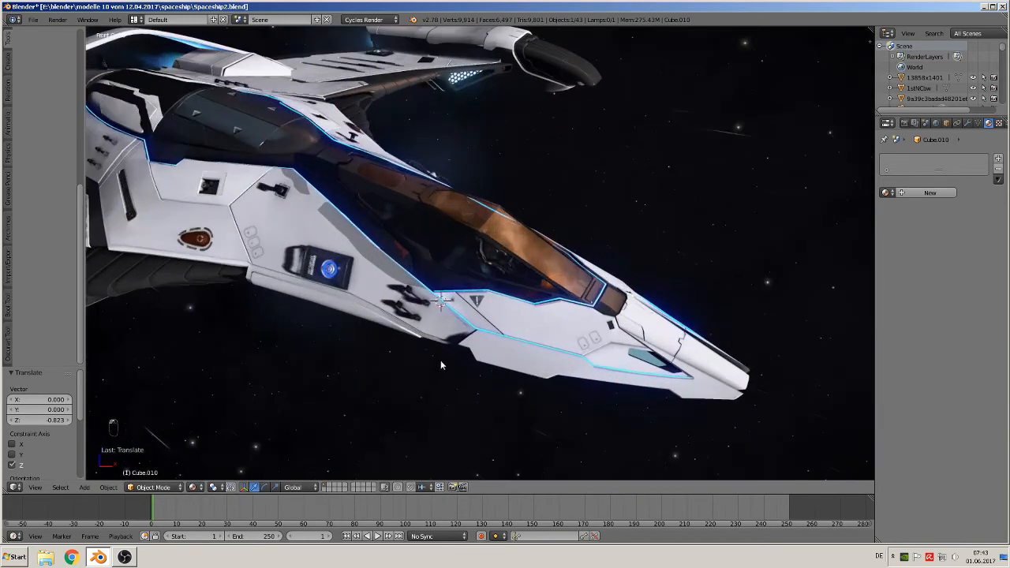
Place the 3D cursor on the rear part of the reference ship's lower nose panel and add a cube there.
{"action": "middle_click_drag", "start_coordinate": [312, 232], "coordinate": [348, 156], "text": "shift"}
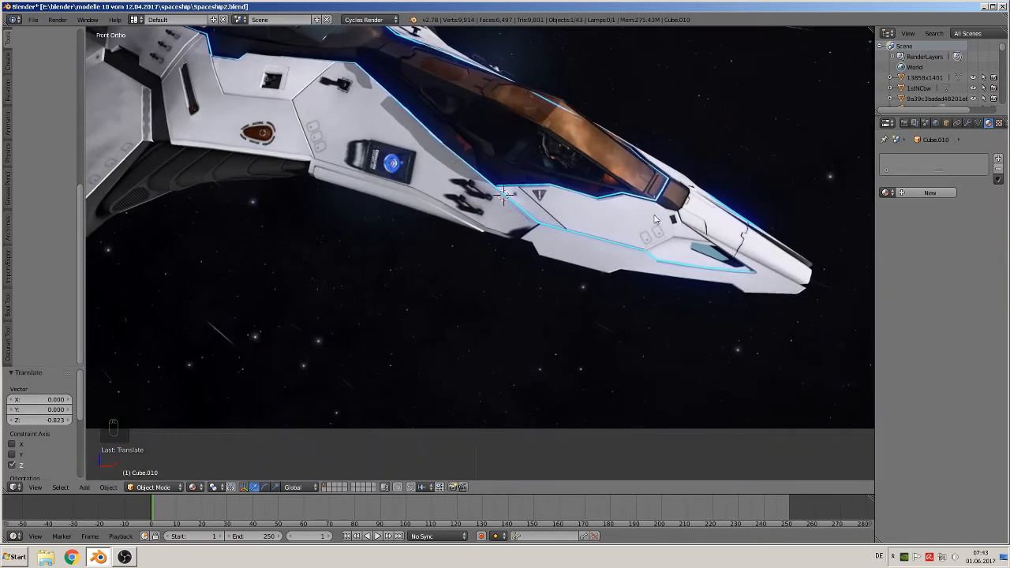
{"action": "middle_click_drag", "start_coordinate": [701, 253], "coordinate": [546, 280], "text": "shift"}
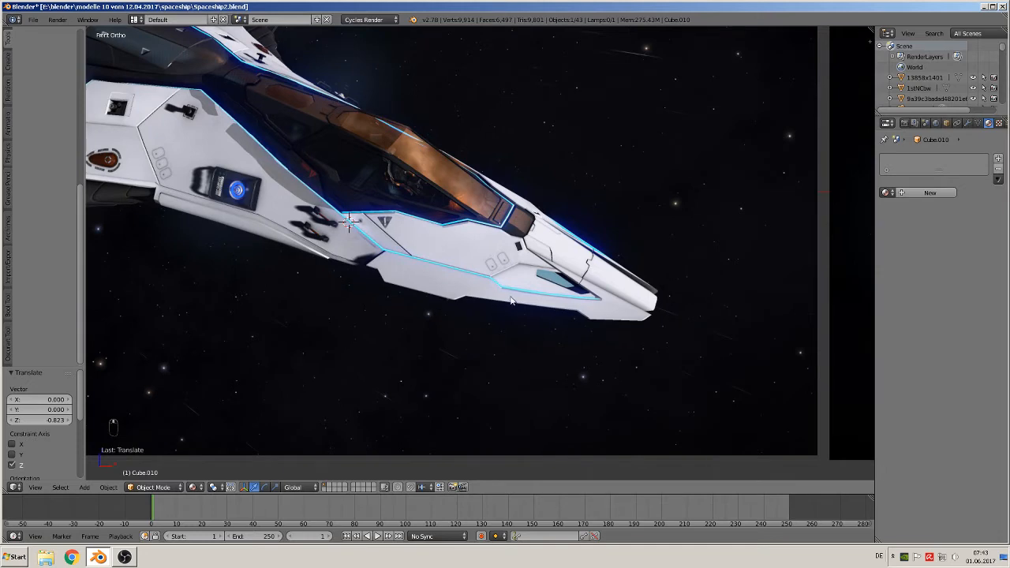
{"action": "left_click", "coordinate": [395, 270]}
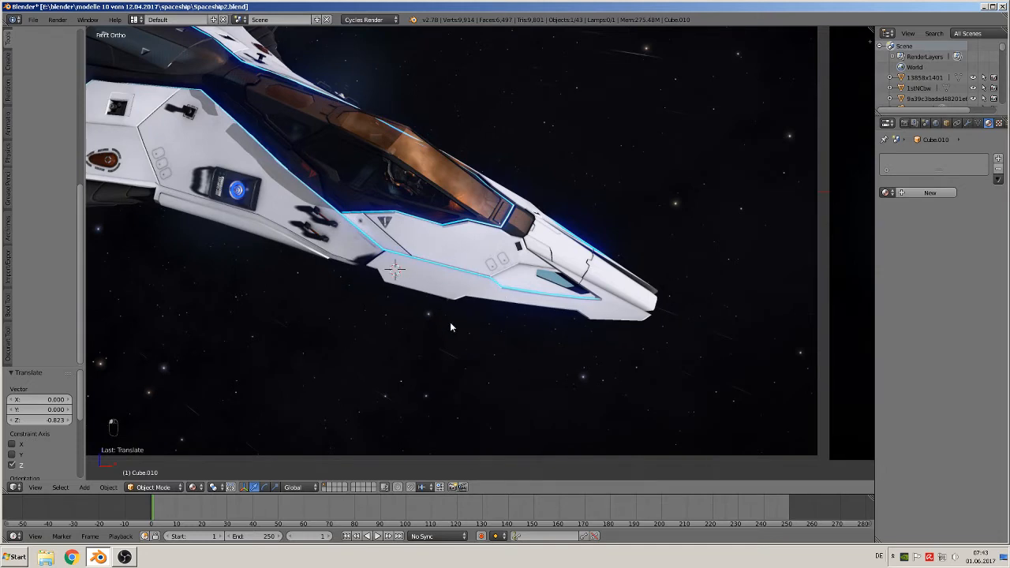
{"action": "left_click", "coordinate": [86, 488]}
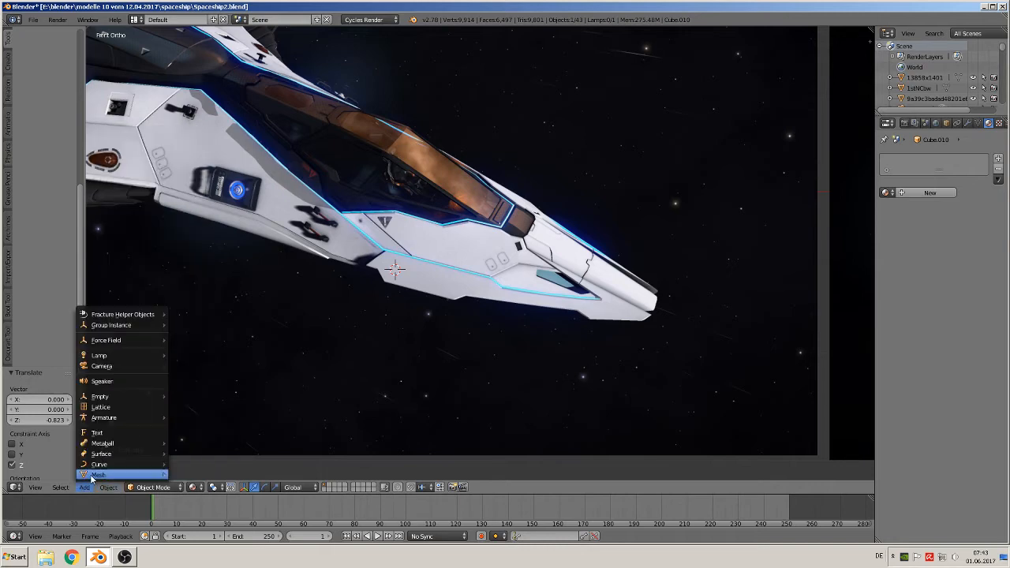
{"action": "mouse_move", "coordinate": [93, 475]}
{"action": "left_click", "coordinate": [211, 228]}
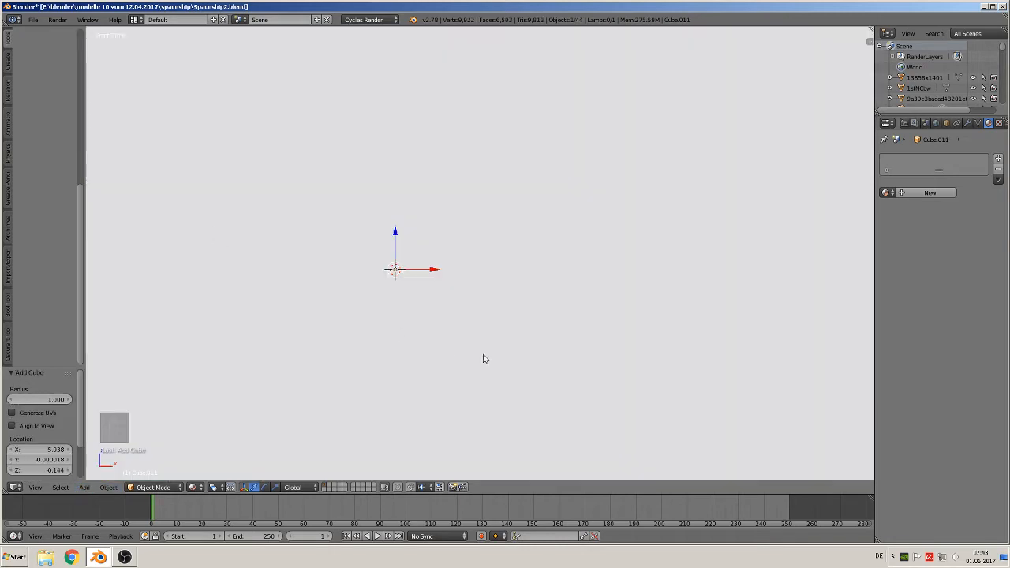
Scale the new cube uniformly to about 0.048.
{"action": "key", "text": "s"}
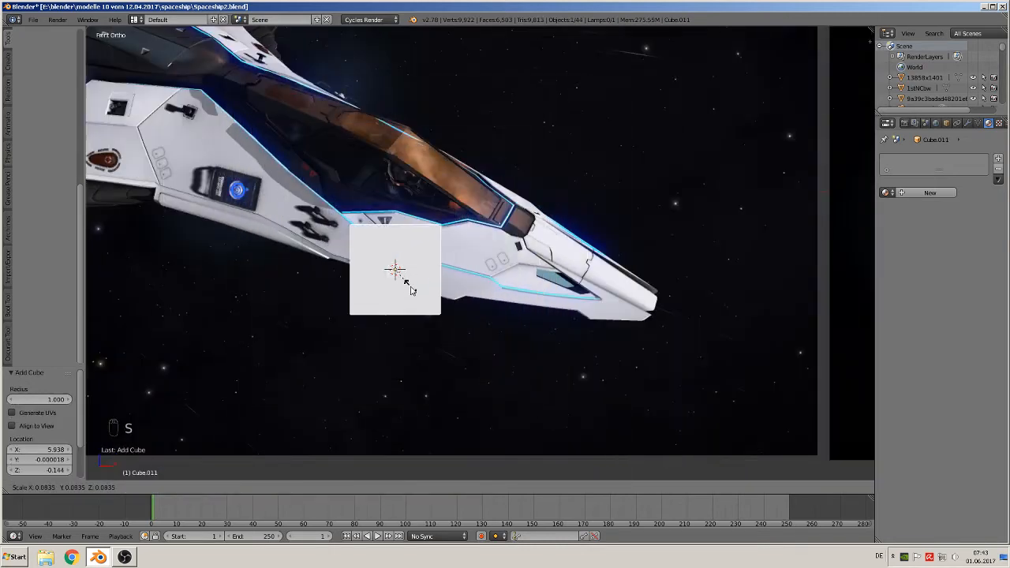
{"action": "left_click", "coordinate": [404, 281]}
{"action": "scroll", "coordinate": [433, 310], "scroll_direction": "up", "scroll_amount": 4}
{"action": "middle_click_drag", "start_coordinate": [430, 315], "coordinate": [367, 239], "text": "shift"}
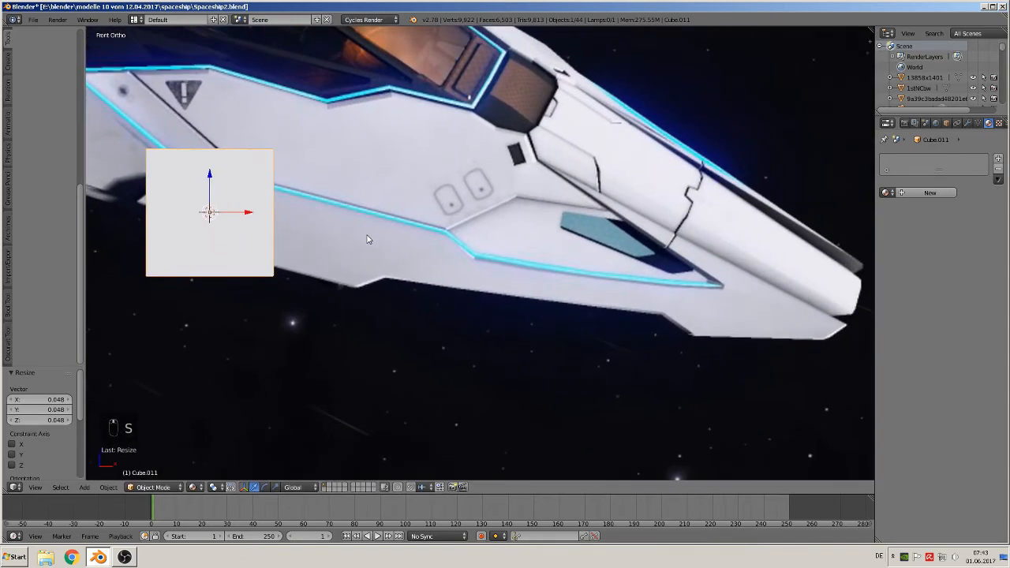
{"action": "scroll", "coordinate": [368, 241], "scroll_direction": "down", "scroll_amount": 2}
{"action": "scroll", "coordinate": [386, 267], "scroll_direction": "up", "scroll_amount": 1}
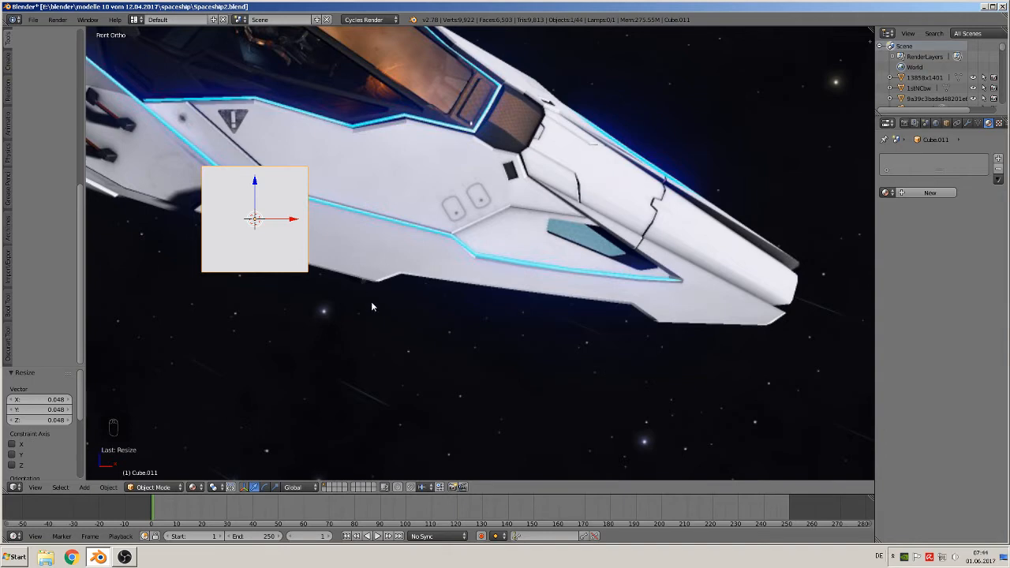
Move the cube about 0.04 down to the lower nose panel's bottom edge and scale it to about 0.286.
{"action": "key", "text": "g"}
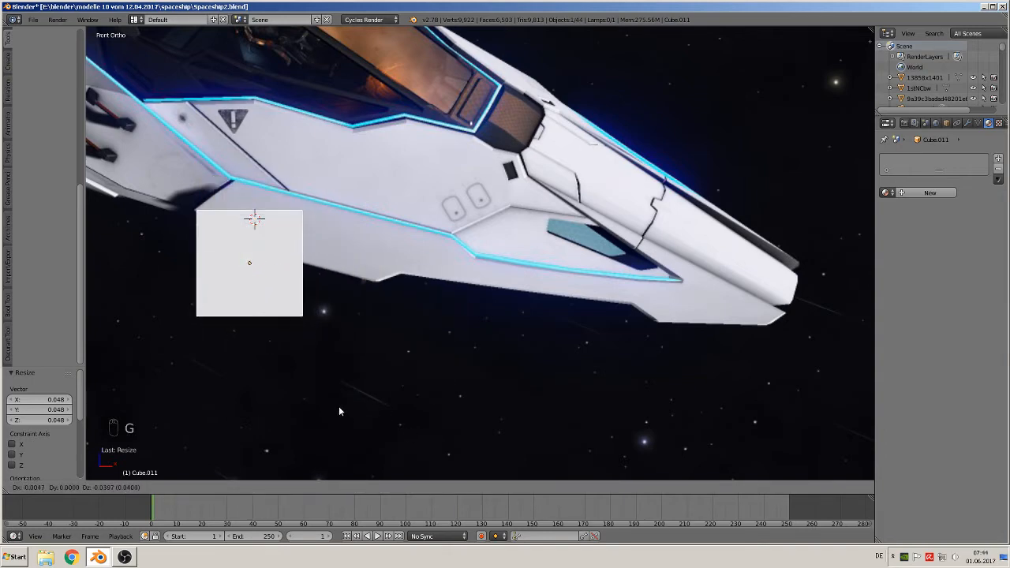
{"action": "left_click", "coordinate": [338, 406]}
{"action": "key", "text": "s"}
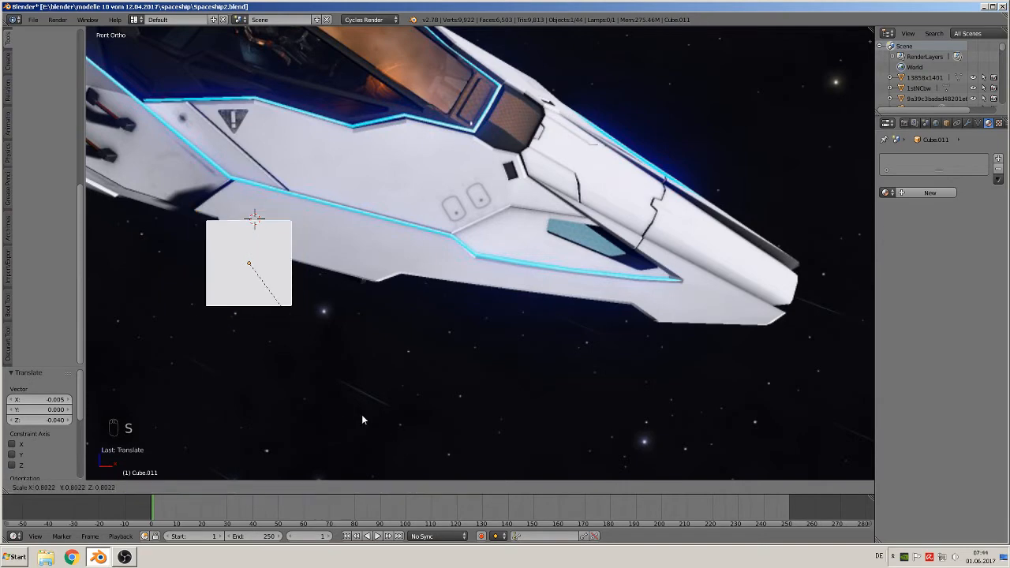
{"action": "left_click", "coordinate": [271, 331]}
Move the cube about -0.035 in X and 0.035 in Z onto the lower nose panel's rear corner.
{"action": "middle_click_drag", "start_coordinate": [322, 251], "coordinate": [568, 319], "text": "shift"}
{"action": "scroll", "coordinate": [504, 292], "scroll_direction": "up", "scroll_amount": 4}
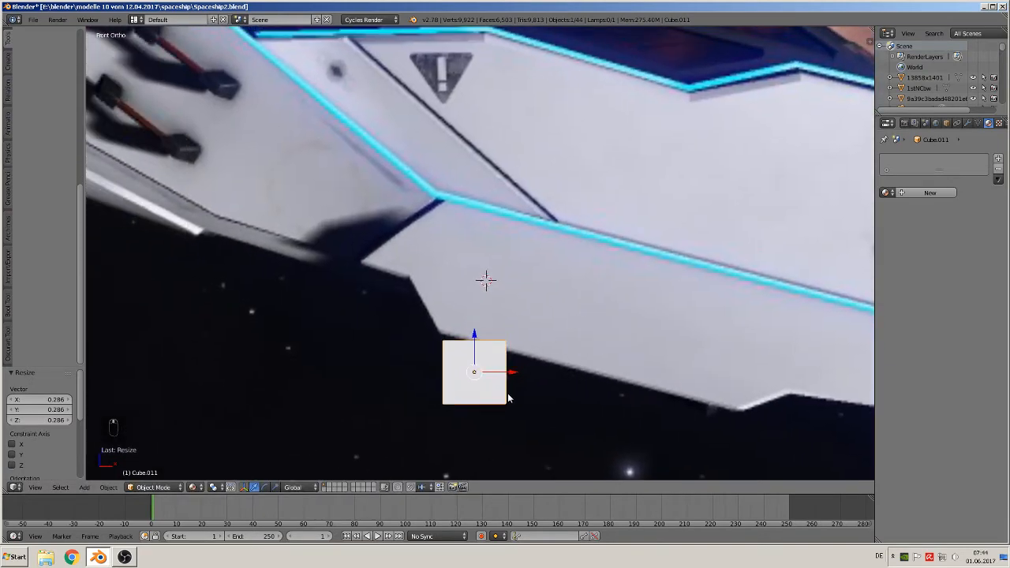
{"action": "key", "text": "g"}
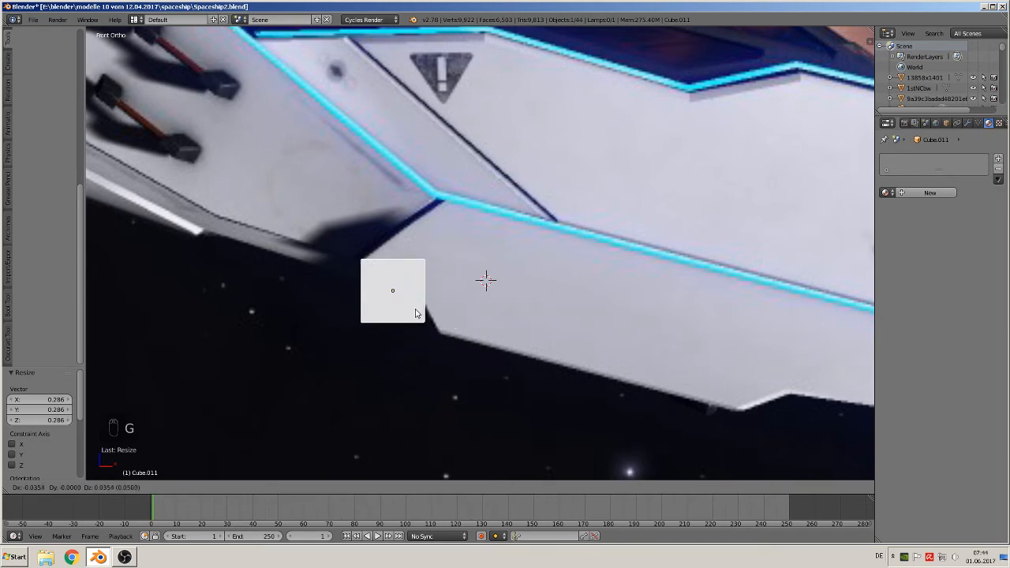
{"action": "left_click", "coordinate": [416, 313]}
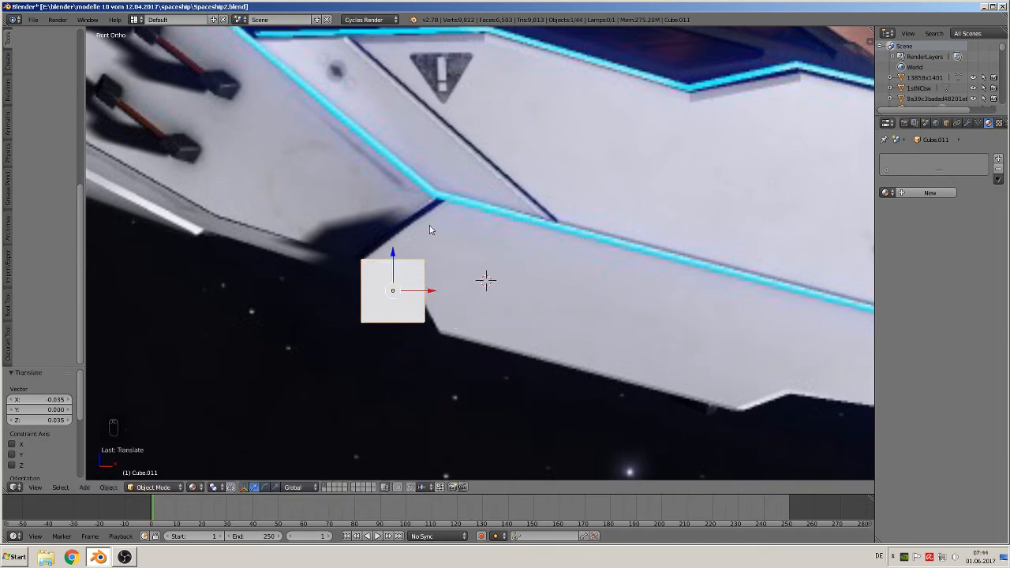
In Edit Mode, move the cube's front vertices forward and up to follow the panel's slanted upper rear edge.
{"action": "key", "text": "Tab"}
{"action": "key", "text": "a"}
{"action": "key", "text": "a"}
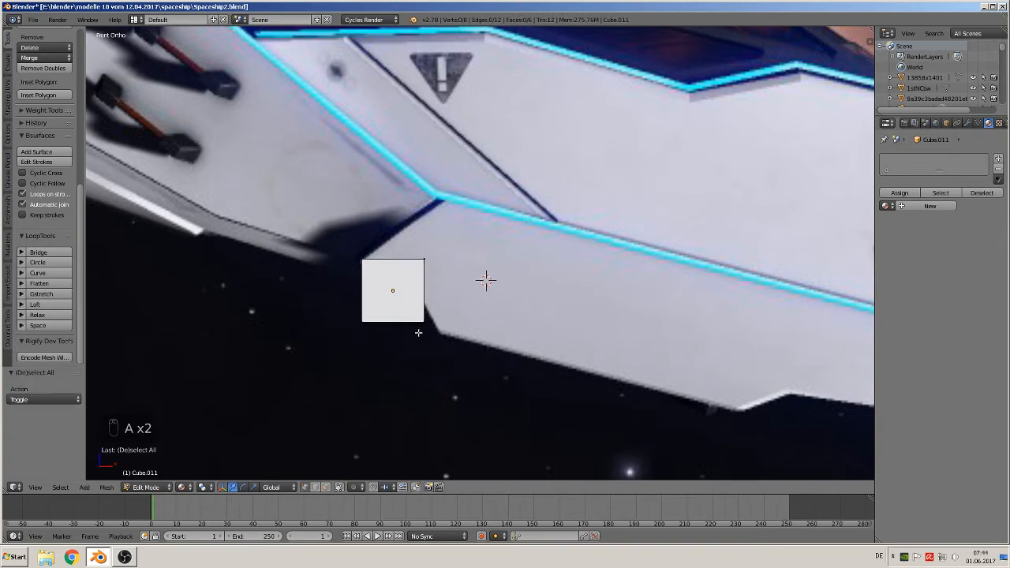
{"action": "key", "text": "c"}
{"action": "left_click", "coordinate": [424, 327]}
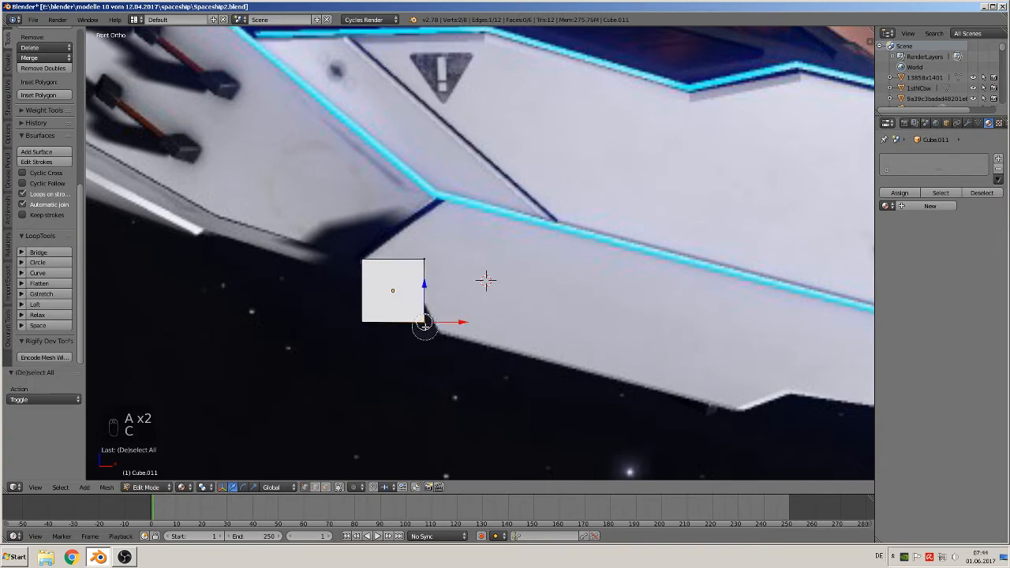
{"action": "left_click", "coordinate": [425, 253]}
{"action": "right_click", "coordinate": [426, 243]}
{"action": "key", "text": "g"}
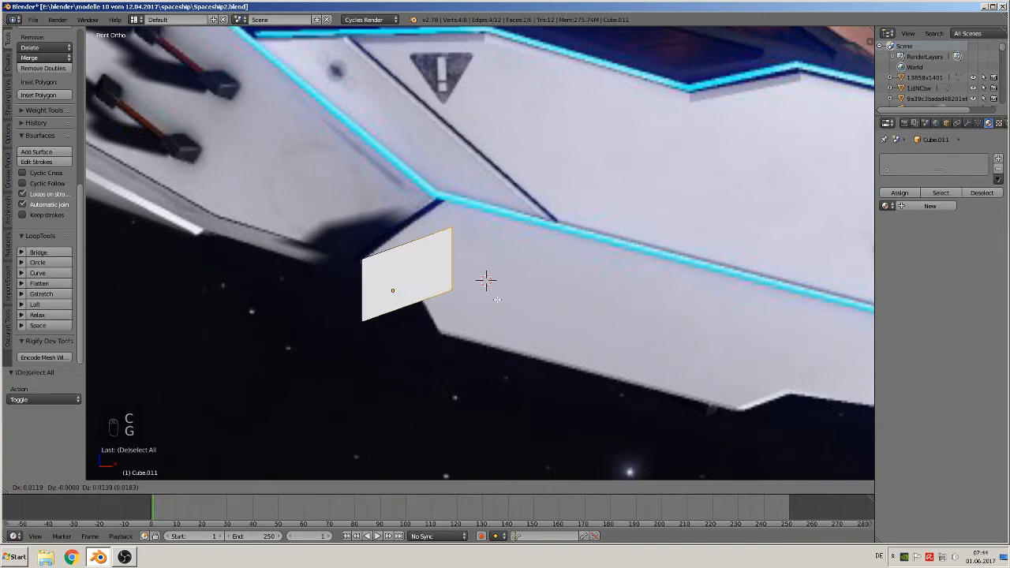
{"action": "left_click", "coordinate": [496, 295]}
Raise the cube's lower rear vertices about 0.024 along Z to the panel's narrow rear tip.
{"action": "key", "text": "a"}
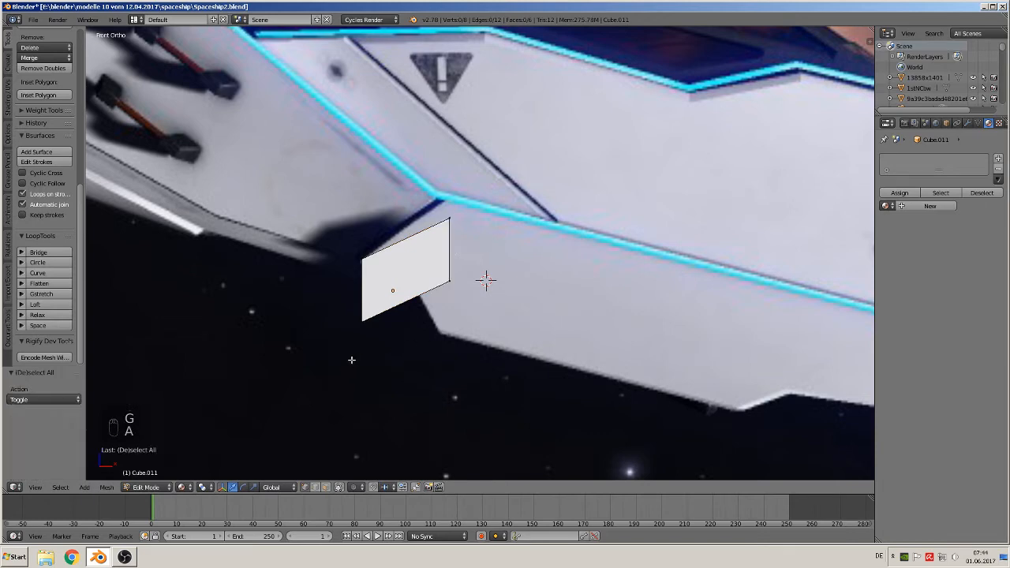
{"action": "key", "text": "c"}
{"action": "left_click_drag", "start_coordinate": [368, 295], "coordinate": [380, 234]}
{"action": "scroll", "coordinate": [442, 298], "scroll_direction": "up", "scroll_amount": 3}
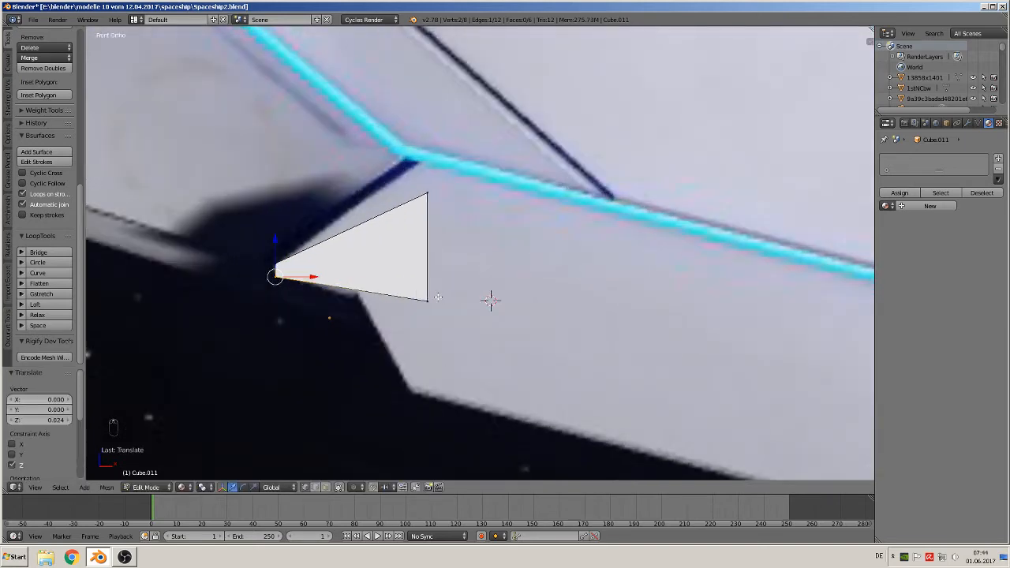
Move the lower front vertices about -0.018 in X and 0.002 up in Z onto the panel's lower outline corner.
{"action": "key", "text": "a"}
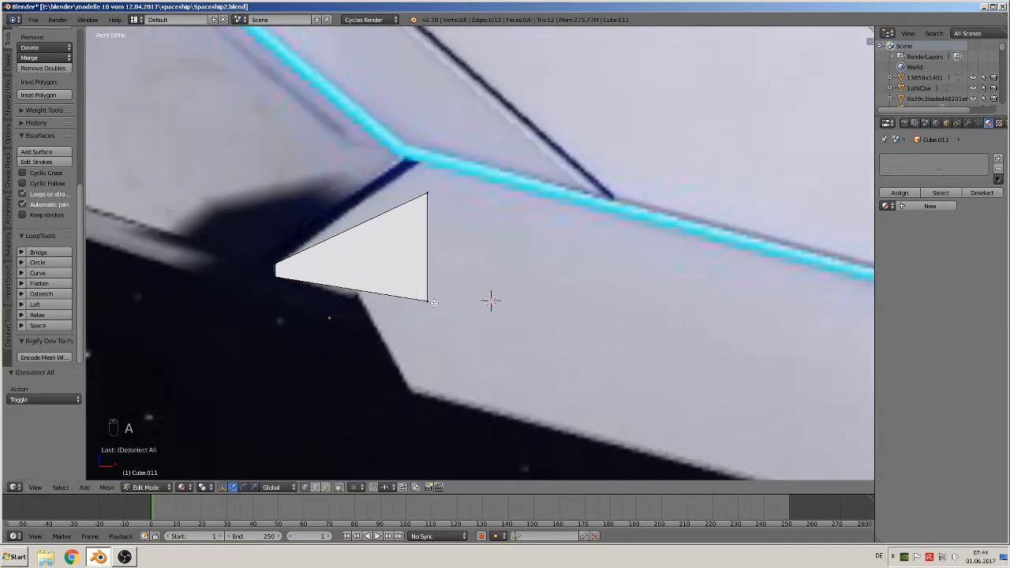
{"action": "right_click", "coordinate": [431, 302]}
{"action": "key", "text": "g"}
{"action": "key", "text": "x"}
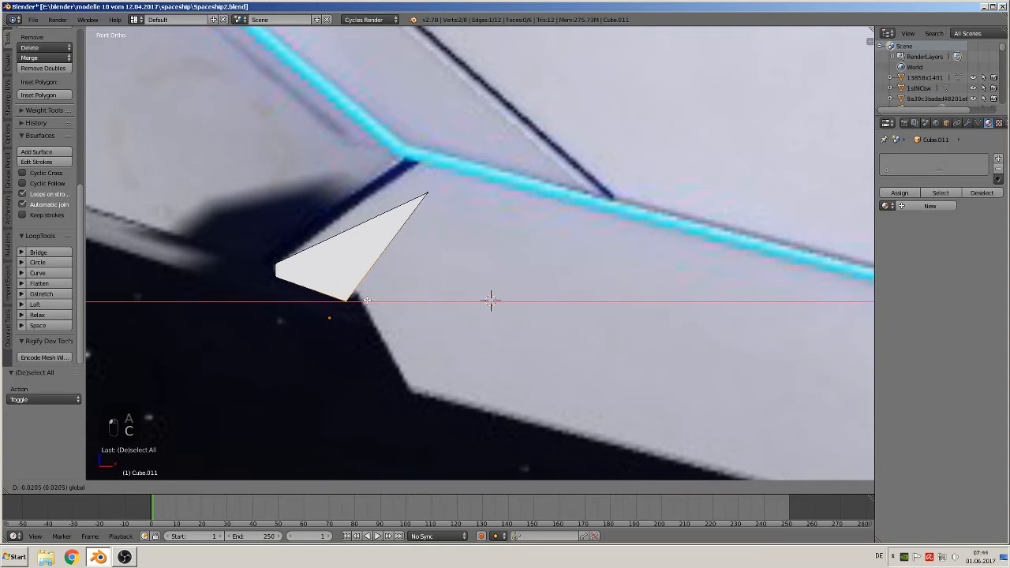
{"action": "left_click", "coordinate": [357, 276]}
{"action": "key", "text": "g"}
{"action": "key", "text": "z"}
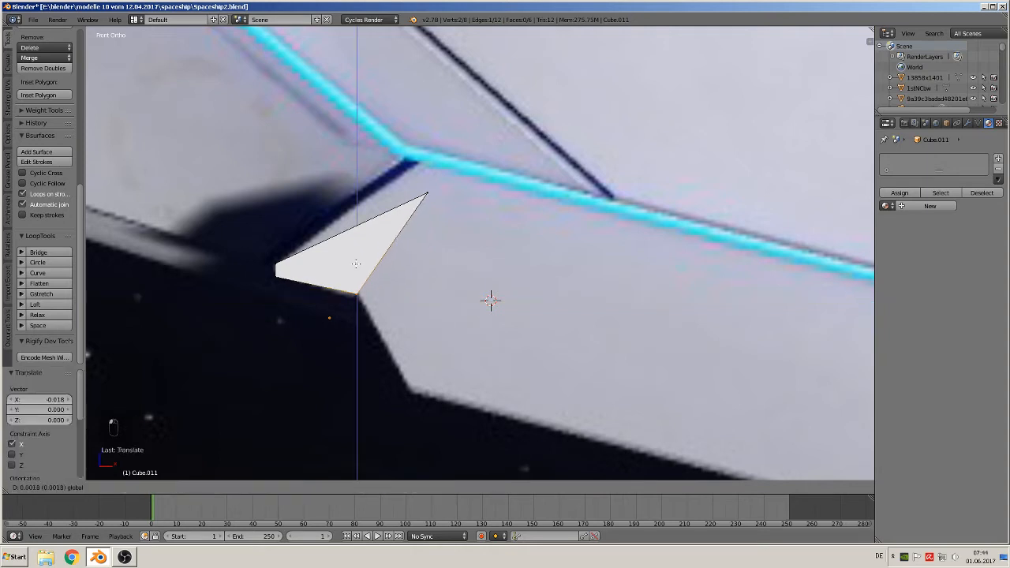
{"action": "left_click", "coordinate": [357, 265]}
Move the upper front vertices about -0.018 in X and -0.004 in Z, directly above the lower front ones.
{"action": "key", "text": "a"}
{"action": "key", "text": "g"}
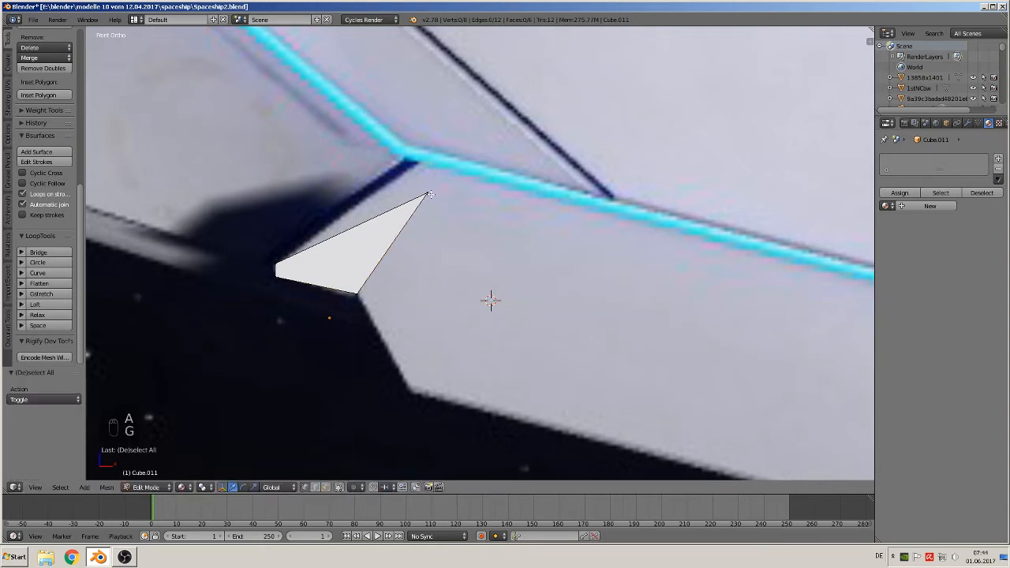
{"action": "key", "text": "c"}
{"action": "left_click", "coordinate": [428, 195]}
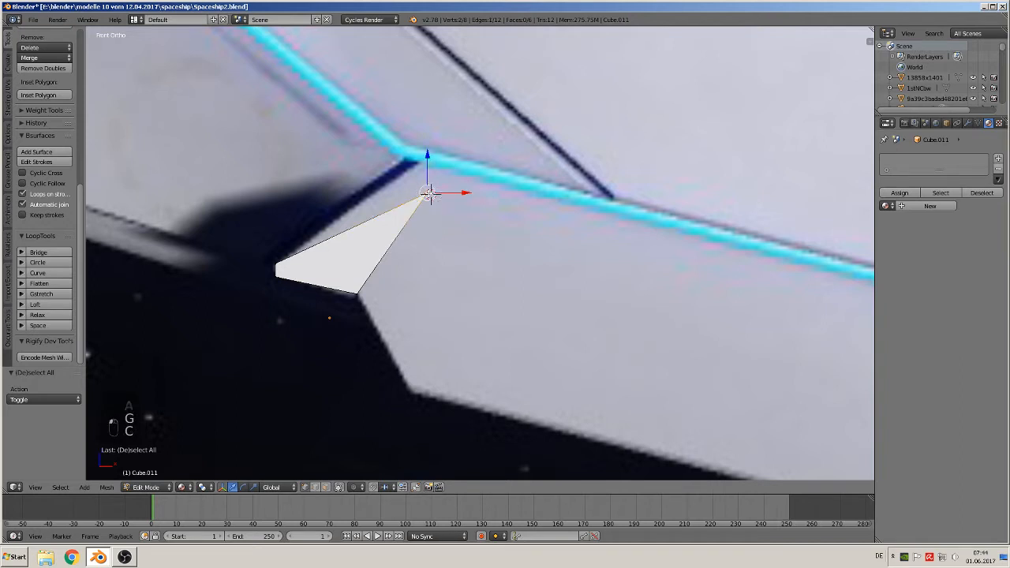
{"action": "key", "text": "g"}
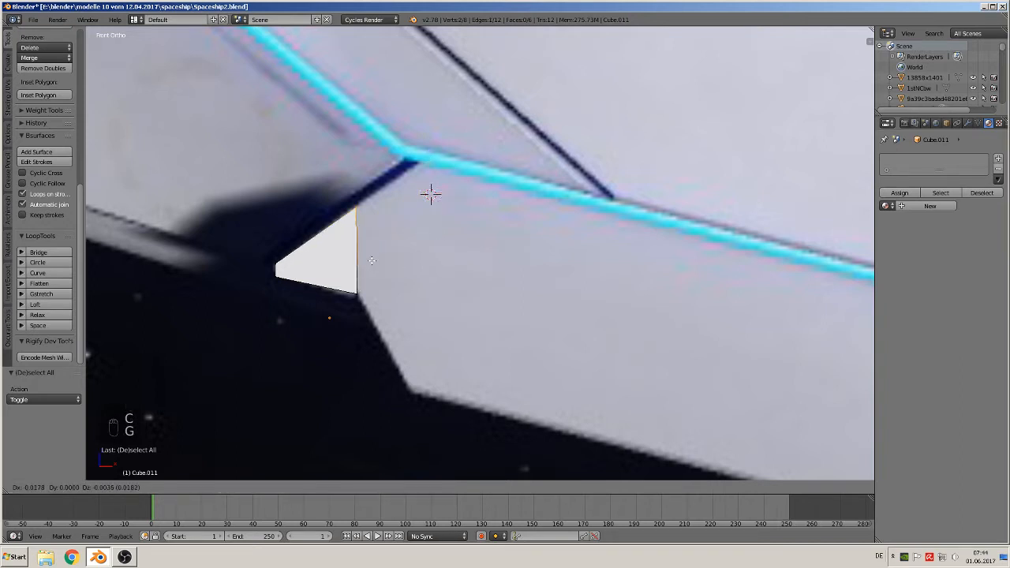
{"action": "left_click", "coordinate": [428, 194]}
Extrude the front end of the lower panel forward along X to beneath the bend in the cyan line.
{"action": "scroll", "coordinate": [456, 227], "scroll_direction": "down", "scroll_amount": 4}
{"action": "scroll", "coordinate": [403, 274], "scroll_direction": "down", "scroll_amount": 1}
{"action": "middle_click_drag", "start_coordinate": [470, 274], "coordinate": [376, 283], "text": "shift"}
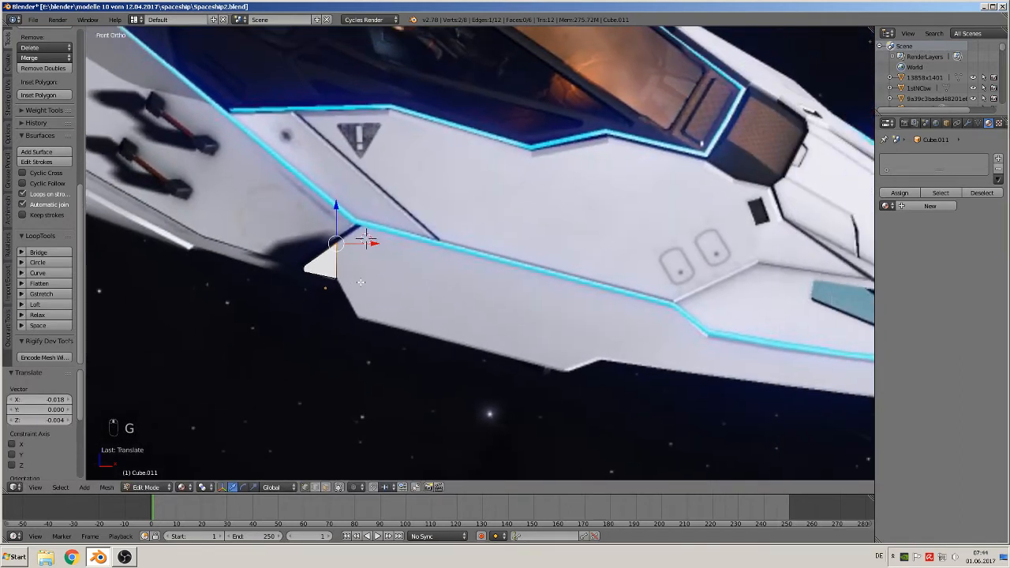
{"action": "scroll", "coordinate": [326, 330], "scroll_direction": "up", "scroll_amount": 2}
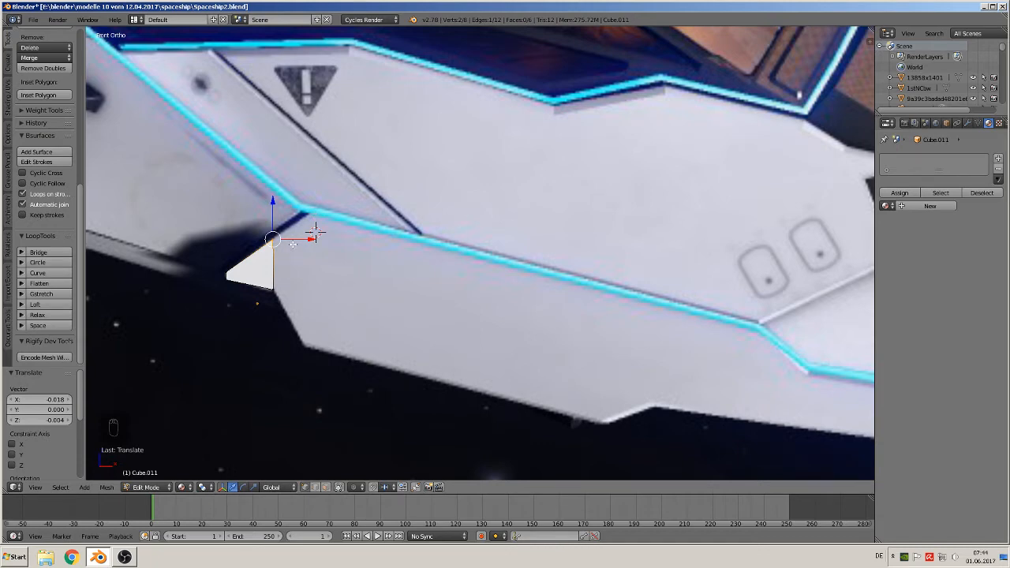
{"action": "key", "text": "a"}
{"action": "key", "text": "c"}
{"action": "left_click", "coordinate": [273, 236]}
{"action": "left_click", "coordinate": [278, 297]}
{"action": "right_click", "coordinate": [282, 299]}
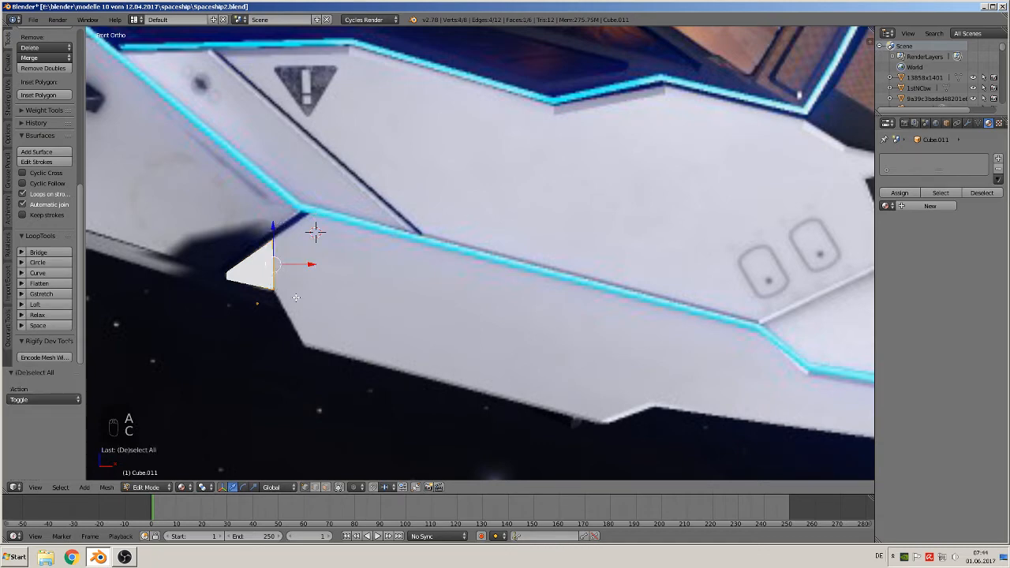
{"action": "key", "text": "e"}
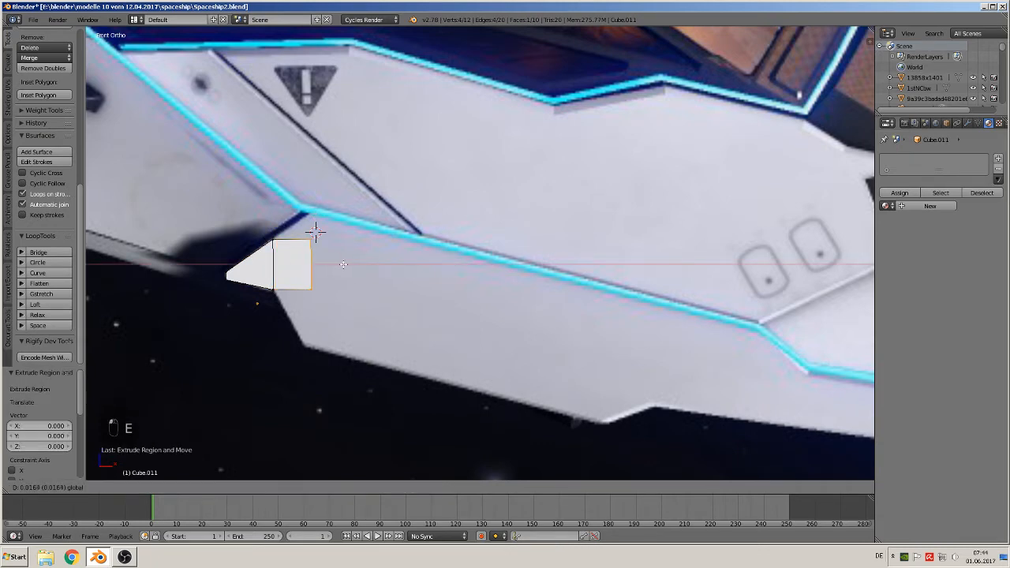
{"action": "left_click", "coordinate": [315, 231]}
Raise the new upper front vertices along Z to the cyan line's bend, aligning them in X with the corner.
{"action": "key", "text": "a"}
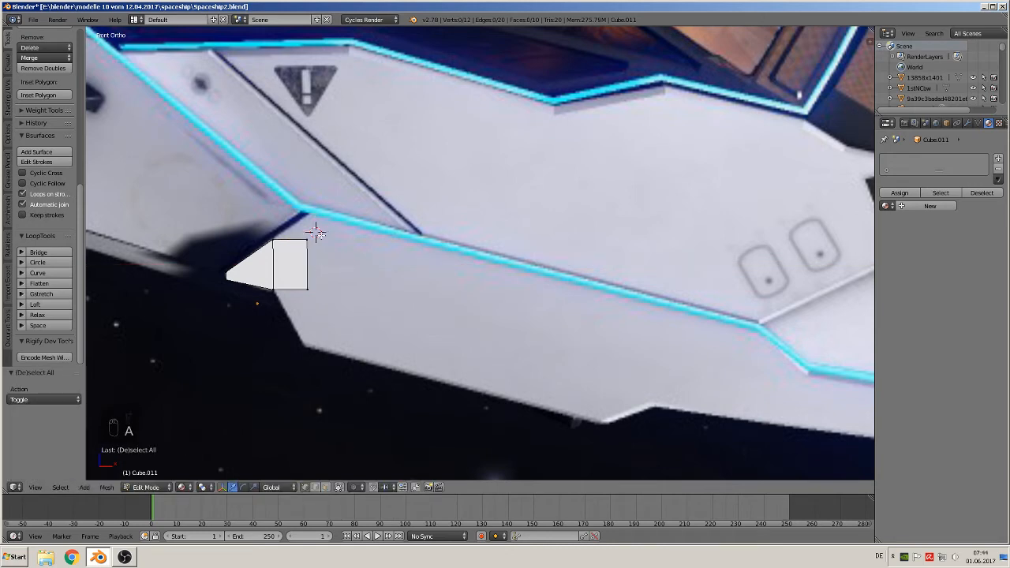
{"action": "key", "text": "c"}
{"action": "left_click", "coordinate": [312, 237]}
{"action": "left_click_drag", "start_coordinate": [309, 215], "coordinate": [331, 215]}
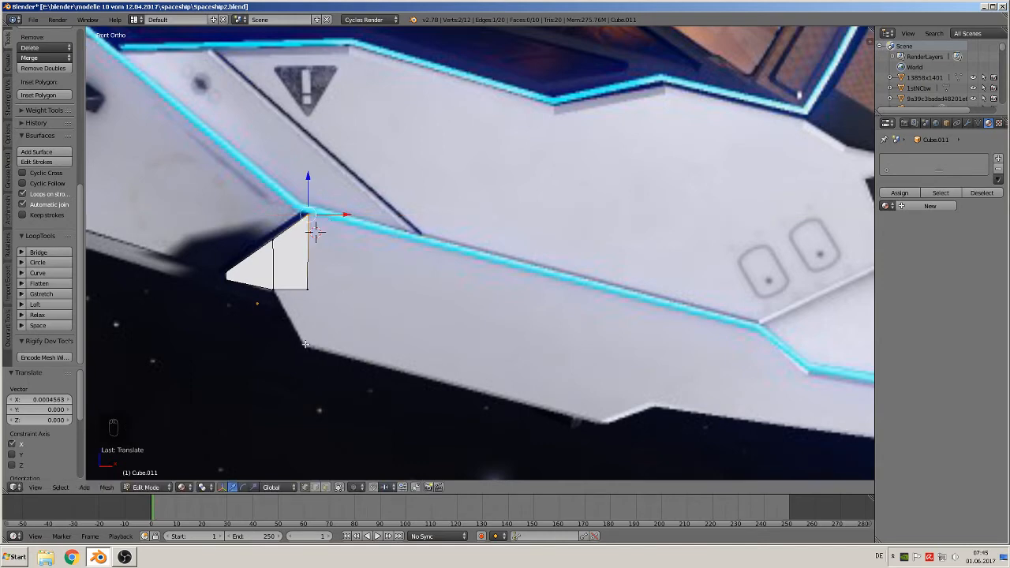
Move the new lower front vertices -0.026 in Z onto the corner of the panel's lower outline.
{"action": "key", "text": "a"}
{"action": "key", "text": "c"}
{"action": "left_click", "coordinate": [315, 230]}
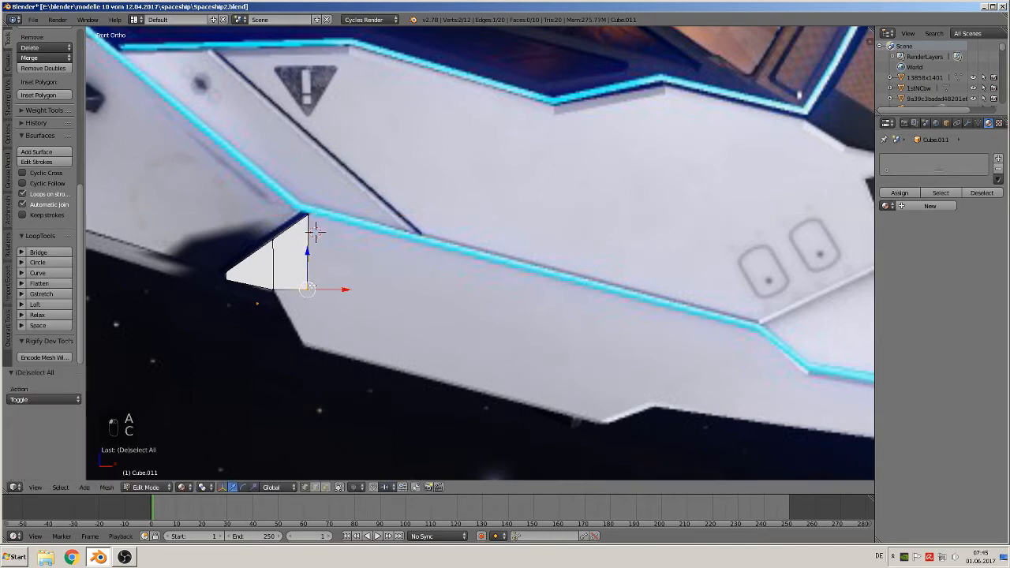
{"action": "left_click_drag", "start_coordinate": [307, 248], "coordinate": [307, 307]}
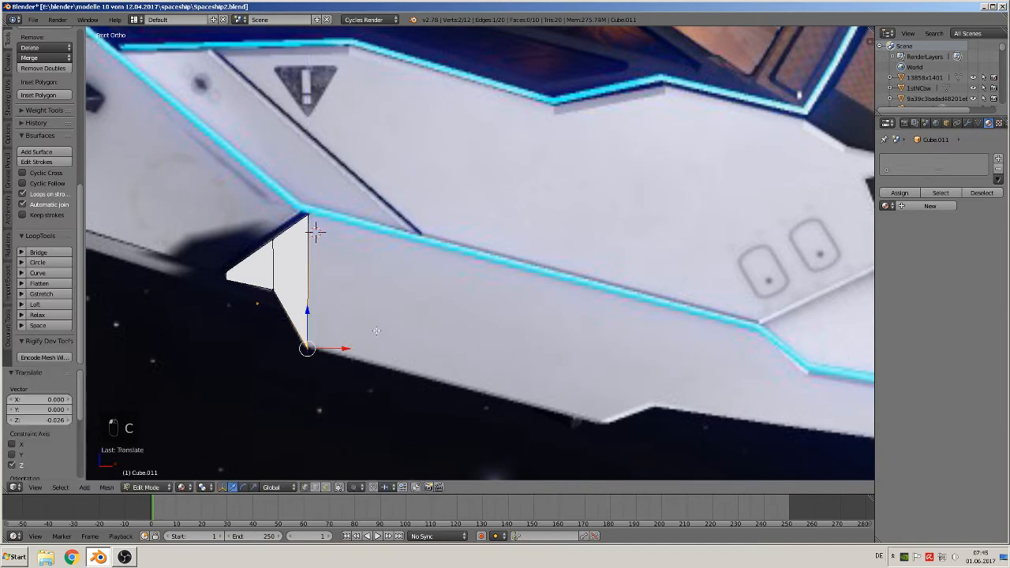
Extrude the panel's front end, upper and lower vertices together, 0.133 forward along X.
{"action": "middle_click_drag", "start_coordinate": [468, 358], "coordinate": [326, 286], "text": "shift"}
{"action": "scroll", "coordinate": [325, 286], "scroll_direction": "down", "scroll_amount": 2}
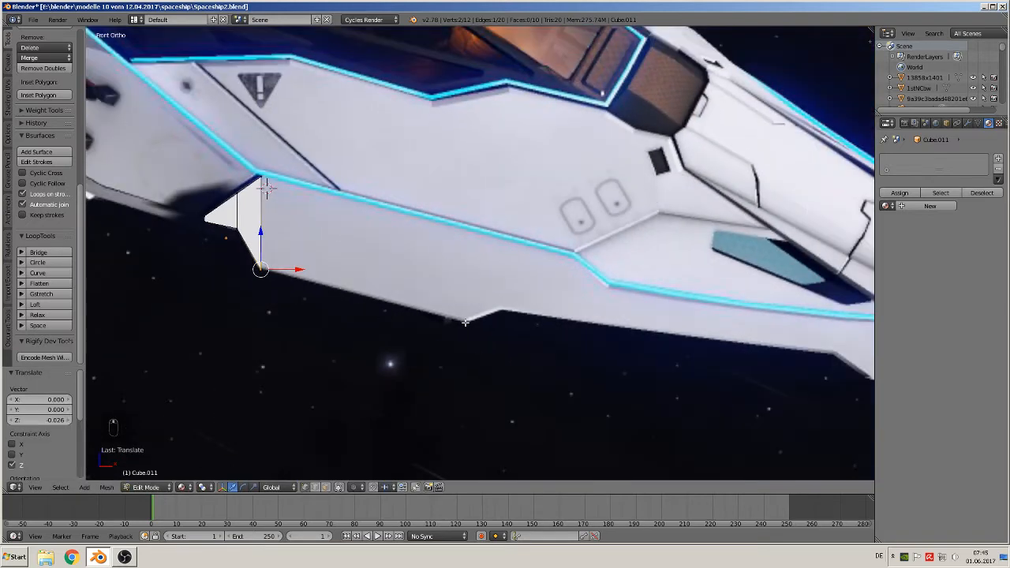
{"action": "key", "text": "a"}
{"action": "key", "text": "c"}
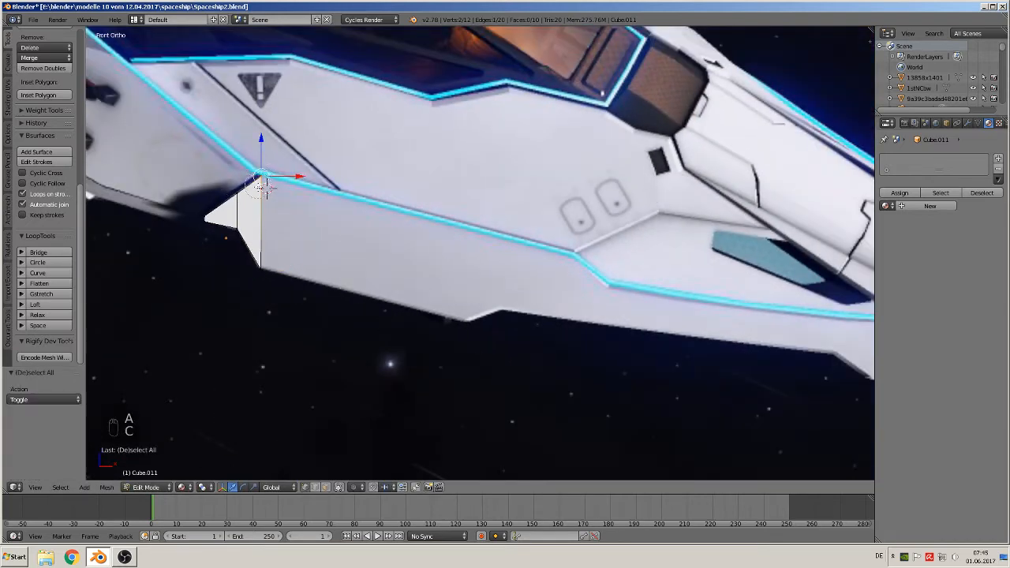
{"action": "left_click_drag", "start_coordinate": [259, 176], "coordinate": [257, 279]}
{"action": "right_click", "coordinate": [272, 278]}
{"action": "key", "text": "e"}
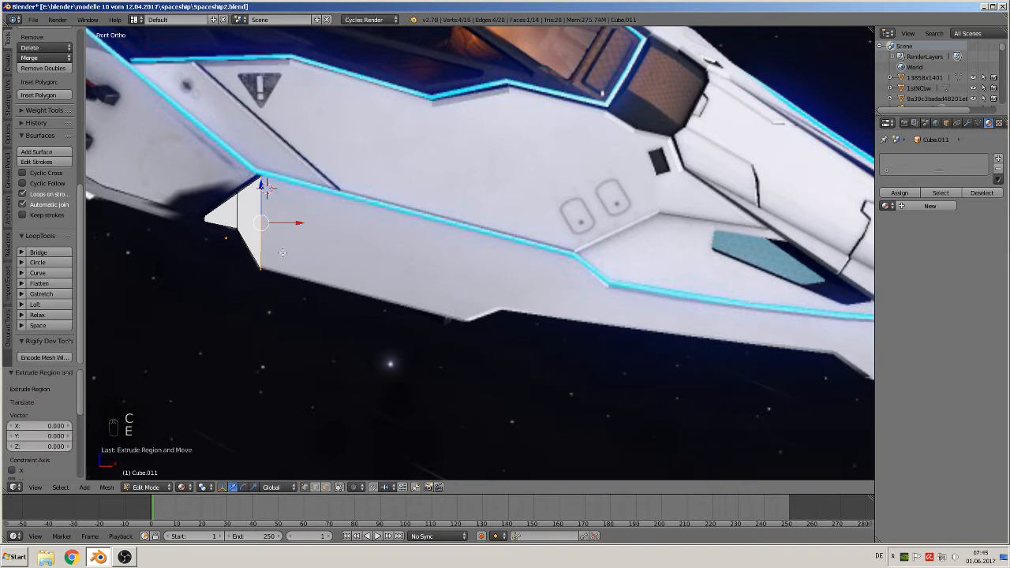
{"action": "left_click", "coordinate": [503, 251]}
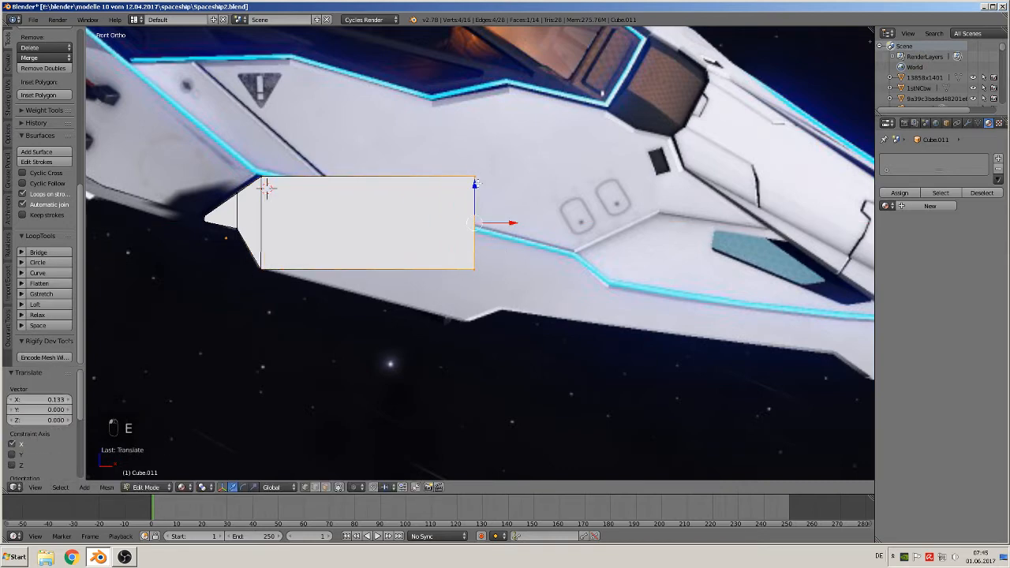
Lower the extruded end 0.034 in Z and shift it -0.004 in X onto the notch in the lower outline.
{"action": "left_click_drag", "start_coordinate": [474, 186], "coordinate": [474, 239]}
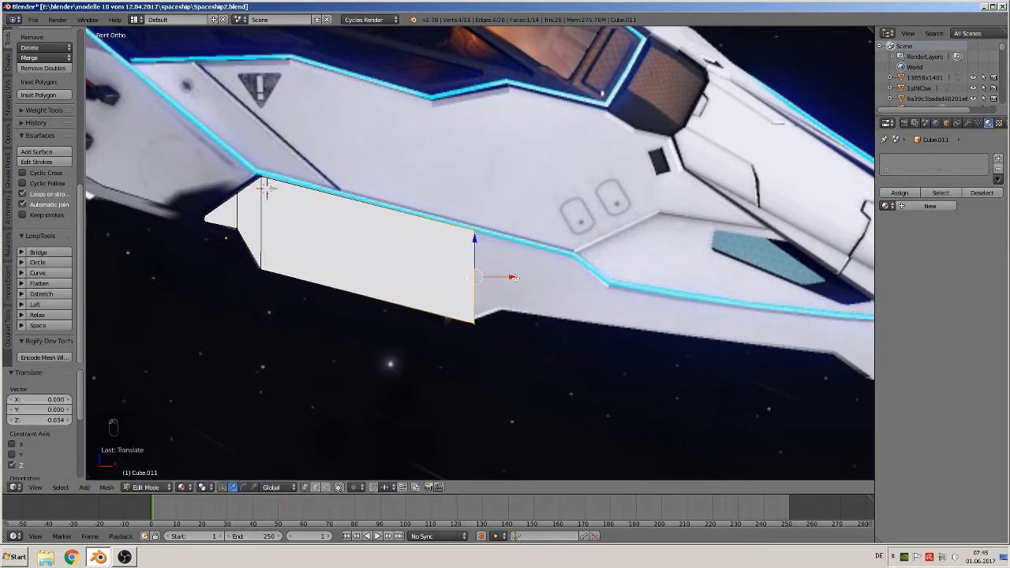
{"action": "left_click_drag", "start_coordinate": [513, 277], "coordinate": [507, 277]}
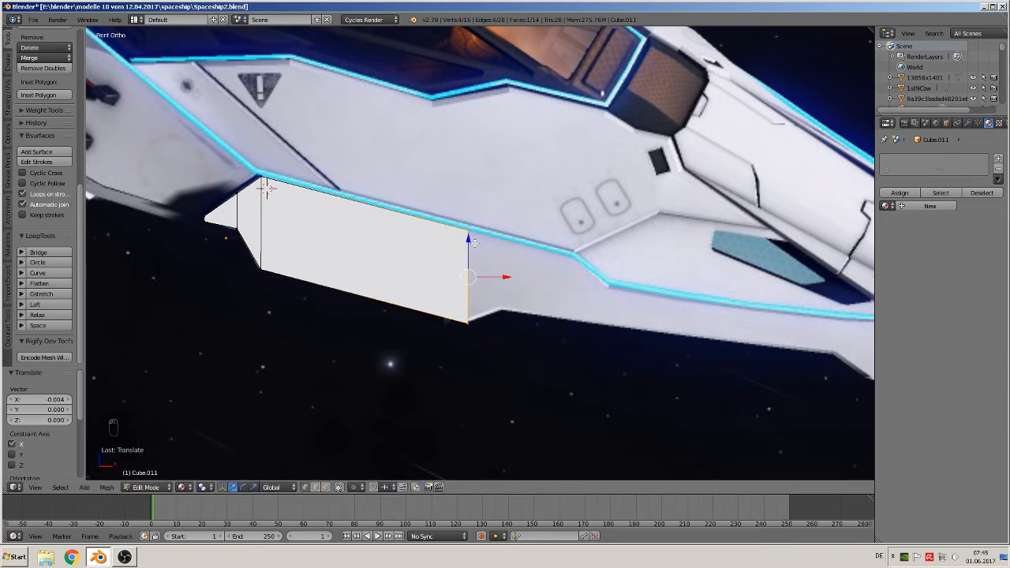
{"action": "left_click_drag", "start_coordinate": [471, 241], "coordinate": [470, 241]}
Extrude the front end a short way along X and raise it to follow the notch's rising lower edge.
{"action": "middle_click_drag", "start_coordinate": [470, 241], "coordinate": [543, 291]}
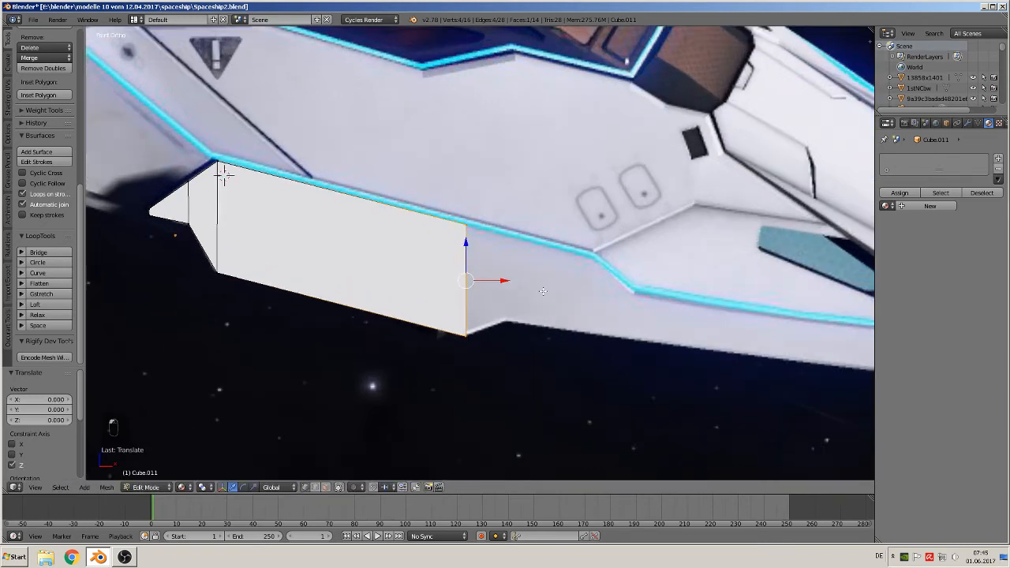
{"action": "middle_click_drag", "start_coordinate": [440, 244], "coordinate": [331, 285]}
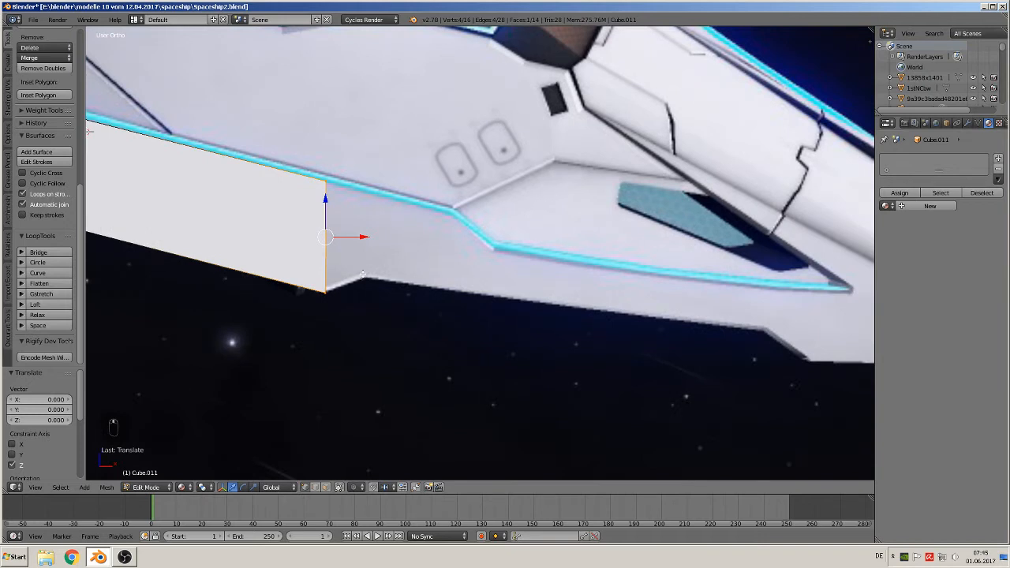
{"action": "key", "text": "e"}
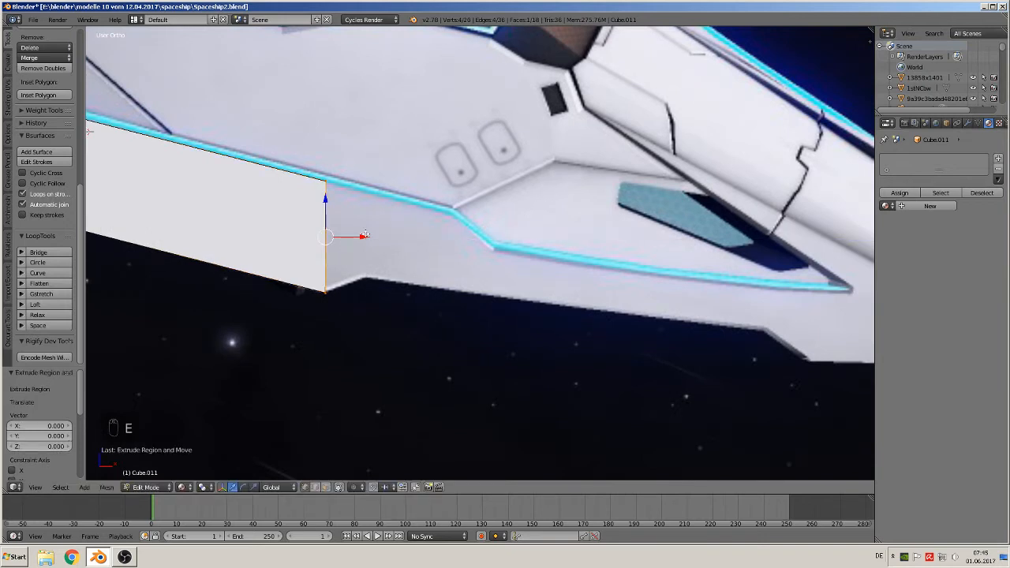
{"action": "left_click_drag", "start_coordinate": [403, 231], "coordinate": [370, 191]}
Move the upper vertices of the short notch segment -0.013 in Z onto the cyan line.
{"action": "key", "text": "a"}
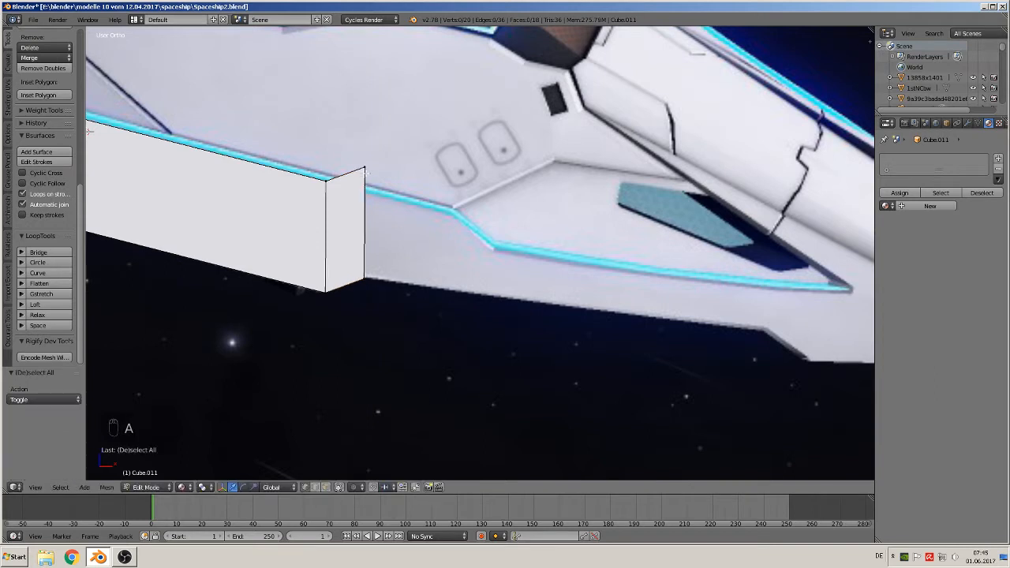
{"action": "key", "text": "x"}
{"action": "key", "text": "Escape"}
{"action": "key", "text": "c"}
{"action": "left_click", "coordinate": [364, 173]}
{"action": "right_click", "coordinate": [363, 173]}
{"action": "left_click_drag", "start_coordinate": [367, 129], "coordinate": [376, 155]}
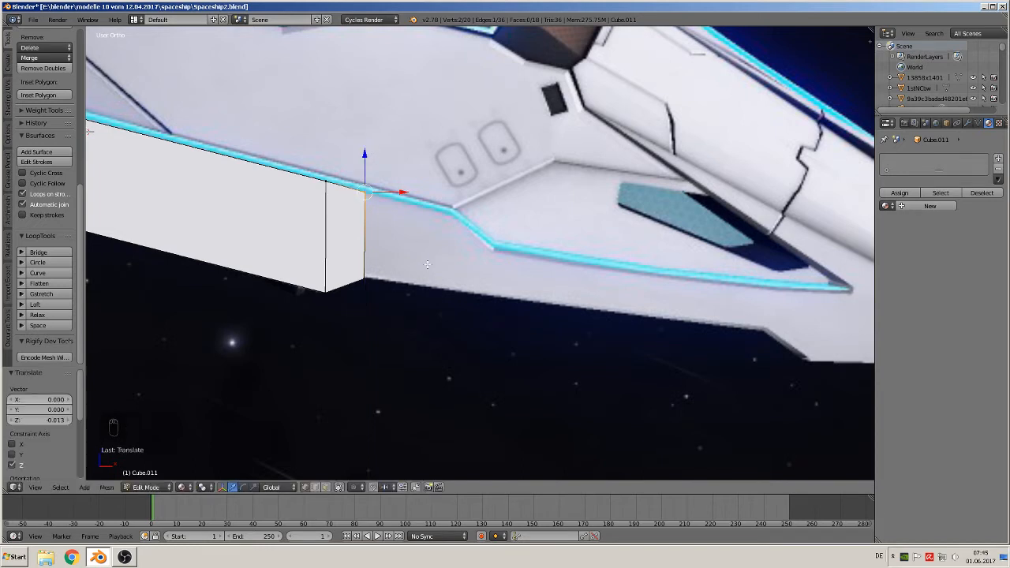
Extrude the front end 0.044 along X to the cyan line's next bend and lower it about 0.006 to the lower outline.
{"action": "middle_click_drag", "start_coordinate": [420, 273], "coordinate": [318, 255], "text": "shift"}
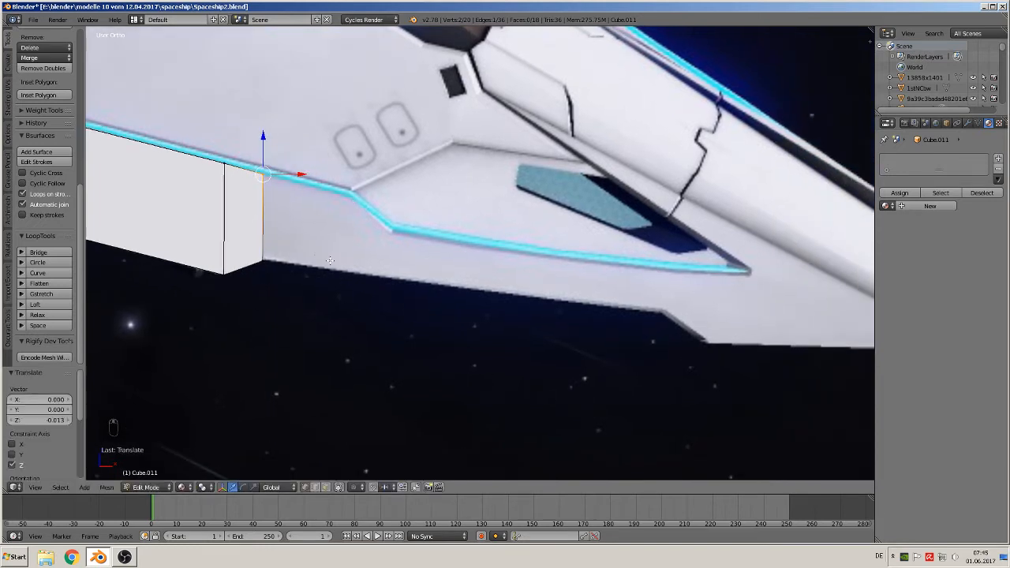
{"action": "key", "text": "a"}
{"action": "key", "text": "c"}
{"action": "left_click_drag", "start_coordinate": [267, 174], "coordinate": [275, 269]}
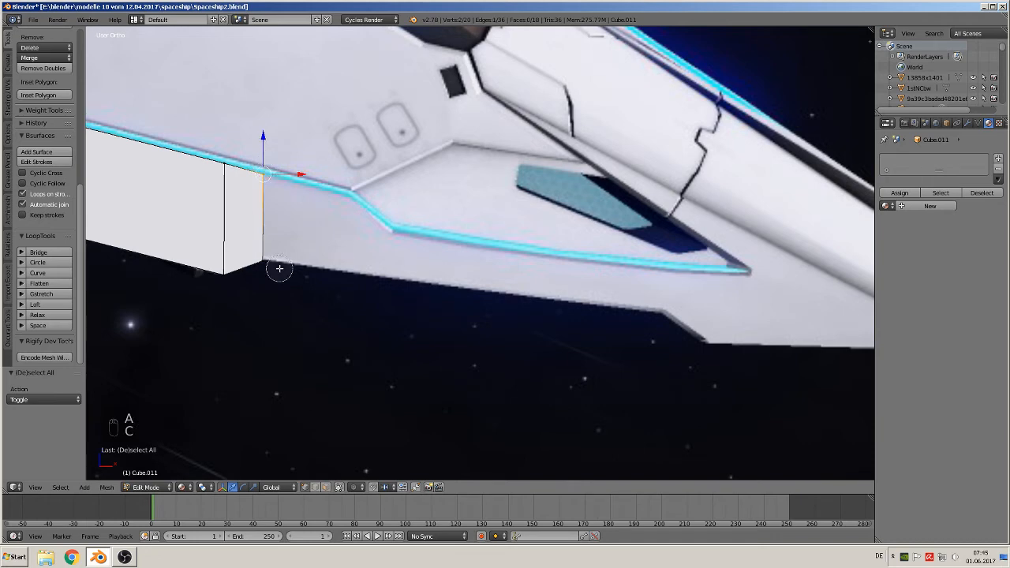
{"action": "key", "text": "c"}
{"action": "left_click", "coordinate": [269, 255]}
{"action": "right_click", "coordinate": [270, 255]}
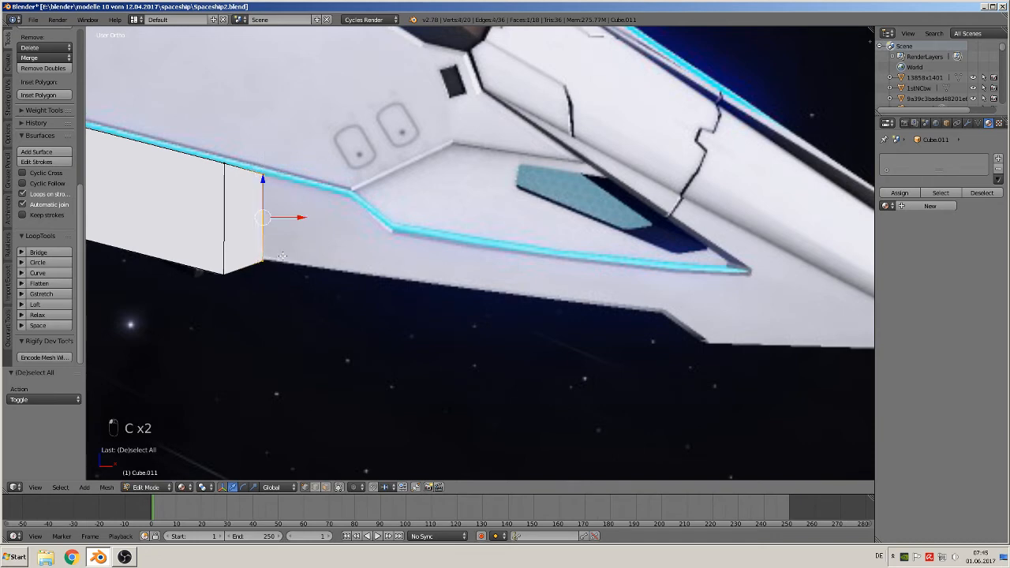
{"action": "key", "text": "e"}
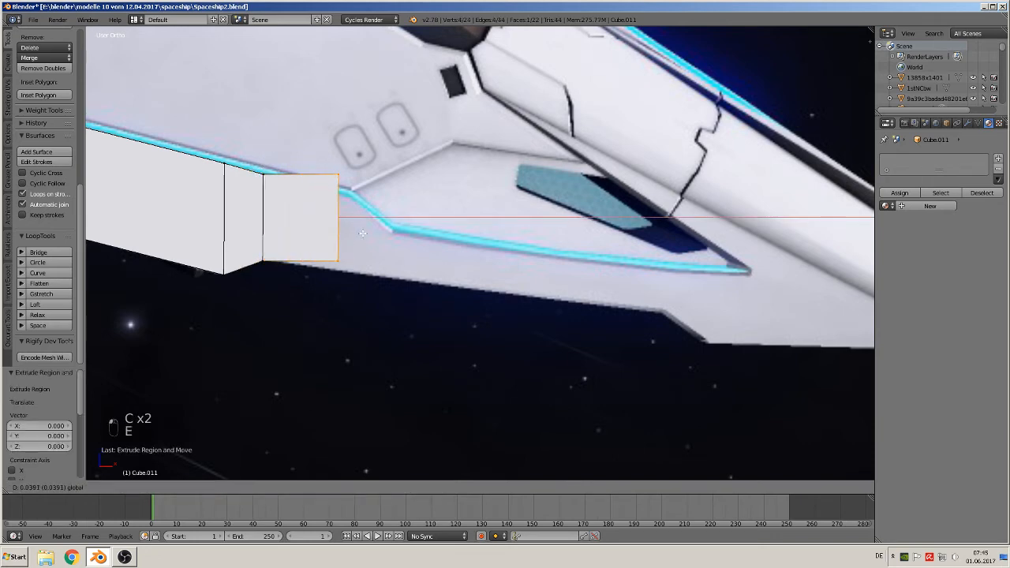
{"action": "left_click", "coordinate": [370, 236]}
{"action": "key", "text": "g"}
{"action": "key", "text": "z"}
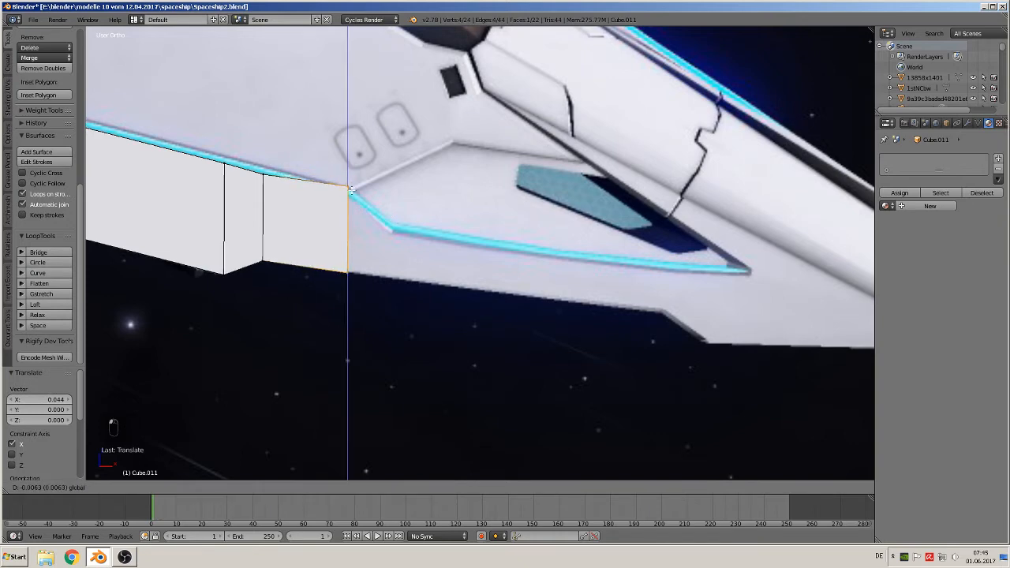
{"action": "left_click", "coordinate": [348, 188]}
Lower the upper front vertices along Z onto the cyan line where it bends downward.
{"action": "key", "text": "a"}
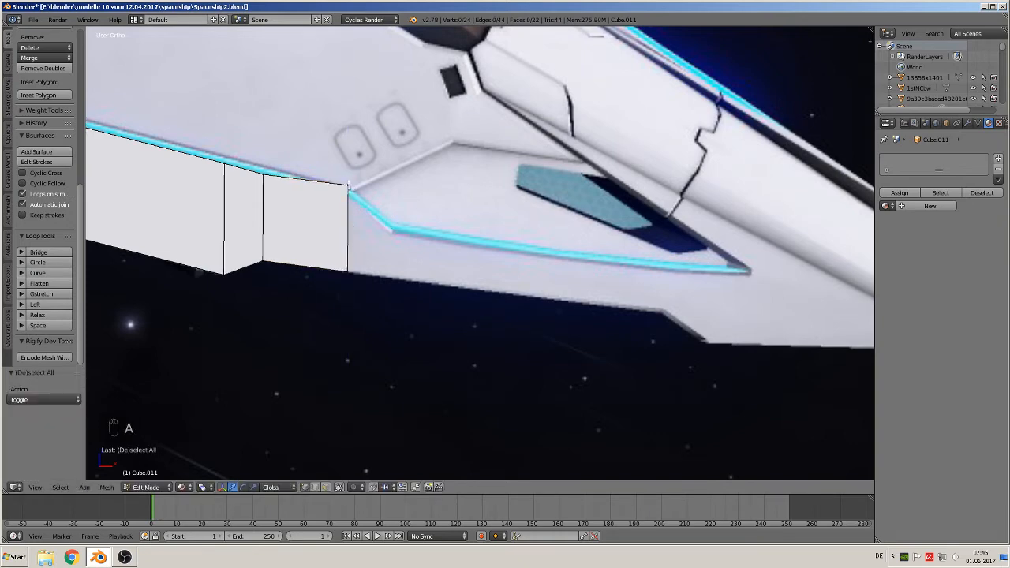
{"action": "key", "text": "c"}
{"action": "left_click", "coordinate": [348, 186]}
{"action": "left_click_drag", "start_coordinate": [347, 152], "coordinate": [347, 161]}
Extrude the front end 0.022 along X to the end of the steep cyan stretch and lower it about 0.003 in Z.
{"action": "key", "text": "a"}
{"action": "key", "text": "c"}
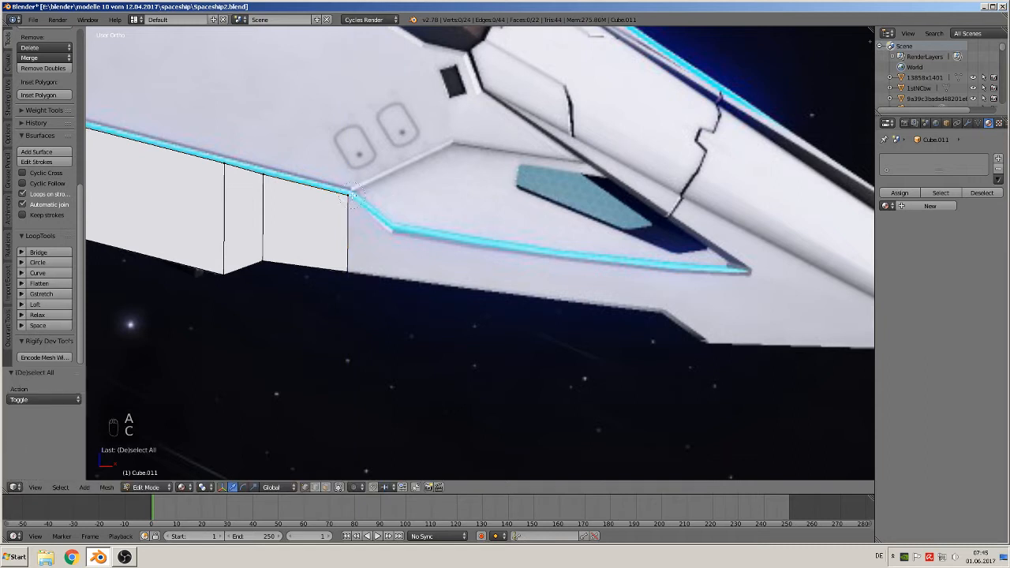
{"action": "left_click", "coordinate": [348, 194]}
{"action": "left_click", "coordinate": [351, 263]}
{"action": "key", "text": "e"}
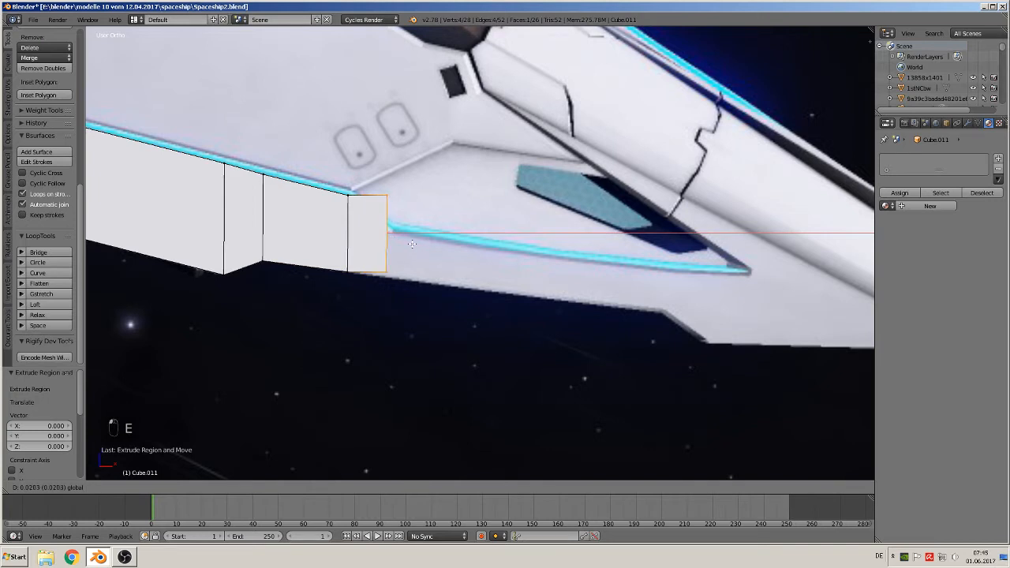
{"action": "left_click", "coordinate": [410, 247]}
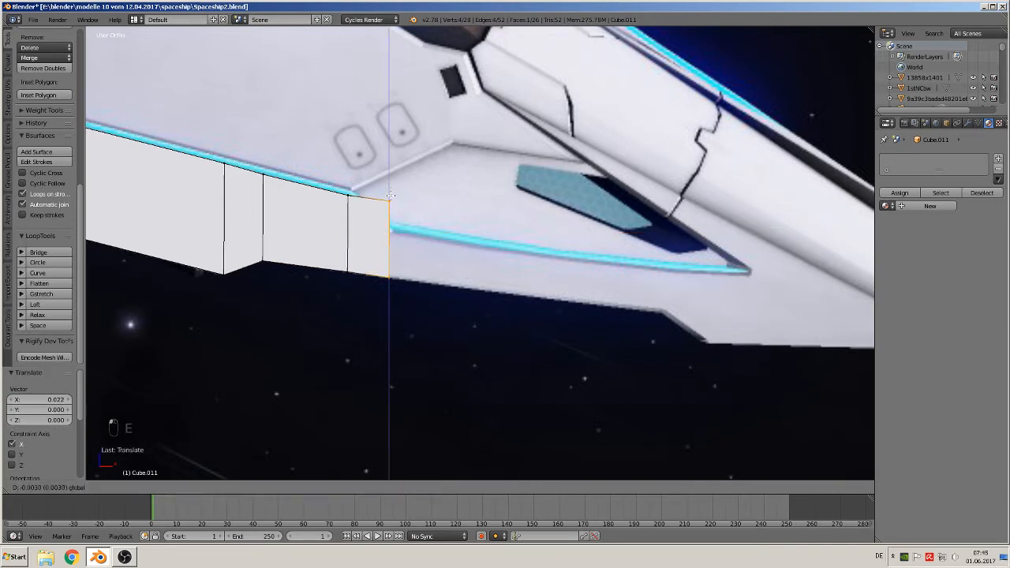
Lower the upper front vertices along Z onto the lower bend of the steep cyan stretch.
{"action": "key", "text": "a"}
{"action": "key", "text": "c"}
{"action": "left_click", "coordinate": [390, 200]}
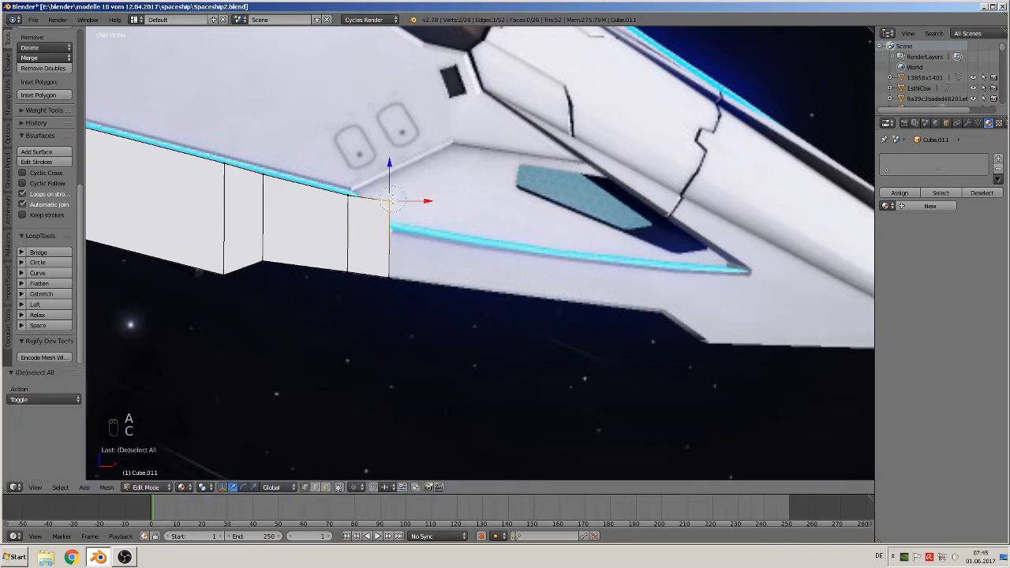
{"action": "left_click_drag", "start_coordinate": [388, 171], "coordinate": [390, 202]}
Extrude the front end about 0.142 along X and lower it onto the next corner of the panel's lower outline.
{"action": "scroll", "coordinate": [387, 222], "scroll_direction": "down", "scroll_amount": 2}
{"action": "middle_click_drag", "start_coordinate": [393, 239], "coordinate": [335, 236], "text": "shift"}
{"action": "scroll", "coordinate": [336, 238], "scroll_direction": "up", "scroll_amount": 3}
{"action": "key", "text": "a"}
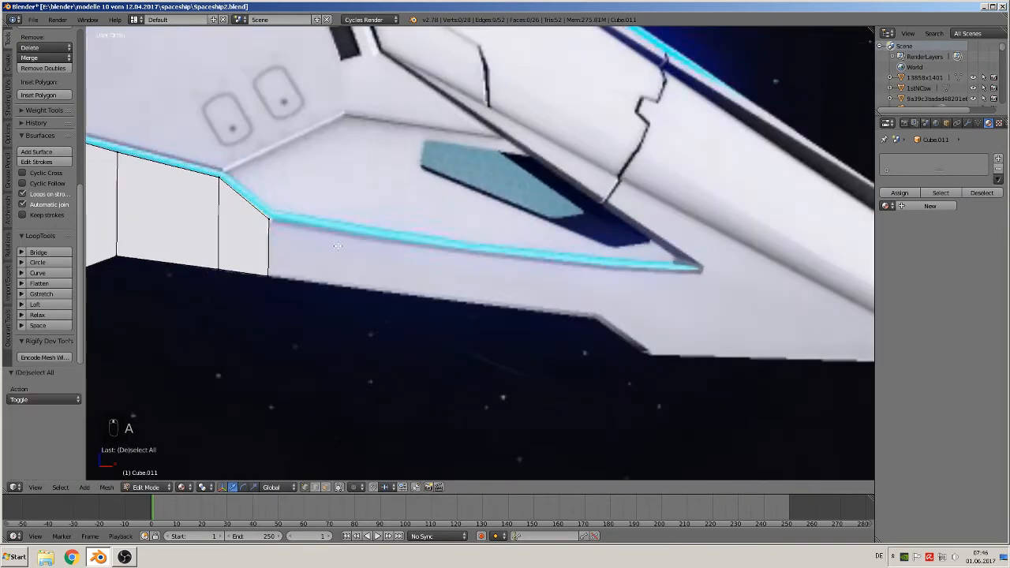
{"action": "key", "text": "c"}
{"action": "left_click", "coordinate": [269, 222]}
{"action": "left_click", "coordinate": [270, 284]}
{"action": "right_click", "coordinate": [272, 284]}
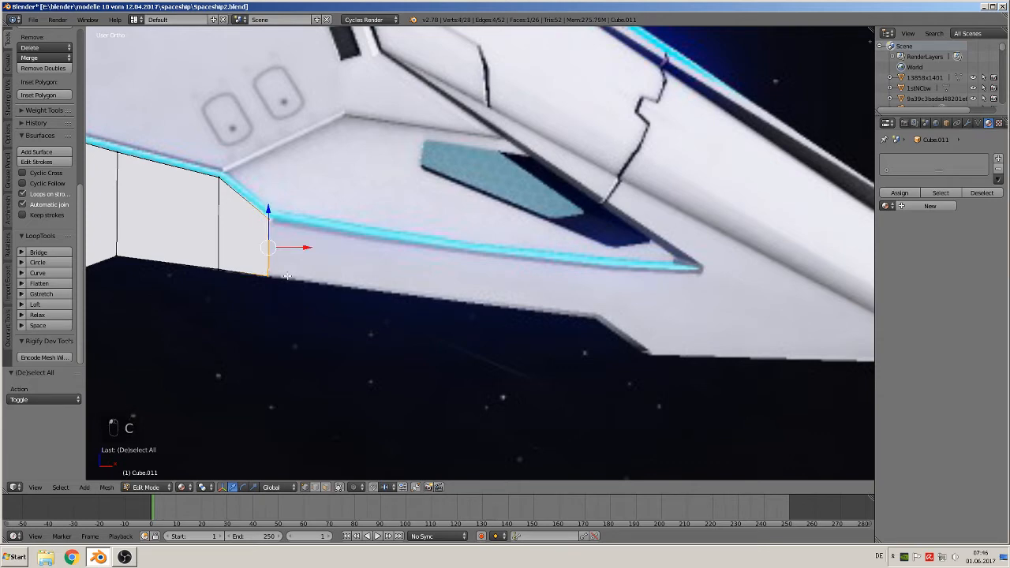
{"action": "key", "text": "e"}
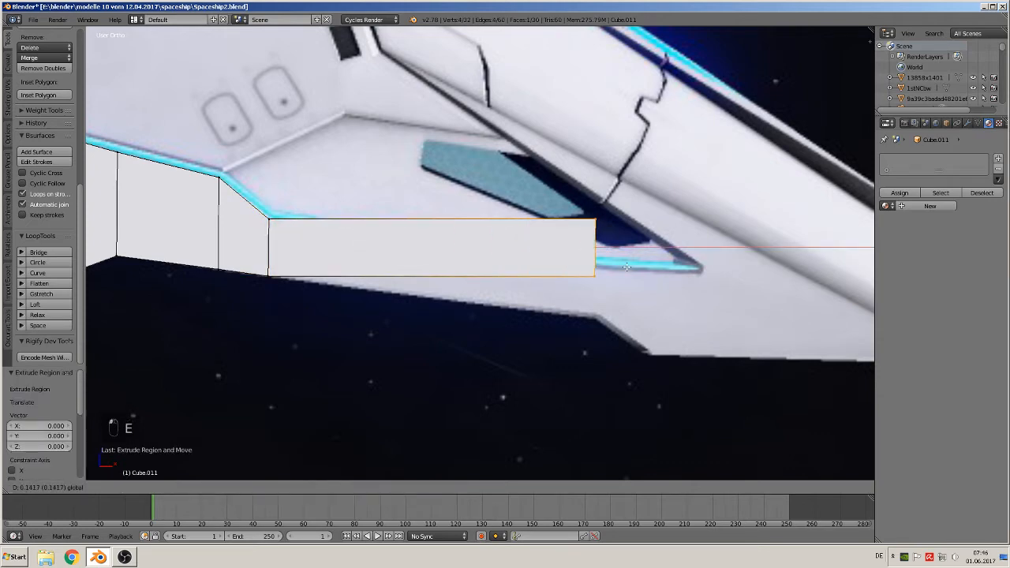
{"action": "left_click", "coordinate": [631, 269]}
{"action": "left_click_drag", "start_coordinate": [608, 222], "coordinate": [601, 255]}
{"action": "left_click_drag", "start_coordinate": [639, 288], "coordinate": [629, 287]}
Move the upper vertices of the long segment's front end -0.003 in Z onto the cyan line.
{"action": "key", "text": "a"}
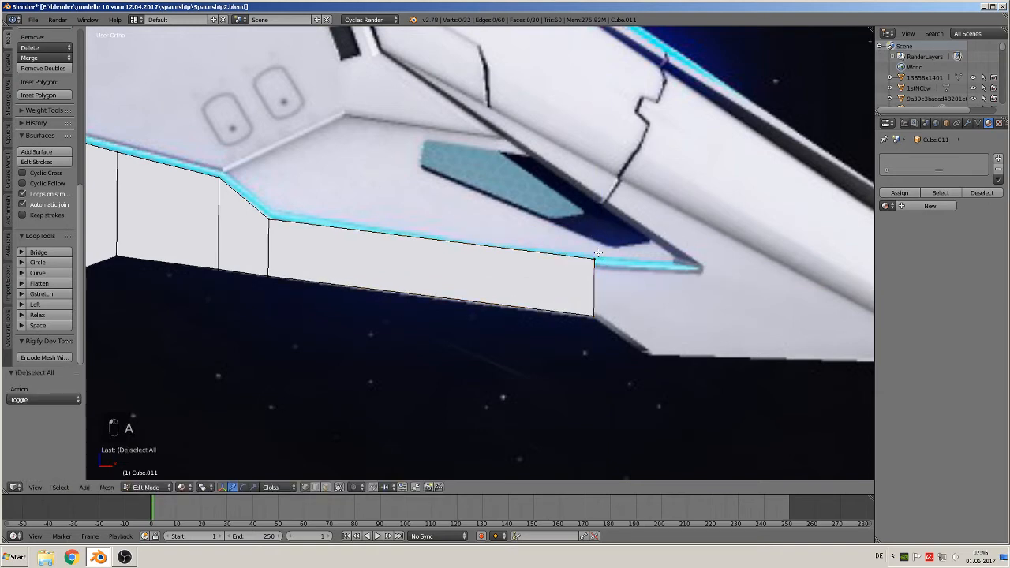
{"action": "key", "text": "c"}
{"action": "left_click", "coordinate": [595, 252]}
{"action": "right_click", "coordinate": [594, 252]}
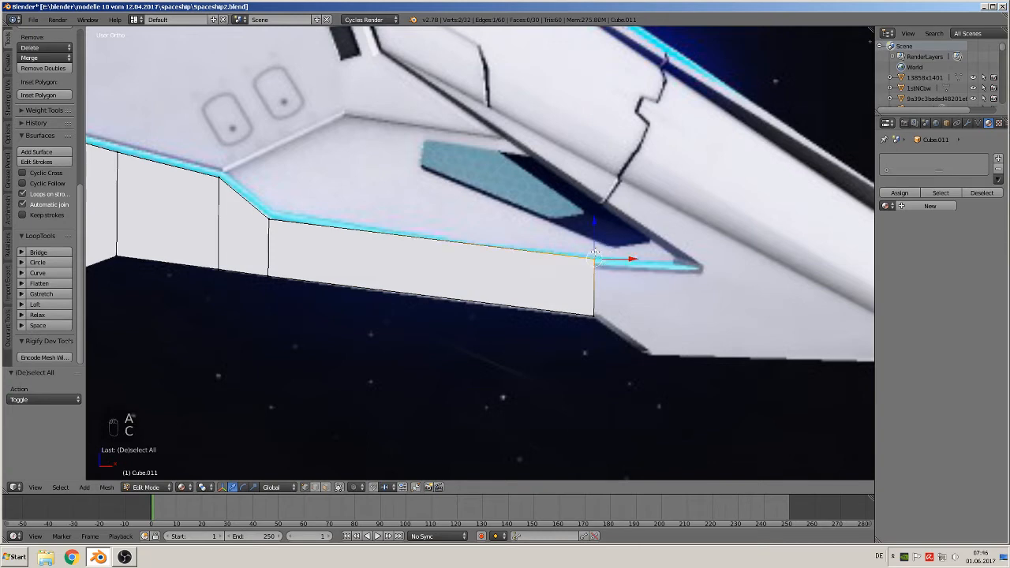
{"action": "left_click_drag", "start_coordinate": [594, 230], "coordinate": [596, 237]}
{"action": "middle_click_drag", "start_coordinate": [601, 245], "coordinate": [390, 189], "text": "shift"}
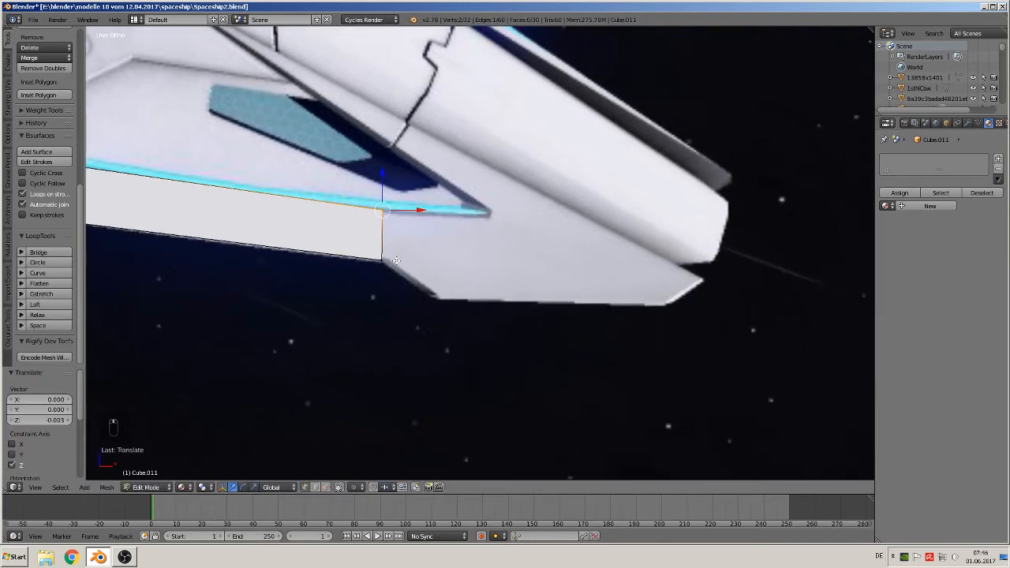
Extrude the lower panel's front end 0.025 along X to the next bend of the lower outline.
{"action": "key", "text": "a"}
{"action": "key", "text": "c"}
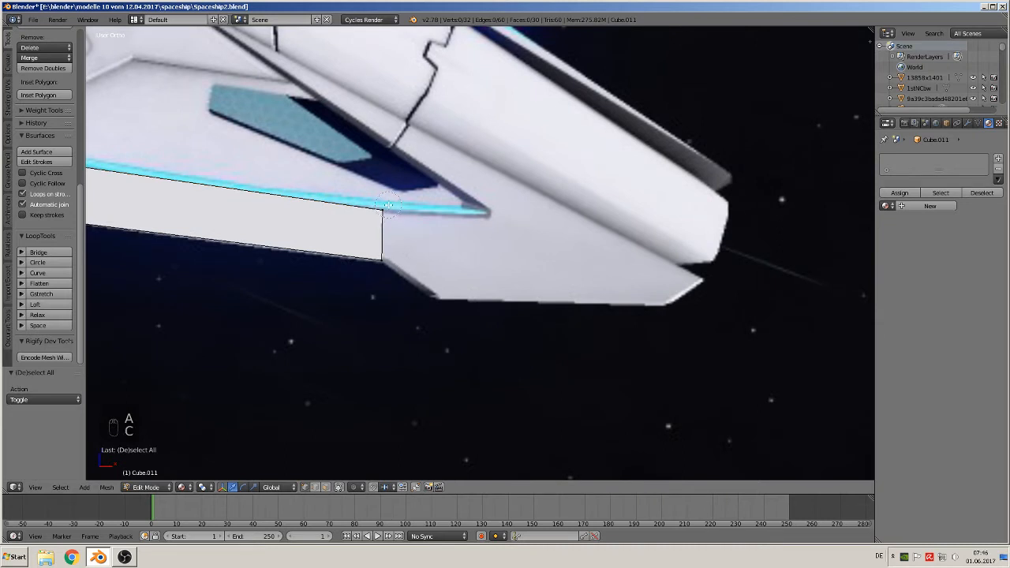
{"action": "left_click_drag", "start_coordinate": [388, 206], "coordinate": [398, 263]}
{"action": "key", "text": "c"}
{"action": "left_click", "coordinate": [387, 259]}
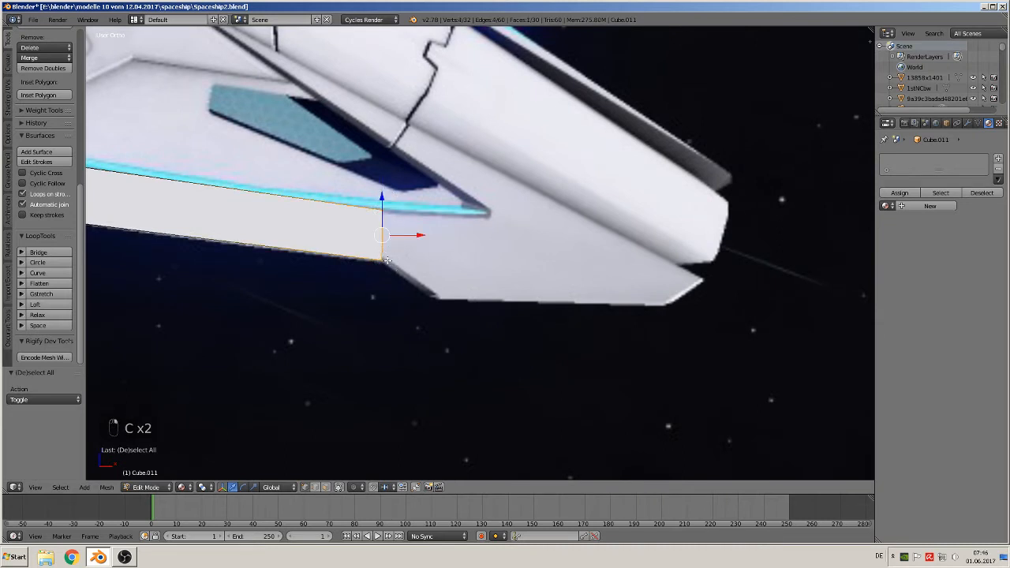
{"action": "key", "text": "e"}
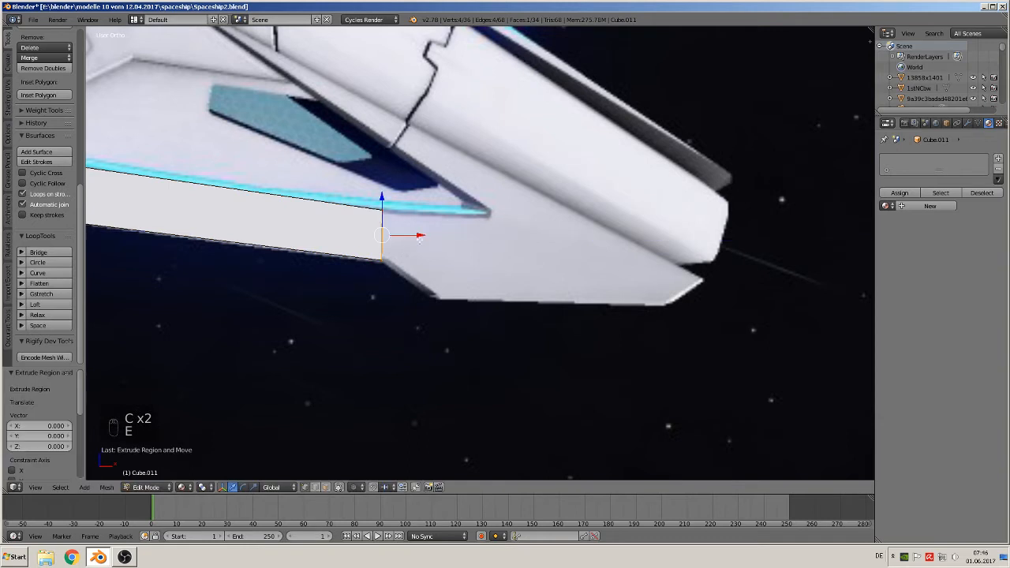
{"action": "left_click", "coordinate": [481, 247]}
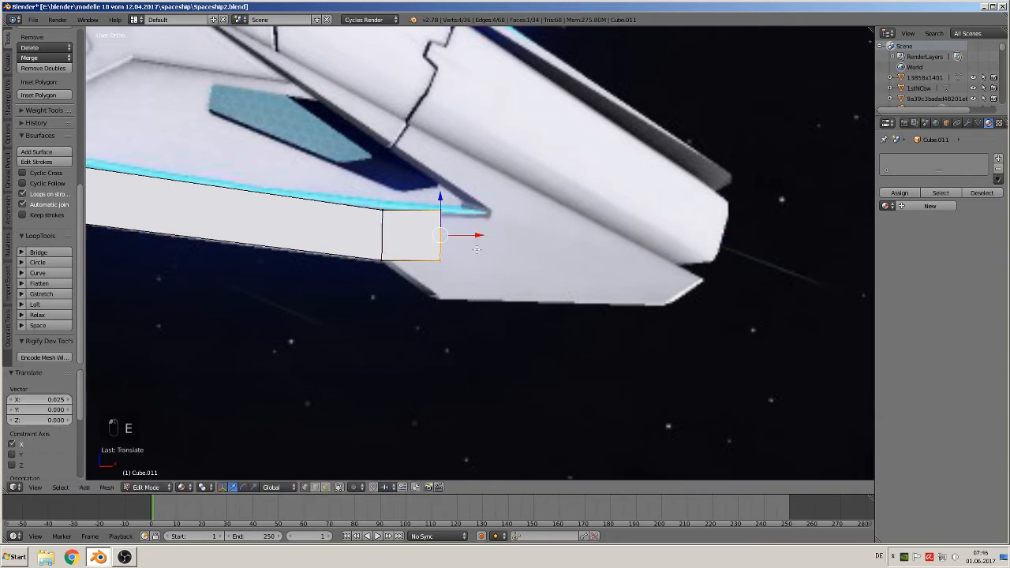
{"action": "left_click_drag", "start_coordinate": [485, 237], "coordinate": [480, 235]}
Move the new front end's lower vertices -0.014 in Z onto the lower corner of the reference outline.
{"action": "left_click_drag", "start_coordinate": [444, 201], "coordinate": [439, 272]}
{"action": "key", "text": "a"}
{"action": "key", "text": "c"}
{"action": "left_click", "coordinate": [439, 270]}
{"action": "right_click", "coordinate": [438, 271]}
Extrude the full-height front end 0.024 along X to the tip of the cyan line.
{"action": "middle_click_drag", "start_coordinate": [439, 272], "coordinate": [354, 270]}
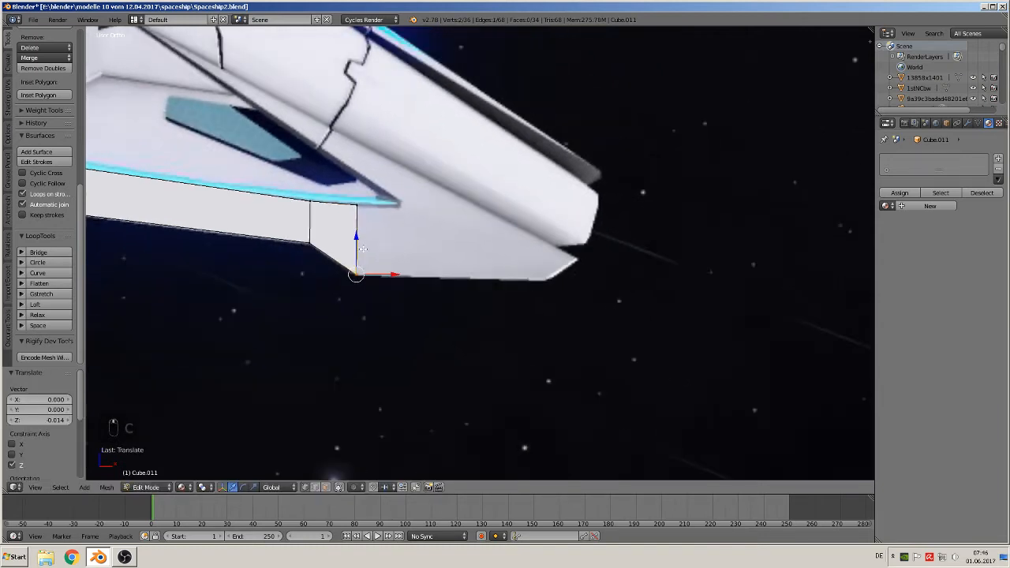
{"action": "key", "text": "a"}
{"action": "key", "text": "e"}
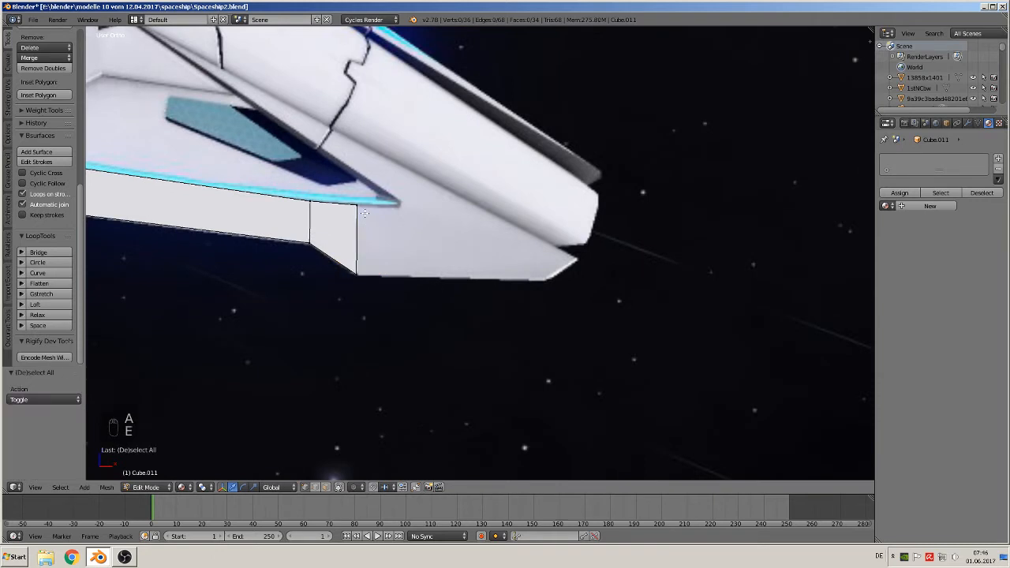
{"action": "key", "text": "c"}
{"action": "left_click_drag", "start_coordinate": [361, 206], "coordinate": [361, 275]}
{"action": "right_click", "coordinate": [362, 274]}
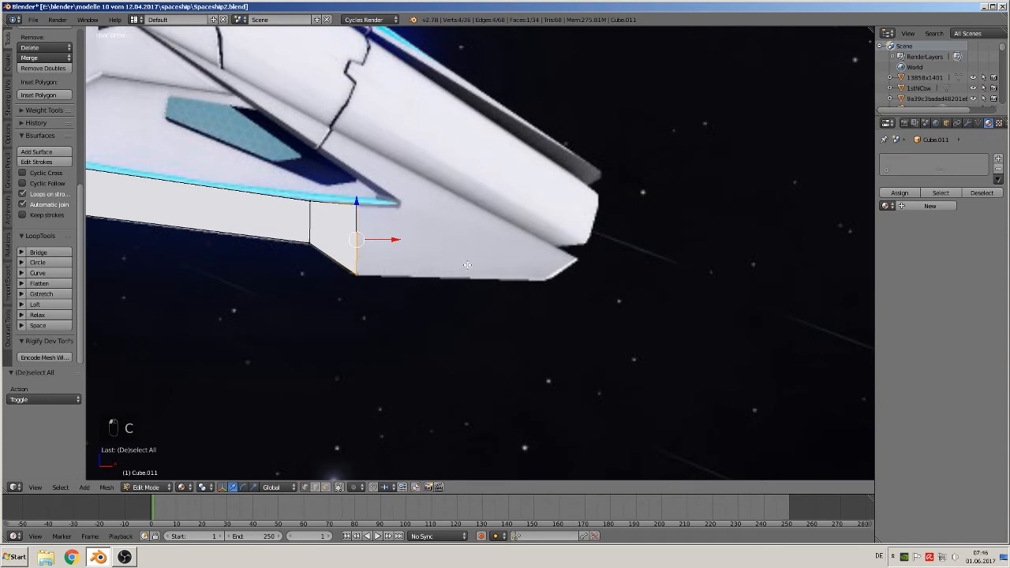
{"action": "key", "text": "e"}
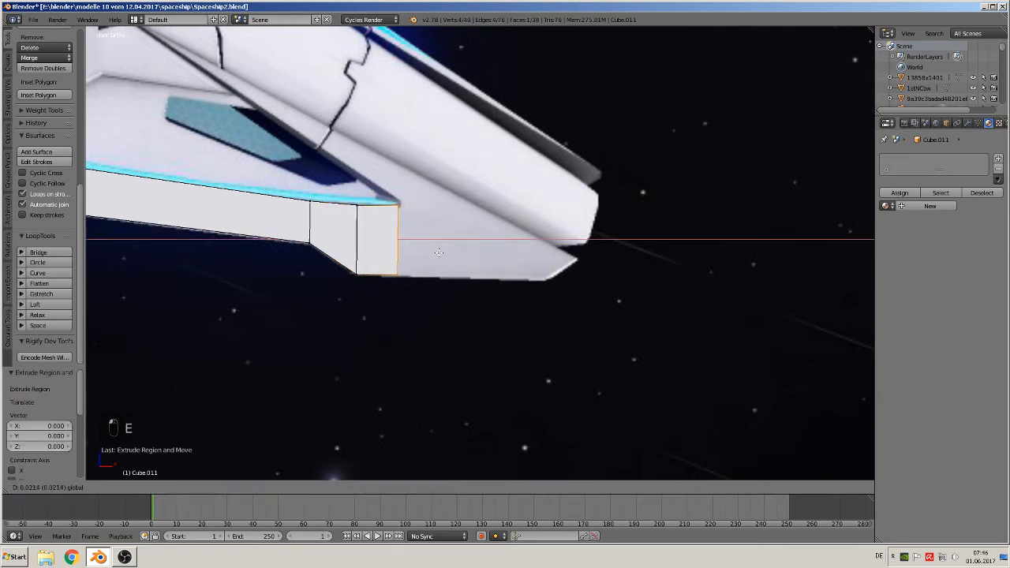
{"action": "left_click", "coordinate": [442, 253]}
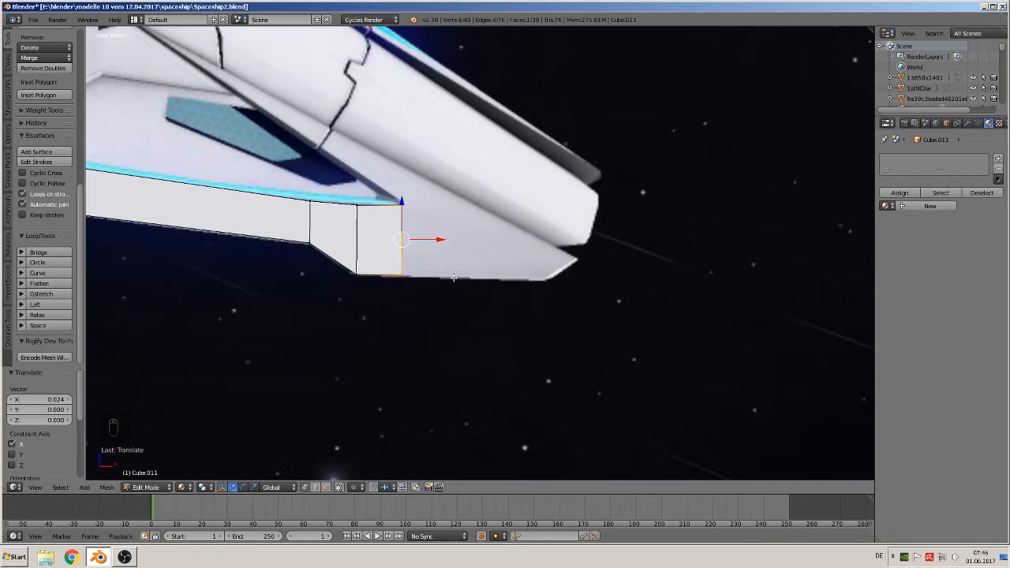
Extrude the front end another 0.075 along X to the lower front corner of the reference panel.
{"action": "key", "text": "e"}
{"action": "key", "text": "x"}
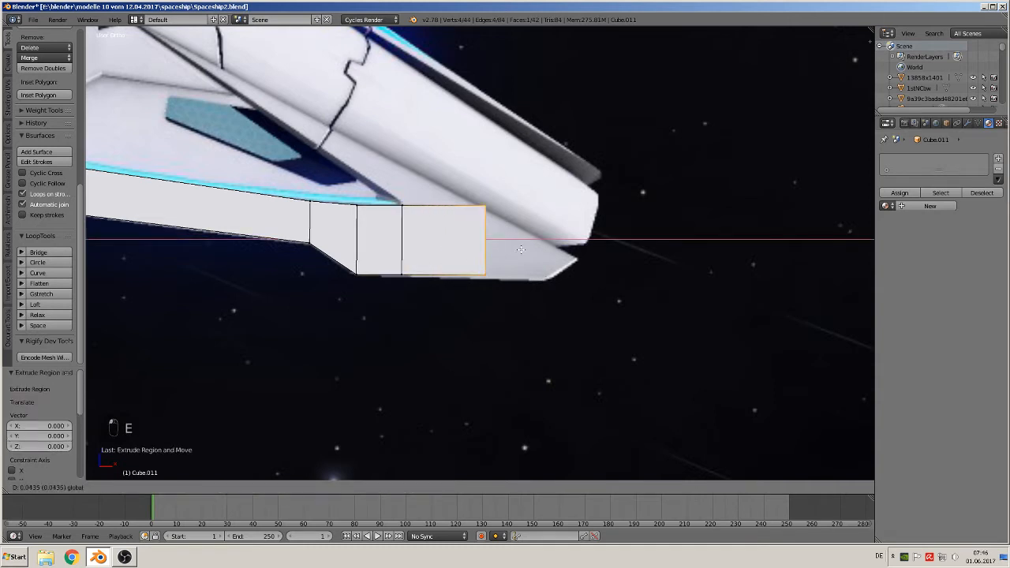
{"action": "left_click", "coordinate": [552, 227]}
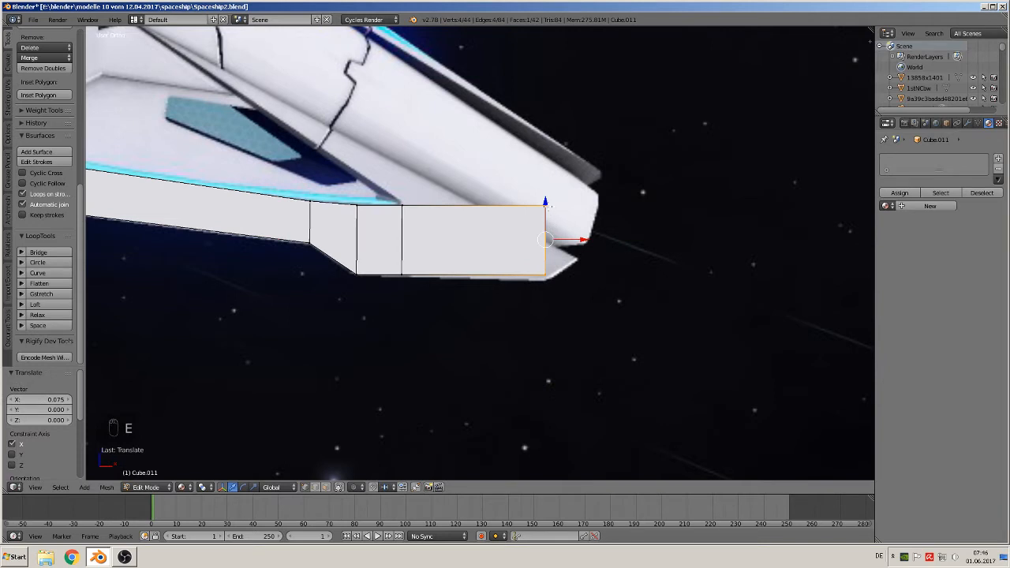
Move the upper vertices of the last segment's front end -0.067 along X so its front face slopes down to the lower corner.
{"action": "key", "text": "a"}
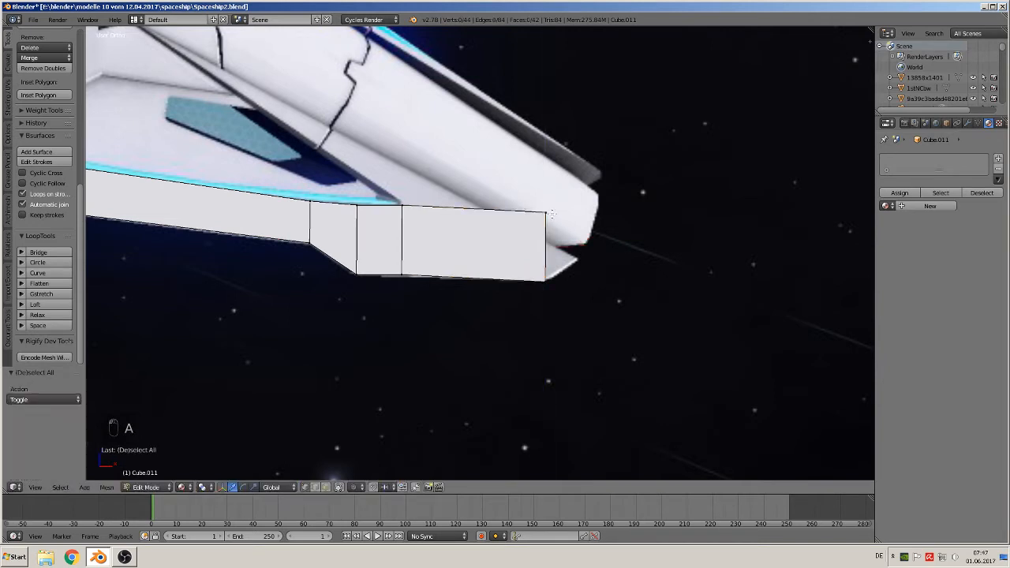
{"action": "key", "text": "c"}
{"action": "left_click", "coordinate": [550, 213]}
{"action": "right_click", "coordinate": [549, 213]}
{"action": "left_click_drag", "start_coordinate": [579, 214], "coordinate": [451, 224]}
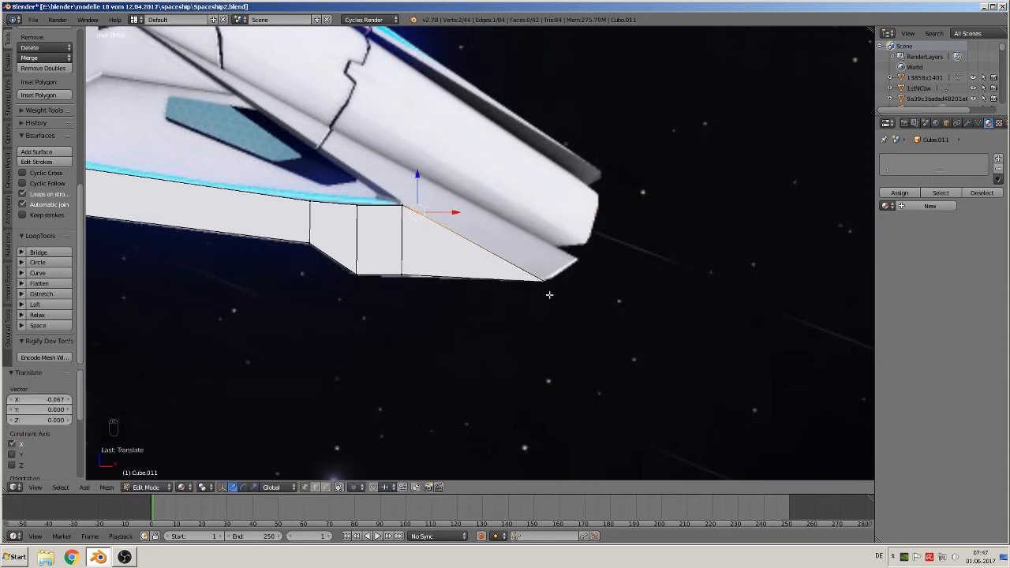
Extrude the sloping front face about 0.017 along its normal up to the upper edge of the reference panel.
{"action": "middle_click_drag", "start_coordinate": [560, 283], "coordinate": [486, 275], "text": "shift"}
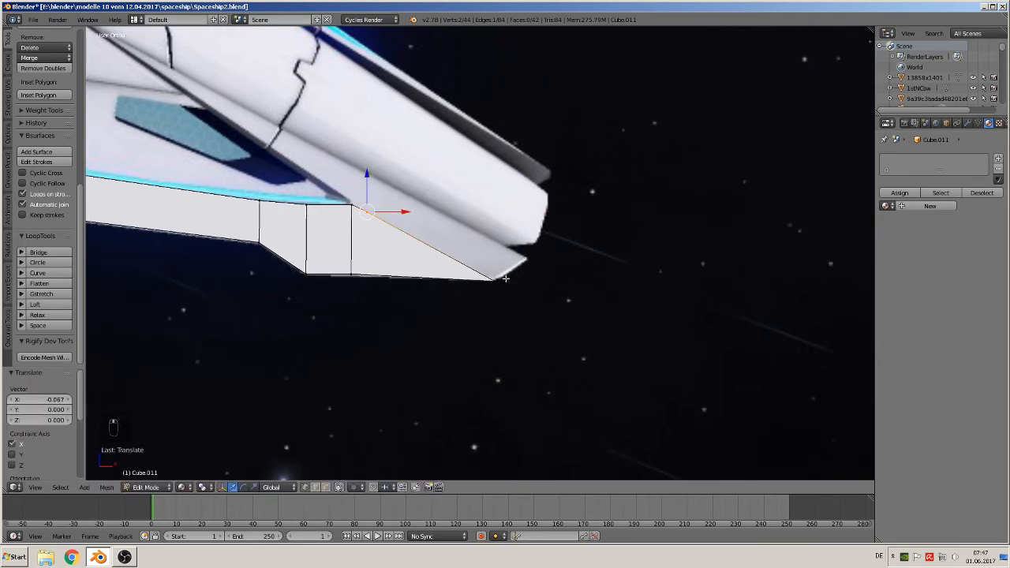
{"action": "key", "text": "a"}
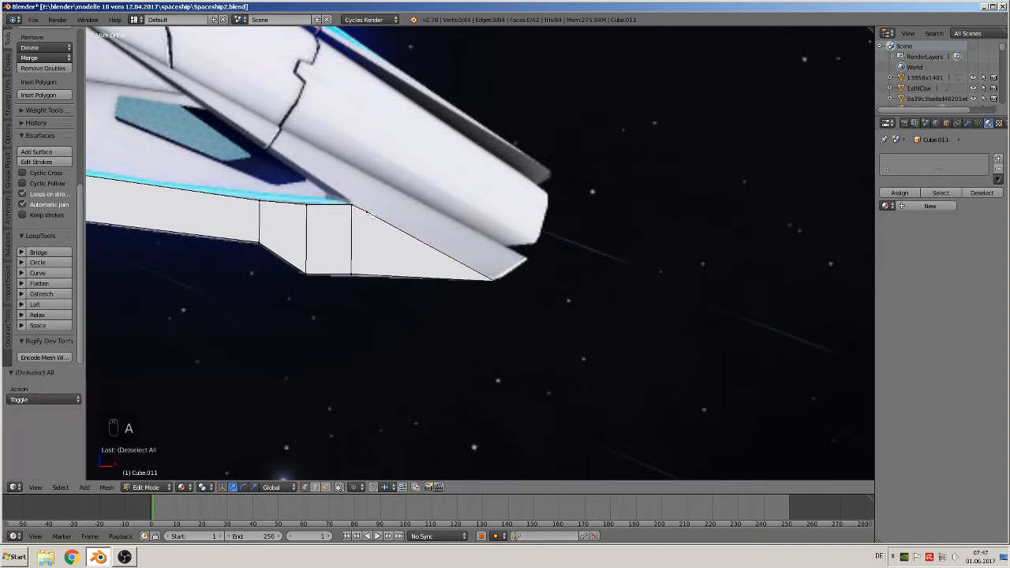
{"action": "scroll", "coordinate": [369, 214], "scroll_direction": "up", "scroll_amount": 2}
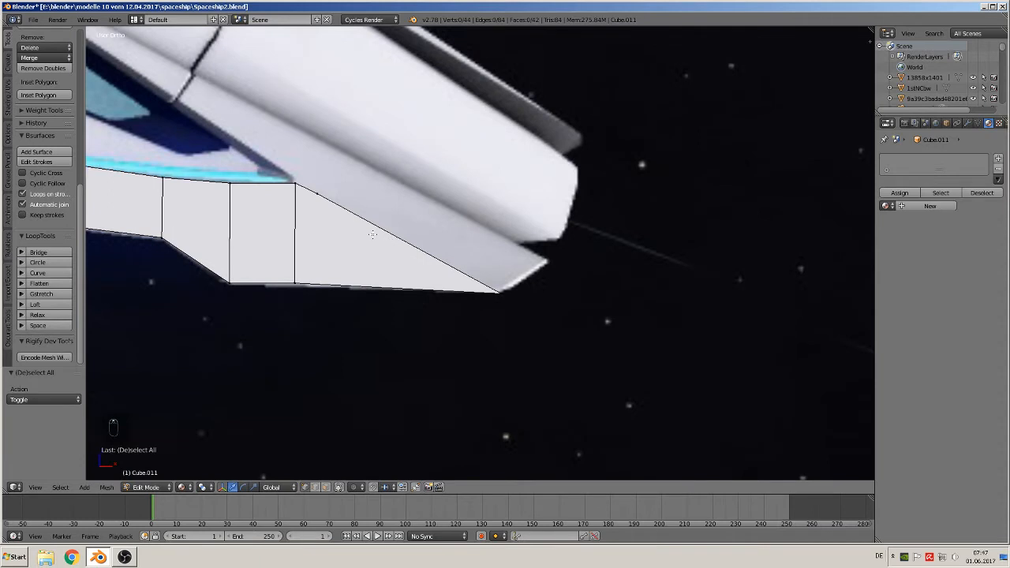
{"action": "key", "text": "c"}
{"action": "left_click", "coordinate": [325, 198]}
{"action": "left_click", "coordinate": [479, 283]}
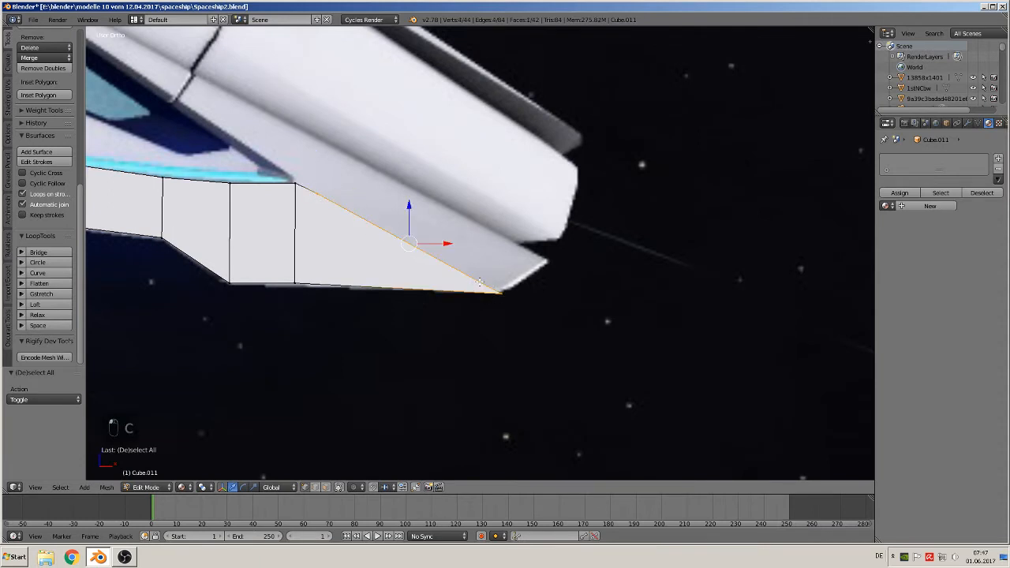
{"action": "key", "text": "e"}
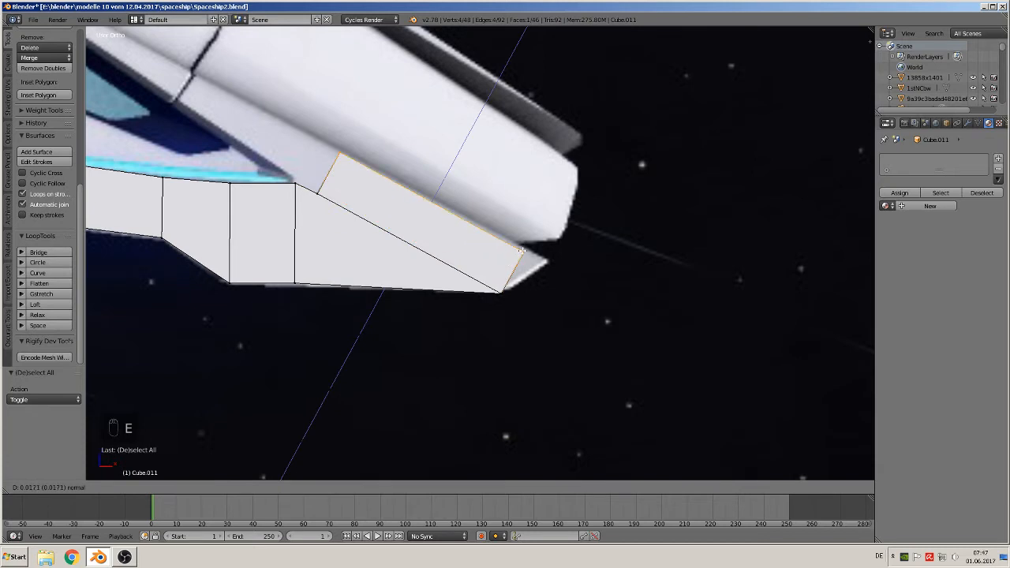
{"action": "left_click", "coordinate": [523, 248]}
Move the front corner vertices of the sloping segment 0.009 in X and -0.005 in Z onto the panel's pointed tip.
{"action": "key", "text": "a"}
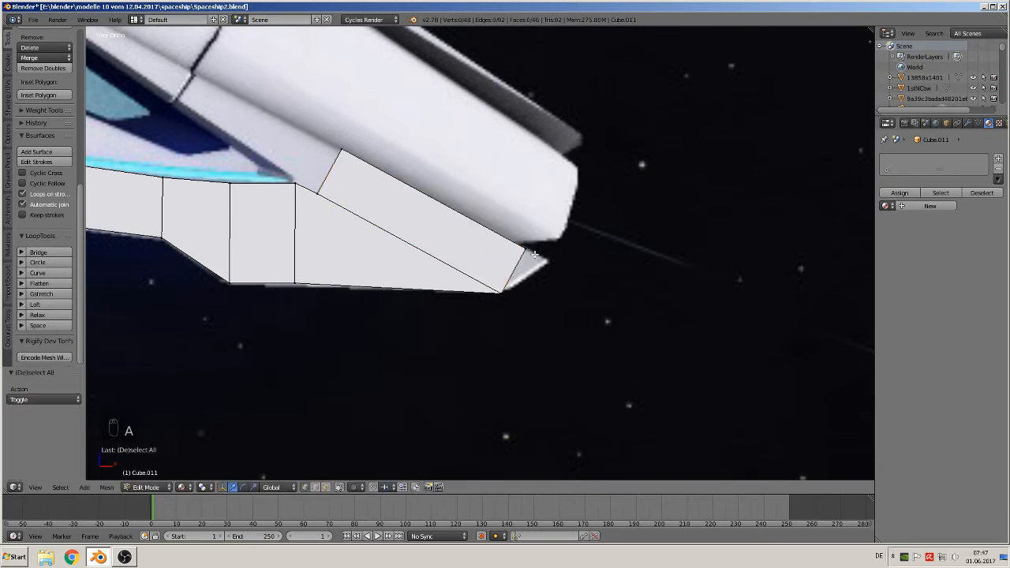
{"action": "key", "text": "c"}
{"action": "left_click", "coordinate": [523, 250]}
{"action": "key", "text": "g"}
{"action": "left_click", "coordinate": [562, 278]}
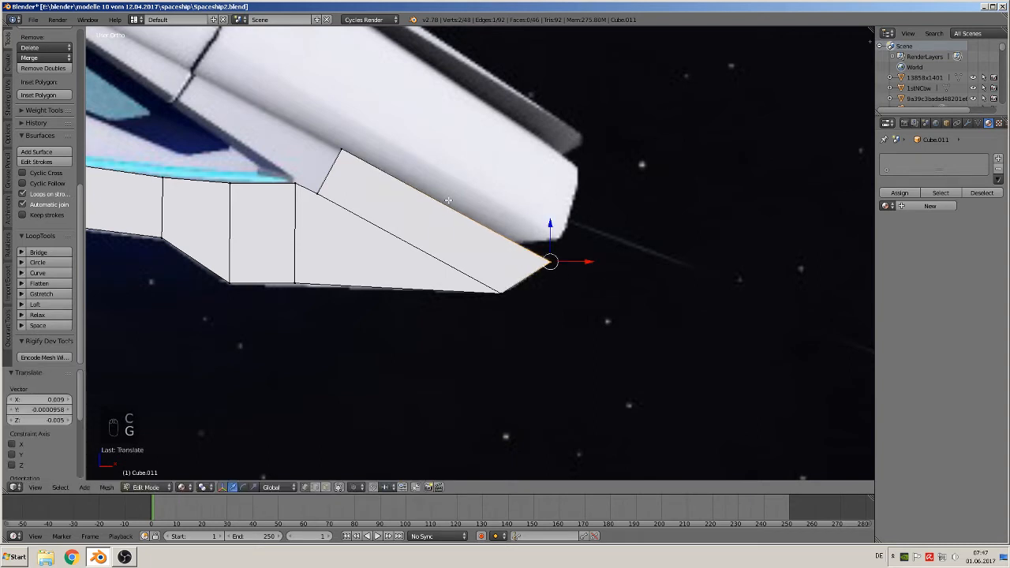
{"action": "middle_click_drag", "start_coordinate": [414, 169], "coordinate": [619, 240], "text": "shift"}
{"action": "scroll", "coordinate": [587, 252], "scroll_direction": "up", "scroll_amount": 2}
{"action": "scroll", "coordinate": [574, 255], "scroll_direction": "down", "scroll_amount": 1}
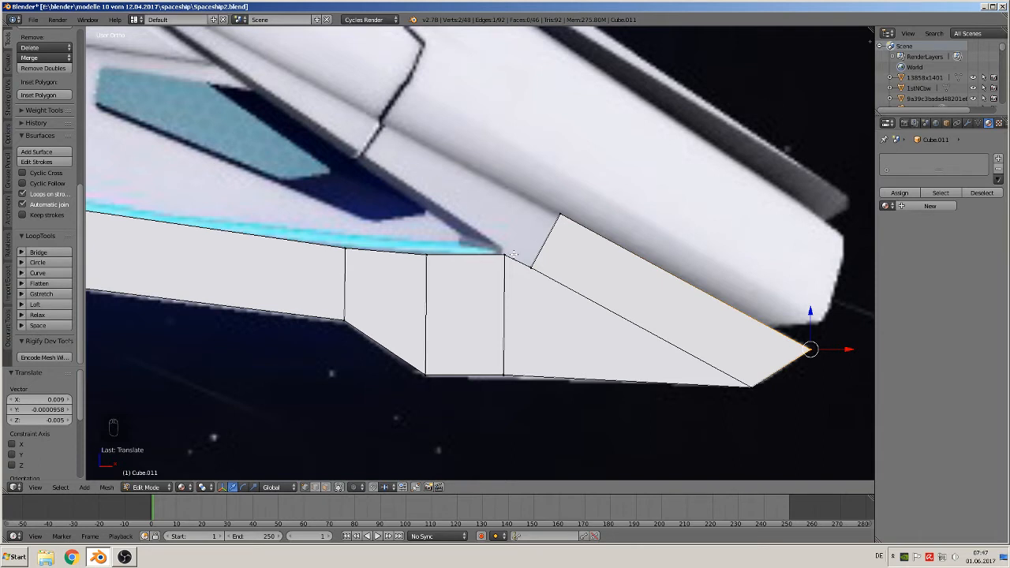
{"action": "key", "text": "f"}
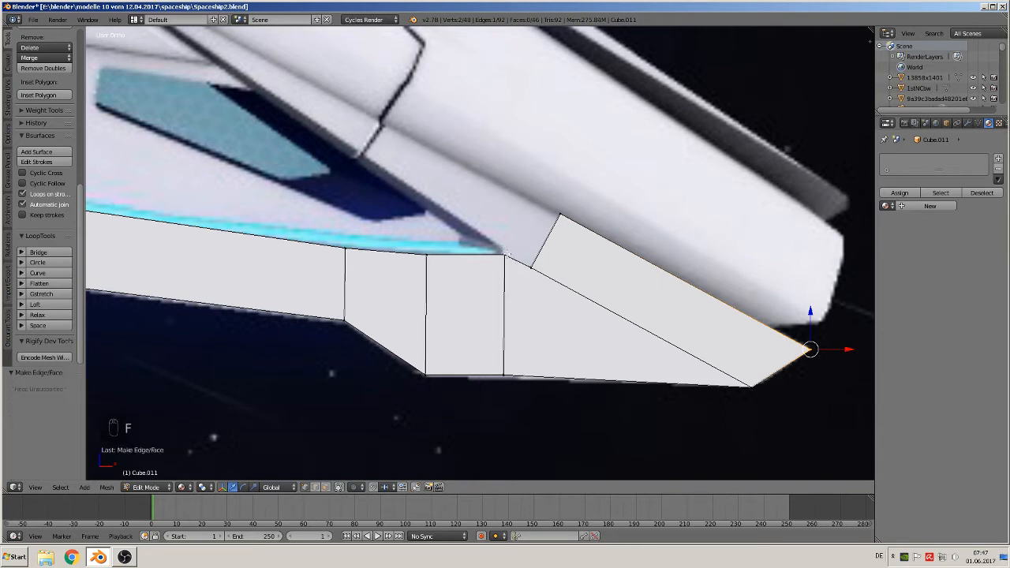
{"action": "key", "text": "c"}
{"action": "left_click", "coordinate": [504, 254]}
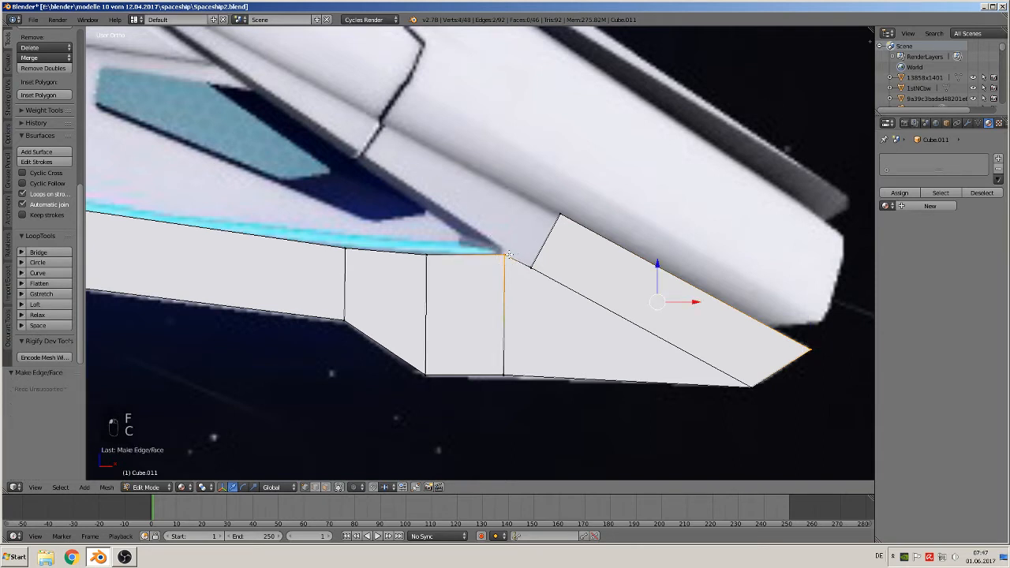
{"action": "key", "text": "a"}
Extrude the edge at the cyan line's tip 0.008 in X and 0.016 in Z up to the panel's upper edge.
{"action": "key", "text": "c"}
{"action": "left_click", "coordinate": [502, 252]}
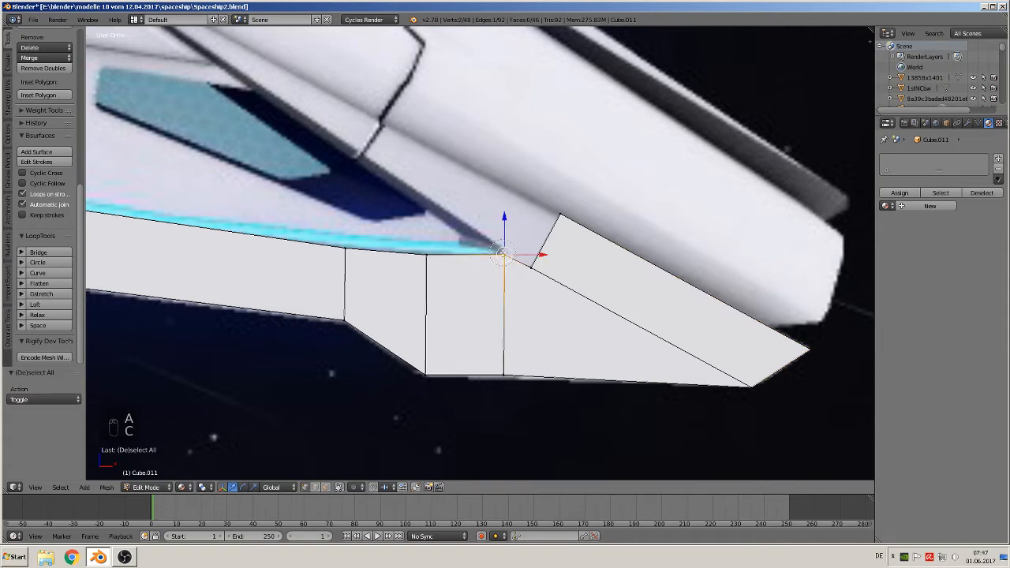
{"action": "key", "text": "e"}
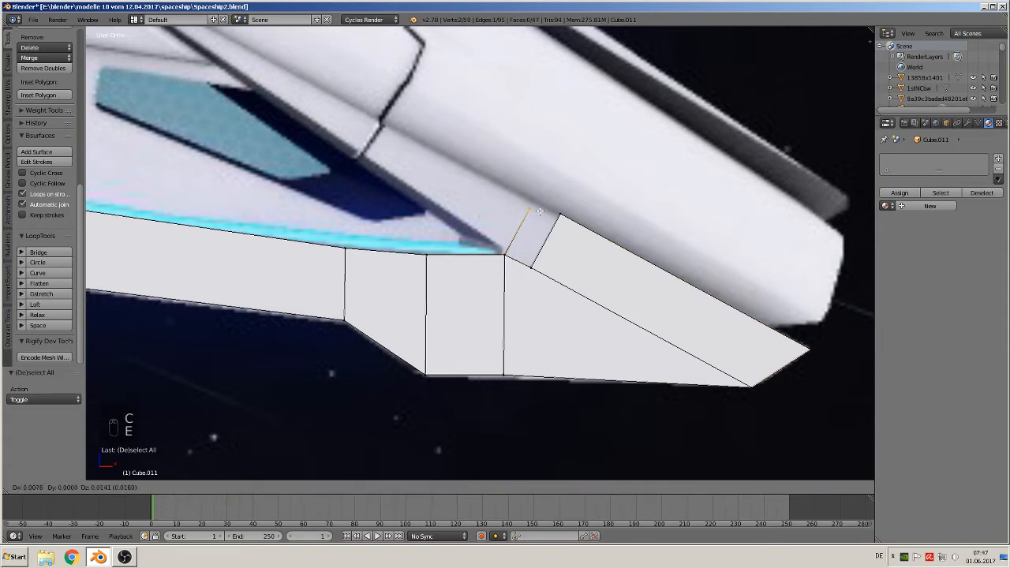
{"action": "left_click", "coordinate": [541, 206]}
Close the gap between the newly extruded face and the sloping segment's end face with Bridge Edge Loops, and check the result in Object Mode.
{"action": "middle_click_drag", "start_coordinate": [542, 206], "coordinate": [550, 270]}
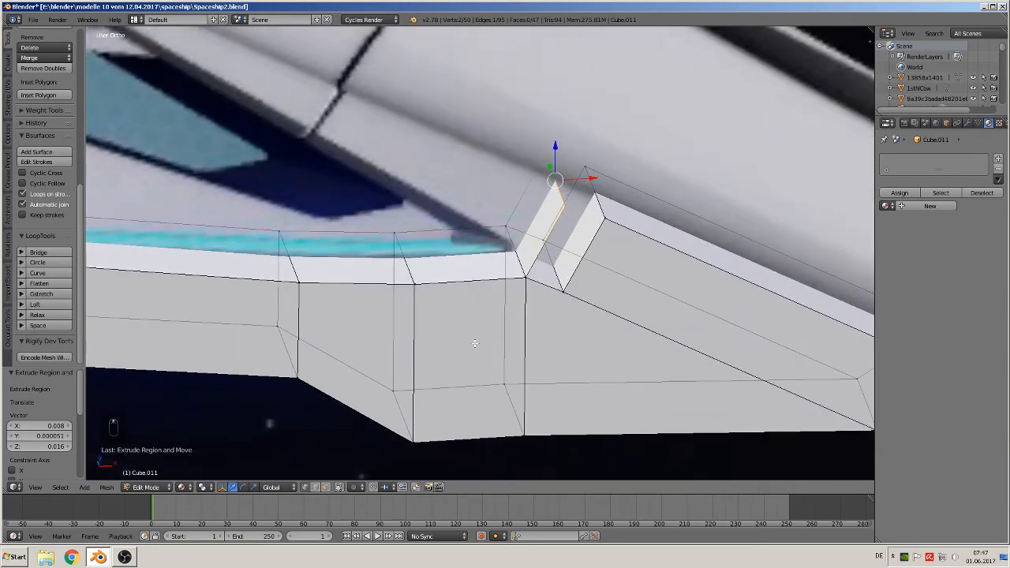
{"action": "left_click", "coordinate": [327, 487]}
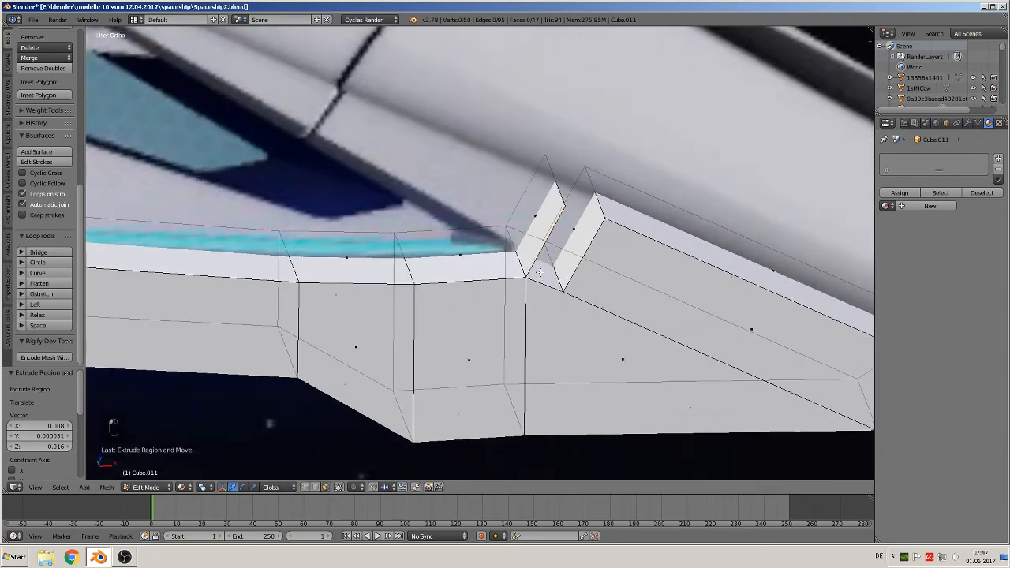
{"action": "right_click", "coordinate": [534, 218]}
{"action": "right_click", "coordinate": [578, 232], "text": "shift"}
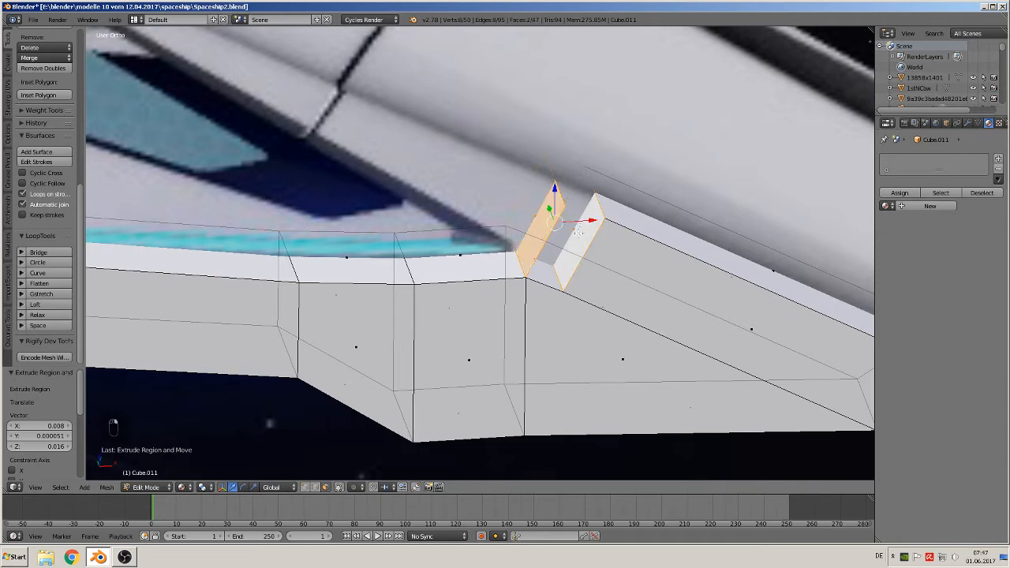
{"action": "key", "text": "space"}
{"action": "left_click", "coordinate": [571, 238]}
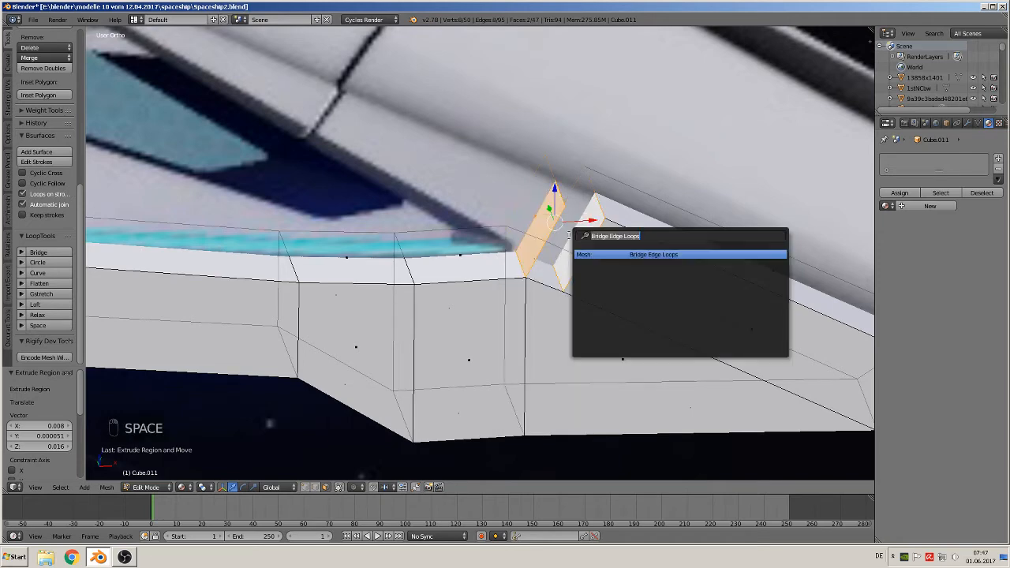
{"action": "left_click", "coordinate": [643, 255]}
{"action": "key", "text": "Tab"}
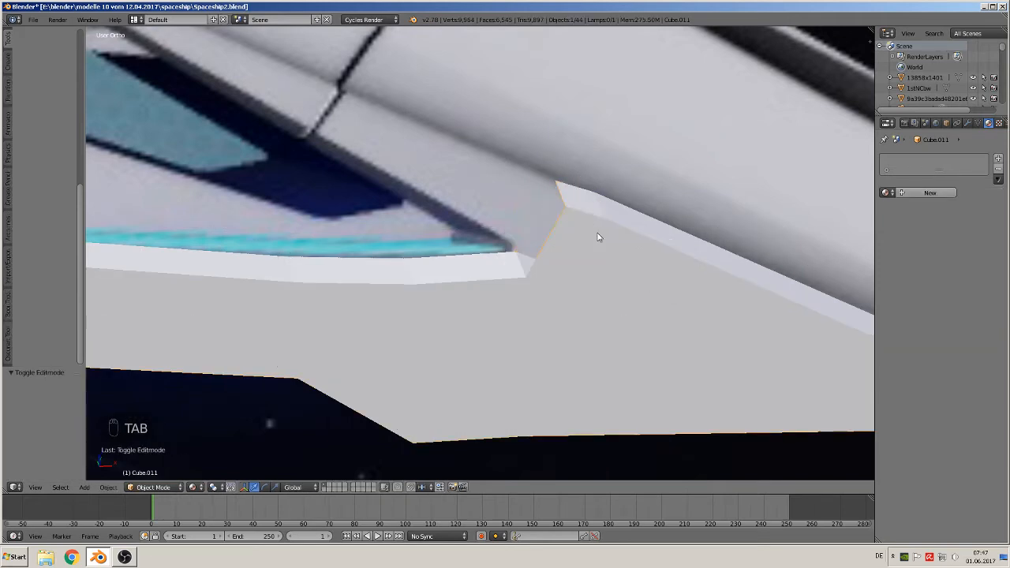
{"action": "middle_click_drag", "start_coordinate": [597, 235], "coordinate": [563, 273]}
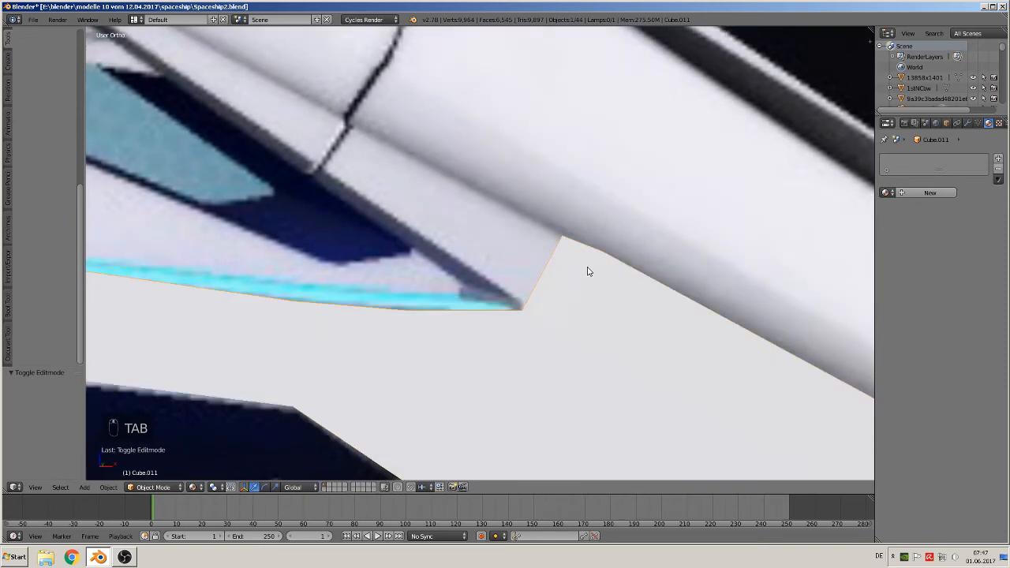
Move the upper corner vertices of the bridged segment about 0.0004 in X and 0.0008 in Z onto the reference panel's upper edge.
{"action": "key", "text": "KP_1"}
{"action": "key", "text": "Tab"}
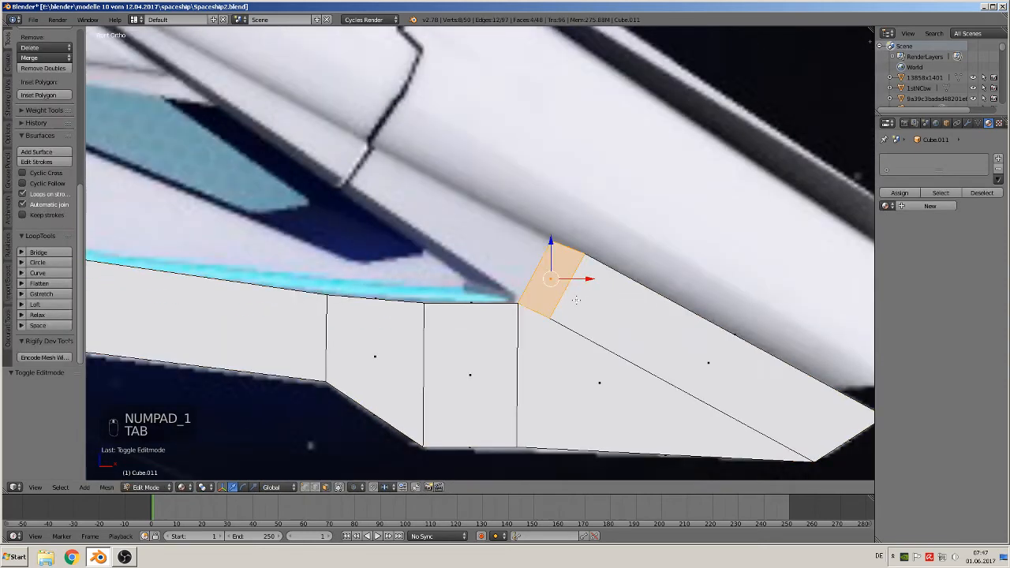
{"action": "key", "text": "a"}
{"action": "key", "text": "a"}
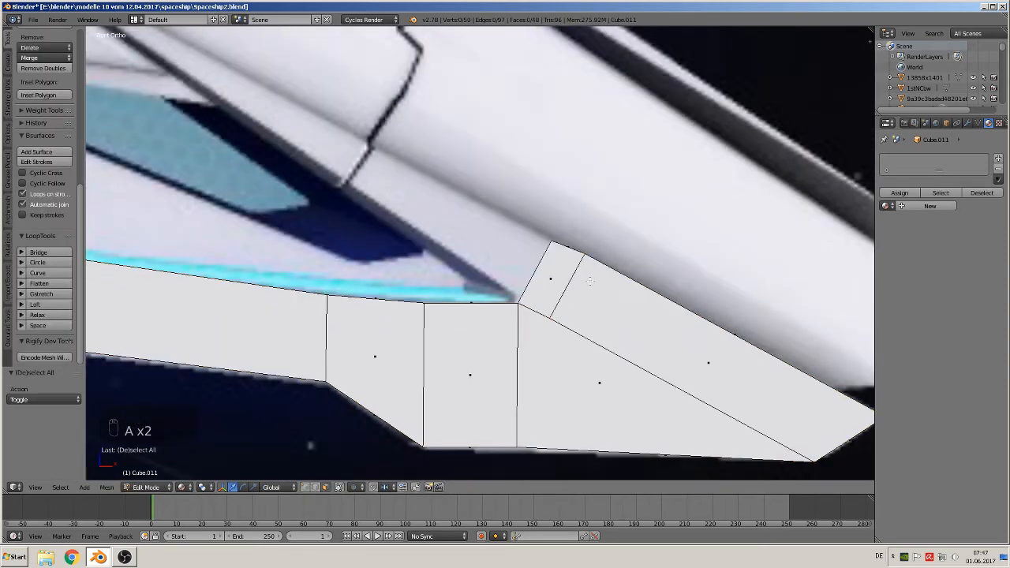
{"action": "key", "text": "c"}
{"action": "left_click", "coordinate": [305, 487]}
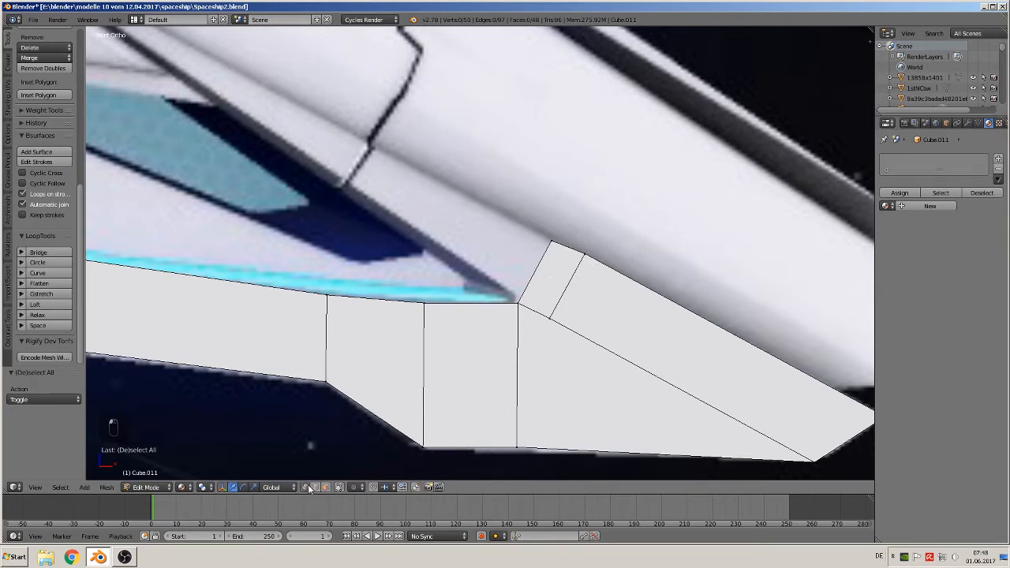
{"action": "left_click", "coordinate": [552, 241]}
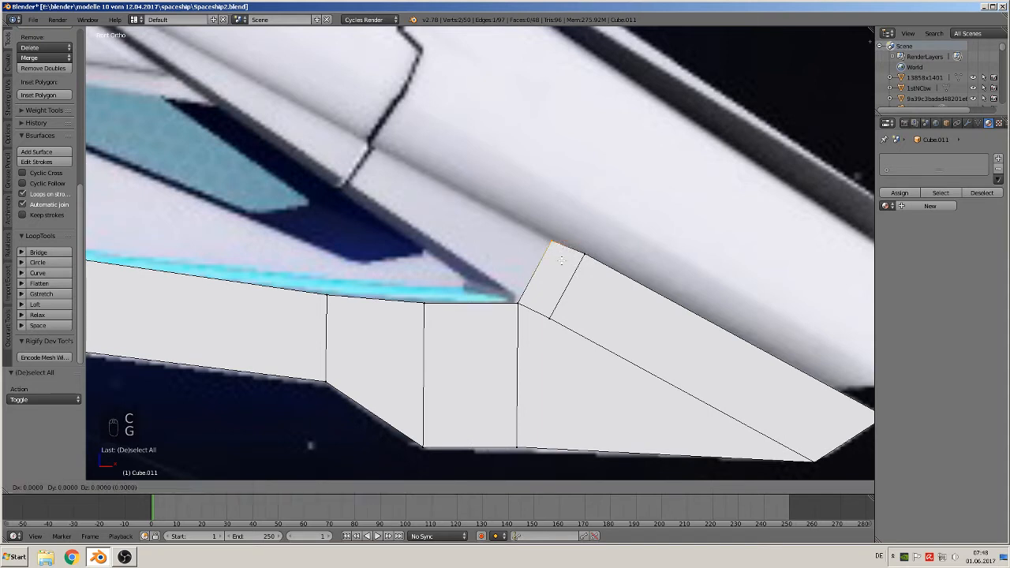
{"action": "key", "text": "g"}
{"action": "left_click", "coordinate": [627, 268]}
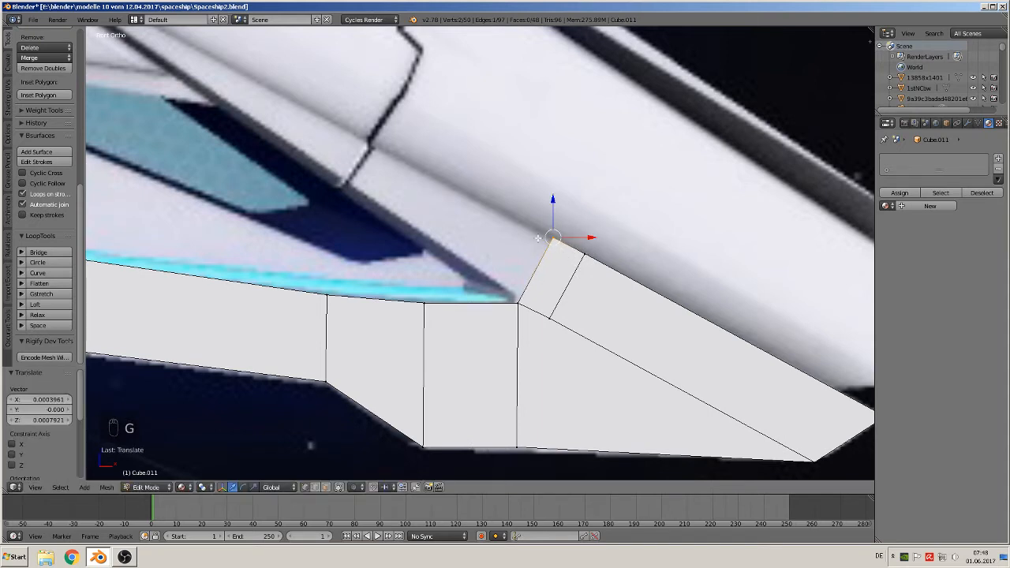
{"action": "middle_click_drag", "start_coordinate": [574, 272], "coordinate": [581, 277], "text": "shift"}
Extrude the bridged segment's slanted end face about -0.045 in X and 0.022 in Z along the panel's upper edge to the dark seam.
{"action": "key", "text": "a"}
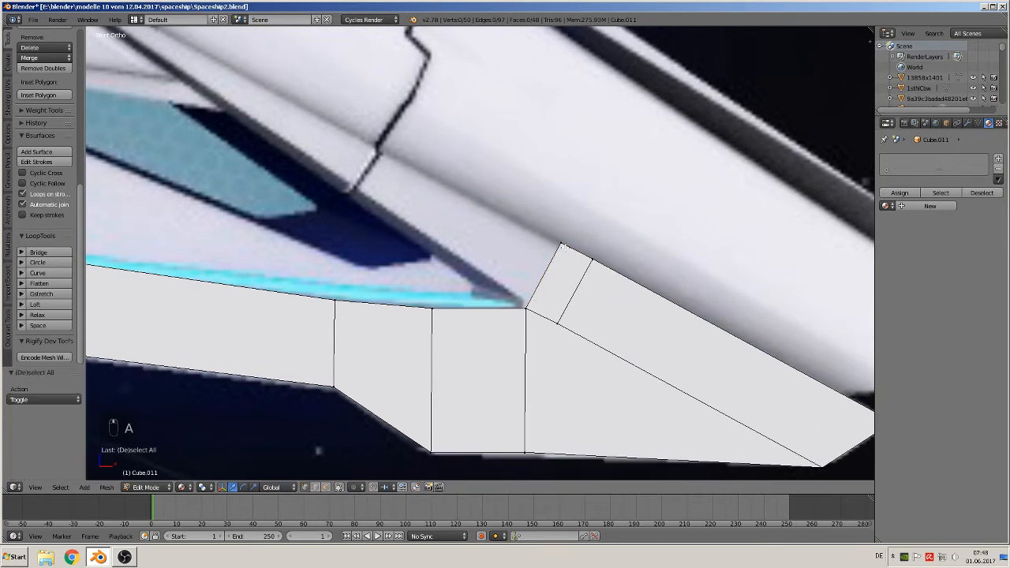
{"action": "key", "text": "c"}
{"action": "left_click_drag", "start_coordinate": [563, 239], "coordinate": [527, 306]}
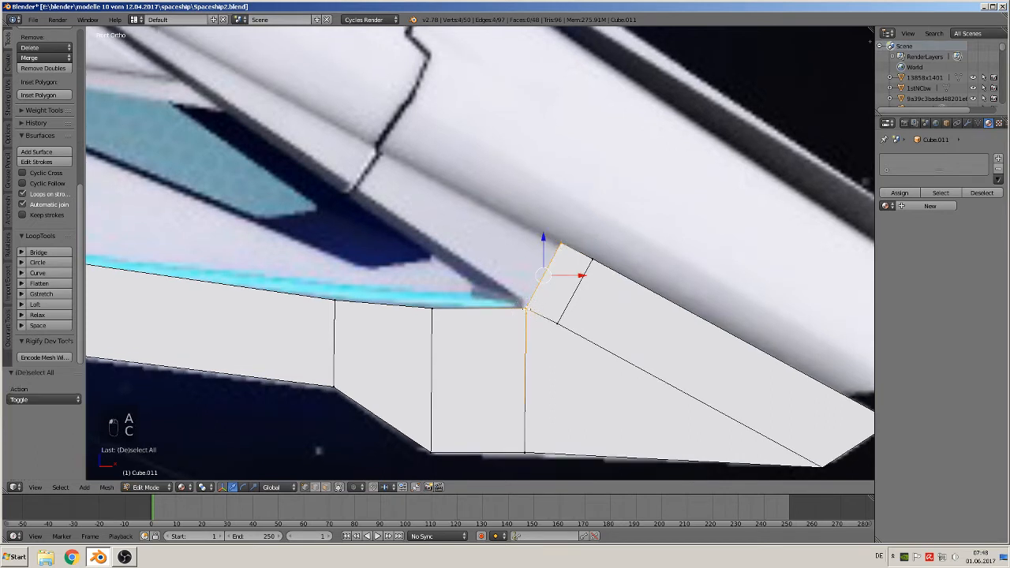
{"action": "right_click_drag", "start_coordinate": [547, 306], "coordinate": [539, 316]}
{"action": "right_click", "coordinate": [534, 286]}
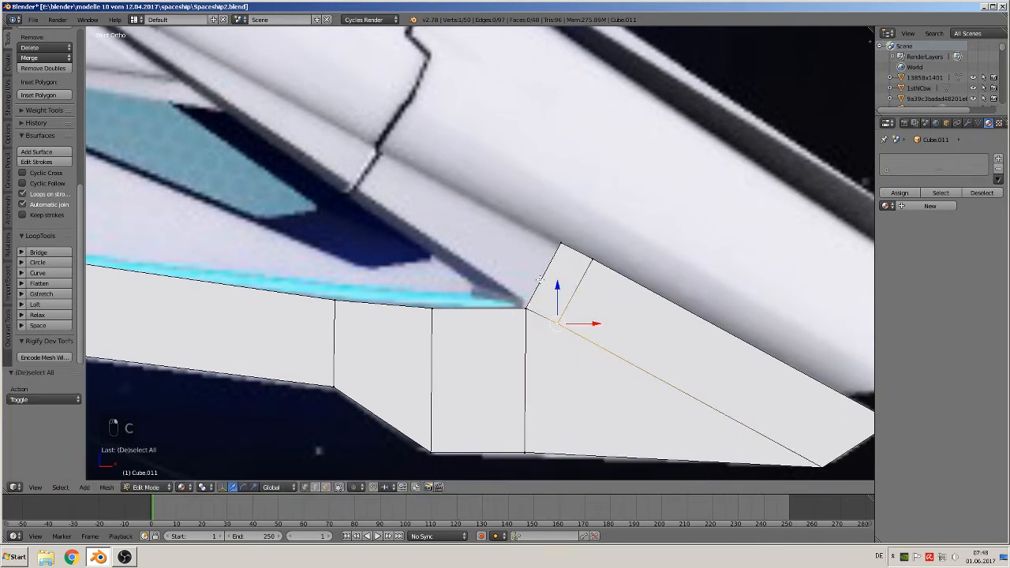
{"action": "key", "text": "a"}
{"action": "key", "text": "c"}
{"action": "left_click_drag", "start_coordinate": [556, 234], "coordinate": [527, 308]}
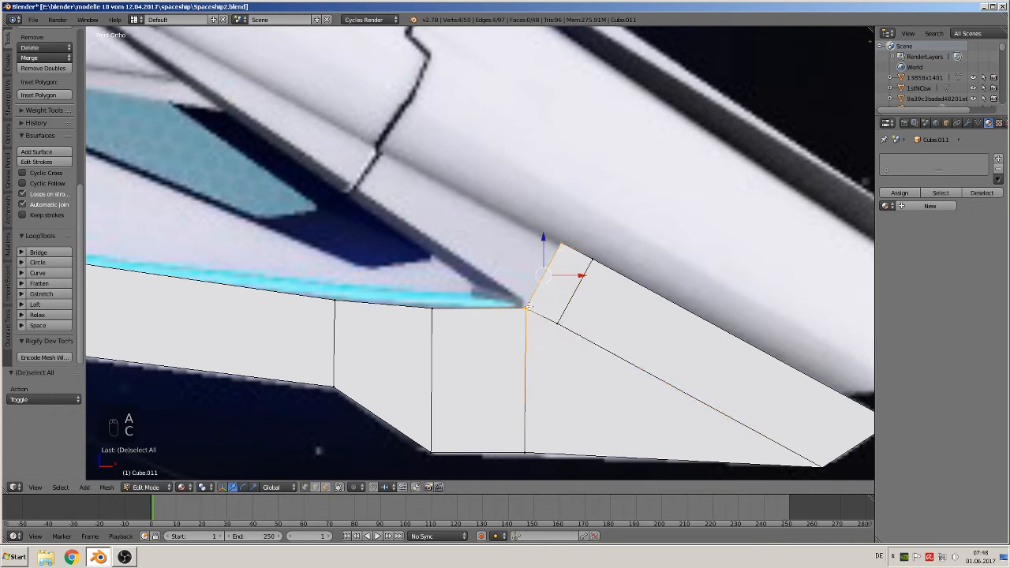
{"action": "key", "text": "e"}
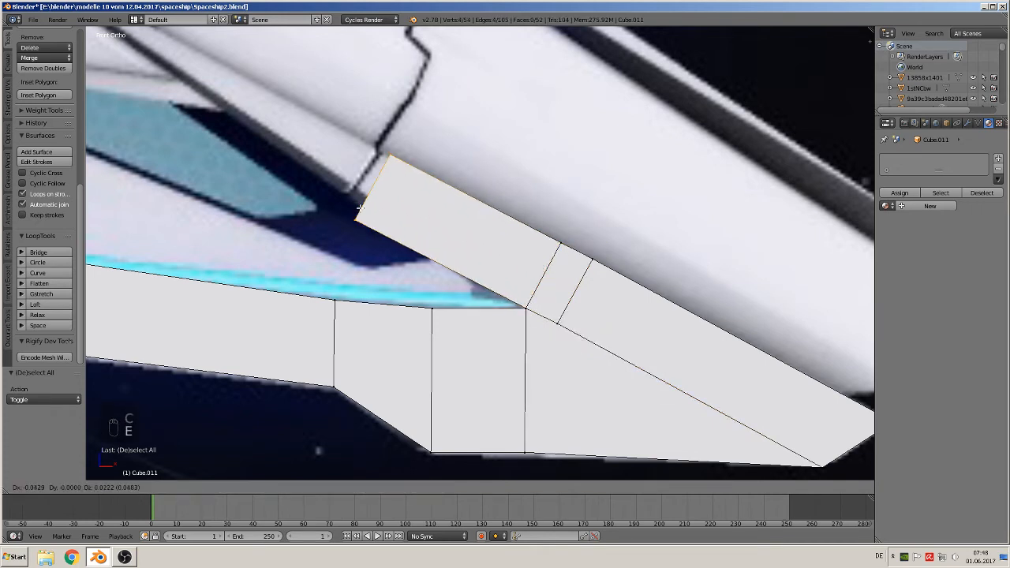
{"action": "left_click", "coordinate": [350, 209]}
Move the extruded end's lower corner vertices 0.002 in X and 0.006 in Z onto the reference seam, and return to Object Mode.
{"action": "key", "text": "a"}
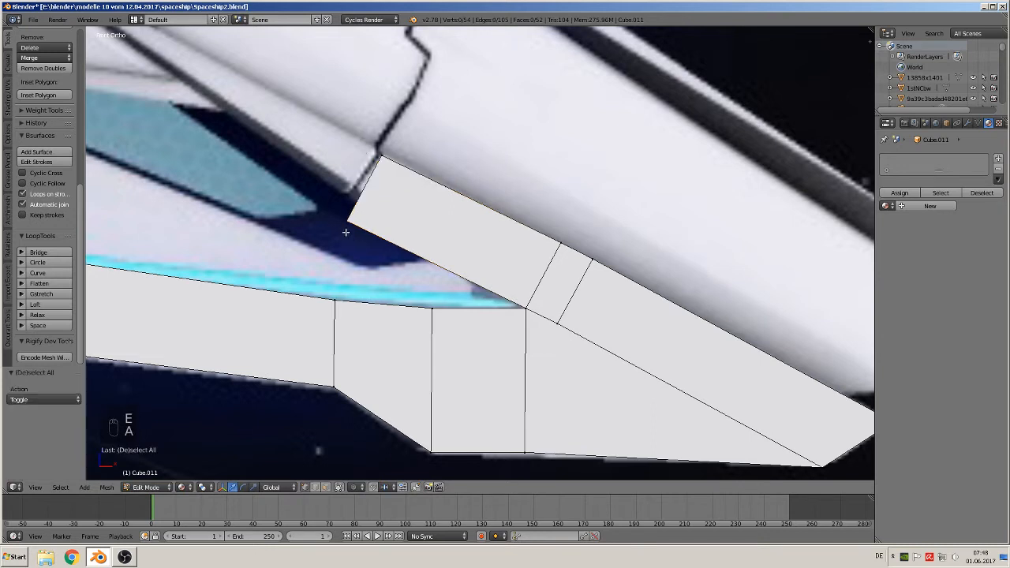
{"action": "key", "text": "c"}
{"action": "left_click_drag", "start_coordinate": [352, 225], "coordinate": [347, 221]}
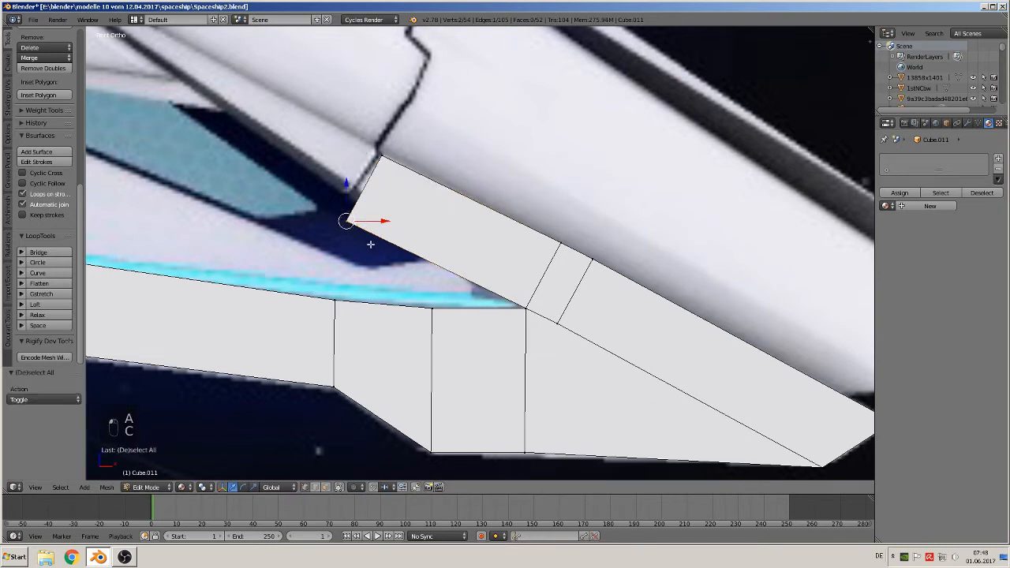
{"action": "key", "text": "g"}
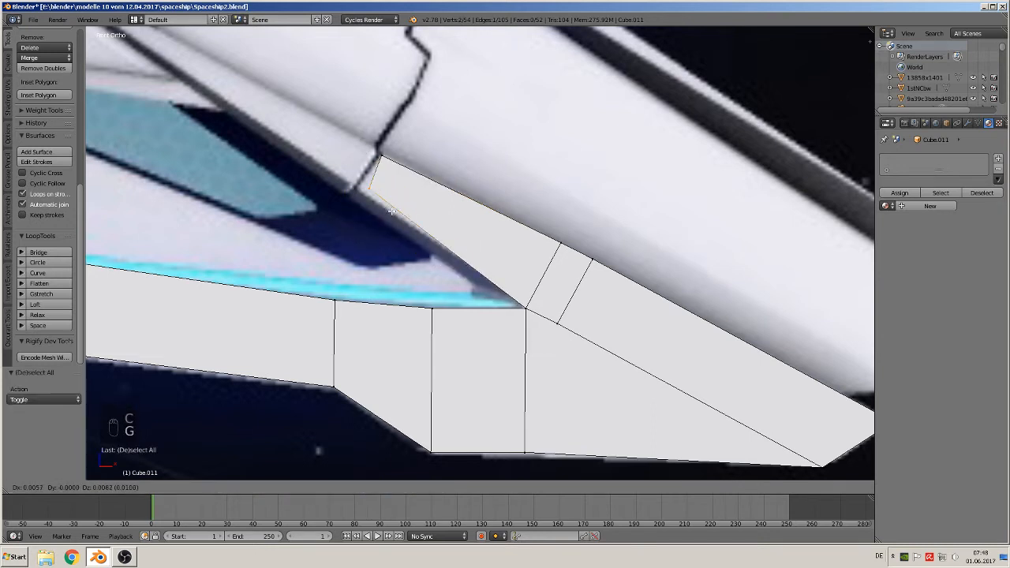
{"action": "left_click", "coordinate": [377, 218]}
{"action": "scroll", "coordinate": [481, 290], "scroll_direction": "down", "scroll_amount": 2}
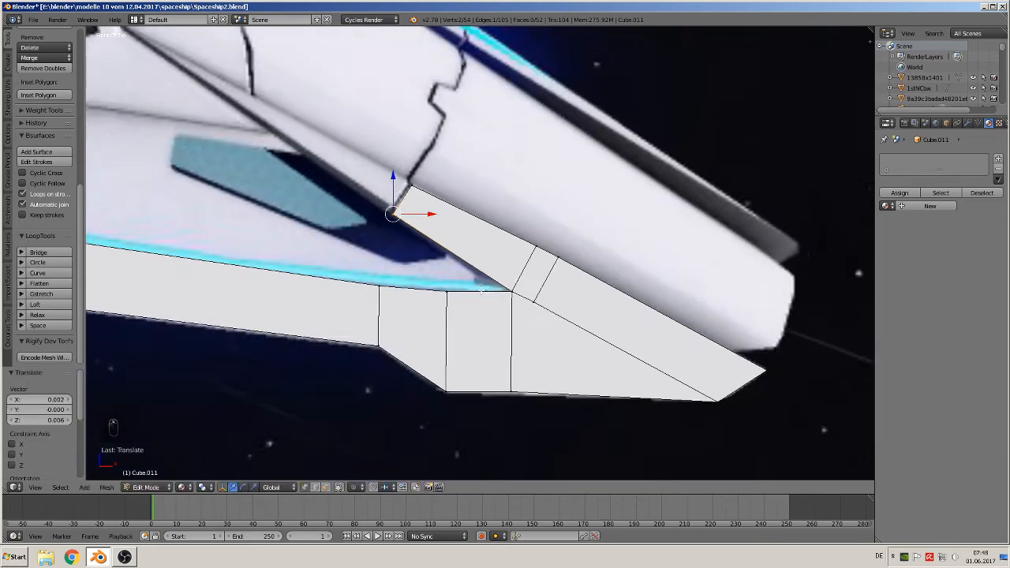
{"action": "scroll", "coordinate": [481, 291], "scroll_direction": "down", "scroll_amount": 2}
{"action": "key", "text": "Tab"}
{"action": "scroll", "coordinate": [480, 292], "scroll_direction": "down", "scroll_amount": 3}
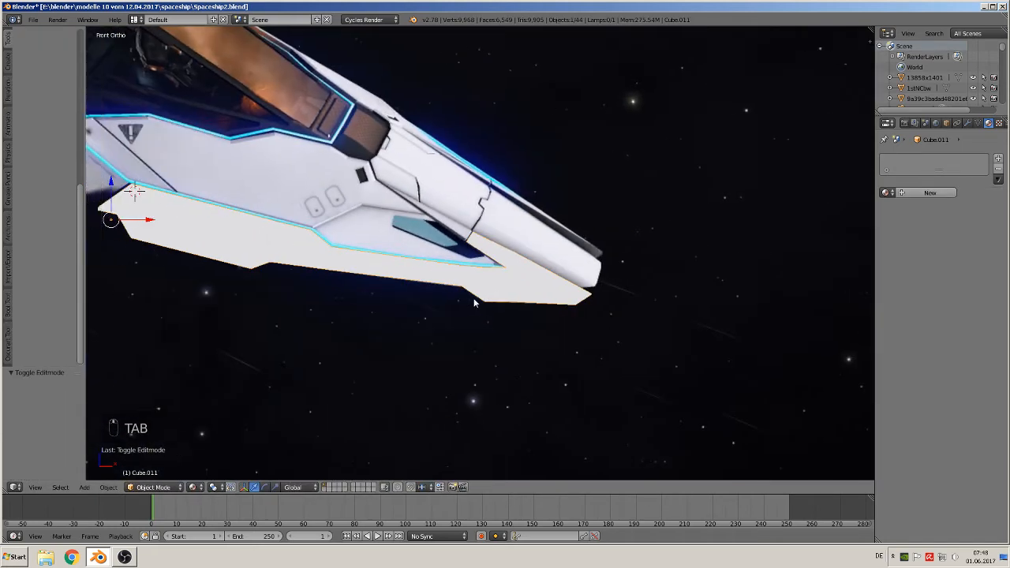
Move the finished lower nose panel -0.158 along Y and reduce its thickness by scaling to about 0.231 along Y.
{"action": "middle_click_drag", "start_coordinate": [474, 302], "coordinate": [660, 298], "text": "shift"}
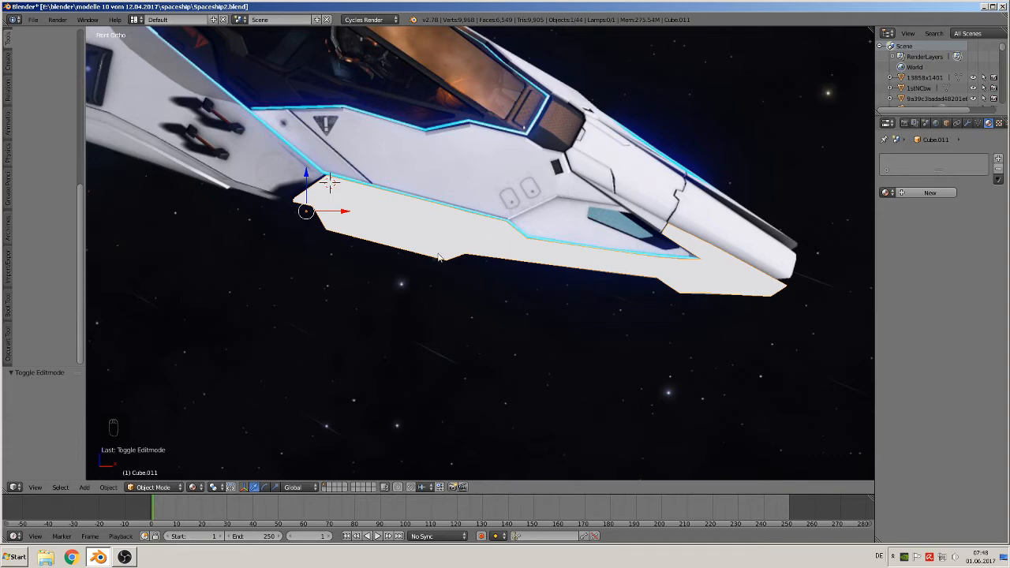
{"action": "middle_click_drag", "start_coordinate": [497, 259], "coordinate": [453, 189]}
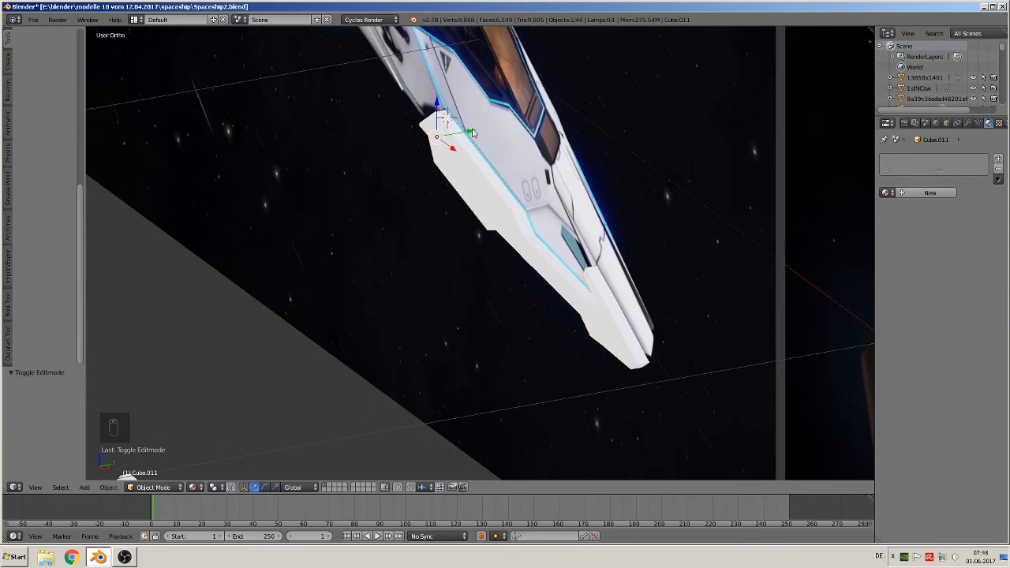
{"action": "key", "text": "g"}
{"action": "left_click", "coordinate": [350, 196]}
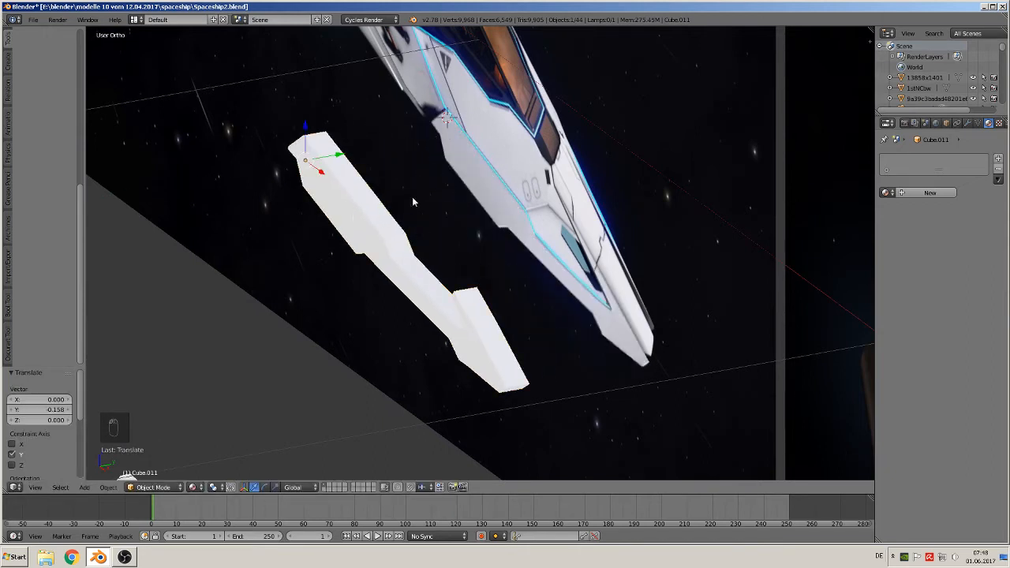
{"action": "key", "text": "s"}
{"action": "key", "text": "y"}
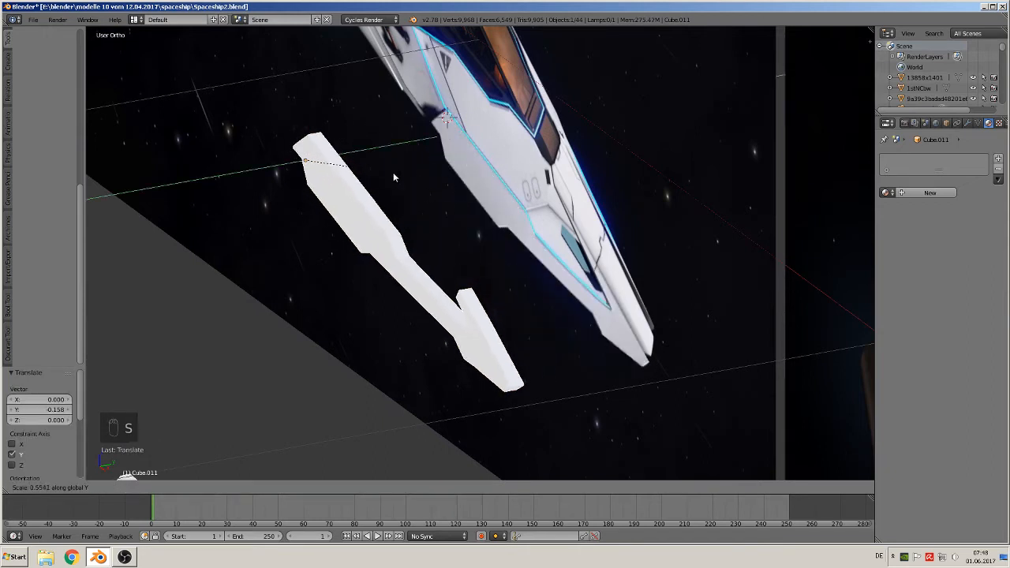
{"action": "left_click", "coordinate": [342, 187]}
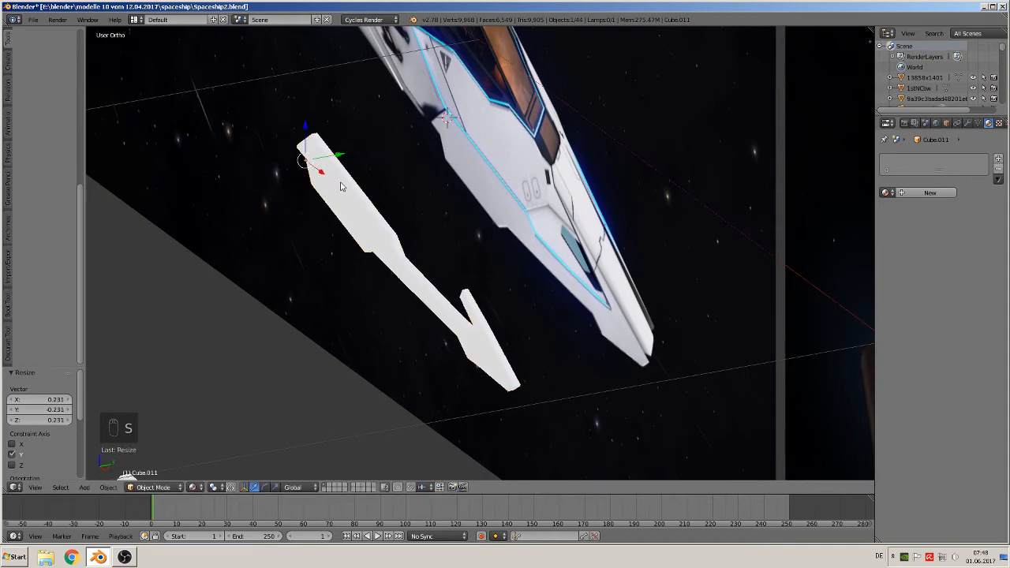
{"action": "scroll", "coordinate": [374, 207], "scroll_direction": "down", "scroll_amount": 2}
{"action": "middle_click_drag", "start_coordinate": [375, 208], "coordinate": [516, 190]}
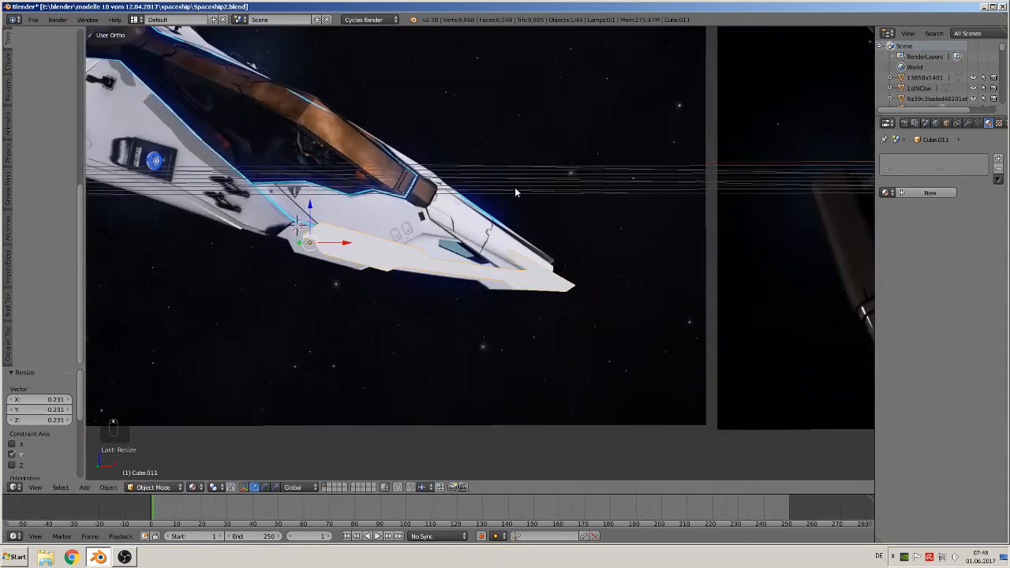
In front view, move the panel -0.827 along Z below the reference image to join the other finished panel, and deselect it.
{"action": "key", "text": "KP_1"}
{"action": "scroll", "coordinate": [517, 189], "scroll_direction": "down", "scroll_amount": 5}
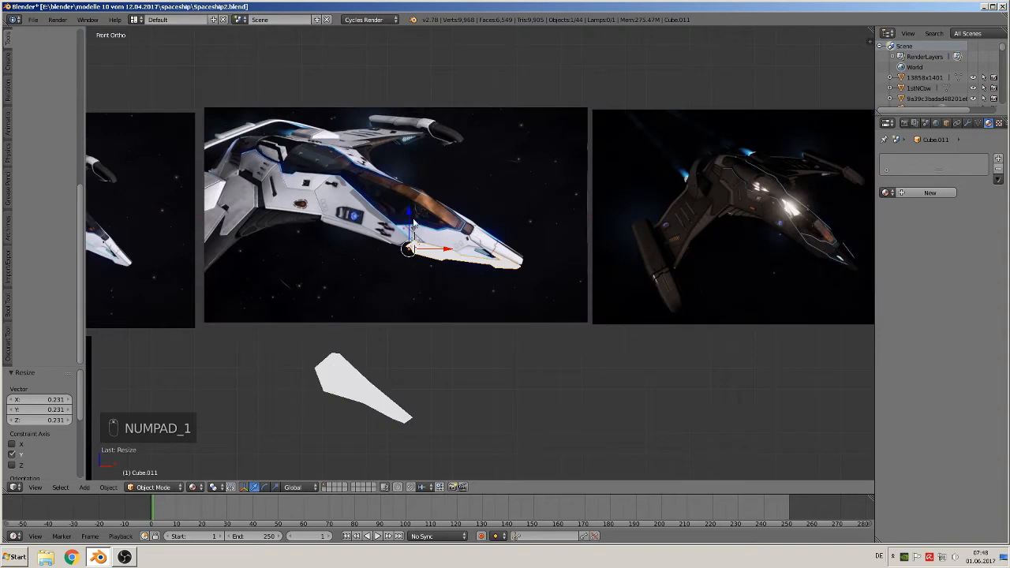
{"action": "key", "text": "g"}
{"action": "key", "text": "z"}
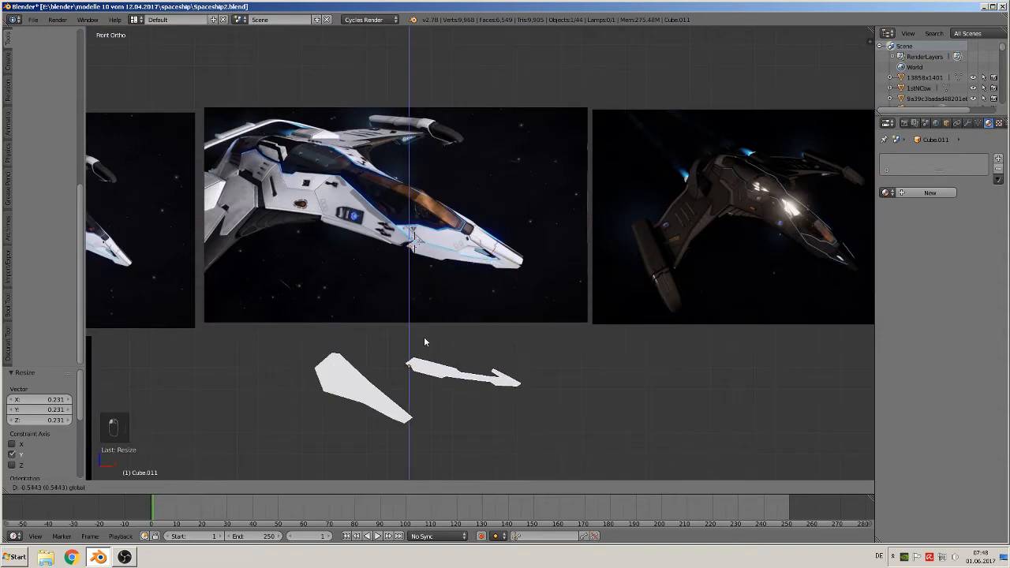
{"action": "left_click", "coordinate": [424, 397]}
{"action": "scroll", "coordinate": [428, 390], "scroll_direction": "up", "scroll_amount": 2}
{"action": "left_click_drag", "start_coordinate": [450, 313], "coordinate": [600, 272], "text": "shift"}
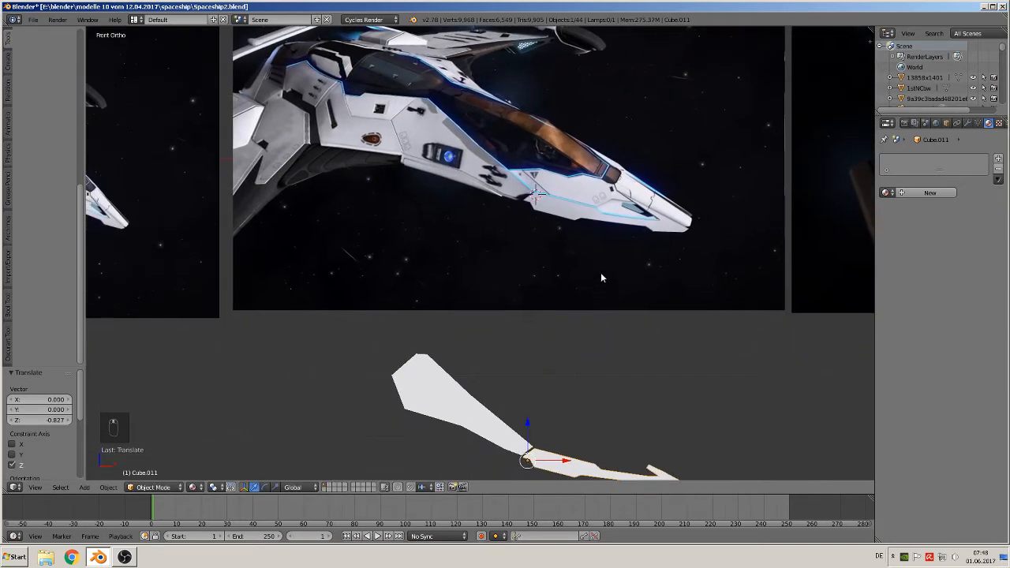
{"action": "scroll", "coordinate": [597, 269], "scroll_direction": "up", "scroll_amount": 1}
{"action": "key", "text": "a"}
{"action": "middle_click_drag", "start_coordinate": [641, 377], "coordinate": [533, 417], "text": "shift"}
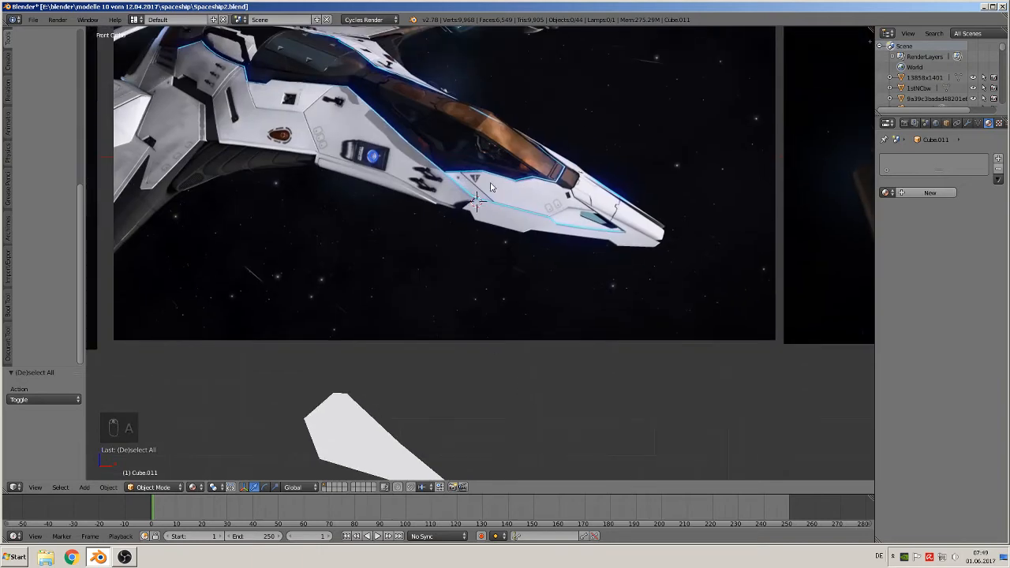
Add a mesh cube at the 3D cursor and scale it down to 0.078, followed by a further 0.186.
{"action": "scroll", "coordinate": [518, 360], "scroll_direction": "up", "scroll_amount": 5}
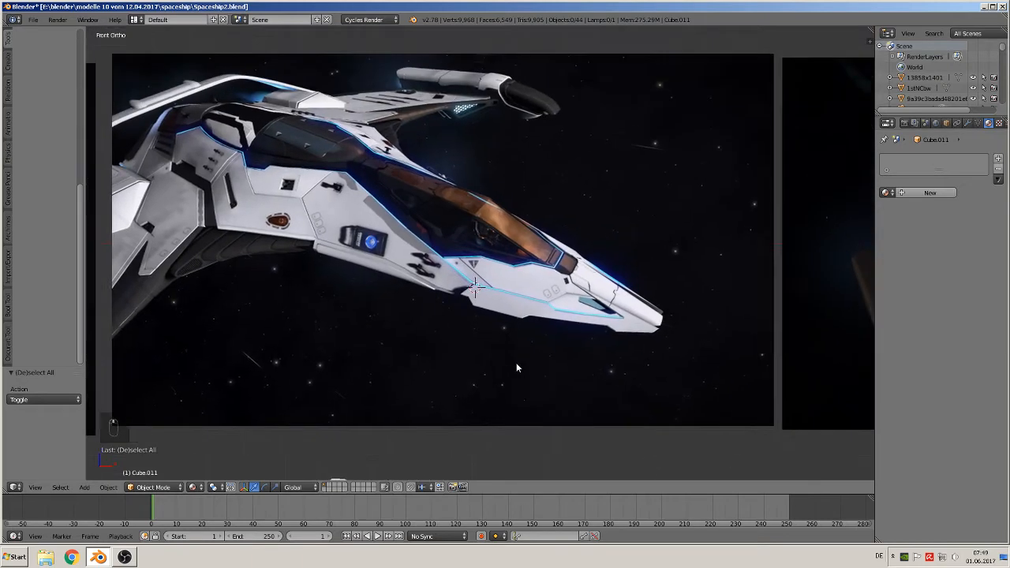
{"action": "middle_click_drag", "start_coordinate": [522, 358], "coordinate": [468, 291], "text": "shift"}
{"action": "scroll", "coordinate": [465, 292], "scroll_direction": "up", "scroll_amount": 2}
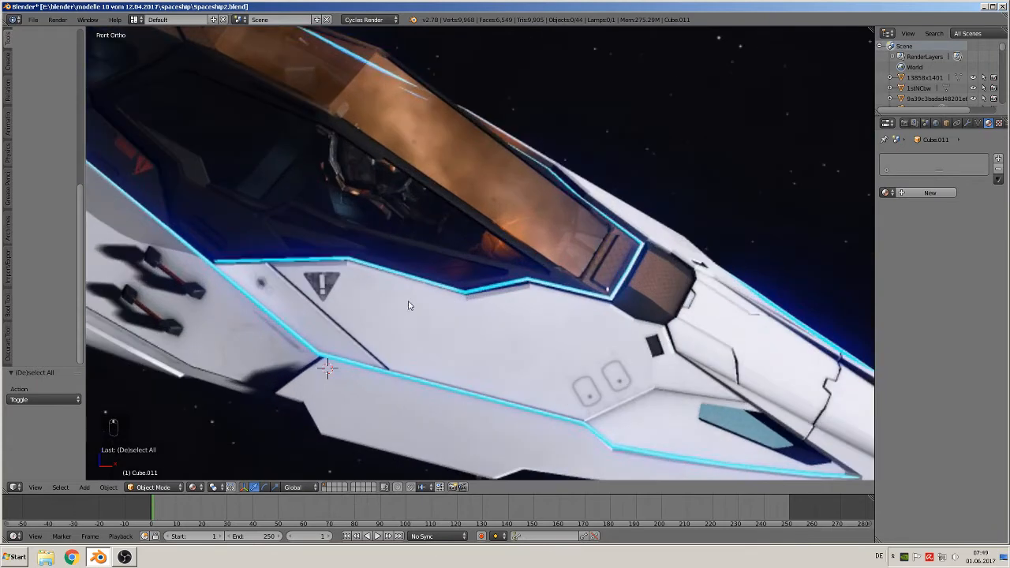
{"action": "left_click", "coordinate": [84, 488]}
{"action": "mouse_move", "coordinate": [93, 477]}
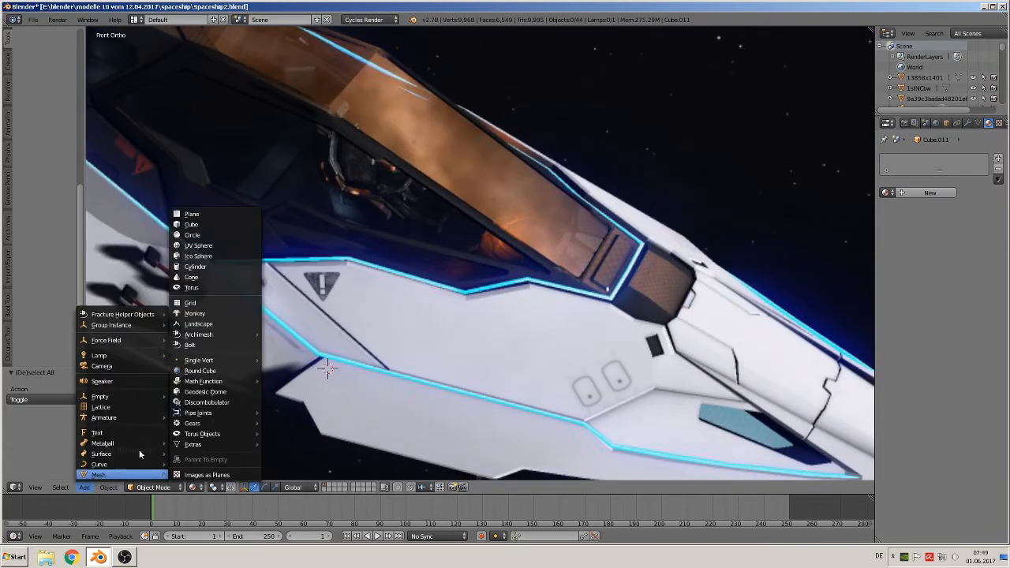
{"action": "left_click", "coordinate": [220, 225]}
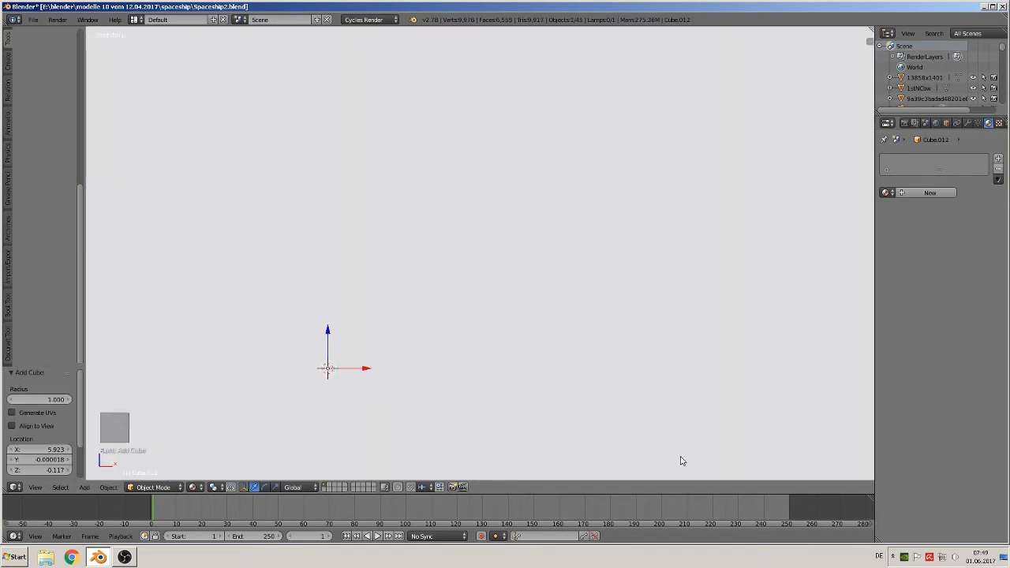
{"action": "key", "text": "s"}
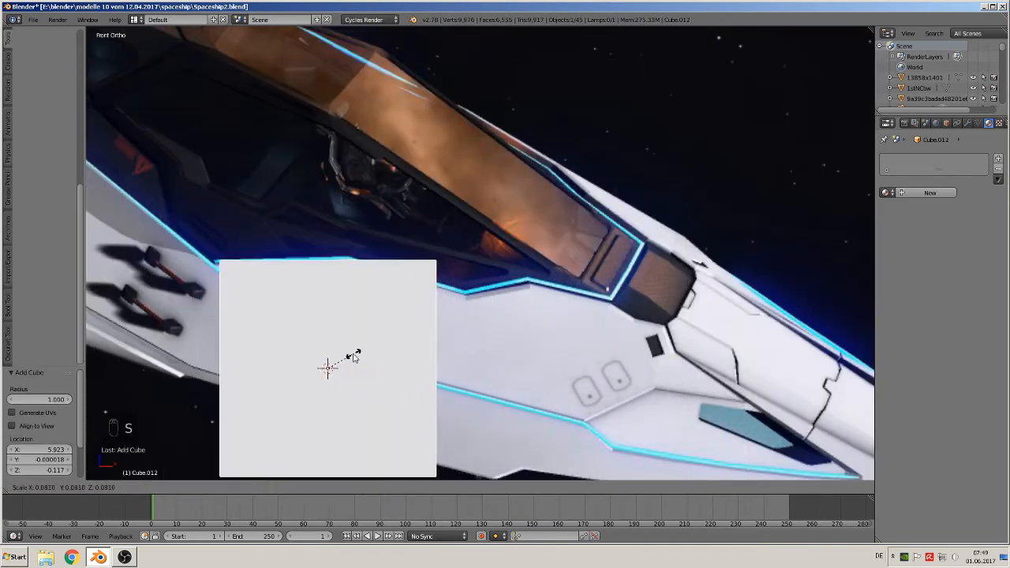
{"action": "left_click", "coordinate": [351, 355]}
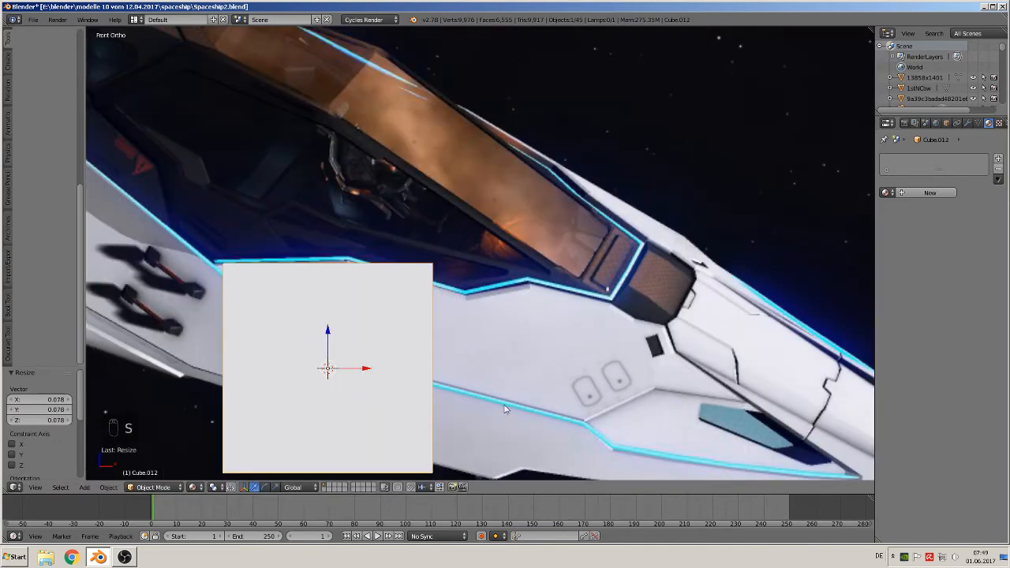
{"action": "key", "text": "s"}
{"action": "left_click", "coordinate": [358, 385]}
{"action": "scroll", "coordinate": [368, 380], "scroll_direction": "up", "scroll_amount": 2}
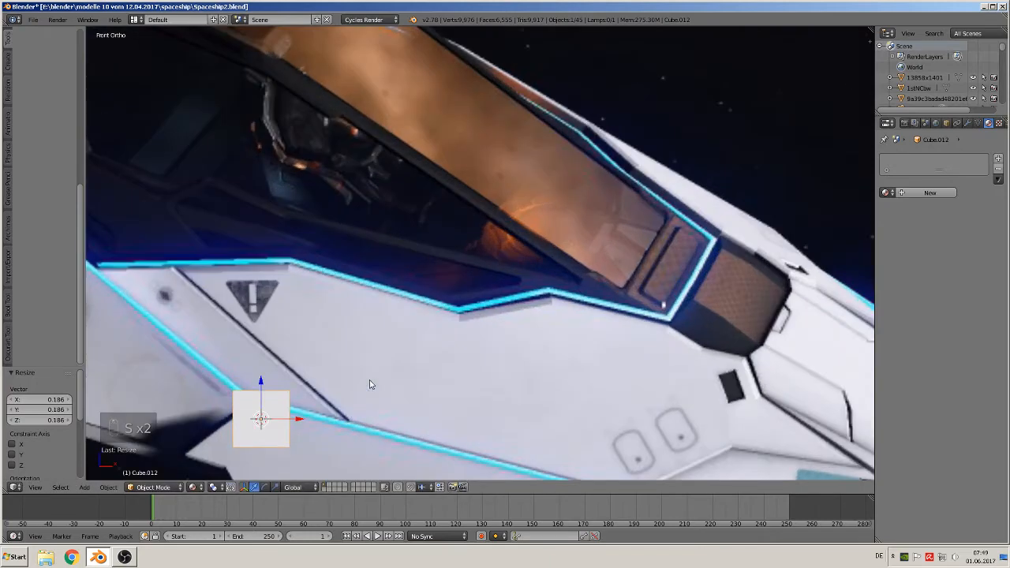
Move the small cube about -0.03 in X and 0.064 in Z beside the warning triangle under the cyan line, and enter Edit Mode.
{"action": "middle_click_drag", "start_coordinate": [368, 378], "coordinate": [493, 372], "text": "shift"}
{"action": "scroll", "coordinate": [493, 371], "scroll_direction": "up", "scroll_amount": 1}
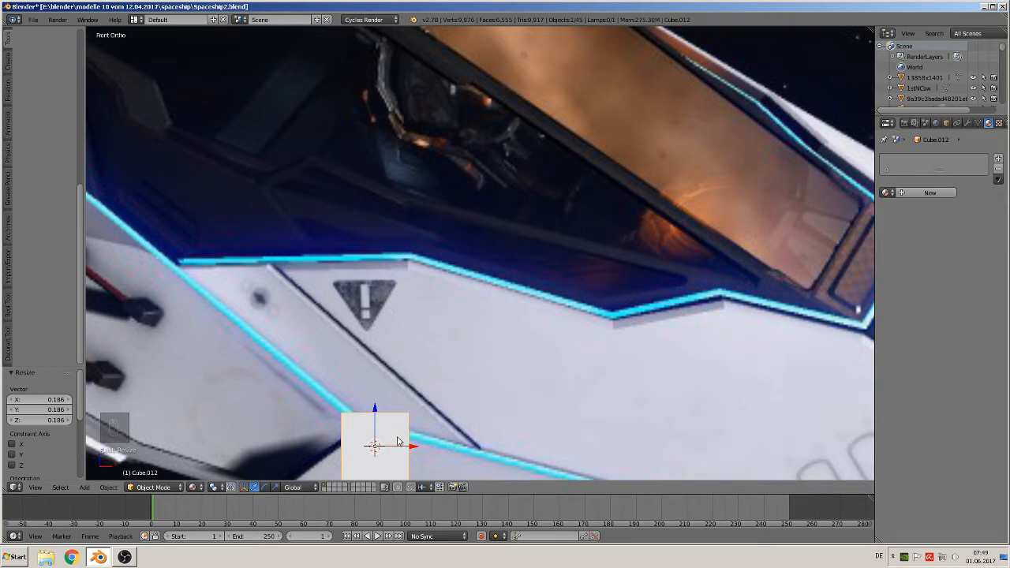
{"action": "key", "text": "g"}
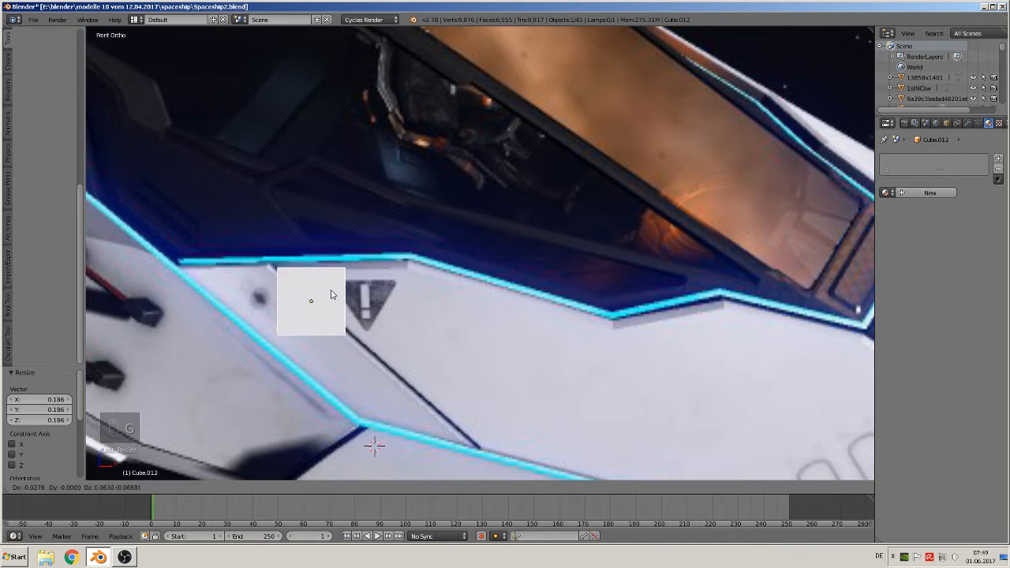
{"action": "left_click", "coordinate": [331, 289]}
{"action": "key", "text": "Tab"}
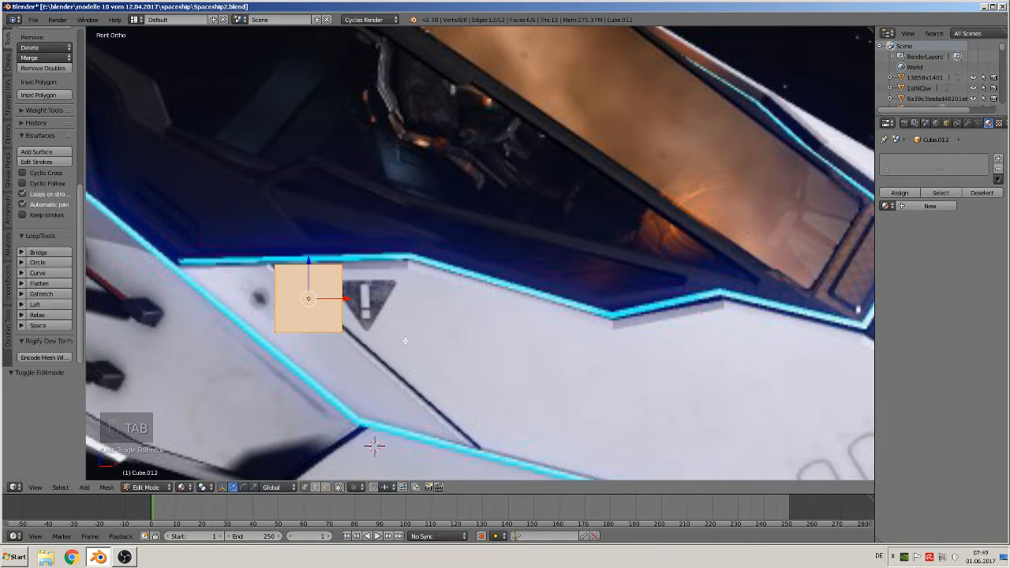
Select the cube's lower vertices and move them 0.049 in X and -0.014 in Z along the dark diagonal seam.
{"action": "key", "text": "a"}
{"action": "key", "text": "a"}
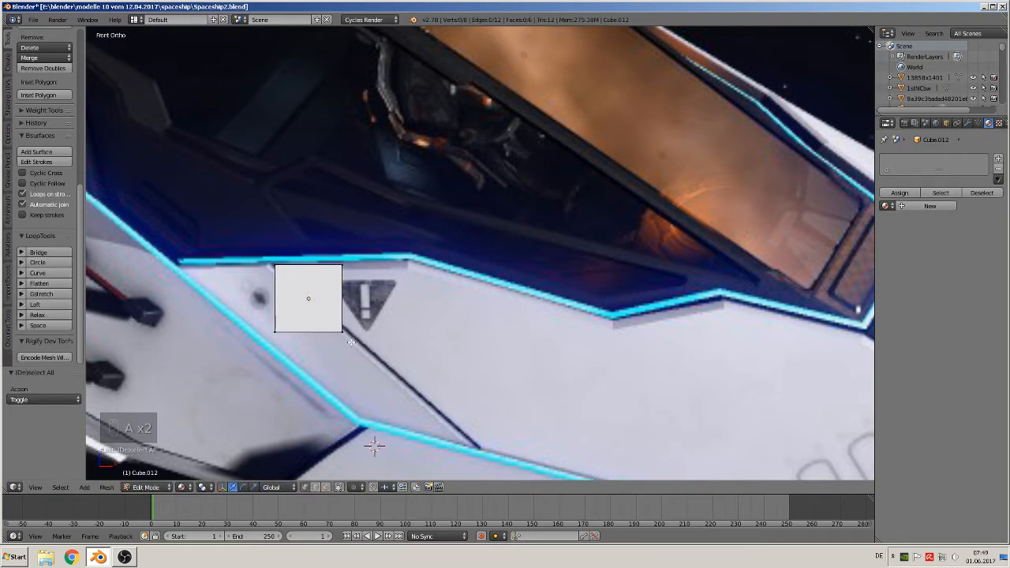
{"action": "key", "text": "b"}
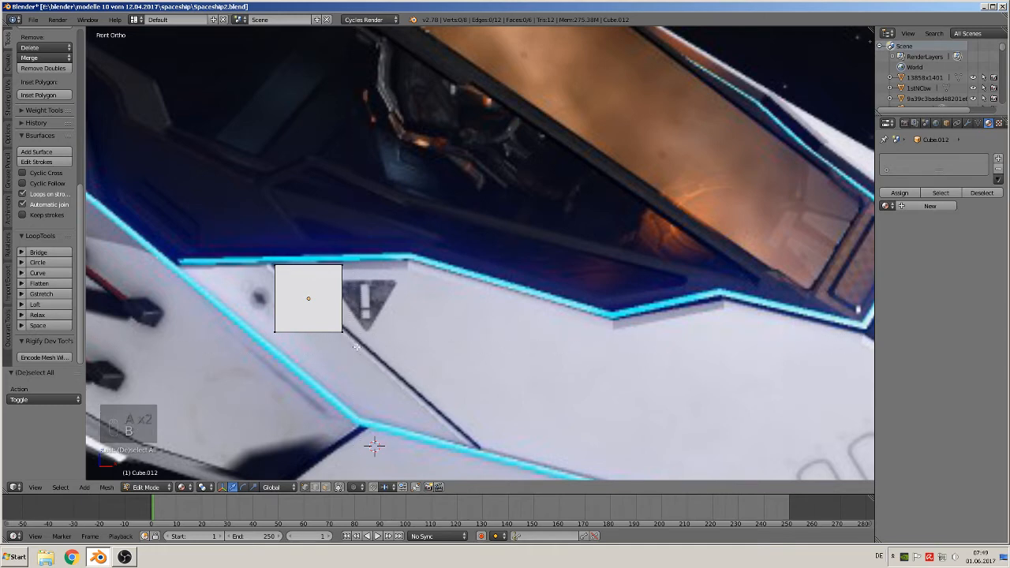
{"action": "key", "text": "c"}
{"action": "left_click", "coordinate": [275, 323]}
{"action": "right_click", "coordinate": [351, 338]}
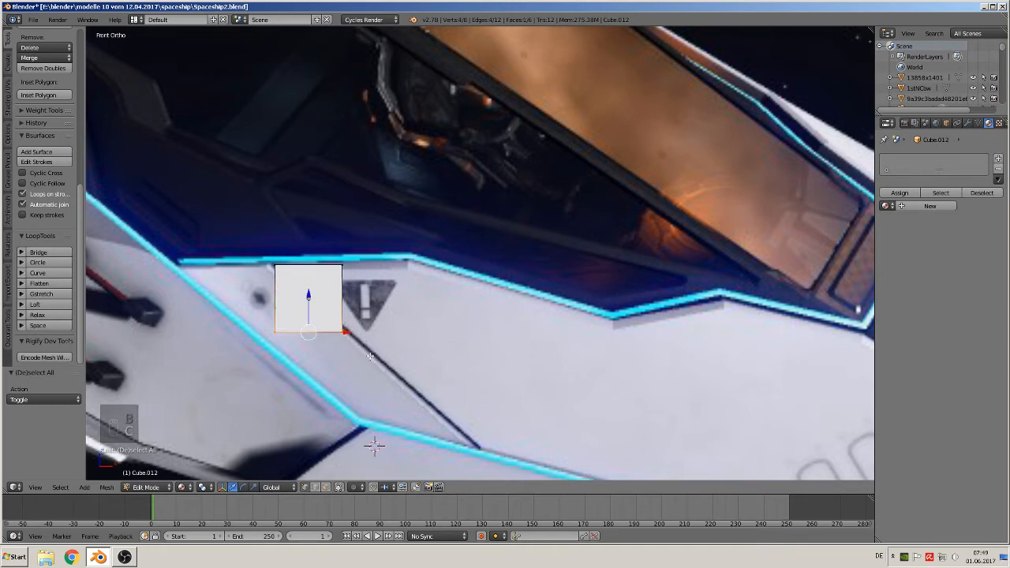
{"action": "key", "text": "g"}
{"action": "right_click", "coordinate": [368, 357]}
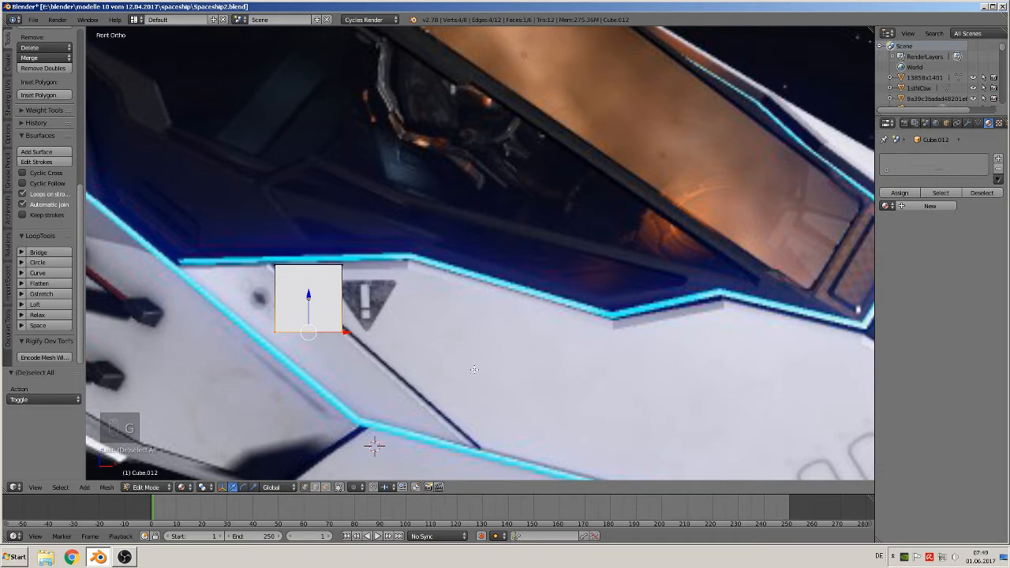
{"action": "key", "text": "g"}
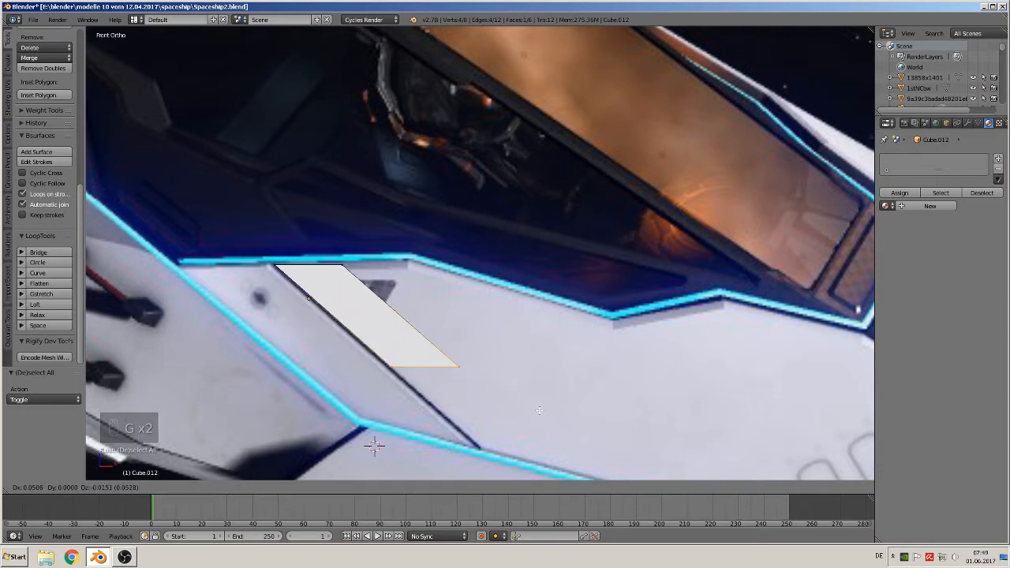
{"action": "left_click", "coordinate": [539, 411]}
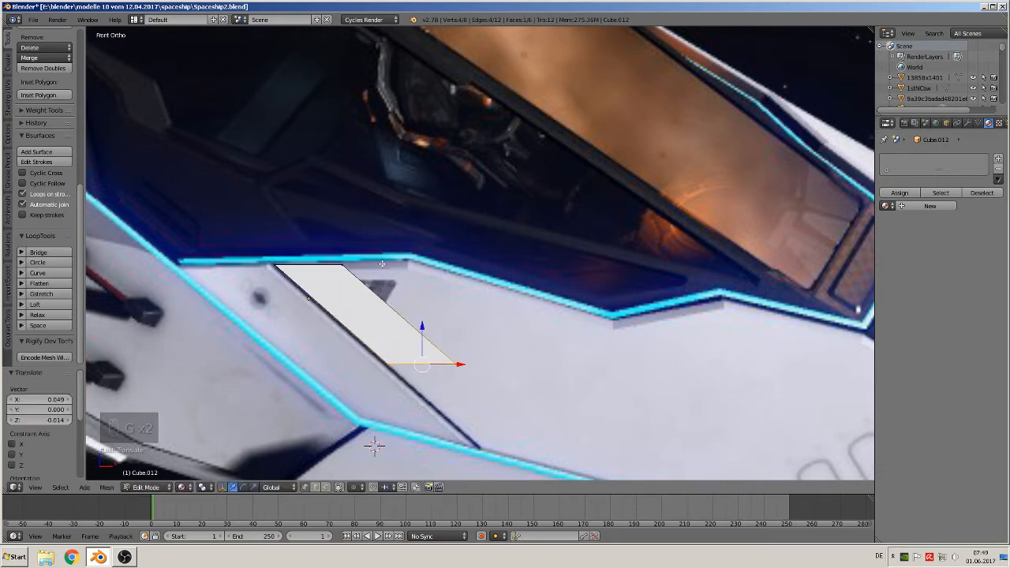
Extrude the slanted block's right side face 0.014 and move it about 0.019 in X and -0.010 in Z to the cyan line's bend.
{"action": "middle_click_drag", "start_coordinate": [513, 404], "coordinate": [403, 304], "text": "shift"}
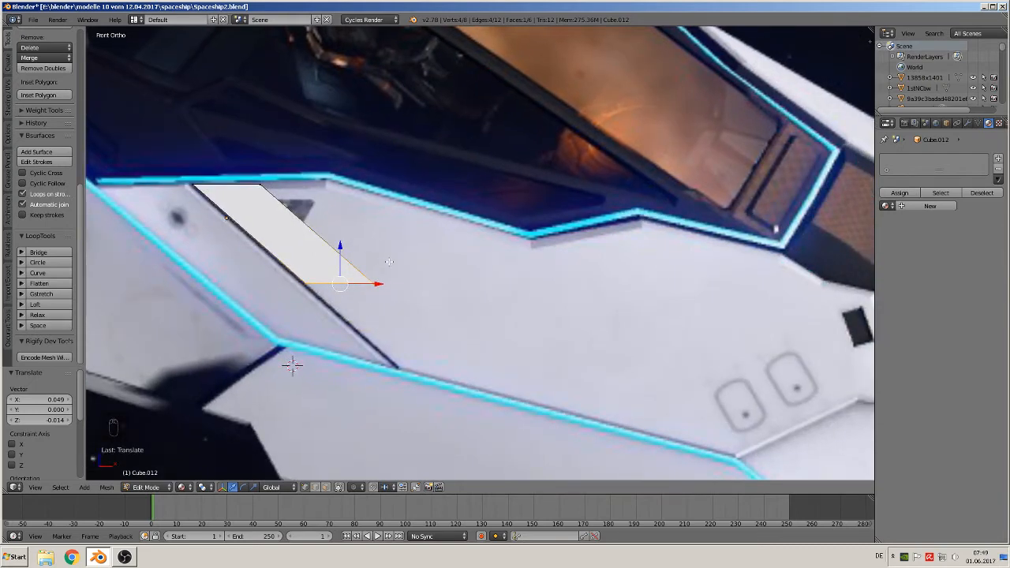
{"action": "key", "text": "a"}
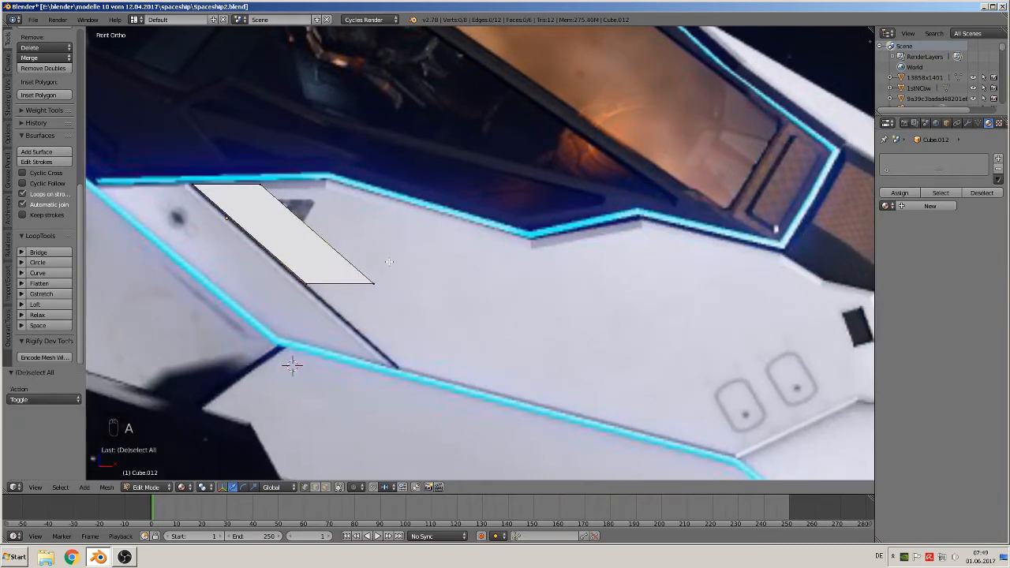
{"action": "key", "text": "c"}
{"action": "left_click_drag", "start_coordinate": [266, 175], "coordinate": [393, 290]}
{"action": "right_click", "coordinate": [402, 298]}
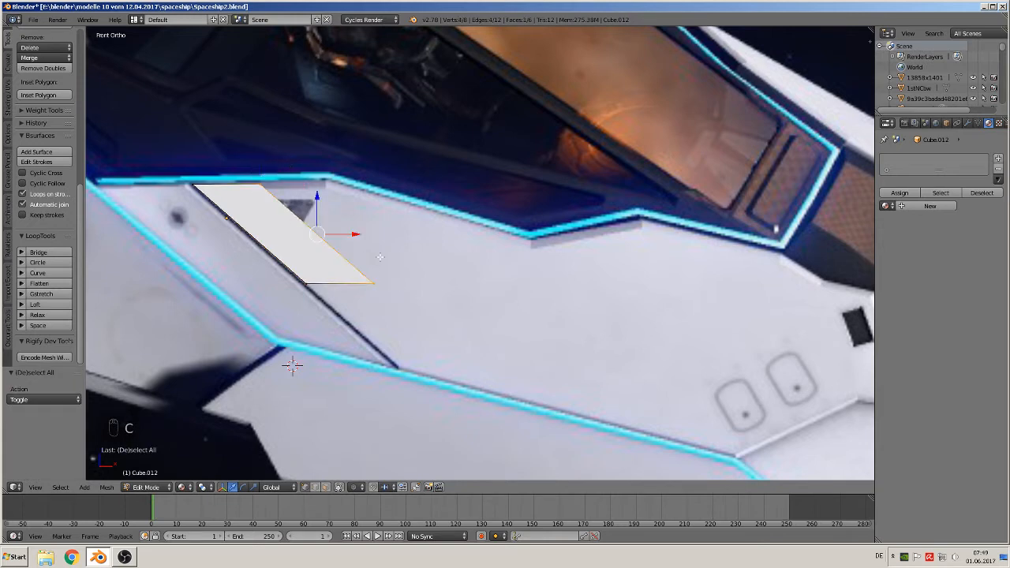
{"action": "key", "text": "e"}
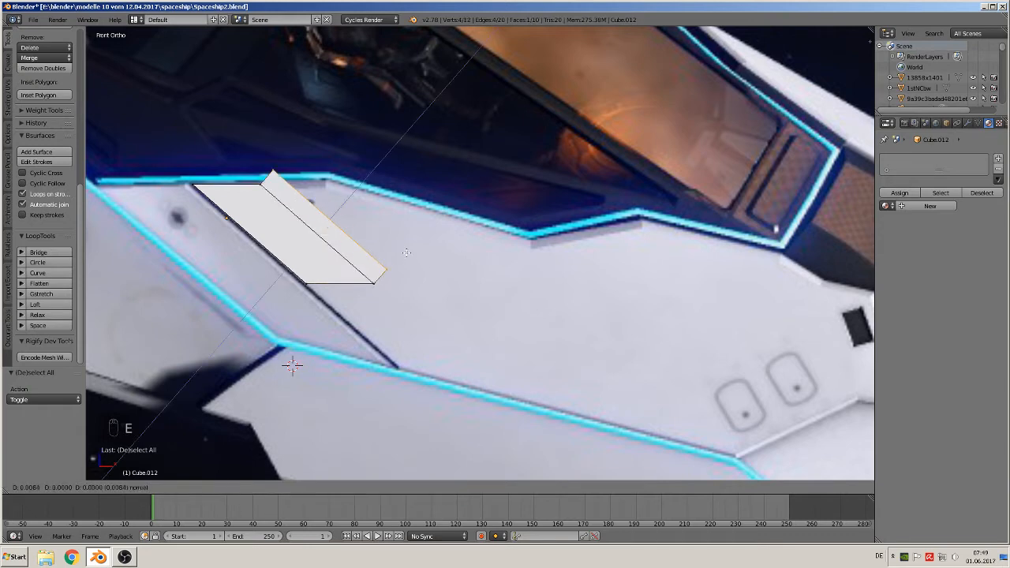
{"action": "left_click", "coordinate": [443, 267]}
{"action": "key", "text": "g"}
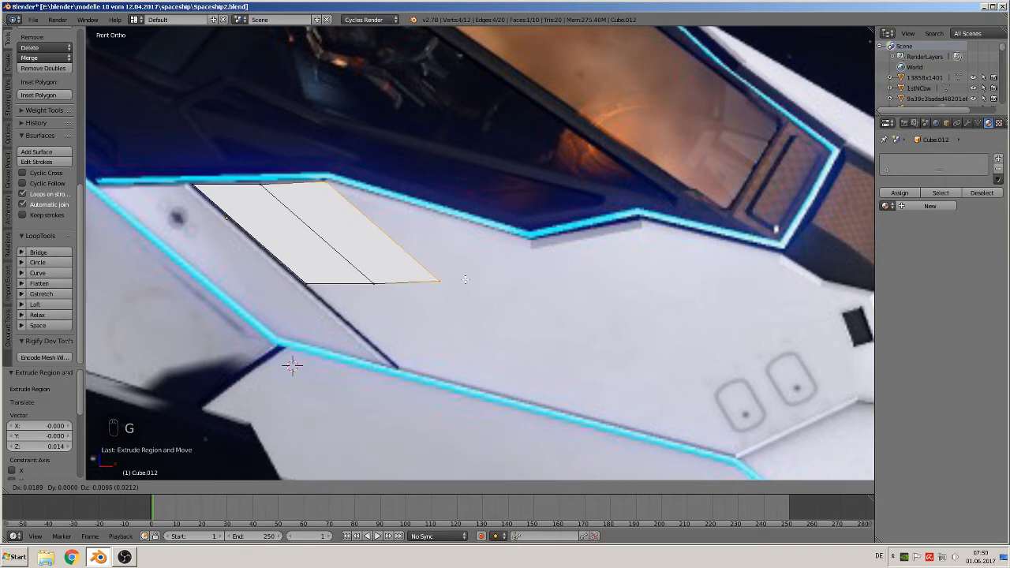
{"action": "left_click", "coordinate": [465, 279]}
{"action": "key", "text": "a"}
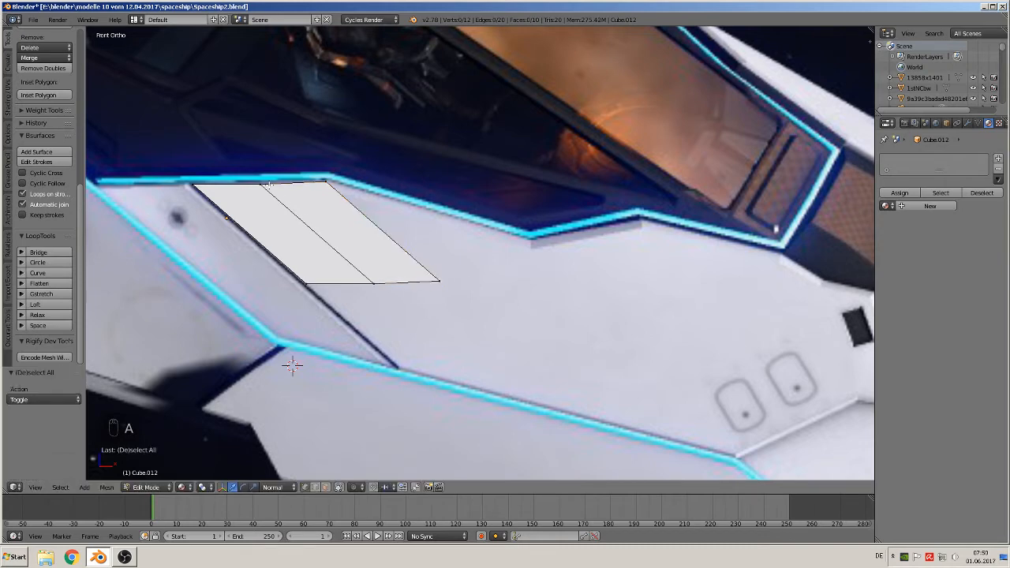
Switch the transform orientation to Global, extrude the first segment's lower face 0.036 downward, and slide it along X to follow the dark seam.
{"action": "key", "text": "c"}
{"action": "left_click", "coordinate": [262, 187]}
{"action": "left_click_drag", "start_coordinate": [260, 152], "coordinate": [266, 151]}
{"action": "key", "text": "a"}
{"action": "key", "text": "c"}
{"action": "left_click_drag", "start_coordinate": [306, 286], "coordinate": [377, 279]}
{"action": "left_click", "coordinate": [277, 487]}
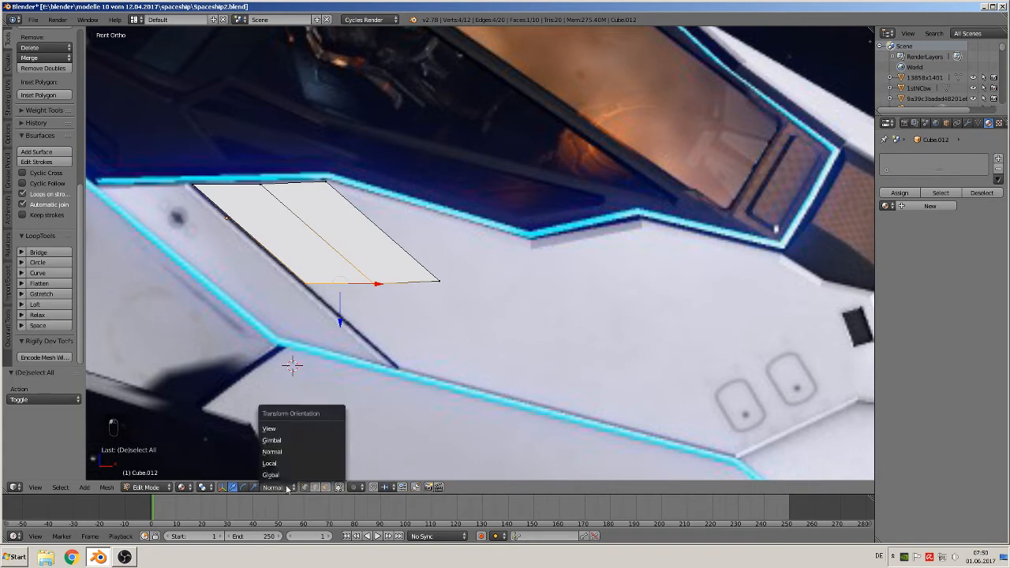
{"action": "left_click", "coordinate": [288, 474]}
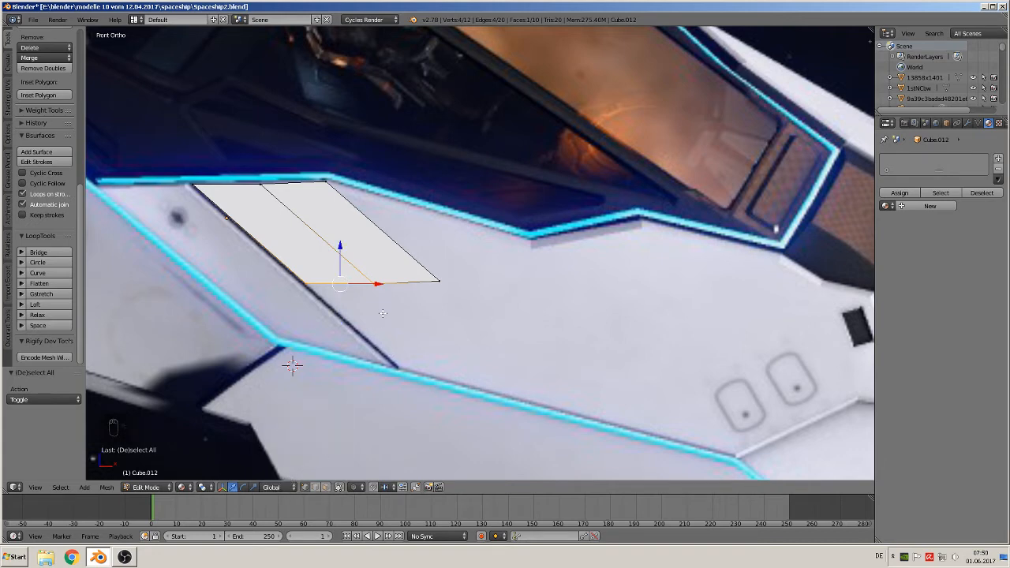
{"action": "key", "text": "e"}
{"action": "left_click", "coordinate": [496, 396]}
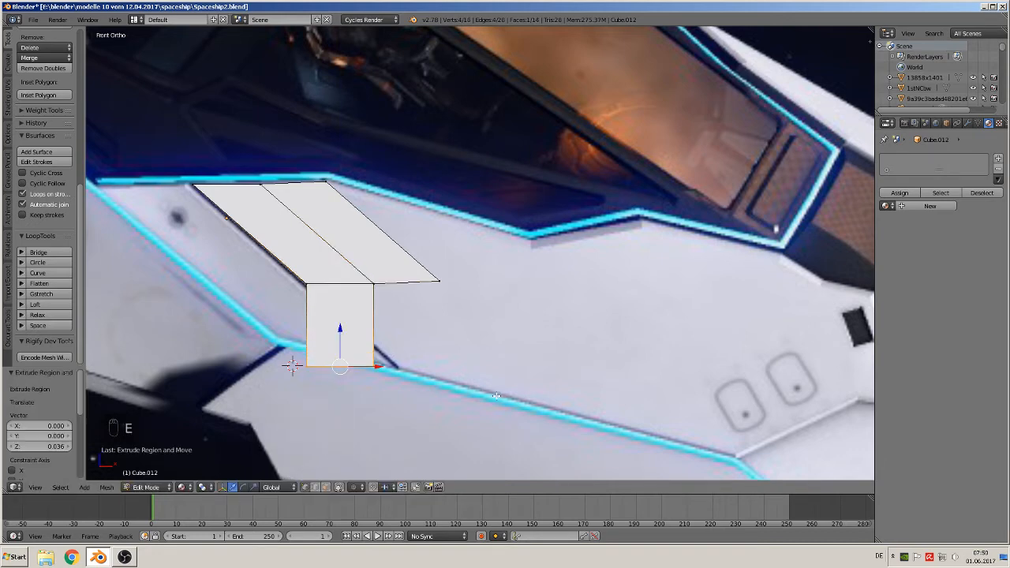
{"action": "left_click_drag", "start_coordinate": [377, 366], "coordinate": [472, 366]}
{"action": "left_click_drag", "start_coordinate": [440, 328], "coordinate": [360, 331]}
Move the new lower segment's right corner vertices -0.007 along Z onto the lower cyan line and deselect them.
{"action": "key", "text": "a"}
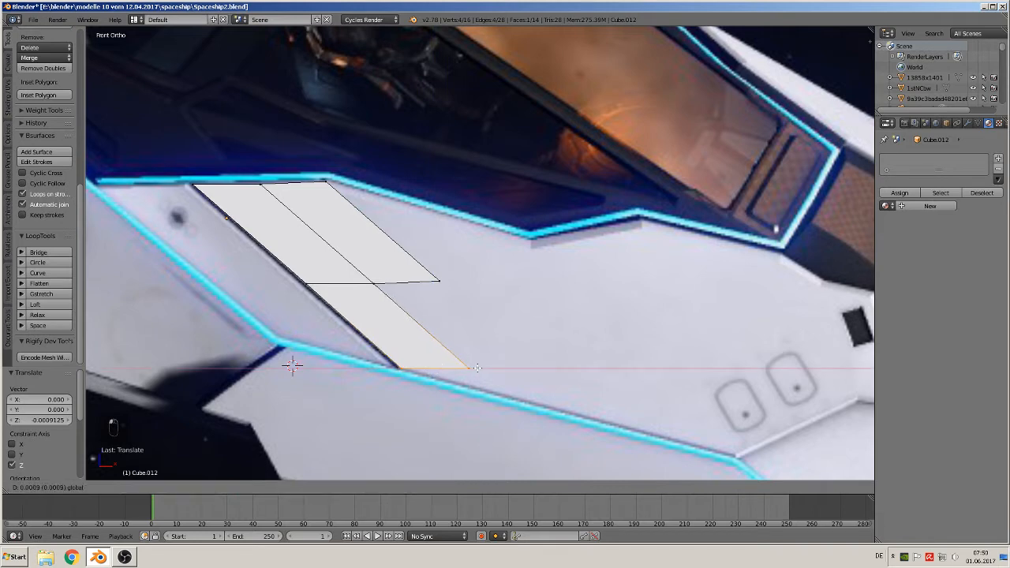
{"action": "key", "text": "c"}
{"action": "left_click", "coordinate": [474, 365]}
{"action": "right_click", "coordinate": [473, 364]}
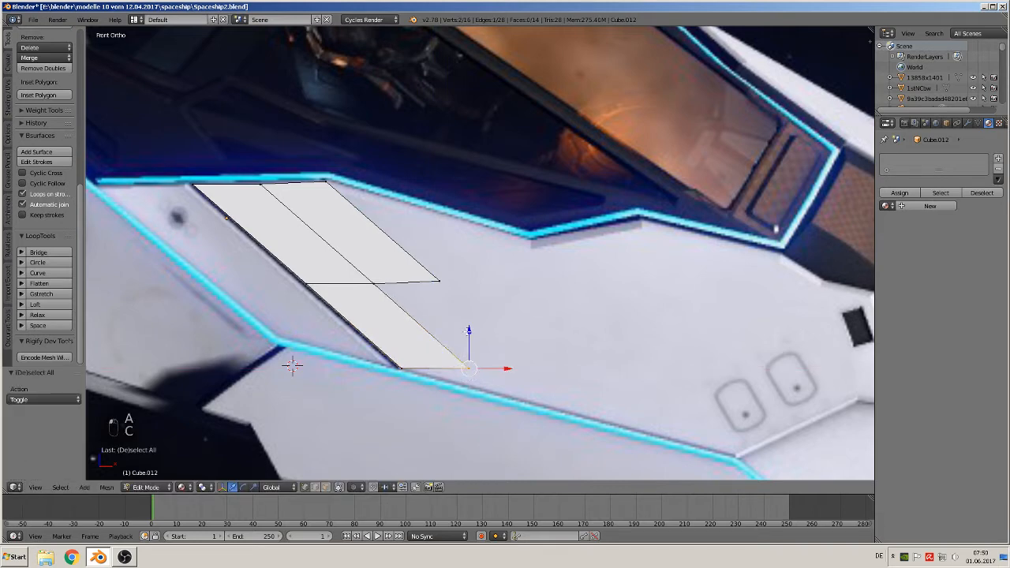
{"action": "left_click_drag", "start_coordinate": [474, 329], "coordinate": [475, 345]}
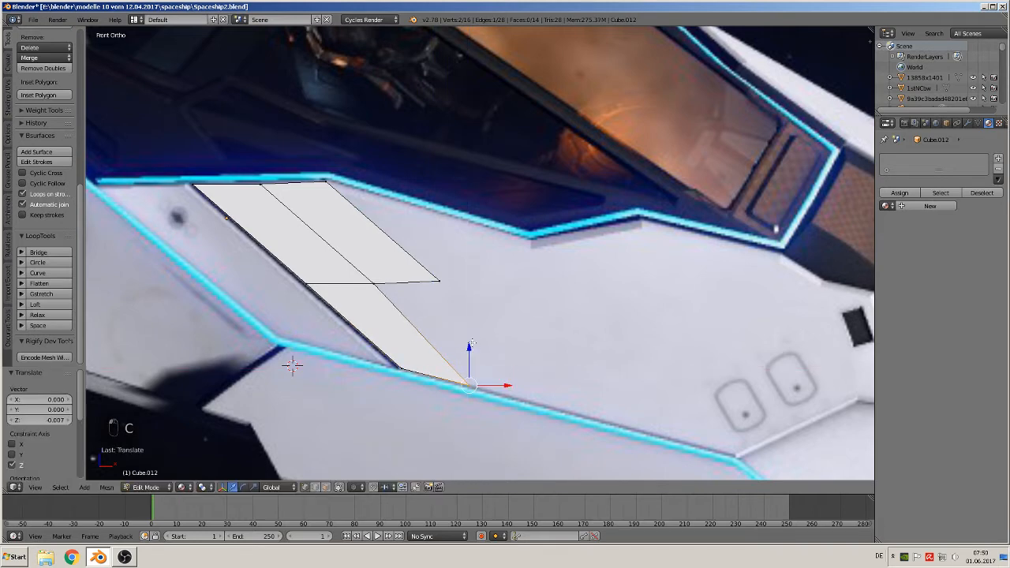
{"action": "key", "text": "a"}
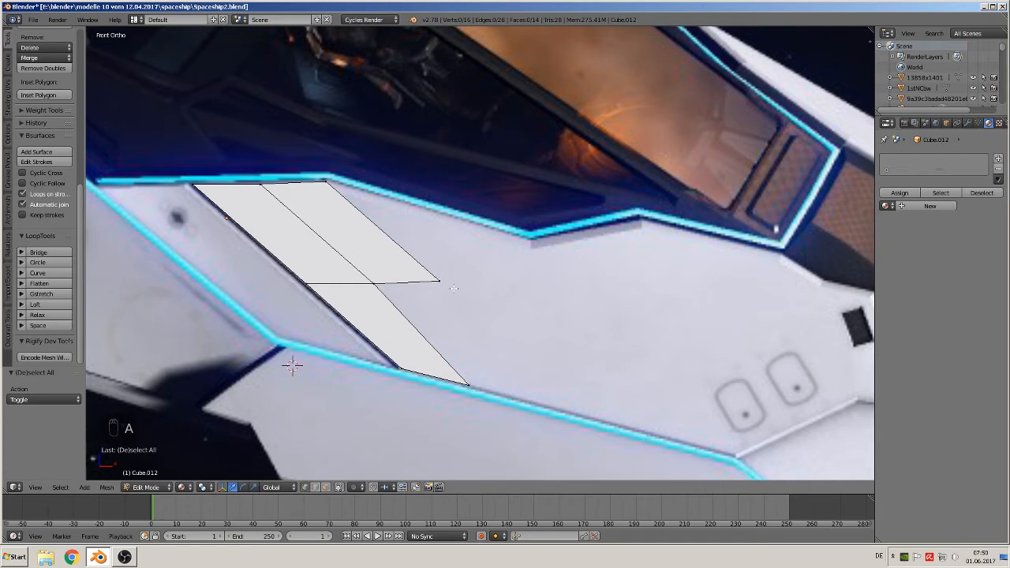
Extrude the upper right segment's lower corner edge 0.050 in X and -0.054 in Z to the lower cyan line.
{"action": "key", "text": "c"}
{"action": "left_click", "coordinate": [439, 281]}
{"action": "key", "text": "e"}
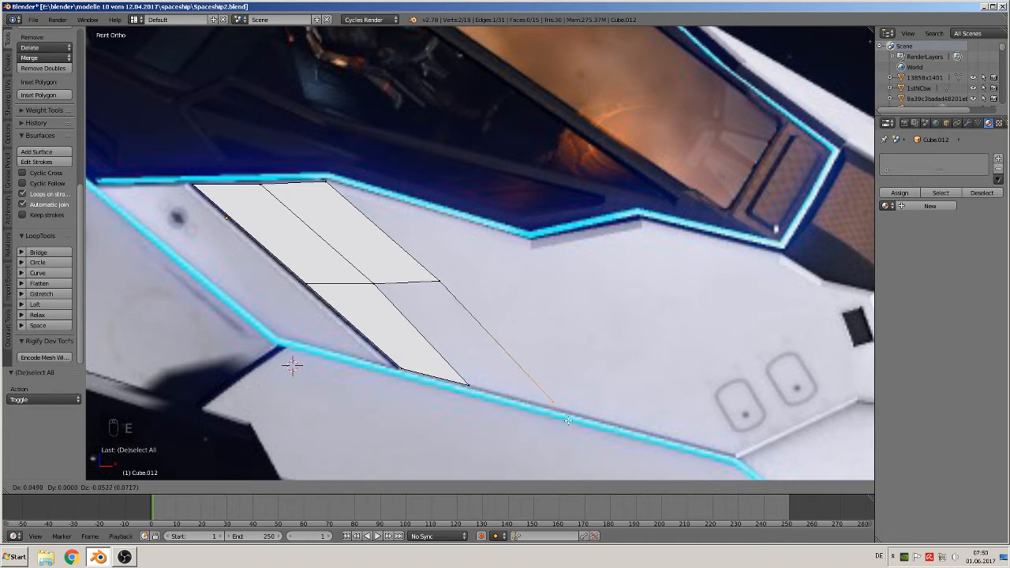
{"action": "left_click", "coordinate": [569, 425]}
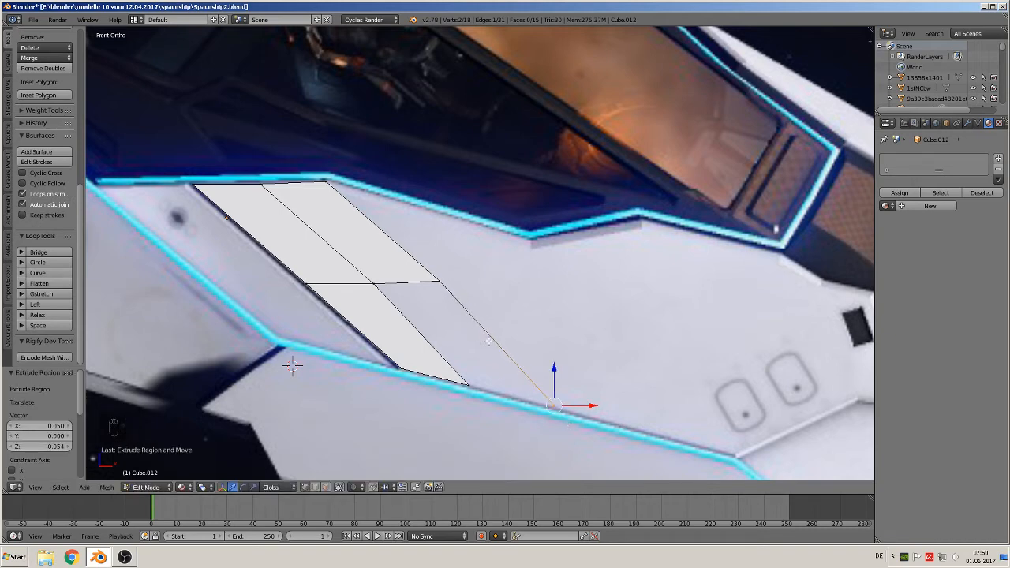
Fill the back and front faces between the extruded corner edge and the lower segment.
{"action": "middle_click_drag", "start_coordinate": [464, 349], "coordinate": [463, 388]}
{"action": "right_click", "coordinate": [445, 267]}
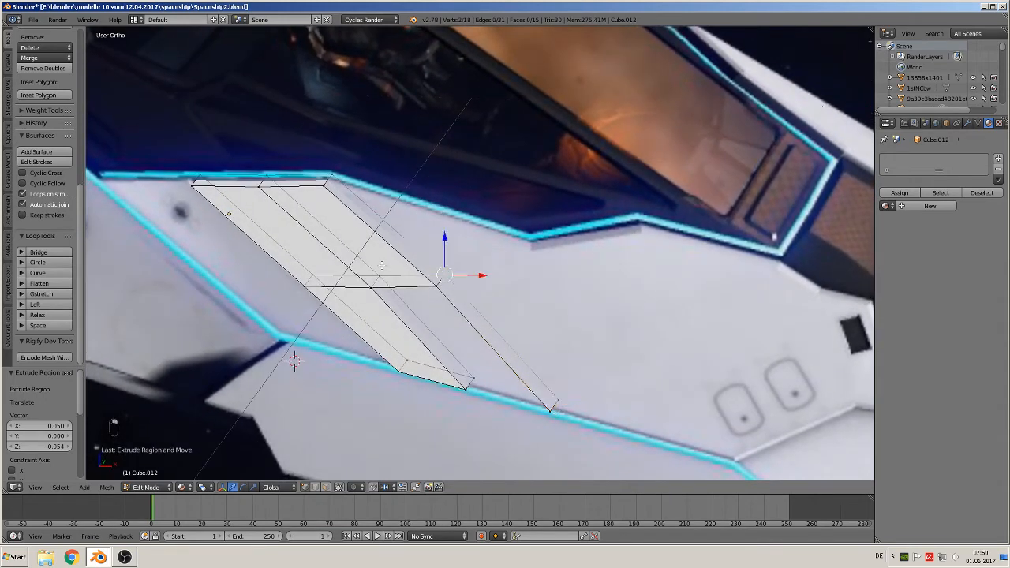
{"action": "right_click", "coordinate": [386, 269], "text": "shift"}
{"action": "right_click", "coordinate": [561, 395], "text": "shift"}
{"action": "right_click", "coordinate": [486, 392], "text": "shift"}
{"action": "key", "text": "f"}
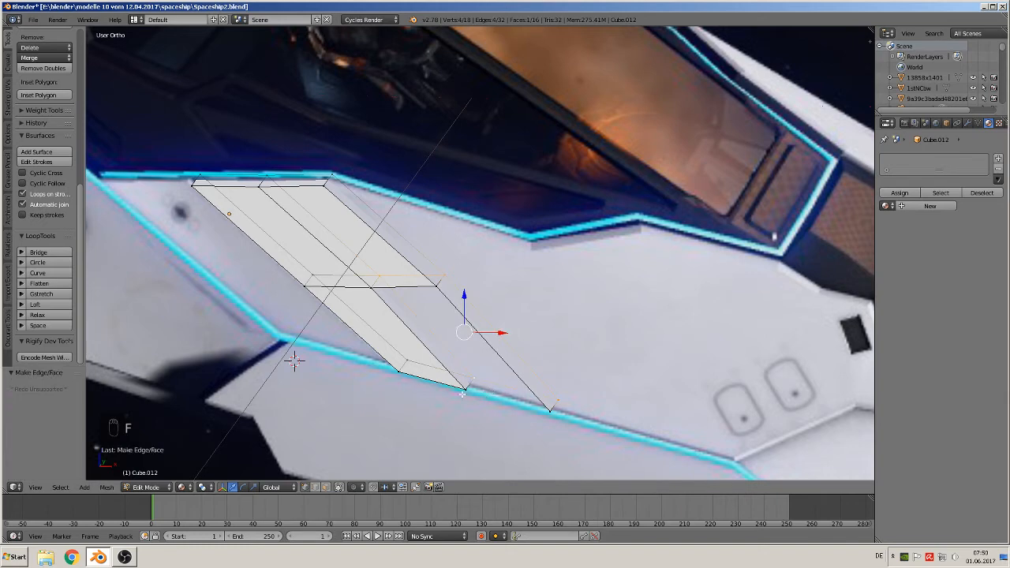
{"action": "right_click", "coordinate": [365, 286]}
{"action": "right_click", "coordinate": [433, 288], "text": "shift"}
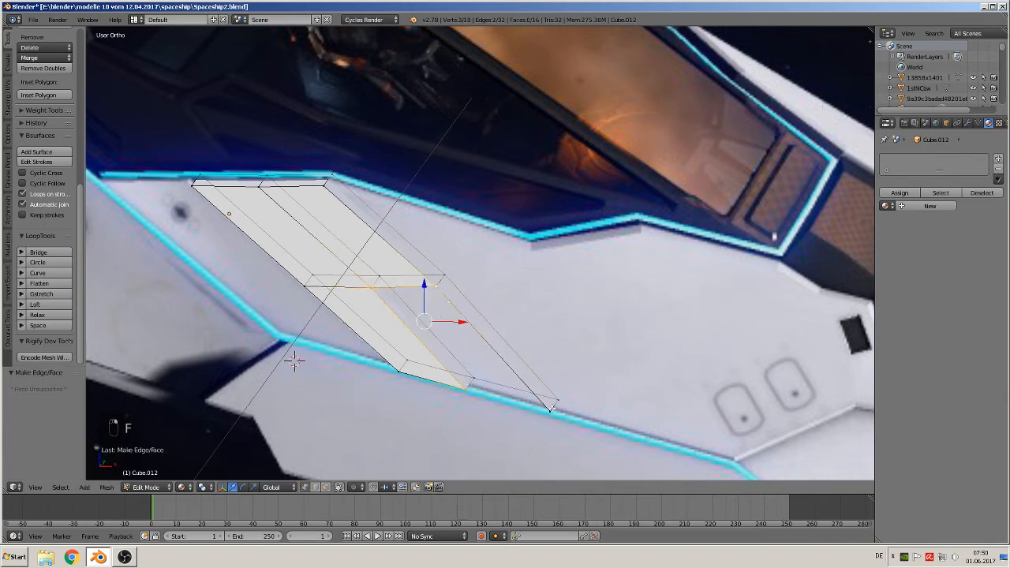
{"action": "right_click", "coordinate": [552, 422], "text": "shift"}
{"action": "key", "text": "f"}
Fill the open underside between the lower segment and the extruded corner edge, and return to front view in Edit Mode.
{"action": "middle_click_drag", "start_coordinate": [553, 424], "coordinate": [550, 355]}
{"action": "right_click", "coordinate": [465, 381]}
{"action": "right_click", "coordinate": [470, 421], "text": "shift"}
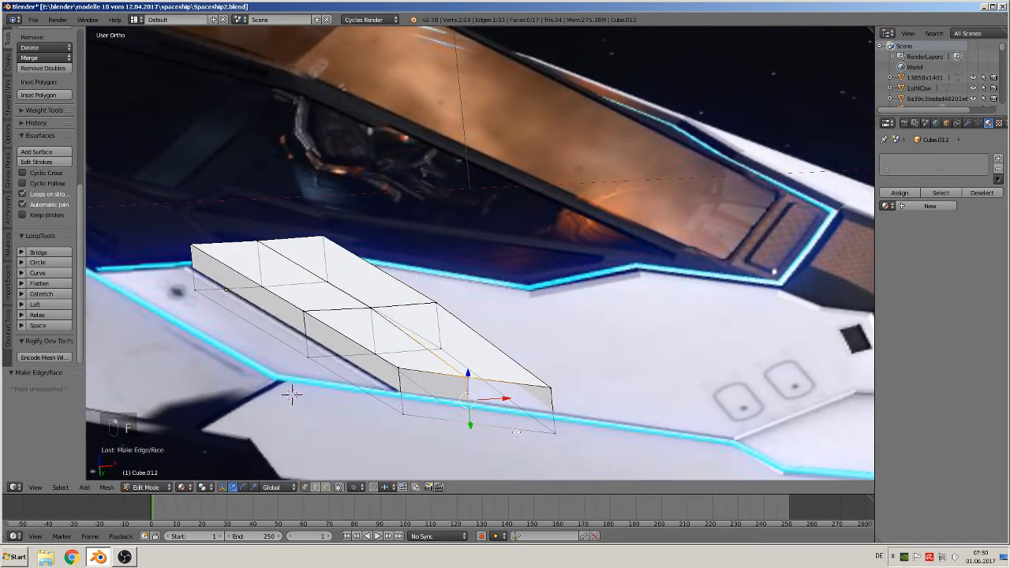
{"action": "right_click", "coordinate": [555, 432], "text": "shift"}
{"action": "right_click", "coordinate": [552, 386], "text": "shift"}
{"action": "key", "text": "f"}
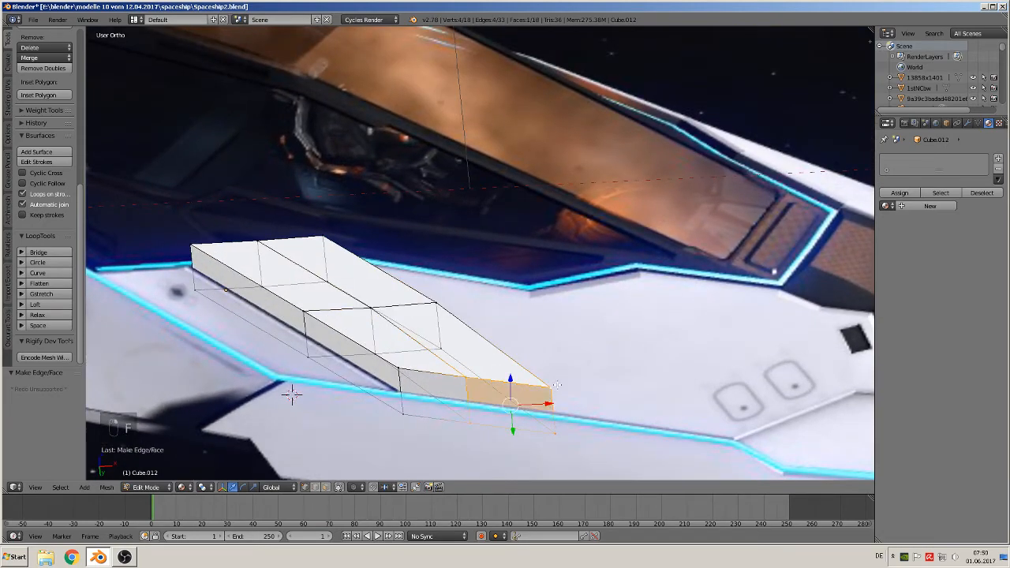
{"action": "middle_click_drag", "start_coordinate": [557, 385], "coordinate": [510, 400]}
{"action": "key", "text": "Tab"}
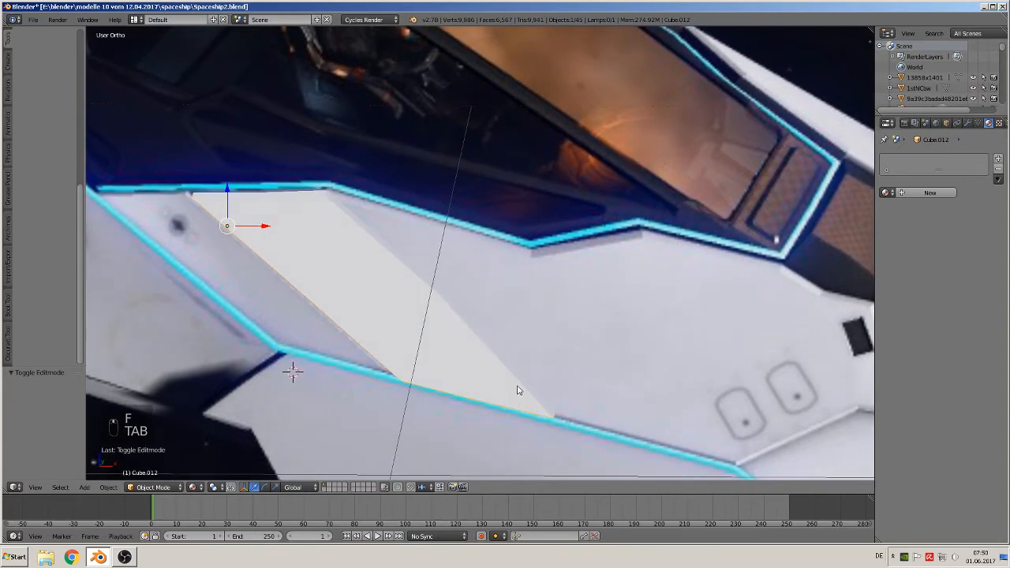
{"action": "key", "text": "KP_1"}
{"action": "key", "text": "Tab"}
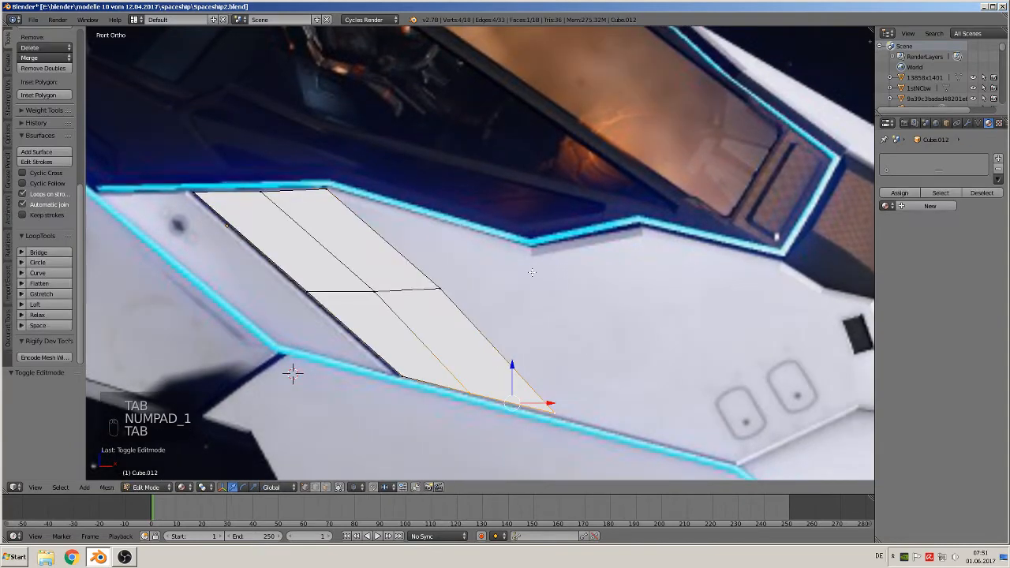
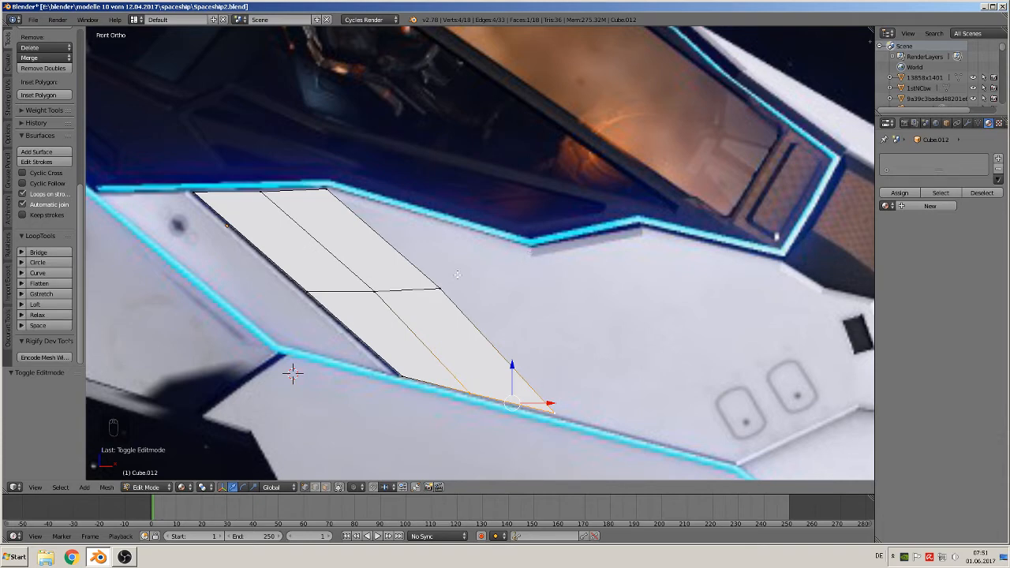
{"action": "key", "text": "c"}
{"action": "left_click_drag", "start_coordinate": [338, 188], "coordinate": [456, 291]}
{"action": "right_click", "coordinate": [458, 293]}
{"action": "key", "text": "s"}
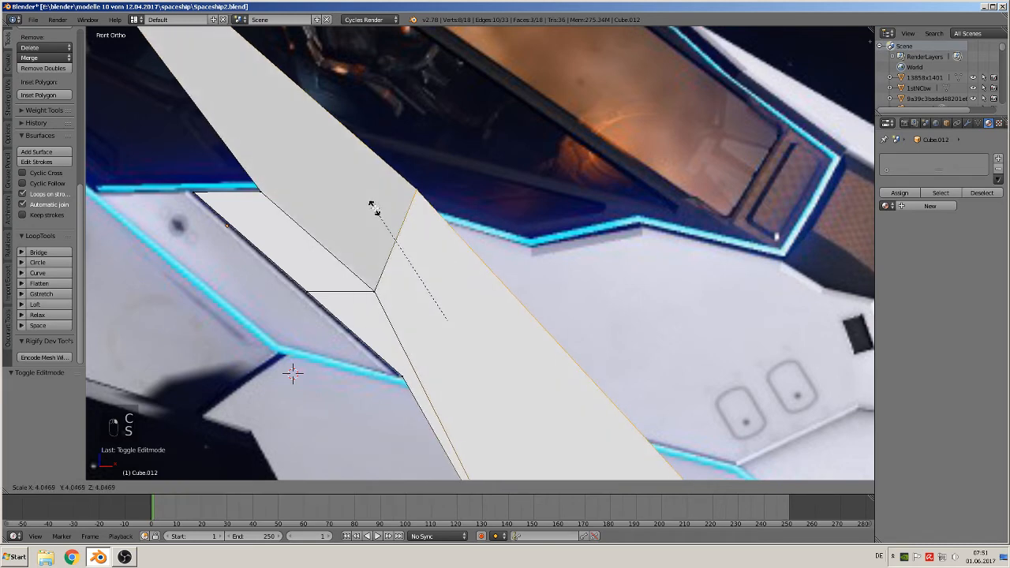
{"action": "right_click", "coordinate": [431, 260]}
{"action": "key", "text": "a"}
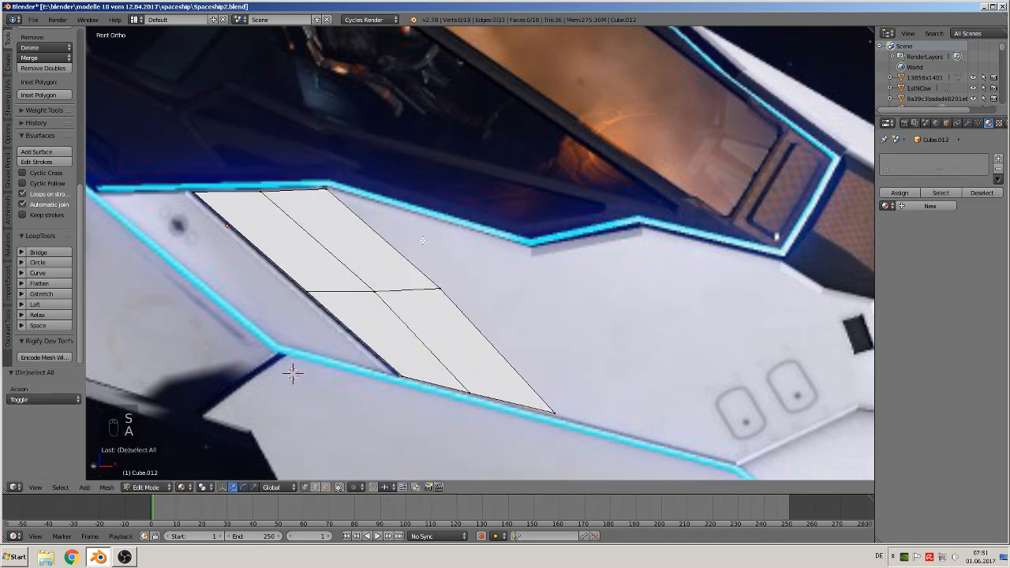
Extrude the upper segment's right side face and move it along X and Z so its upper corner meets the cyan line's next bend.
{"action": "key", "text": "c"}
{"action": "mouse_move", "coordinate": [361, 180]}
{"action": "left_mouse_down"}
{"action": "mouse_move", "coordinate": [326, 186]}
{"action": "mouse_move", "coordinate": [438, 275]}
{"action": "left_mouse_up"}
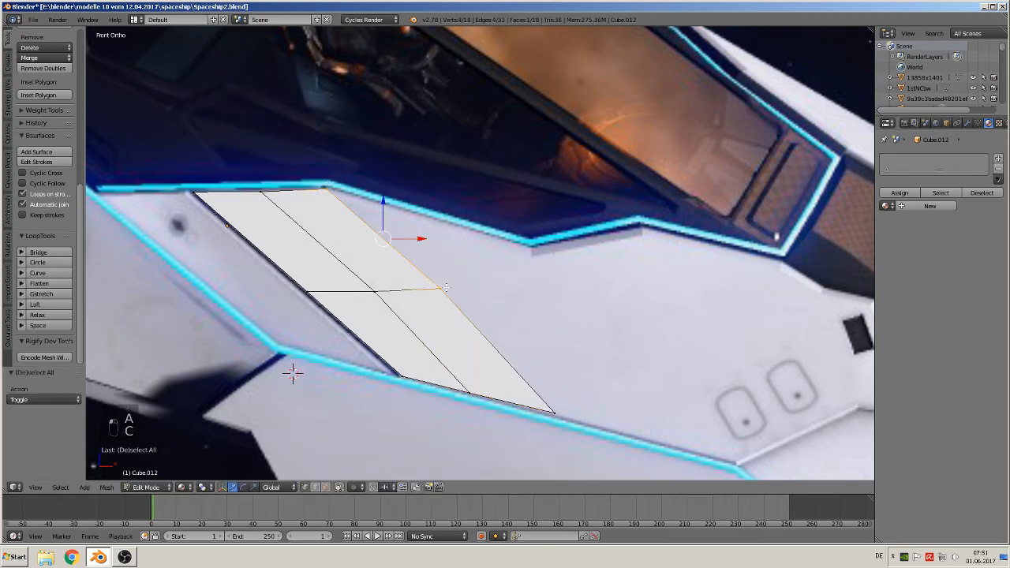
{"action": "key", "text": "e"}
{"action": "right_click", "coordinate": [444, 282]}
{"action": "left_click_drag", "start_coordinate": [419, 241], "coordinate": [558, 254]}
{"action": "left_click_drag", "start_coordinate": [521, 202], "coordinate": [539, 250]}
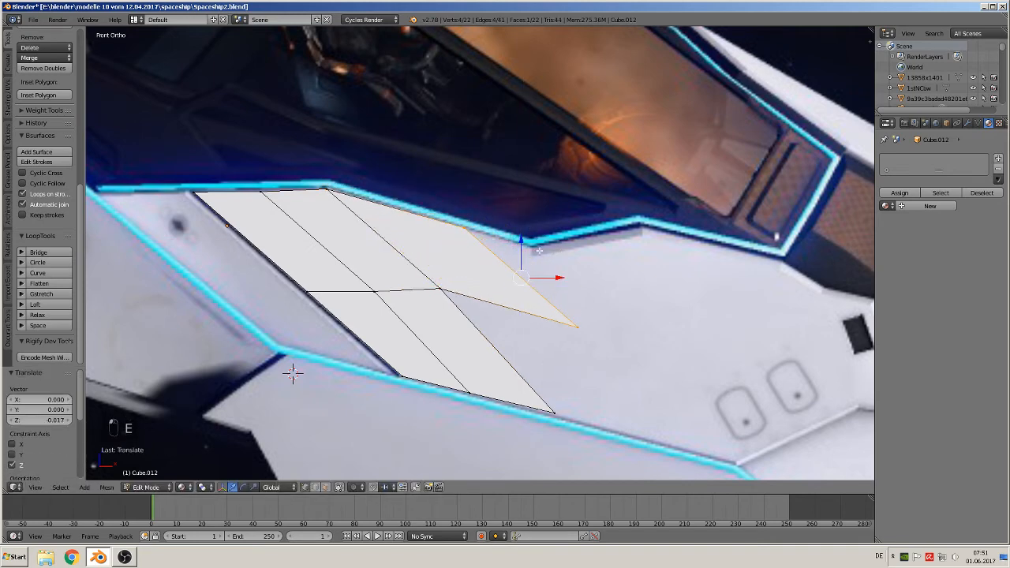
{"action": "left_click_drag", "start_coordinate": [578, 278], "coordinate": [620, 286]}
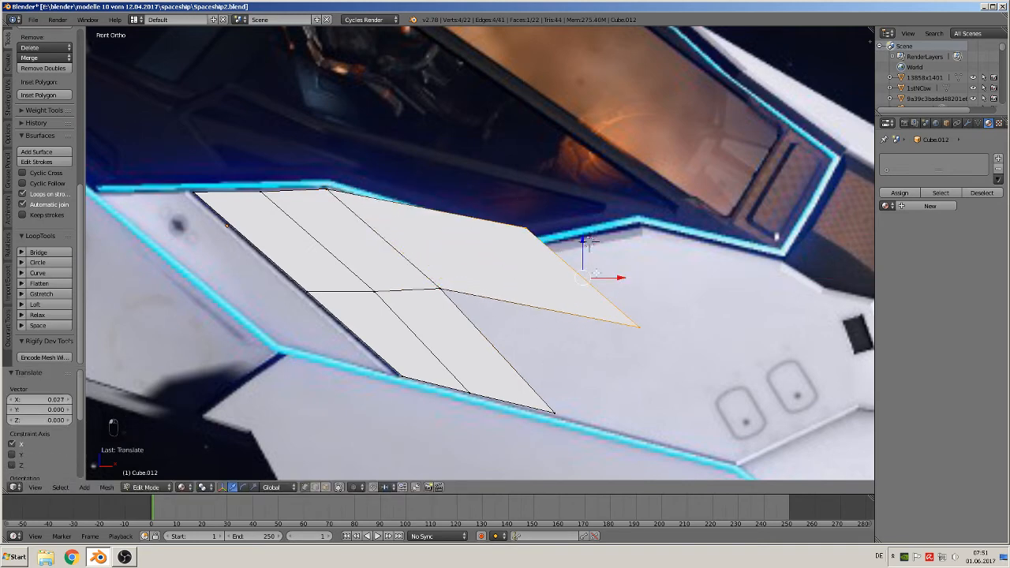
{"action": "left_click_drag", "start_coordinate": [588, 240], "coordinate": [616, 299]}
{"action": "key", "text": "a"}
{"action": "key", "text": "c"}
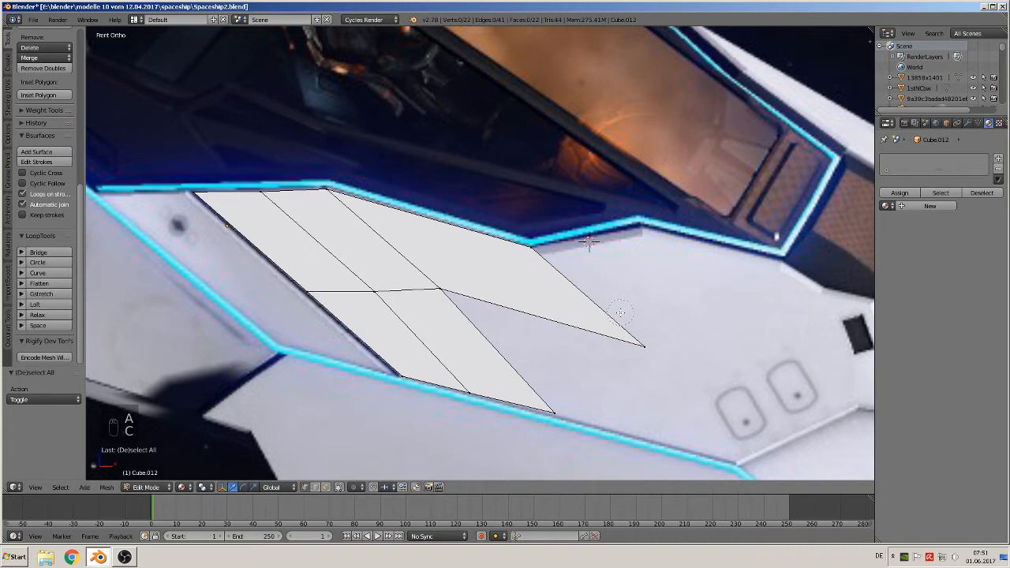
Move the new upper segment's lower corner edge straight below its upper corner at the cyan line's bend.
{"action": "left_click", "coordinate": [650, 347]}
{"action": "right_click", "coordinate": [650, 346]}
{"action": "key", "text": "g"}
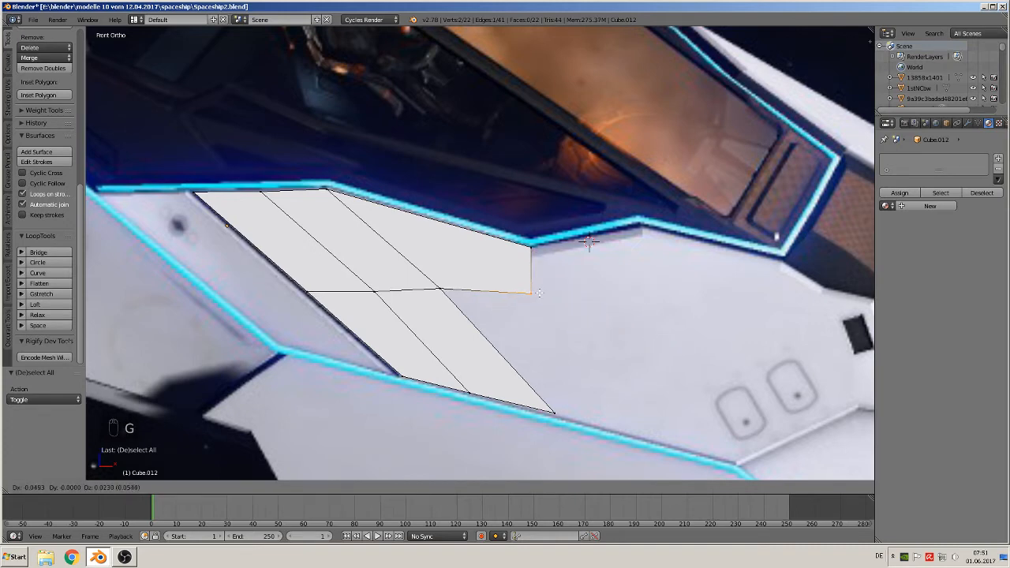
{"action": "left_click", "coordinate": [539, 292]}
Extrude that lower corner edge 0.058 in X and -0.065 in Z to the lower cyan line.
{"action": "key", "text": "a"}
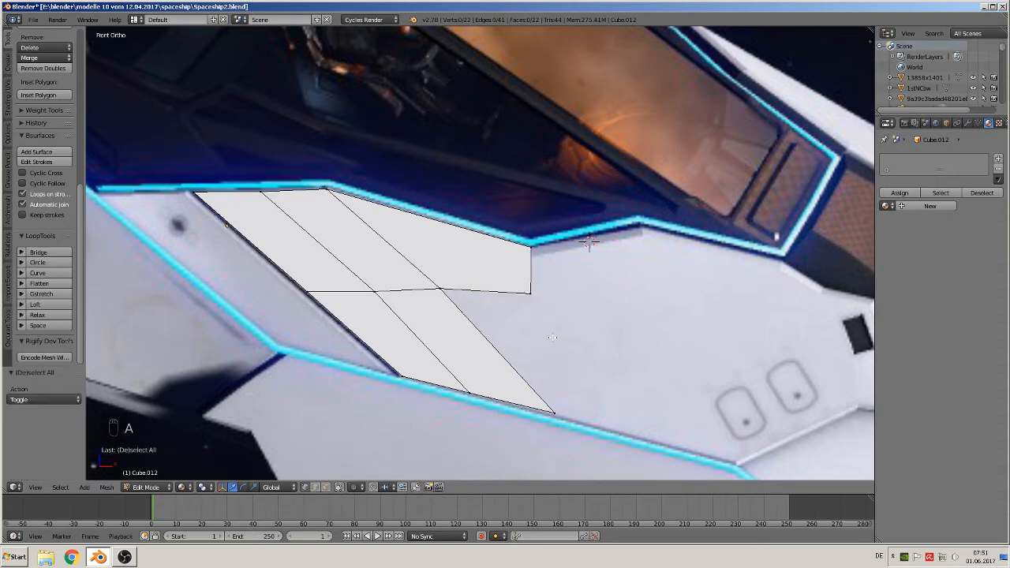
{"action": "key", "text": "c"}
{"action": "left_click", "coordinate": [532, 276]}
{"action": "key", "text": "e"}
{"action": "right_click", "coordinate": [559, 326]}
{"action": "key", "text": "g"}
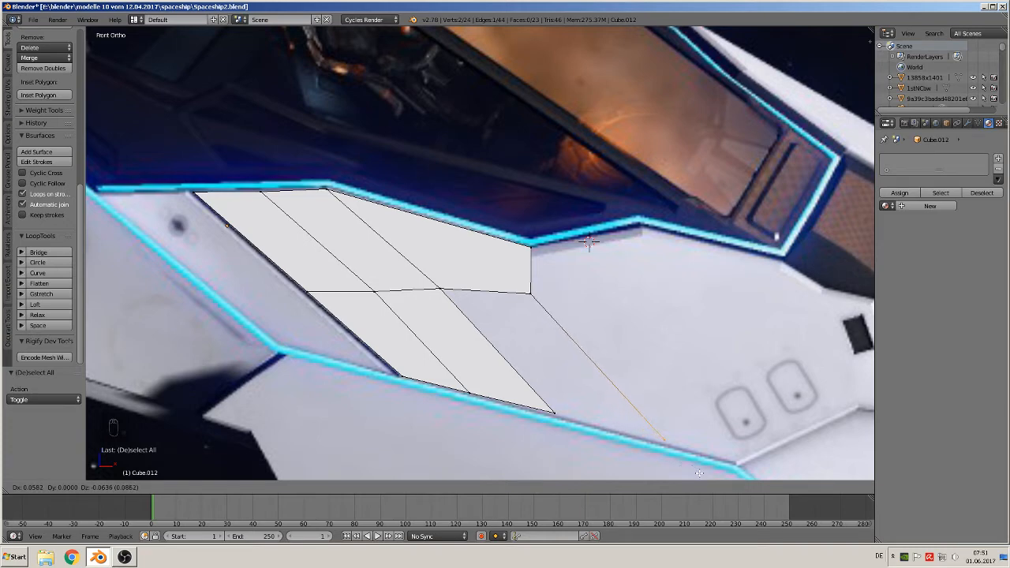
{"action": "left_click", "coordinate": [699, 474]}
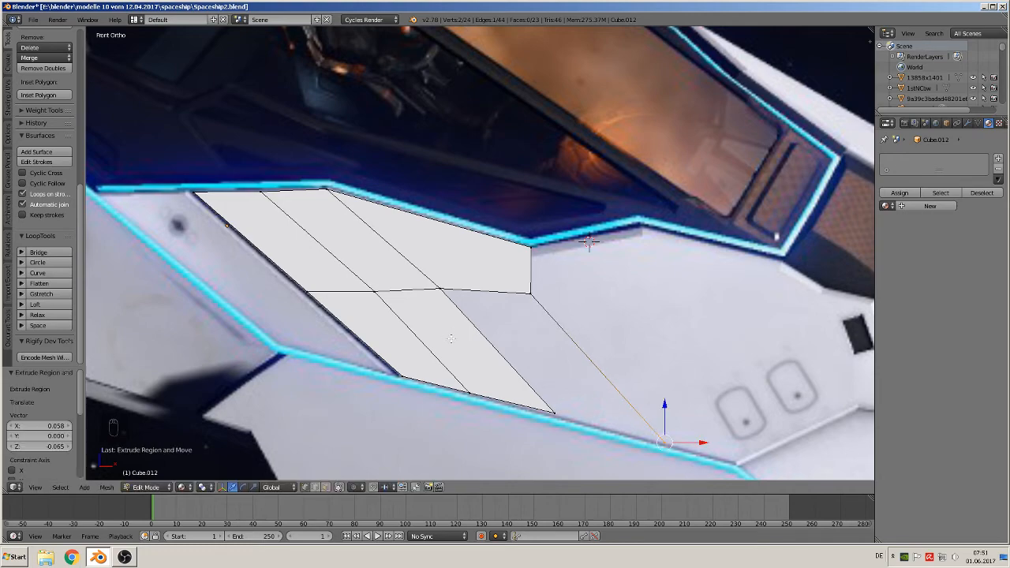
Fill the back face between the newly extruded edge and the neighbouring lower segment.
{"action": "middle_click_drag", "start_coordinate": [588, 243], "coordinate": [601, 264]}
{"action": "middle_click_drag", "start_coordinate": [528, 347], "coordinate": [411, 271], "text": "shift"}
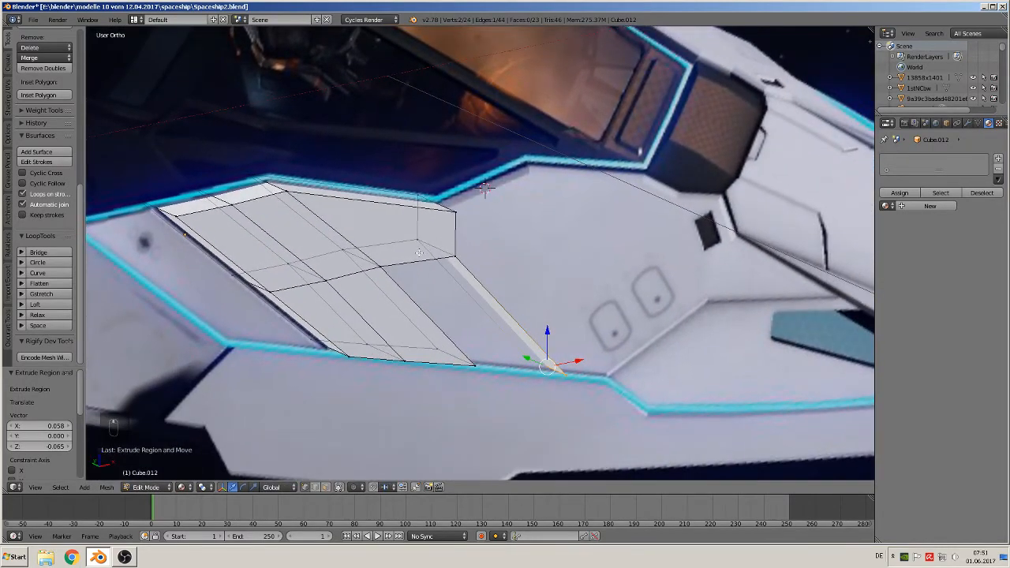
{"action": "right_click", "coordinate": [420, 239]}
{"action": "right_click", "coordinate": [343, 251], "text": "shift"}
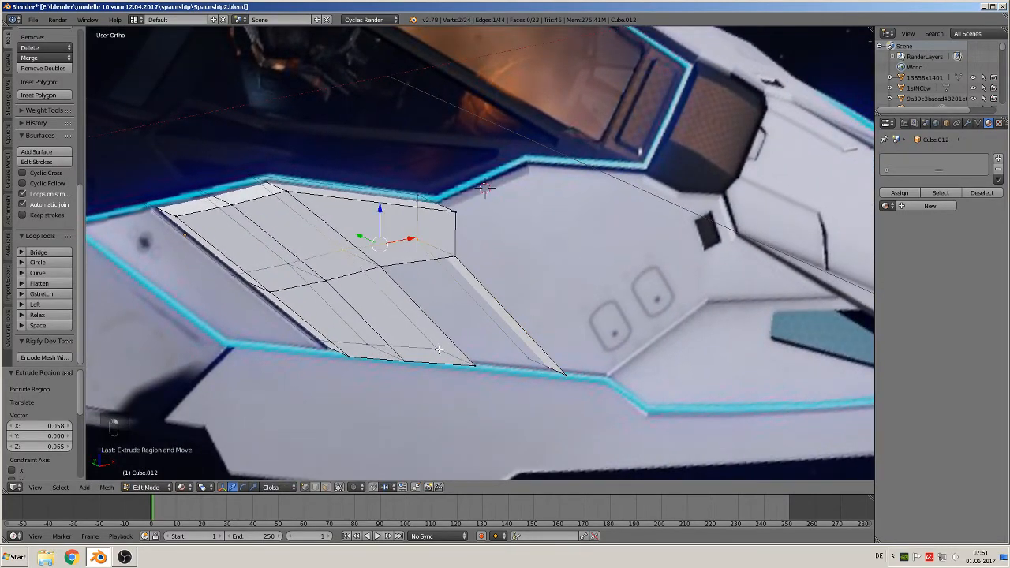
{"action": "right_click", "coordinate": [439, 350], "text": "shift"}
{"action": "right_click", "coordinate": [527, 358], "text": "shift"}
{"action": "key", "text": "f"}
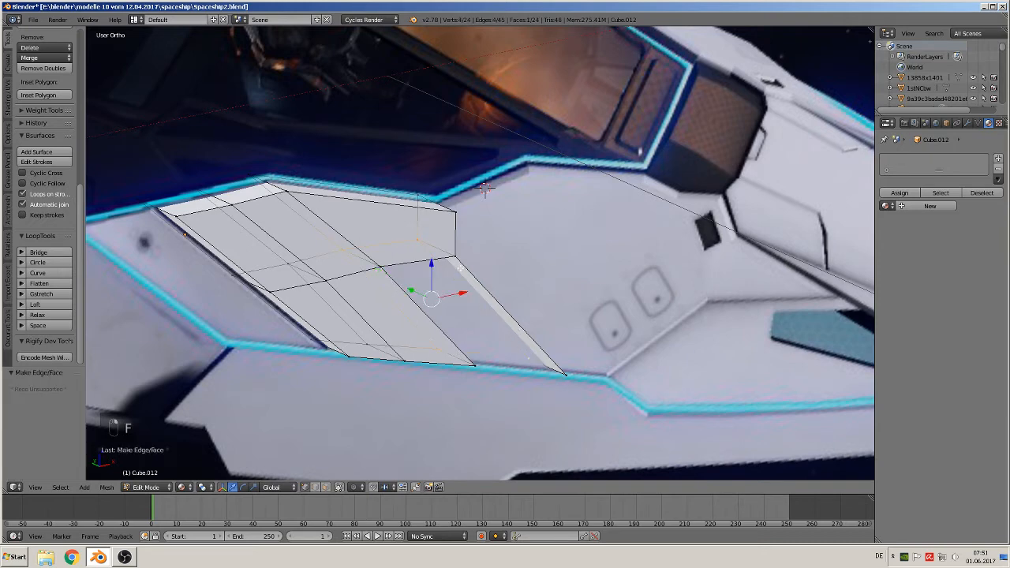
Fill the matching front face between the lower segment and the newly extruded edge.
{"action": "right_click", "coordinate": [461, 254]}
{"action": "right_click", "coordinate": [377, 269], "text": "shift"}
{"action": "right_click", "coordinate": [471, 367], "text": "shift"}
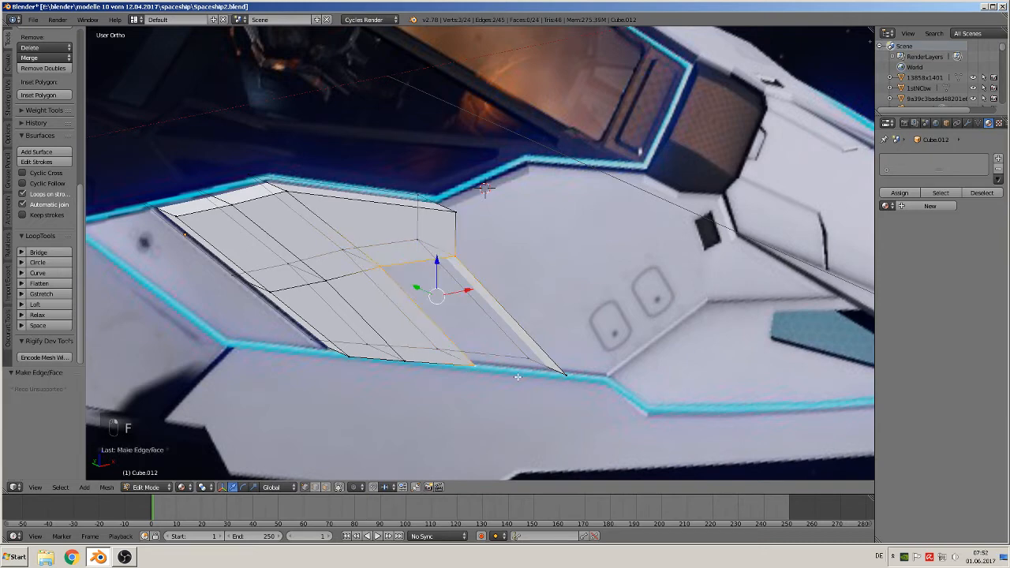
{"action": "right_click", "coordinate": [569, 373], "text": "shift"}
{"action": "key", "text": "f"}
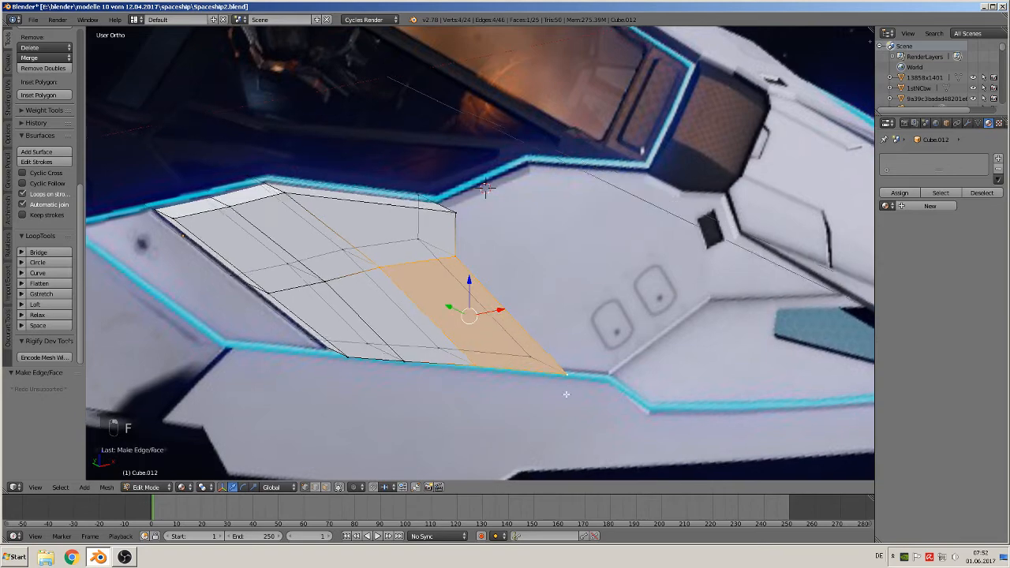
Fill the open underside of the new lower segment along the cyan line, and return to front view.
{"action": "middle_click_drag", "start_coordinate": [569, 373], "coordinate": [483, 369]}
{"action": "right_click", "coordinate": [482, 369]}
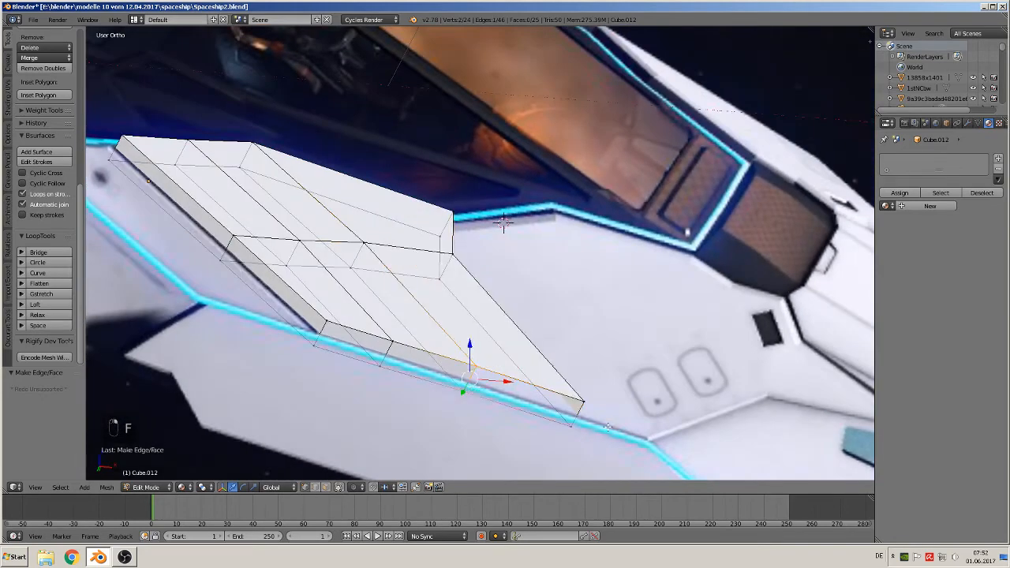
{"action": "right_click", "coordinate": [580, 402], "text": "shift"}
{"action": "key", "text": "f"}
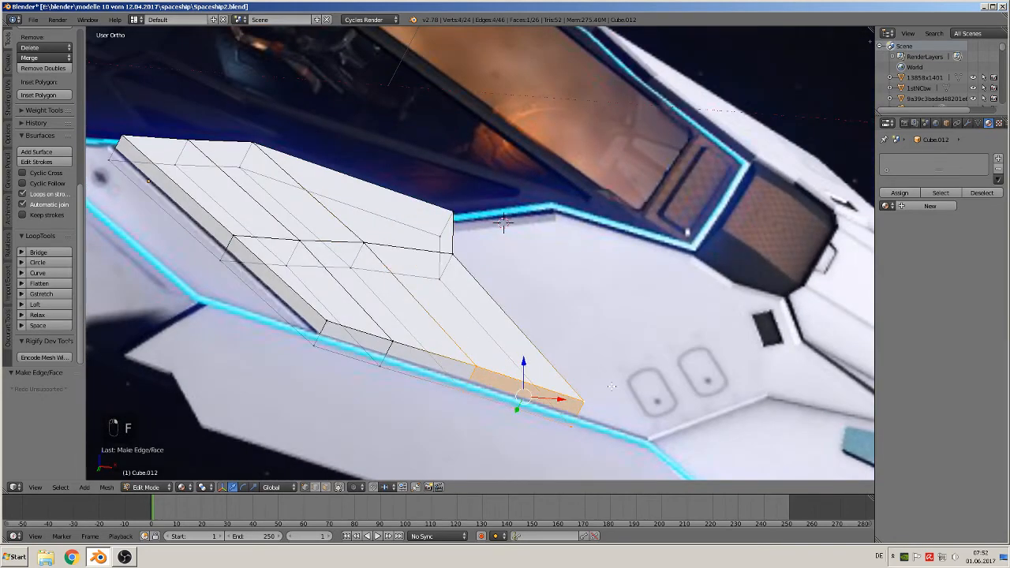
{"action": "middle_click_drag", "start_coordinate": [614, 395], "coordinate": [581, 387]}
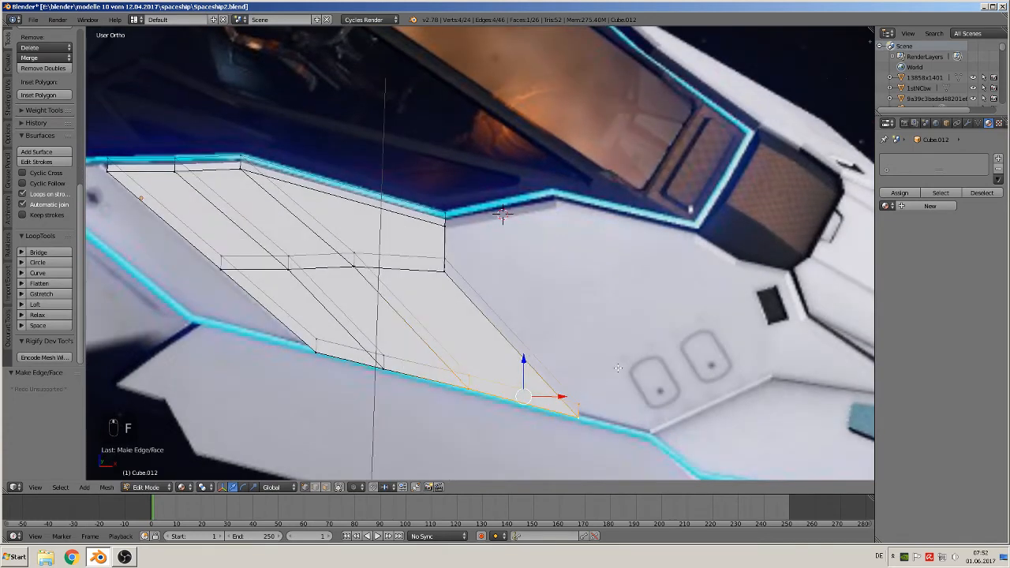
{"action": "key", "text": "KP_1"}
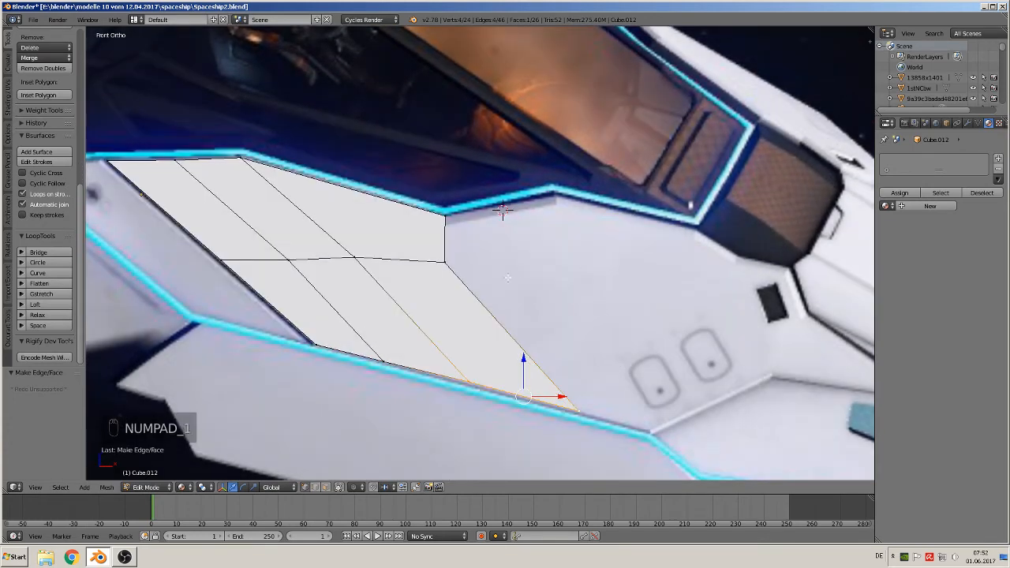
Extrude the upper segment's right side face along X and raise it 0.009 in Z to the upper cyan line's peak.
{"action": "middle_click_drag", "start_coordinate": [583, 317], "coordinate": [479, 290], "text": "shift"}
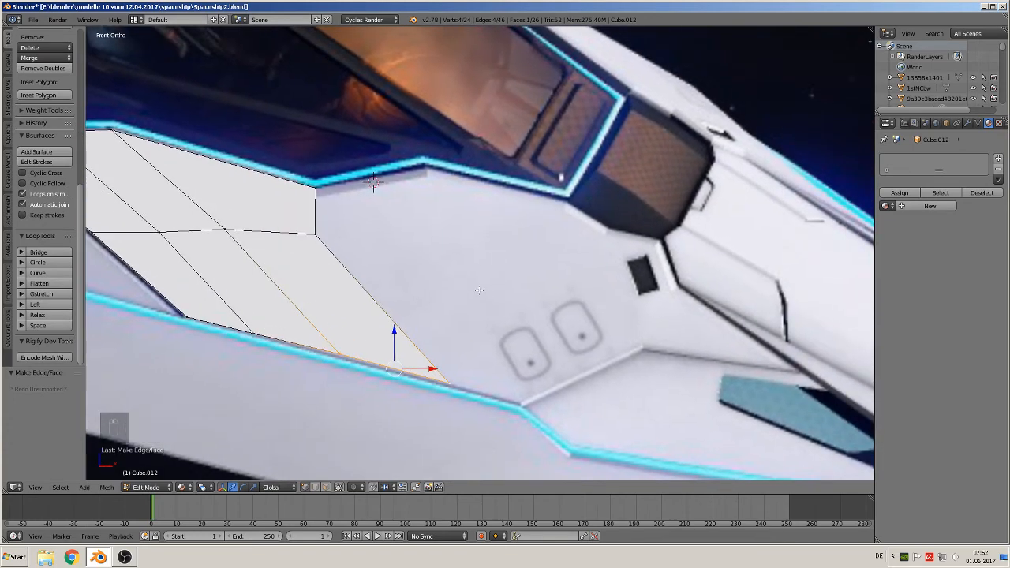
{"action": "key", "text": "a"}
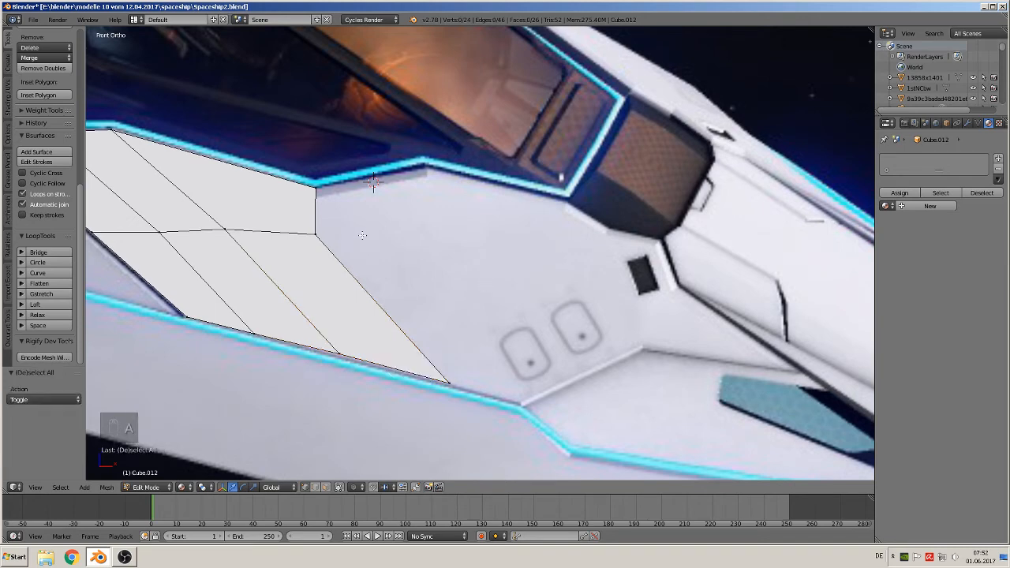
{"action": "key", "text": "c"}
{"action": "mouse_move", "coordinate": [338, 191]}
{"action": "left_mouse_down"}
{"action": "mouse_move", "coordinate": [321, 182]}
{"action": "mouse_move", "coordinate": [325, 237]}
{"action": "mouse_move", "coordinate": [316, 211]}
{"action": "left_mouse_up"}
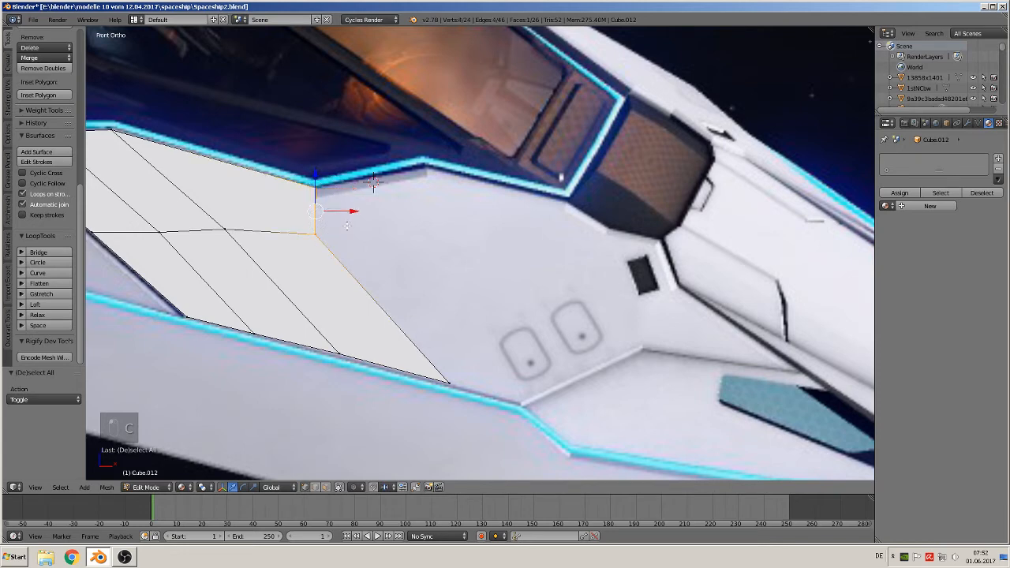
{"action": "key", "text": "Escape"}
{"action": "key", "text": "e"}
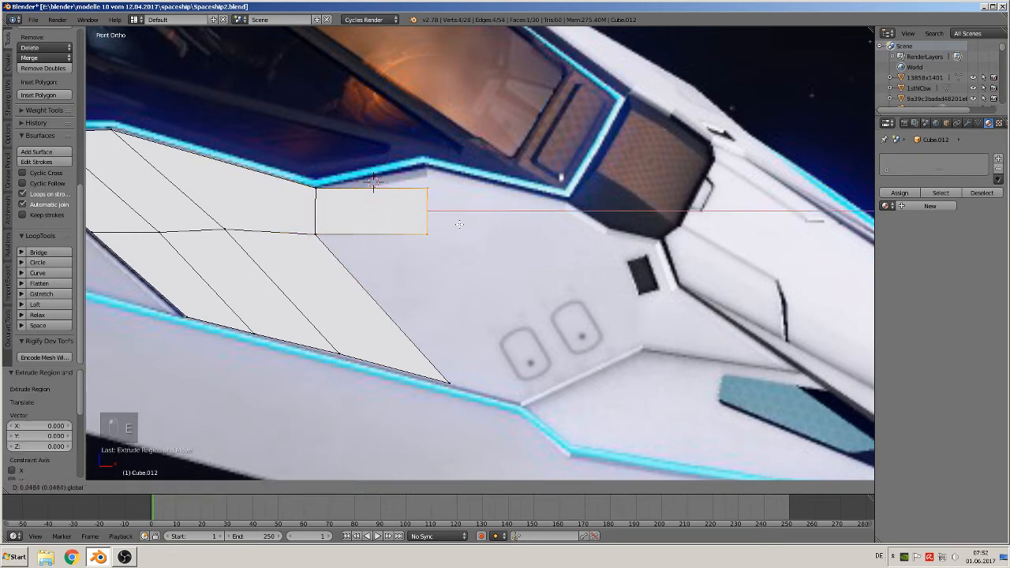
{"action": "left_click_drag", "start_coordinate": [459, 224], "coordinate": [453, 223]}
{"action": "left_click", "coordinate": [415, 181]}
{"action": "left_click_drag", "start_coordinate": [424, 176], "coordinate": [424, 154]}
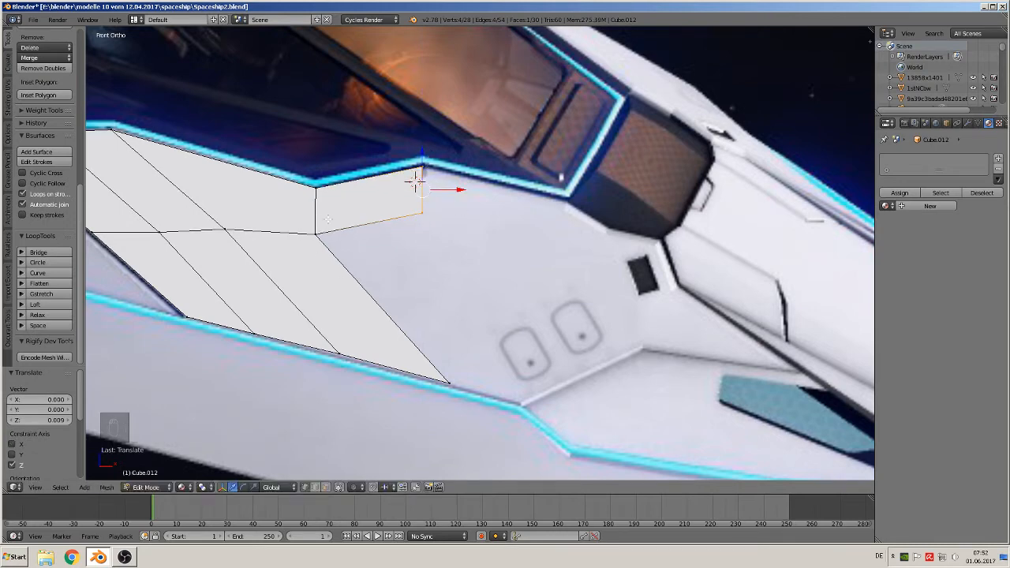
Lower the new segment's bottom right corner edge by 0.011 in Z.
{"action": "key", "text": "a"}
{"action": "right_click", "coordinate": [423, 214]}
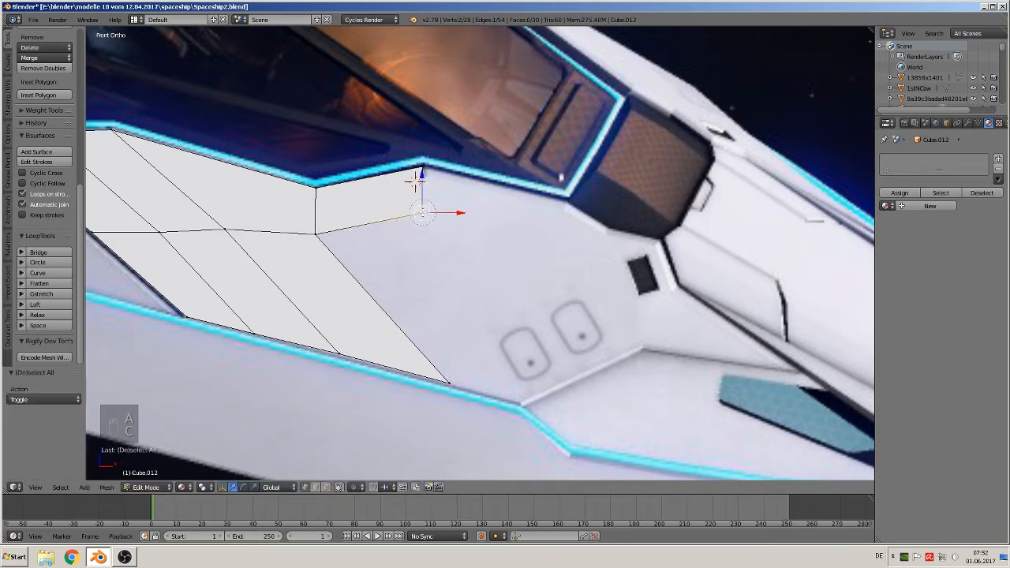
{"action": "left_click_drag", "start_coordinate": [422, 170], "coordinate": [426, 198]}
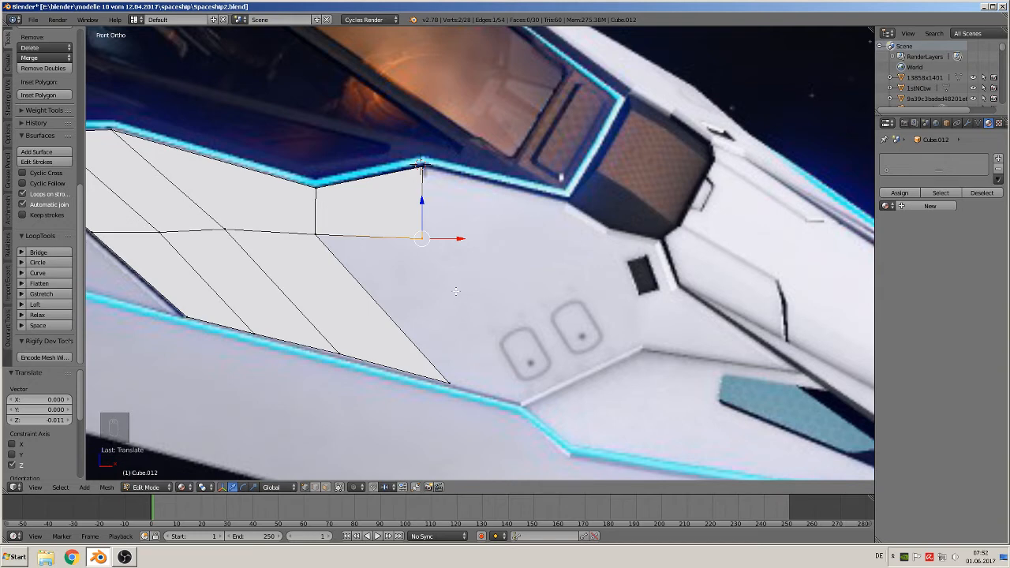
Extrude the right side face 0.062 in X and -0.015 in Z to the cyan line's corner below the cockpit.
{"action": "key", "text": "a"}
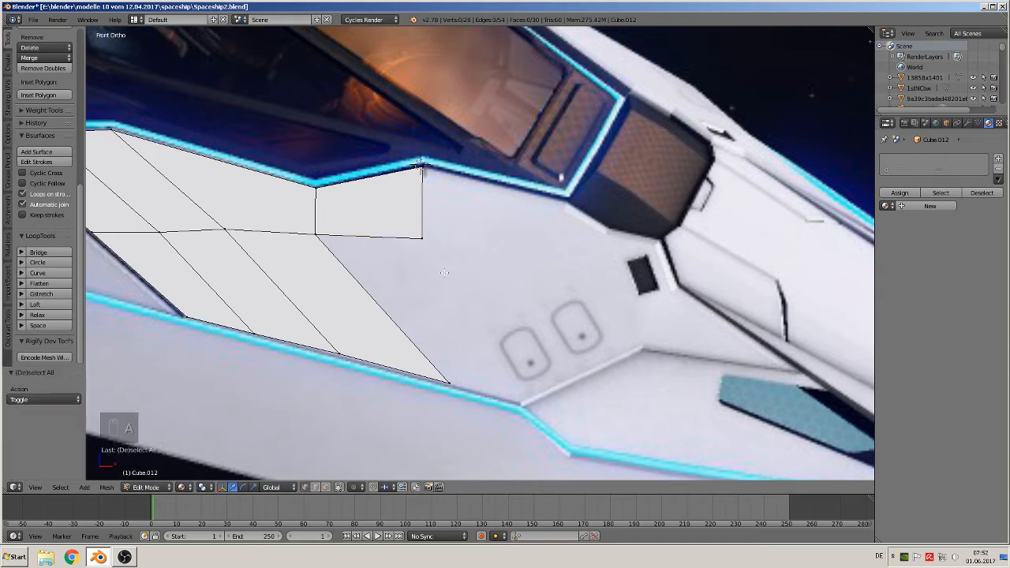
{"action": "key", "text": "c"}
{"action": "left_click_drag", "start_coordinate": [424, 164], "coordinate": [428, 242]}
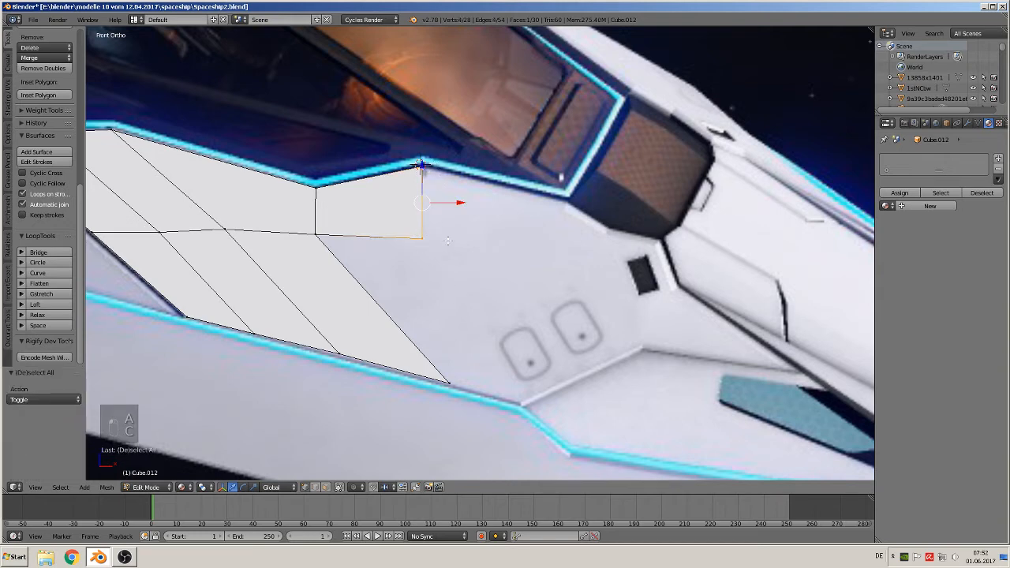
{"action": "right_click", "coordinate": [448, 240]}
{"action": "key", "text": "e"}
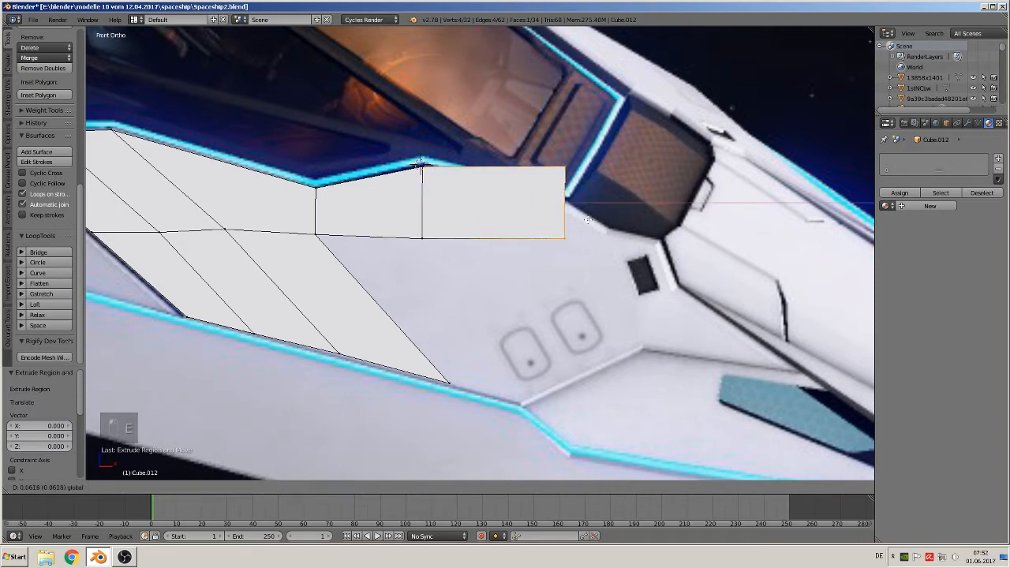
{"action": "left_click", "coordinate": [587, 220]}
{"action": "key", "text": "g"}
{"action": "key", "text": "z"}
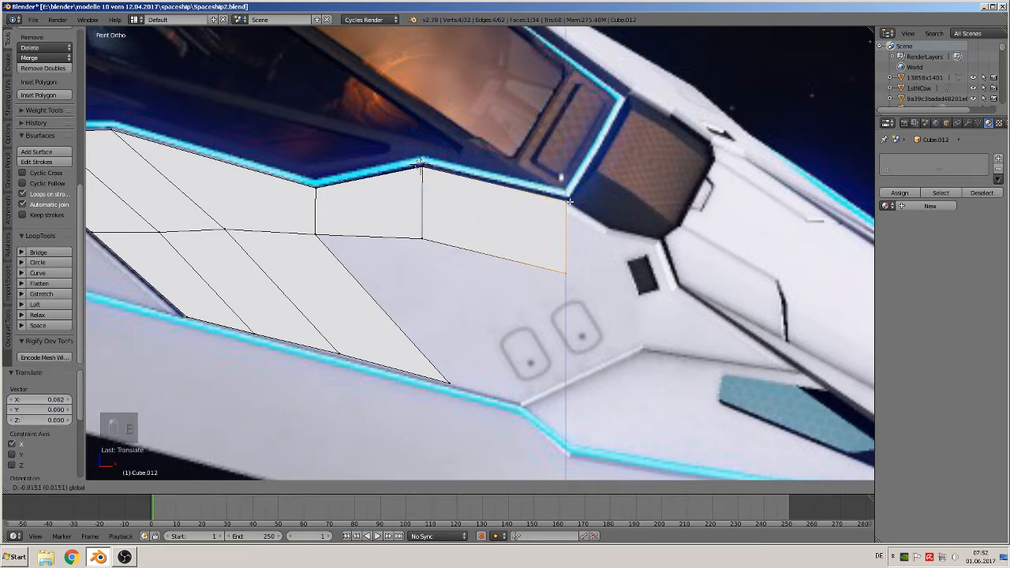
{"action": "left_click", "coordinate": [567, 203]}
{"action": "key", "text": "less"}
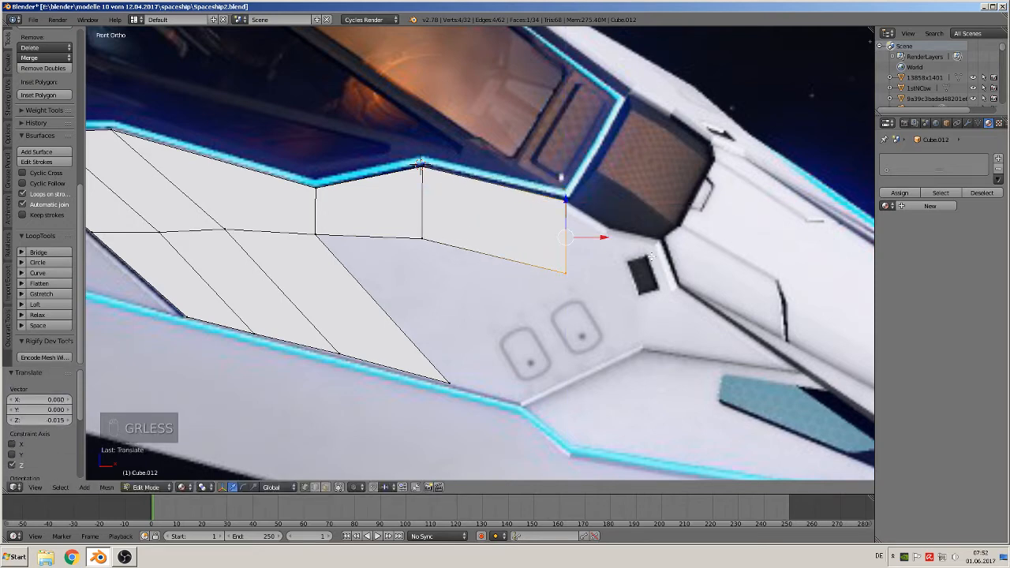
Extrude the right side face 0.018 in X and -0.012 in Z along the dark section's lower edge.
{"action": "middle_click_drag", "start_coordinate": [652, 254], "coordinate": [390, 226], "text": "shift"}
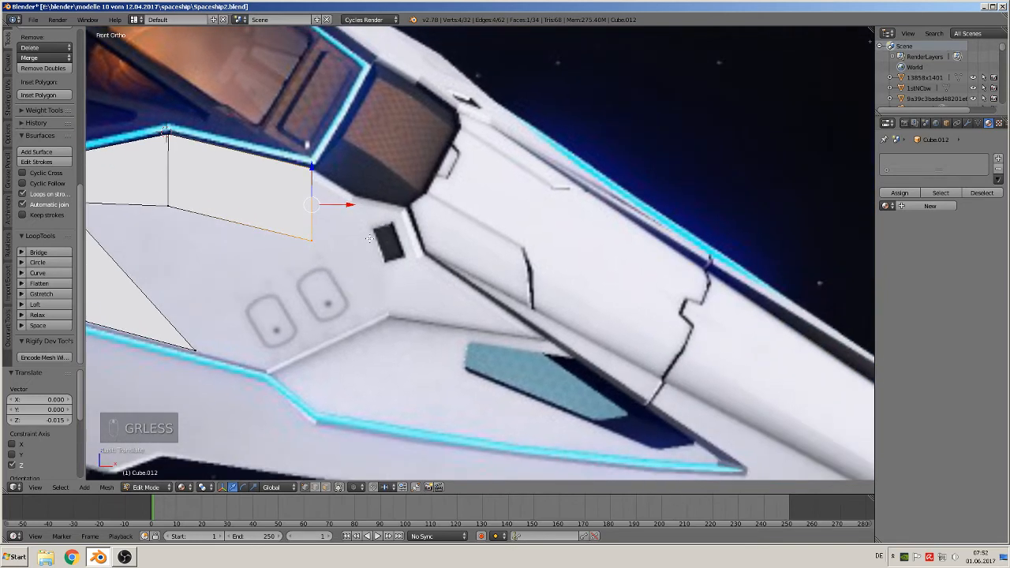
{"action": "key", "text": "e"}
{"action": "key", "text": "e"}
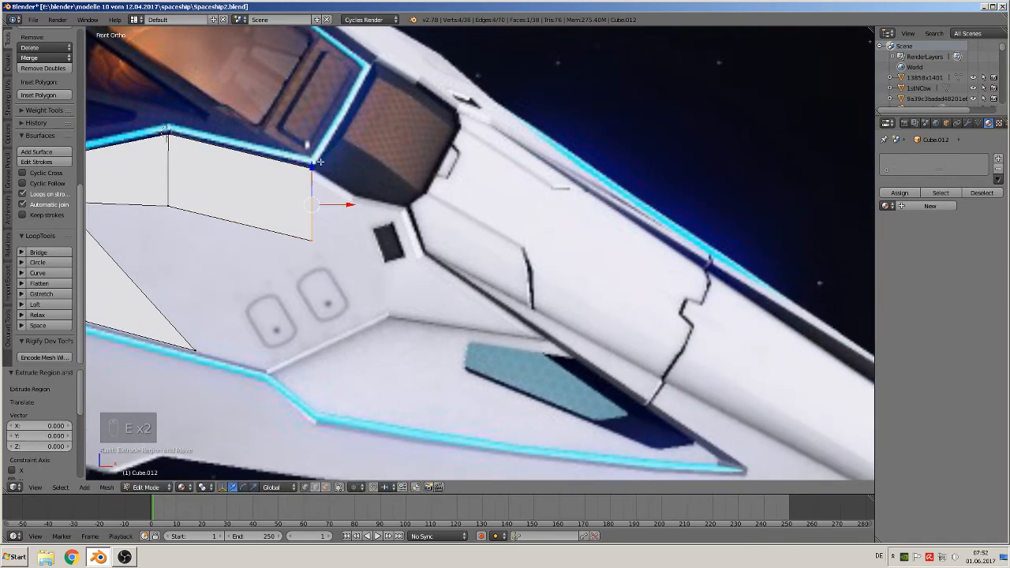
{"action": "left_click_drag", "start_coordinate": [348, 203], "coordinate": [390, 212]}
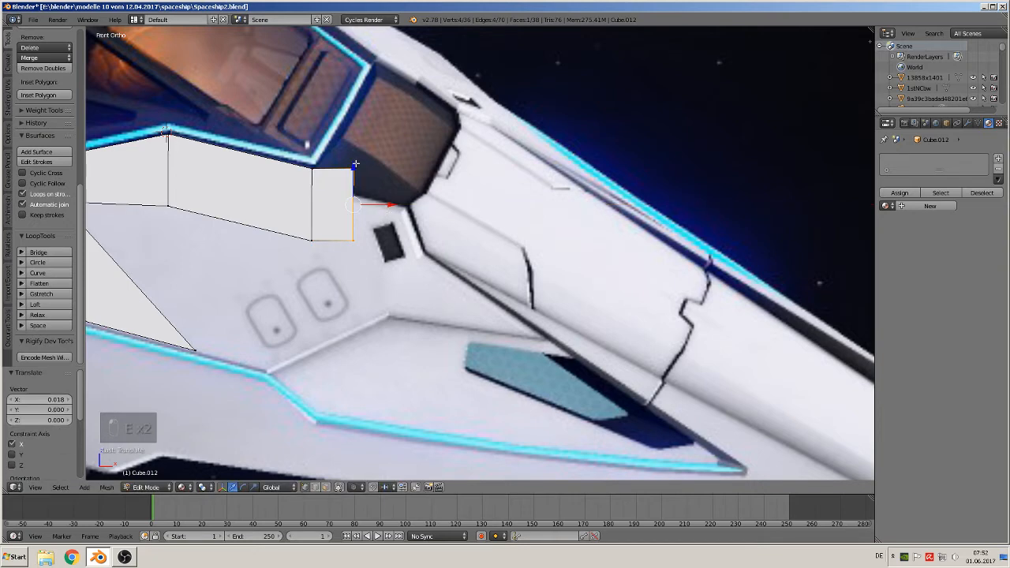
{"action": "left_click_drag", "start_coordinate": [355, 166], "coordinate": [355, 195]}
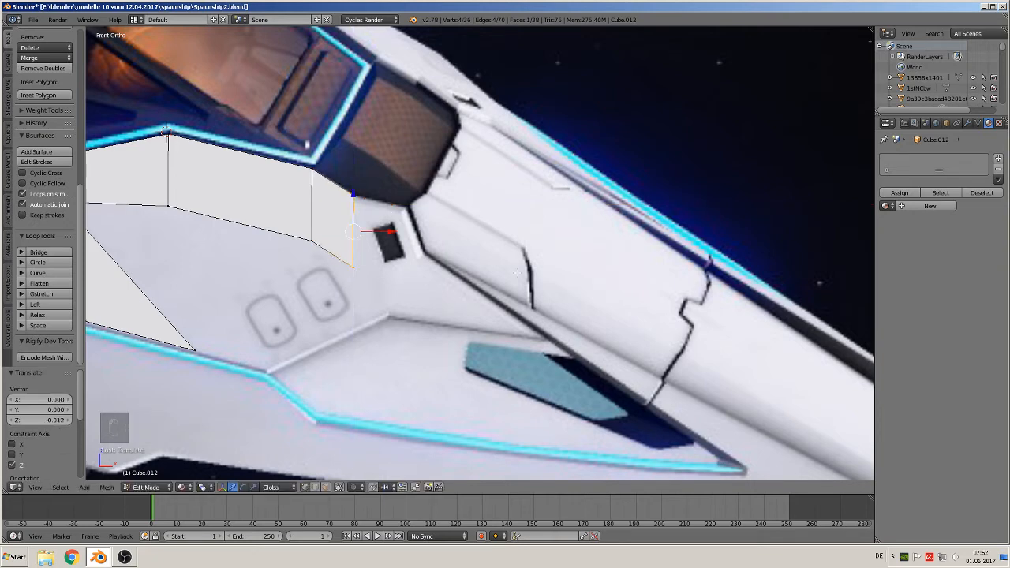
Extrude the right side face 0.022 in X and -0.005 in Z to the end of the dark section.
{"action": "middle_click_drag", "start_coordinate": [506, 287], "coordinate": [422, 231], "text": "shift"}
{"action": "key", "text": "e"}
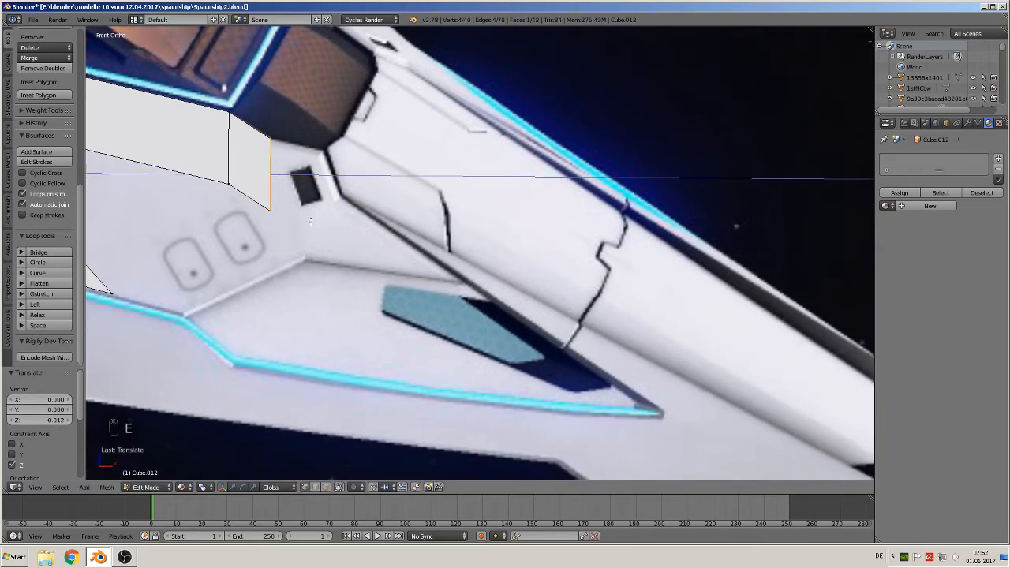
{"action": "right_click", "coordinate": [314, 206]}
{"action": "left_click_drag", "start_coordinate": [305, 177], "coordinate": [351, 192]}
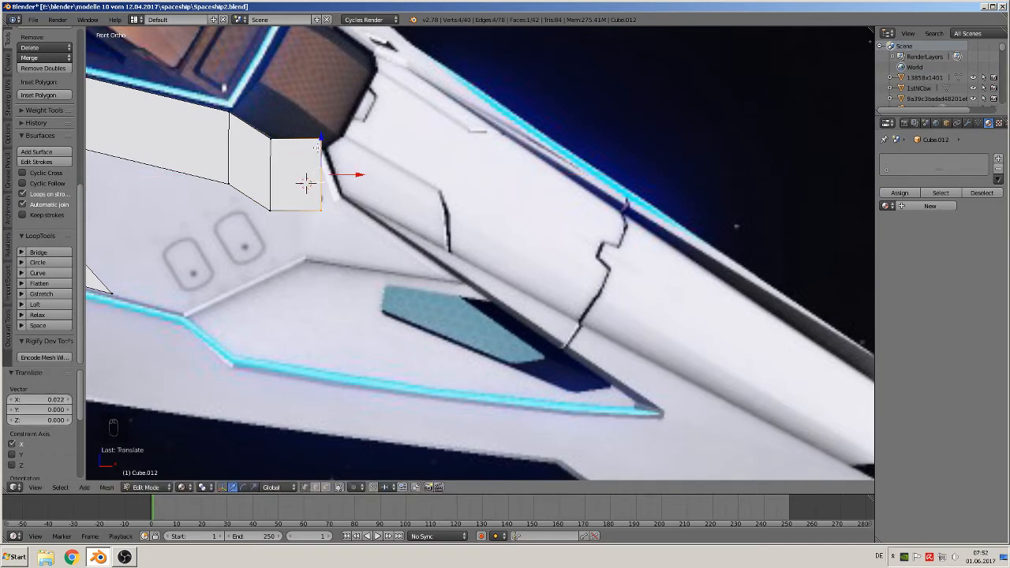
{"action": "key", "text": "g"}
{"action": "key", "text": "z"}
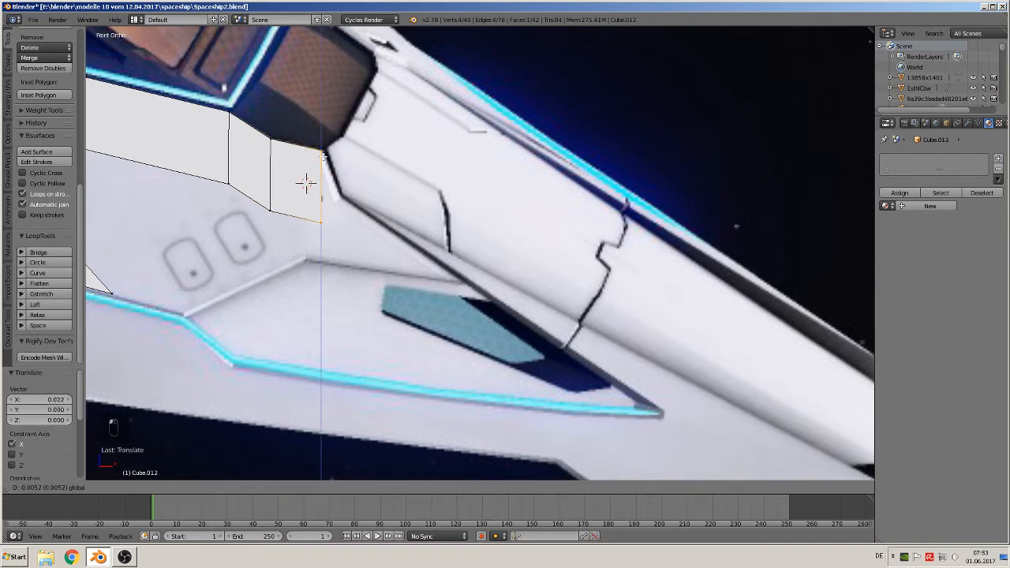
{"action": "left_click_drag", "start_coordinate": [323, 157], "coordinate": [323, 157]}
Extrude the right side face slightly along X and lower it 0.021 in Z to the next bend of the black seam.
{"action": "middle_click_drag", "start_coordinate": [393, 195], "coordinate": [453, 167], "text": "shift"}
{"action": "scroll", "coordinate": [453, 168], "scroll_direction": "up", "scroll_amount": 1}
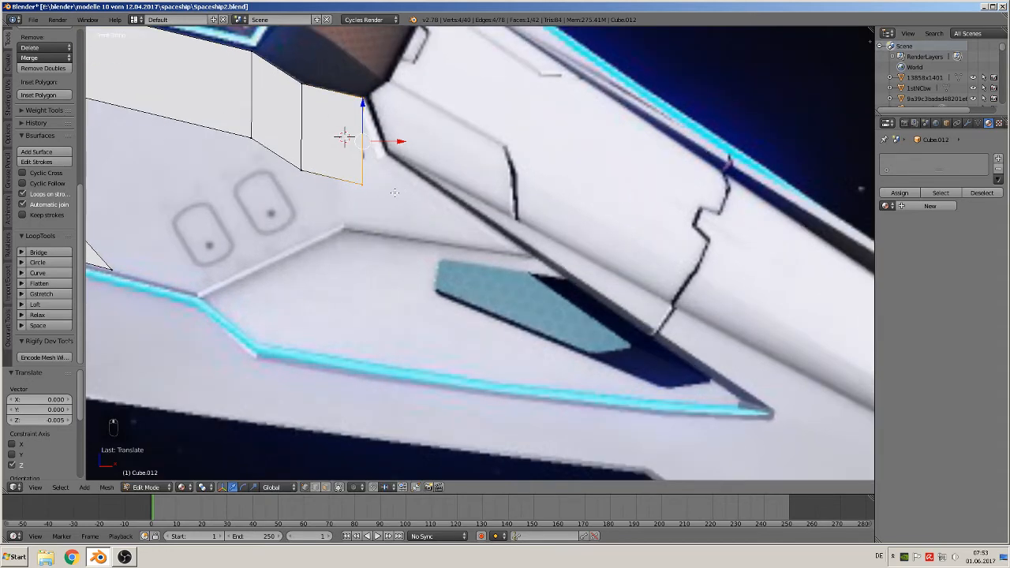
{"action": "key", "text": "e"}
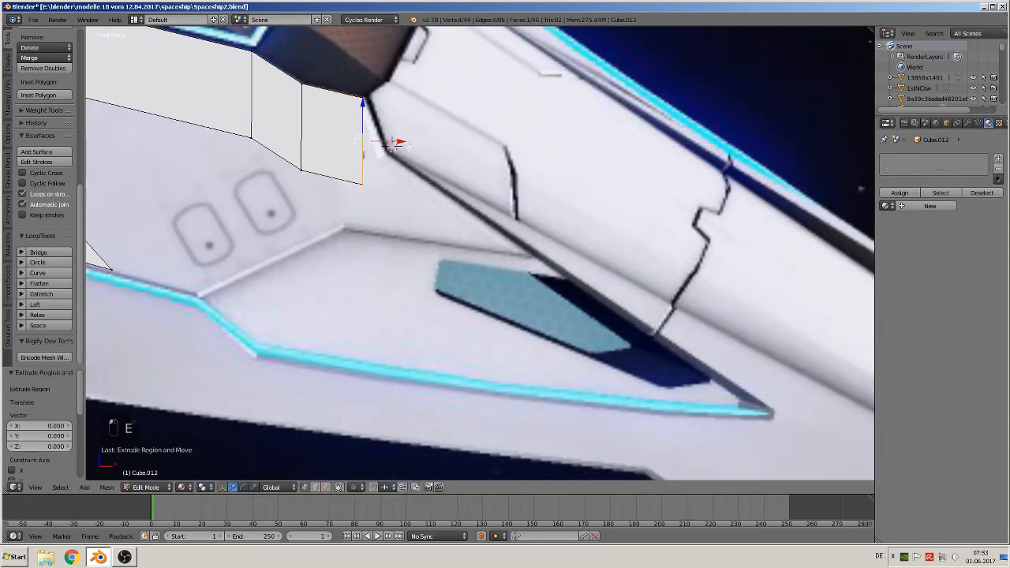
{"action": "left_click_drag", "start_coordinate": [413, 144], "coordinate": [425, 146]}
{"action": "left_click_drag", "start_coordinate": [388, 106], "coordinate": [392, 163]}
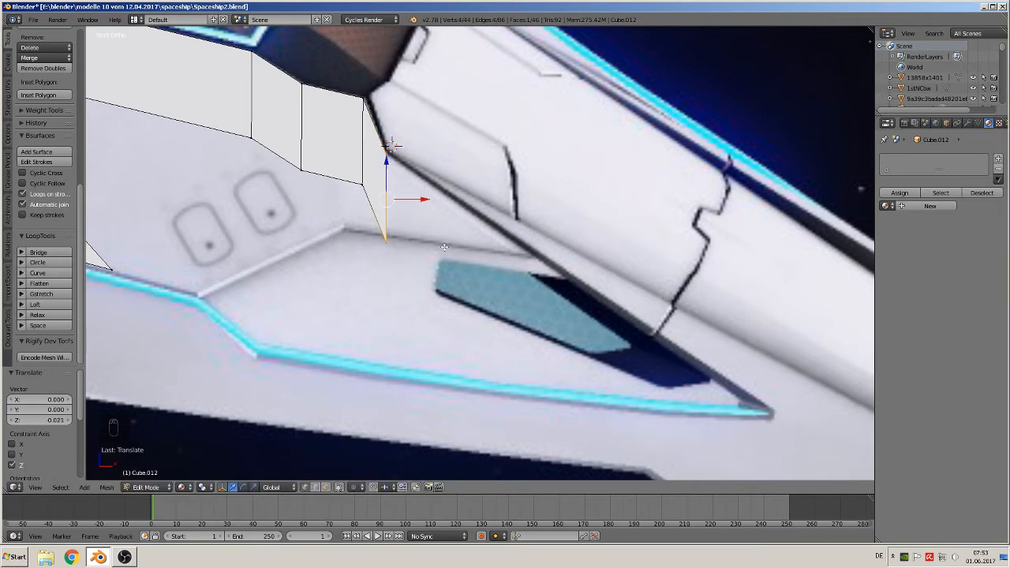
Raise the lower corner vertices of the rightmost panel face to shorten its right edge and continue the panel's lower outline.
{"action": "scroll", "coordinate": [444, 247], "scroll_direction": "up", "scroll_amount": 1}
{"action": "scroll", "coordinate": [405, 258], "scroll_direction": "down", "scroll_amount": 5}
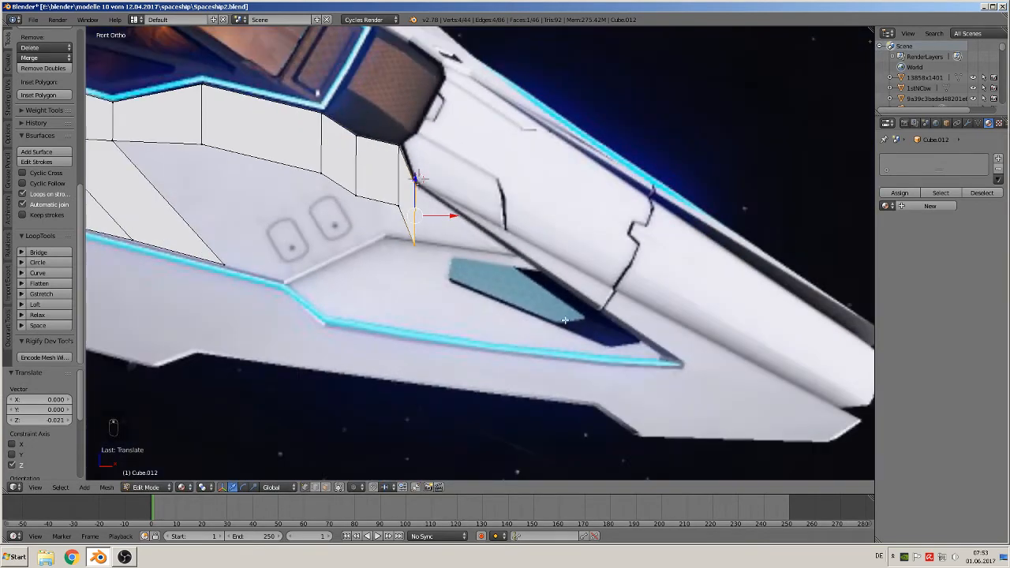
{"action": "scroll", "coordinate": [470, 272], "scroll_direction": "up", "scroll_amount": 5}
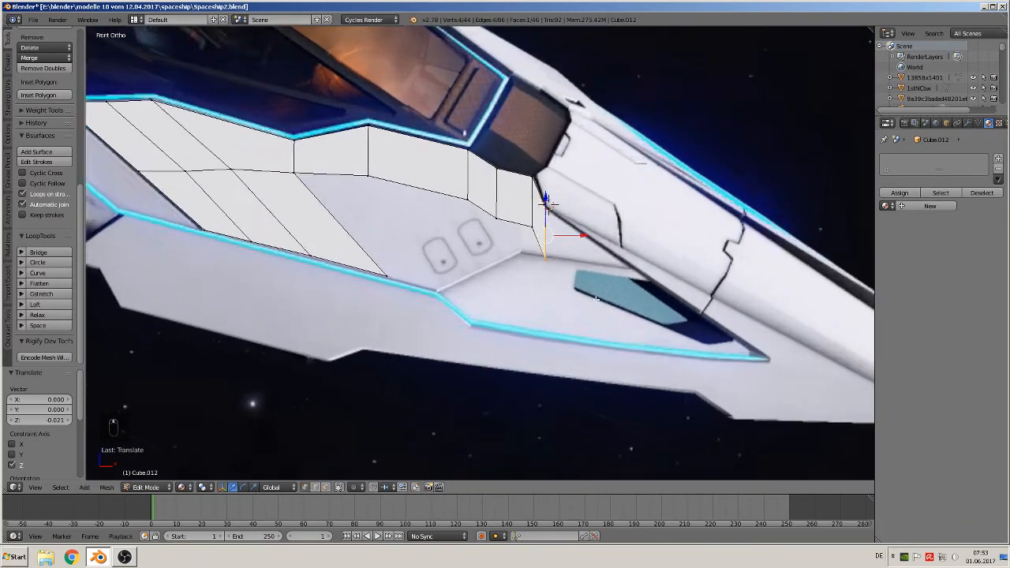
{"action": "key", "text": "a"}
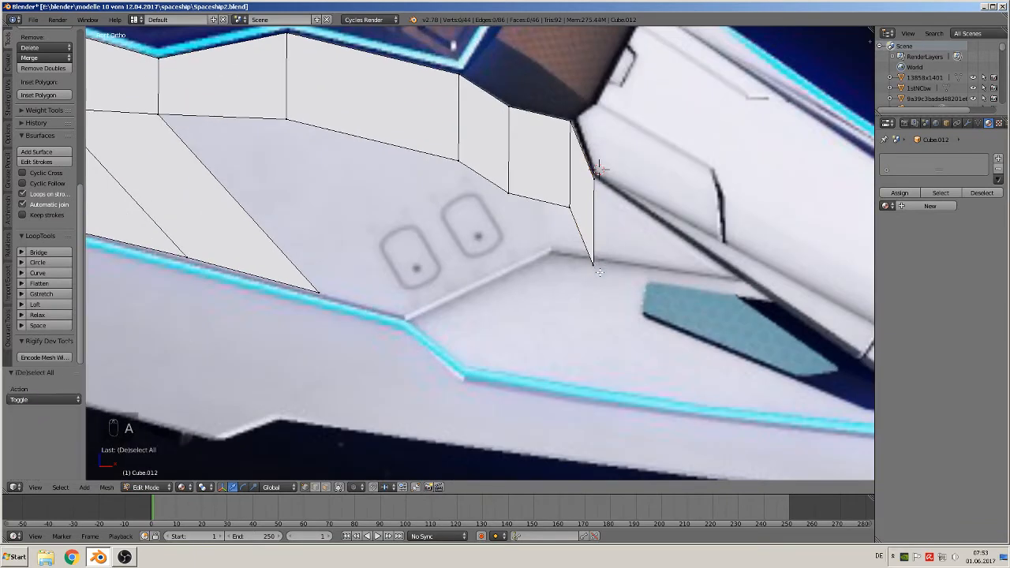
{"action": "right_click", "coordinate": [593, 266]}
{"action": "left_click_drag", "start_coordinate": [598, 235], "coordinate": [598, 186]}
{"action": "scroll", "coordinate": [568, 229], "scroll_direction": "down", "scroll_amount": 2}
{"action": "scroll", "coordinate": [577, 234], "scroll_direction": "up", "scroll_amount": 2}
{"action": "key", "text": "a"}
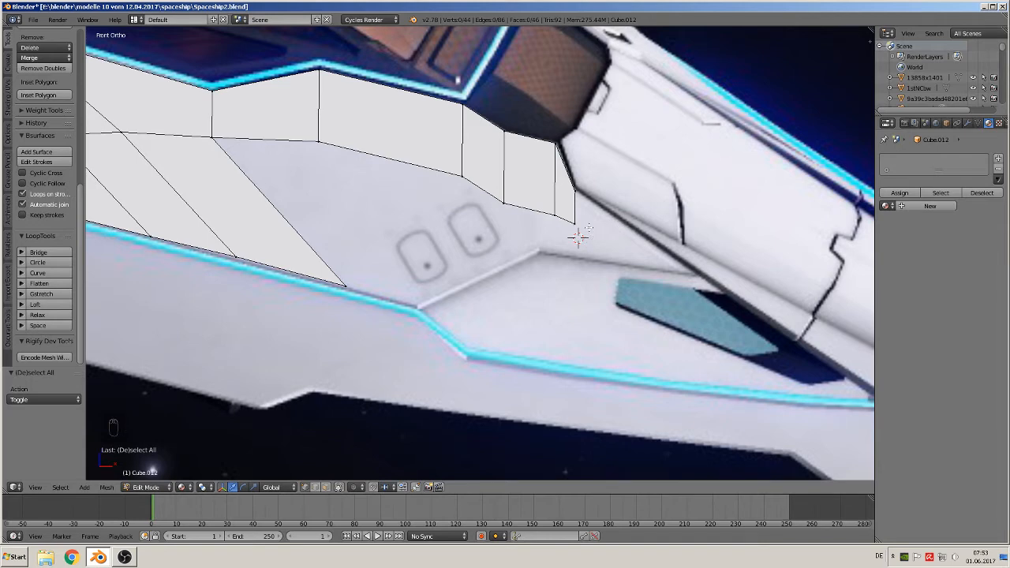
Extrude the panel's five right-hand lower vertex pairs downward 0.044 in Z and shift them about 0.048 in X.
{"action": "mouse_move", "coordinate": [578, 234]}
{"action": "left_mouse_down"}
{"action": "mouse_move", "coordinate": [568, 215]}
{"action": "mouse_move", "coordinate": [473, 178]}
{"action": "mouse_move", "coordinate": [313, 145]}
{"action": "left_mouse_up"}
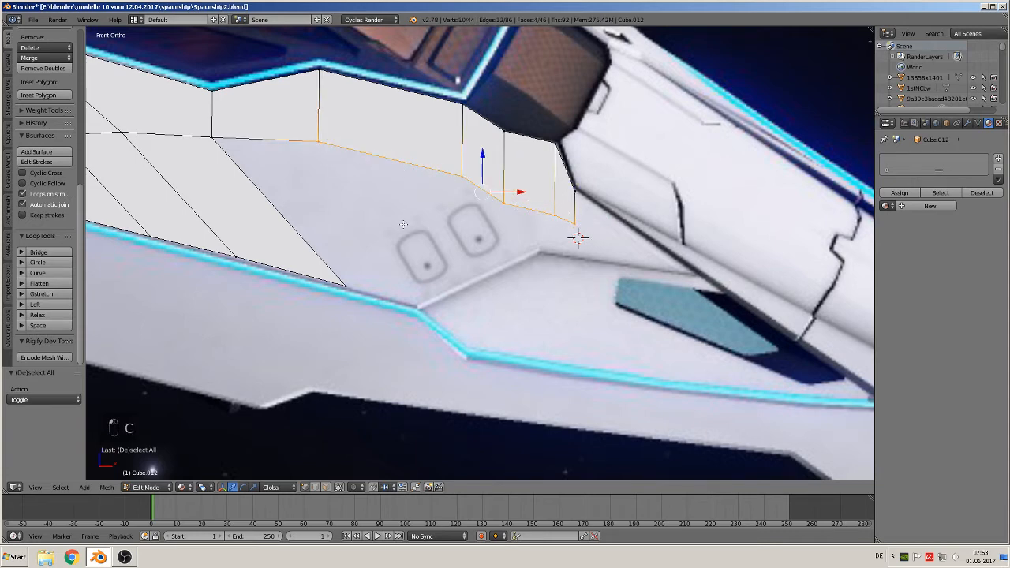
{"action": "key", "text": "e"}
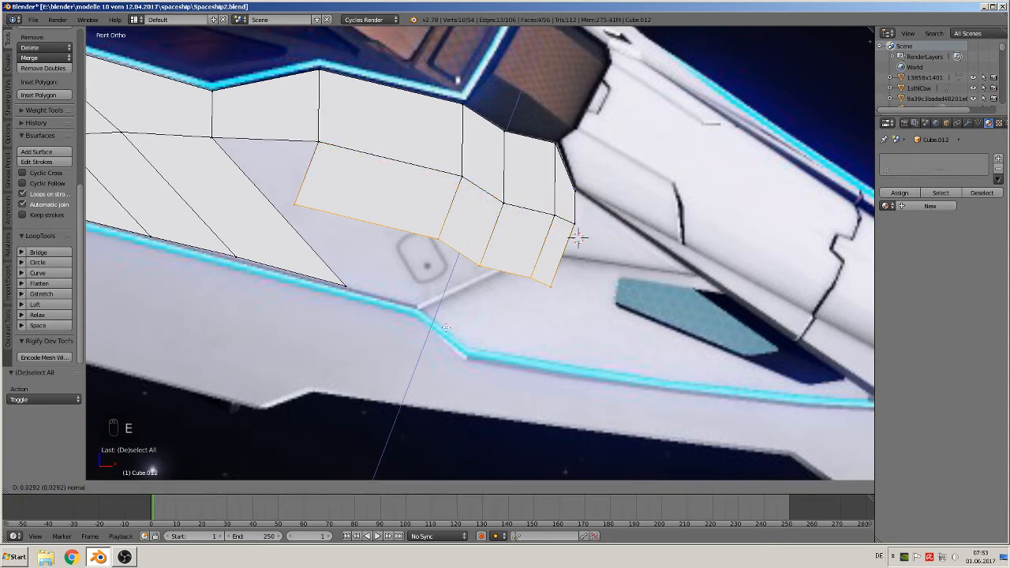
{"action": "left_click", "coordinate": [436, 367]}
{"action": "key", "text": "g"}
{"action": "key", "text": "x"}
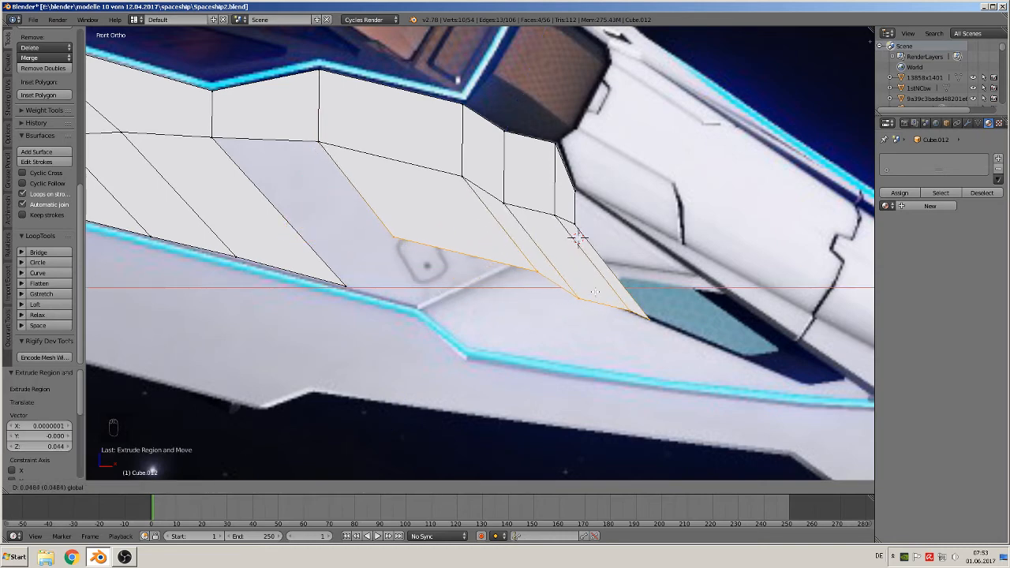
{"action": "left_click", "coordinate": [594, 292]}
Move the extruded strip's leftmost lower vertices about 0.017 in X and -0.027 in Z, near the cyan line's bend.
{"action": "key", "text": "a"}
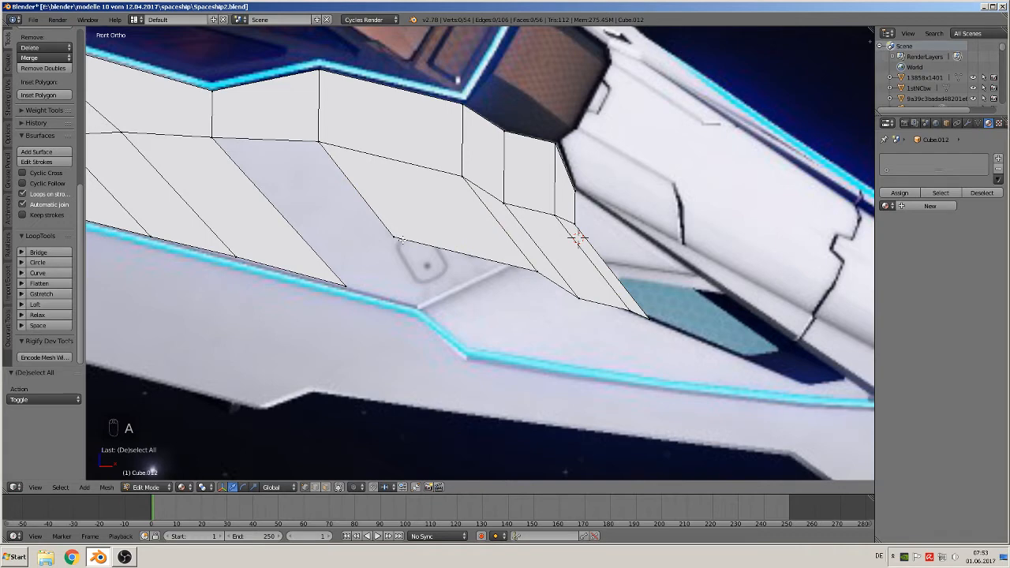
{"action": "key", "text": "c"}
{"action": "left_click", "coordinate": [397, 238]}
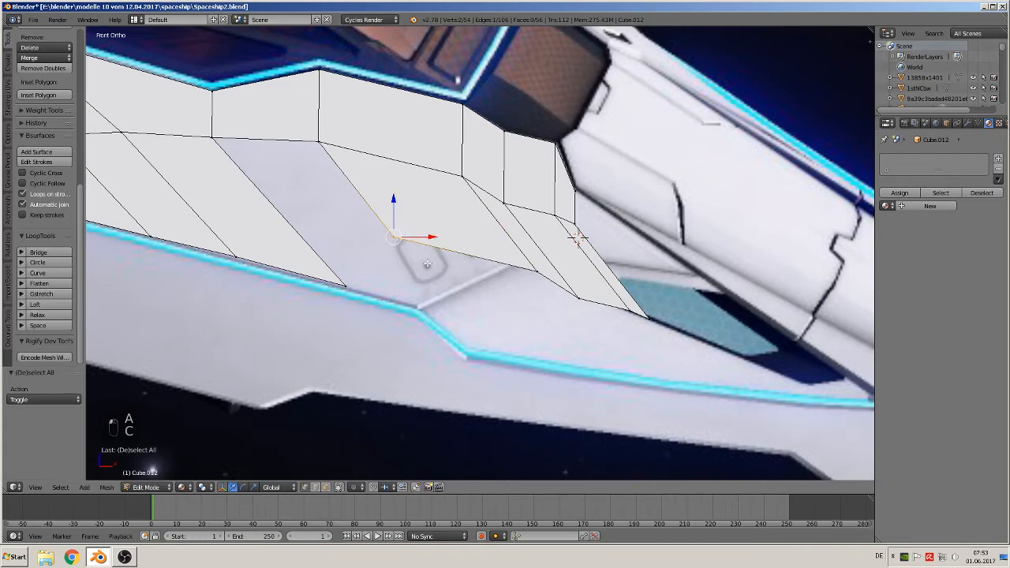
{"action": "key", "text": "g"}
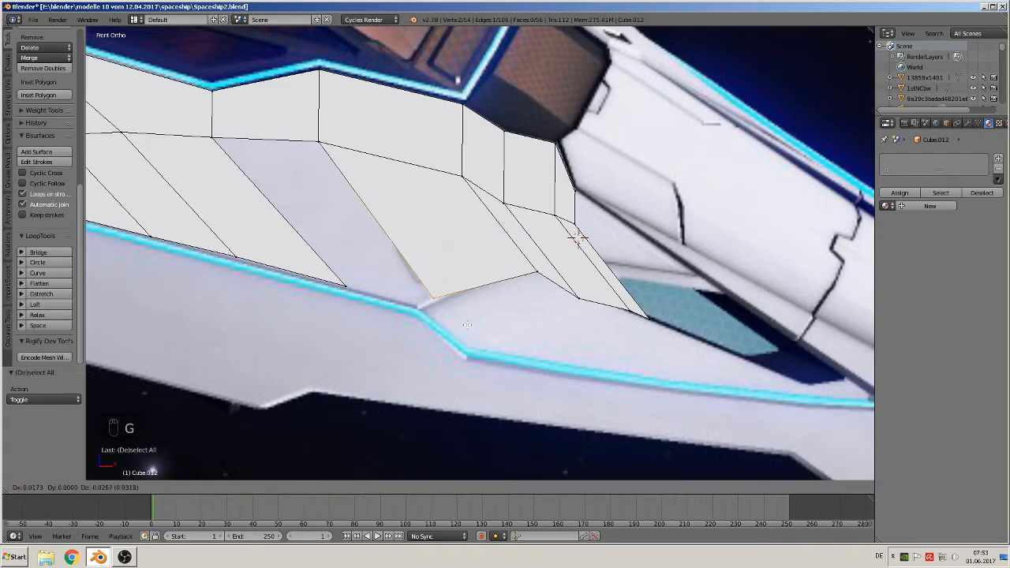
{"action": "left_click", "coordinate": [467, 325]}
Move the strip's second lower vertices -0.018 in X and 0.002 in Z onto the light diagonal ridge.
{"action": "key", "text": "a"}
{"action": "key", "text": "c"}
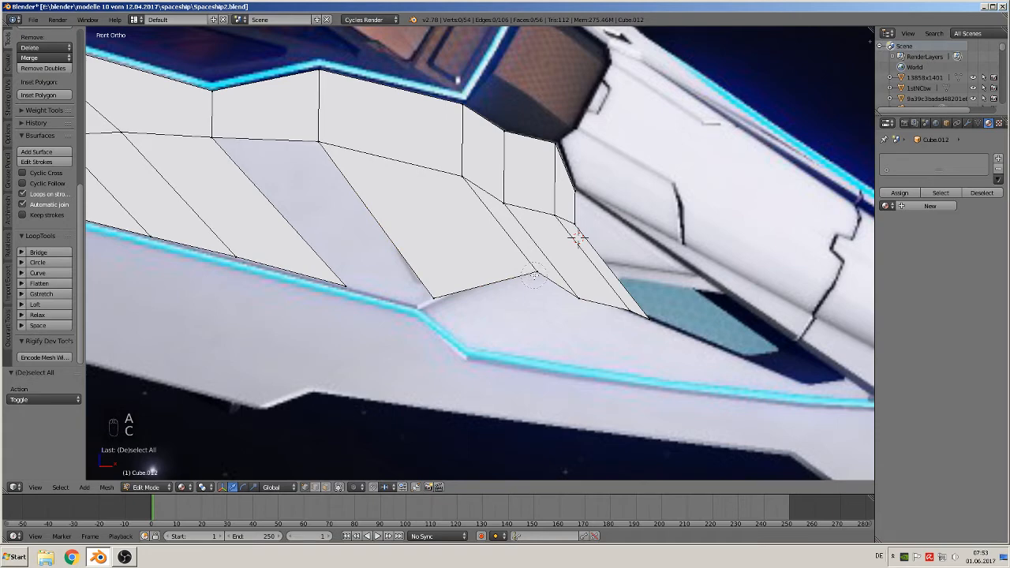
{"action": "left_click", "coordinate": [533, 276]}
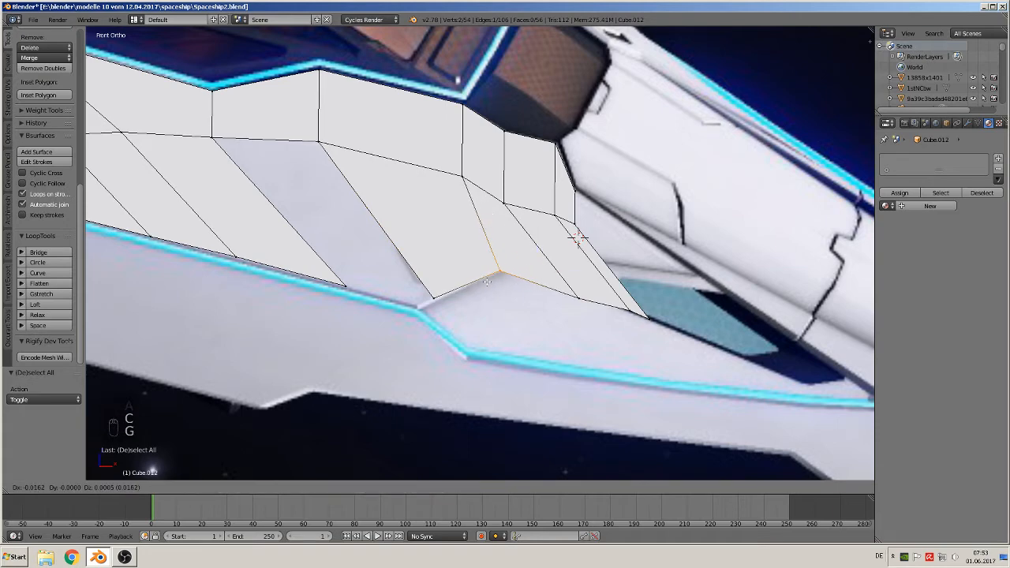
{"action": "key", "text": "g"}
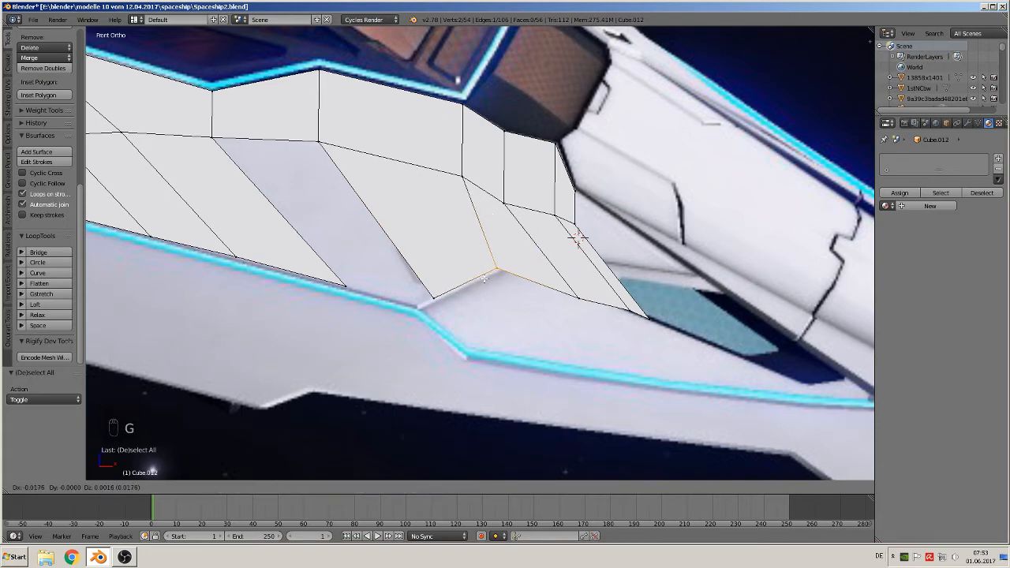
{"action": "left_click", "coordinate": [487, 276]}
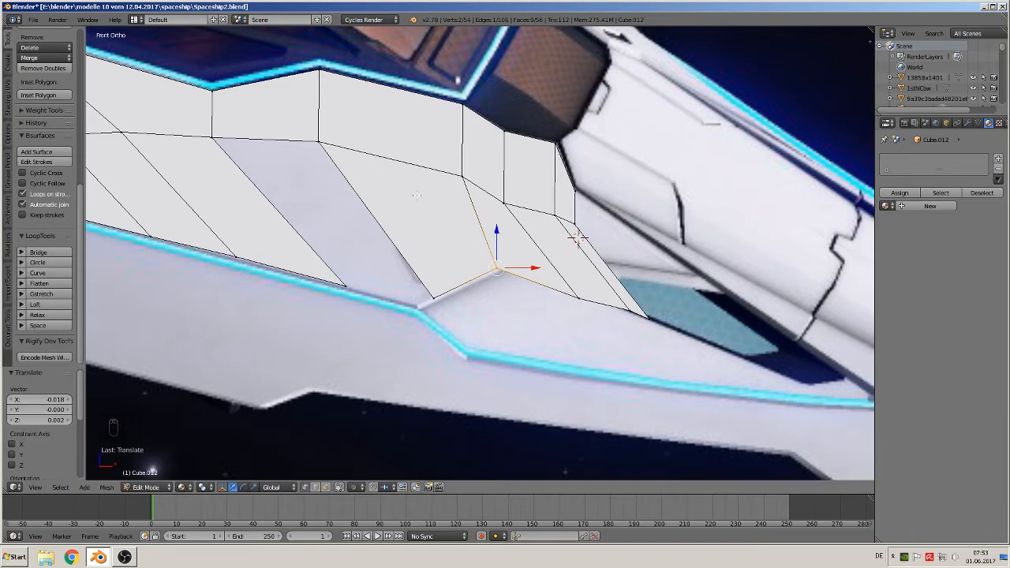
Move the strip's third lower vertices about -0.017 in X and 0.021 in Z to the upper end of the diagonal ridge.
{"action": "key", "text": "a"}
{"action": "key", "text": "c"}
{"action": "left_click", "coordinate": [578, 298]}
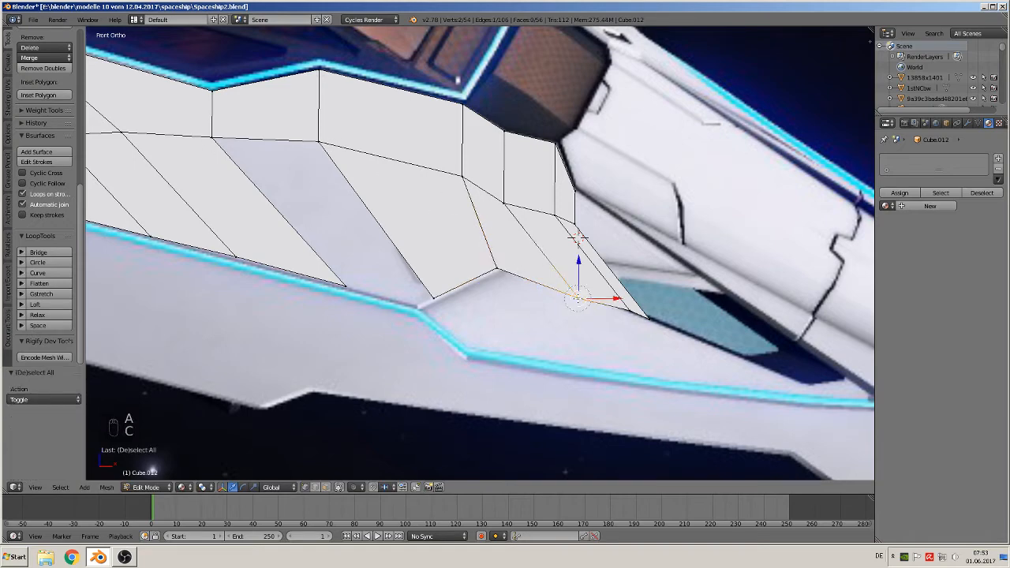
{"action": "key", "text": "g"}
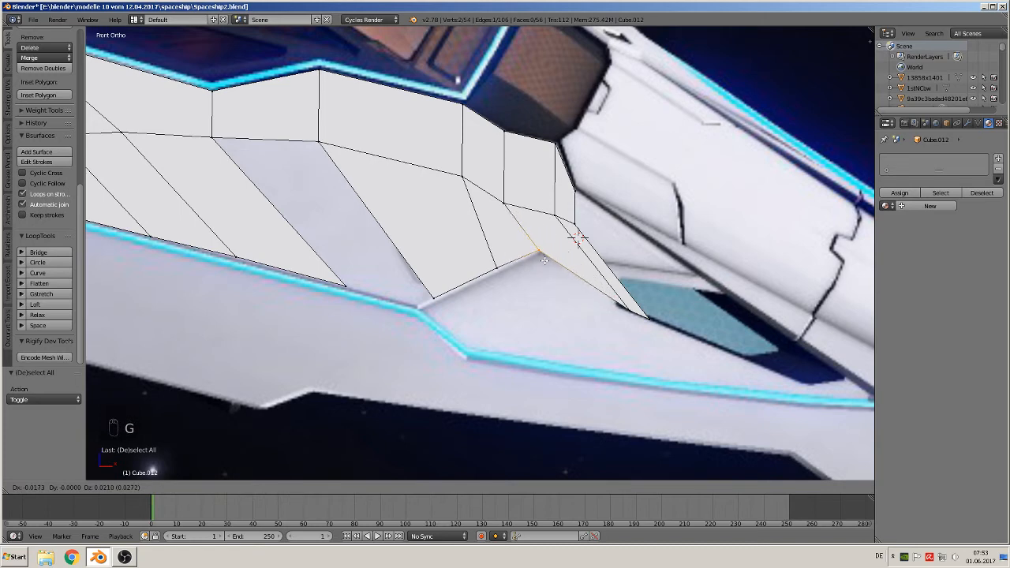
{"action": "left_click", "coordinate": [544, 260]}
Move the strip's fourth lower vertices -0.031 in X and 0.025 in Z, just past the upper end of the diagonal ridge.
{"action": "key", "text": "a"}
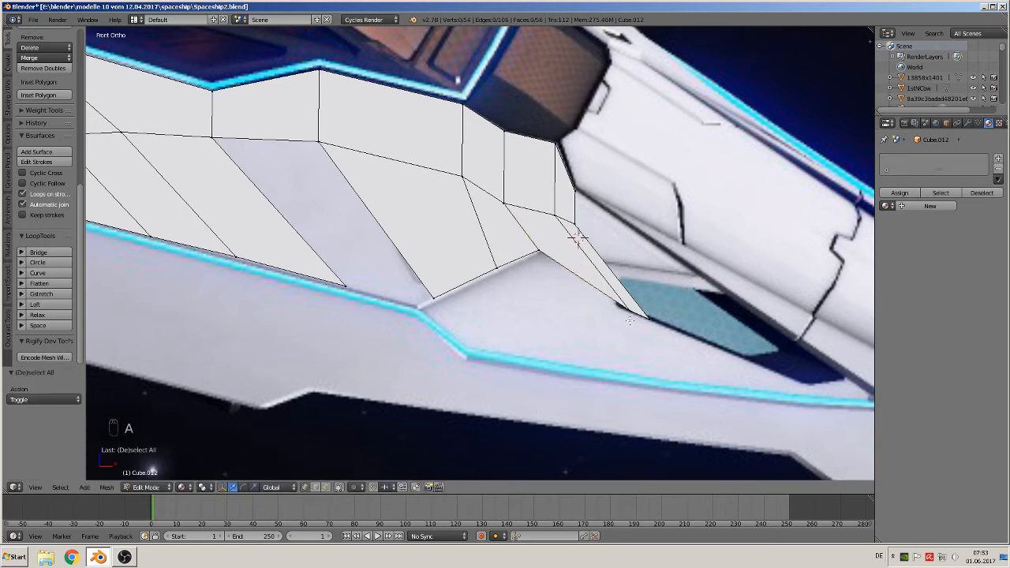
{"action": "key", "text": "c"}
{"action": "left_click", "coordinate": [627, 316]}
{"action": "key", "text": "g"}
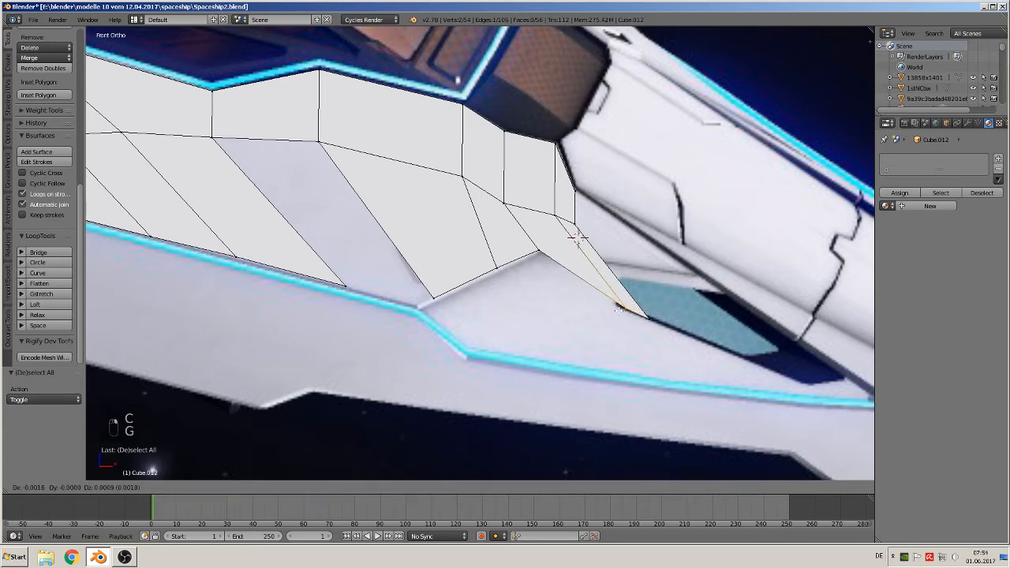
{"action": "left_click", "coordinate": [552, 254]}
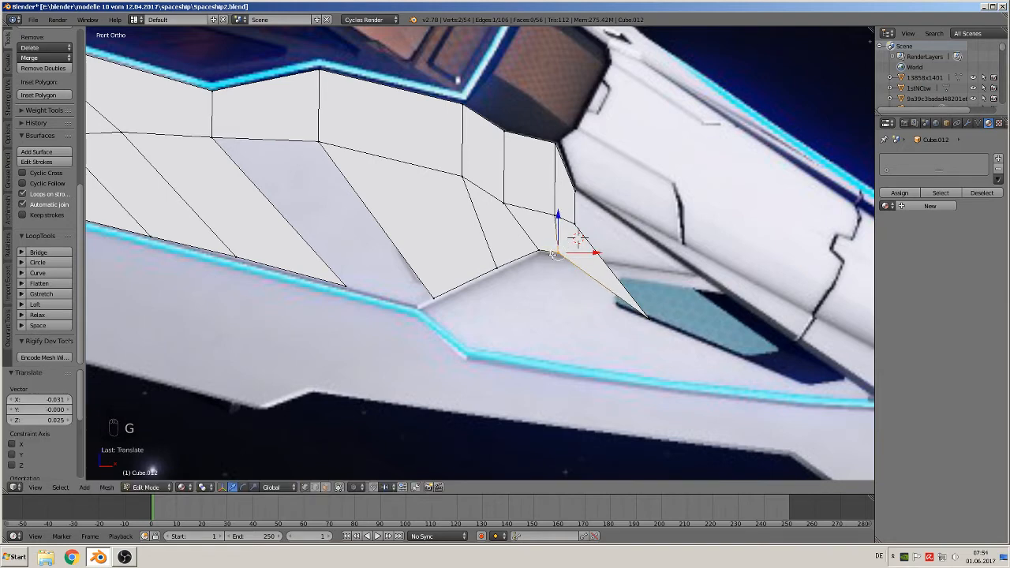
Move the strip's last lower vertices -0.032 in X and 0.028 in Z, directly below the panel's right edge.
{"action": "key", "text": "a"}
{"action": "key", "text": "c"}
{"action": "left_click", "coordinate": [645, 320]}
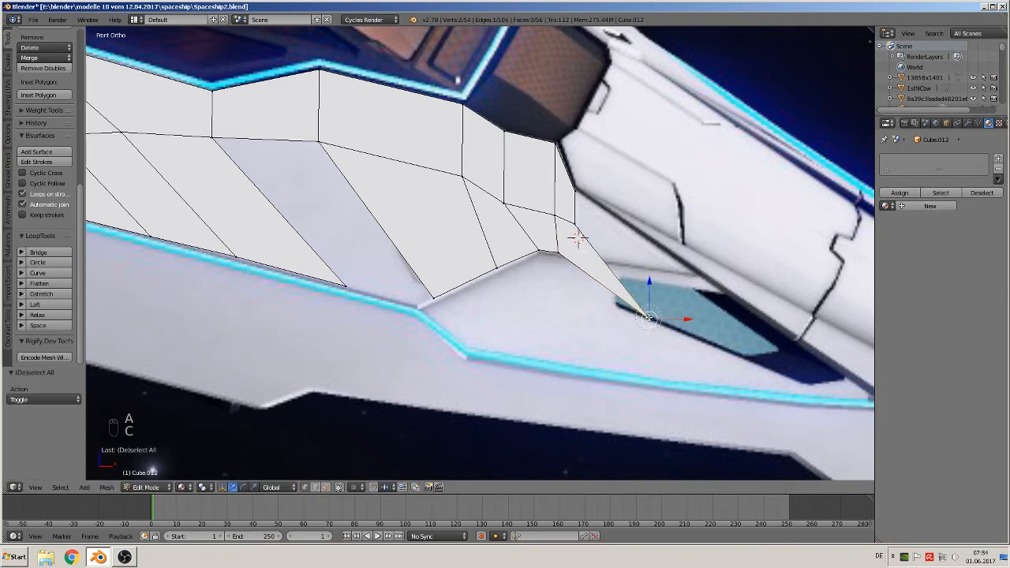
{"action": "key", "text": "g"}
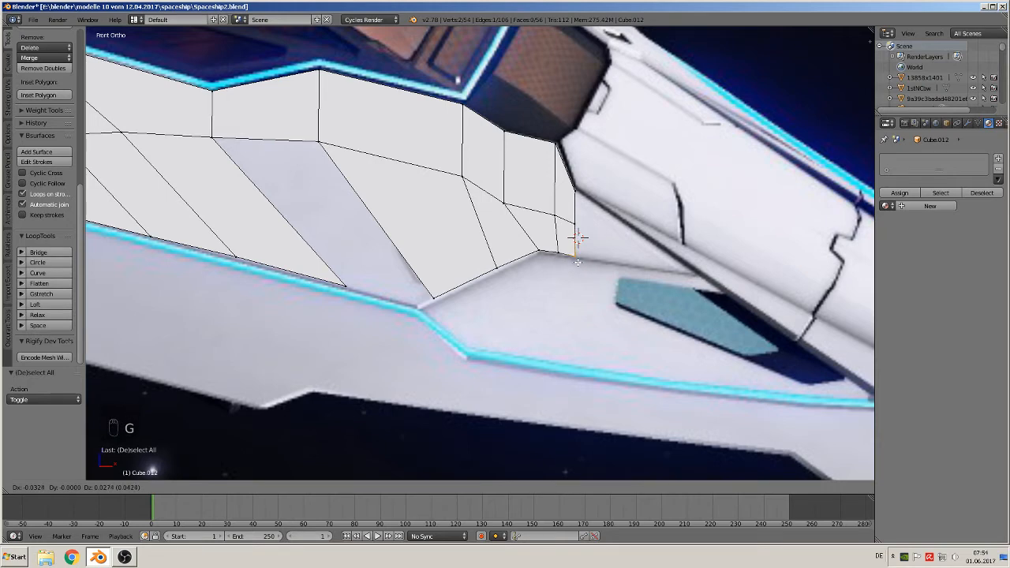
{"action": "left_click", "coordinate": [578, 236]}
Fill the back side of the gap between the two slanted panel sections with a four-vertex face.
{"action": "scroll", "coordinate": [584, 236], "scroll_direction": "up", "scroll_amount": 1}
{"action": "middle_click_drag", "start_coordinate": [408, 289], "coordinate": [455, 279], "text": "shift"}
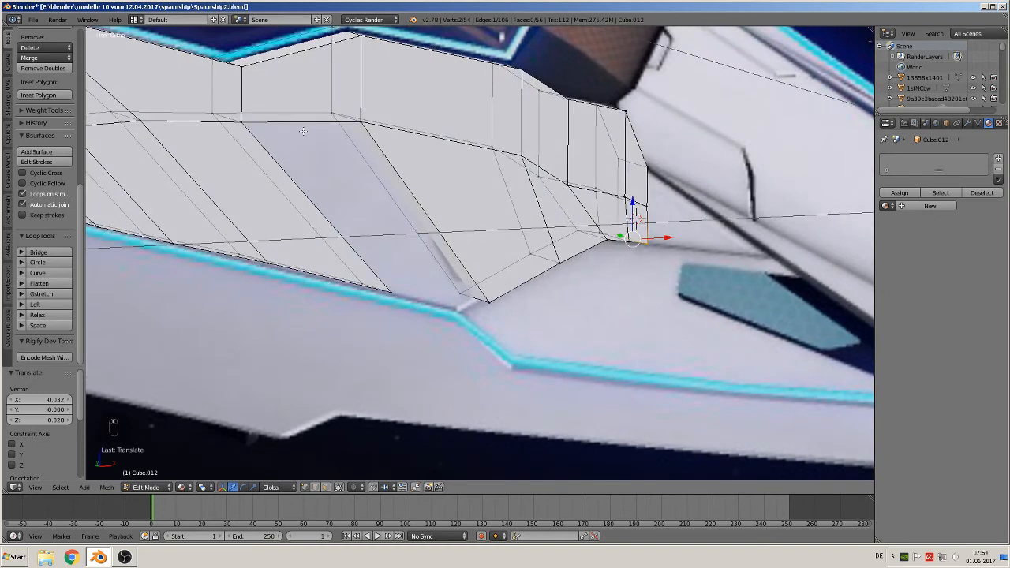
{"action": "right_click", "coordinate": [331, 111]}
{"action": "right_click", "coordinate": [213, 109], "text": "shift"}
{"action": "right_click", "coordinate": [361, 286], "text": "shift"}
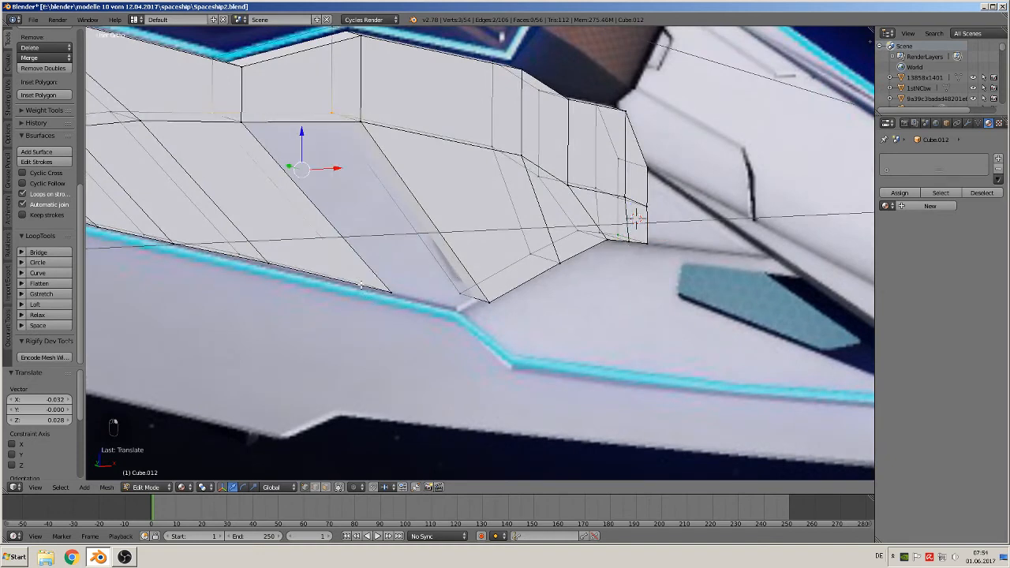
{"action": "right_click", "coordinate": [458, 289], "text": "shift"}
{"action": "key", "text": "f"}
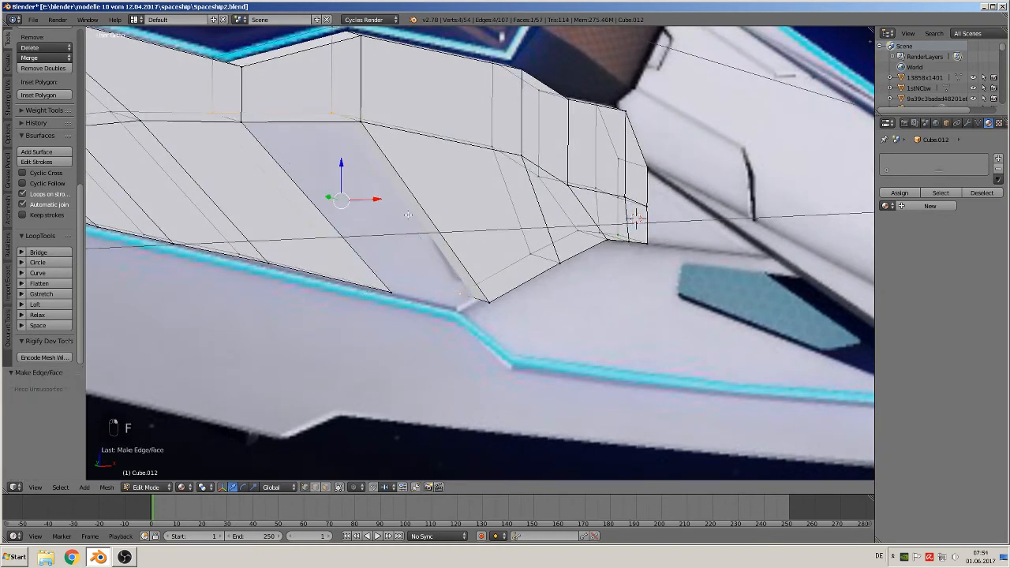
Fill the front side of the gap between the slanted panel sections with a four-vertex face.
{"action": "right_click", "coordinate": [361, 123]}
{"action": "right_click", "coordinate": [235, 123], "text": "shift"}
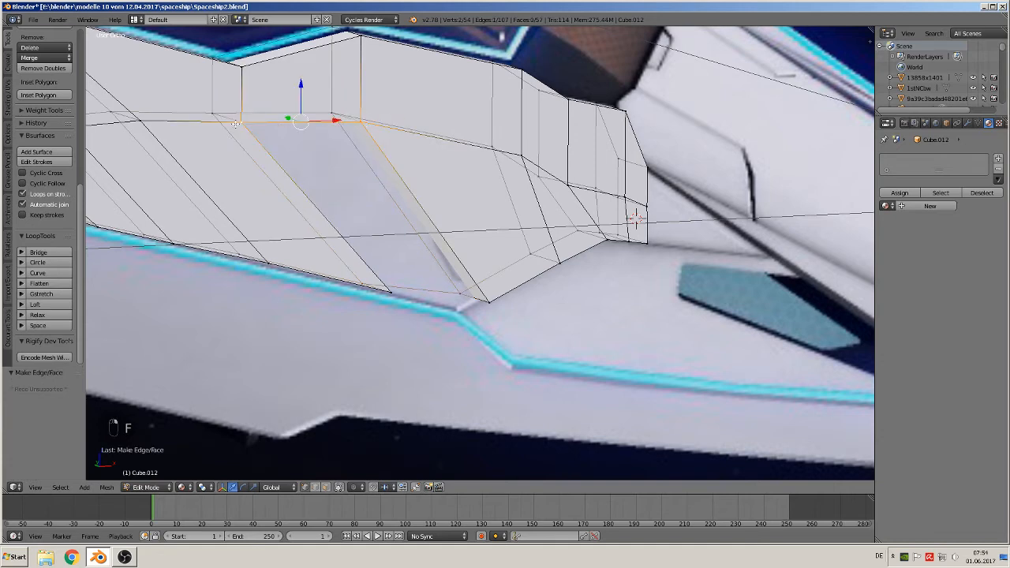
{"action": "right_click", "coordinate": [386, 287], "text": "shift"}
{"action": "right_click", "coordinate": [490, 300], "text": "shift"}
{"action": "key", "text": "f"}
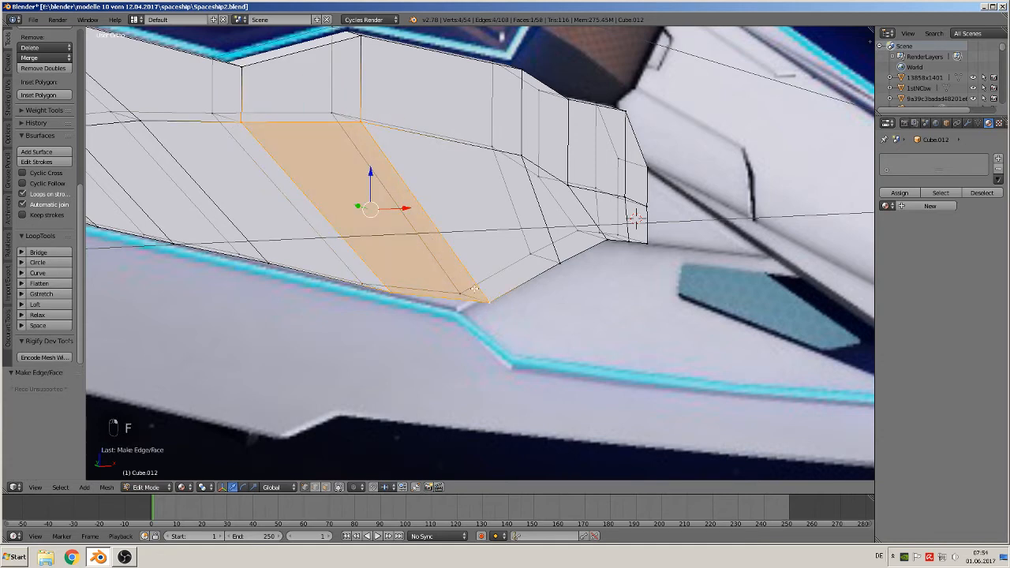
Close the gap's open underside with a face between the front and back lower vertices.
{"action": "middle_click_drag", "start_coordinate": [490, 300], "coordinate": [379, 296]}
{"action": "left_click", "coordinate": [398, 323], "text": "shift"}
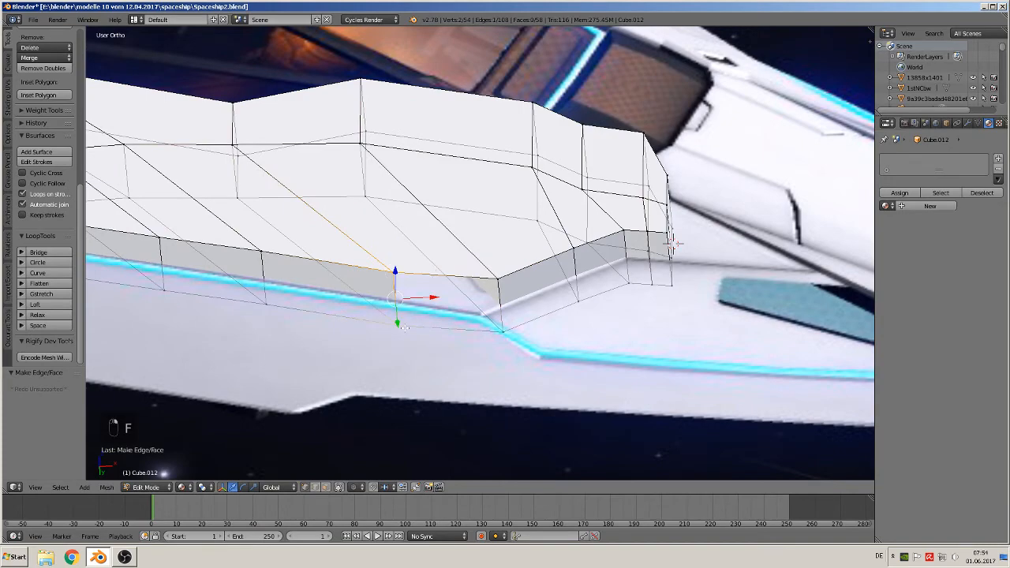
{"action": "left_click", "coordinate": [505, 328], "text": "shift"}
{"action": "left_click", "coordinate": [499, 272], "text": "shift"}
{"action": "key", "text": "f"}
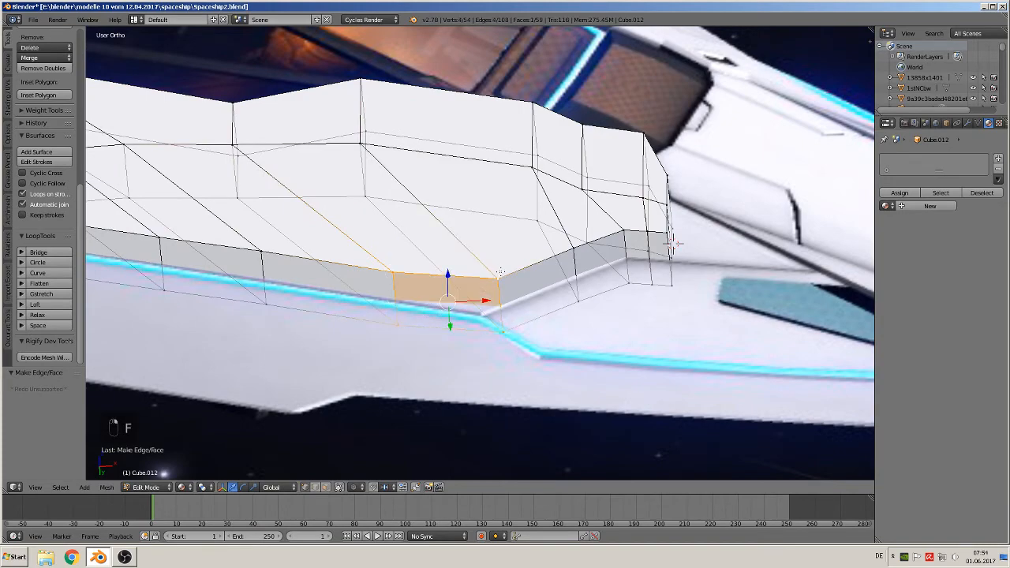
In front view, extrude the upper segment of the panel's right side 0.052 in X and -0.034 in Z along the black seam.
{"action": "middle_click_drag", "start_coordinate": [498, 272], "coordinate": [539, 300]}
{"action": "key", "text": "KP_1"}
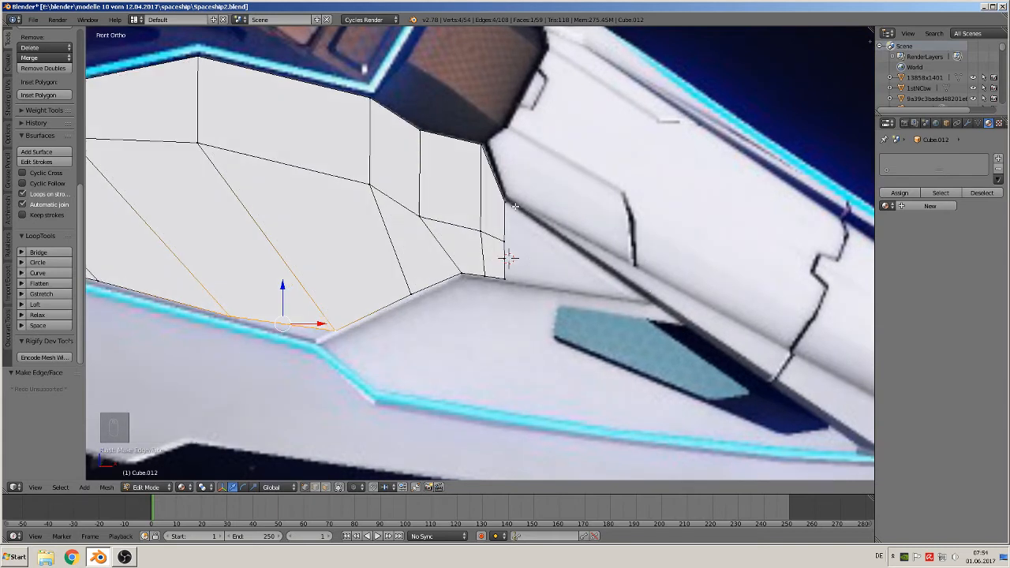
{"action": "key", "text": "c"}
{"action": "left_click", "coordinate": [508, 254]}
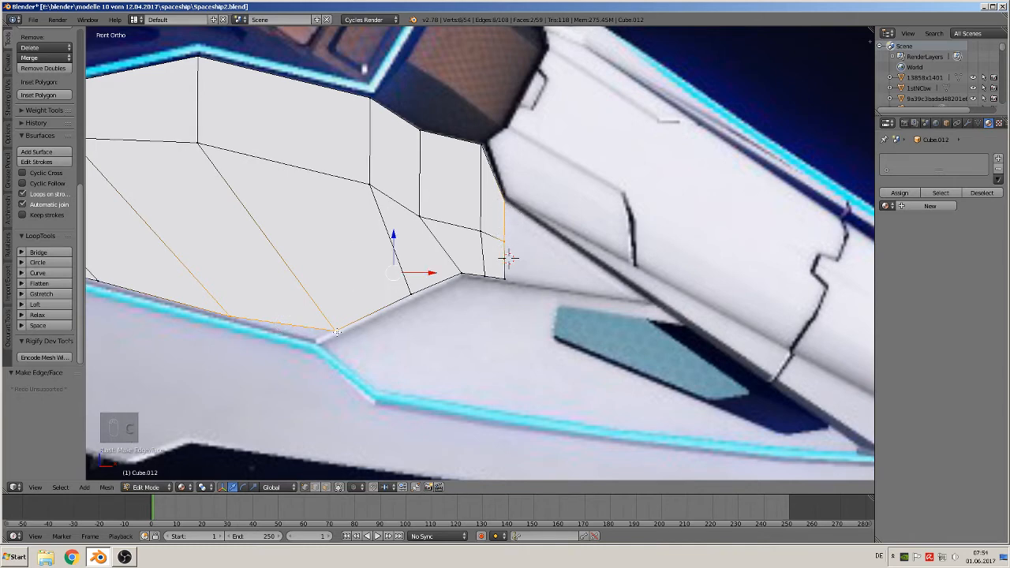
{"action": "key", "text": "a"}
{"action": "key", "text": "c"}
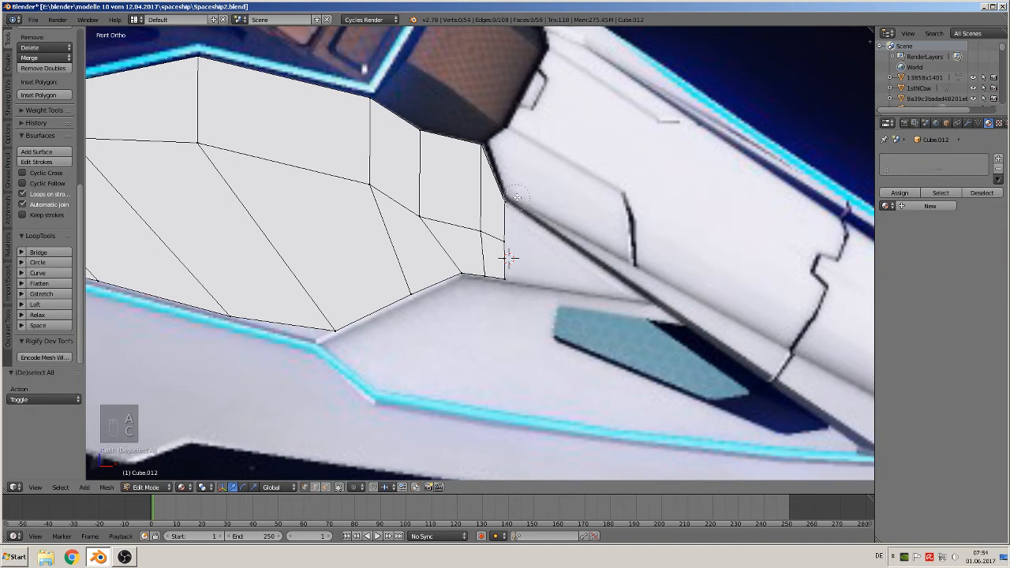
{"action": "left_click_drag", "start_coordinate": [506, 198], "coordinate": [507, 244]}
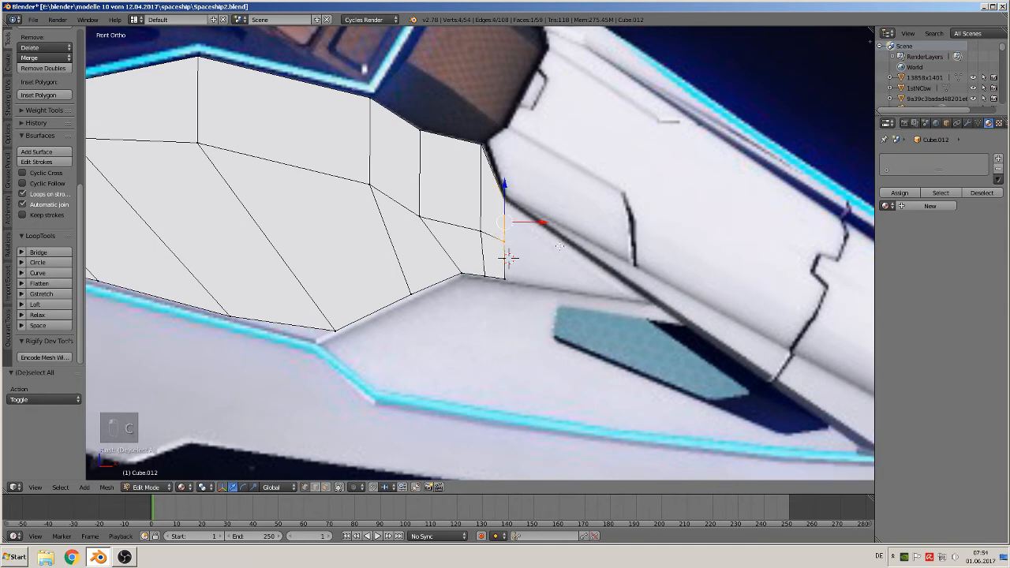
{"action": "key", "text": "e"}
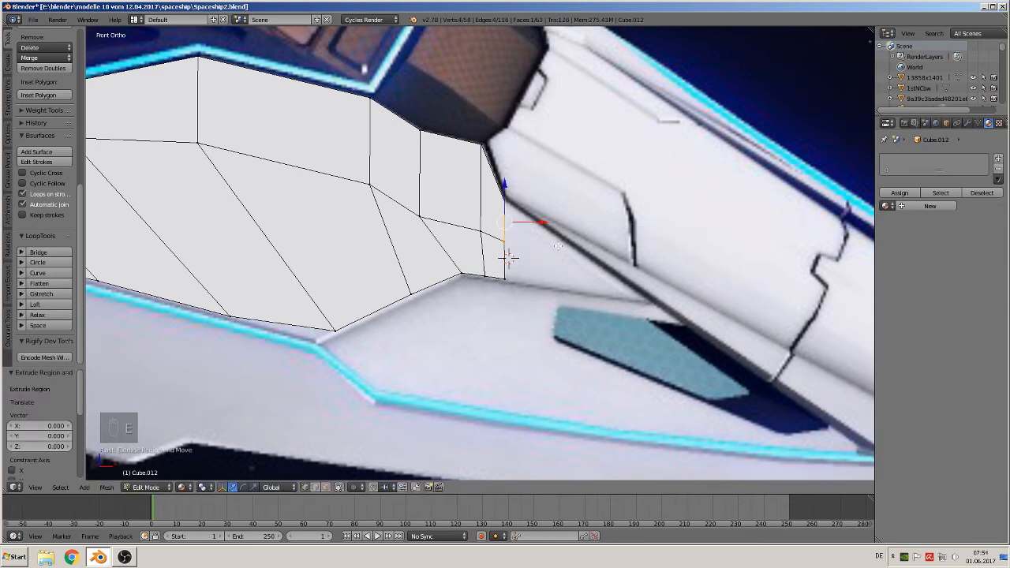
{"action": "left_click", "coordinate": [701, 339]}
{"action": "middle_click_drag", "start_coordinate": [699, 336], "coordinate": [584, 290], "text": "shift"}
{"action": "scroll", "coordinate": [582, 290], "scroll_direction": "up", "scroll_amount": 5}
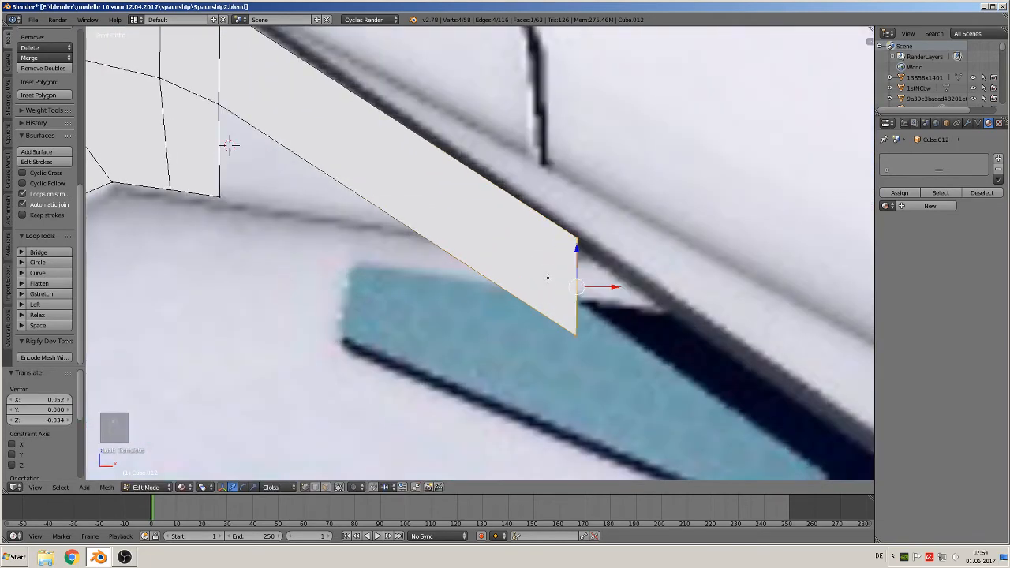
Raise the lower vertices at the extruded section's tip 0.013 in Z, toward its upper edge at the black seam.
{"action": "key", "text": "a"}
{"action": "key", "text": "c"}
{"action": "left_click", "coordinate": [576, 338]}
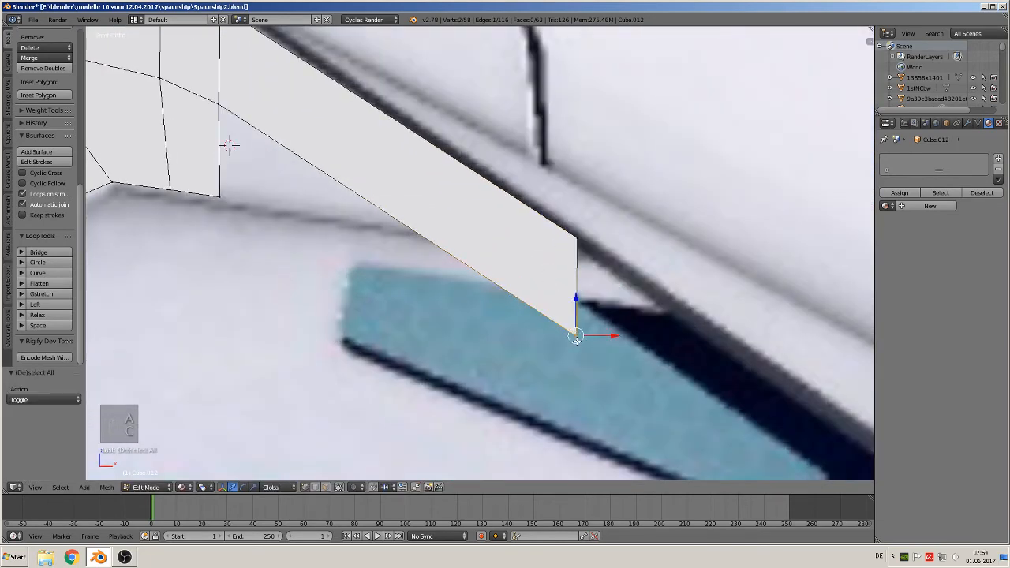
{"action": "key", "text": "g"}
{"action": "key", "text": "z"}
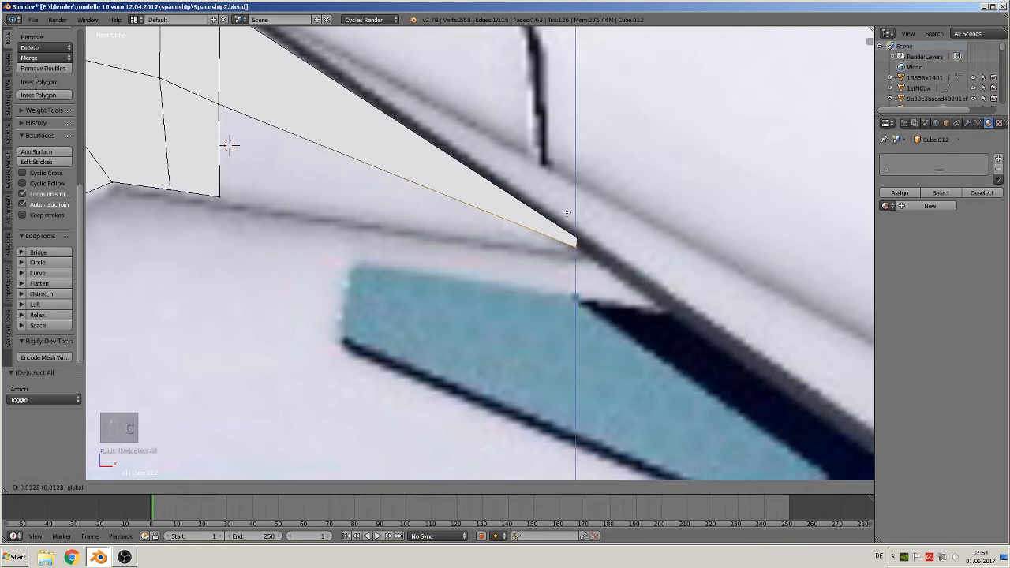
{"action": "left_click", "coordinate": [567, 210]}
{"action": "middle_click_drag", "start_coordinate": [566, 210], "coordinate": [679, 221], "text": "shift"}
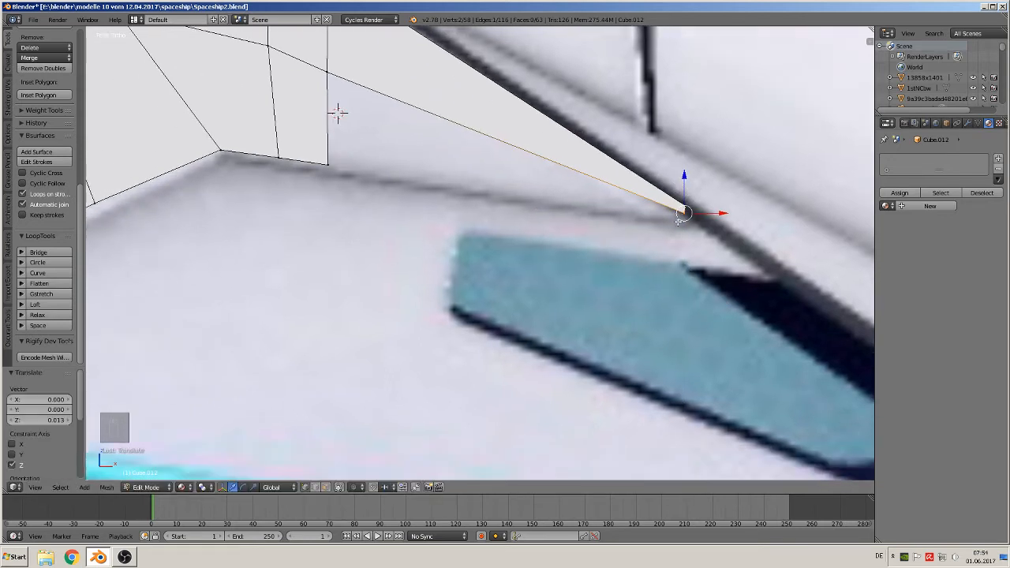
Extrude the lower-right corner vertices of the panel 0.052 in X and -0.009 in Z along the grey seam.
{"action": "key", "text": "a"}
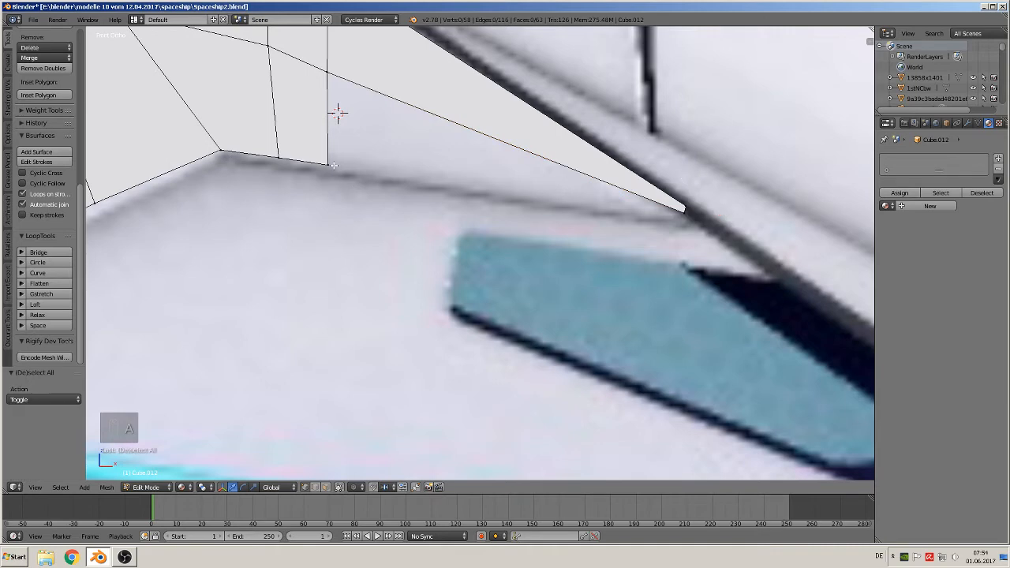
{"action": "key", "text": "c"}
{"action": "left_click", "coordinate": [326, 165]}
{"action": "key", "text": "e"}
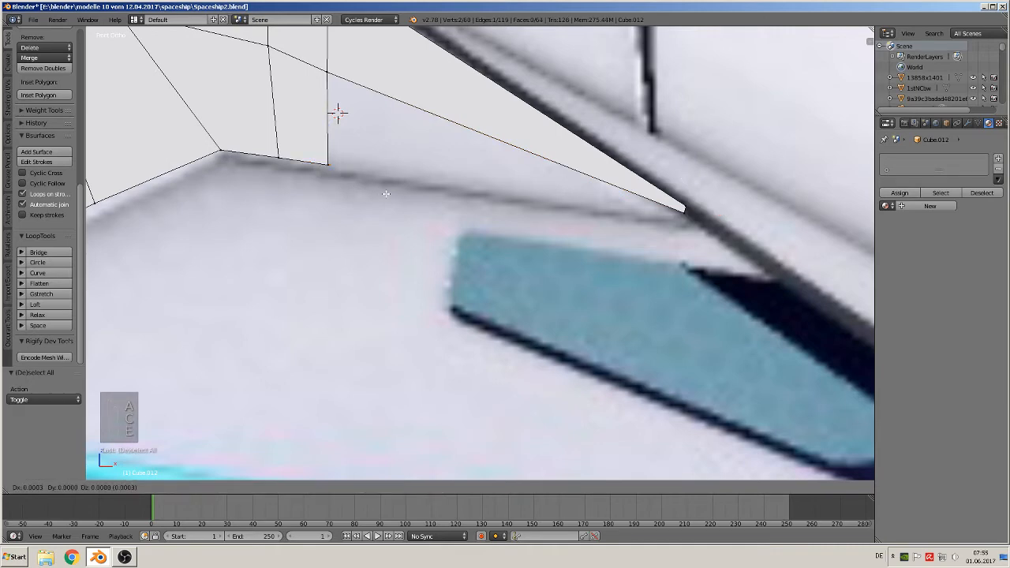
{"action": "left_click", "coordinate": [734, 255]}
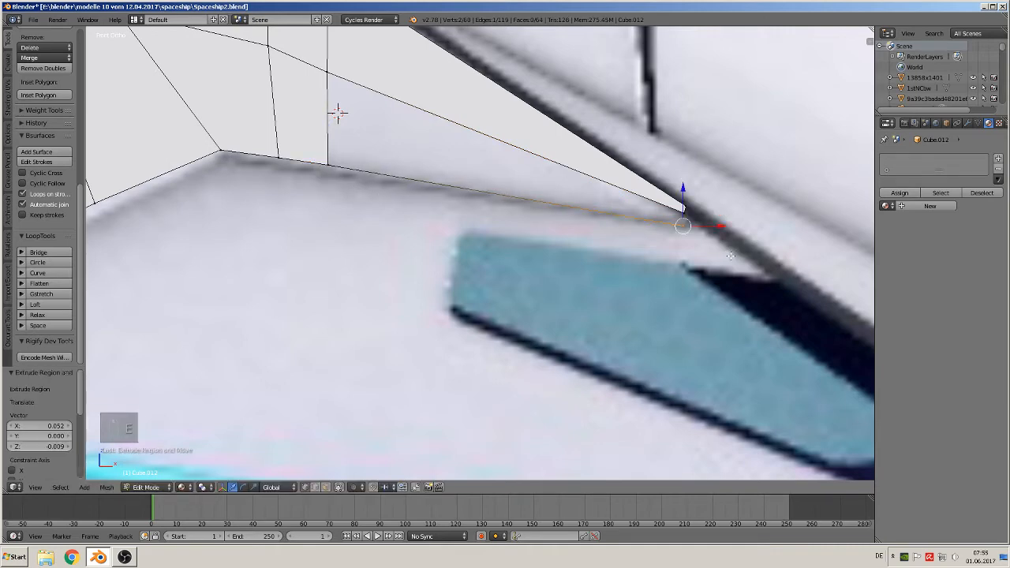
Fill the back side of the open triangular gap between the two extruded sections with a four-vertex face.
{"action": "middle_click_drag", "start_coordinate": [734, 254], "coordinate": [472, 212]}
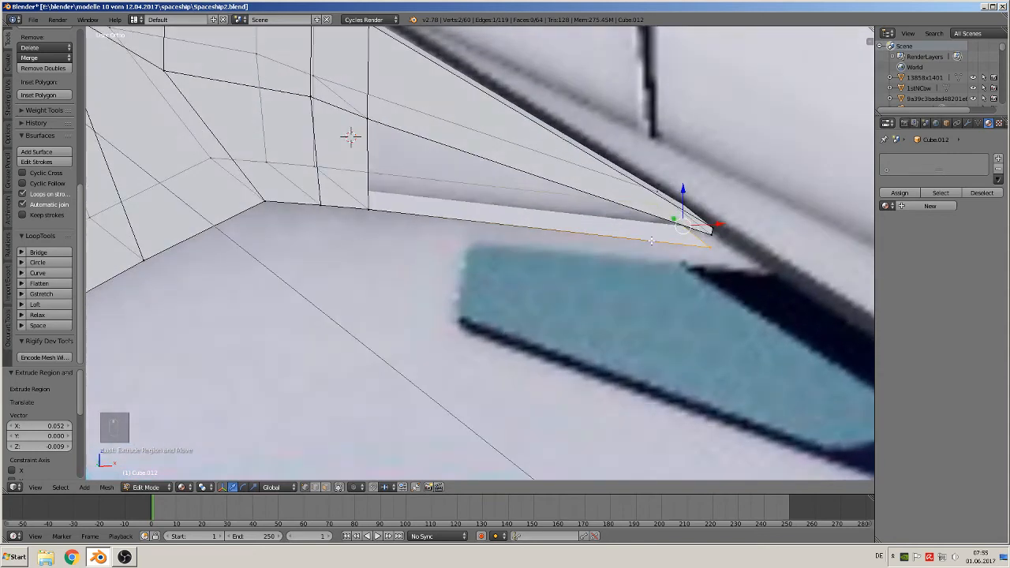
{"action": "right_click", "coordinate": [316, 75]}
{"action": "right_click", "coordinate": [309, 168], "text": "shift"}
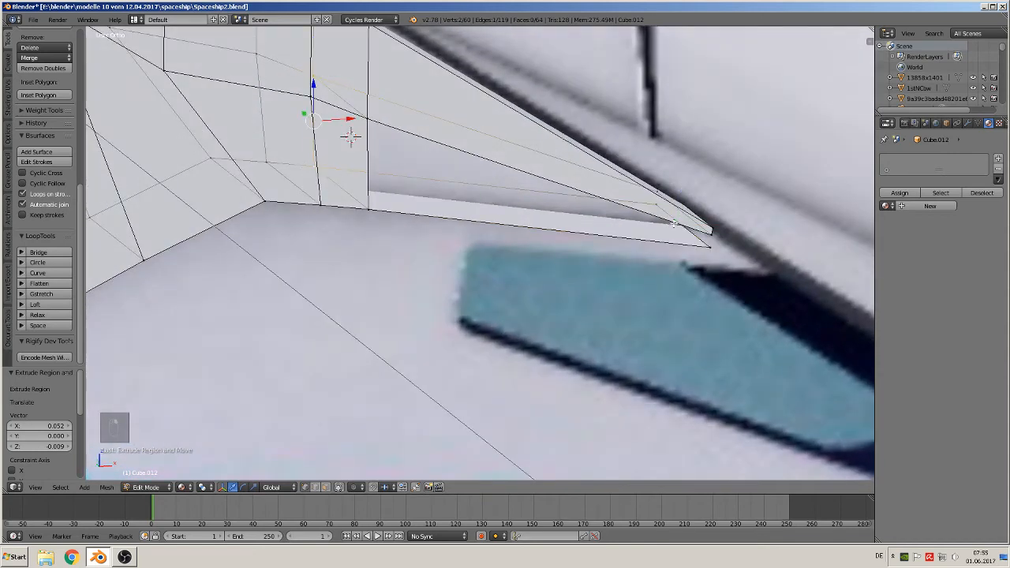
{"action": "right_click", "coordinate": [652, 197], "text": "shift"}
{"action": "right_click", "coordinate": [661, 181], "text": "shift"}
{"action": "mouse_move", "coordinate": [661, 181]}
{"action": "middle_mouse_down"}
{"action": "mouse_move", "coordinate": [680, 200]}
{"action": "mouse_move", "coordinate": [663, 200]}
{"action": "middle_mouse_up"}
{"action": "right_click", "coordinate": [646, 189], "text": "shift"}
{"action": "right_click", "coordinate": [635, 201], "text": "shift"}
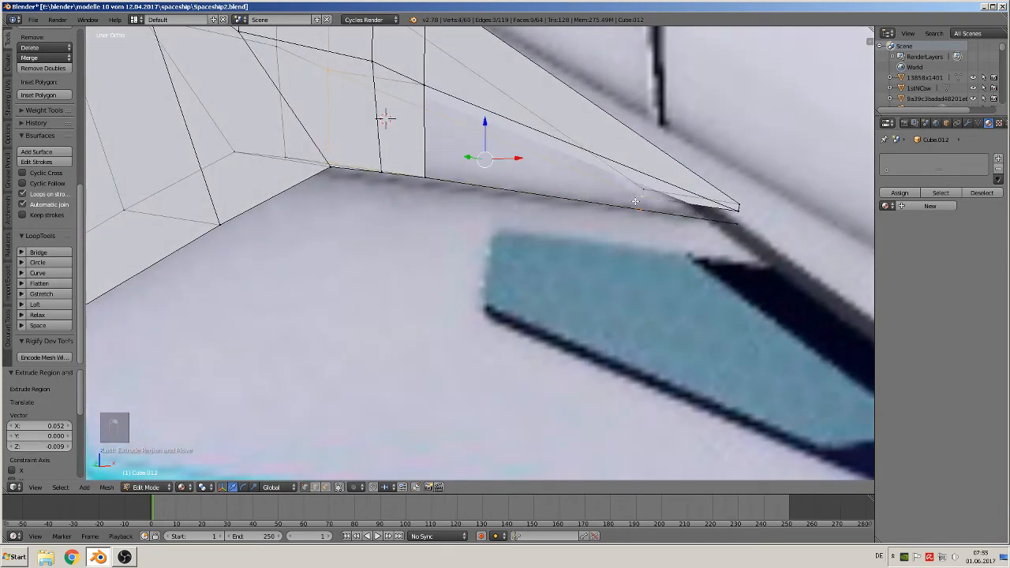
{"action": "key", "text": "f"}
Fill the front side of the triangular gap with a face between its four corner vertices.
{"action": "middle_click_drag", "start_coordinate": [620, 229], "coordinate": [605, 238]}
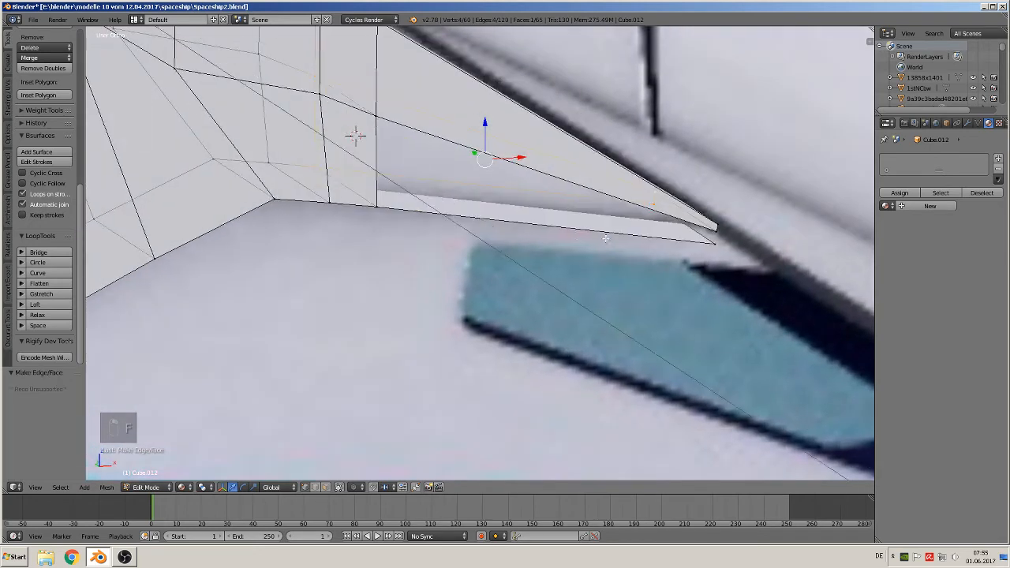
{"action": "right_click", "coordinate": [388, 111]}
{"action": "right_click", "coordinate": [380, 198], "text": "shift"}
{"action": "right_click", "coordinate": [730, 240], "text": "shift"}
{"action": "right_click", "coordinate": [713, 229], "text": "shift"}
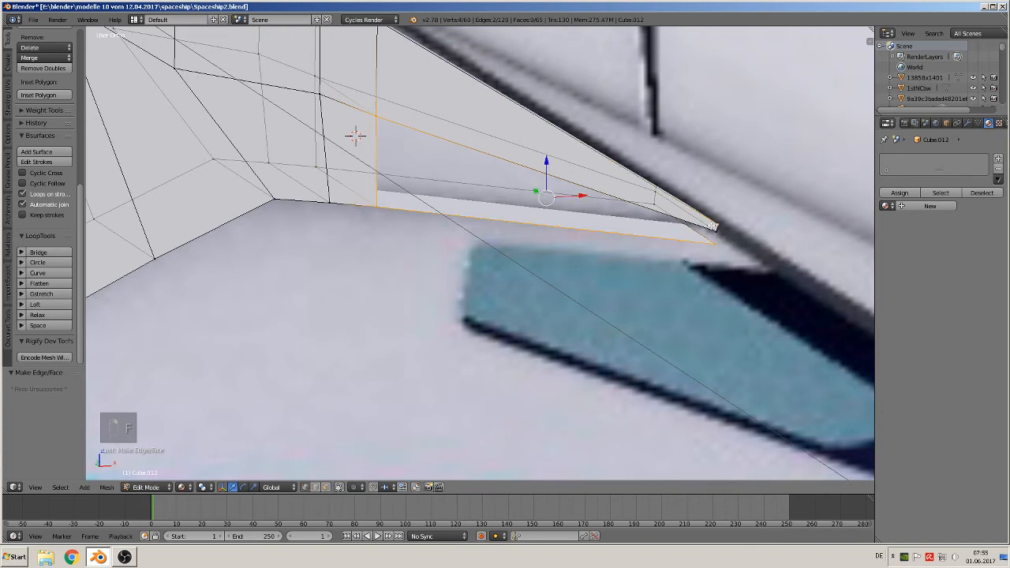
{"action": "right_click", "coordinate": [727, 225], "text": "shift"}
{"action": "right_click", "coordinate": [718, 232], "text": "shift"}
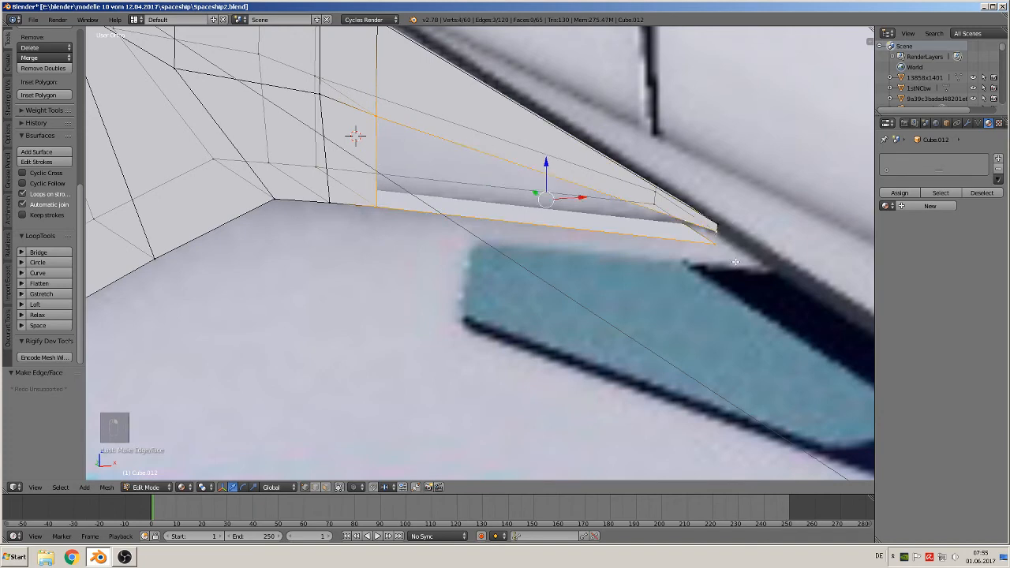
{"action": "key", "text": "f"}
Make a face from the four underside vertices of the new tip section and return to Object Mode.
{"action": "middle_click_drag", "start_coordinate": [724, 266], "coordinate": [434, 170]}
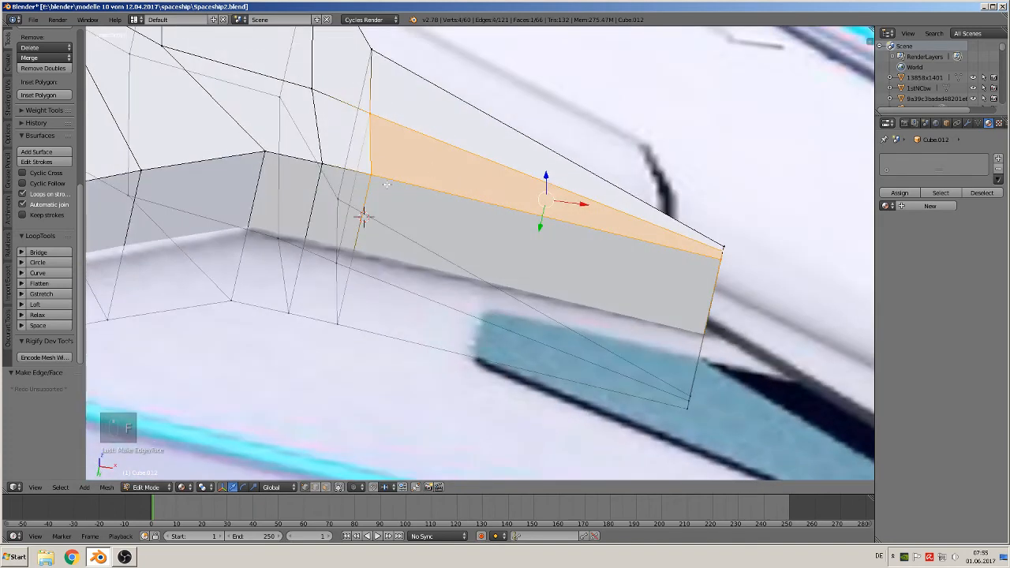
{"action": "right_click", "coordinate": [387, 184]}
{"action": "right_click", "coordinate": [337, 324], "text": "shift"}
{"action": "right_click", "coordinate": [691, 406], "text": "shift"}
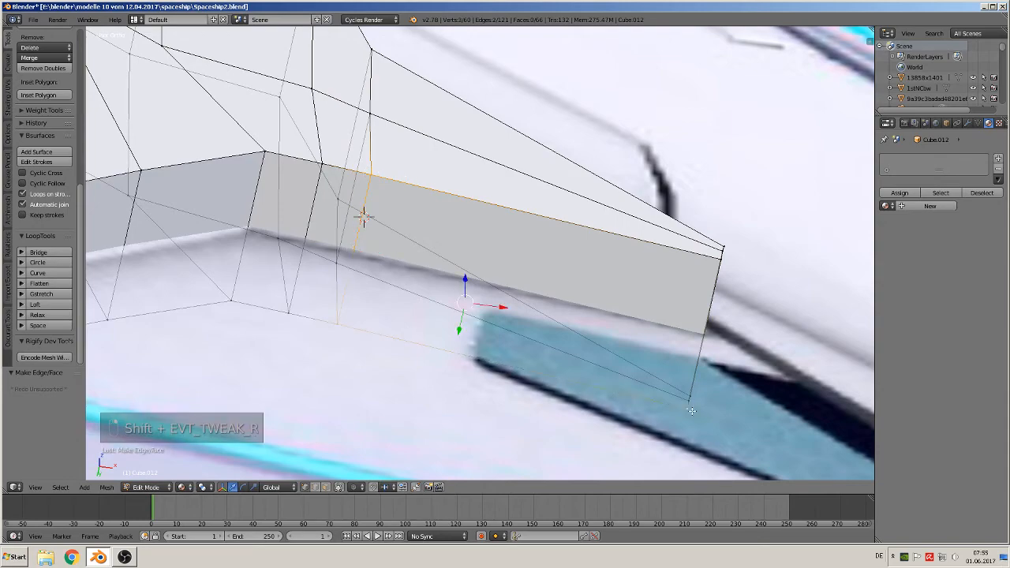
{"action": "right_click", "coordinate": [714, 265], "text": "shift"}
{"action": "middle_click_drag", "start_coordinate": [714, 268], "coordinate": [620, 343]}
{"action": "key", "text": "f"}
{"action": "key", "text": "Tab"}
In front view, move the finished side panel -0.824 in Z, below the reference image beside the other hull panels.
{"action": "scroll", "coordinate": [569, 337], "scroll_direction": "down", "scroll_amount": 1}
{"action": "scroll", "coordinate": [575, 293], "scroll_direction": "down", "scroll_amount": 2}
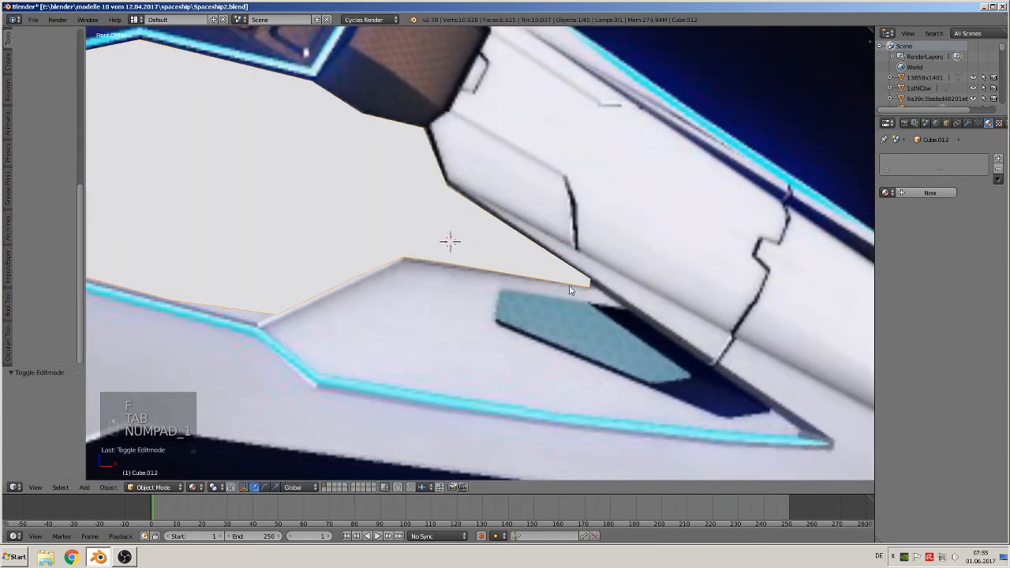
{"action": "key", "text": "KP_1"}
{"action": "scroll", "coordinate": [450, 306], "scroll_direction": "down", "scroll_amount": 4}
{"action": "scroll", "coordinate": [340, 268], "scroll_direction": "down", "scroll_amount": 2}
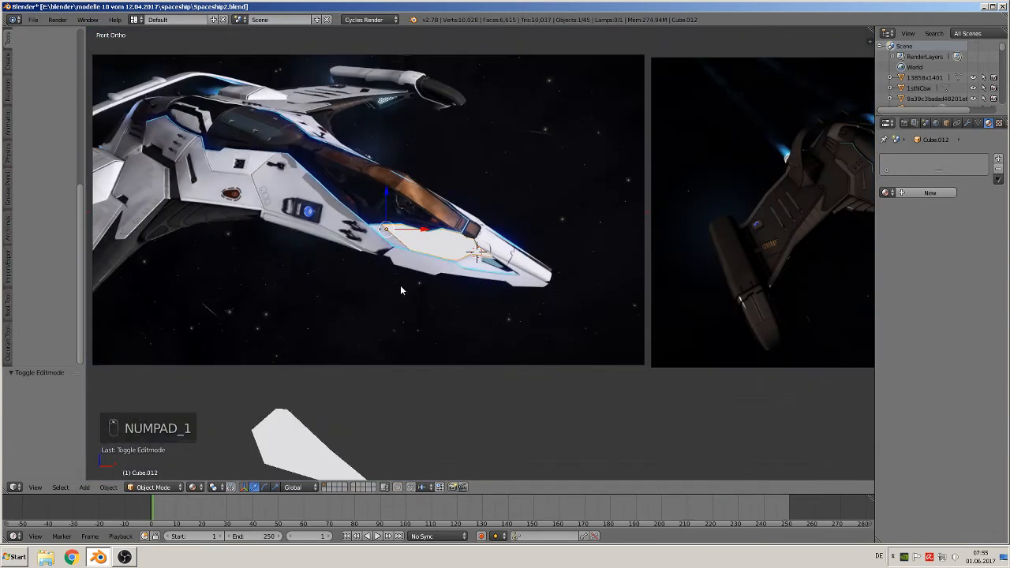
{"action": "middle_click_drag", "start_coordinate": [400, 285], "coordinate": [454, 197], "text": "shift"}
{"action": "left_click", "coordinate": [417, 117]}
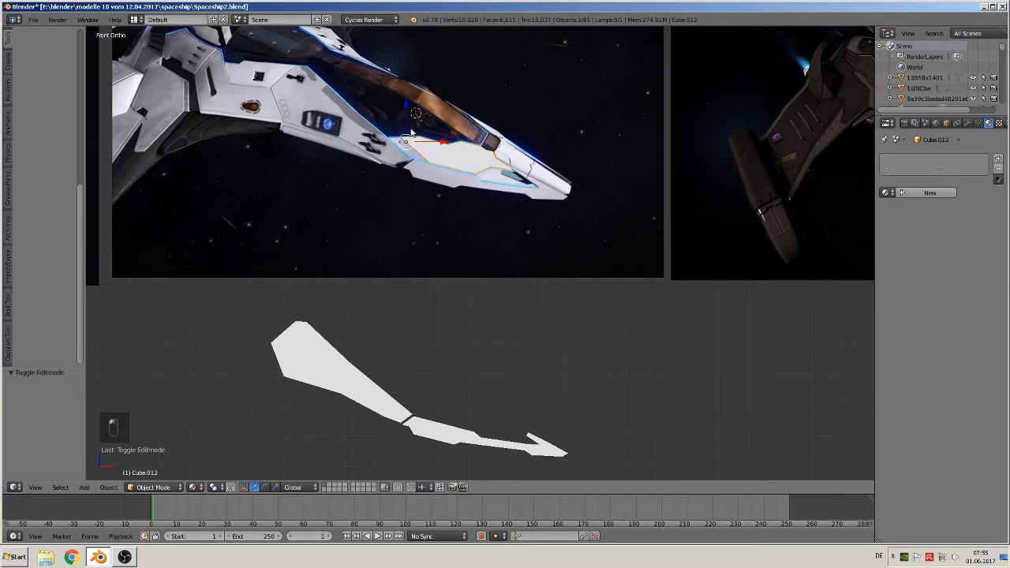
{"action": "key", "text": "g"}
{"action": "key", "text": "z"}
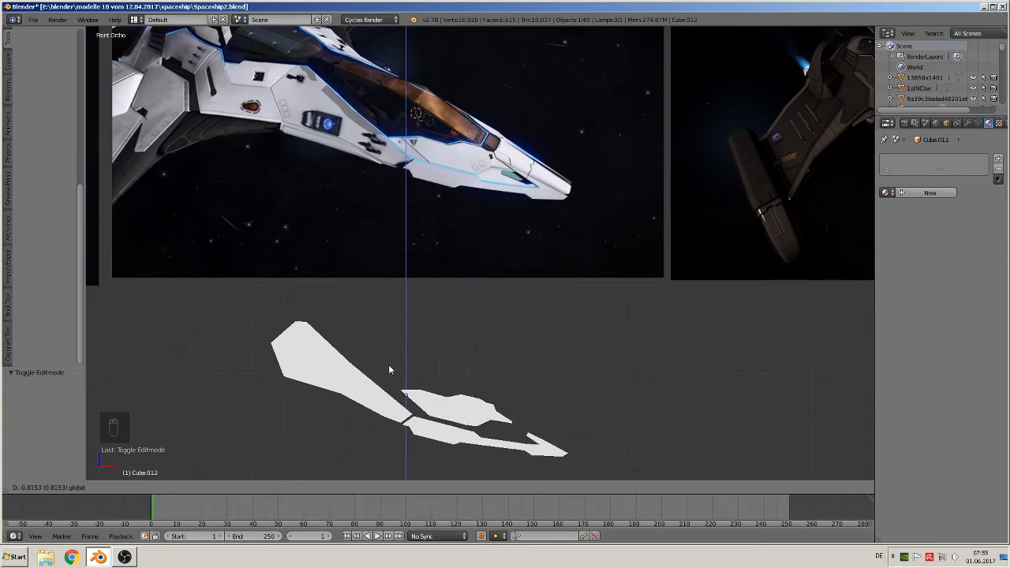
{"action": "left_click", "coordinate": [388, 366]}
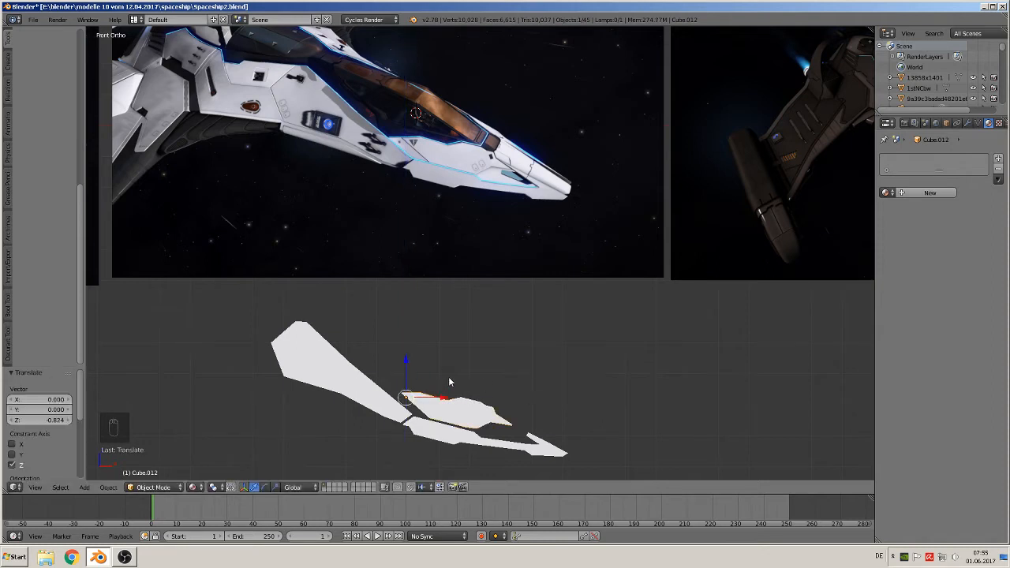
Save the project as a new file named Spaceship3.blend in the spaceship folder.
{"action": "left_click", "coordinate": [33, 19]}
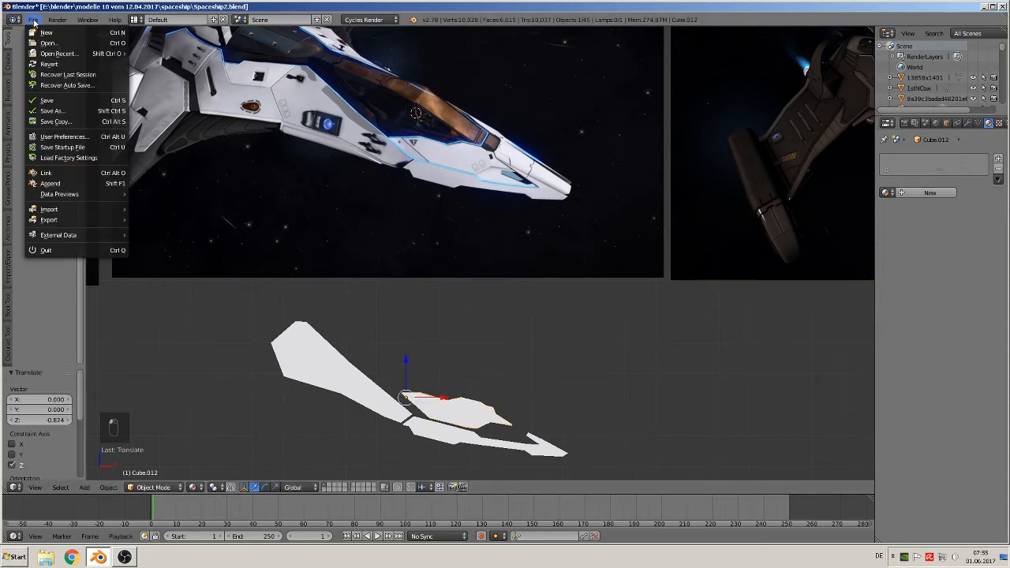
{"action": "left_click", "coordinate": [67, 111]}
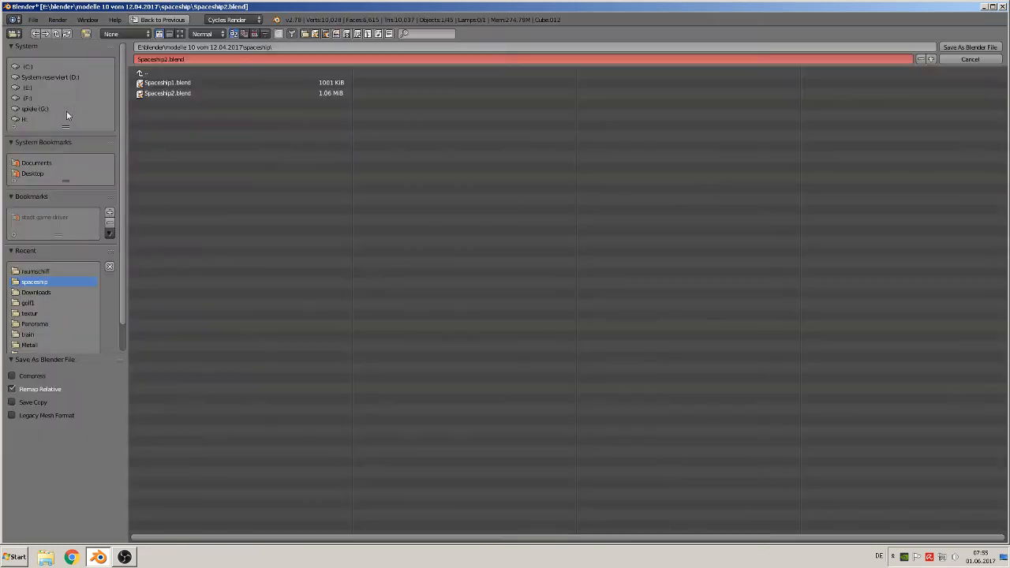
{"action": "left_click", "coordinate": [167, 60]}
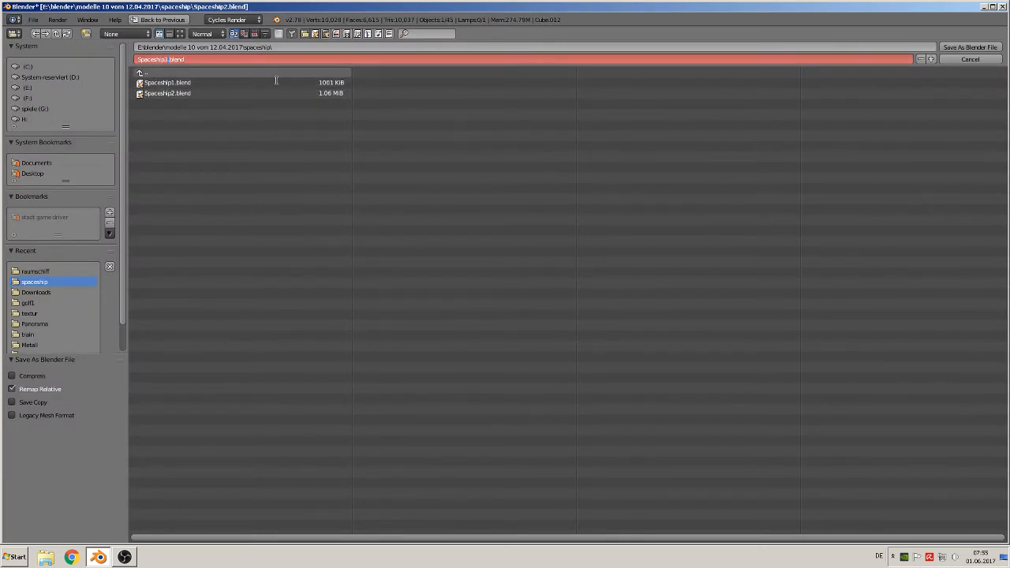
{"action": "left_click", "coordinate": [970, 48]}
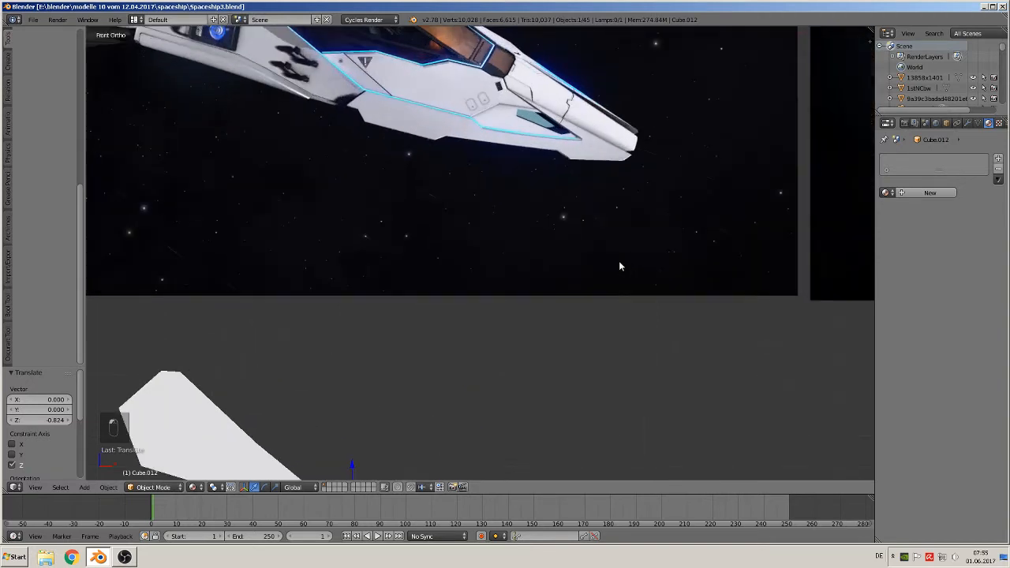
Place the 3D cursor on the small hull section below the warning triangle and add a mesh cube there.
{"action": "scroll", "coordinate": [542, 181], "scroll_direction": "down", "scroll_amount": 2}
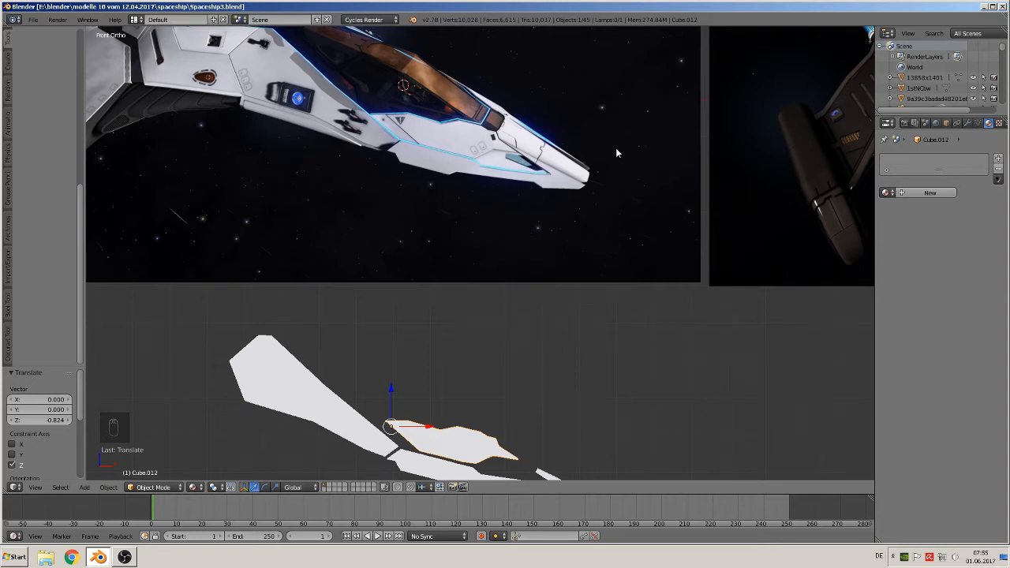
{"action": "scroll", "coordinate": [417, 155], "scroll_direction": "up", "scroll_amount": 3}
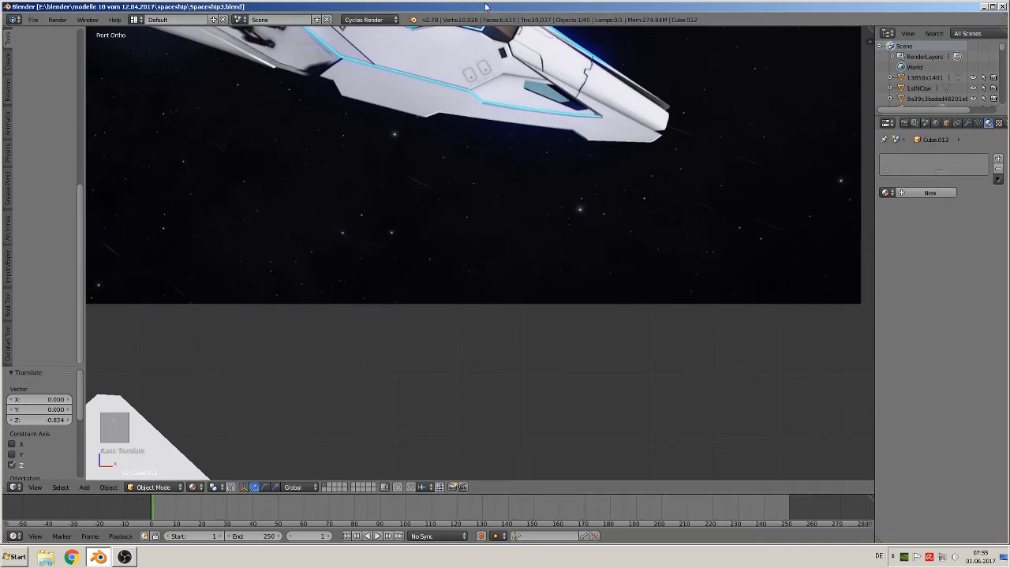
{"action": "scroll", "coordinate": [431, 73], "scroll_direction": "up", "scroll_amount": 4}
{"action": "middle_click_drag", "start_coordinate": [684, 219], "coordinate": [422, 272], "text": "shift"}
{"action": "scroll", "coordinate": [436, 259], "scroll_direction": "up", "scroll_amount": 2}
{"action": "left_click", "coordinate": [383, 195]}
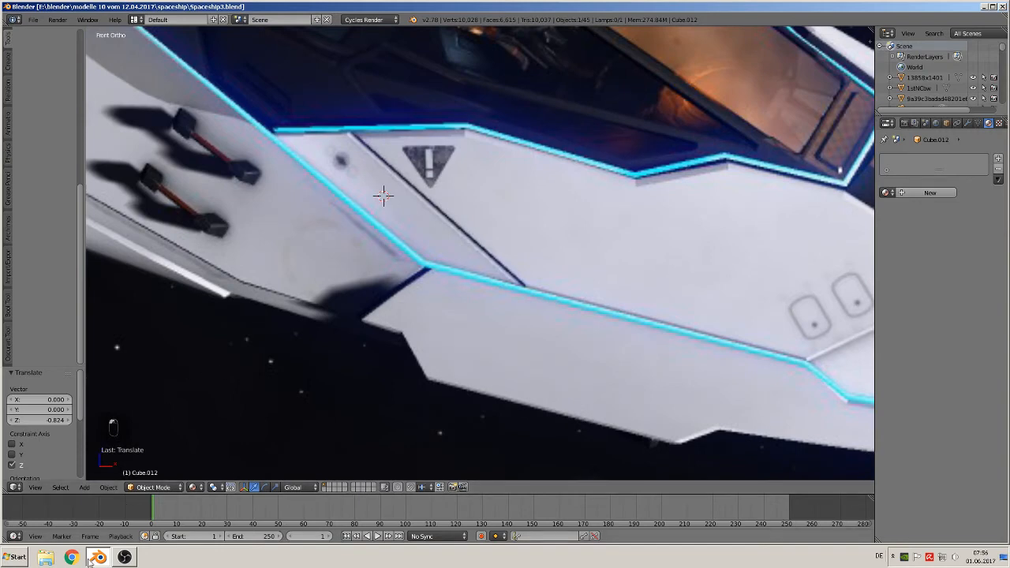
{"action": "left_click", "coordinate": [84, 487]}
{"action": "left_click", "coordinate": [91, 488]}
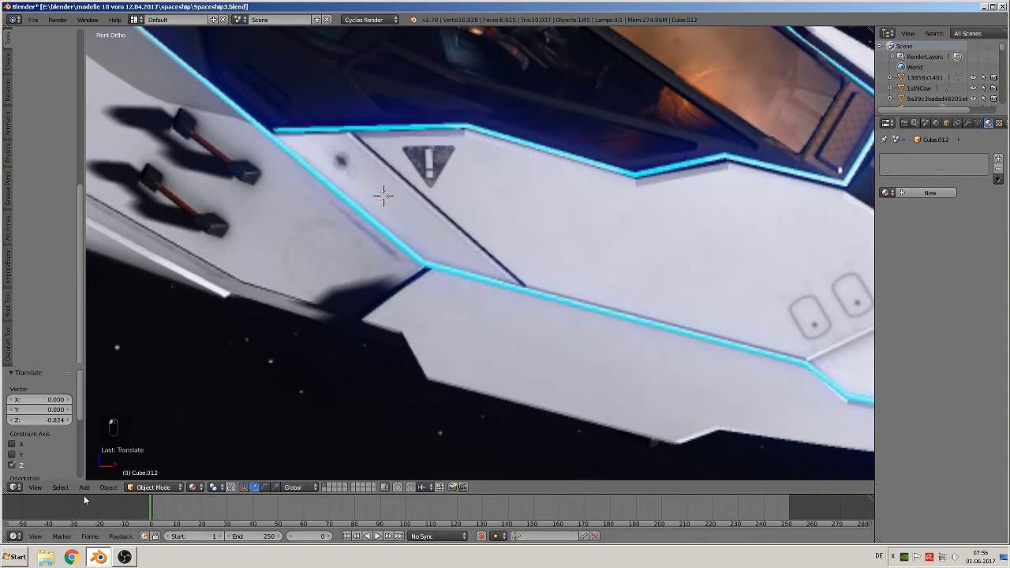
{"action": "left_click", "coordinate": [83, 486]}
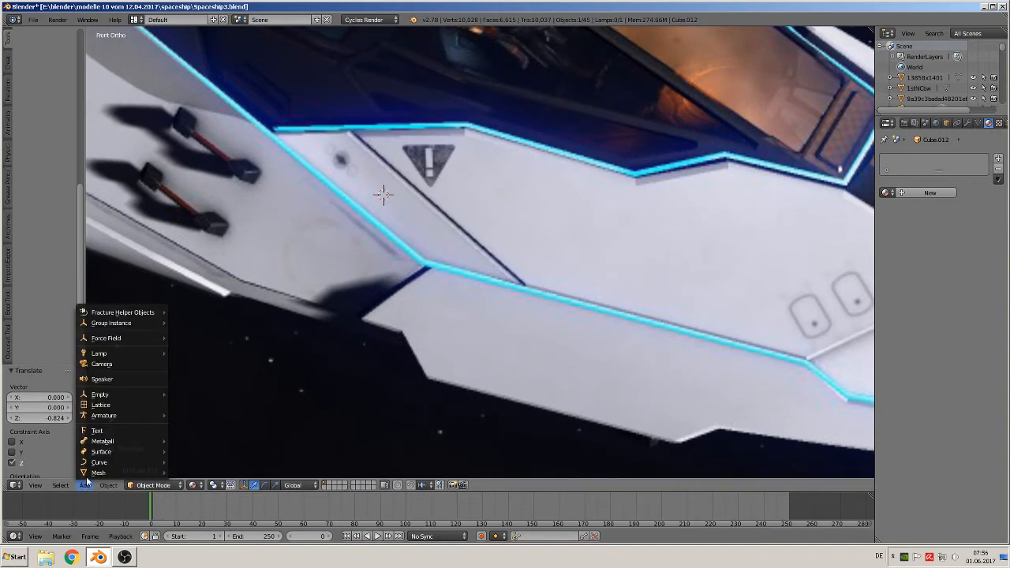
{"action": "mouse_move", "coordinate": [126, 472]}
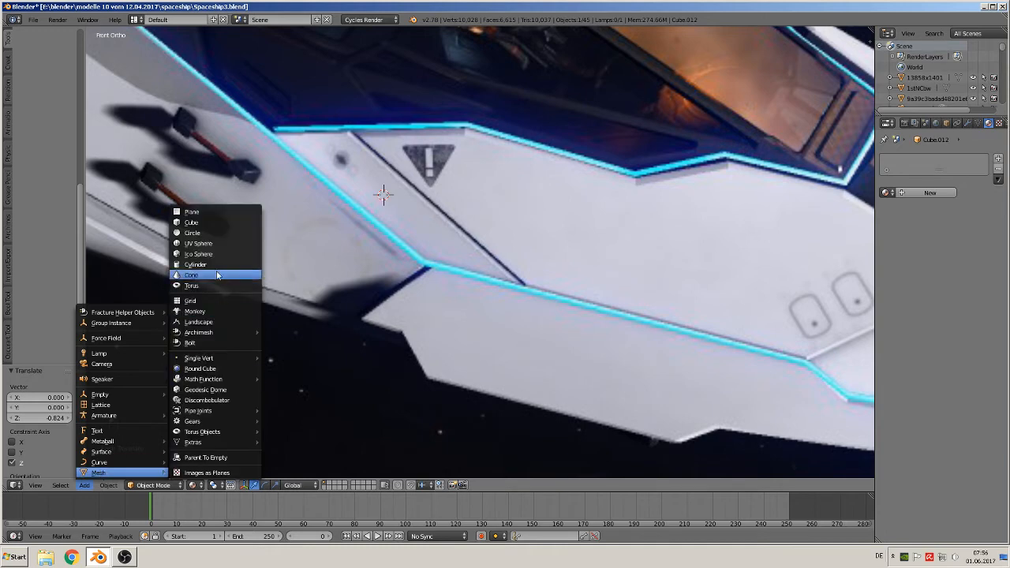
{"action": "left_click", "coordinate": [227, 222]}
Scale the cube by 0.035 and again by 0.375, and move it -0.035 in X and 0.018 in Z.
{"action": "key", "text": "s"}
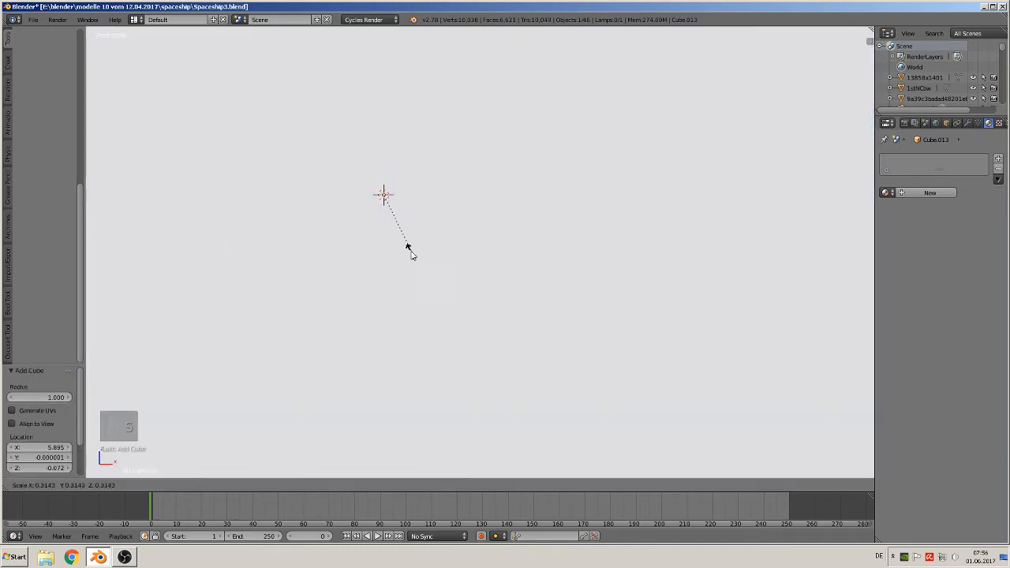
{"action": "left_click", "coordinate": [385, 197]}
{"action": "key", "text": "s"}
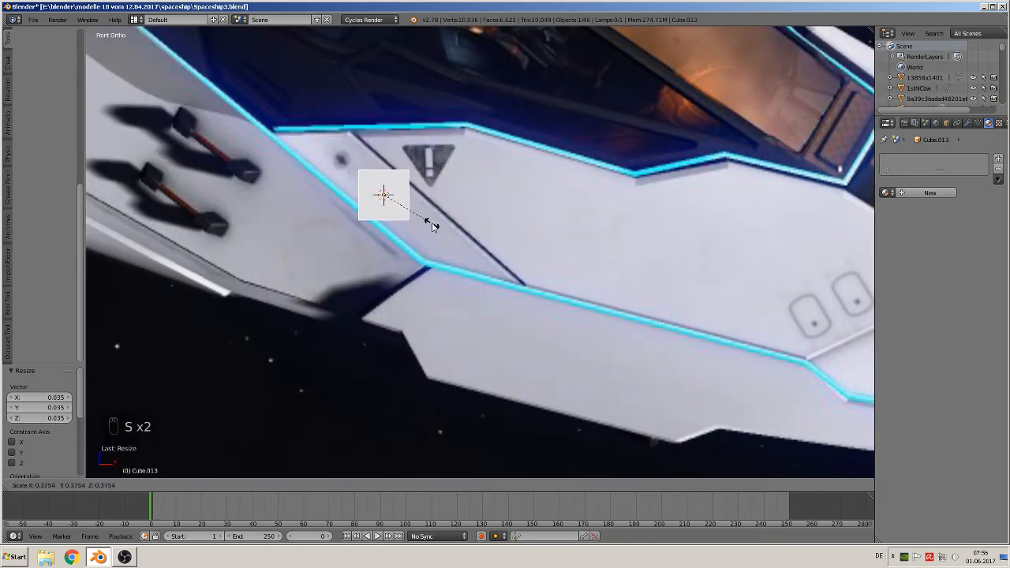
{"action": "left_click", "coordinate": [431, 228]}
{"action": "key", "text": "g"}
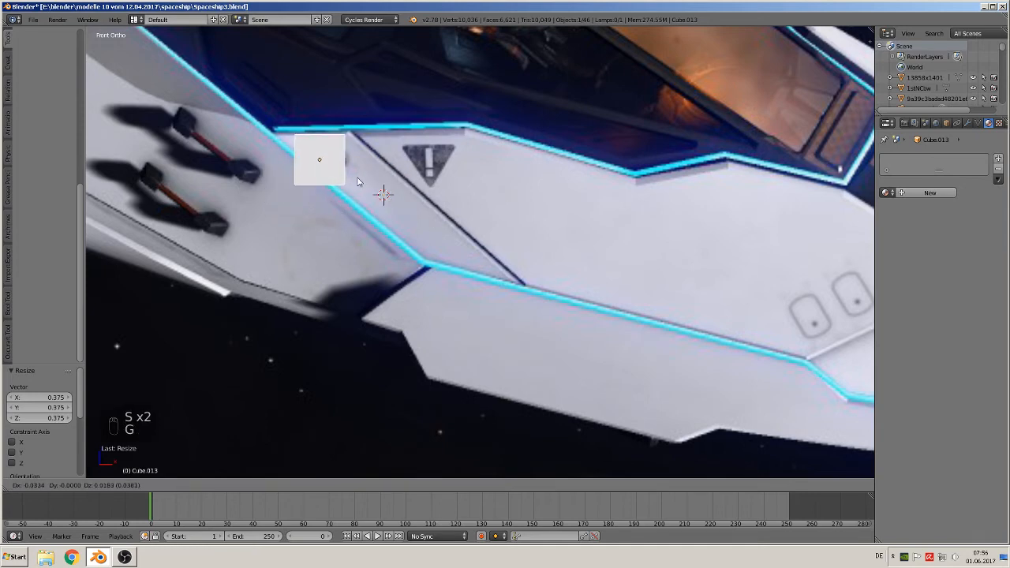
{"action": "left_click", "coordinate": [358, 182]}
Scale the cube by 1.502 and align its top edge with the cyan line, between the outline's corner and the diagonal black seam.
{"action": "key", "text": "s"}
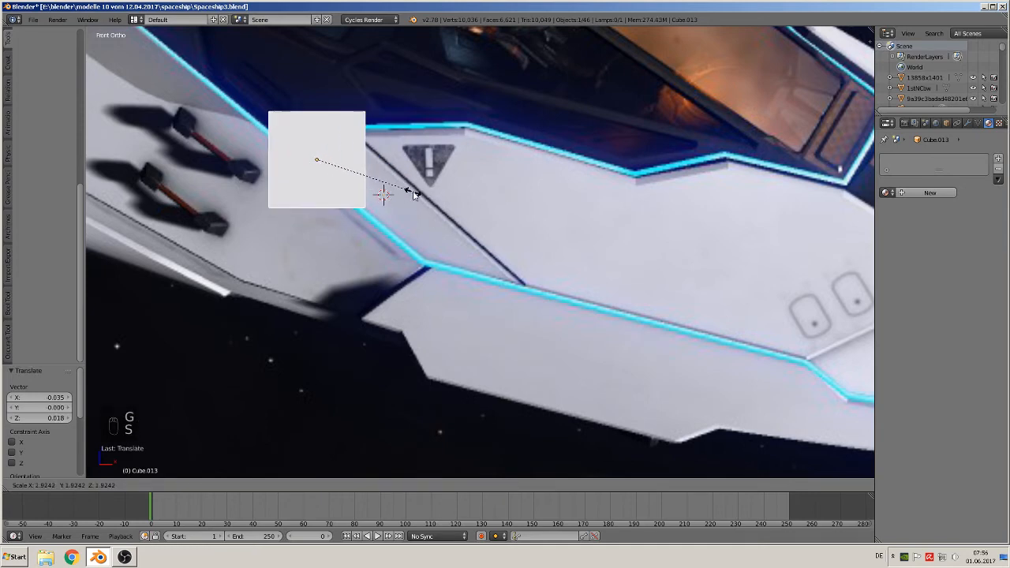
{"action": "left_click", "coordinate": [395, 184]}
{"action": "key", "text": "g"}
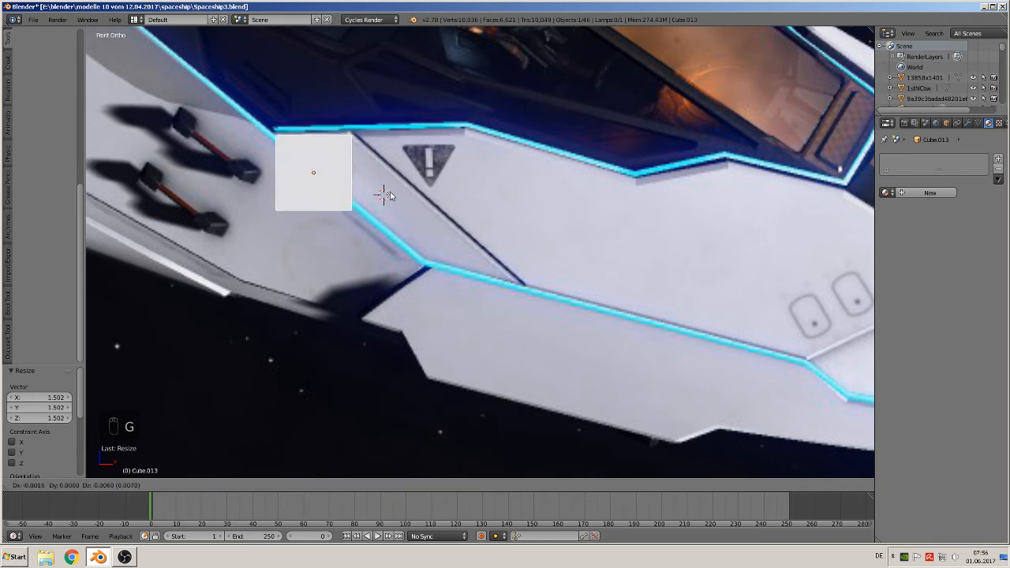
{"action": "left_click", "coordinate": [394, 193]}
In the cube's mesh, select the upper right corner vertices and move them slightly inward to the start of the diagonal black seam.
{"action": "key", "text": "Tab"}
{"action": "key", "text": "a"}
{"action": "key", "text": "a"}
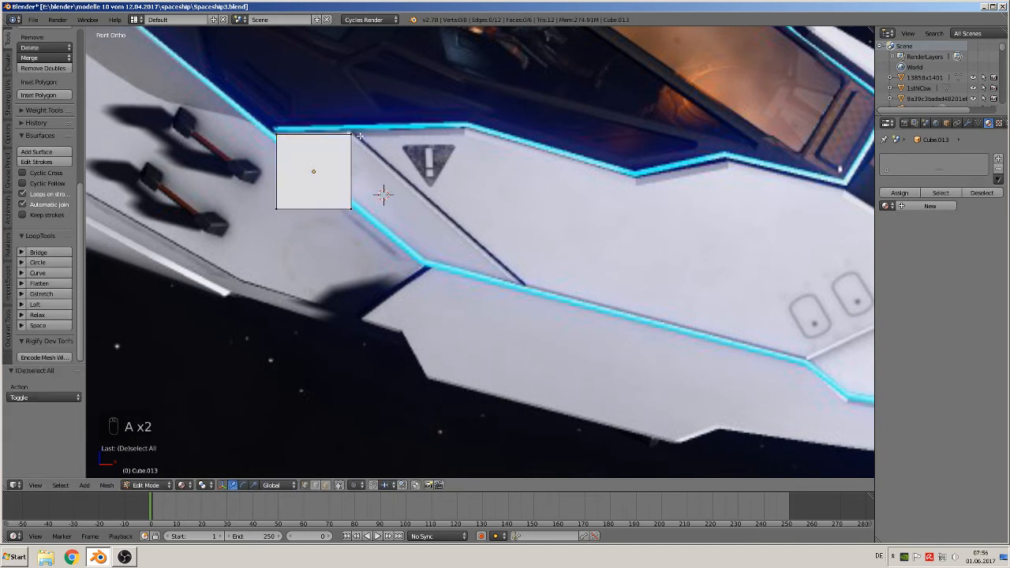
{"action": "key", "text": "c"}
{"action": "left_click", "coordinate": [350, 134]}
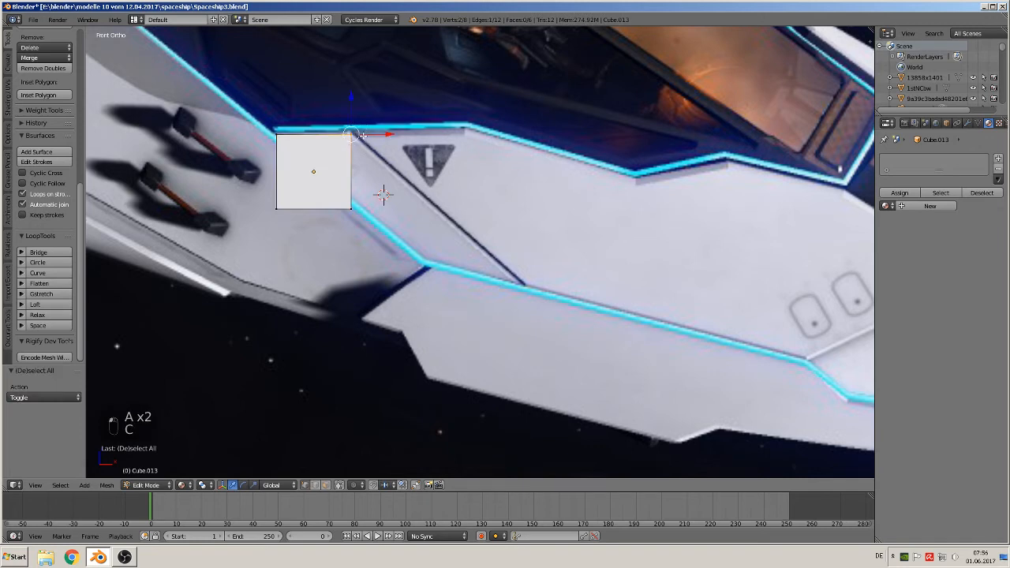
{"action": "key", "text": "g"}
{"action": "left_click", "coordinate": [397, 168]}
{"action": "key", "text": "a"}
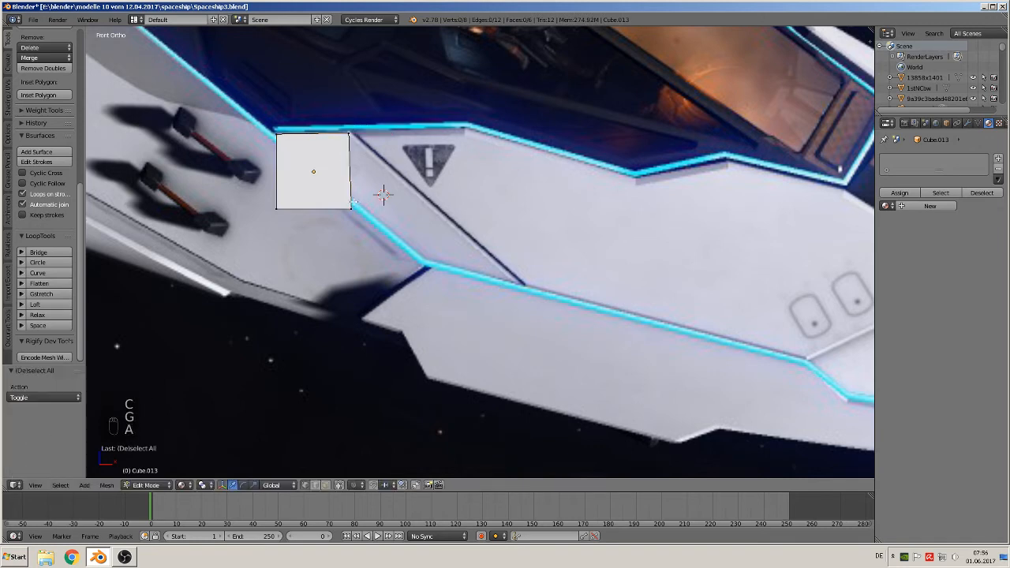
Move the cube's bottom vertices about 0.079 in X and -0.027 in Z so the sides follow the cyan line and black seam.
{"action": "key", "text": "c"}
{"action": "left_click", "coordinate": [313, 209]}
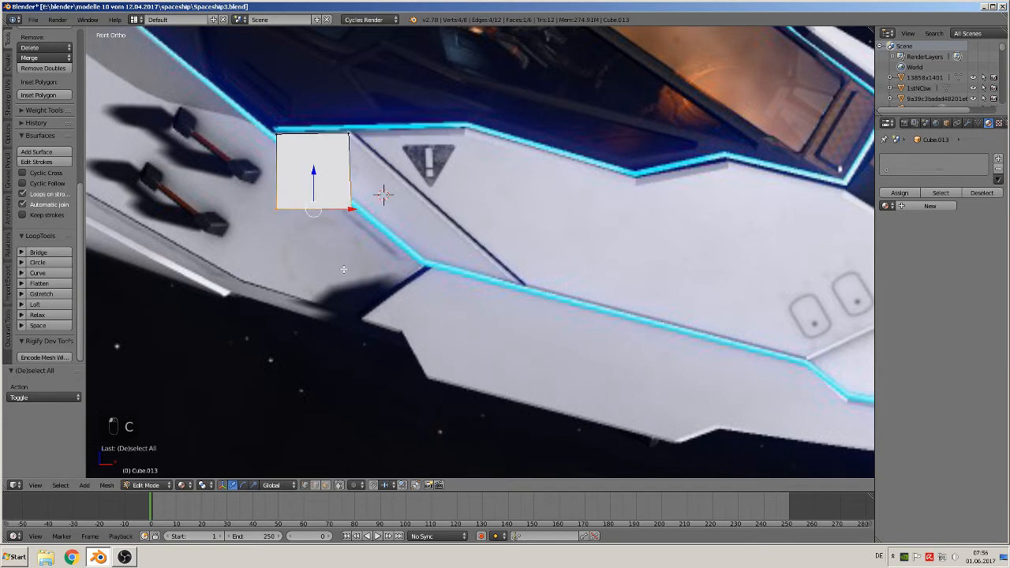
{"action": "key", "text": "g"}
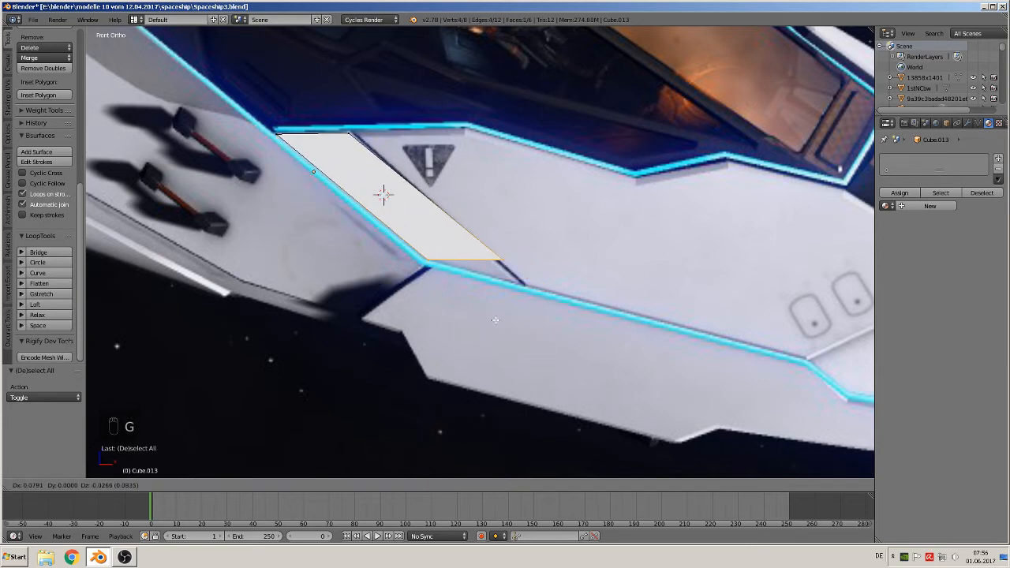
{"action": "left_click", "coordinate": [496, 320]}
{"action": "key", "text": "a"}
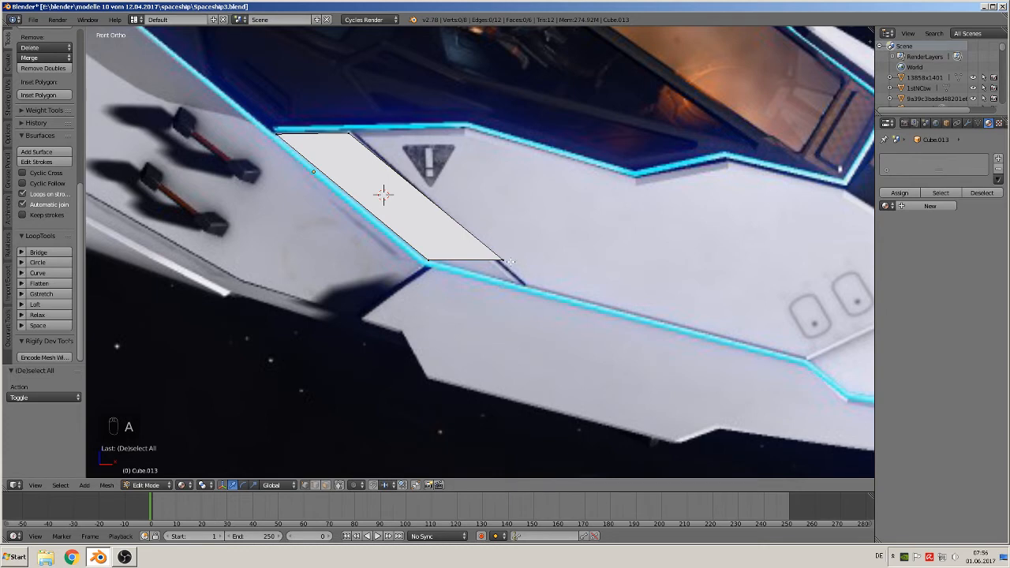
Move the lower right corner vertices 0.010 in X and -0.013 in Z, to where the black seam meets the cyan line.
{"action": "key", "text": "c"}
{"action": "left_click", "coordinate": [500, 255]}
{"action": "key", "text": "g"}
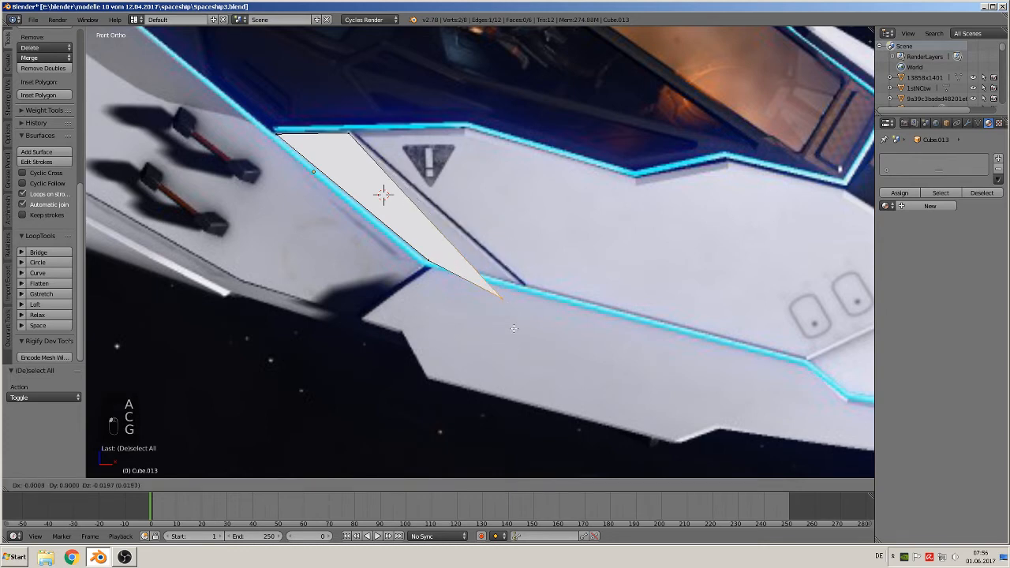
{"action": "left_click", "coordinate": [532, 316]}
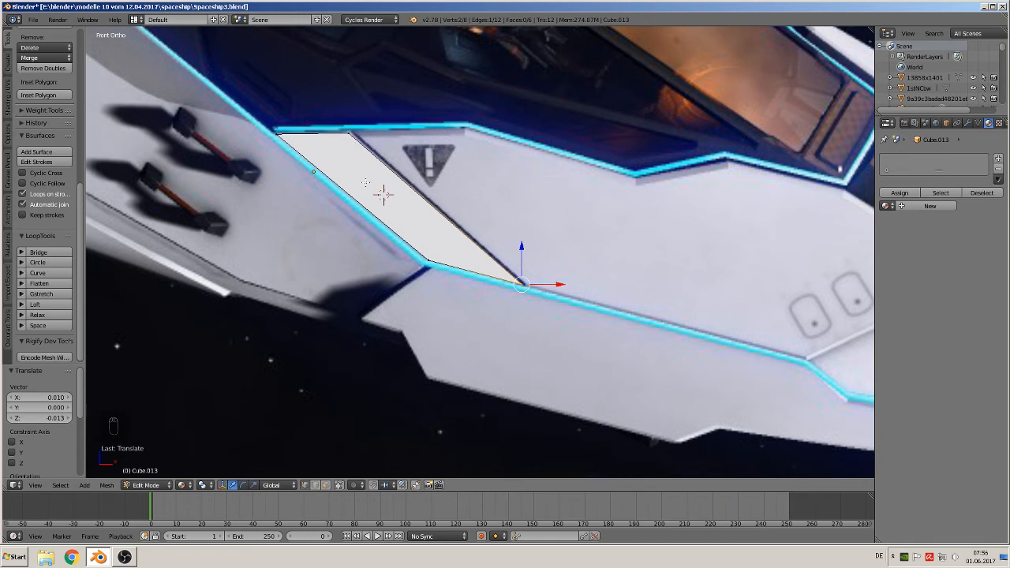
Add five evenly spaced loop cuts across the slanted panel and two along its length, and return to Object Mode.
{"action": "key", "text": "ctrl+r"}
{"action": "scroll", "coordinate": [365, 182], "scroll_direction": "up", "scroll_amount": 4}
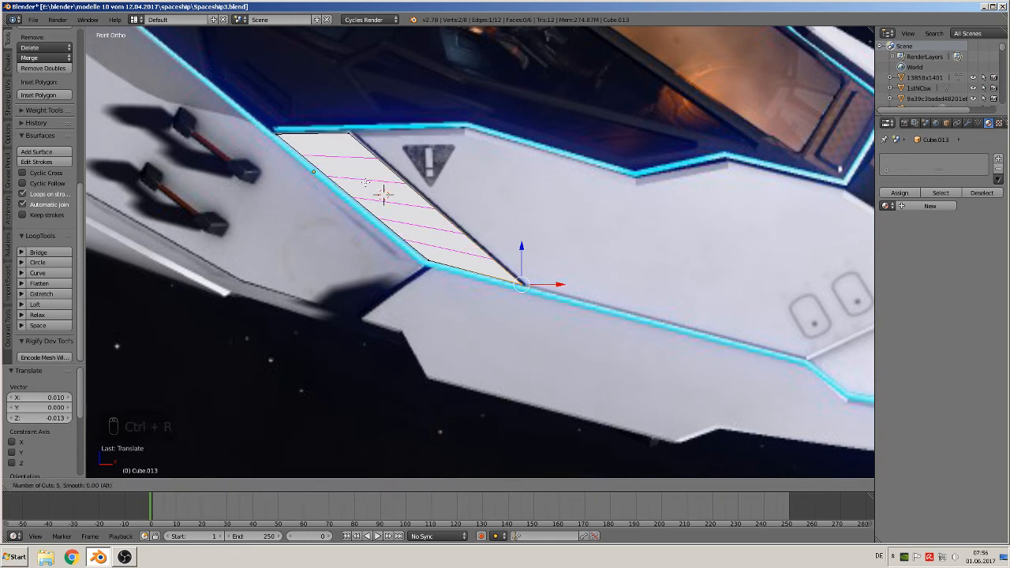
{"action": "left_click", "coordinate": [367, 183]}
{"action": "left_click", "coordinate": [383, 194]}
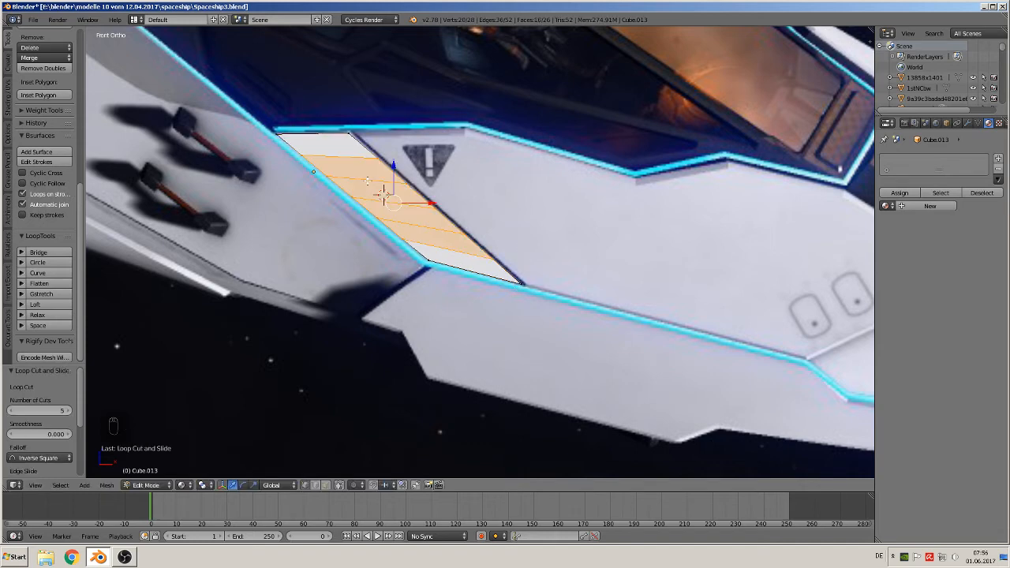
{"action": "key", "text": "ctrl+r"}
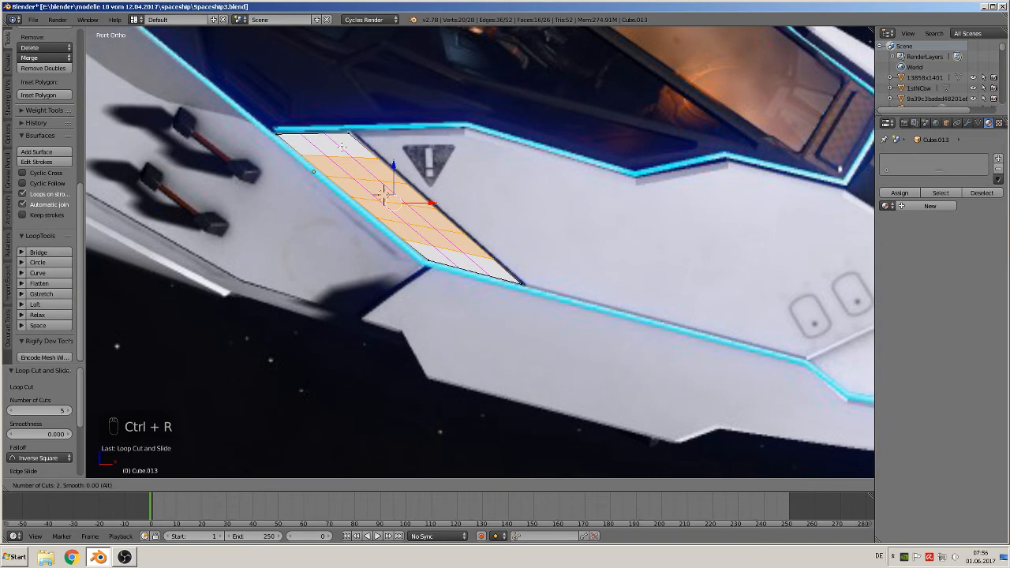
{"action": "left_click", "coordinate": [342, 146]}
{"action": "left_click", "coordinate": [342, 147]}
{"action": "key", "text": "Tab"}
Move the panel -0.822 in Z down to the separate hull panels and nudge it in X to leave a narrow gap beside its neighbour.
{"action": "scroll", "coordinate": [376, 195], "scroll_direction": "down", "scroll_amount": 8}
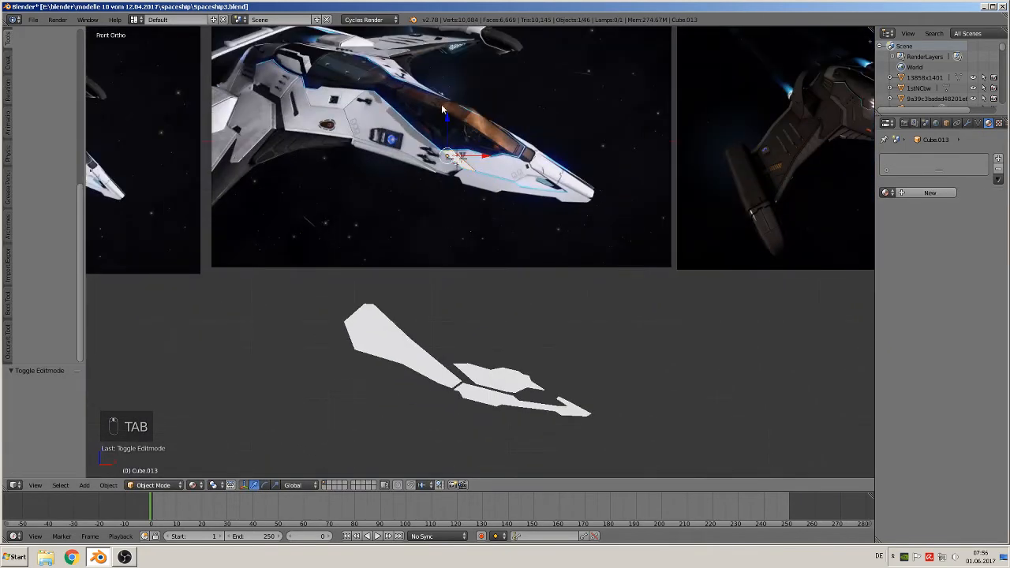
{"action": "left_click_drag", "start_coordinate": [441, 104], "coordinate": [443, 332]}
{"action": "scroll", "coordinate": [494, 353], "scroll_direction": "up", "scroll_amount": 6}
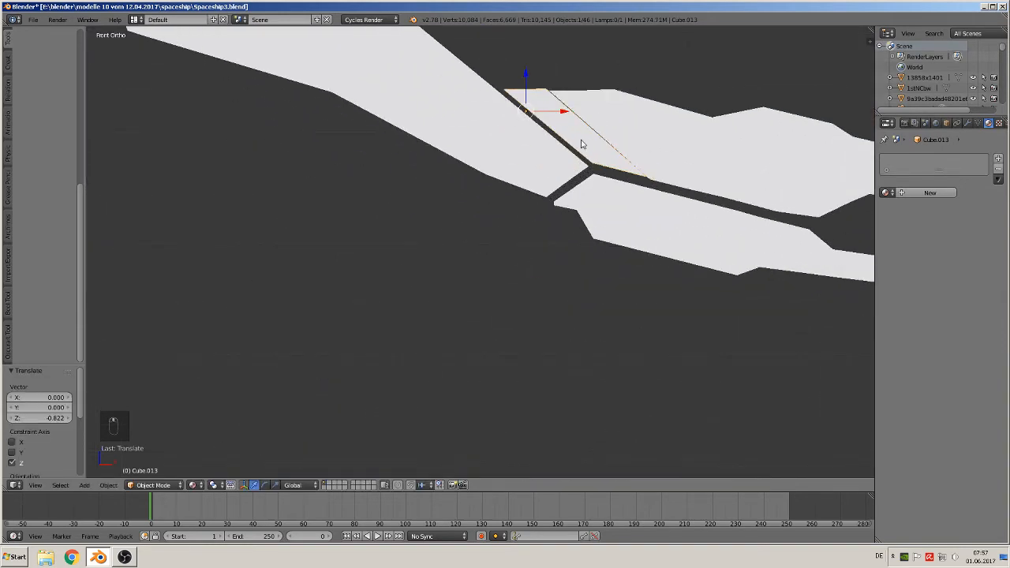
{"action": "scroll", "coordinate": [582, 140], "scroll_direction": "up", "scroll_amount": 1}
{"action": "left_click_drag", "start_coordinate": [446, 148], "coordinate": [444, 148]}
{"action": "scroll", "coordinate": [536, 181], "scroll_direction": "up", "scroll_amount": 1}
Edit the larger panel beside the new one and add two loop cuts along its upper strip.
{"action": "right_click", "coordinate": [608, 203]}
{"action": "key", "text": "Tab"}
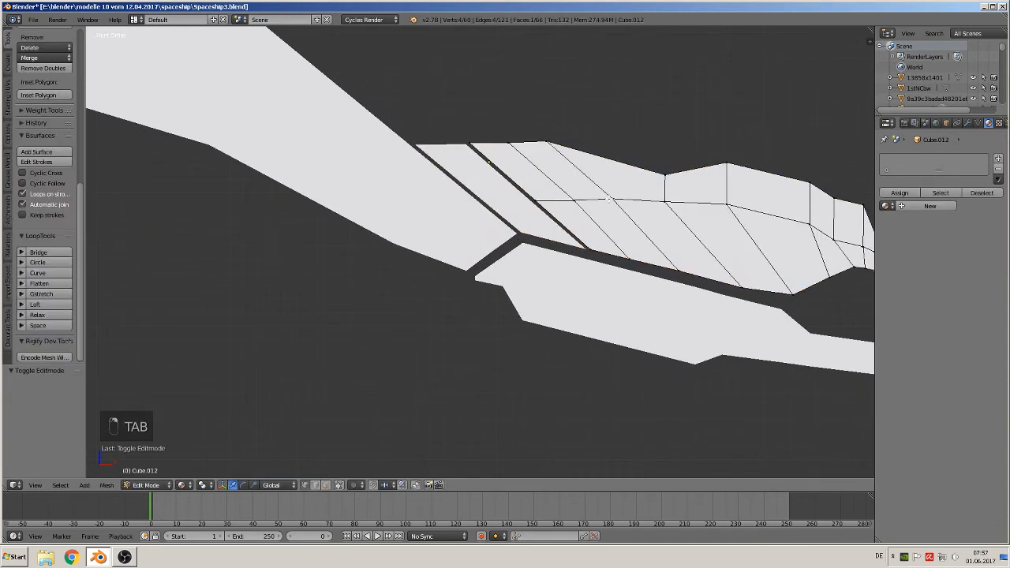
{"action": "scroll", "coordinate": [611, 203], "scroll_direction": "down", "scroll_amount": 2}
{"action": "middle_click_drag", "start_coordinate": [670, 241], "coordinate": [490, 244], "text": "shift"}
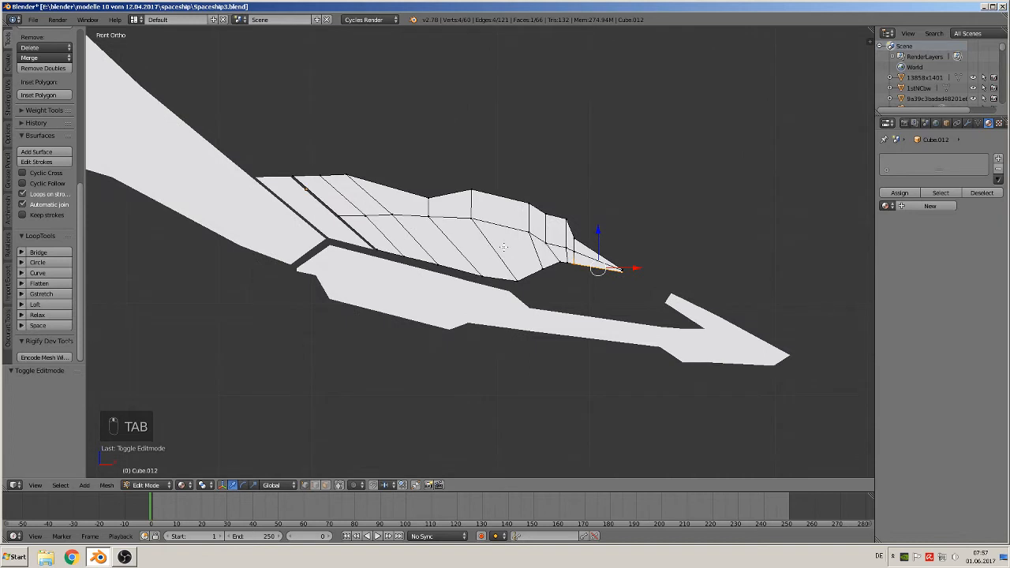
{"action": "scroll", "coordinate": [502, 243], "scroll_direction": "up", "scroll_amount": 1}
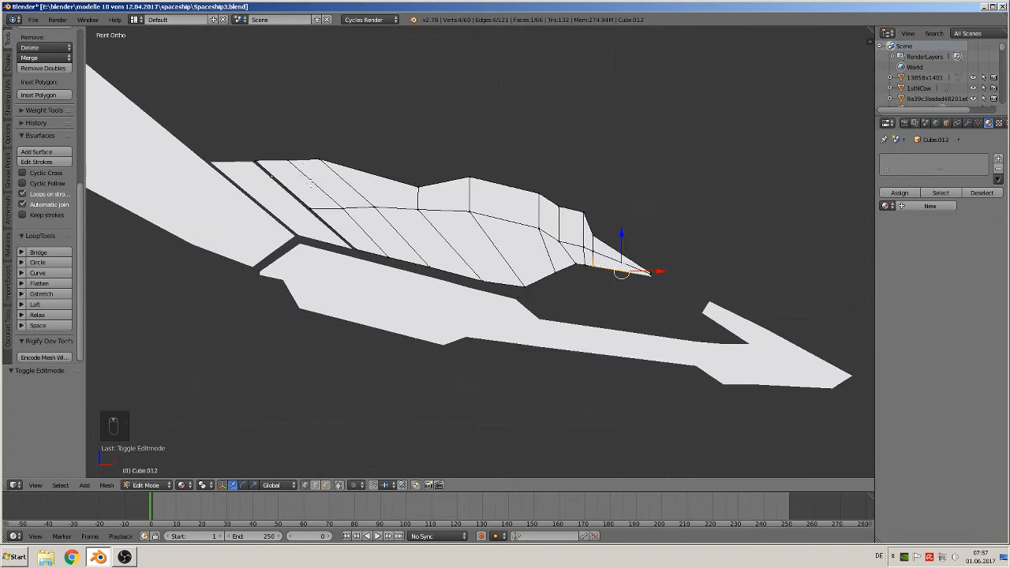
{"action": "key", "text": "ctrl+r"}
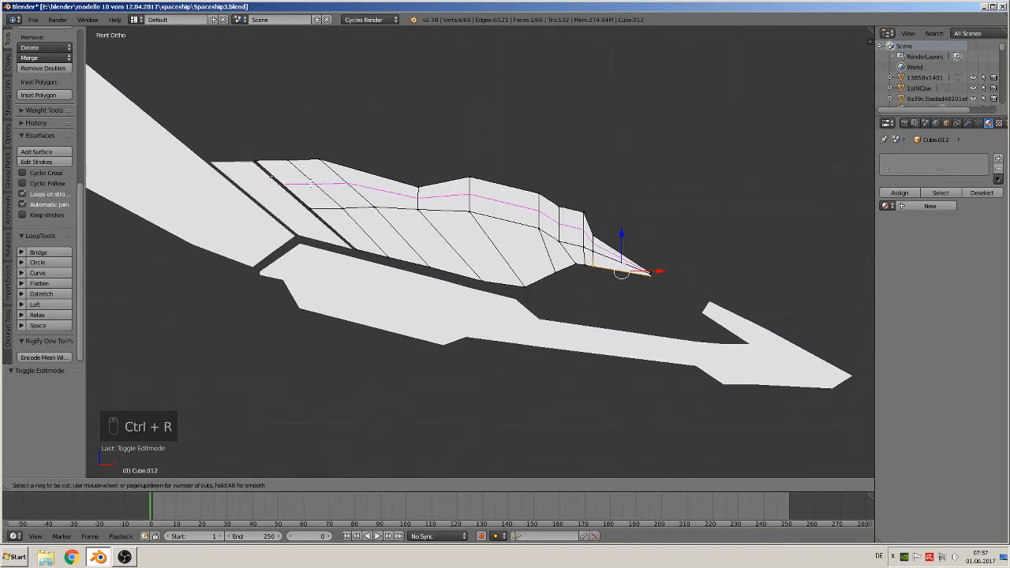
{"action": "scroll", "coordinate": [312, 183], "scroll_direction": "up", "scroll_amount": 1}
{"action": "left_click", "coordinate": [311, 183]}
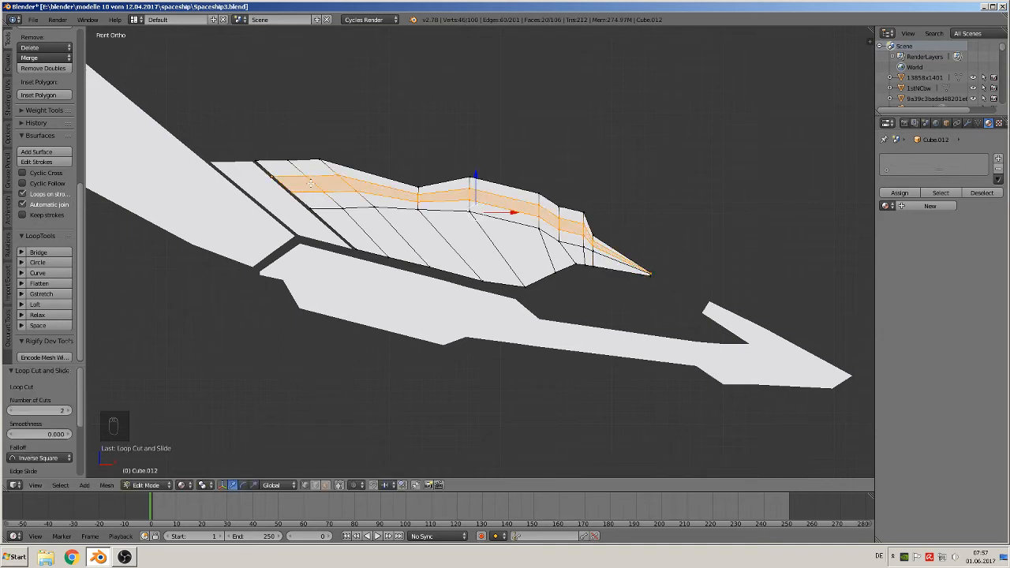
Add single cross loop cuts to the panel: one between its peak and the narrow front section, and one on each side of the upper edge's dip.
{"action": "key", "text": "ctrl+r"}
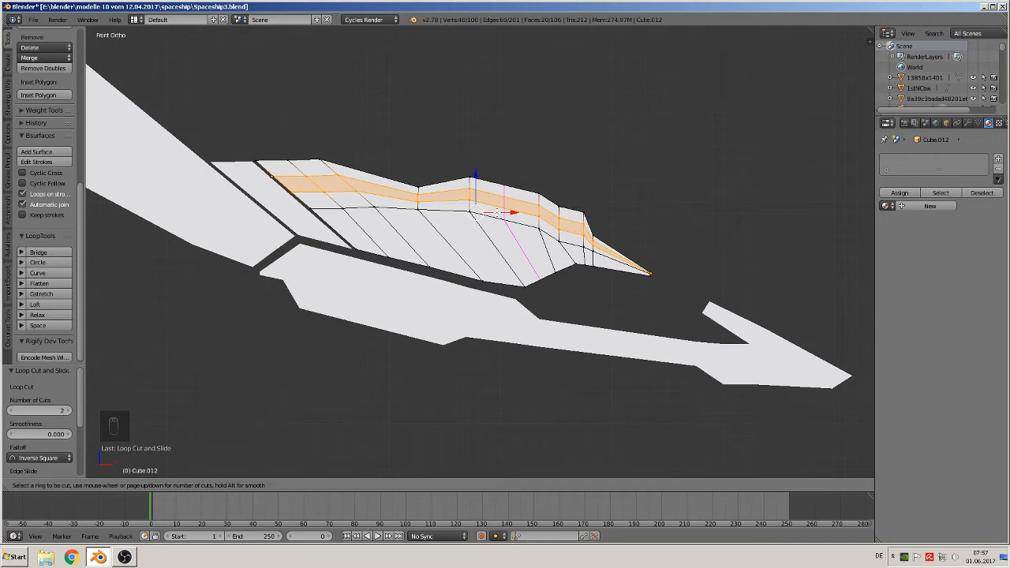
{"action": "left_click", "coordinate": [496, 212]}
{"action": "right_click", "coordinate": [496, 213]}
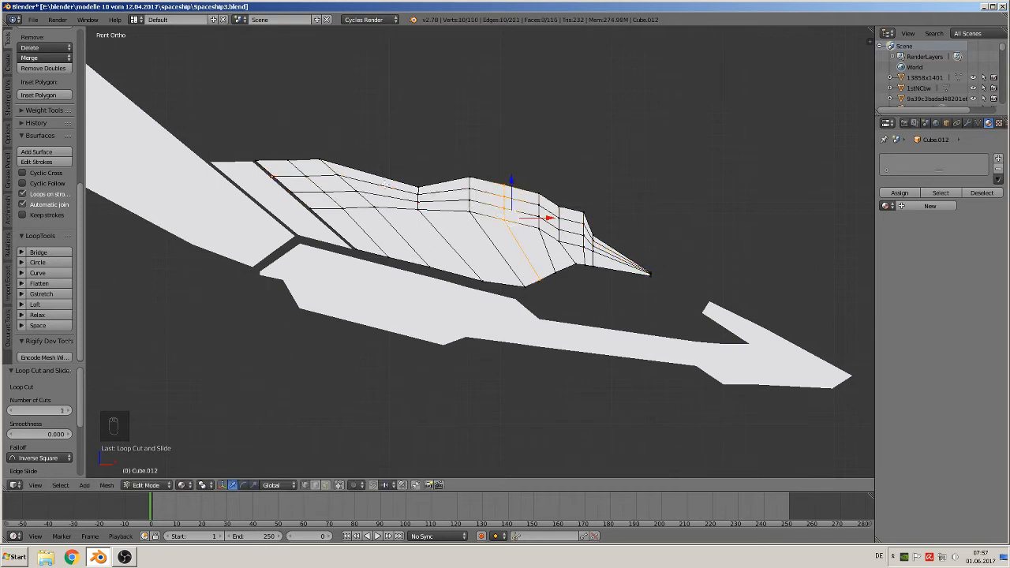
{"action": "key", "text": "ctrl+r"}
{"action": "left_click", "coordinate": [385, 185]}
{"action": "right_click", "coordinate": [384, 185]}
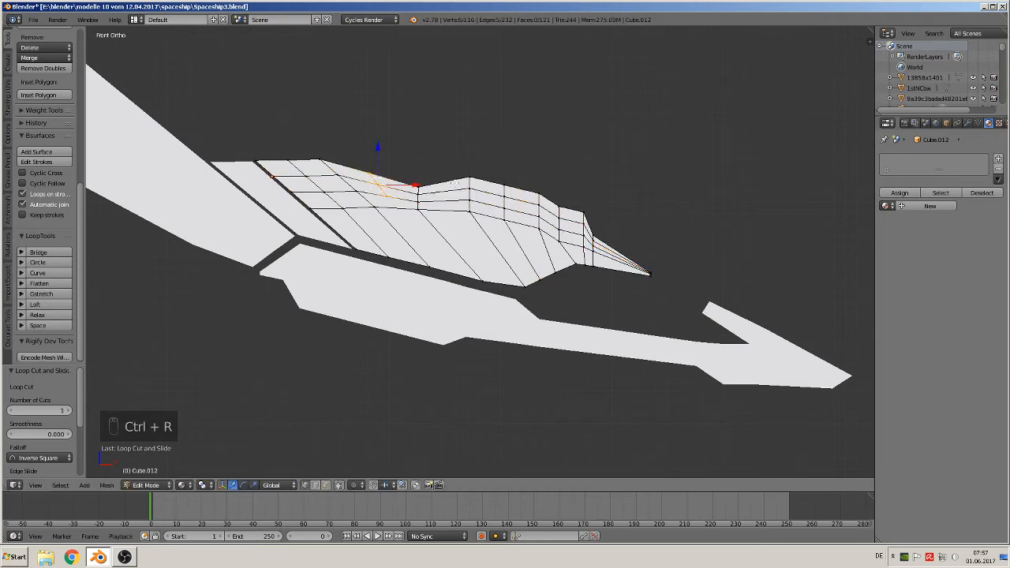
{"action": "key", "text": "ctrl+r"}
{"action": "left_click", "coordinate": [451, 184]}
{"action": "right_click", "coordinate": [451, 184]}
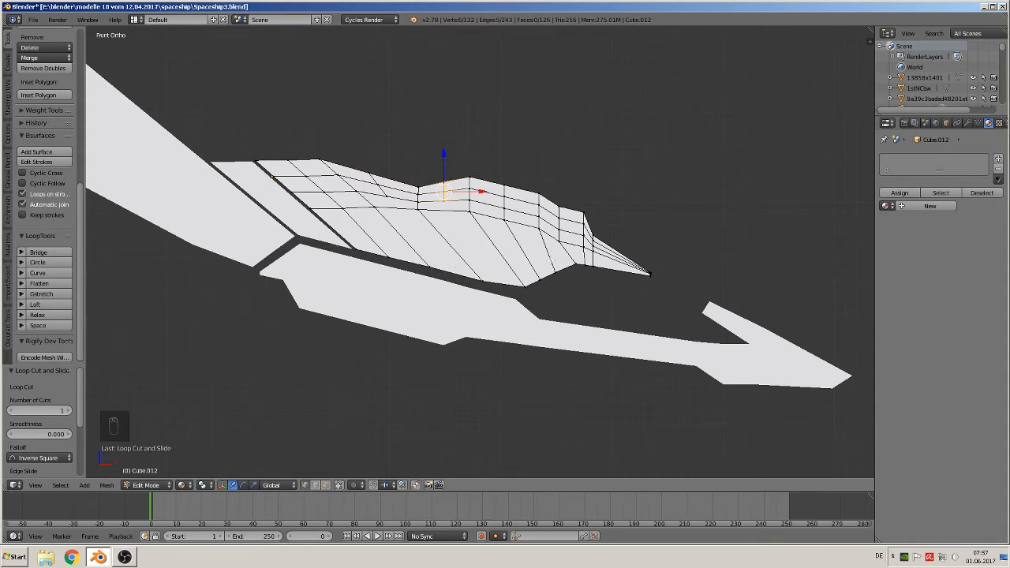
Add three loop cuts lengthwise through the lower strip near the panel's pointed end.
{"action": "key", "text": "ctrl+r"}
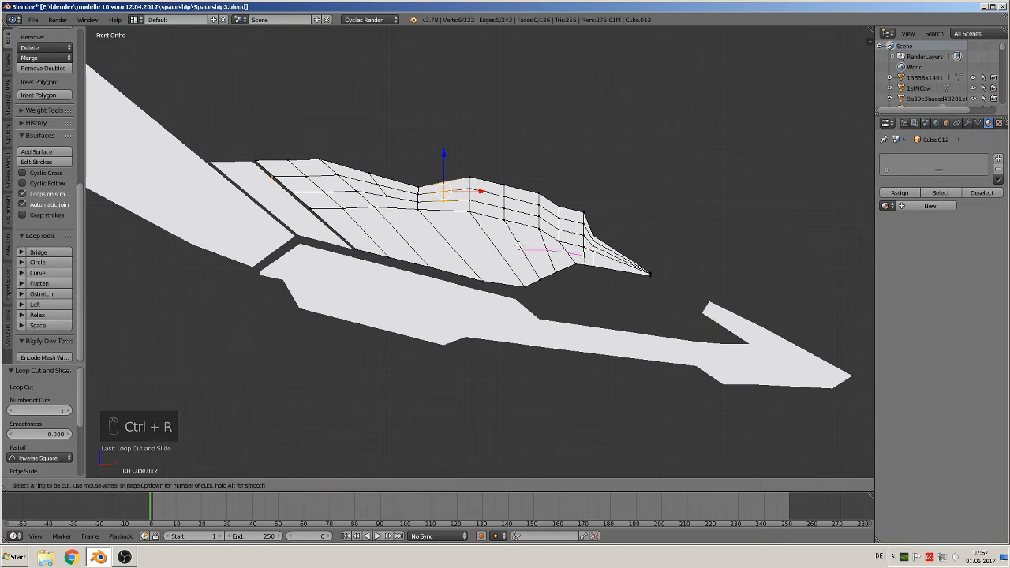
{"action": "scroll", "coordinate": [517, 246], "scroll_direction": "up", "scroll_amount": 1}
{"action": "left_click", "coordinate": [517, 246]}
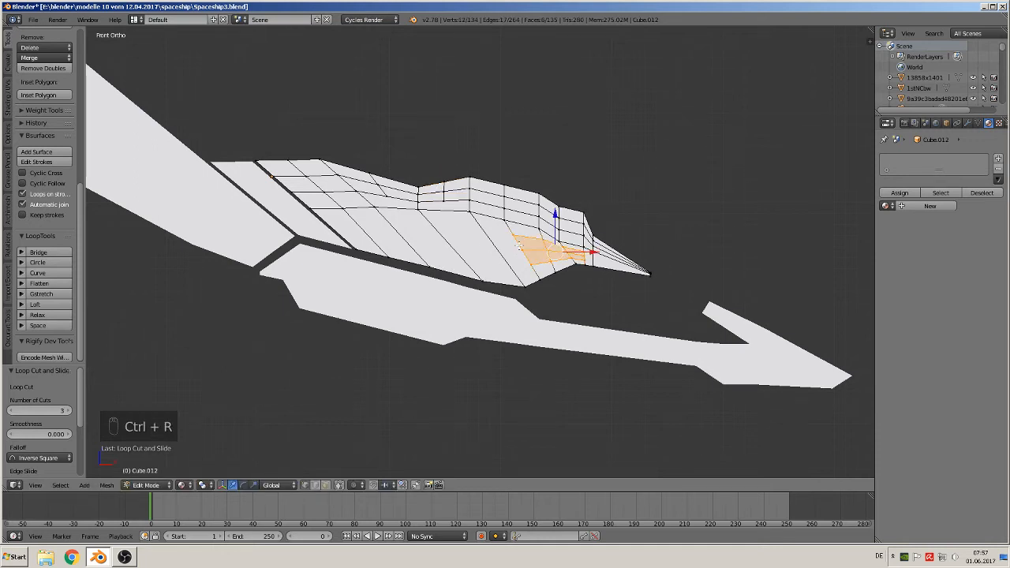
{"action": "left_click", "coordinate": [462, 243]}
{"action": "key", "text": "ctrl+r"}
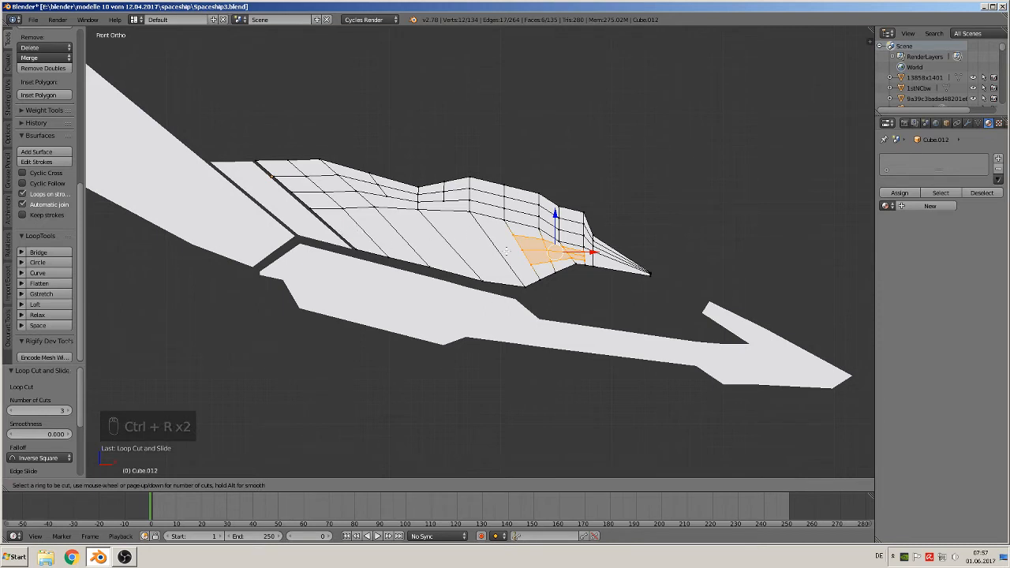
{"action": "right_click", "coordinate": [435, 257]}
Knife-cut a straight line from the uppermost new loop's inner end across the lower strip to the panel's slanted rear edge.
{"action": "scroll", "coordinate": [436, 263], "scroll_direction": "up", "scroll_amount": 4}
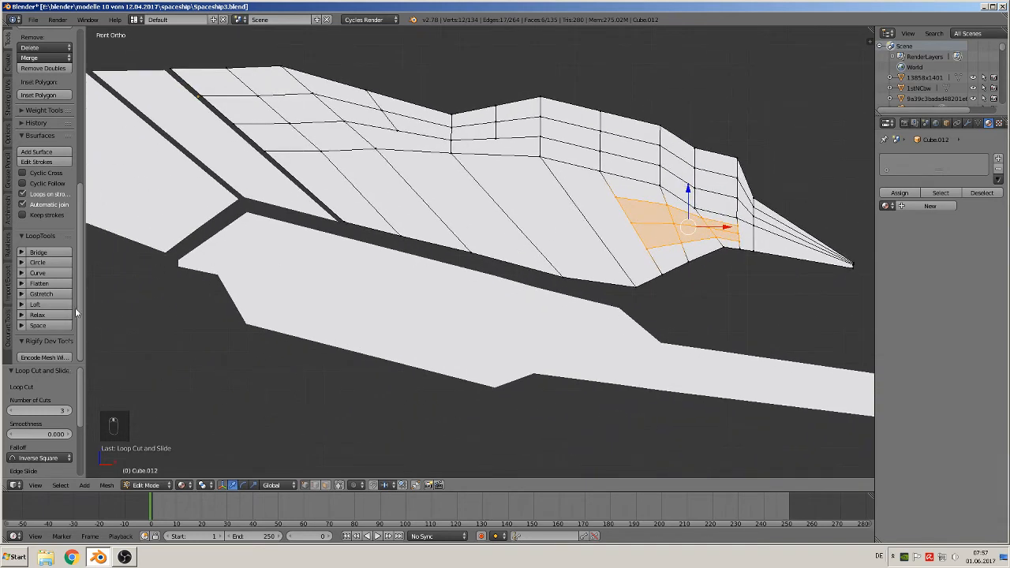
{"action": "scroll", "coordinate": [56, 124], "scroll_direction": "up", "scroll_amount": 8}
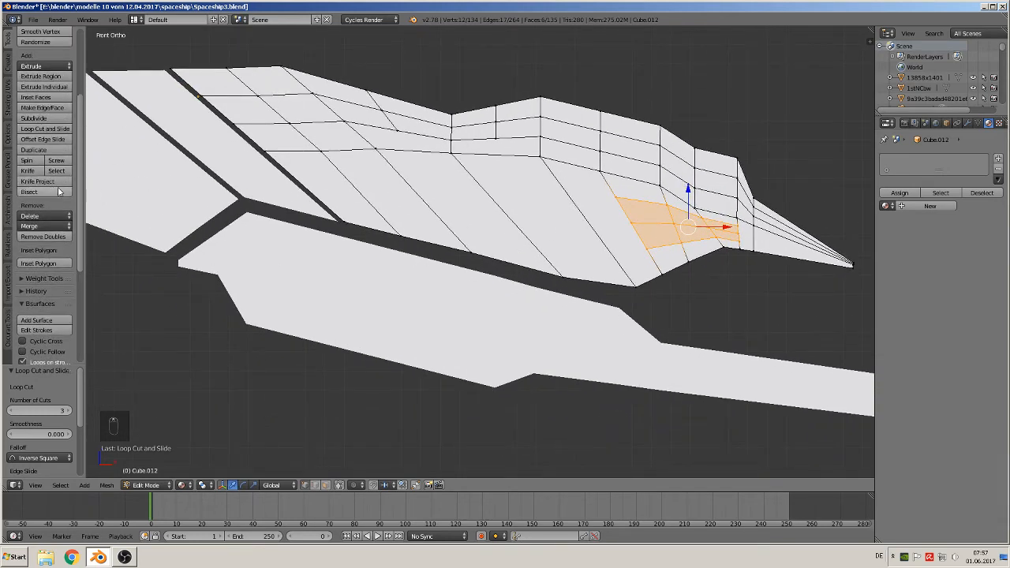
{"action": "left_click", "coordinate": [27, 170]}
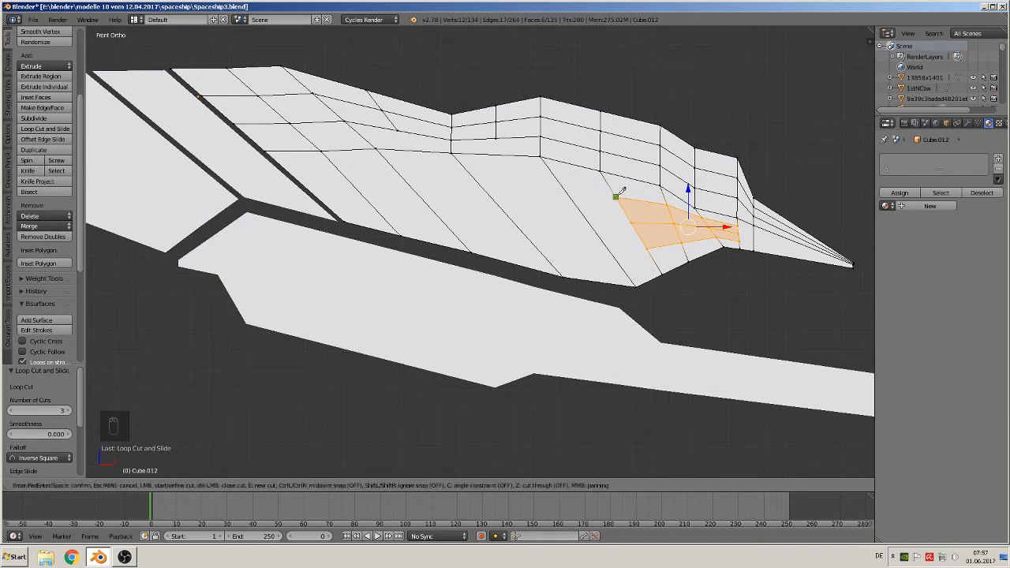
{"action": "left_click", "coordinate": [618, 194]}
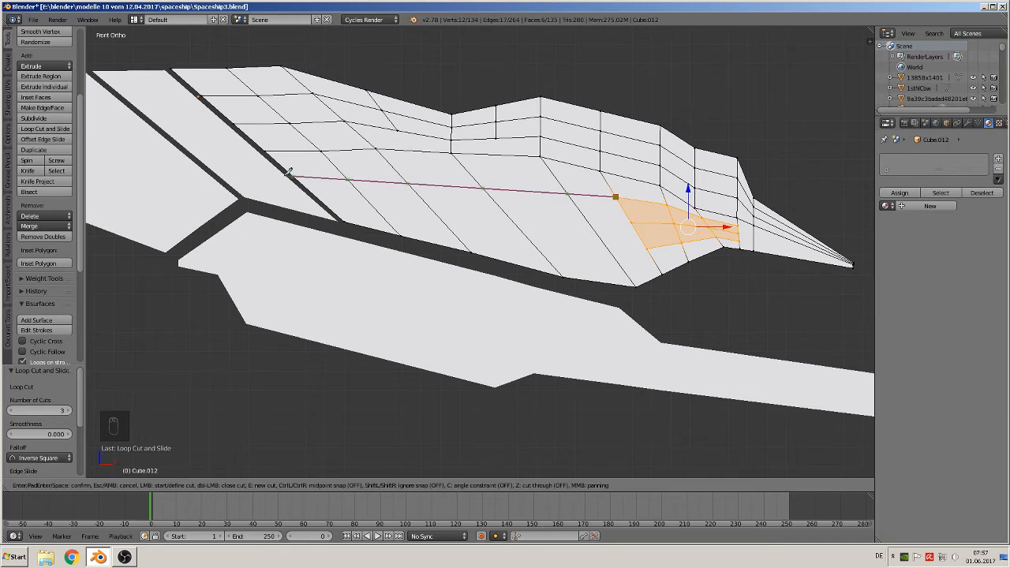
{"action": "left_click", "coordinate": [289, 170]}
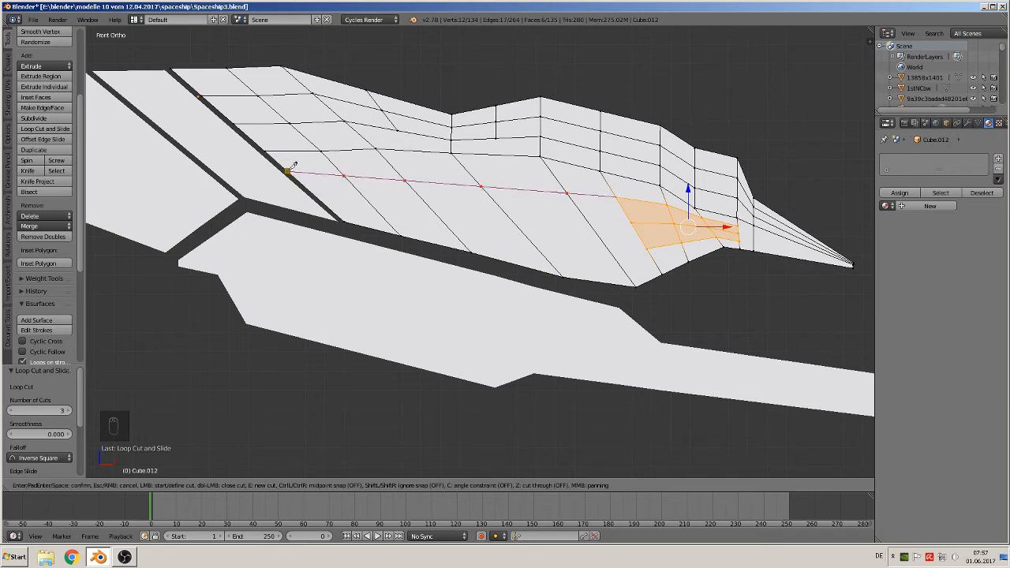
{"action": "key", "text": "Return"}
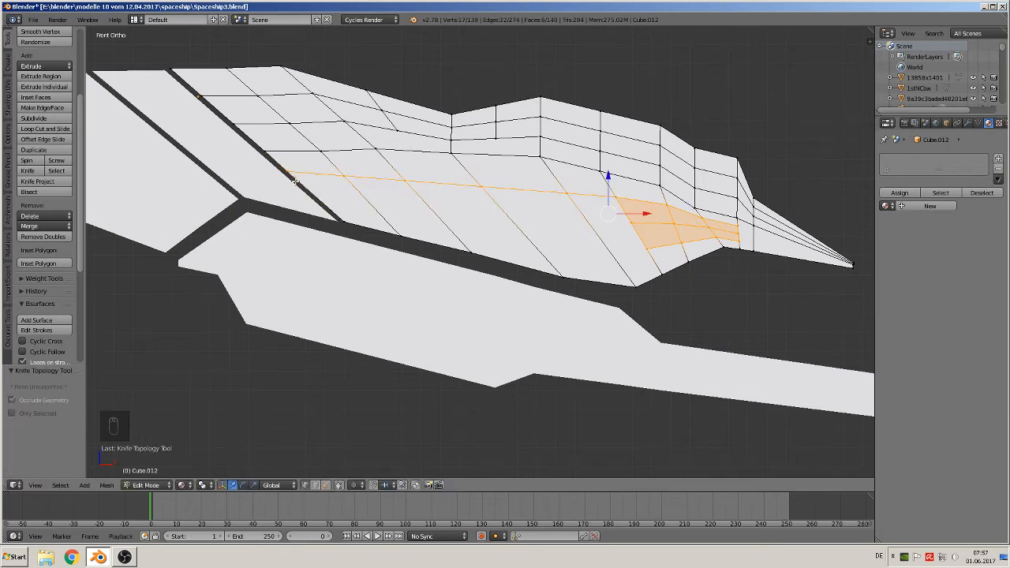
Knife-cut a second line from the middle loop's inner end to the slanted rear edge, below the first cut.
{"action": "left_click", "coordinate": [30, 171]}
{"action": "left_click", "coordinate": [631, 222]}
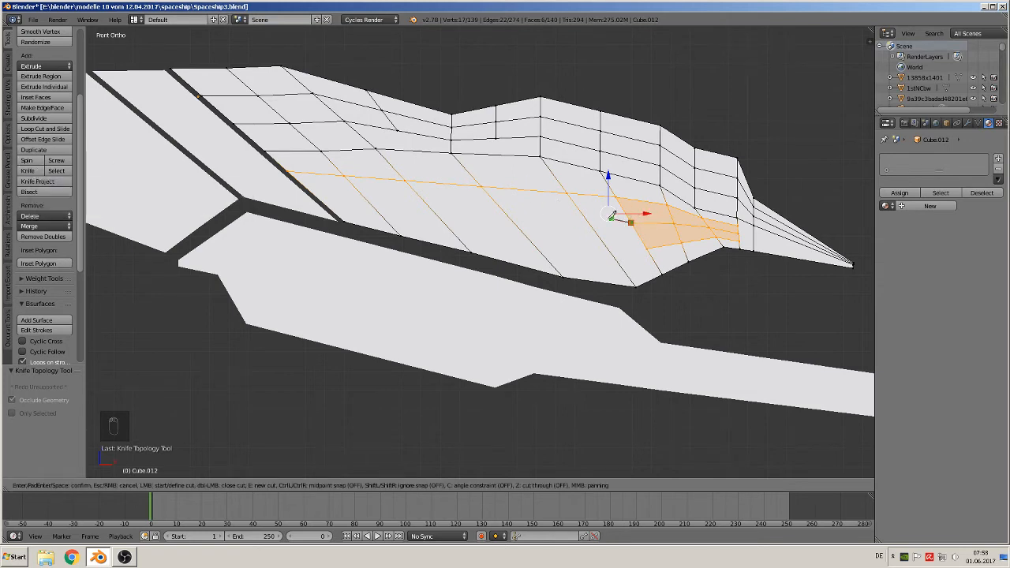
{"action": "left_click", "coordinate": [314, 192]}
{"action": "key", "text": "Return"}
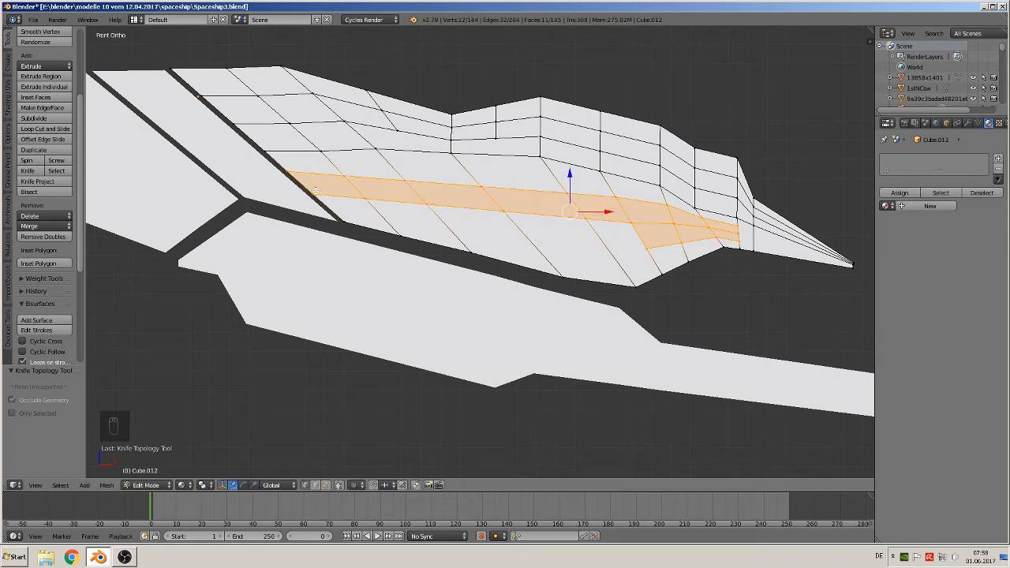
Knife-cut a third lengthwise line from the lowest new loop's inner end across the lower strip to the panel's slanted rear edge.
{"action": "left_click", "coordinate": [37, 175]}
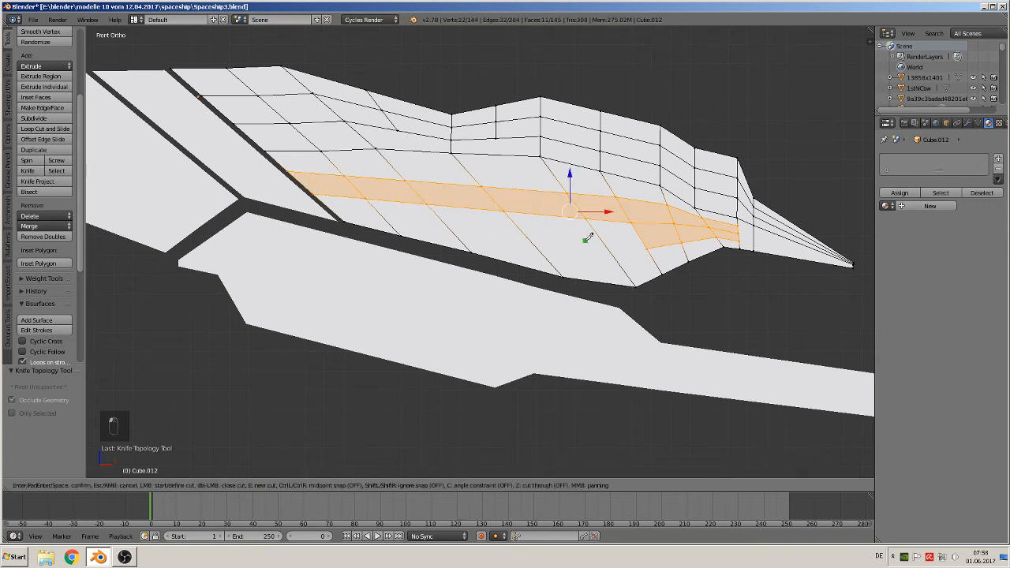
{"action": "left_click", "coordinate": [646, 248]}
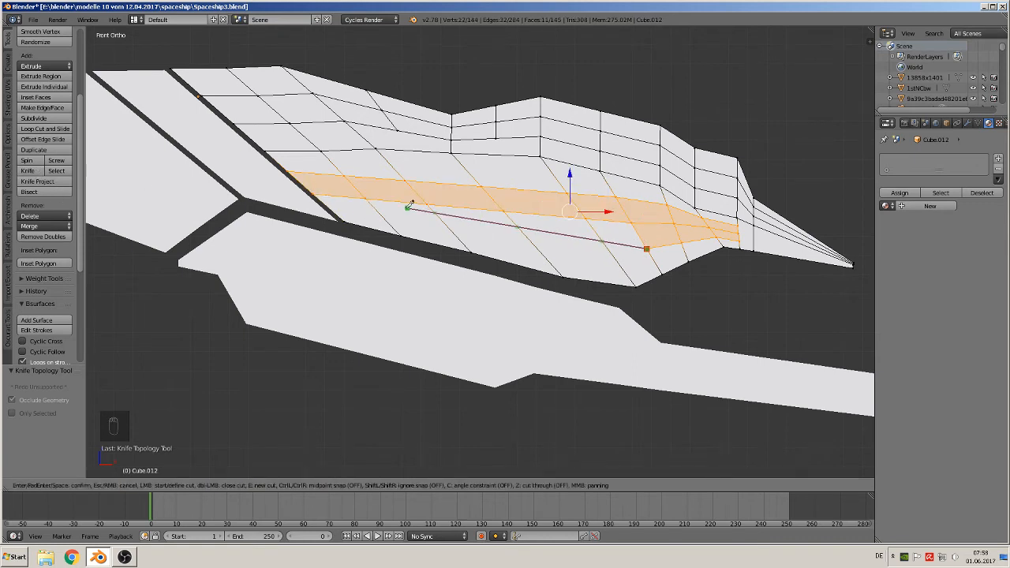
{"action": "left_click", "coordinate": [339, 212]}
{"action": "key", "text": "Return"}
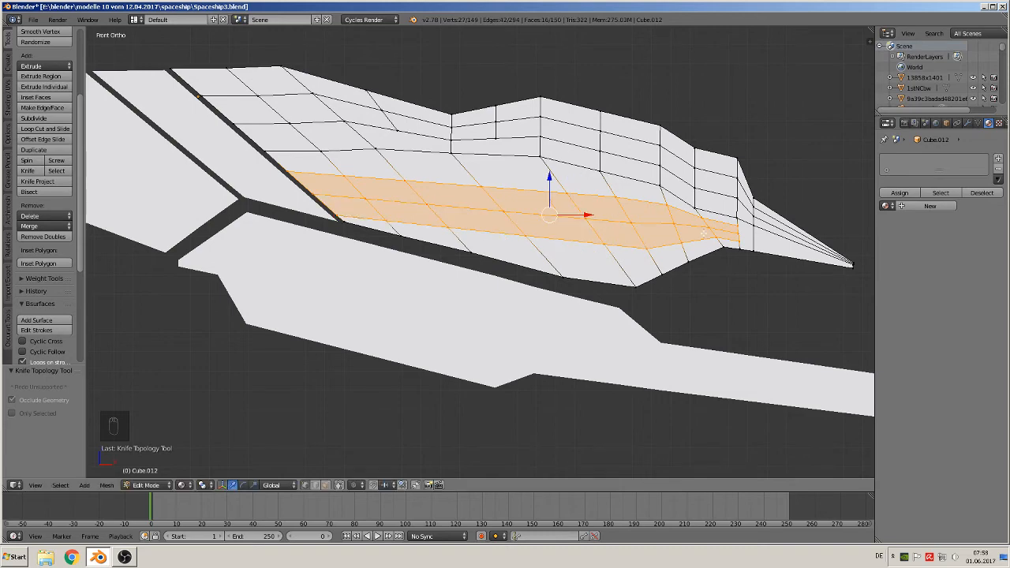
Knife-cut the short cross edge between the upper edge's dip and peak onward, slanting through the lower strips to the panel's lower edge.
{"action": "middle_click_drag", "start_coordinate": [702, 233], "coordinate": [527, 222], "text": "shift"}
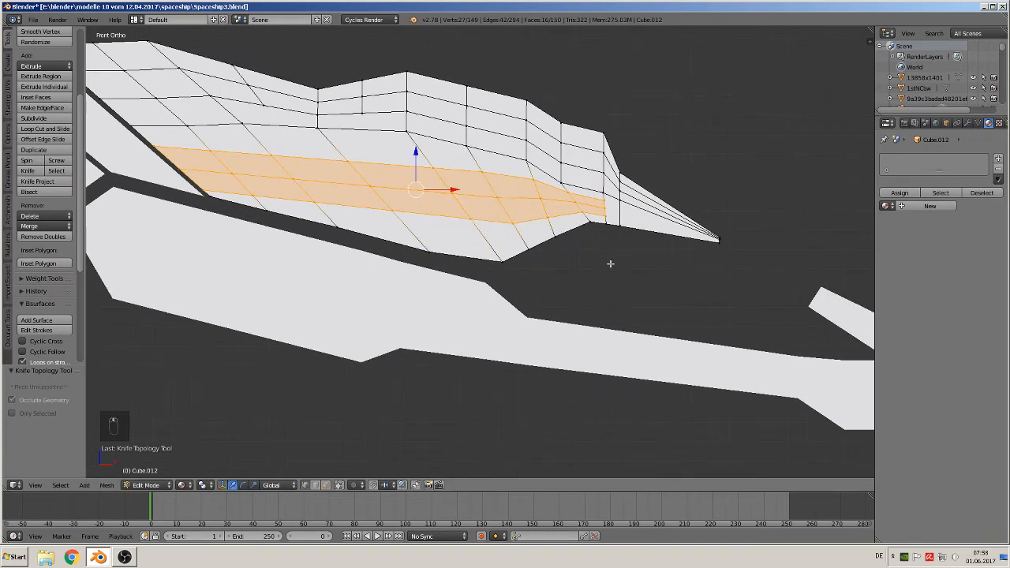
{"action": "left_click", "coordinate": [28, 172]}
{"action": "left_click", "coordinate": [362, 114]}
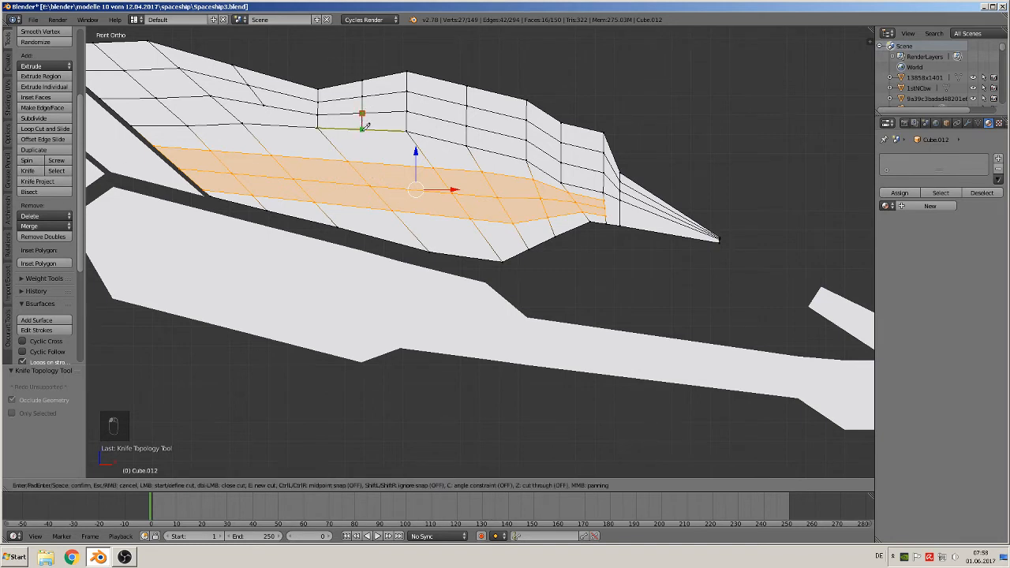
{"action": "left_click", "coordinate": [363, 128]}
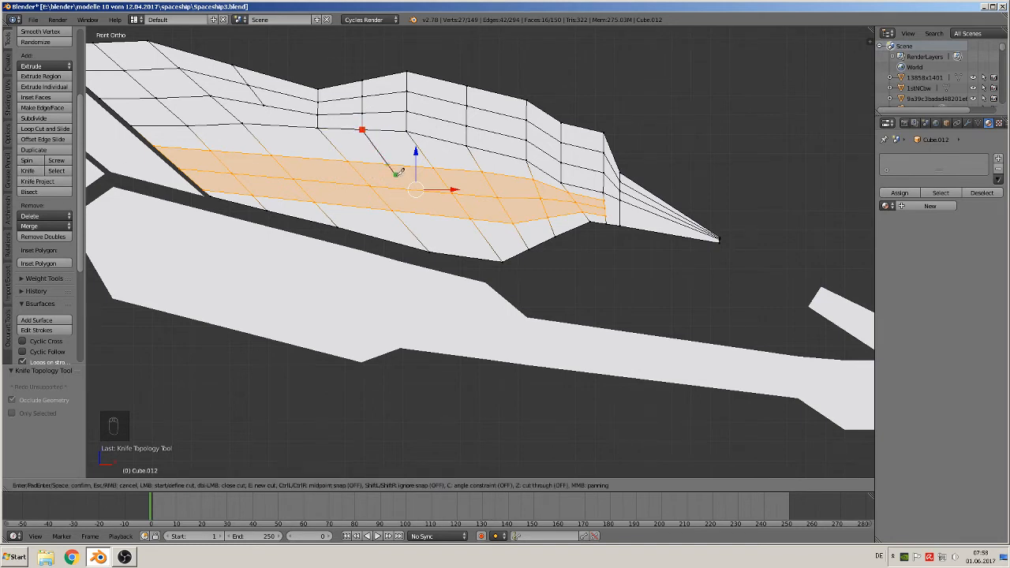
{"action": "left_click", "coordinate": [465, 256]}
{"action": "key", "text": "Return"}
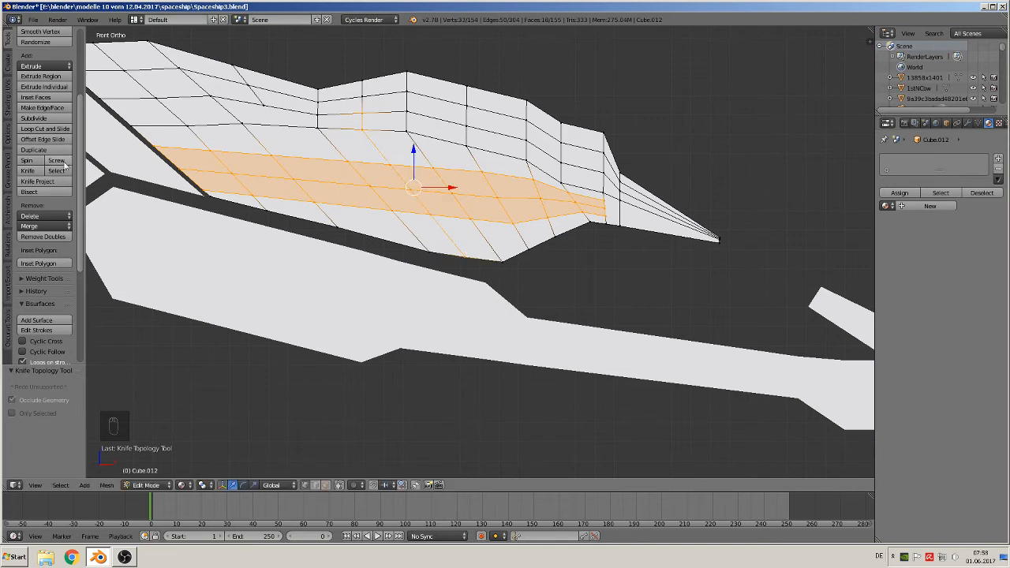
Knife-cut the short cross edge on the rear side of the dip onward, slanting down to the panel's lower edge.
{"action": "left_click", "coordinate": [30, 170]}
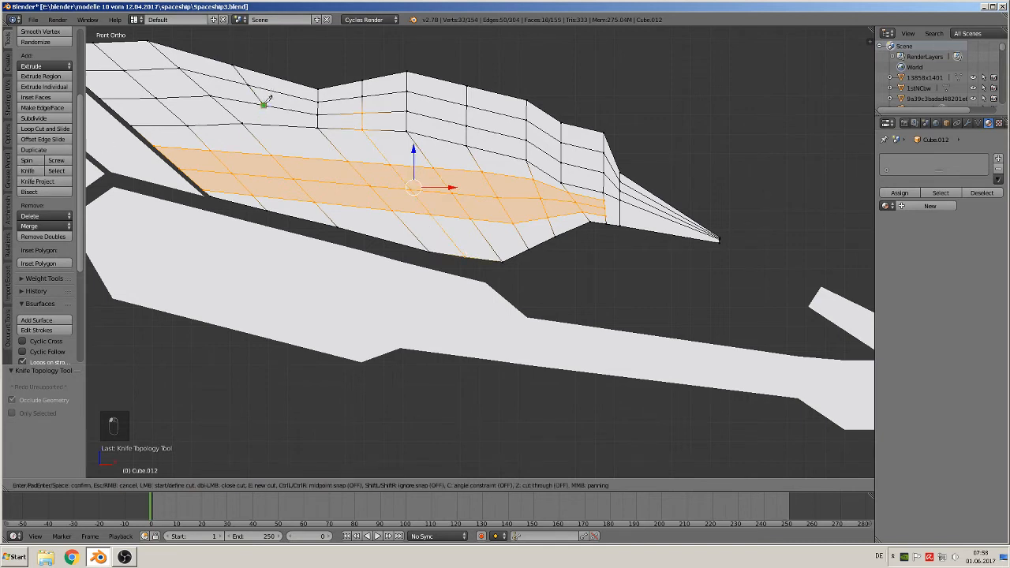
{"action": "left_click", "coordinate": [282, 127]}
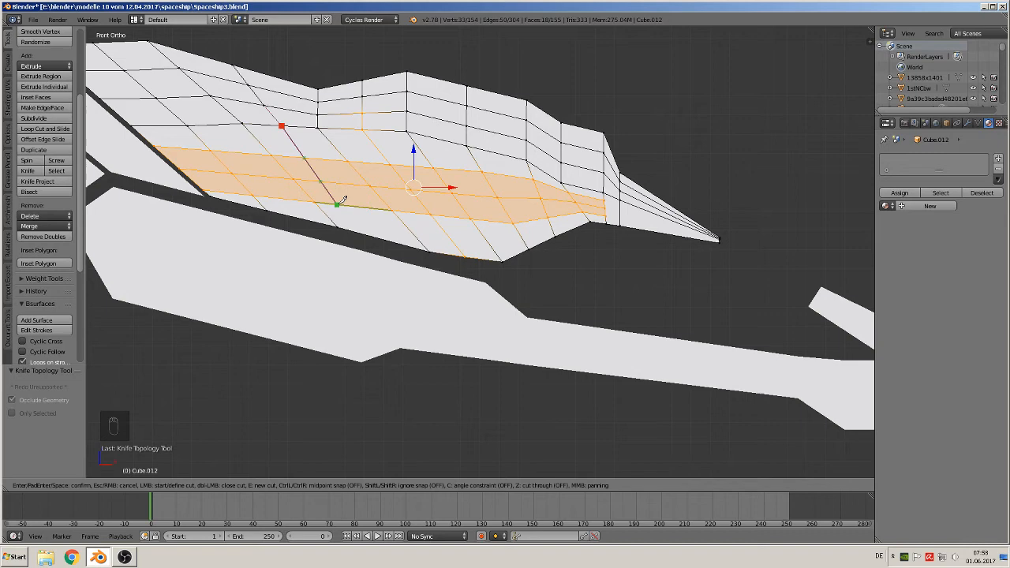
{"action": "left_click", "coordinate": [382, 232]}
{"action": "key", "text": "Return"}
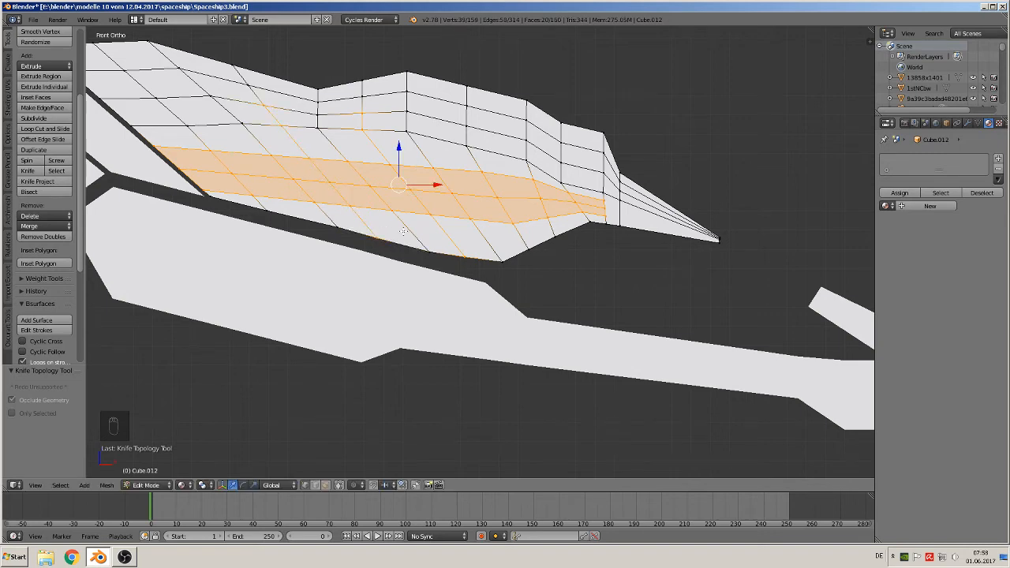
Knife-cut a line from the uppermost lengthwise loop's front end through the pointed section to the short edge at its tip.
{"action": "scroll", "coordinate": [587, 254], "scroll_direction": "up", "scroll_amount": 4}
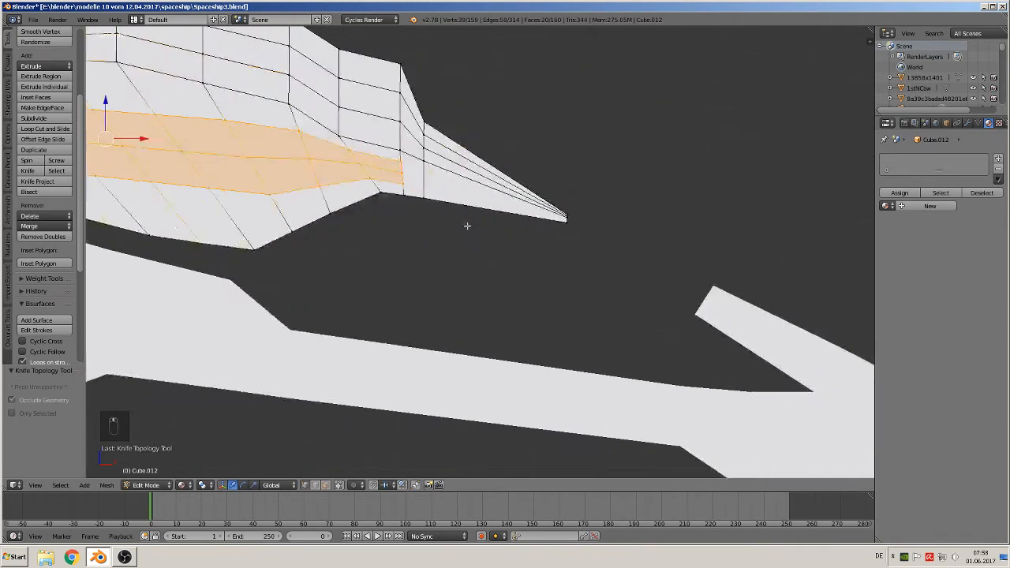
{"action": "scroll", "coordinate": [453, 319], "scroll_direction": "up", "scroll_amount": 3}
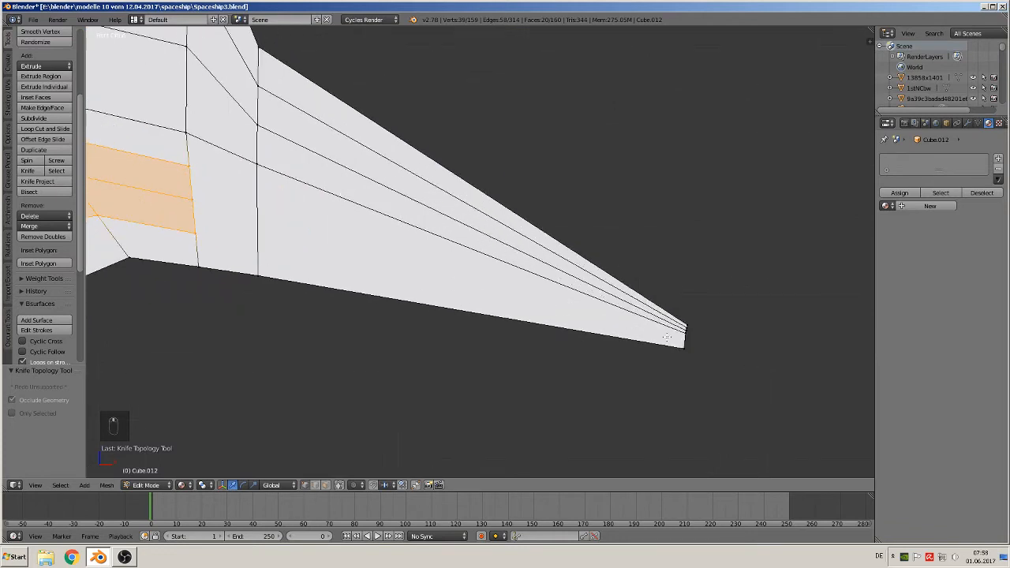
{"action": "left_click", "coordinate": [27, 171]}
{"action": "left_click", "coordinate": [189, 165]}
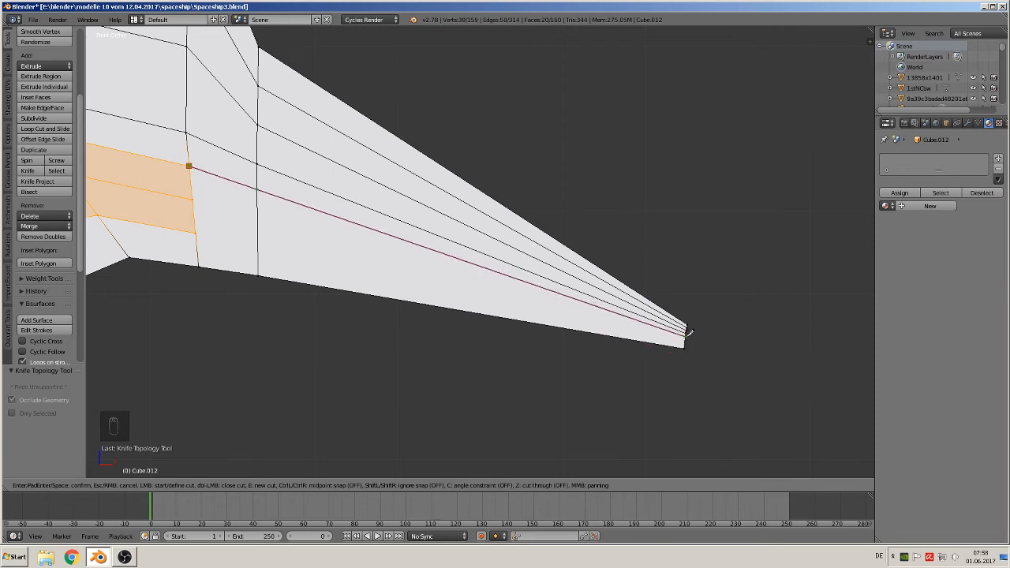
Knife-cut two edges across the upper panel, from the highlighted strip's top and middle end vertices to the pointed tip.
{"action": "left_click", "coordinate": [686, 335]}
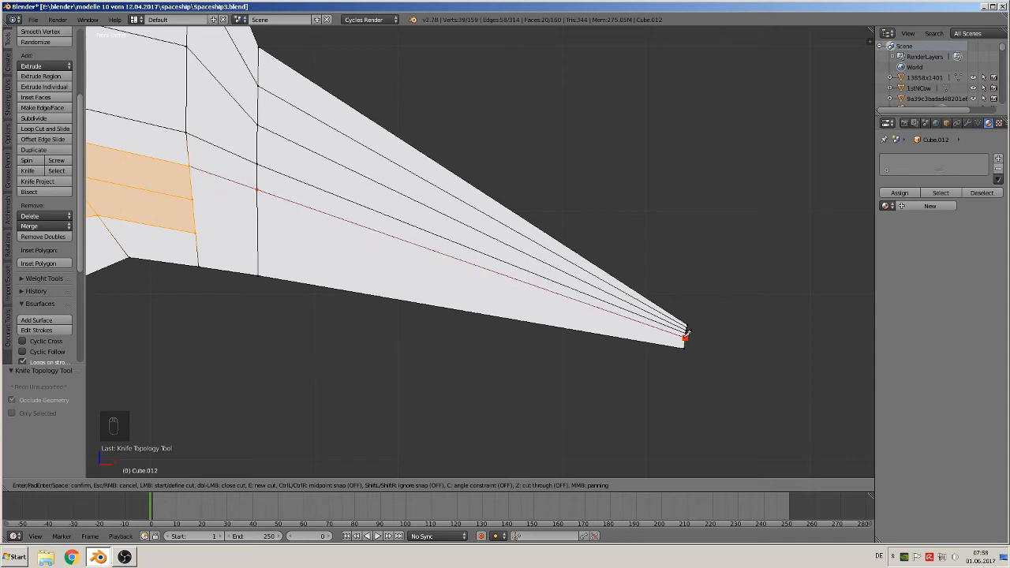
{"action": "key", "text": "Return"}
{"action": "left_click", "coordinate": [36, 171]}
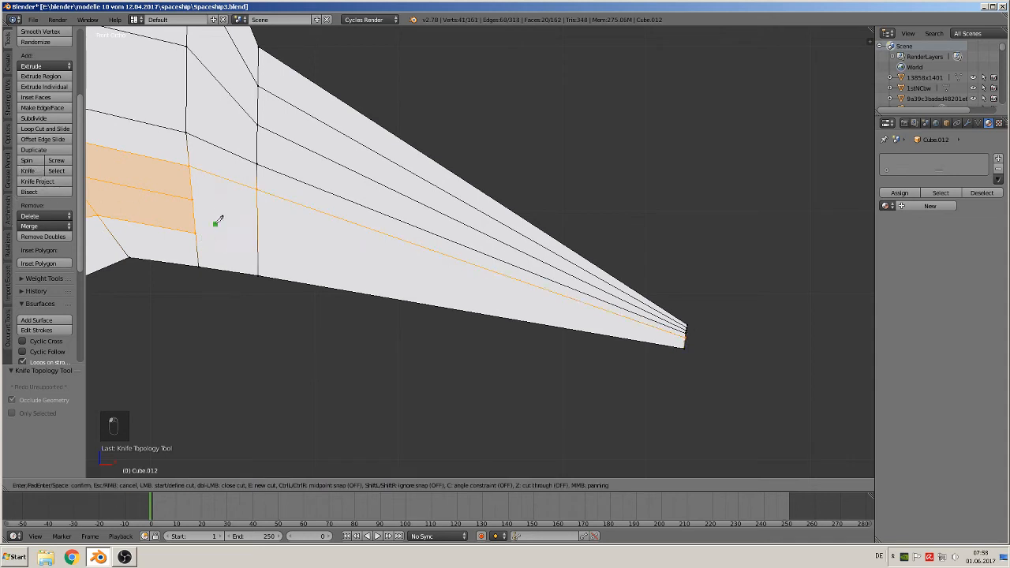
{"action": "left_click", "coordinate": [191, 200]}
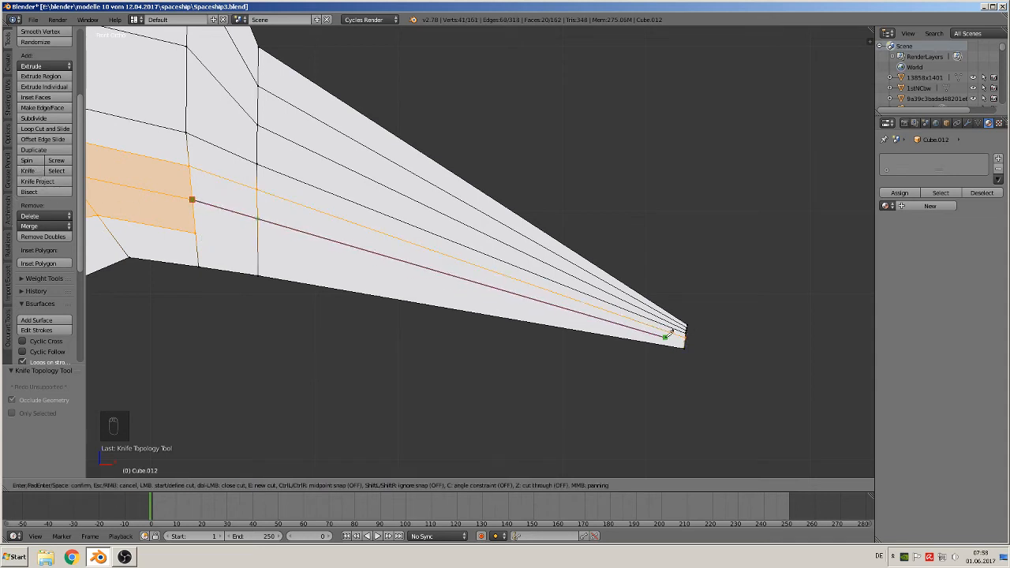
{"action": "left_click", "coordinate": [685, 340]}
{"action": "key", "text": "Return"}
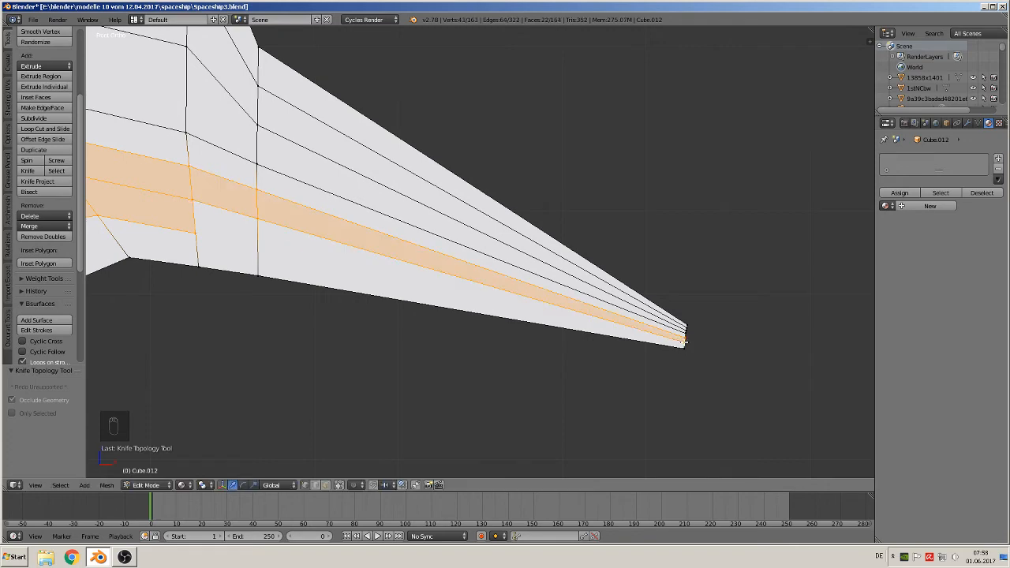
Knife-cut an edge from the highlighted strip's lowest end vertex to the panel's pointed tip and leave Edit Mode.
{"action": "scroll", "coordinate": [773, 276], "scroll_direction": "up", "scroll_amount": 3}
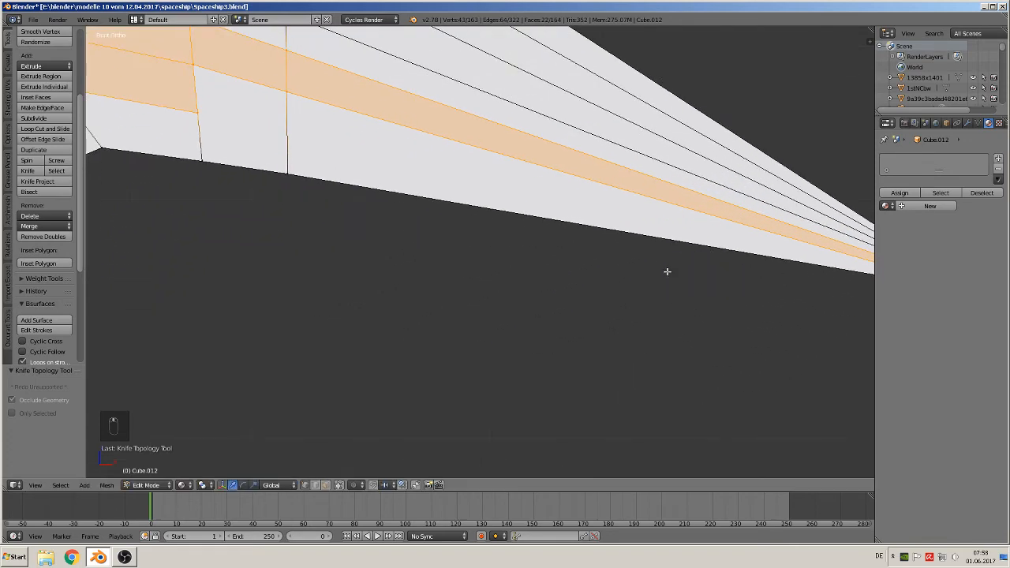
{"action": "middle_click_drag", "start_coordinate": [619, 271], "coordinate": [558, 259], "text": "shift"}
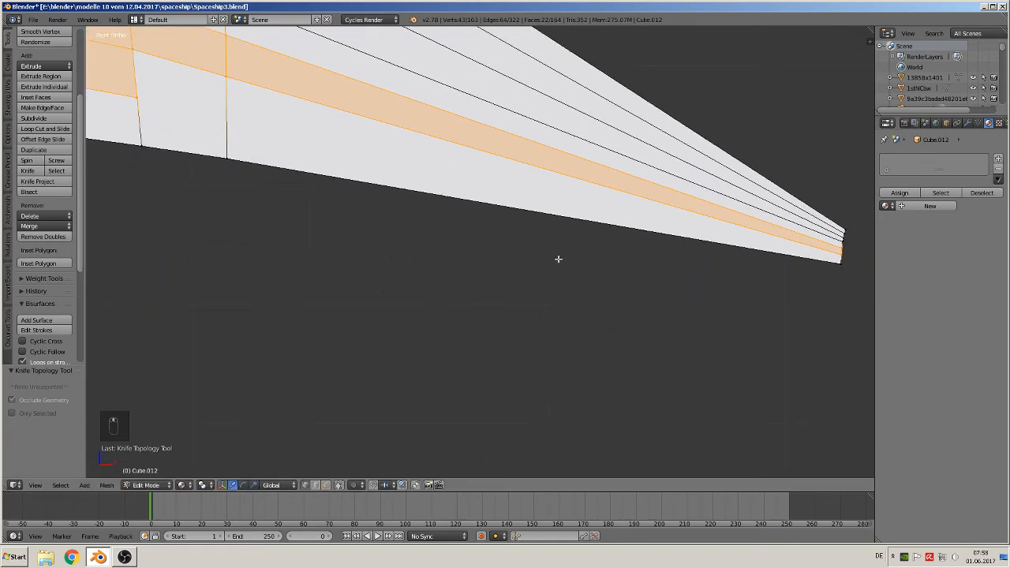
{"action": "left_click", "coordinate": [29, 170]}
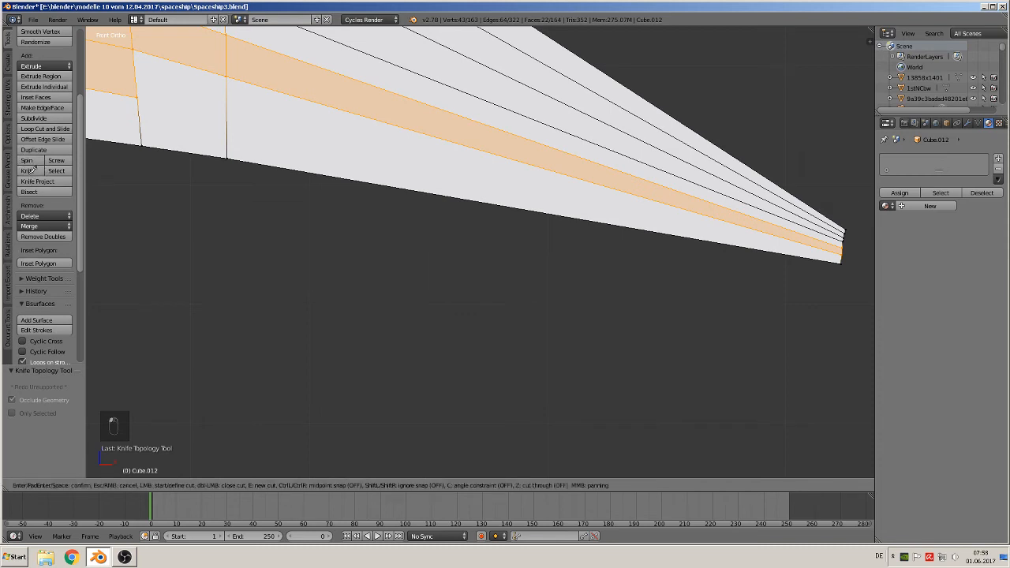
{"action": "left_click", "coordinate": [138, 96]}
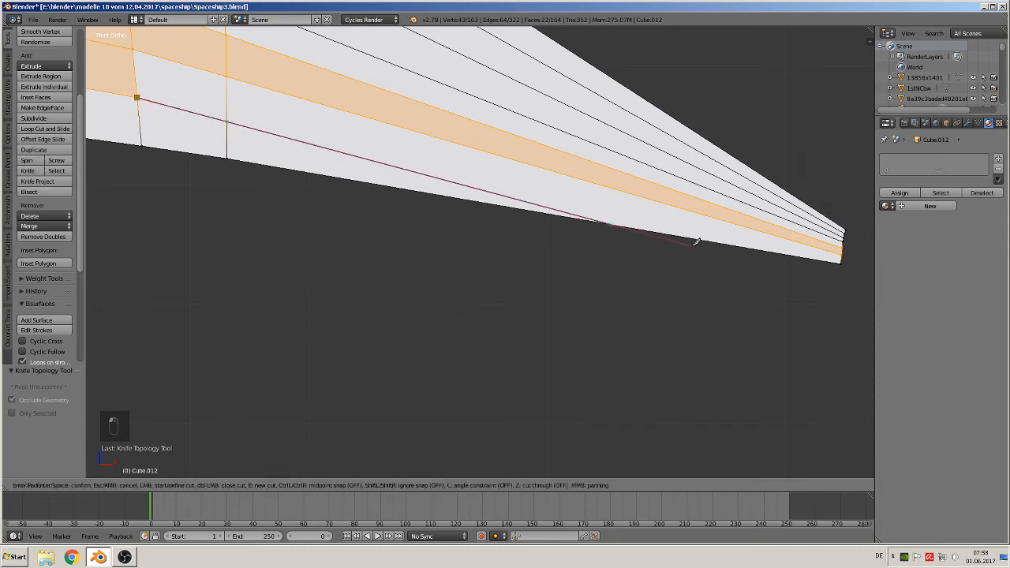
{"action": "left_click", "coordinate": [842, 259]}
{"action": "key", "text": "Return"}
{"action": "scroll", "coordinate": [554, 242], "scroll_direction": "down", "scroll_amount": 8}
{"action": "key", "text": "Tab"}
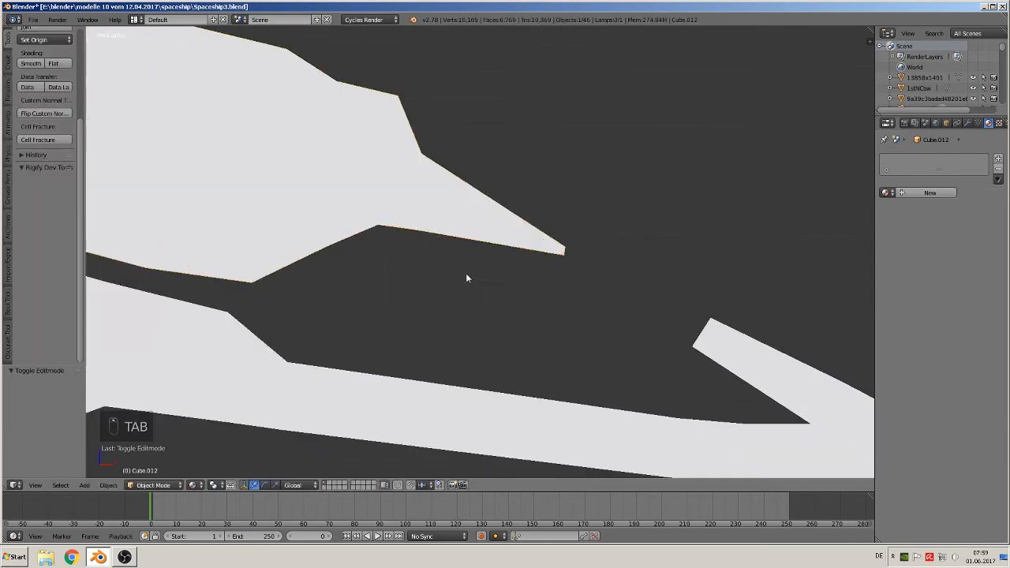
Edit the long lower arm and add four evenly spaced loop cuts across its widest section.
{"action": "scroll", "coordinate": [442, 260], "scroll_direction": "down", "scroll_amount": 3}
{"action": "scroll", "coordinate": [443, 263], "scroll_direction": "down", "scroll_amount": 3}
{"action": "middle_click_drag", "start_coordinate": [378, 226], "coordinate": [754, 260], "text": "shift"}
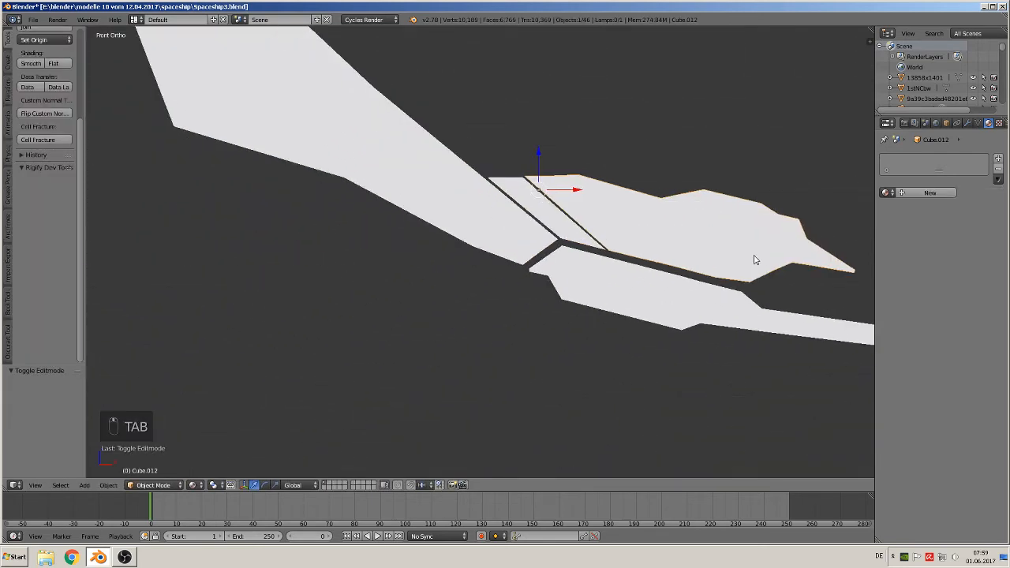
{"action": "right_click", "coordinate": [622, 290]}
{"action": "key", "text": "Tab"}
{"action": "middle_click_drag", "start_coordinate": [622, 290], "coordinate": [373, 262], "text": "shift"}
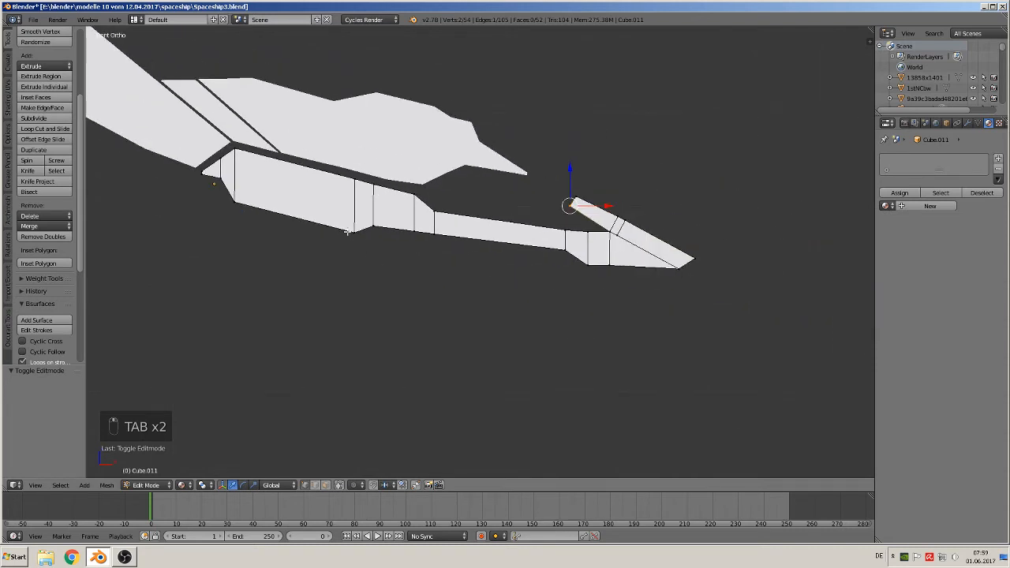
{"action": "key", "text": "ctrl+r"}
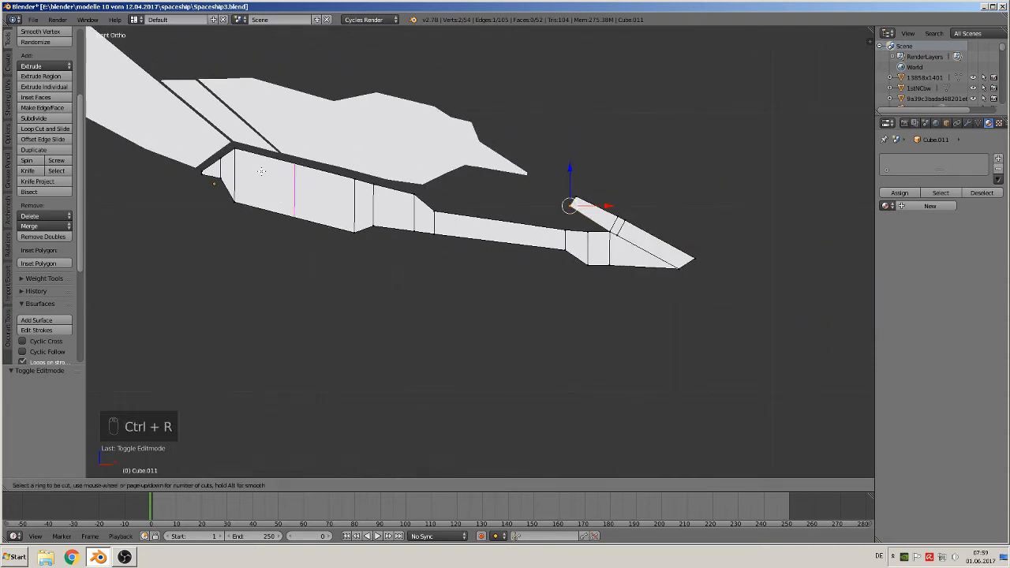
{"action": "scroll", "coordinate": [278, 182], "scroll_direction": "up", "scroll_amount": 1}
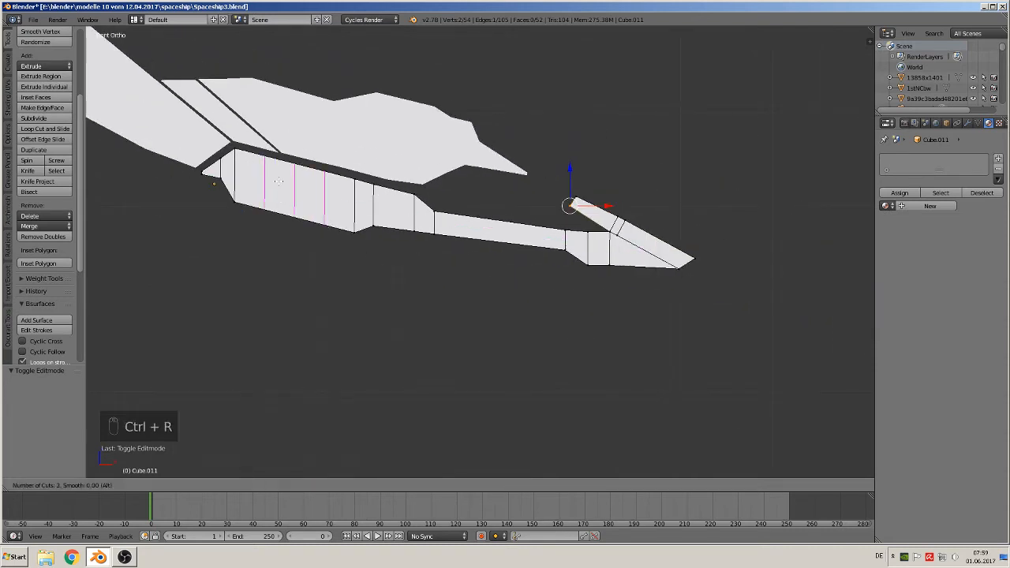
{"action": "scroll", "coordinate": [277, 181], "scroll_direction": "up", "scroll_amount": 2}
{"action": "left_click", "coordinate": [278, 182]}
{"action": "right_click", "coordinate": [284, 184]}
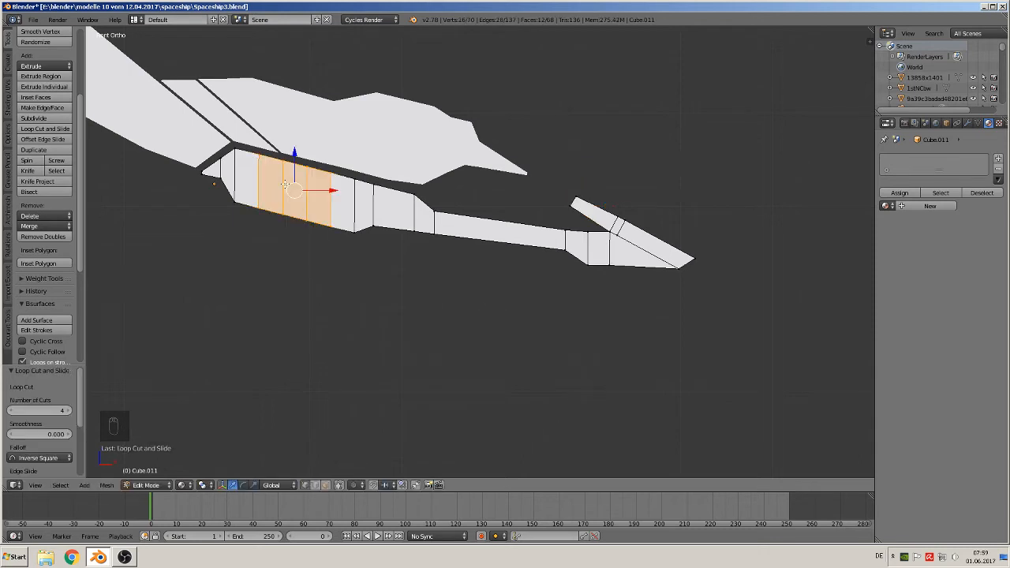
Add three centred loop cuts across the arm's narrow section and four lengthwise loop cuts along the whole arm.
{"action": "key", "text": "ctrl+r"}
{"action": "left_click", "coordinate": [501, 227]}
{"action": "right_click", "coordinate": [502, 229]}
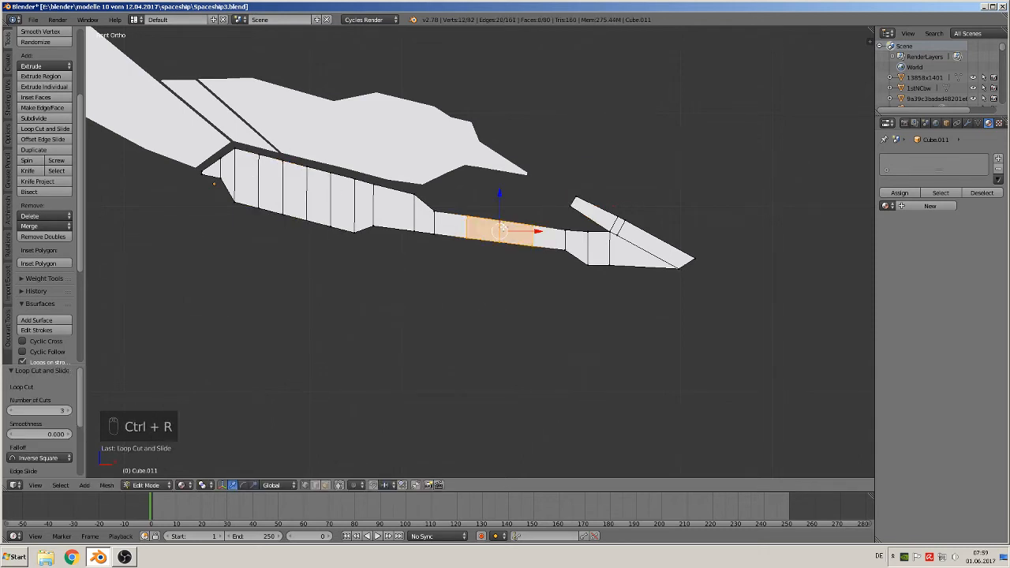
{"action": "key", "text": "ctrl+r"}
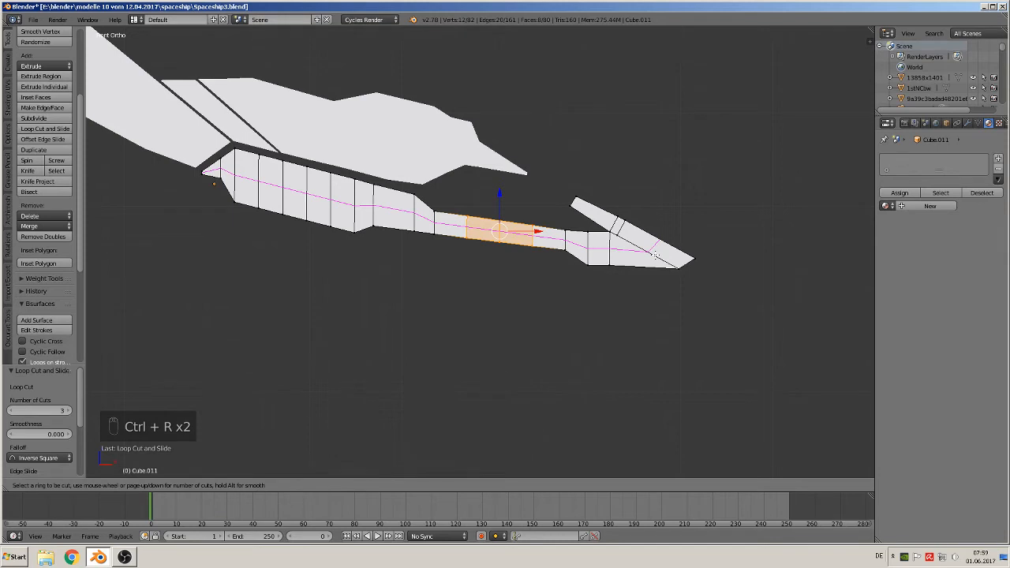
{"action": "scroll", "coordinate": [654, 254], "scroll_direction": "up", "scroll_amount": 3}
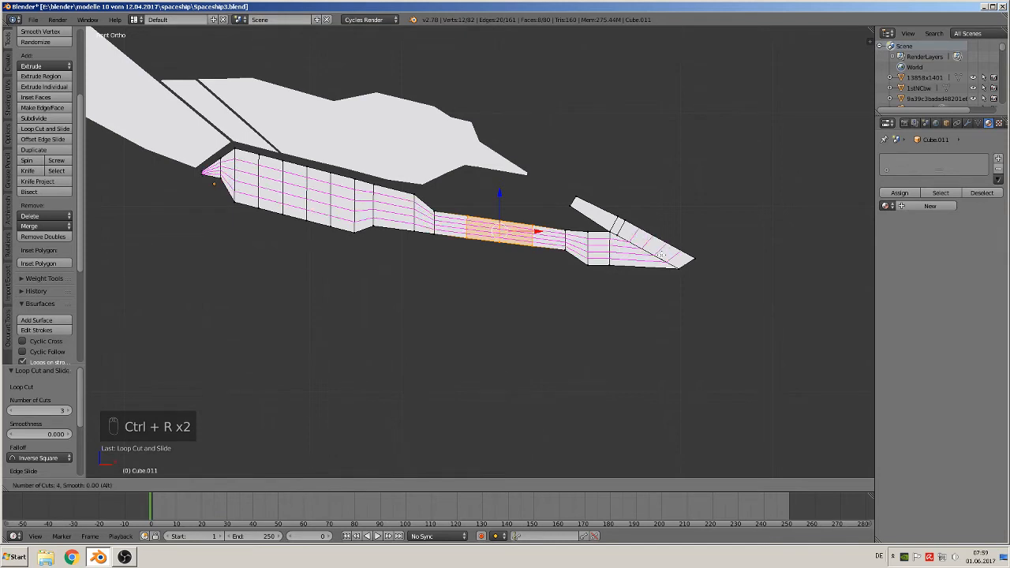
{"action": "left_click", "coordinate": [661, 254]}
{"action": "right_click", "coordinate": [661, 253]}
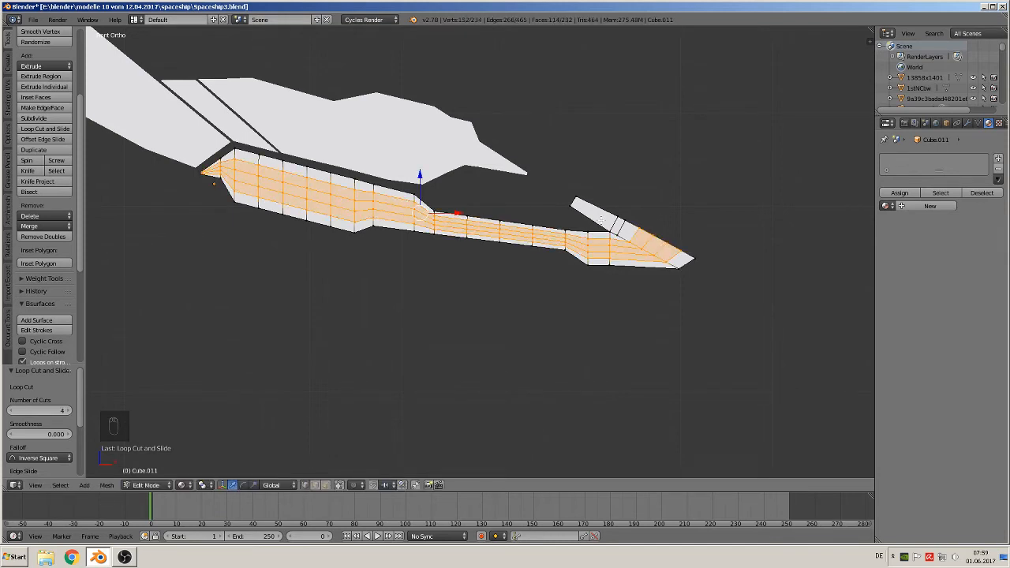
Add three centred loop cuts across the short prong at the arm's far end, deselect everything and leave Edit Mode.
{"action": "key", "text": "ctrl+r"}
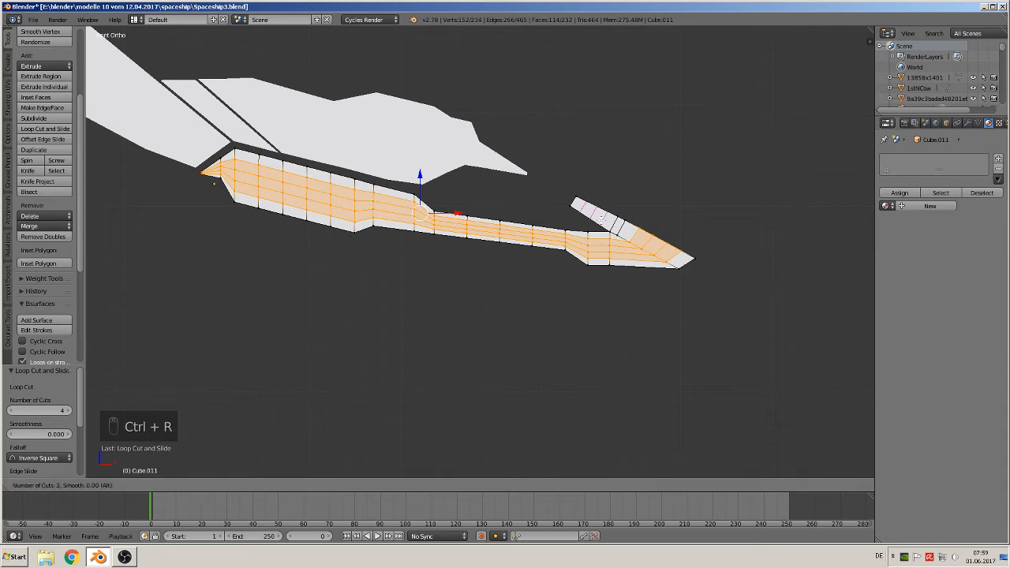
{"action": "left_click", "coordinate": [601, 216]}
{"action": "right_click", "coordinate": [601, 216]}
{"action": "key", "text": "a"}
{"action": "middle_click_drag", "start_coordinate": [434, 207], "coordinate": [891, 272], "text": "shift"}
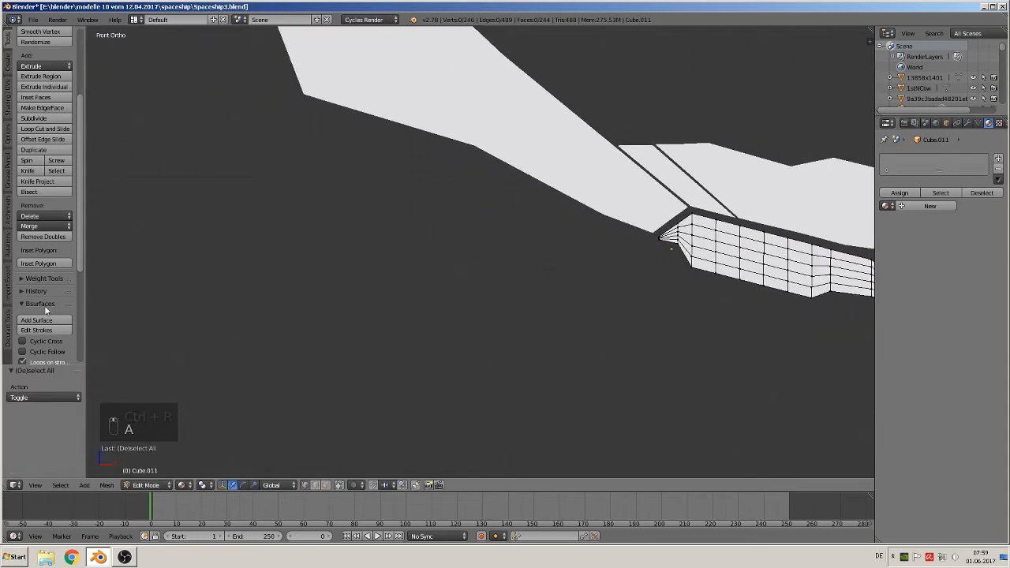
{"action": "middle_click_drag", "start_coordinate": [335, 222], "coordinate": [478, 299], "text": "shift"}
{"action": "key", "text": "Tab"}
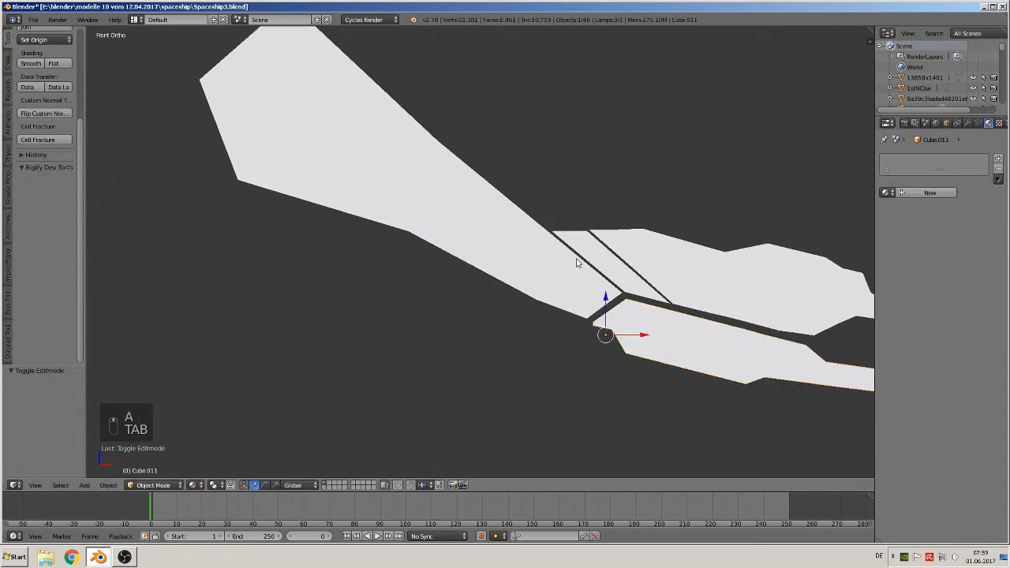
{"action": "right_click", "coordinate": [578, 260]}
{"action": "key", "text": "Tab"}
{"action": "key", "text": "Tab"}
{"action": "key", "text": "a"}
{"action": "key", "text": "a"}
{"action": "key", "text": "a"}
{"action": "key", "text": "a"}
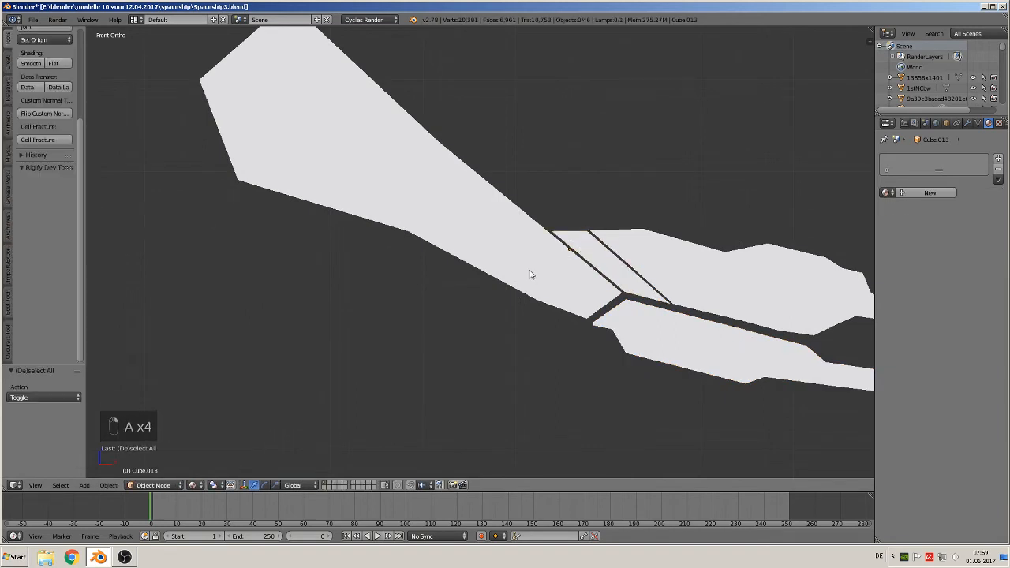
Edit the large tapering hull piece and add four evenly spaced lengthwise loop cuts along its lower band.
{"action": "right_click", "coordinate": [499, 249]}
{"action": "key", "text": "Tab"}
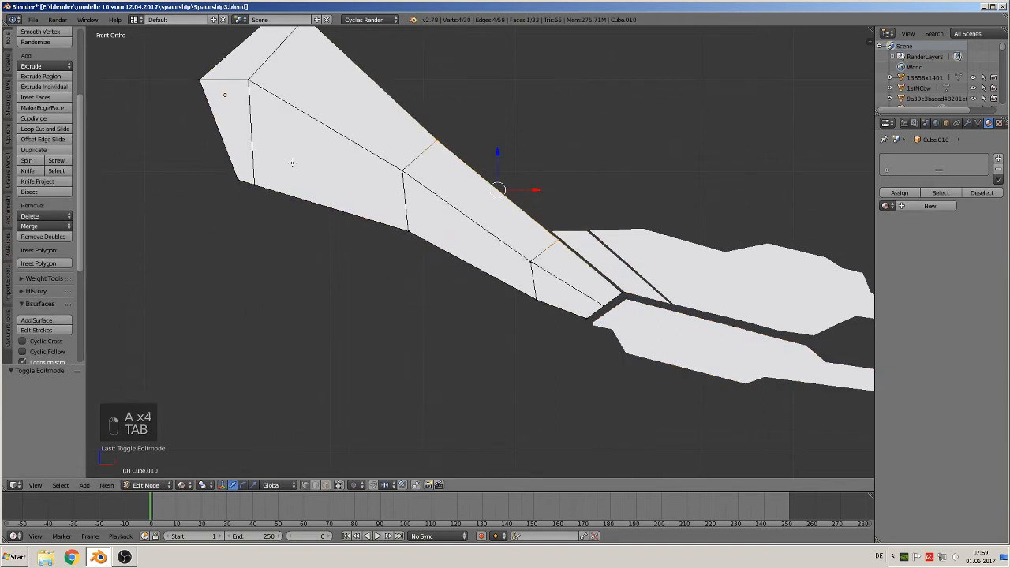
{"action": "key", "text": "ctrl+r"}
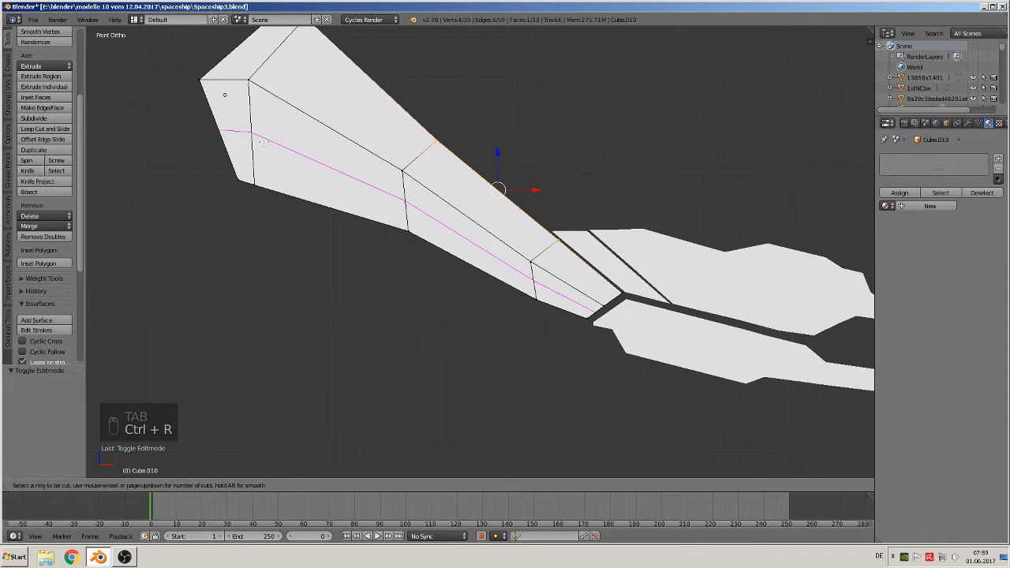
{"action": "scroll", "coordinate": [263, 142], "scroll_direction": "up", "scroll_amount": 1}
{"action": "scroll", "coordinate": [262, 142], "scroll_direction": "up", "scroll_amount": 2}
{"action": "left_click", "coordinate": [265, 141]}
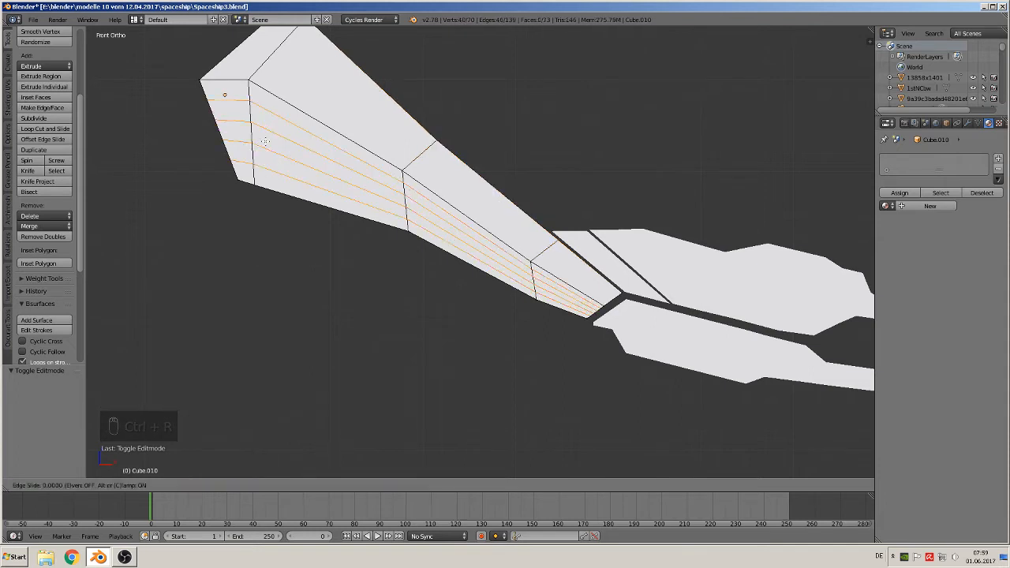
{"action": "right_click", "coordinate": [265, 141]}
{"action": "key", "text": "ctrl+r"}
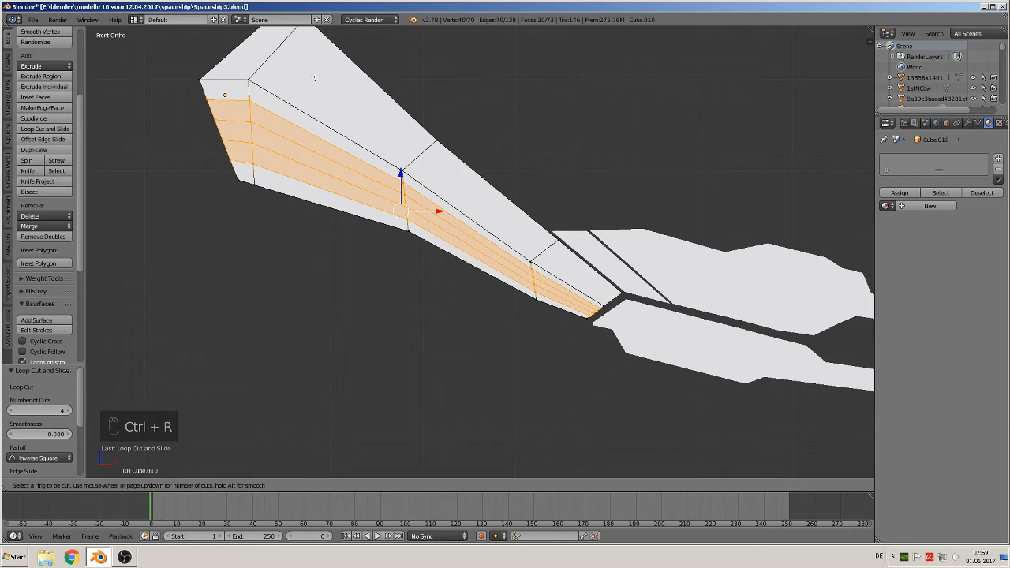
{"action": "left_click", "coordinate": [408, 146]}
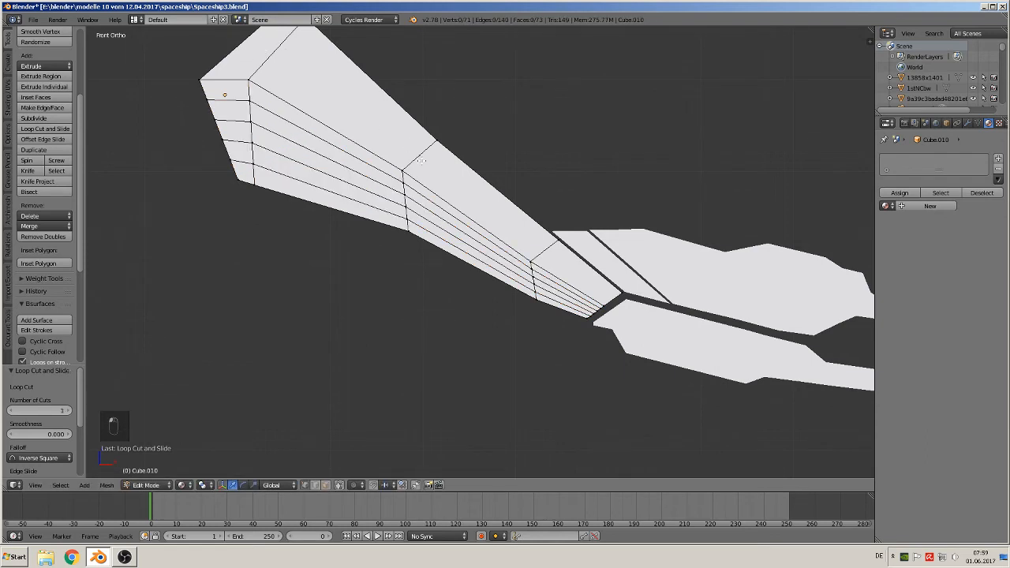
{"action": "right_click", "coordinate": [422, 155]}
{"action": "key", "text": "x"}
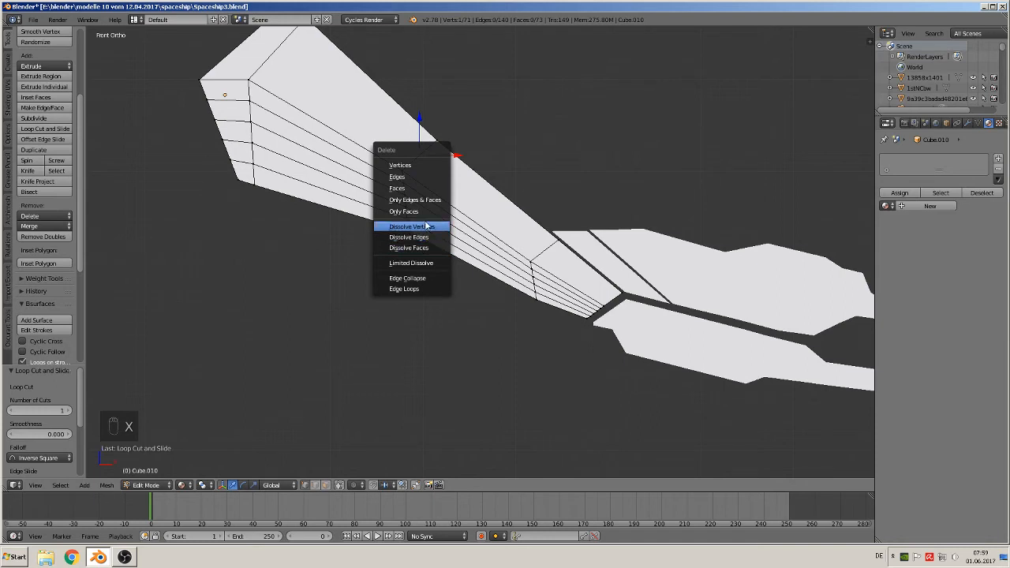
{"action": "left_click", "coordinate": [427, 226]}
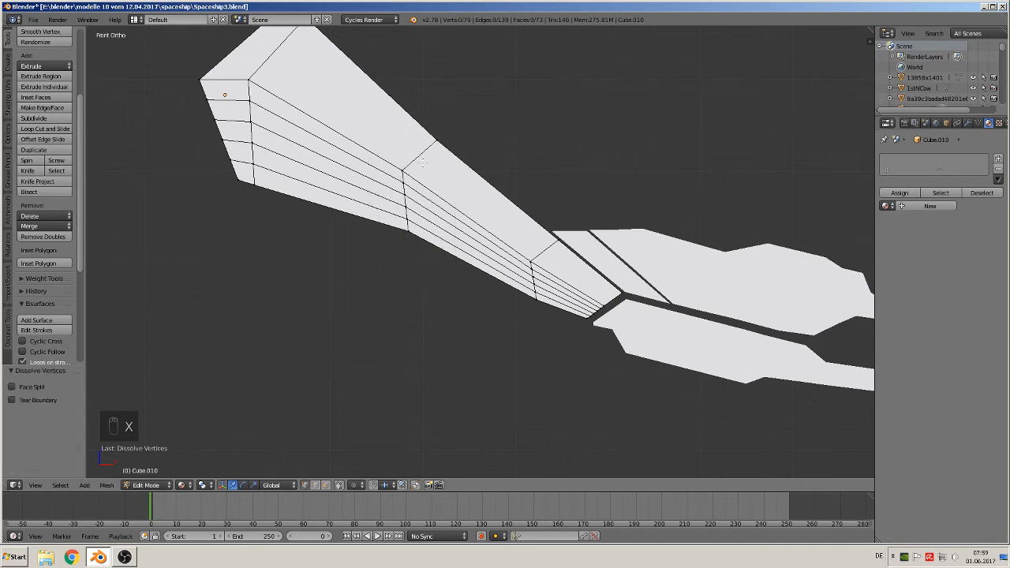
Add four centred loop cuts across the lower band's wide section and four across its middle section.
{"action": "key", "text": "ctrl+r"}
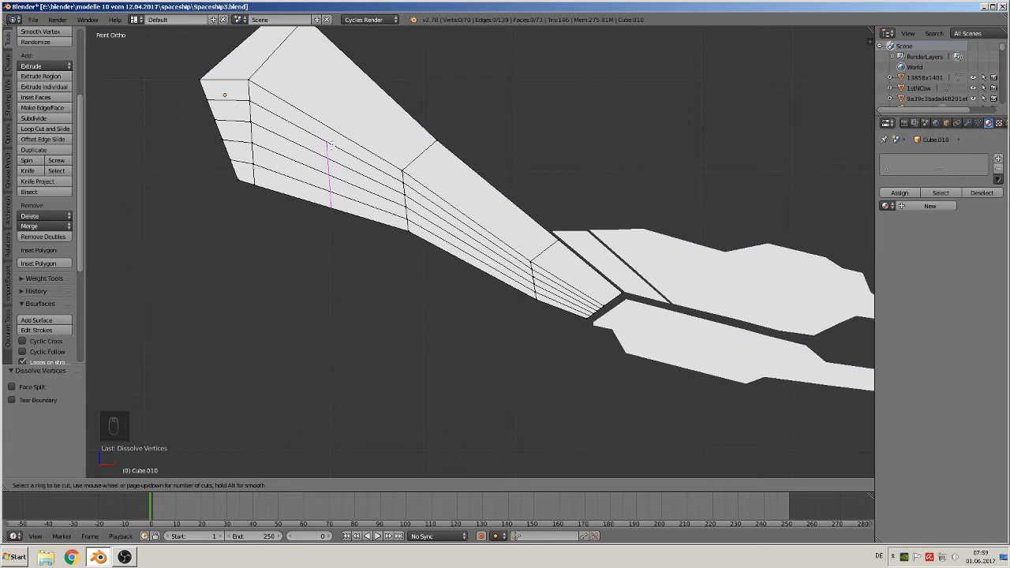
{"action": "scroll", "coordinate": [329, 148], "scroll_direction": "up", "scroll_amount": 3}
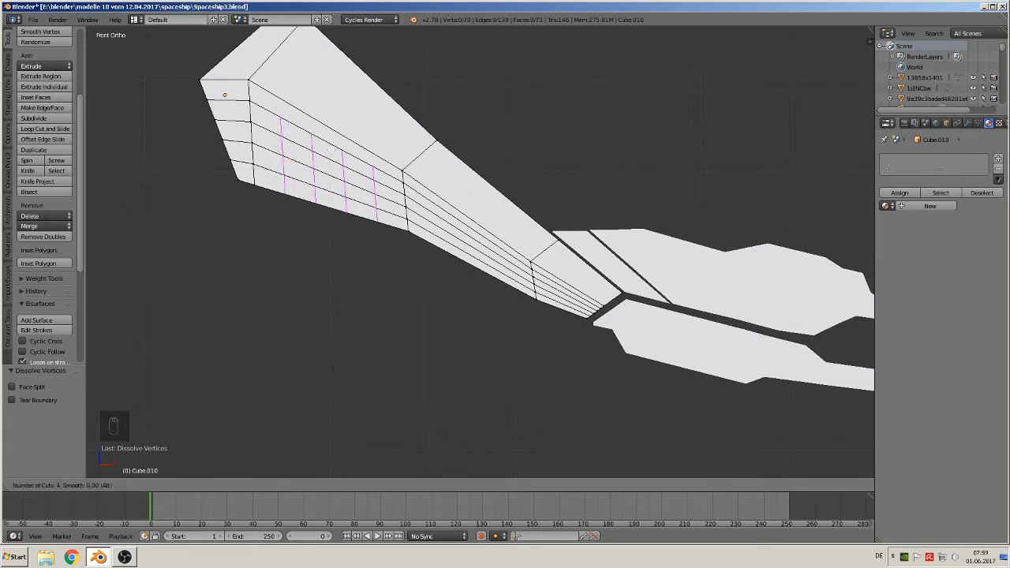
{"action": "left_click", "coordinate": [331, 149]}
{"action": "right_click", "coordinate": [330, 150]}
{"action": "key", "text": "ctrl+r"}
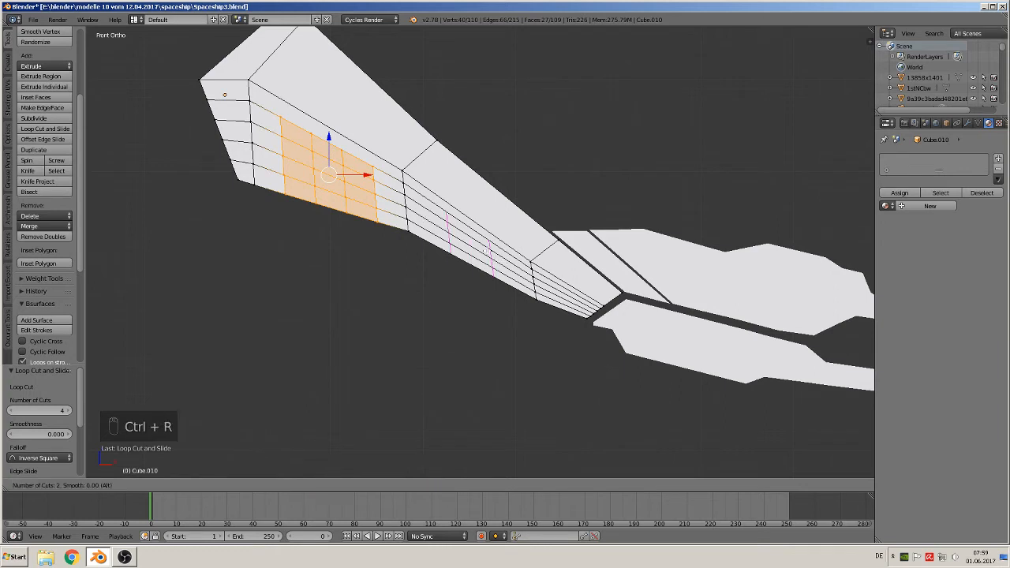
{"action": "left_click", "coordinate": [487, 251]}
{"action": "right_click", "coordinate": [488, 251]}
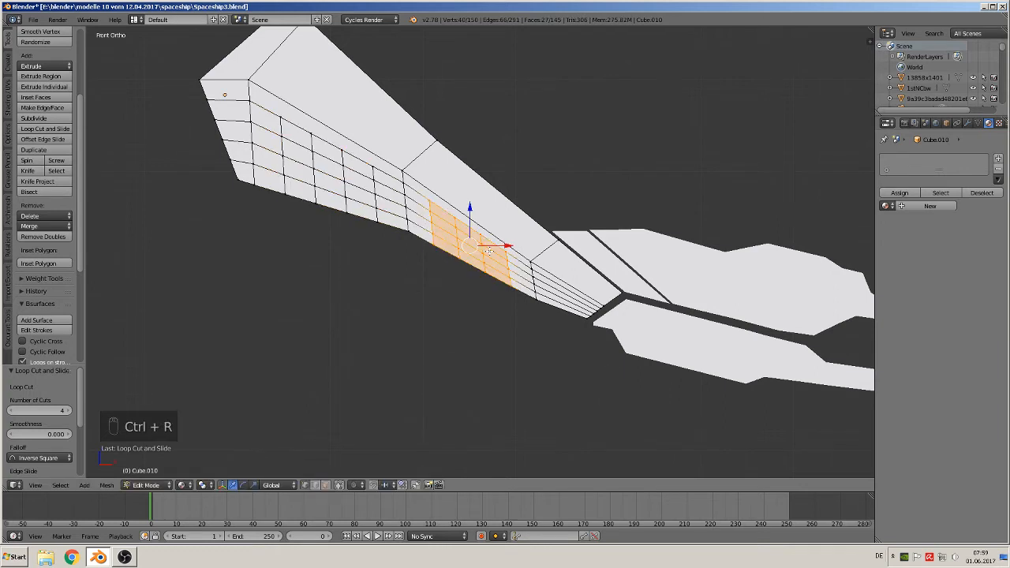
Loop-cut the hull piece's narrow end section in the middle, and halve its inner half with another loop cut.
{"action": "key", "text": "ctrl+r"}
{"action": "left_click", "coordinate": [566, 297]}
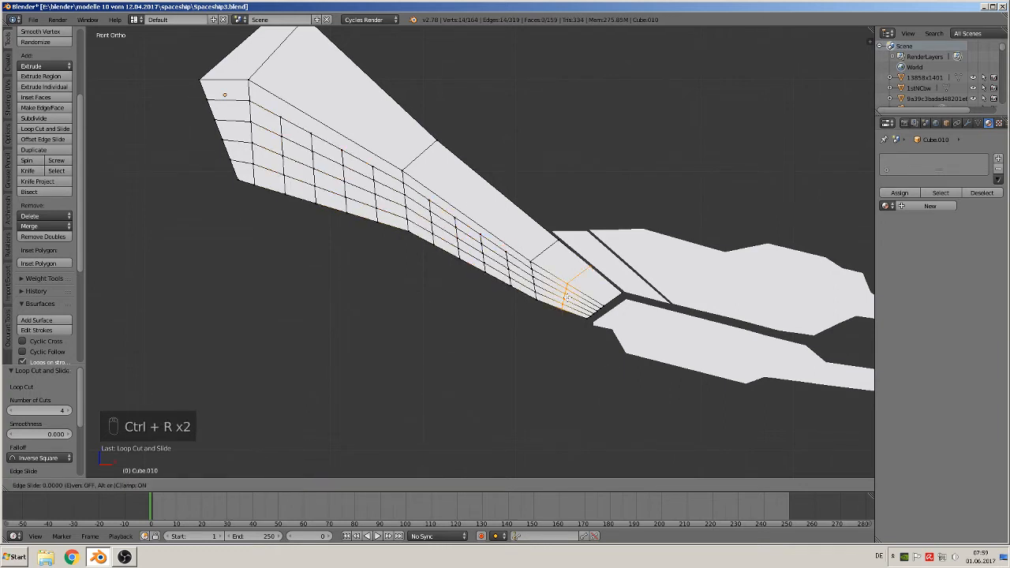
{"action": "right_click", "coordinate": [567, 298]}
{"action": "key", "text": "ctrl+r"}
{"action": "left_click", "coordinate": [551, 279]}
{"action": "right_click", "coordinate": [551, 280]}
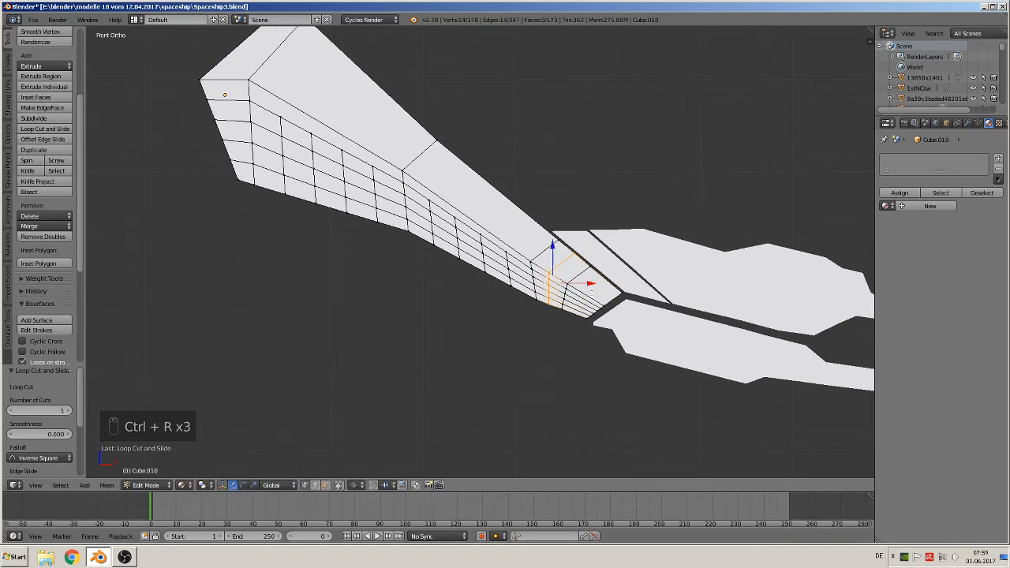
Halve the narrow end section's outer half with a loop cut, and add three lengthwise loop cuts along that section's upper band.
{"action": "key", "text": "ctrl+r"}
{"action": "left_click", "coordinate": [590, 293]}
{"action": "right_click", "coordinate": [591, 293]}
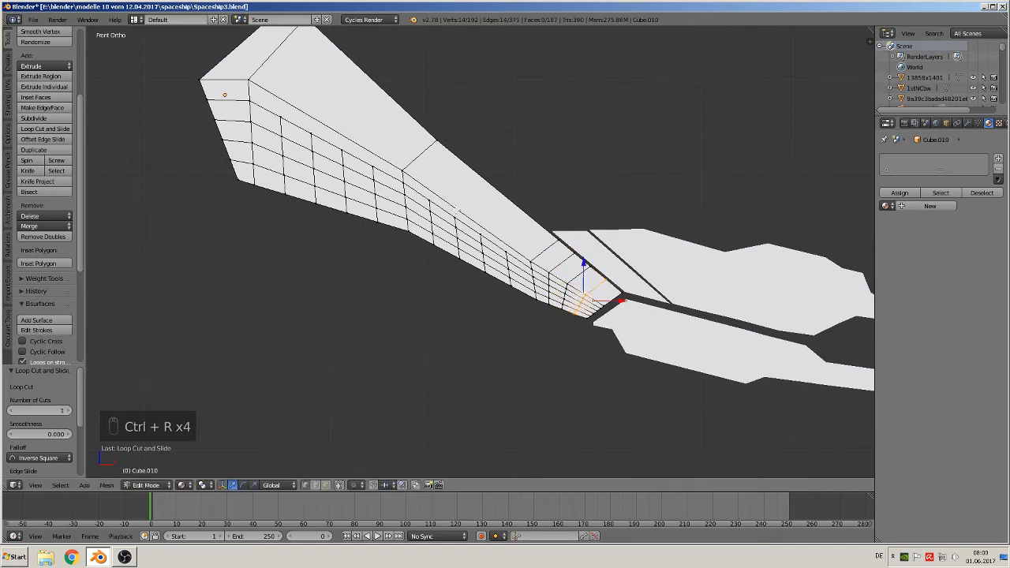
{"action": "middle_click_drag", "start_coordinate": [456, 210], "coordinate": [472, 253], "text": "shift"}
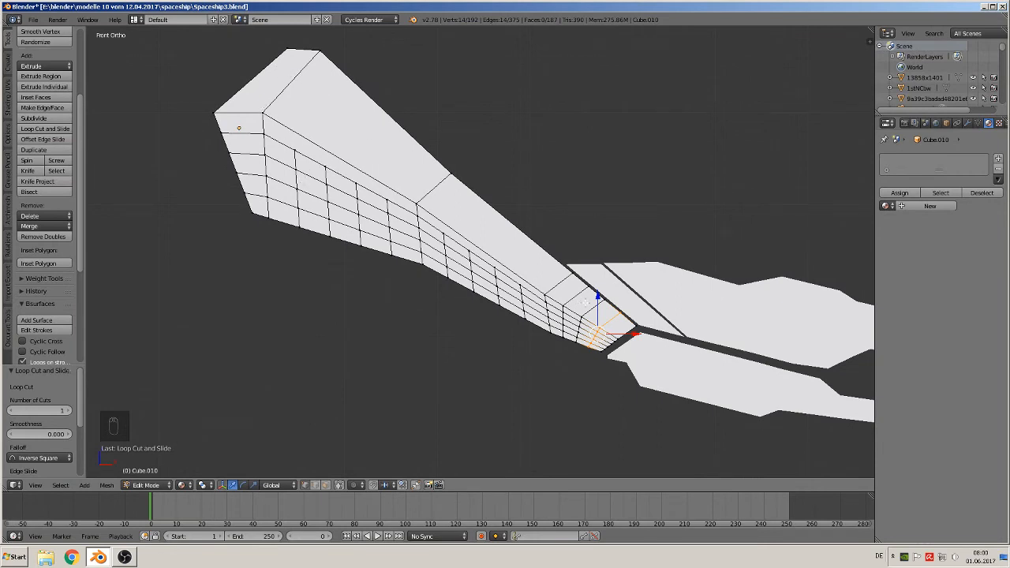
{"action": "key", "text": "ctrl+r"}
{"action": "scroll", "coordinate": [584, 301], "scroll_direction": "up", "scroll_amount": 2}
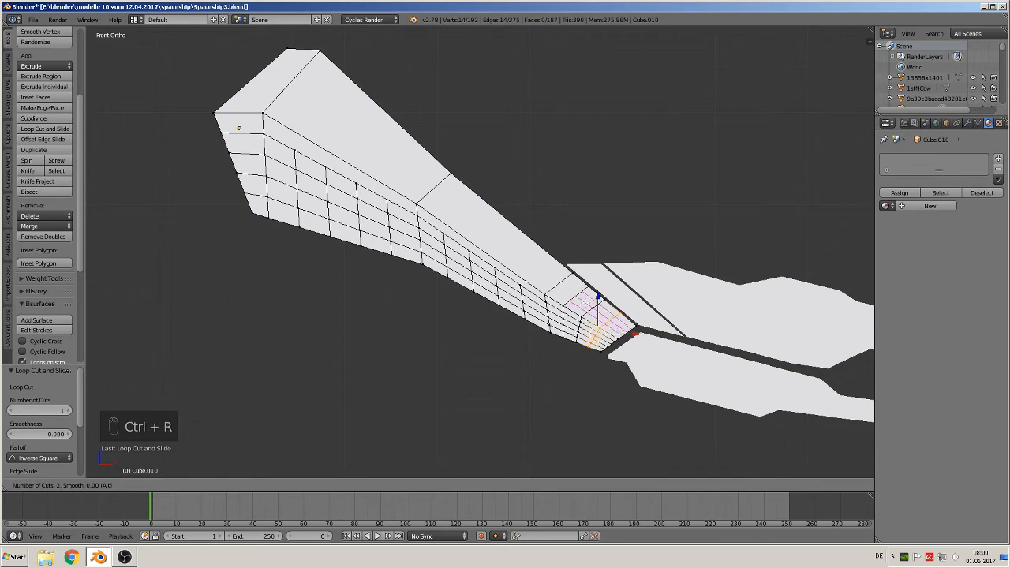
{"action": "left_click", "coordinate": [585, 302]}
{"action": "left_click", "coordinate": [584, 302]}
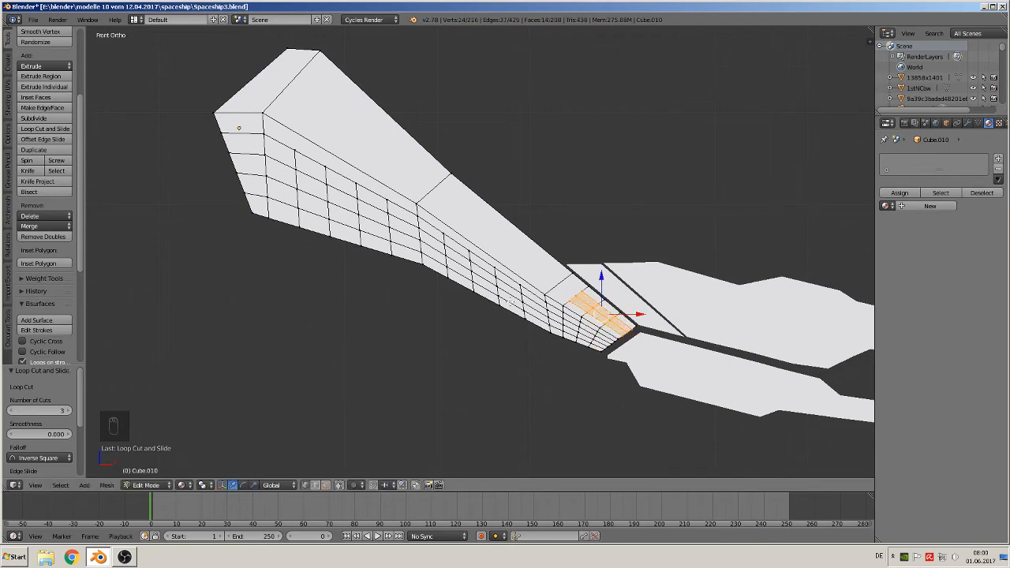
Knife three lengthwise cuts through the upper band's middle section, continuing the three lines of the narrow end section.
{"action": "middle_click_drag", "start_coordinate": [453, 283], "coordinate": [465, 223], "text": "shift"}
{"action": "scroll", "coordinate": [498, 346], "scroll_direction": "up", "scroll_amount": 2}
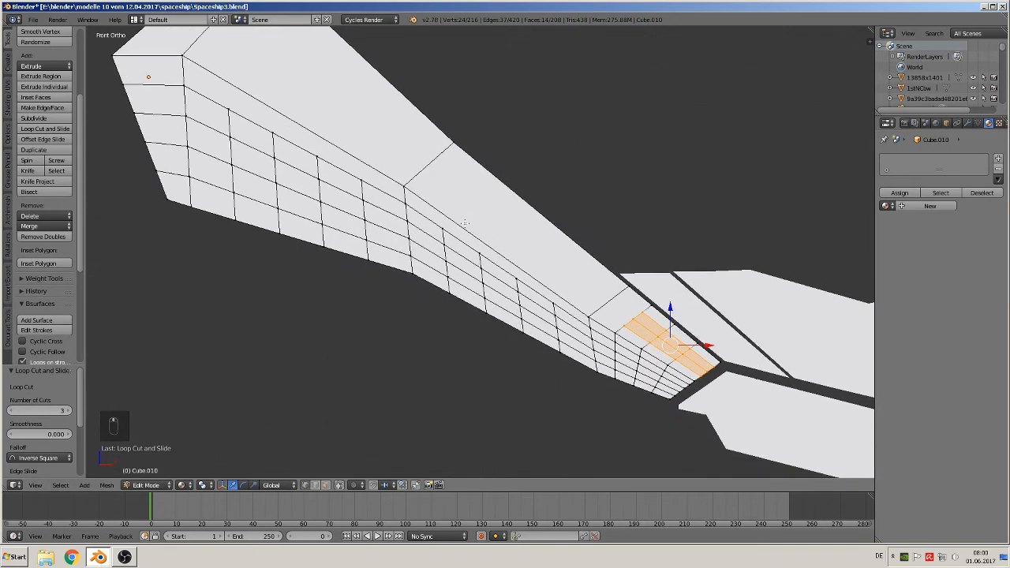
{"action": "left_click", "coordinate": [27, 171]}
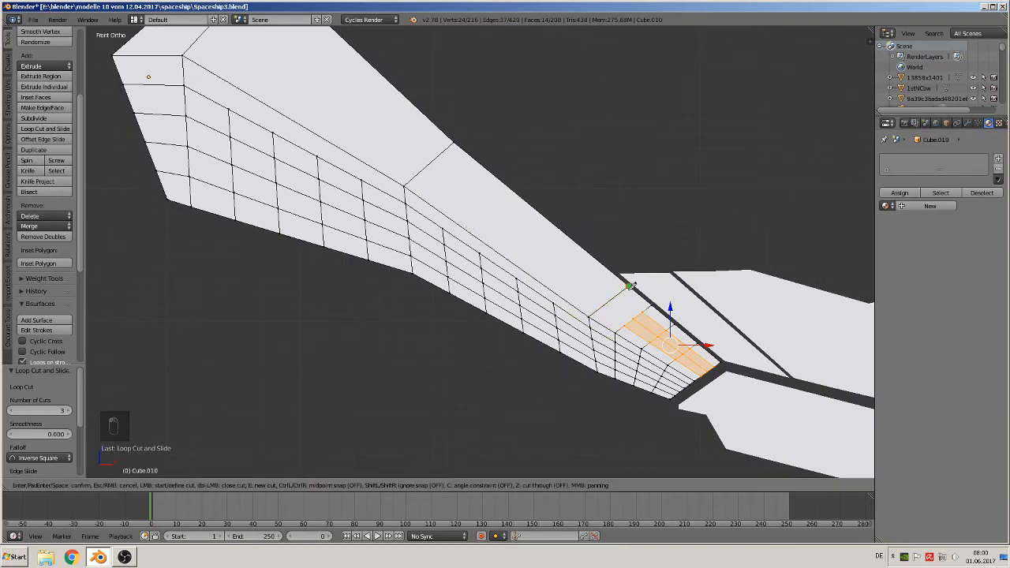
{"action": "left_click", "coordinate": [642, 312]}
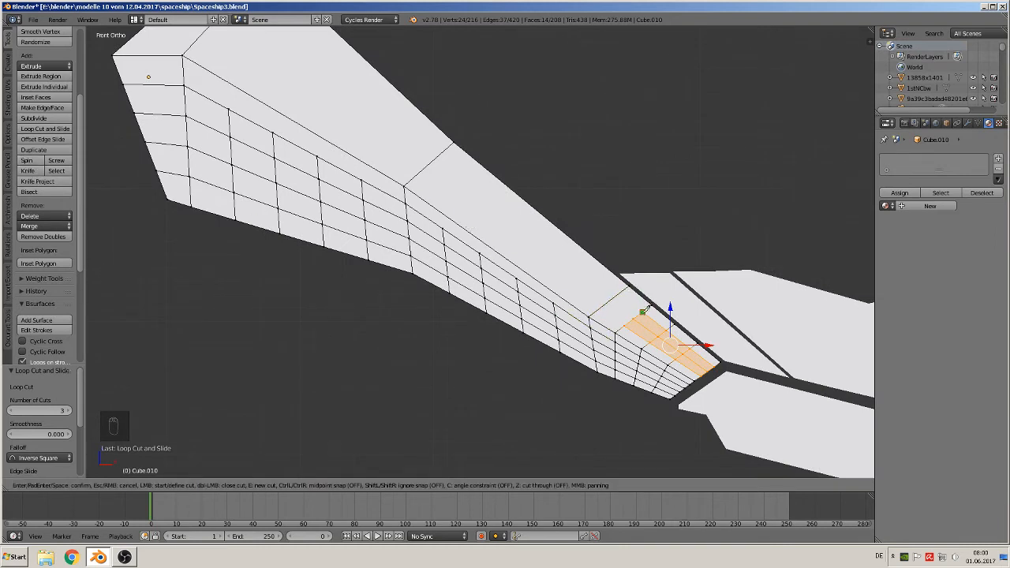
{"action": "left_click", "coordinate": [444, 150]}
{"action": "key", "text": "Return"}
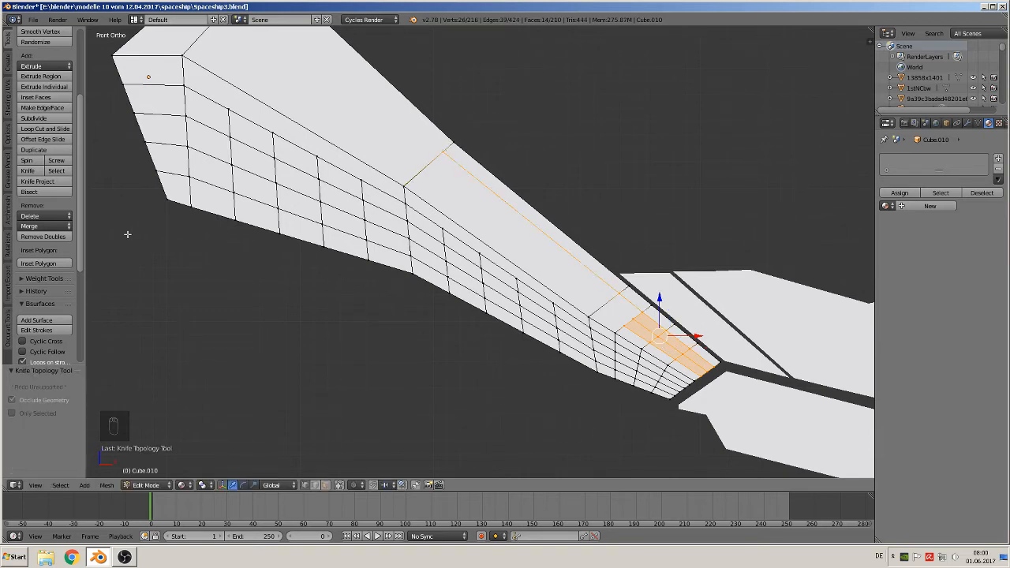
{"action": "left_click", "coordinate": [27, 170]}
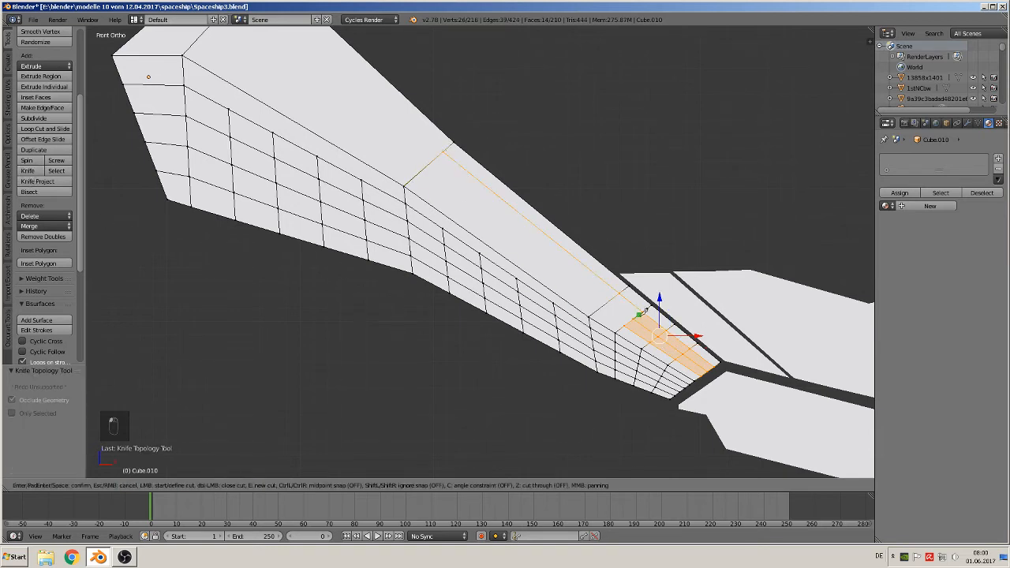
{"action": "left_click", "coordinate": [636, 316]}
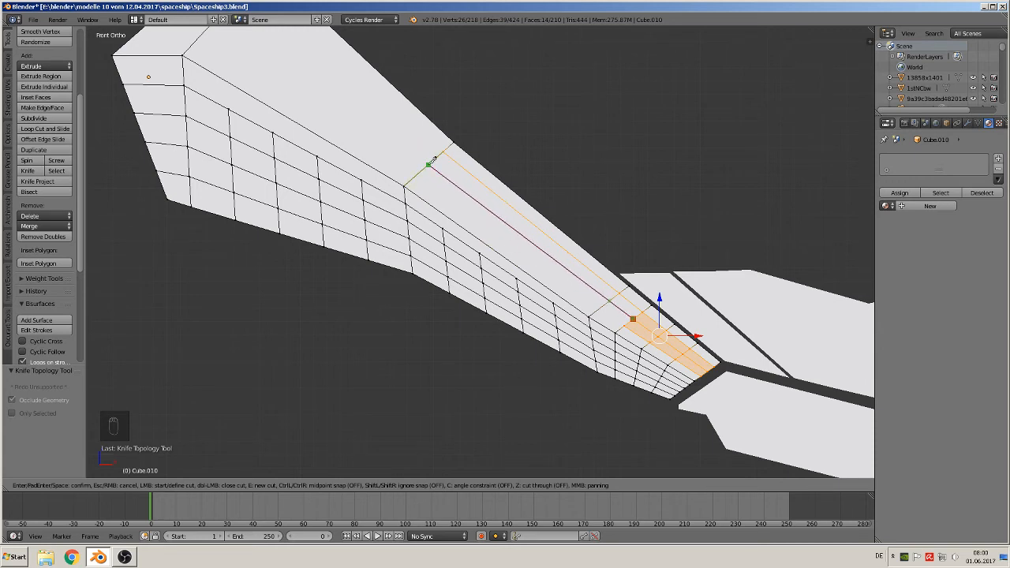
{"action": "left_click", "coordinate": [427, 164]}
{"action": "key", "text": "Return"}
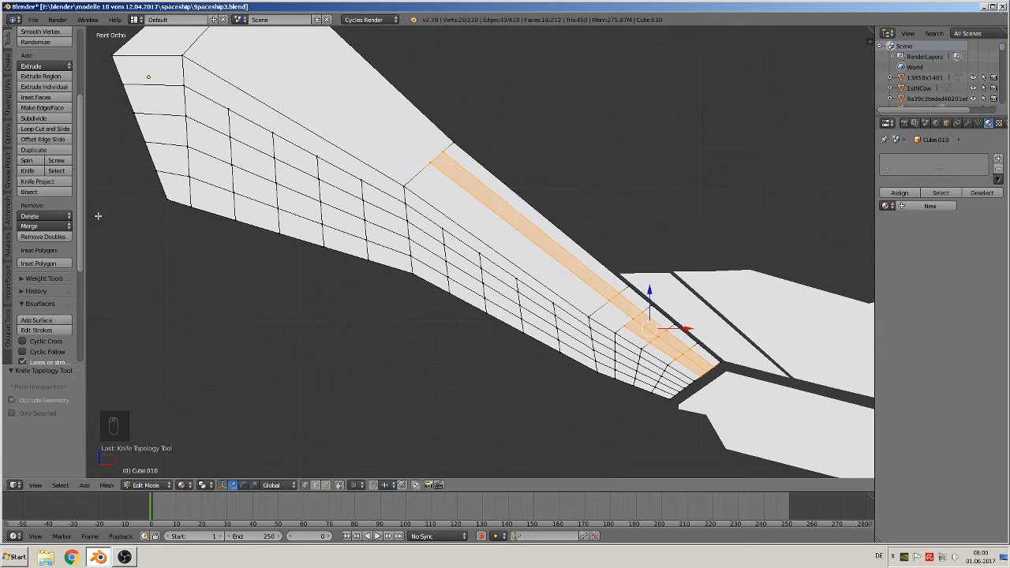
{"action": "left_click", "coordinate": [27, 171]}
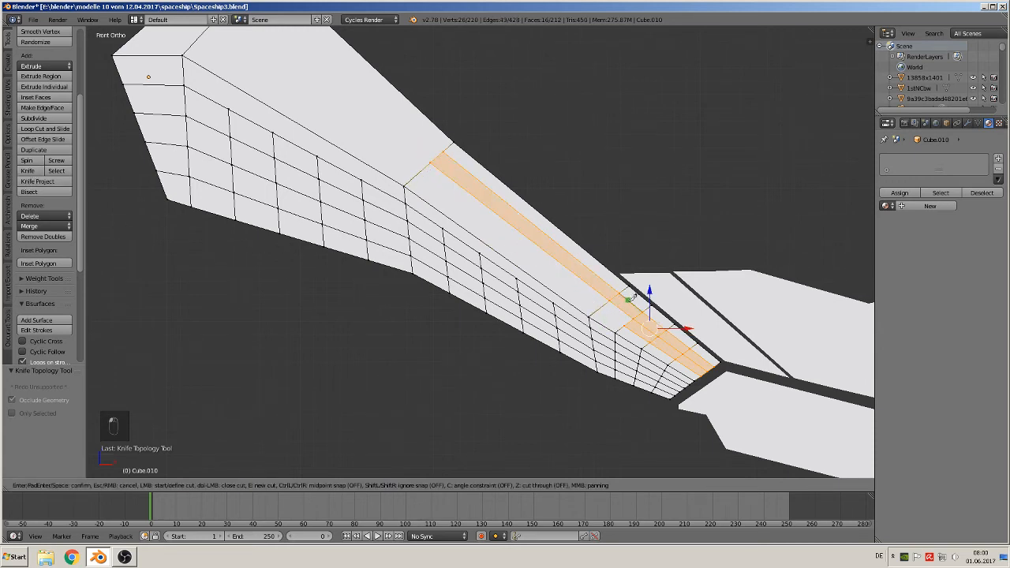
{"action": "left_click", "coordinate": [624, 325]}
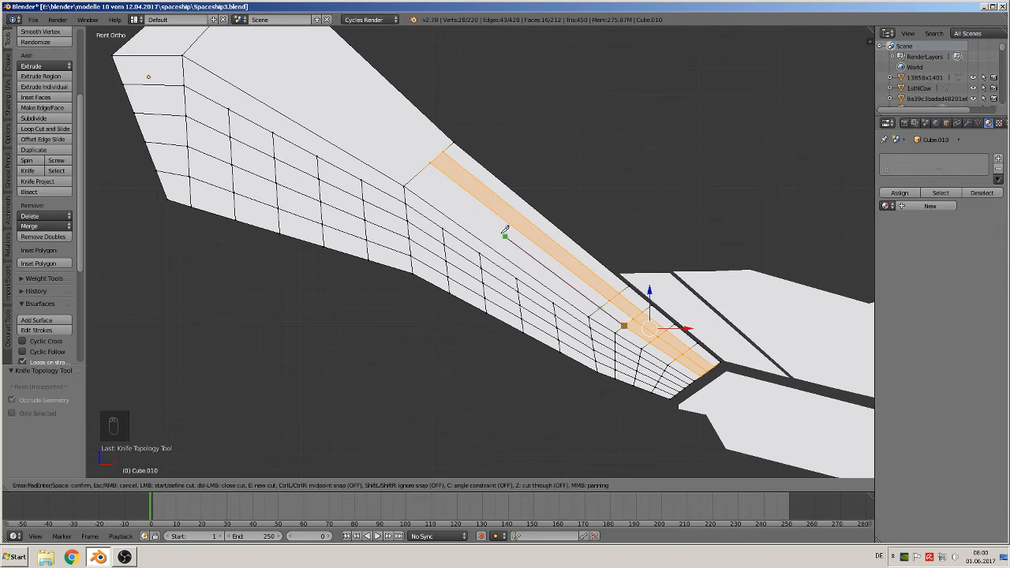
{"action": "left_click", "coordinate": [417, 174]}
{"action": "key", "text": "Return"}
Continue the three lengthwise lines with knife cuts along the upper band's wide section, up to the bevelled end face's edge.
{"action": "middle_click_drag", "start_coordinate": [455, 302], "coordinate": [504, 344], "text": "shift"}
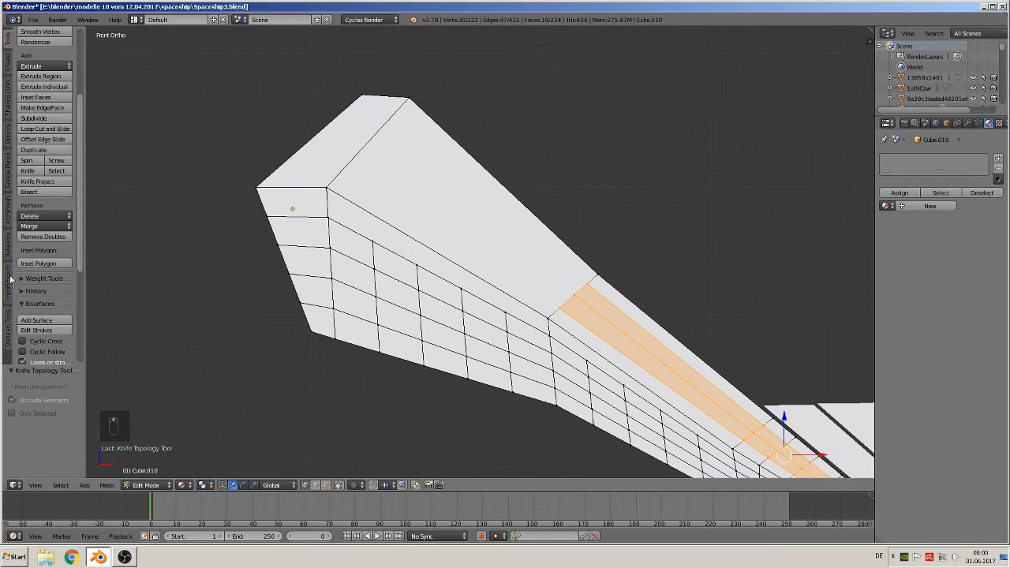
{"action": "left_click", "coordinate": [29, 171]}
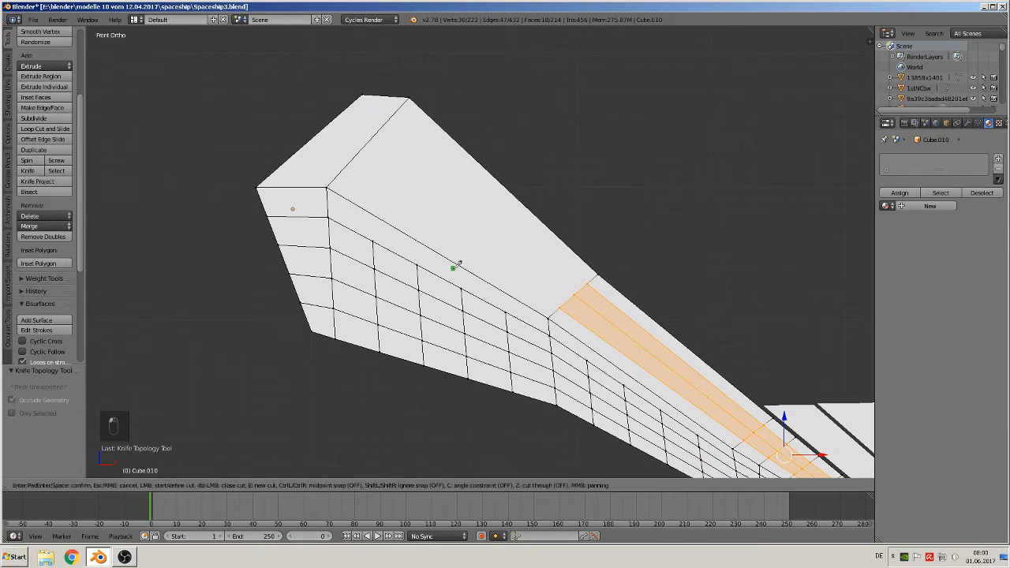
{"action": "left_click", "coordinate": [588, 282]}
{"action": "left_click", "coordinate": [389, 115]}
{"action": "key", "text": "Return"}
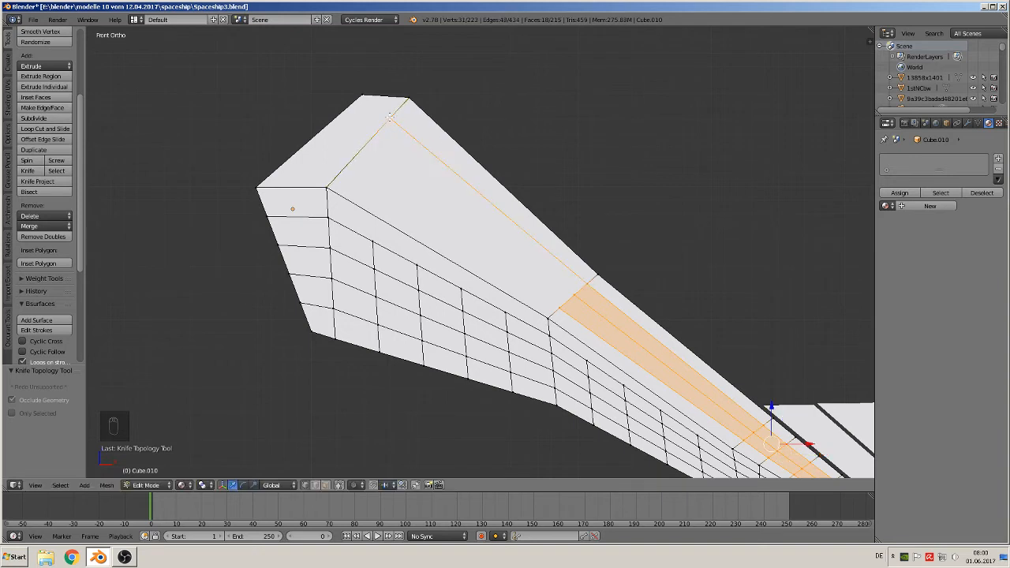
{"action": "left_click", "coordinate": [28, 170]}
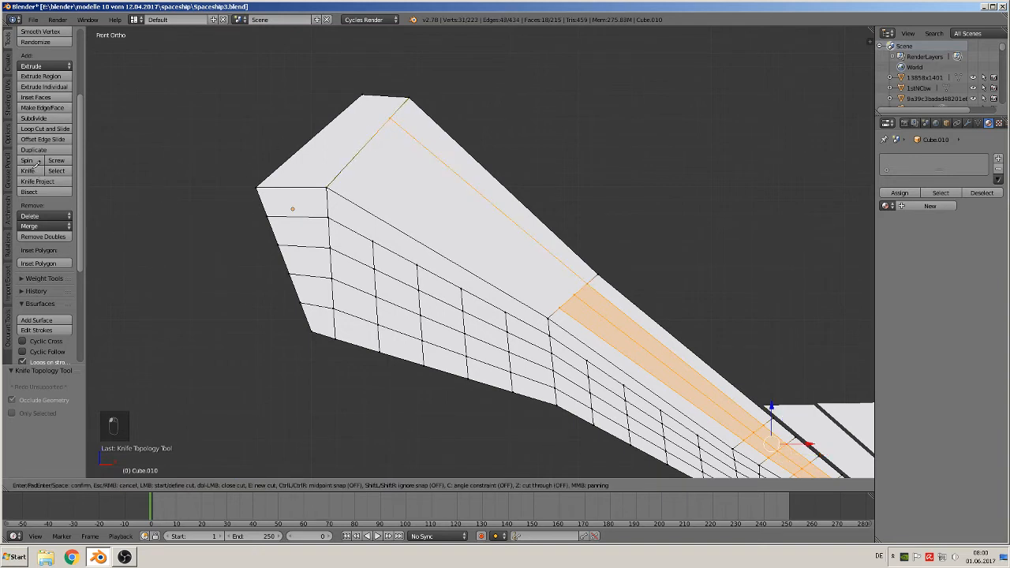
{"action": "left_click", "coordinate": [575, 292]}
{"action": "left_click", "coordinate": [372, 134]}
{"action": "key", "text": "Return"}
{"action": "left_click", "coordinate": [29, 170]}
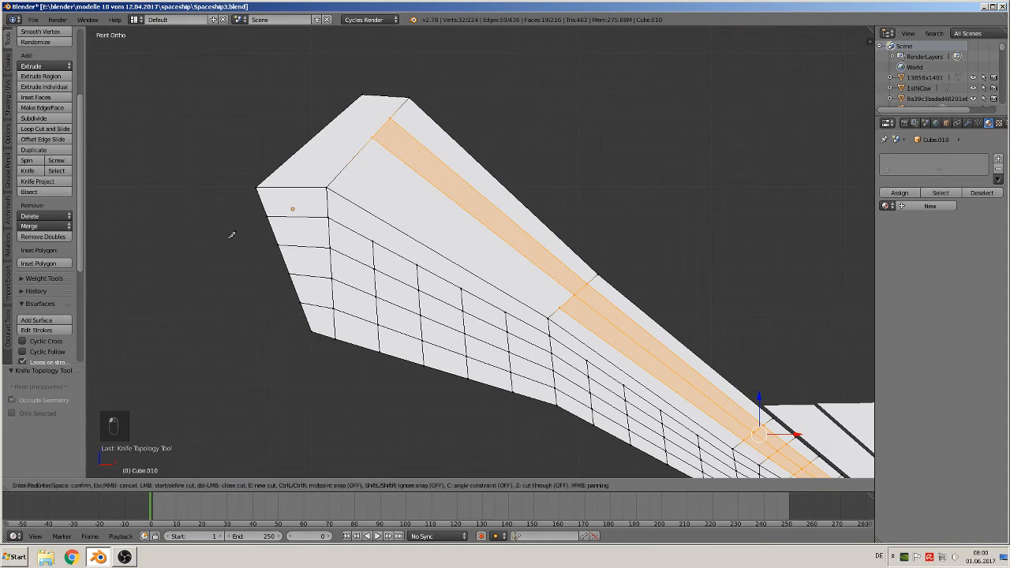
{"action": "left_click", "coordinate": [559, 307]}
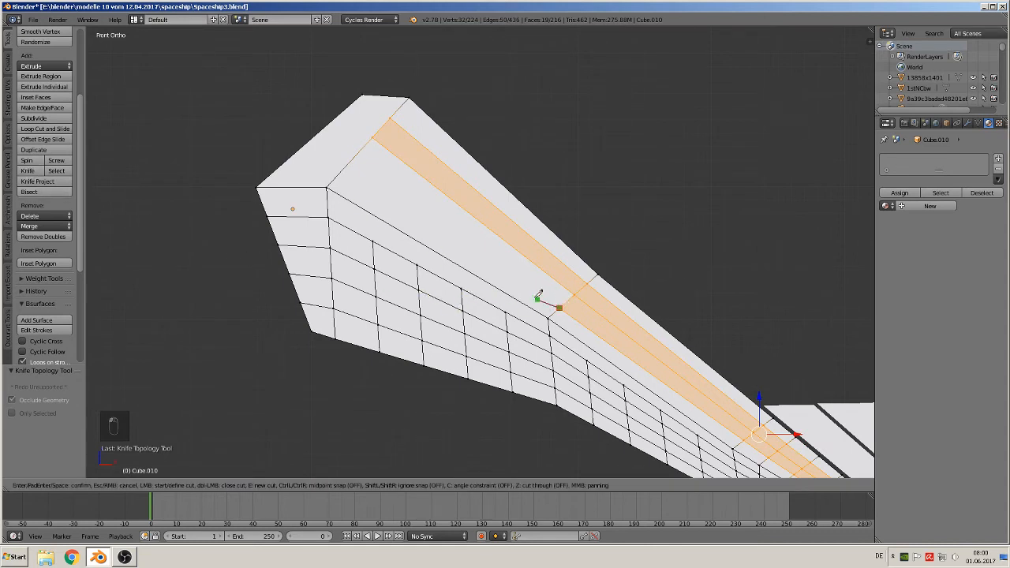
{"action": "left_click", "coordinate": [352, 163]}
{"action": "key", "text": "Return"}
Extend the three lengthwise lines with knife cuts across the slanted face at the hull piece's wide end.
{"action": "middle_click_drag", "start_coordinate": [437, 270], "coordinate": [618, 359], "text": "shift"}
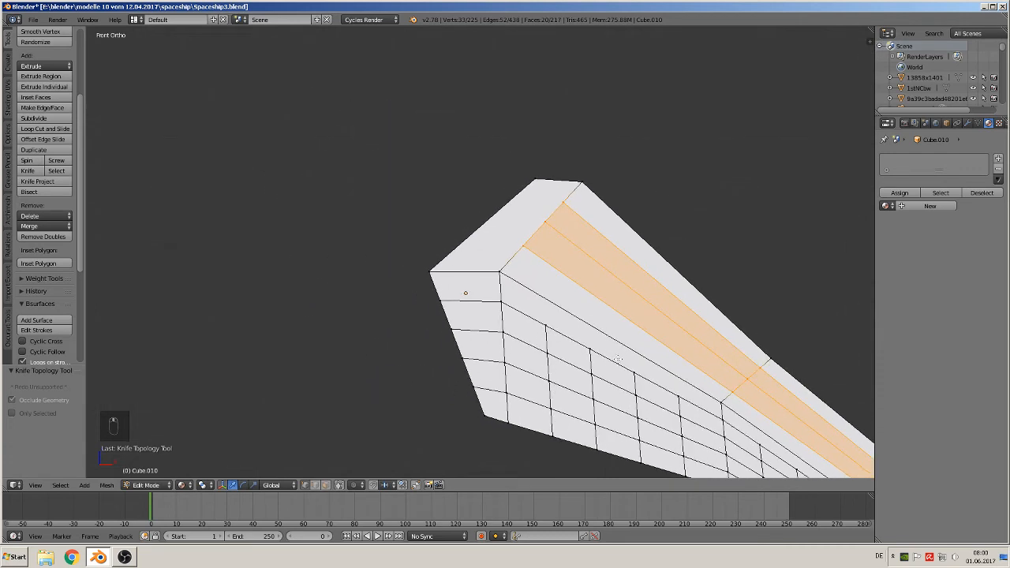
{"action": "left_click", "coordinate": [27, 171]}
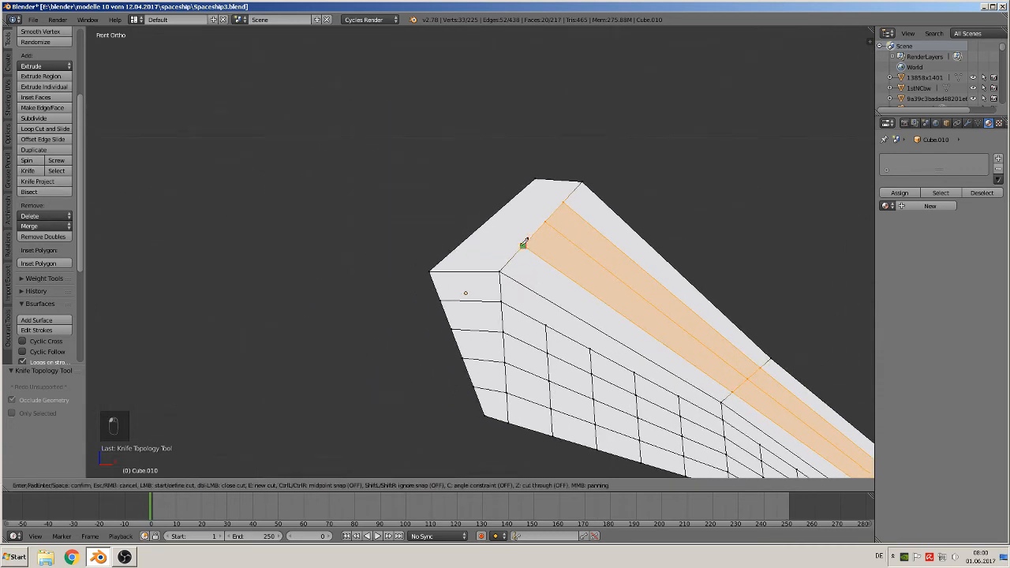
{"action": "key", "text": "Escape"}
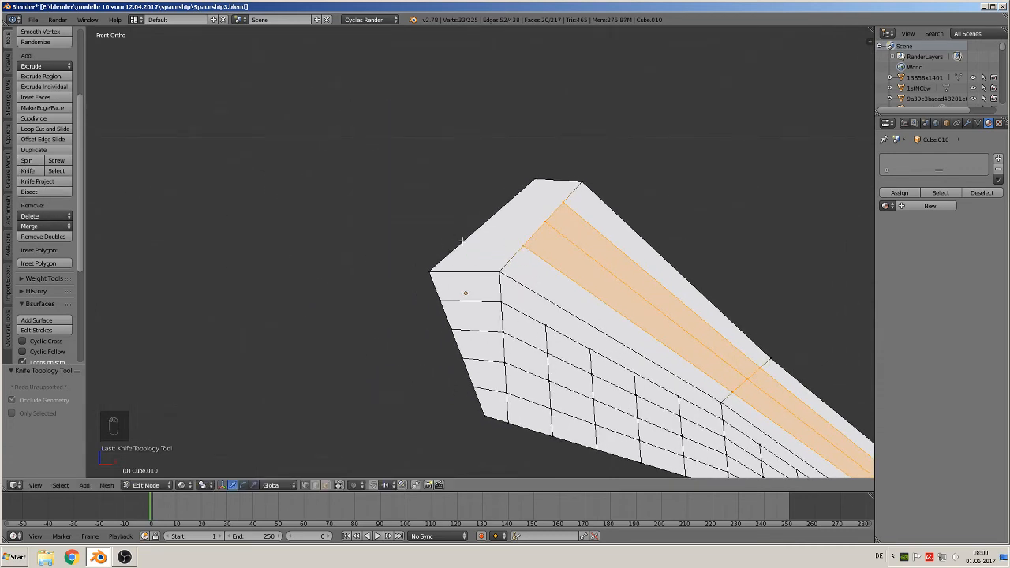
{"action": "left_click", "coordinate": [35, 172]}
{"action": "left_click", "coordinate": [523, 245]}
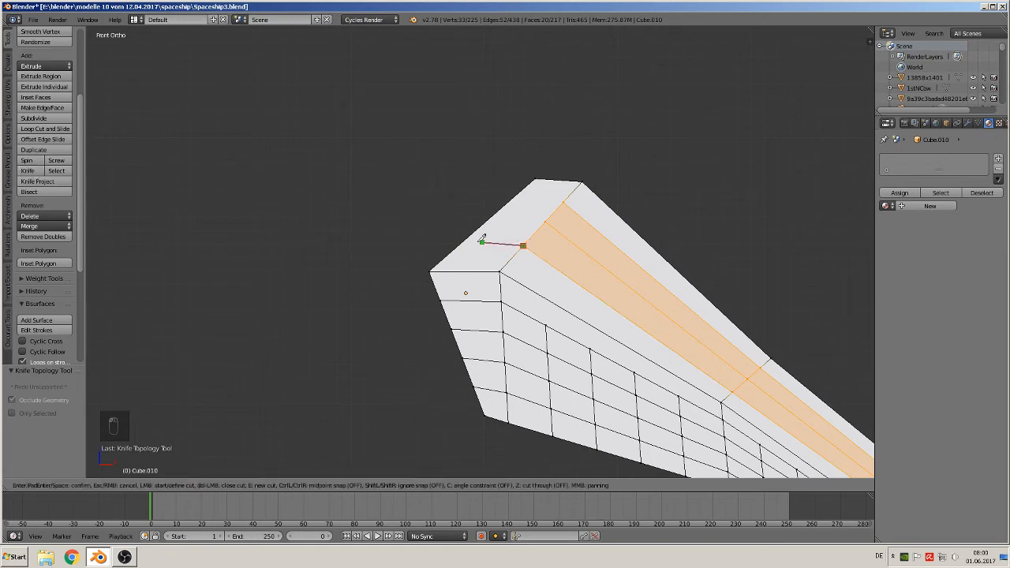
{"action": "left_click", "coordinate": [460, 245]}
{"action": "key", "text": "Return"}
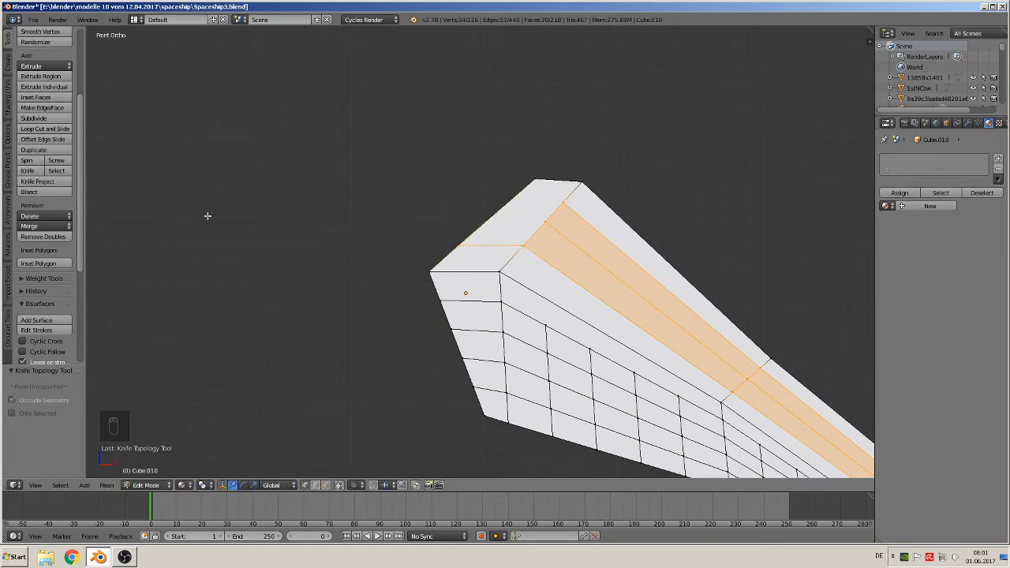
{"action": "left_click", "coordinate": [27, 170]}
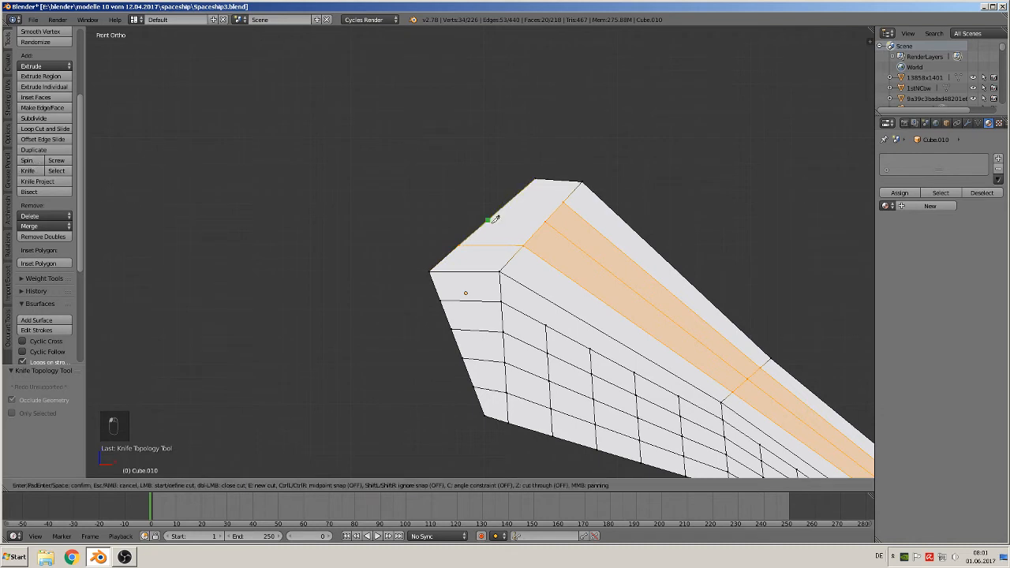
{"action": "left_click", "coordinate": [549, 217]}
{"action": "left_click", "coordinate": [491, 219]}
{"action": "key", "text": "Return"}
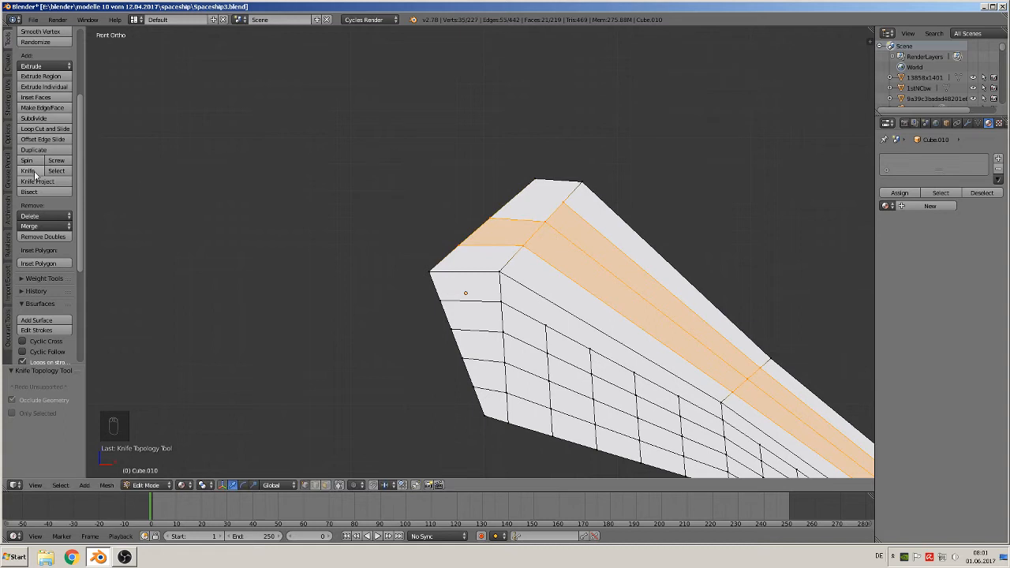
{"action": "left_click", "coordinate": [29, 171]}
{"action": "left_click", "coordinate": [562, 202]}
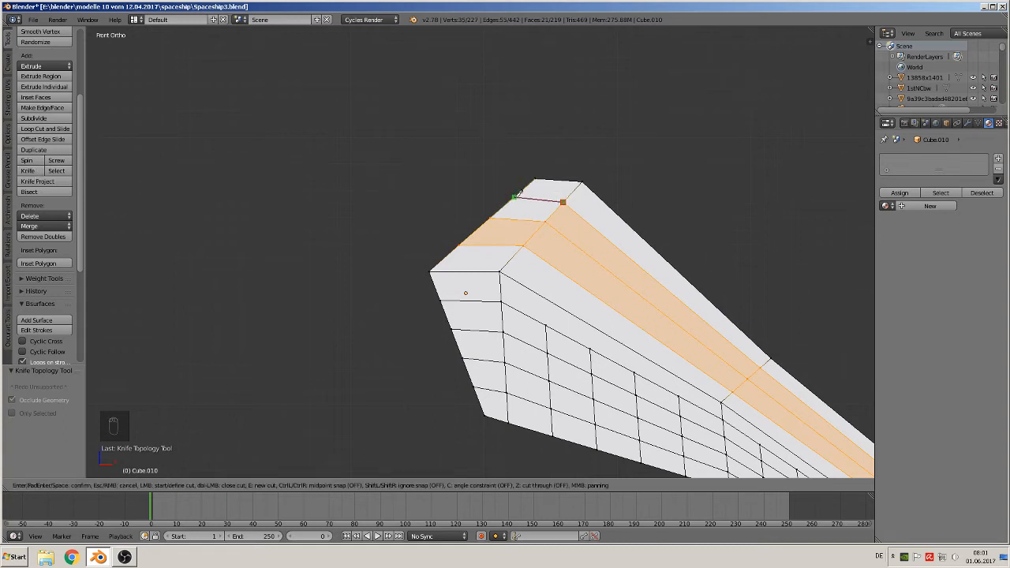
{"action": "left_click", "coordinate": [513, 196]}
{"action": "key", "text": "Return"}
Knife a crosswise cut from the lower band's first grid line across the upper band's wide section to its far edge.
{"action": "middle_click_drag", "start_coordinate": [704, 330], "coordinate": [575, 213], "text": "shift"}
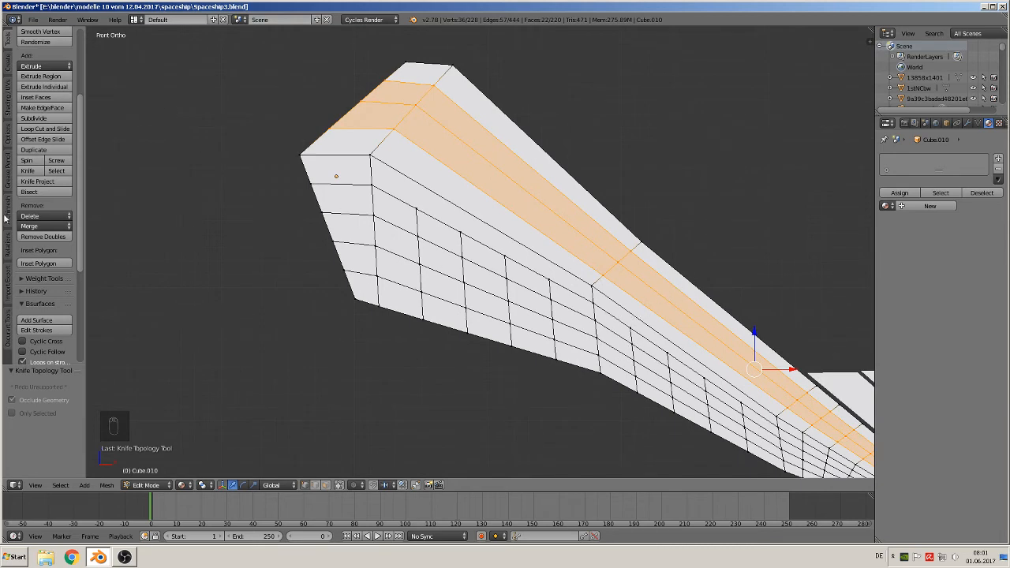
{"action": "left_click", "coordinate": [28, 171]}
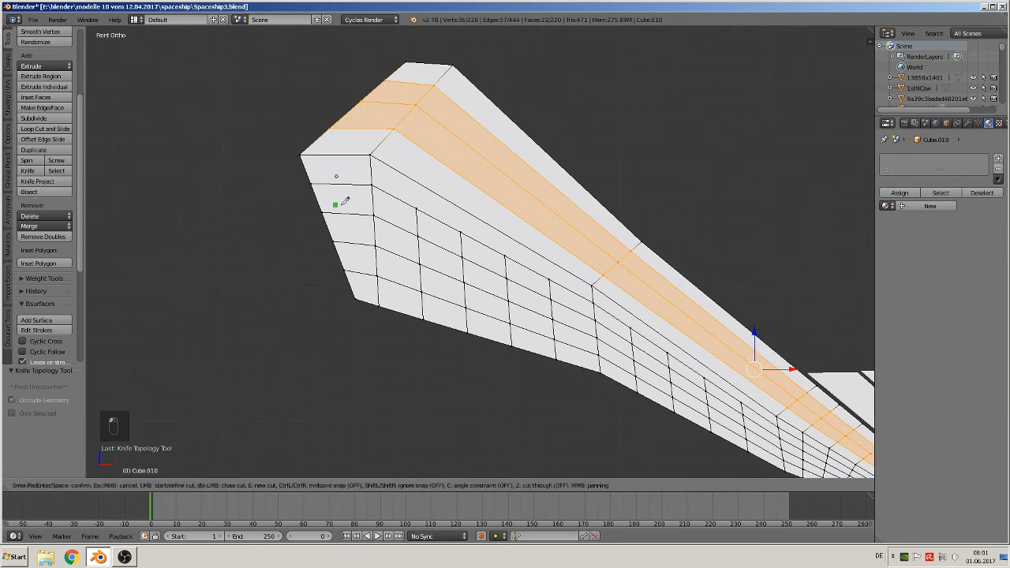
{"action": "left_click", "coordinate": [415, 208]}
{"action": "left_click", "coordinate": [420, 176]}
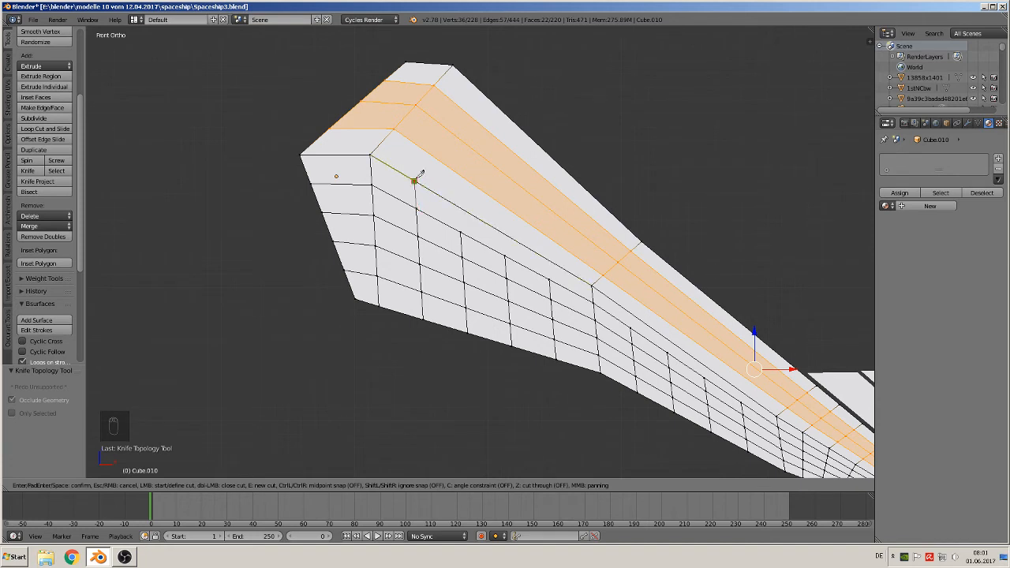
{"action": "left_click", "coordinate": [484, 96]}
{"action": "key", "text": "Return"}
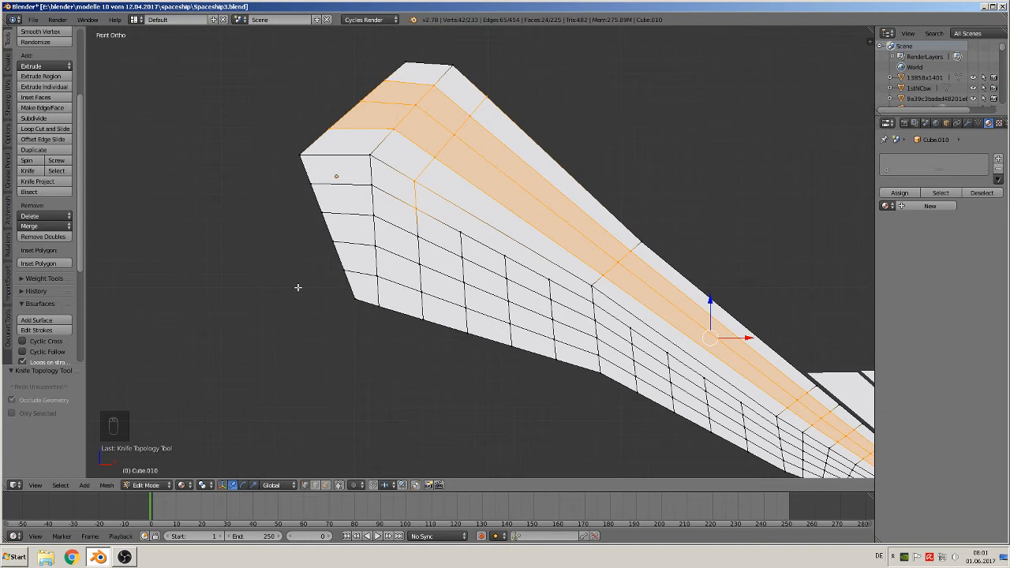
Deselect everything and knife a second crosswise cut from the lower band's second grid line across the upper band's wide section.
{"action": "key", "text": "a"}
{"action": "left_click", "coordinate": [27, 170]}
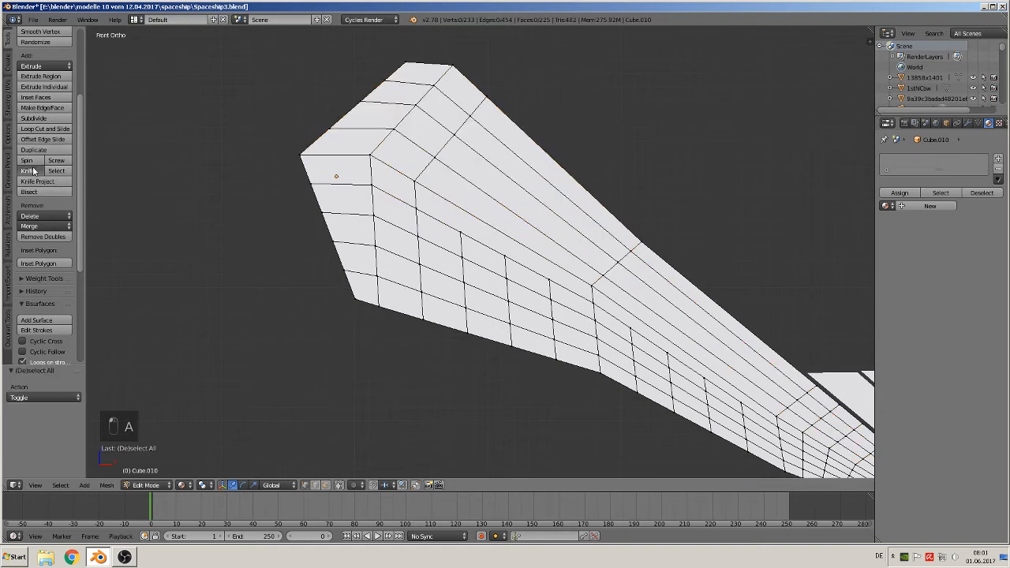
{"action": "left_click", "coordinate": [460, 232]}
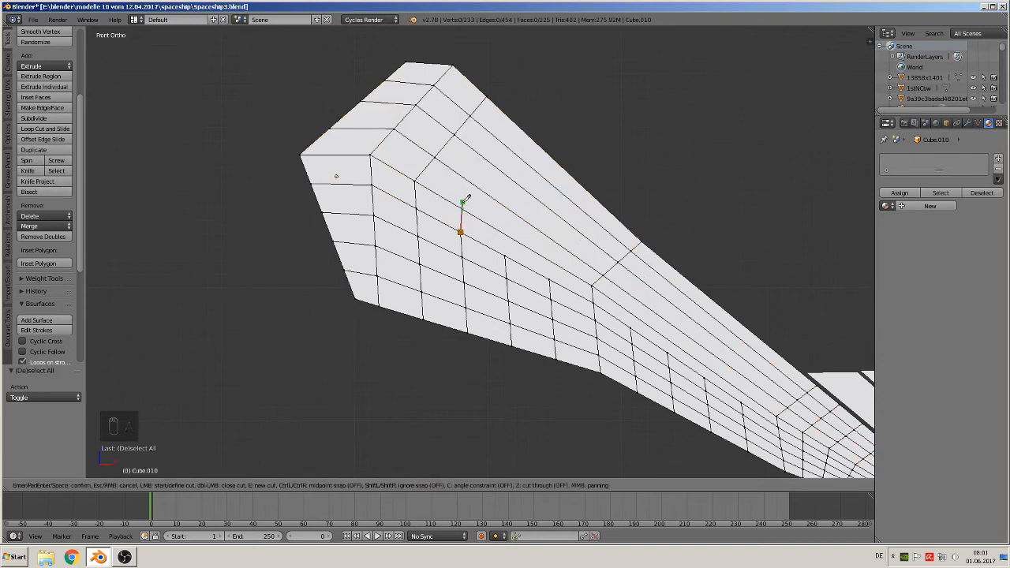
{"action": "left_click", "coordinate": [460, 206]}
{"action": "key", "text": "Return"}
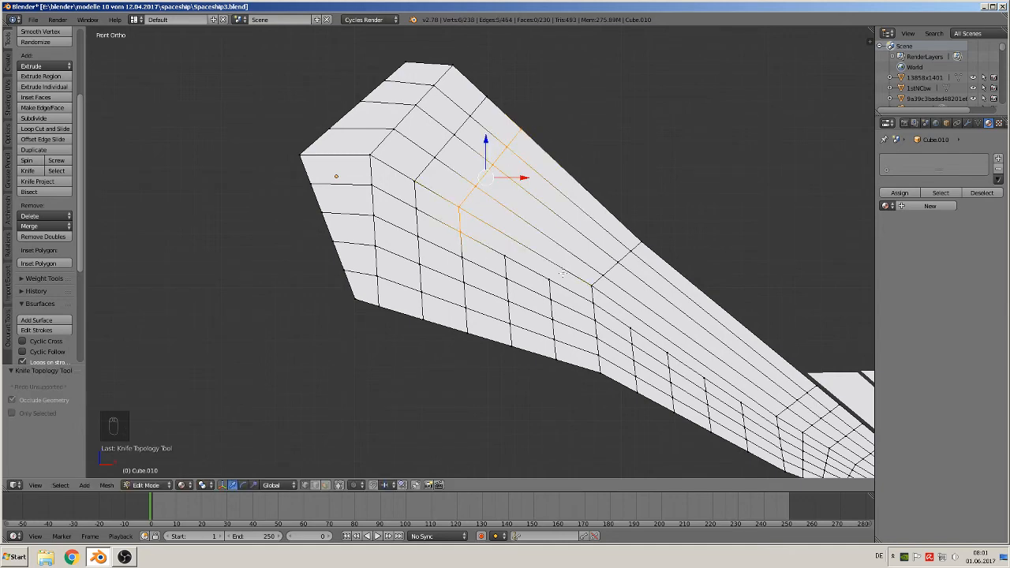
Knife a third crosswise cut from the lower band's third grid line across the upper band's wide section to its far edge.
{"action": "middle_click_drag", "start_coordinate": [593, 284], "coordinate": [404, 247], "text": "shift"}
{"action": "left_click", "coordinate": [29, 170]}
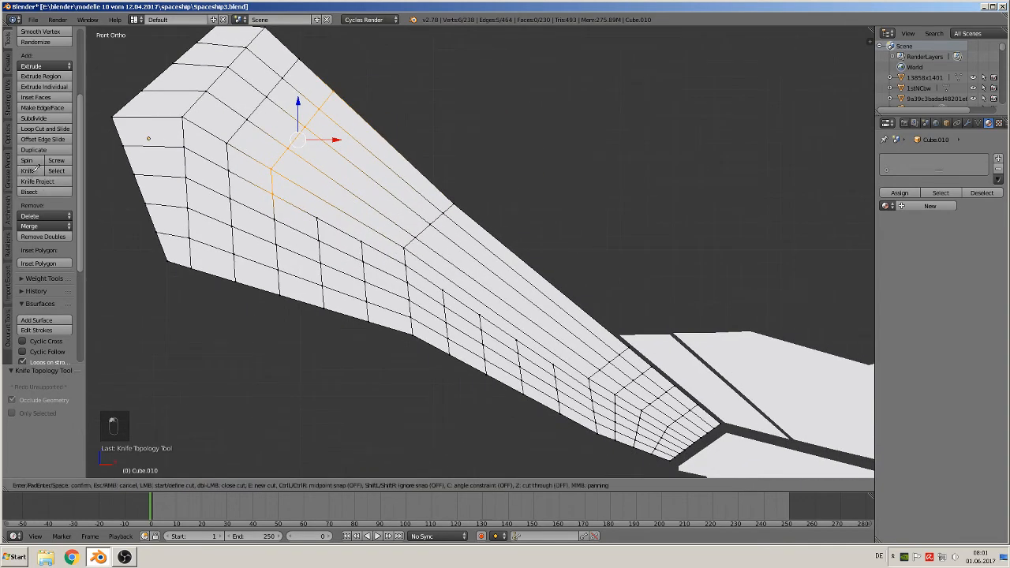
{"action": "left_click", "coordinate": [319, 212]}
{"action": "left_click", "coordinate": [320, 190]}
{"action": "key", "text": "Return"}
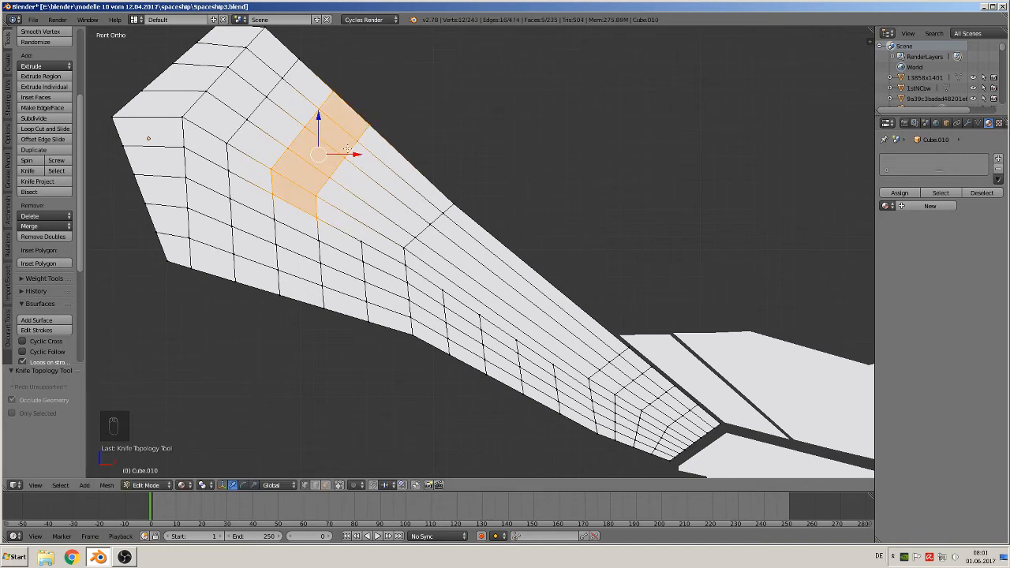
Knife a fourth crosswise cut from the lower band's fourth grid line across the upper band's wide section.
{"action": "left_click", "coordinate": [30, 171]}
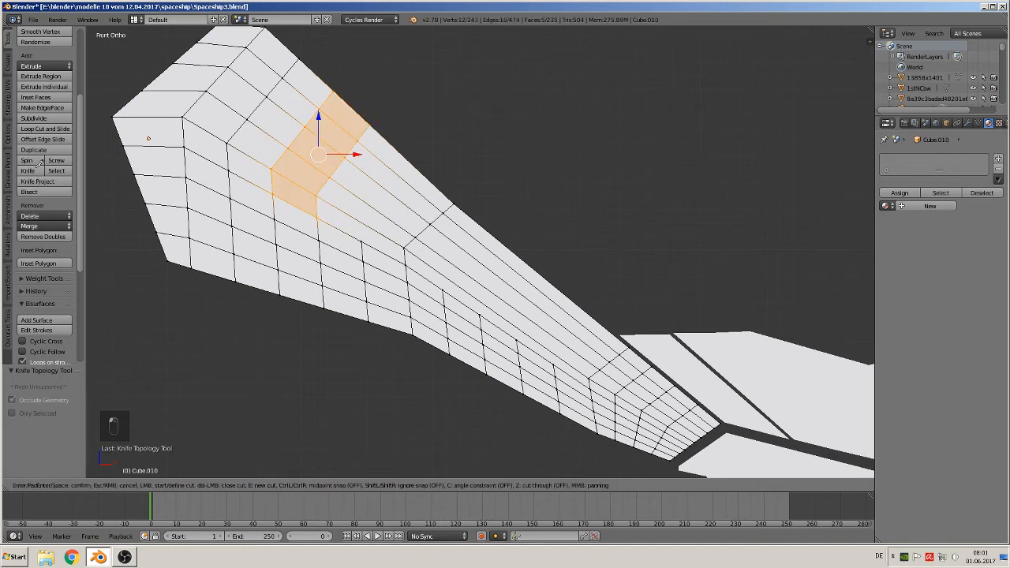
{"action": "left_click", "coordinate": [361, 223]}
{"action": "left_click", "coordinate": [412, 162]}
{"action": "key", "text": "Return"}
Deselect everything and knife the first crosswise cut across the upper band's narrow section, continuing the lower band's first grid line there.
{"action": "middle_click_drag", "start_coordinate": [482, 297], "coordinate": [363, 213], "text": "shift"}
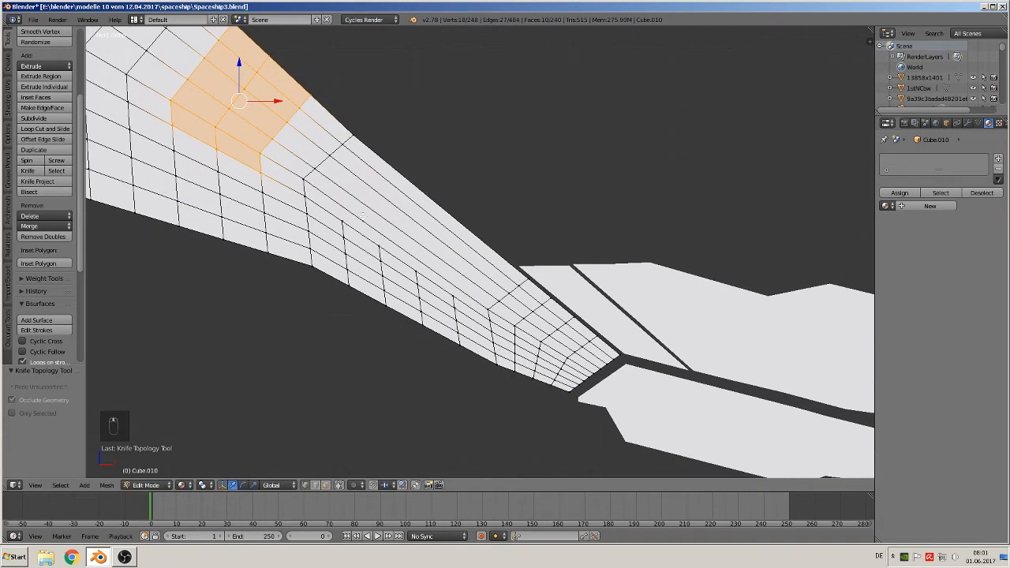
{"action": "key", "text": "a"}
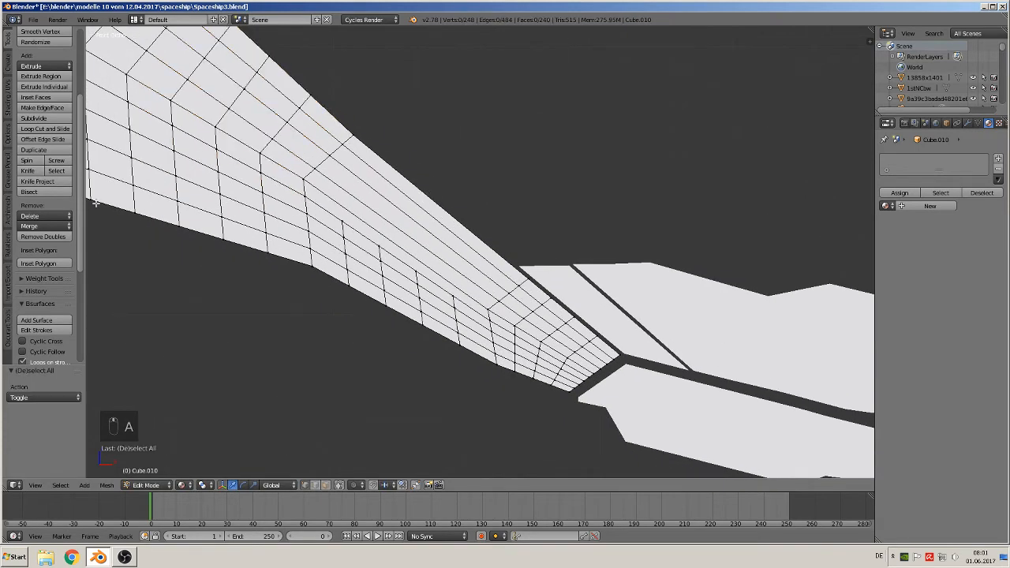
{"action": "left_click", "coordinate": [27, 171]}
{"action": "left_click", "coordinate": [341, 220]}
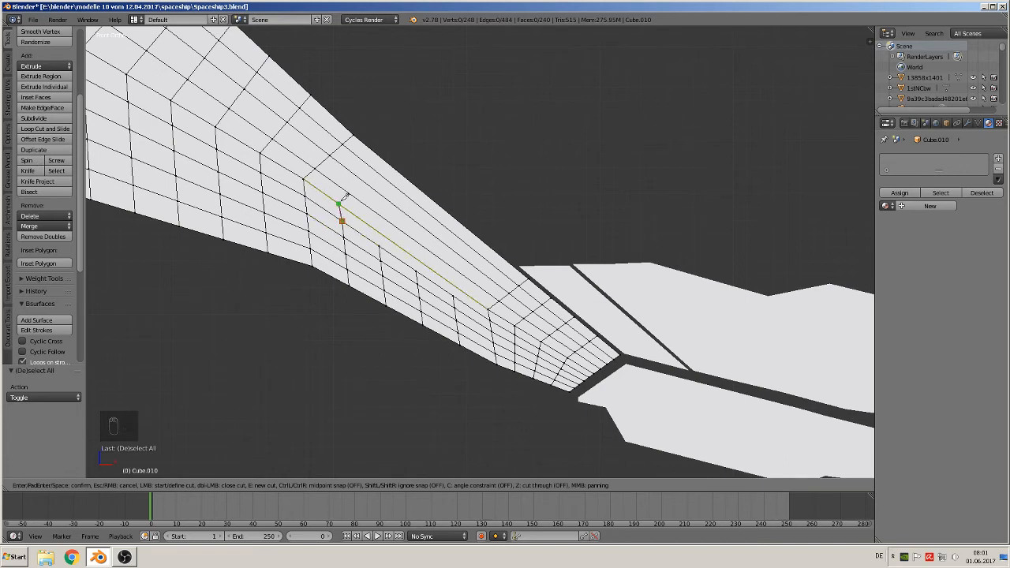
{"action": "left_click", "coordinate": [342, 205]}
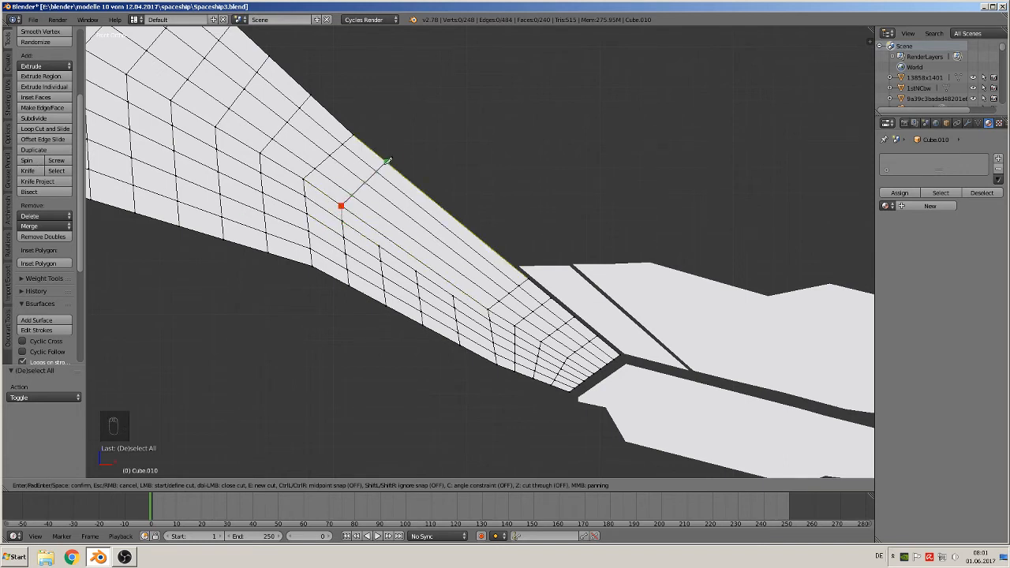
{"action": "left_click", "coordinate": [387, 164]}
{"action": "key", "text": "Return"}
Knife the second crosswise cut across the upper band's narrow section, from the lower band's second grid line to the far edge.
{"action": "middle_click_drag", "start_coordinate": [468, 272], "coordinate": [377, 247], "text": "shift"}
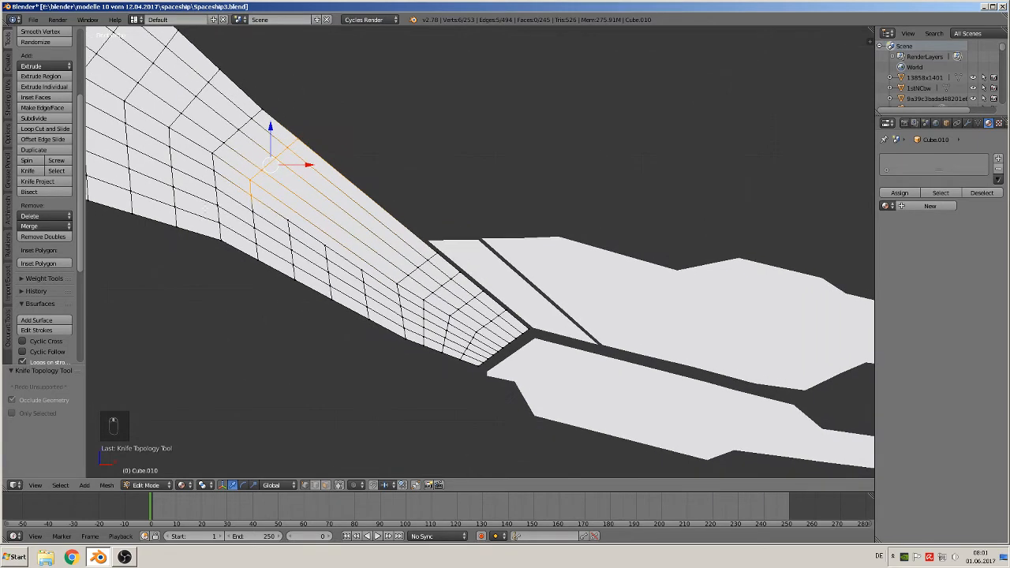
{"action": "left_click", "coordinate": [28, 170]}
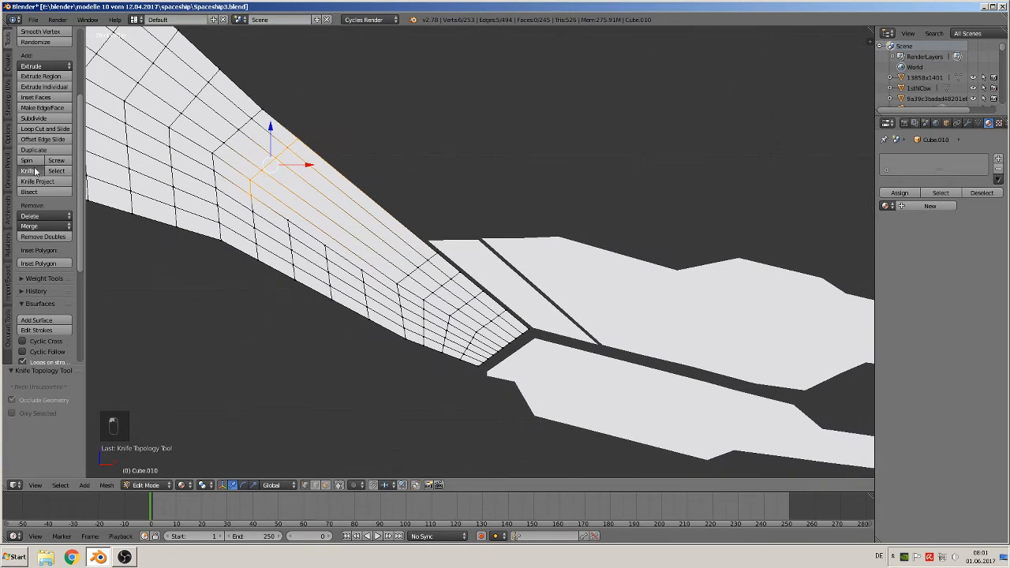
{"action": "left_click", "coordinate": [288, 219]}
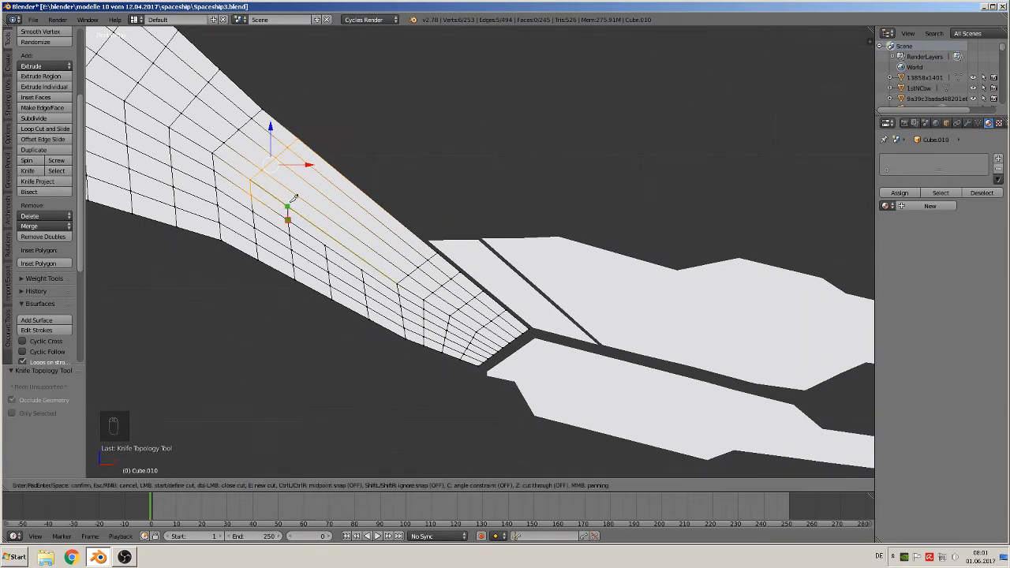
{"action": "left_click", "coordinate": [289, 205]}
{"action": "left_click", "coordinate": [331, 164]}
{"action": "key", "text": "Return"}
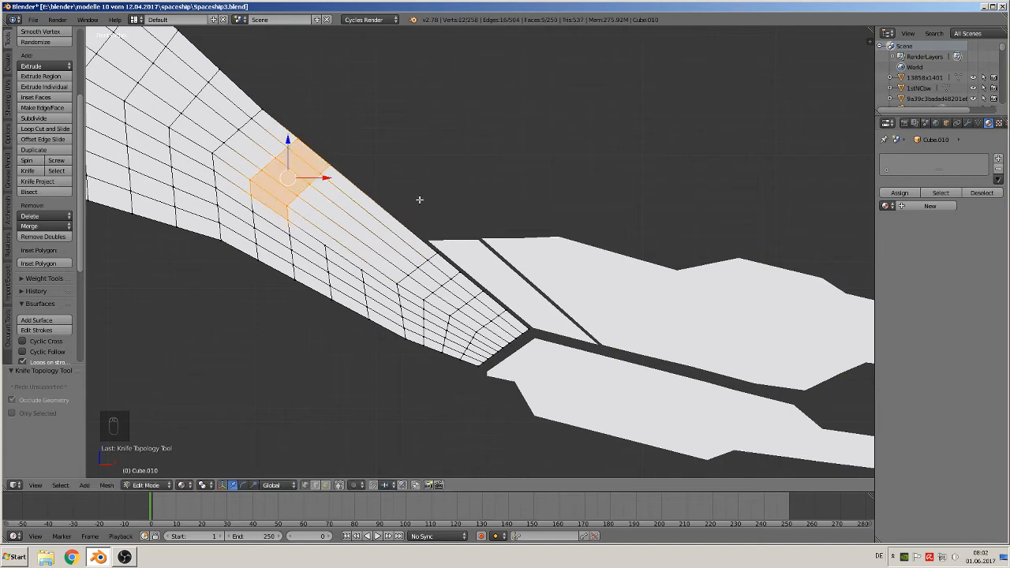
Knife the third crosswise cut across the narrow section, extending the lower band's third grid line to the far edge.
{"action": "middle_click_drag", "start_coordinate": [419, 200], "coordinate": [372, 187], "text": "shift"}
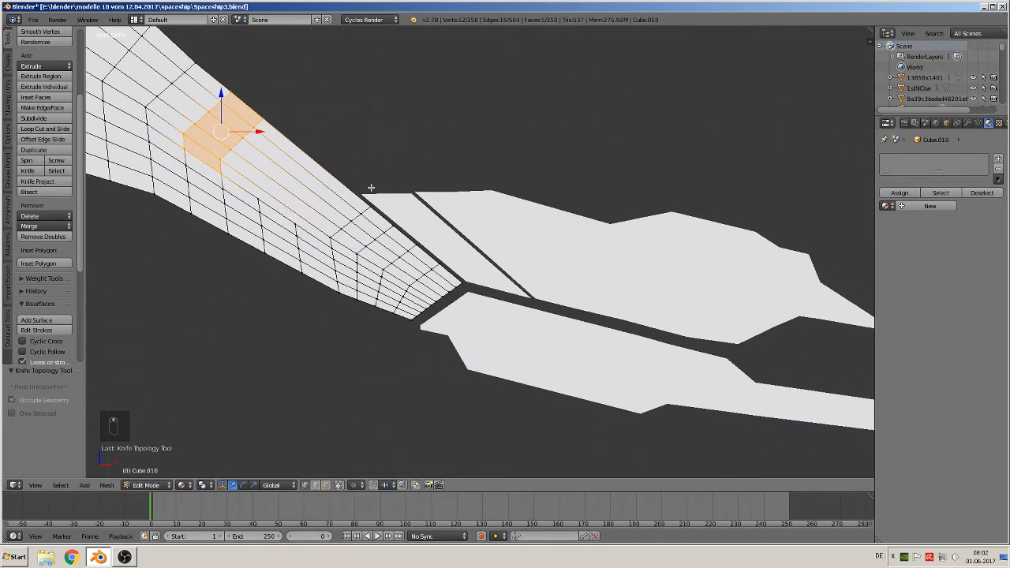
{"action": "left_click", "coordinate": [35, 169]}
{"action": "left_click", "coordinate": [258, 199]}
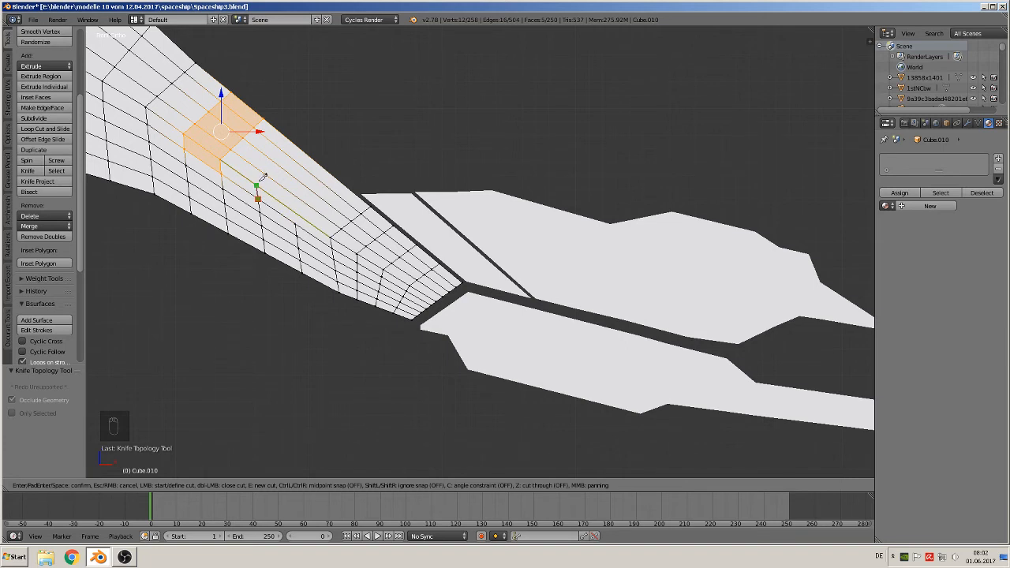
{"action": "left_click", "coordinate": [257, 183]}
{"action": "left_click", "coordinate": [297, 148]}
{"action": "key", "text": "Return"}
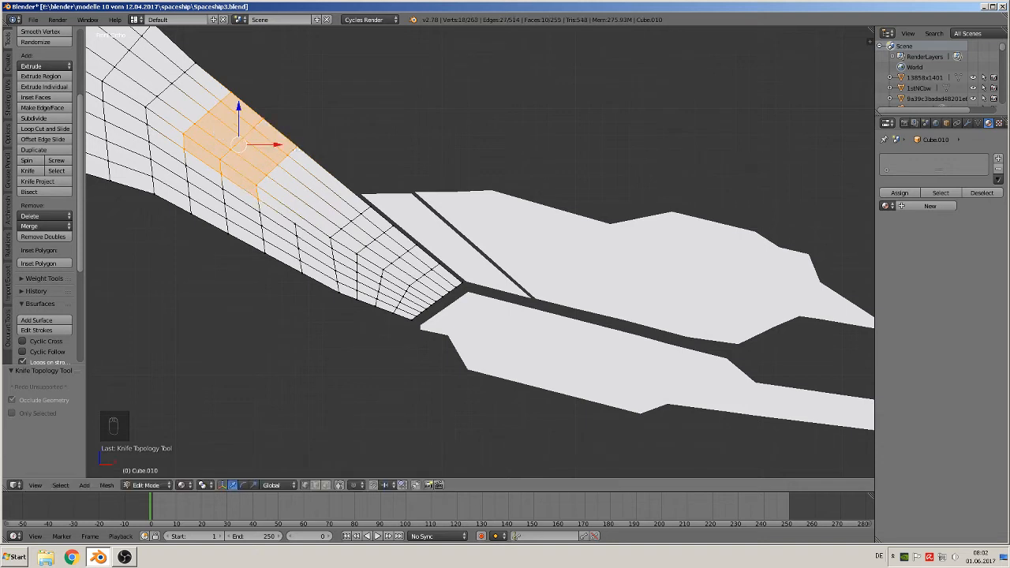
Knife the fourth crosswise cut across the narrow section, completing the grid between its two existing cross edges.
{"action": "left_click", "coordinate": [29, 171]}
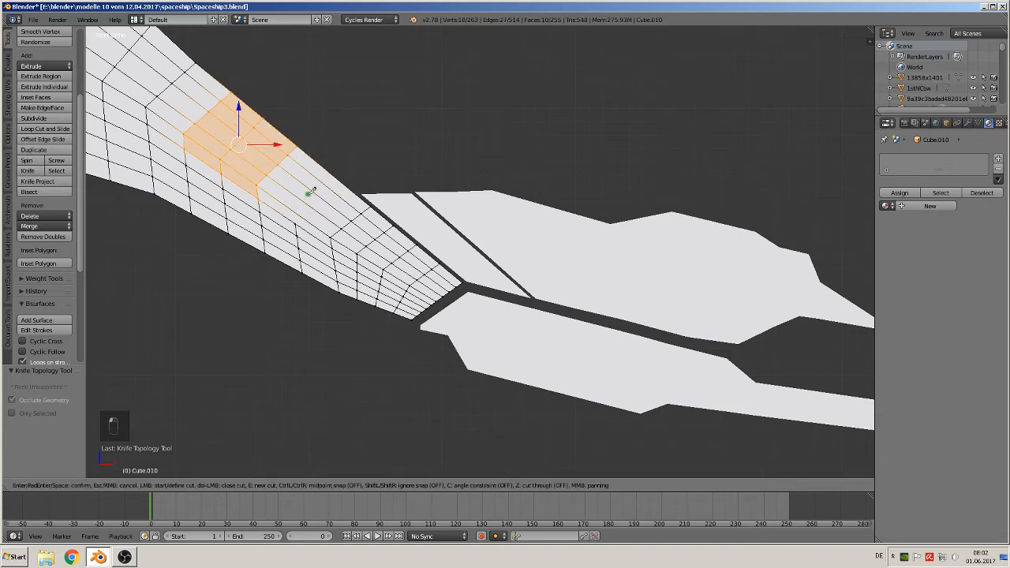
{"action": "left_click", "coordinate": [294, 223]}
{"action": "left_click", "coordinate": [331, 177]}
{"action": "key", "text": "Return"}
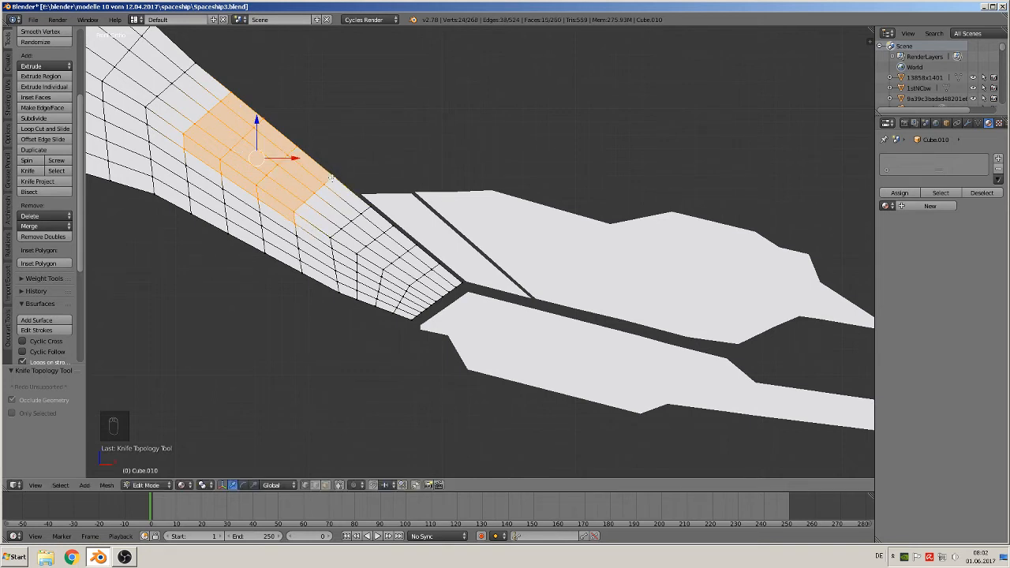
Deselect the whole mesh of the gridded hull piece and return it to Object Mode.
{"action": "key", "text": "Tab"}
{"action": "scroll", "coordinate": [367, 191], "scroll_direction": "down", "scroll_amount": 5}
{"action": "key", "text": "Tab"}
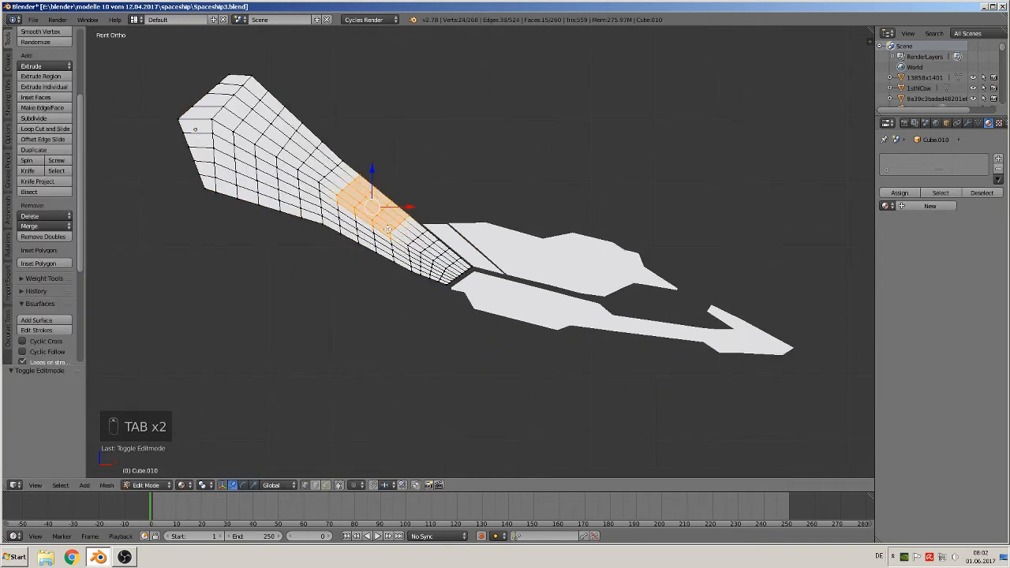
{"action": "key", "text": "a"}
{"action": "key", "text": "a"}
{"action": "key", "text": "a"}
{"action": "scroll", "coordinate": [388, 229], "scroll_direction": "down", "scroll_amount": 2}
{"action": "key", "text": "Tab"}
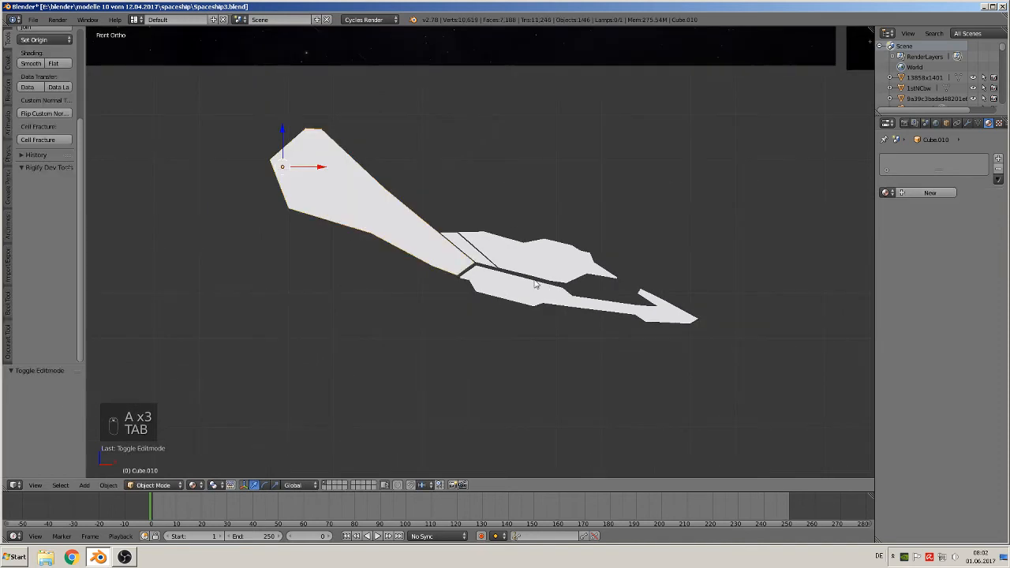
Check the meshes of the lower nose piece, the upper hull piece and the narrow strip beside it in Edit Mode.
{"action": "right_click", "coordinate": [505, 280]}
{"action": "key", "text": "Tab"}
{"action": "key", "text": "Tab"}
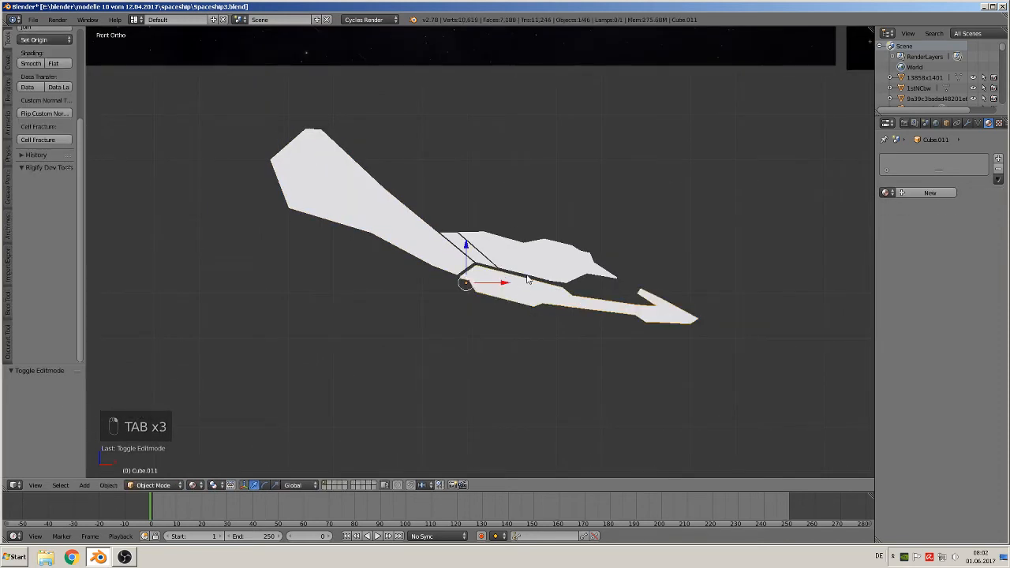
{"action": "right_click", "coordinate": [536, 257]}
{"action": "key", "text": "Tab"}
{"action": "key", "text": "Tab"}
{"action": "right_click", "coordinate": [462, 241]}
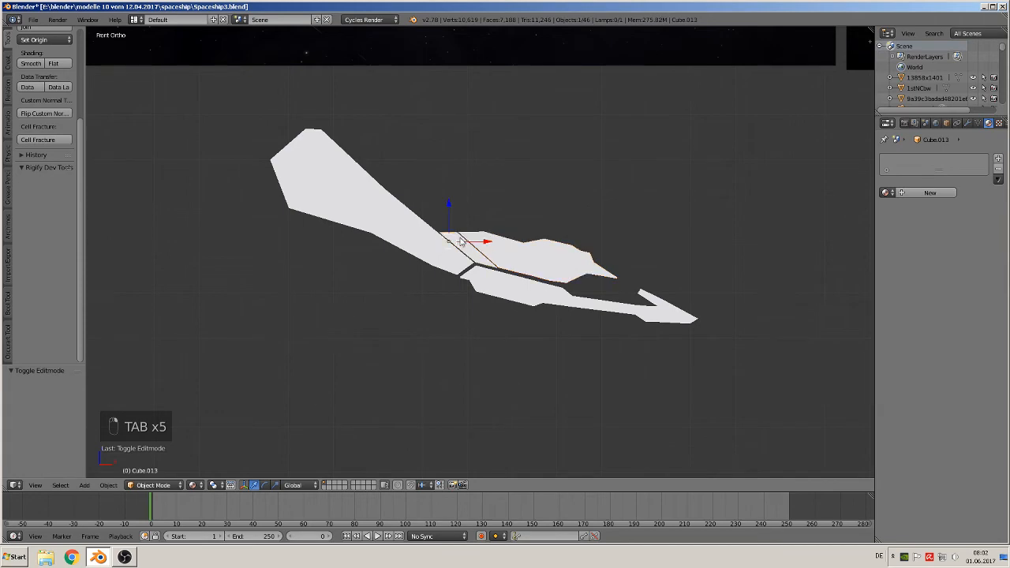
{"action": "key", "text": "Tab"}
{"action": "key", "text": "Tab"}
Deselect all objects and save the blend file.
{"action": "key", "text": "a"}
{"action": "scroll", "coordinate": [410, 199], "scroll_direction": "down", "scroll_amount": 5}
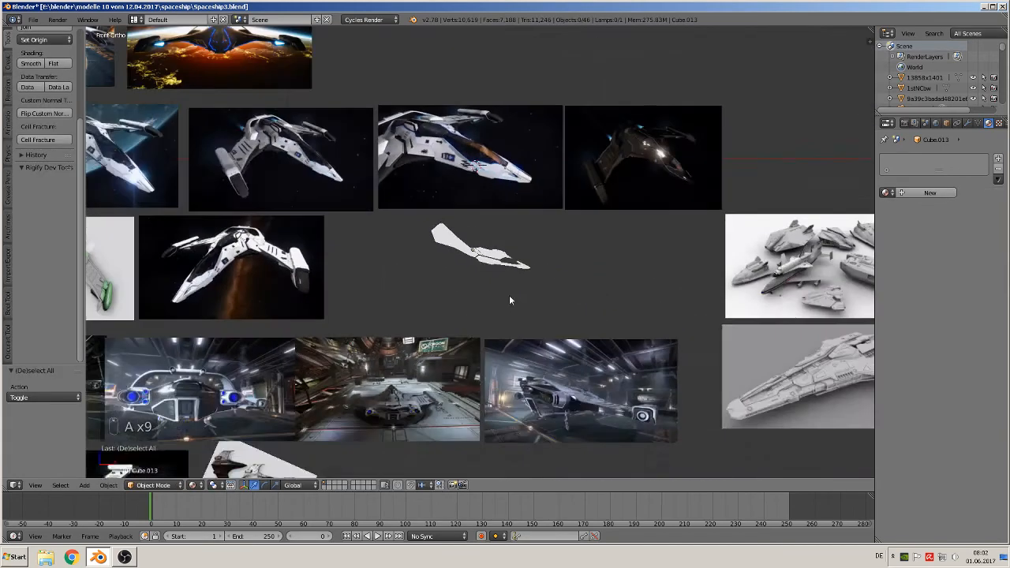
{"action": "scroll", "coordinate": [408, 372], "scroll_direction": "up", "scroll_amount": 2}
{"action": "left_click", "coordinate": [33, 20]}
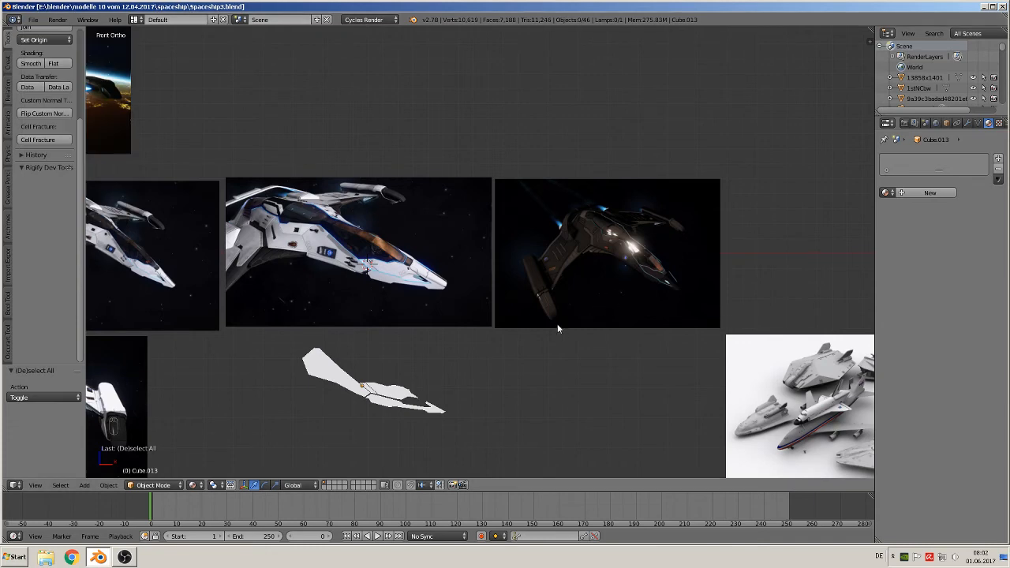
Examine the white ship's nose in the reference image and compare it with the modelled hull pieces.
{"action": "scroll", "coordinate": [557, 323], "scroll_direction": "down", "scroll_amount": 2}
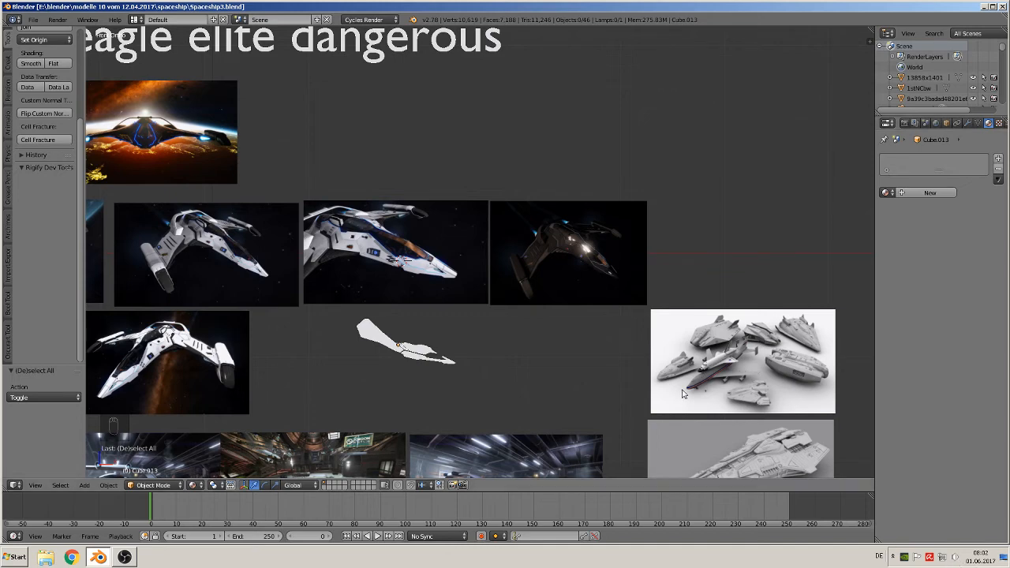
{"action": "scroll", "coordinate": [451, 257], "scroll_direction": "up", "scroll_amount": 3}
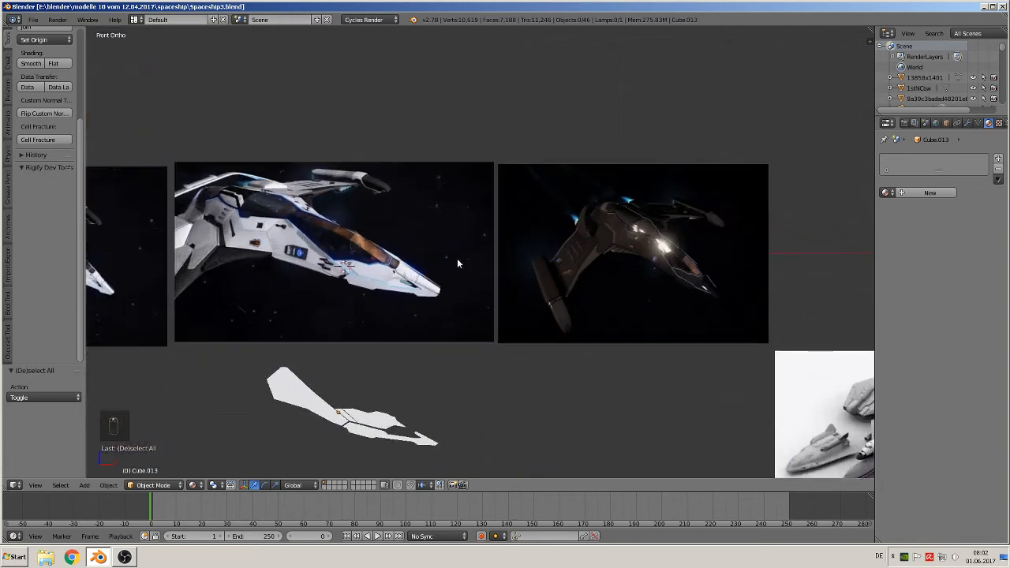
{"action": "scroll", "coordinate": [472, 289], "scroll_direction": "up", "scroll_amount": 2}
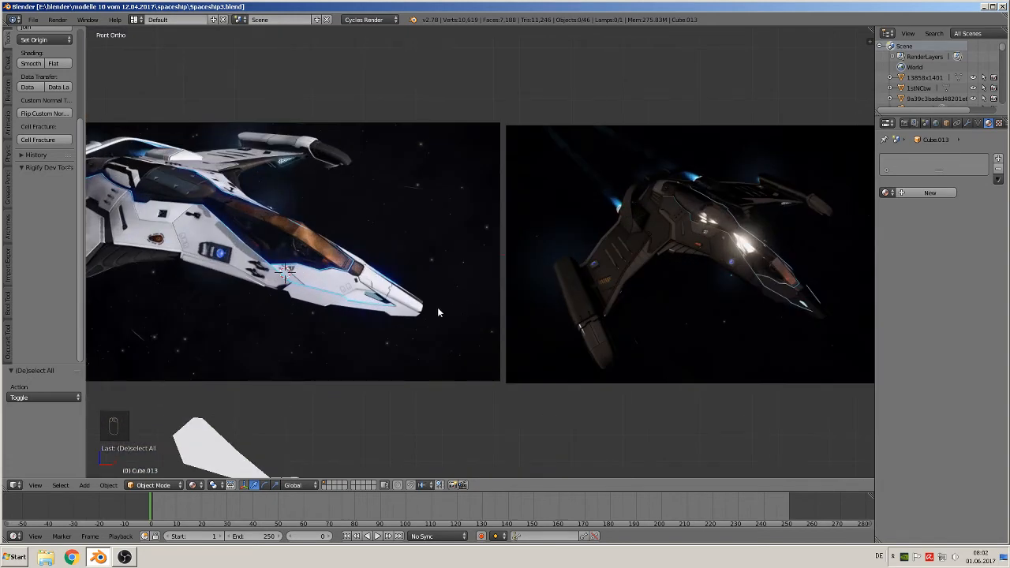
{"action": "scroll", "coordinate": [437, 312], "scroll_direction": "up", "scroll_amount": 1}
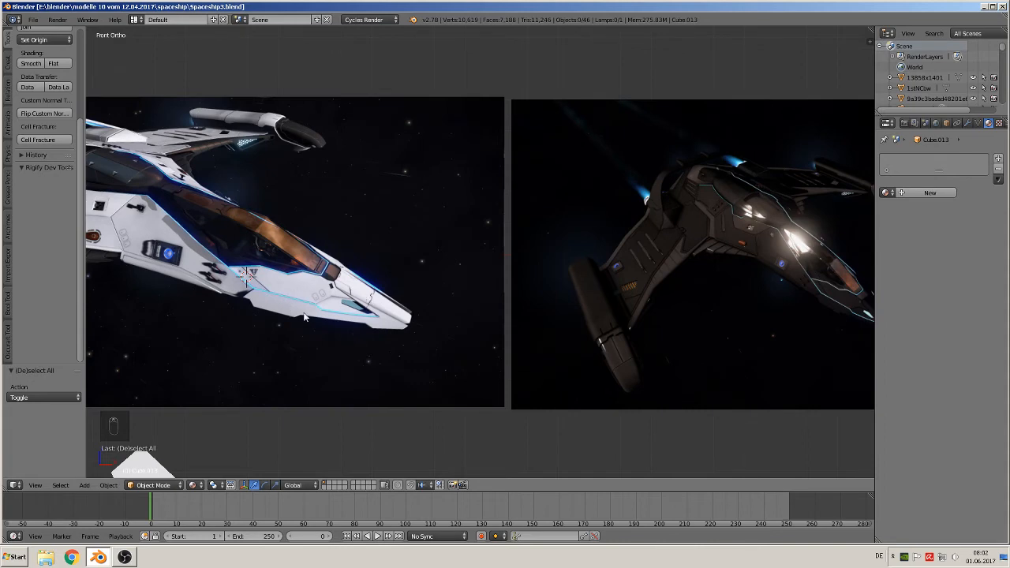
{"action": "middle_click_drag", "start_coordinate": [387, 312], "coordinate": [743, 150], "text": "shift"}
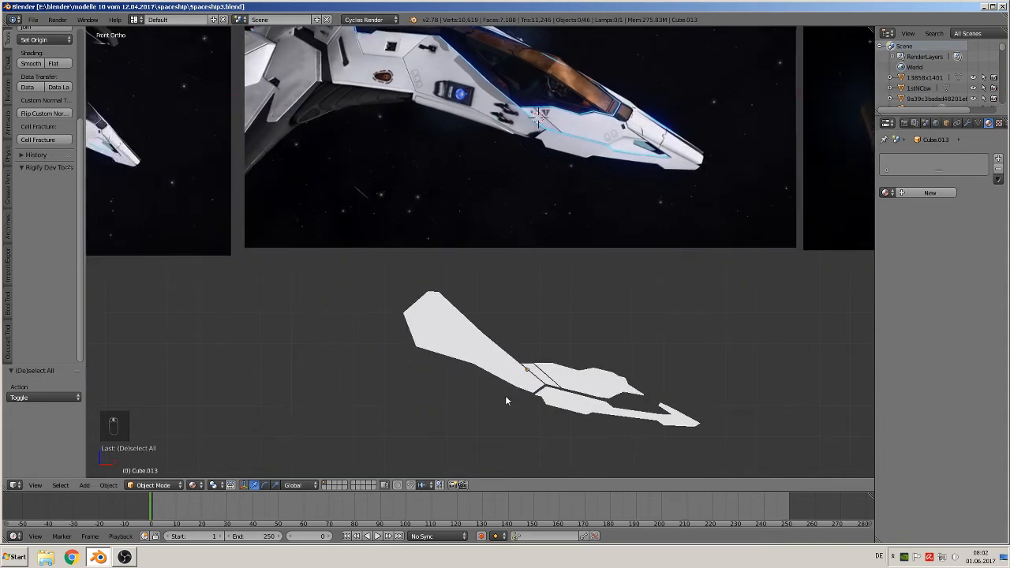
{"action": "middle_click_drag", "start_coordinate": [543, 203], "coordinate": [319, 239], "text": "shift"}
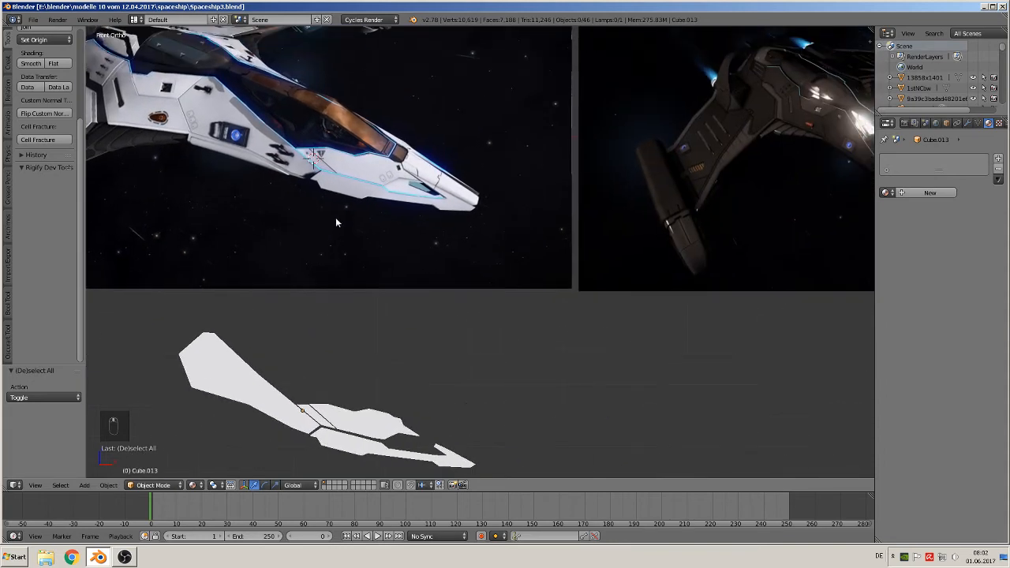
{"action": "scroll", "coordinate": [339, 219], "scroll_direction": "up", "scroll_amount": 3}
{"action": "middle_click_drag", "start_coordinate": [391, 211], "coordinate": [428, 286], "text": "shift"}
{"action": "scroll", "coordinate": [545, 353], "scroll_direction": "up", "scroll_amount": 2}
{"action": "scroll", "coordinate": [544, 357], "scroll_direction": "up", "scroll_amount": 4}
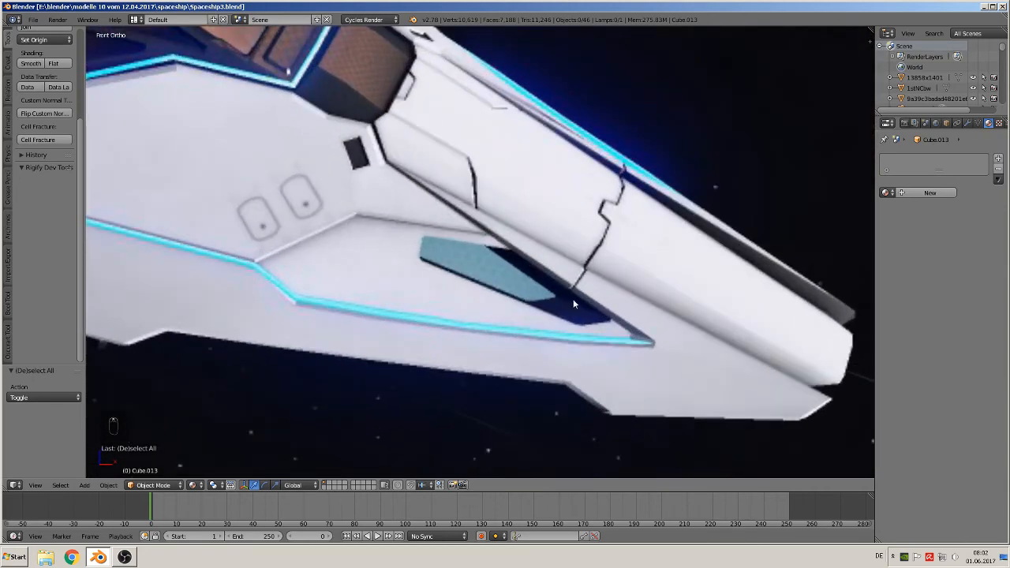
Place the 3D cursor on the cyan line's upper bend at the reference nose and add a mesh cube there.
{"action": "left_click", "coordinate": [420, 275]}
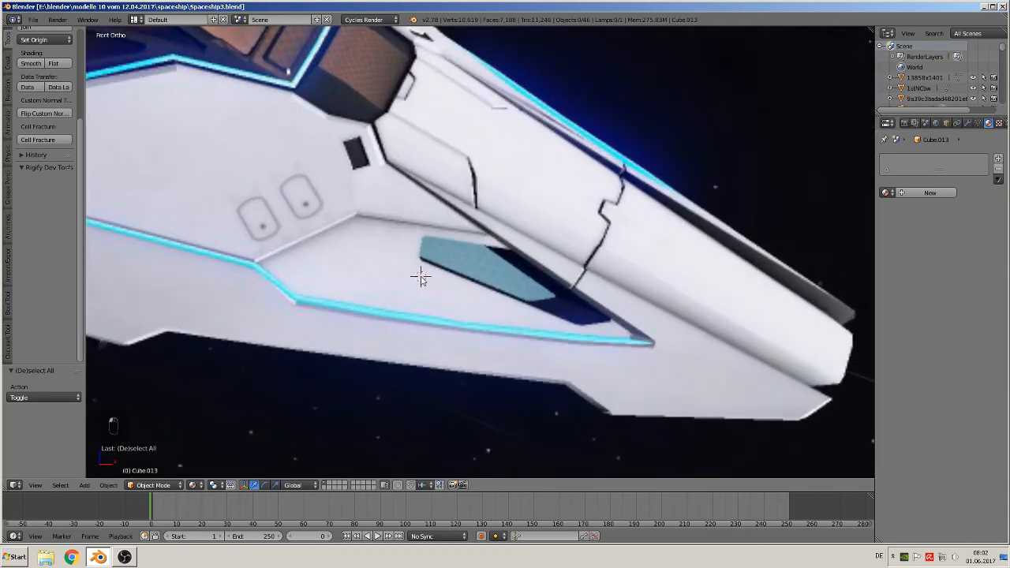
{"action": "left_click", "coordinate": [259, 267]}
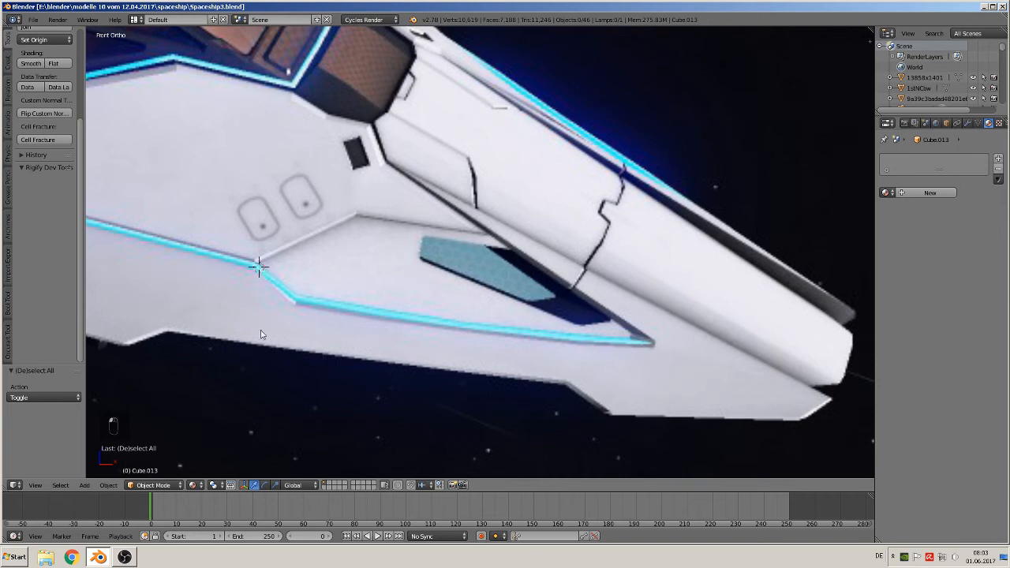
{"action": "left_click", "coordinate": [83, 485]}
{"action": "mouse_move", "coordinate": [101, 479]}
{"action": "mouse_move", "coordinate": [126, 309]}
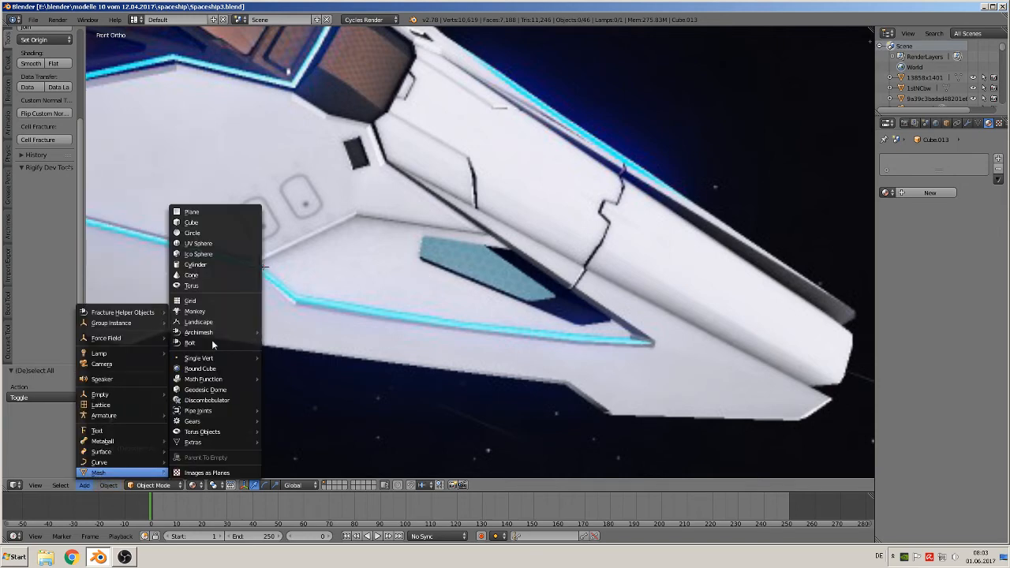
{"action": "left_click", "coordinate": [209, 224]}
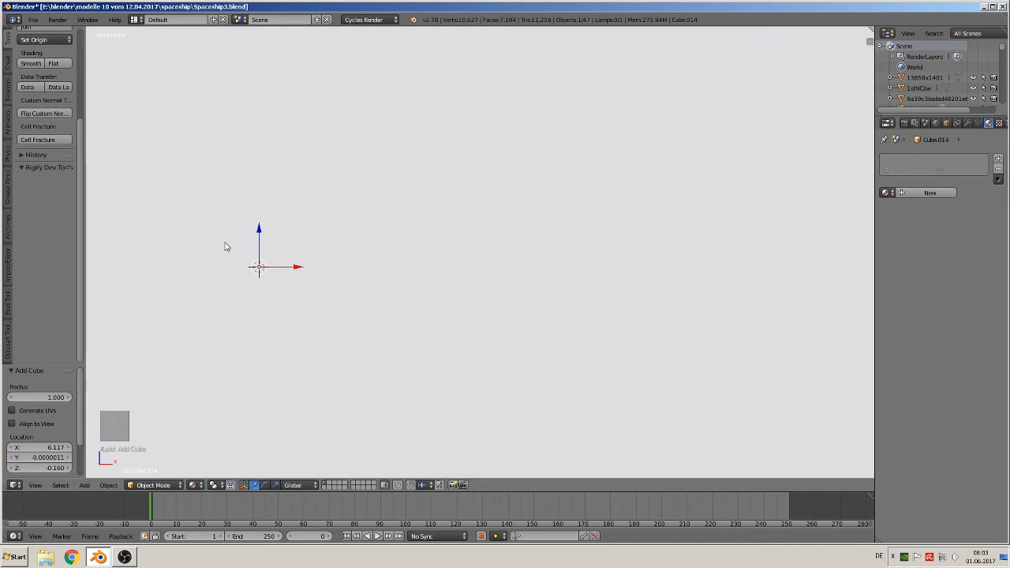
Scale the new cube down to a small square and move it so its upper corner meets the cyan line's upper bend.
{"action": "key", "text": "s"}
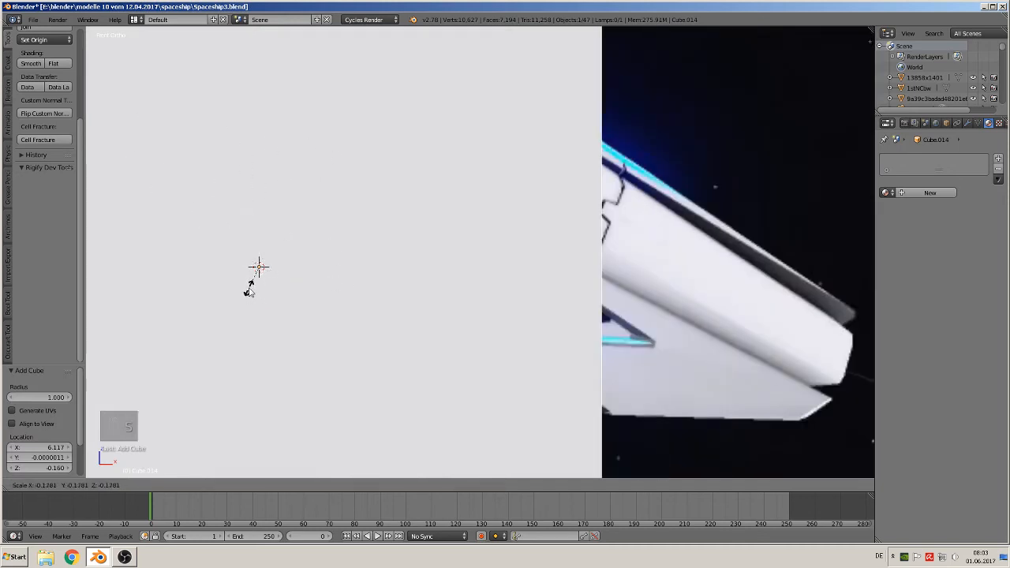
{"action": "left_click", "coordinate": [254, 281]}
{"action": "key", "text": "s"}
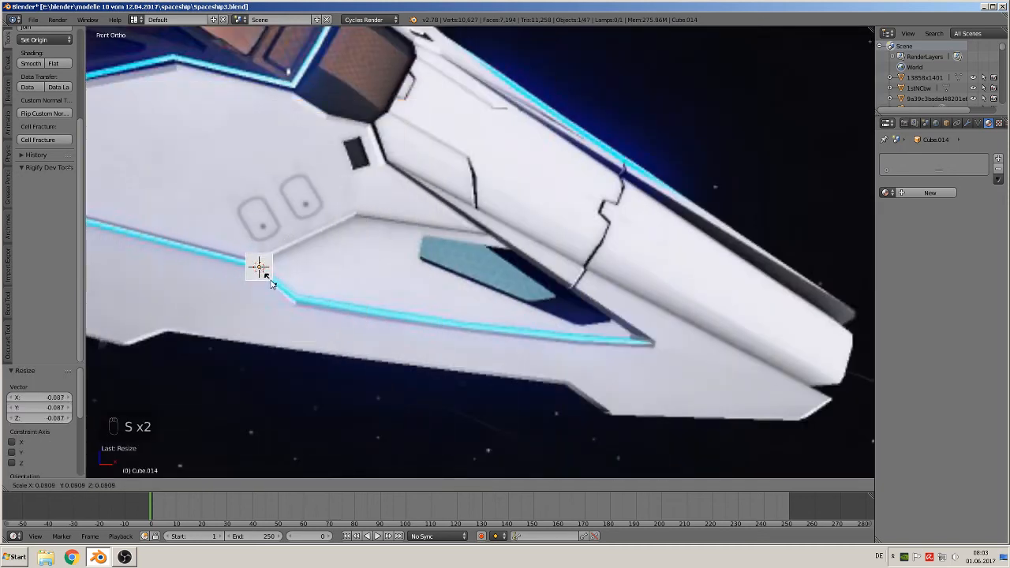
{"action": "left_click", "coordinate": [271, 281]}
{"action": "key", "text": "g"}
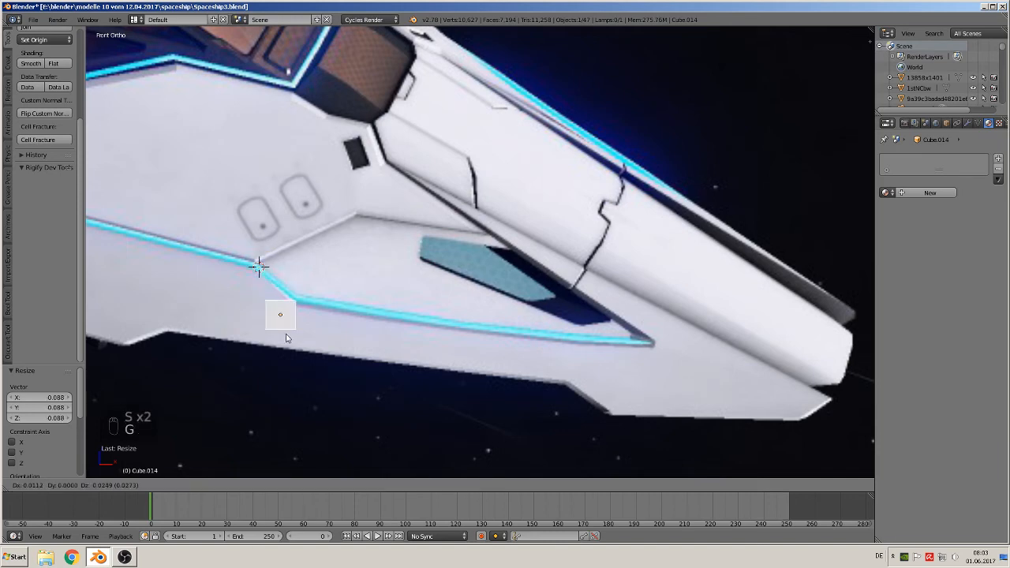
{"action": "left_click", "coordinate": [280, 299]}
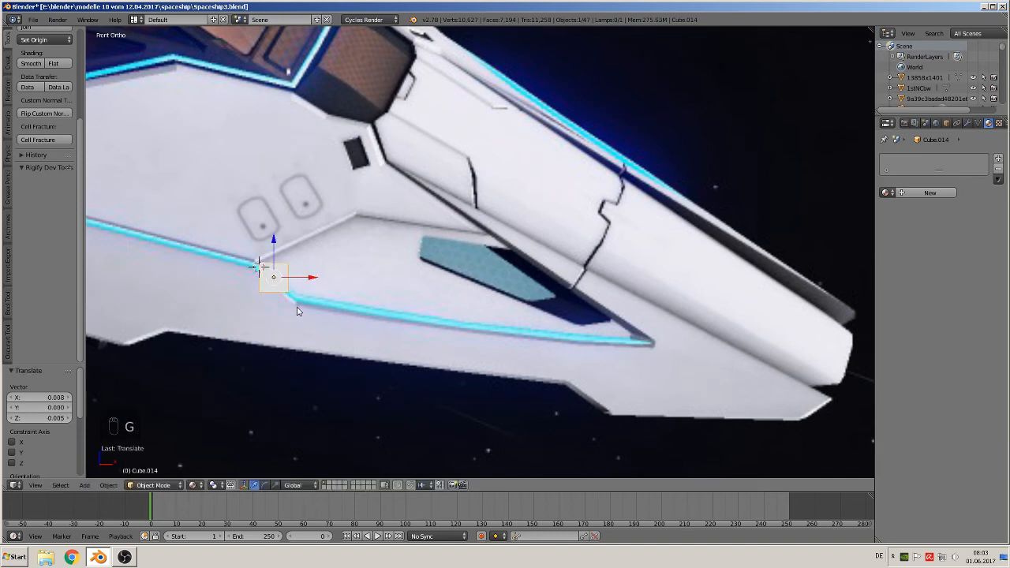
In Edit Mode, move the cube's lower vertices onto the cyan line's lower bend so the side follows the slanted line.
{"action": "key", "text": "Tab"}
{"action": "scroll", "coordinate": [291, 310], "scroll_direction": "up", "scroll_amount": 5}
{"action": "key", "text": "a"}
{"action": "key", "text": "a"}
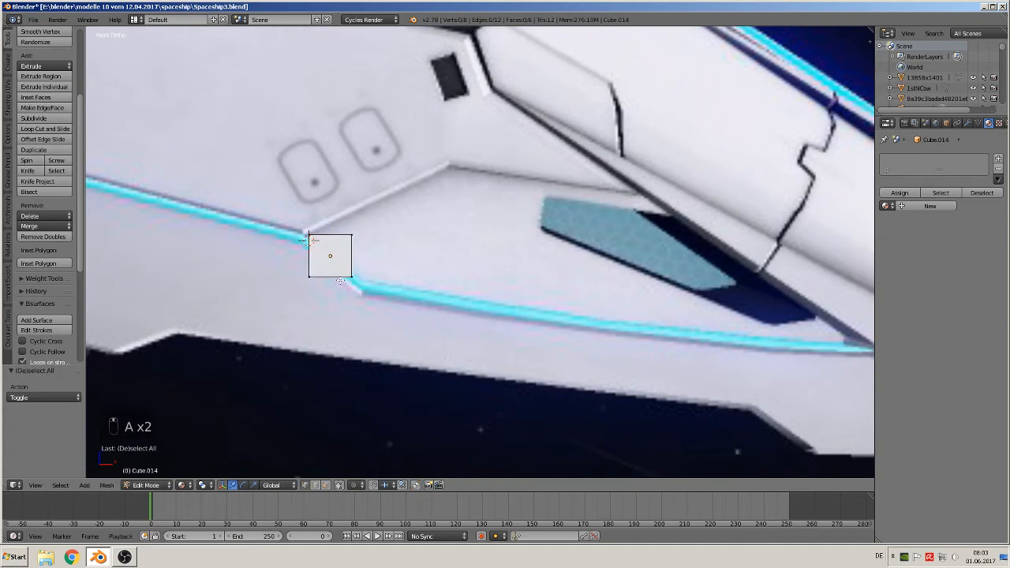
{"action": "key", "text": "c"}
{"action": "left_click_drag", "start_coordinate": [309, 276], "coordinate": [416, 287]}
{"action": "left_click_drag", "start_coordinate": [383, 239], "coordinate": [384, 245]}
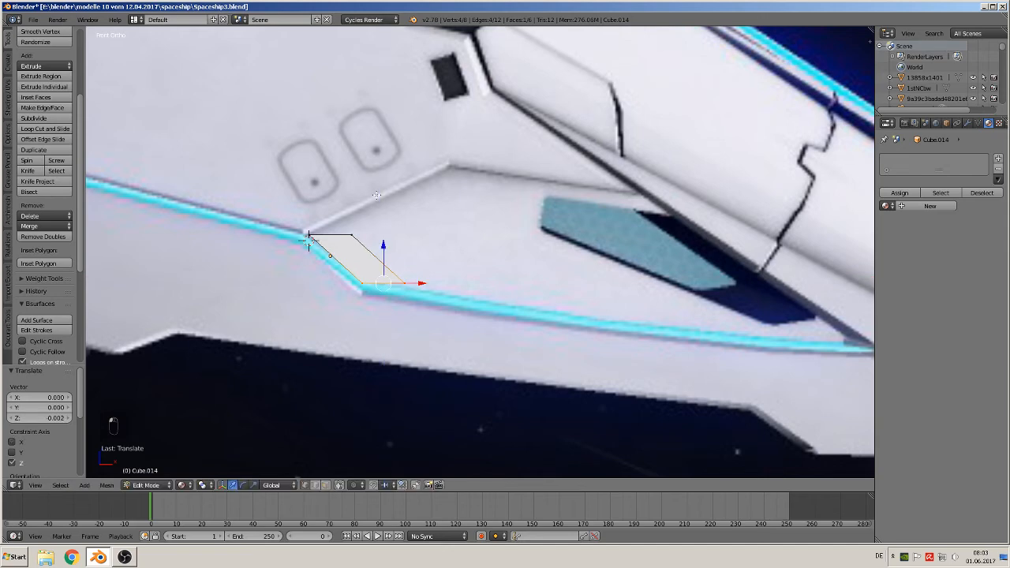
{"action": "key", "text": "Tab"}
{"action": "key", "text": "Tab"}
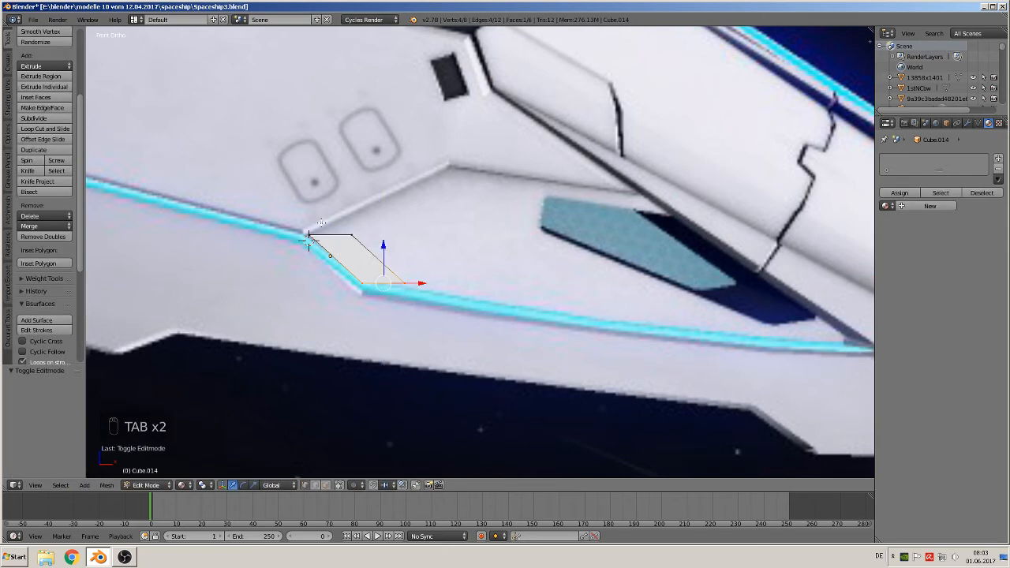
Extrude the cube's upper face about 0.024 upward and shift it about 0.049 along X to the panel's top corner.
{"action": "key", "text": "a"}
{"action": "key", "text": "a"}
{"action": "key", "text": "a"}
{"action": "key", "text": "c"}
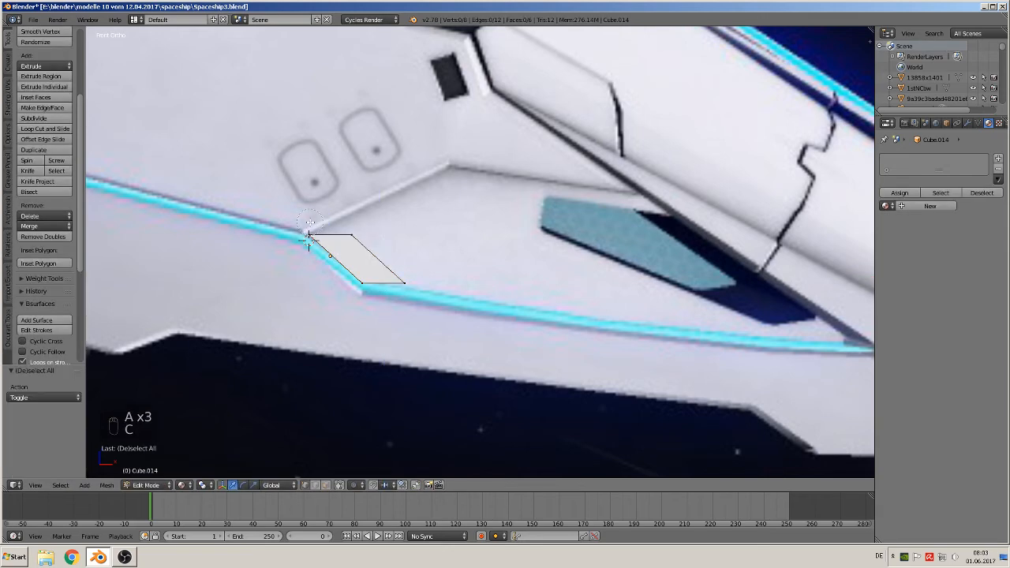
{"action": "left_click", "coordinate": [307, 239]}
{"action": "key", "text": "e"}
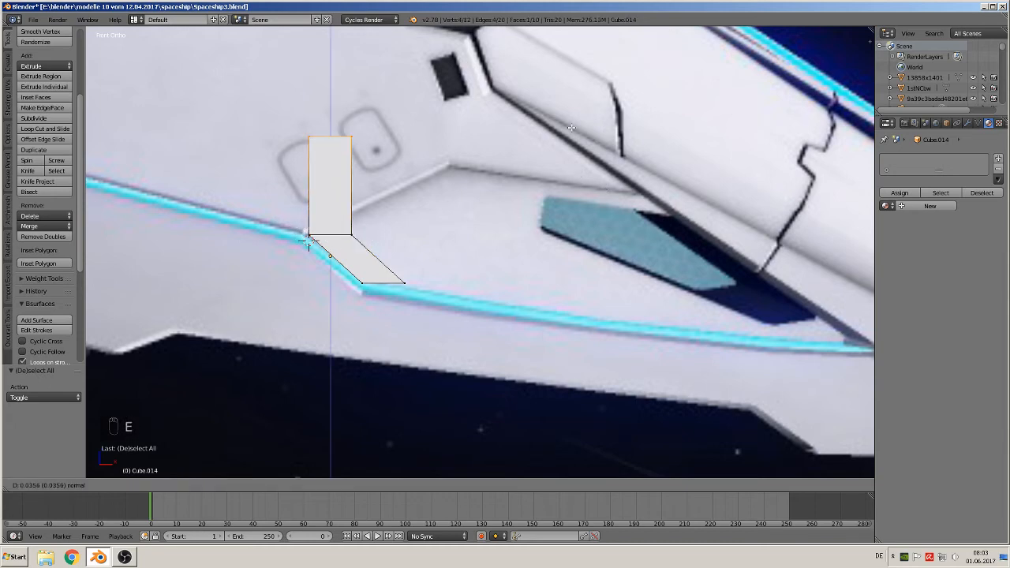
{"action": "left_click", "coordinate": [545, 162]}
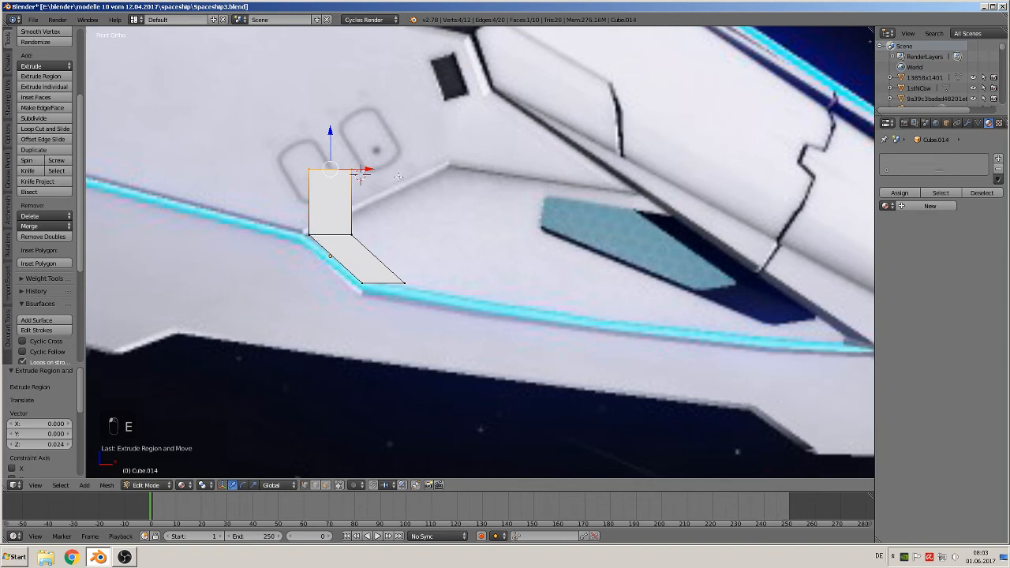
{"action": "left_click_drag", "start_coordinate": [369, 169], "coordinate": [507, 203]}
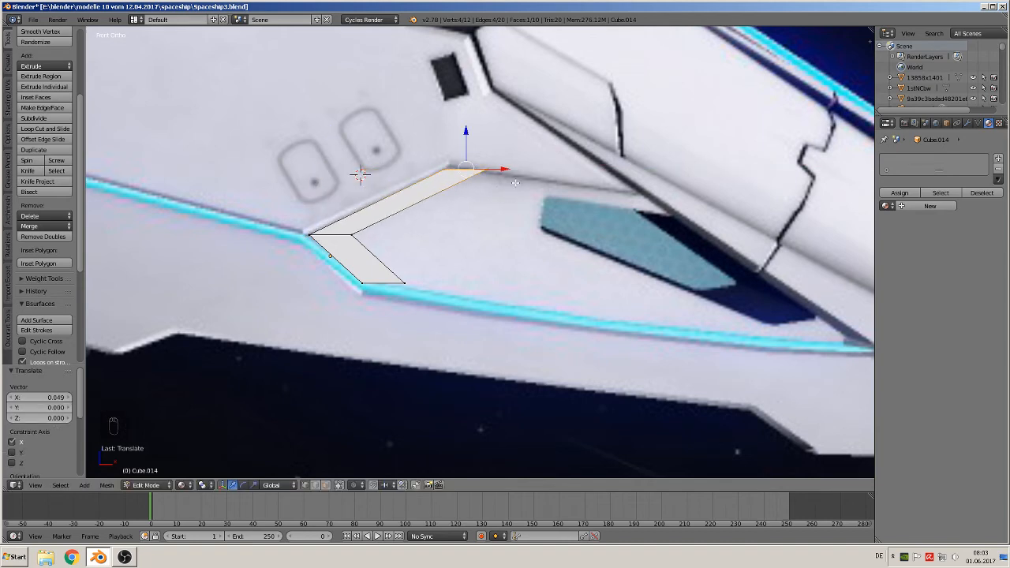
Move the extruded end's outer vertices below the top corner to make a vertical end, and shift that end about 0.002 along X.
{"action": "key", "text": "a"}
{"action": "key", "text": "c"}
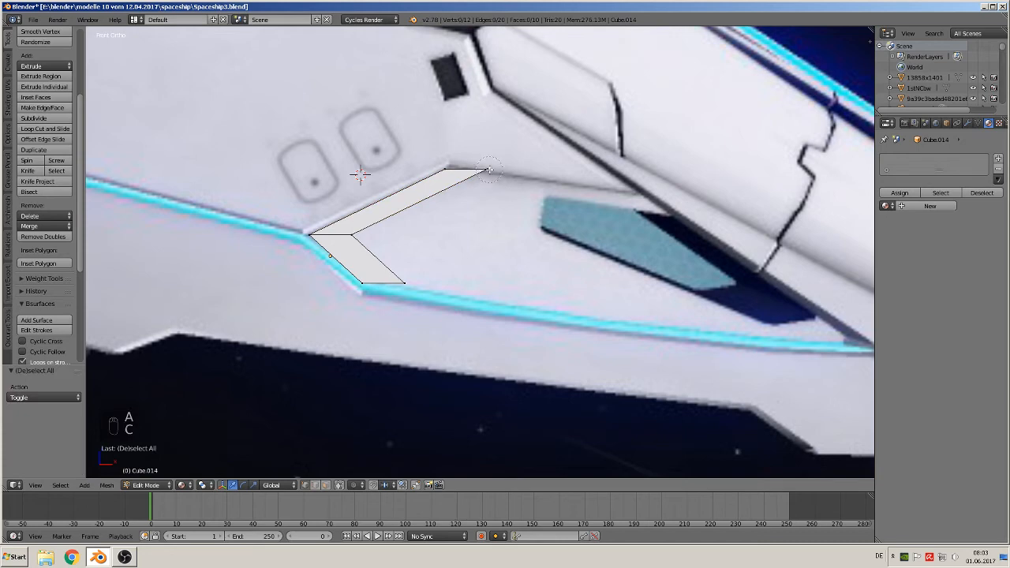
{"action": "left_click", "coordinate": [489, 169]}
{"action": "right_click", "coordinate": [489, 169]}
{"action": "left_click_drag", "start_coordinate": [490, 133], "coordinate": [492, 154]}
{"action": "left_click_drag", "start_coordinate": [515, 193], "coordinate": [480, 183]}
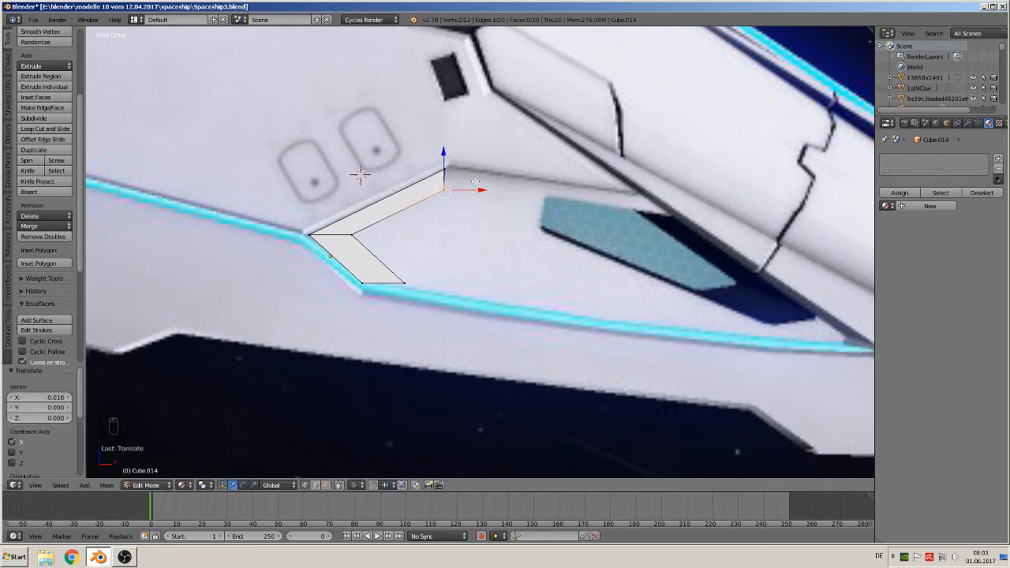
{"action": "key", "text": "a"}
{"action": "key", "text": "c"}
{"action": "left_click", "coordinate": [441, 182]}
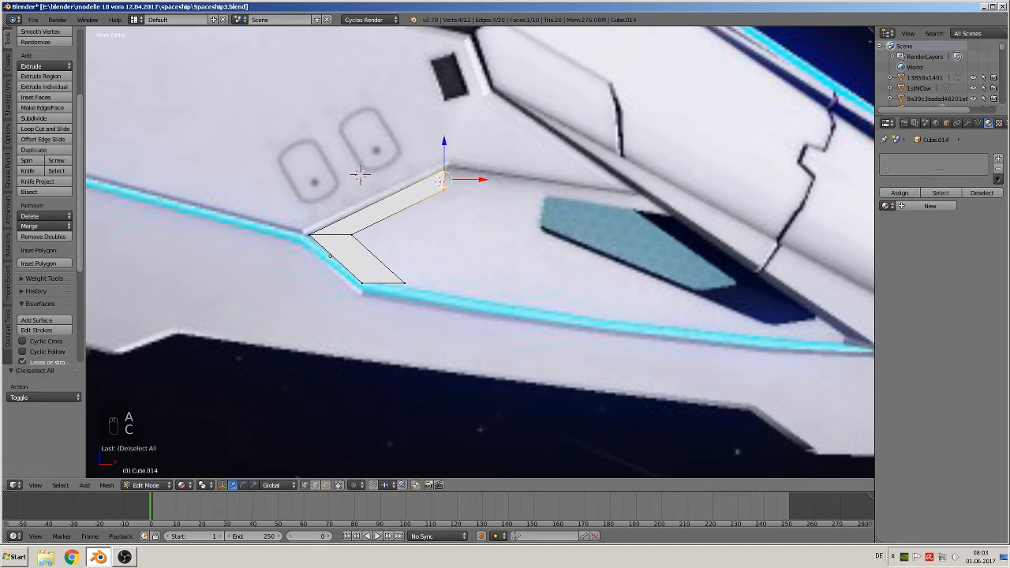
{"action": "left_click_drag", "start_coordinate": [456, 184], "coordinate": [468, 182]}
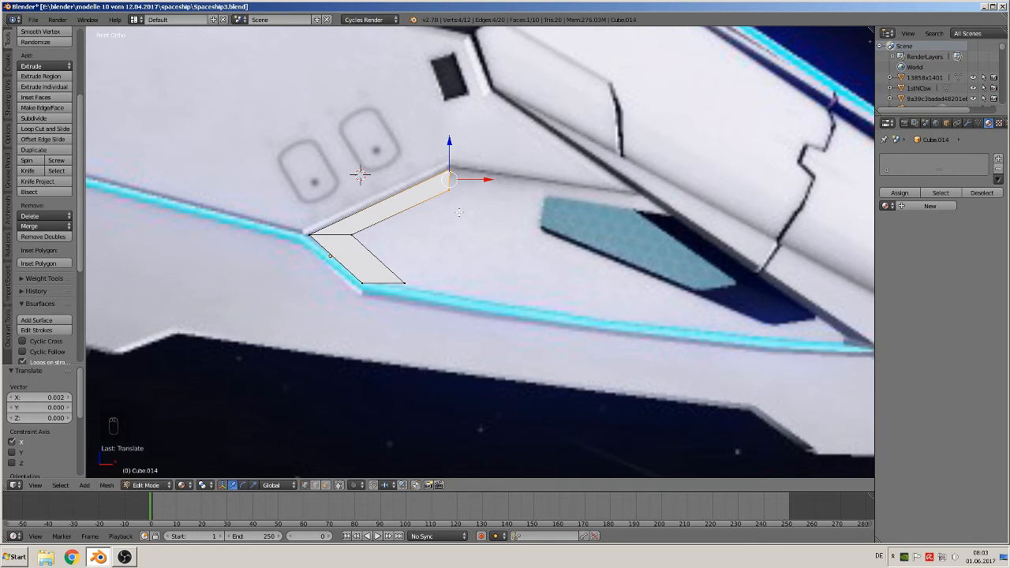
Extrude the vertical end face about 0.071 along X and lower it to follow the panel's upper edge to the dark seam.
{"action": "key", "text": "e"}
{"action": "left_click", "coordinate": [460, 212]}
{"action": "left_click_drag", "start_coordinate": [480, 180], "coordinate": [675, 202]}
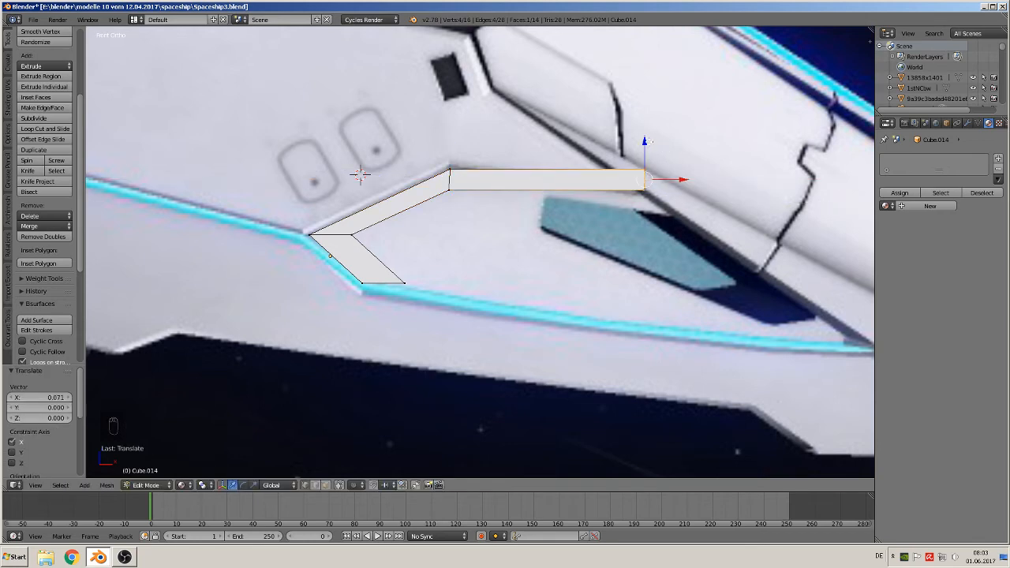
{"action": "left_click_drag", "start_coordinate": [646, 142], "coordinate": [673, 202]}
Extrude the end face about 0.083 along X and lower it about 0.056 to reach the panel's pointed tip.
{"action": "middle_click_drag", "start_coordinate": [688, 284], "coordinate": [556, 231], "text": "shift"}
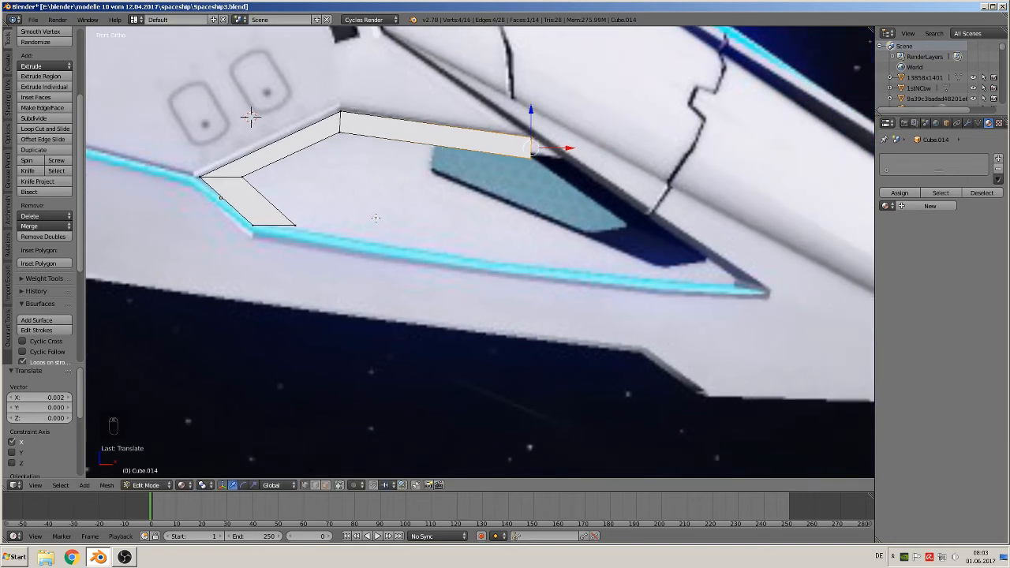
{"action": "key", "text": "e"}
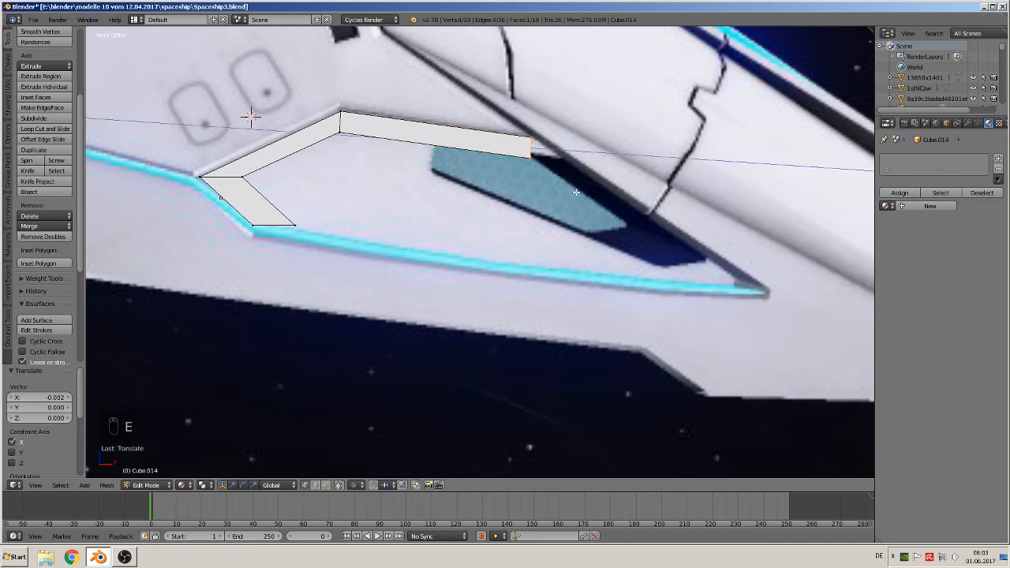
{"action": "left_click", "coordinate": [799, 188]}
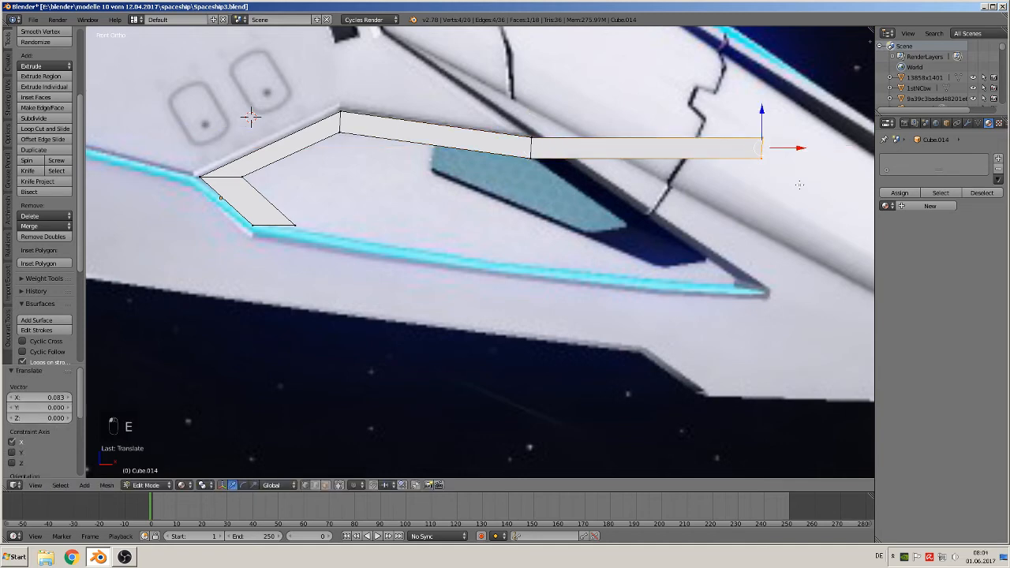
{"action": "left_click_drag", "start_coordinate": [763, 106], "coordinate": [737, 260]}
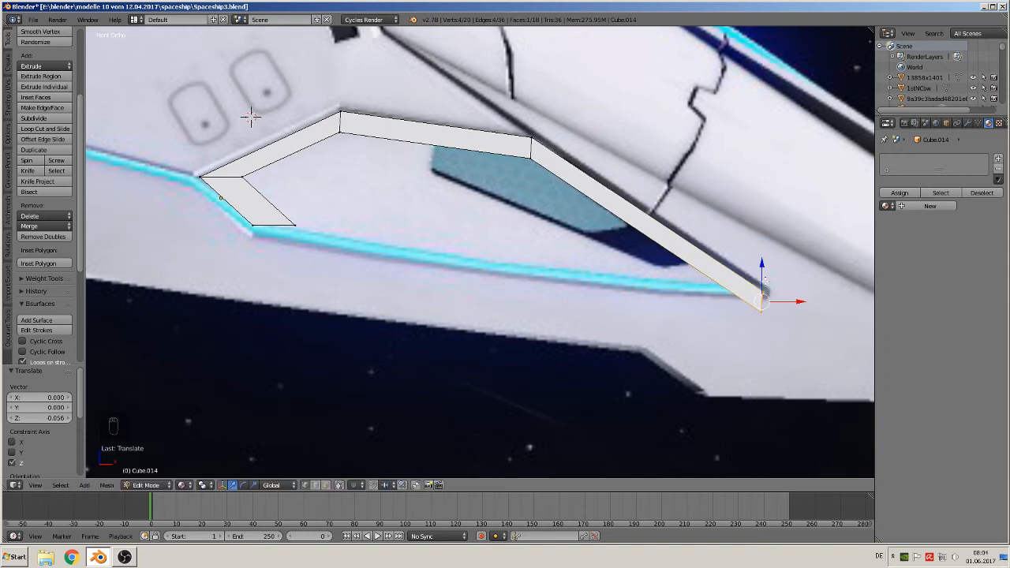
Raise the lower vertices at the tip by about 0.007 so the strip tapers to a point.
{"action": "scroll", "coordinate": [803, 320], "scroll_direction": "up", "scroll_amount": 8}
{"action": "key", "text": "a"}
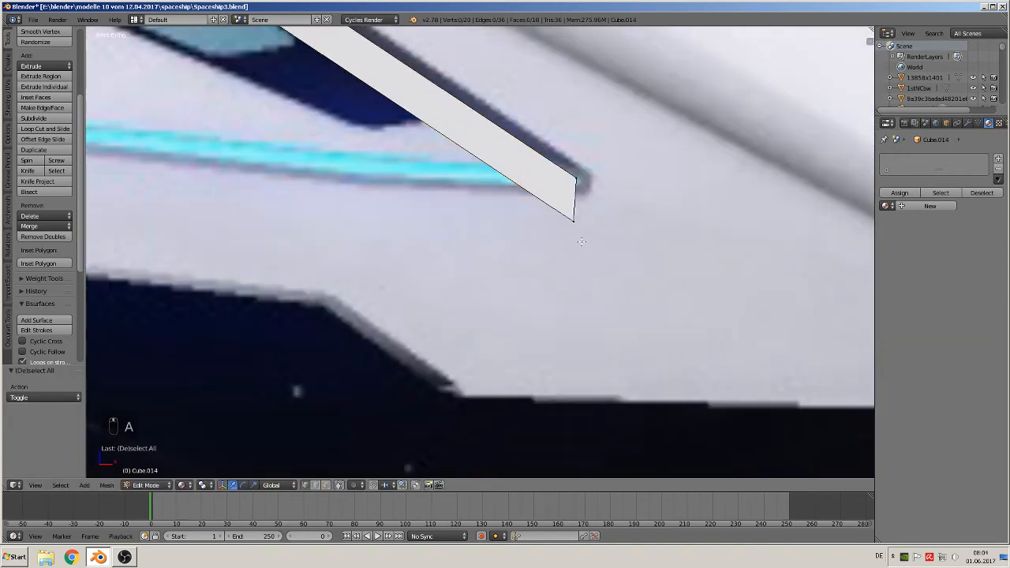
{"action": "key", "text": "c"}
{"action": "mouse_move", "coordinate": [571, 222]}
{"action": "left_mouse_down"}
{"action": "mouse_move", "coordinate": [584, 189]}
{"action": "mouse_move", "coordinate": [582, 144]}
{"action": "left_mouse_up"}
{"action": "scroll", "coordinate": [524, 209], "scroll_direction": "up", "scroll_amount": 2}
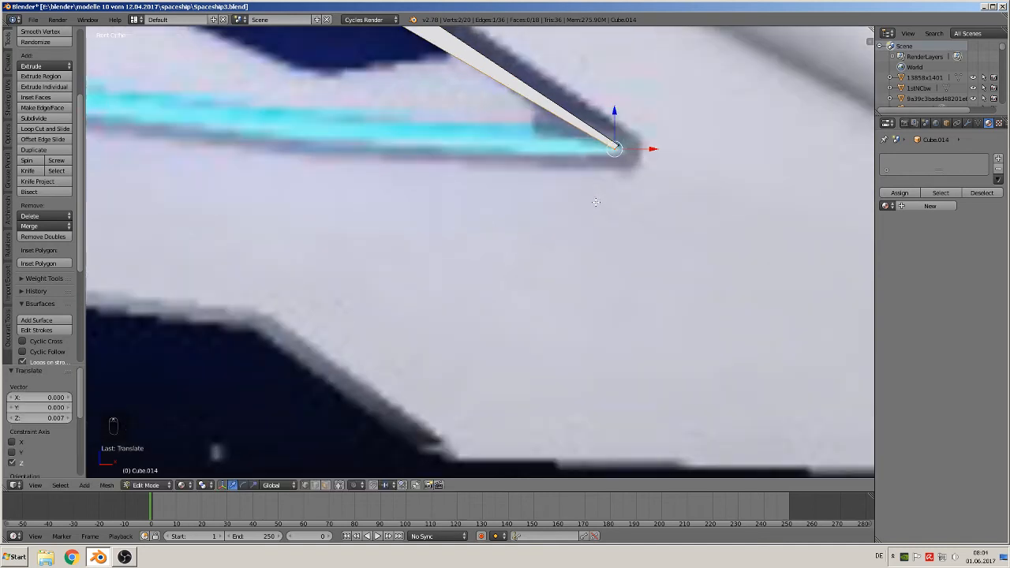
Extrude the tip's end face slightly downward along Z and flatten it with a Z scale of 0.
{"action": "middle_click_drag", "start_coordinate": [521, 212], "coordinate": [464, 180], "text": "shift"}
{"action": "key", "text": "a"}
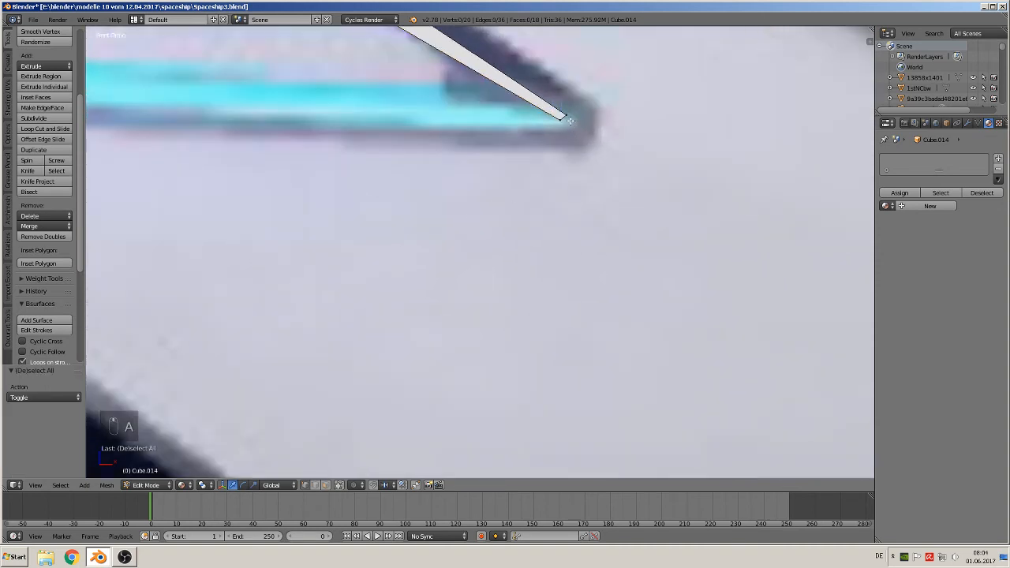
{"action": "key", "text": "c"}
{"action": "left_click", "coordinate": [569, 118]}
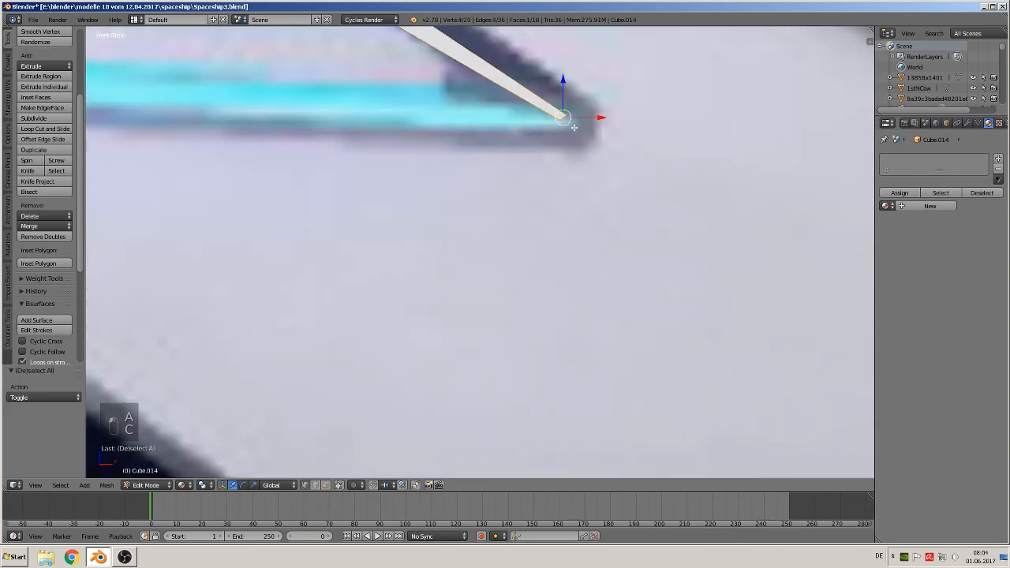
{"action": "key", "text": "e"}
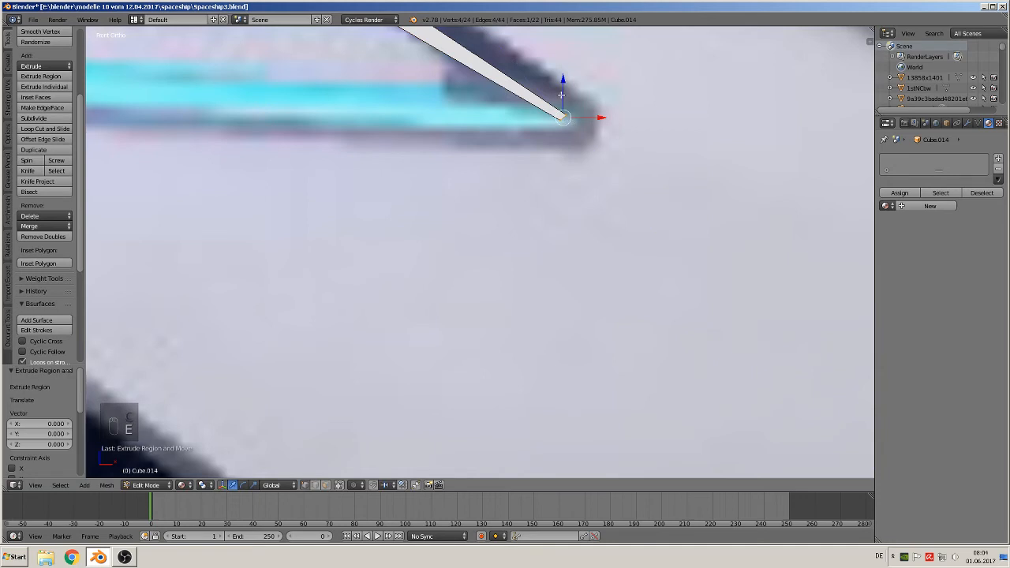
{"action": "left_click", "coordinate": [563, 98]}
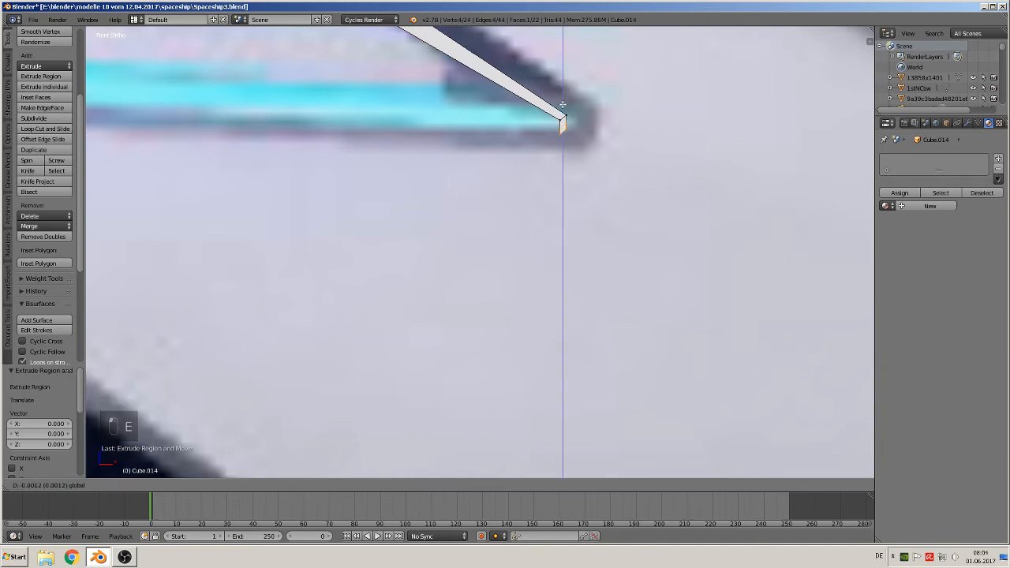
{"action": "key", "text": "s"}
{"action": "key", "text": "z"}
{"action": "key", "text": "0"}
{"action": "left_click", "coordinate": [683, 250]}
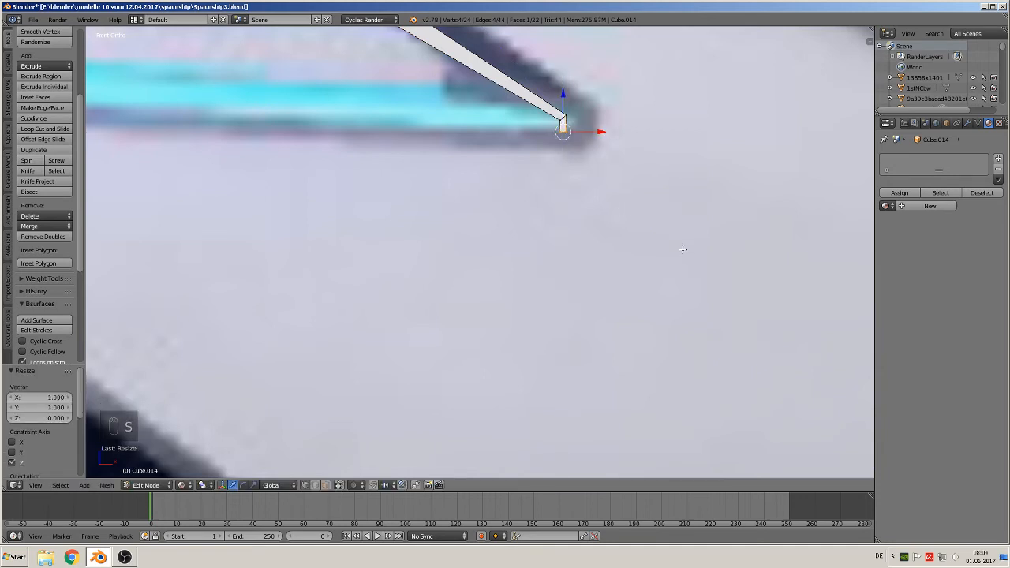
Bridge the small end face at the tip with the inner side face of the first slanted segment using Bridge Edge Loops.
{"action": "scroll", "coordinate": [587, 189], "scroll_direction": "down", "scroll_amount": 2}
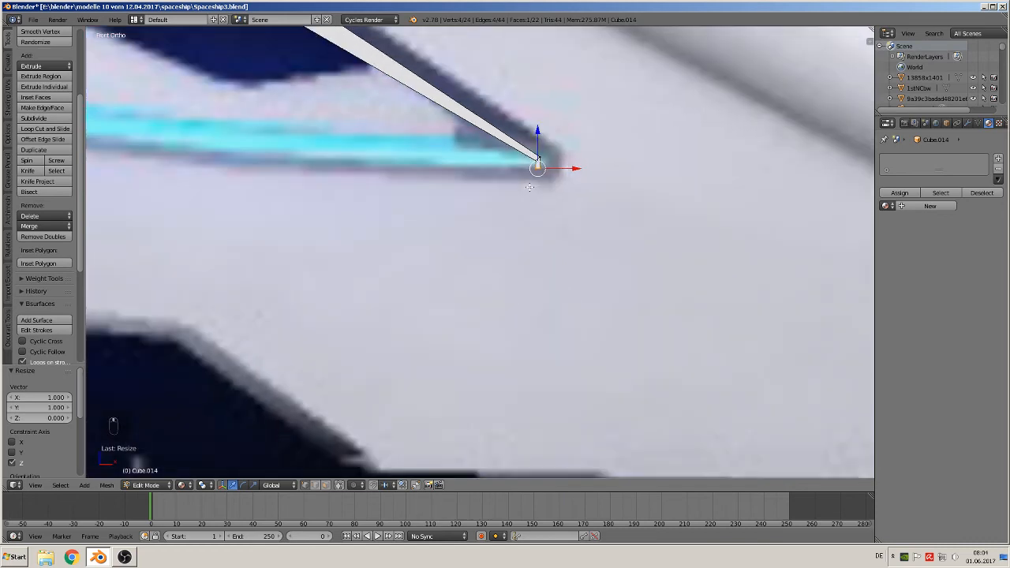
{"action": "key", "text": "a"}
{"action": "scroll", "coordinate": [527, 173], "scroll_direction": "down", "scroll_amount": 1}
{"action": "middle_click_drag", "start_coordinate": [505, 209], "coordinate": [765, 247], "text": "shift"}
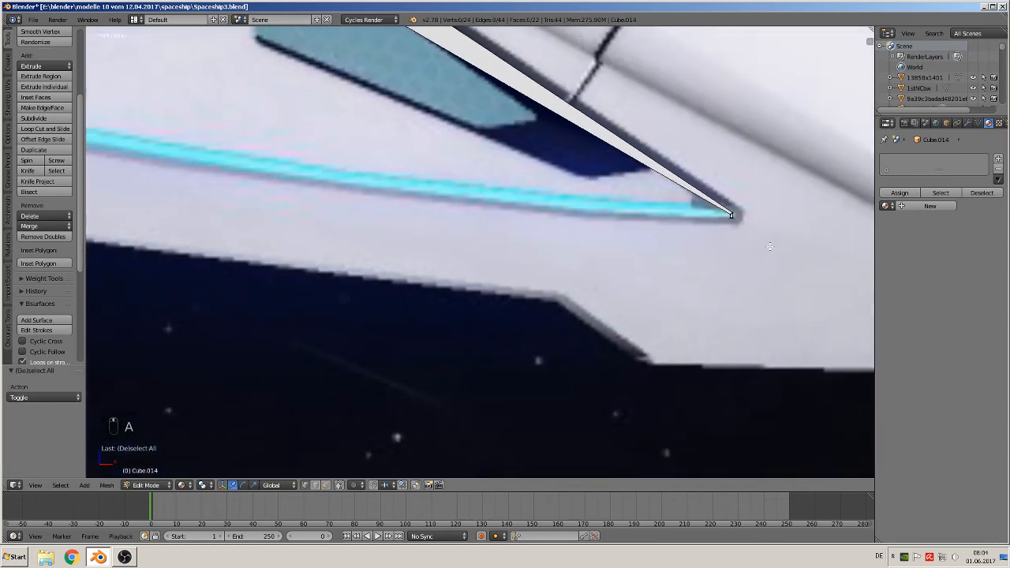
{"action": "scroll", "coordinate": [762, 248], "scroll_direction": "down", "scroll_amount": 2}
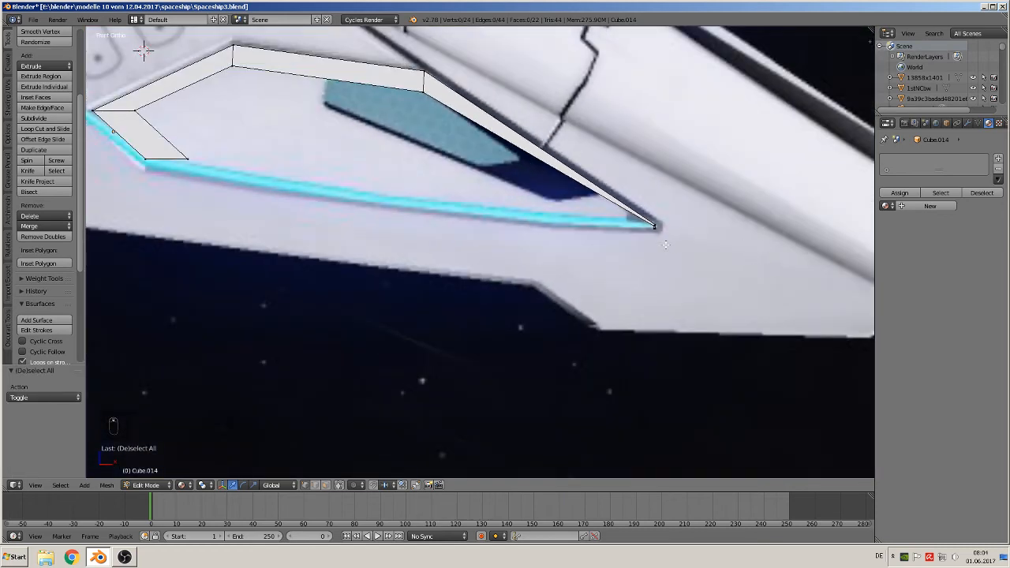
{"action": "scroll", "coordinate": [657, 251], "scroll_direction": "up", "scroll_amount": 2}
{"action": "scroll", "coordinate": [658, 250], "scroll_direction": "up", "scroll_amount": 1}
{"action": "key", "text": "c"}
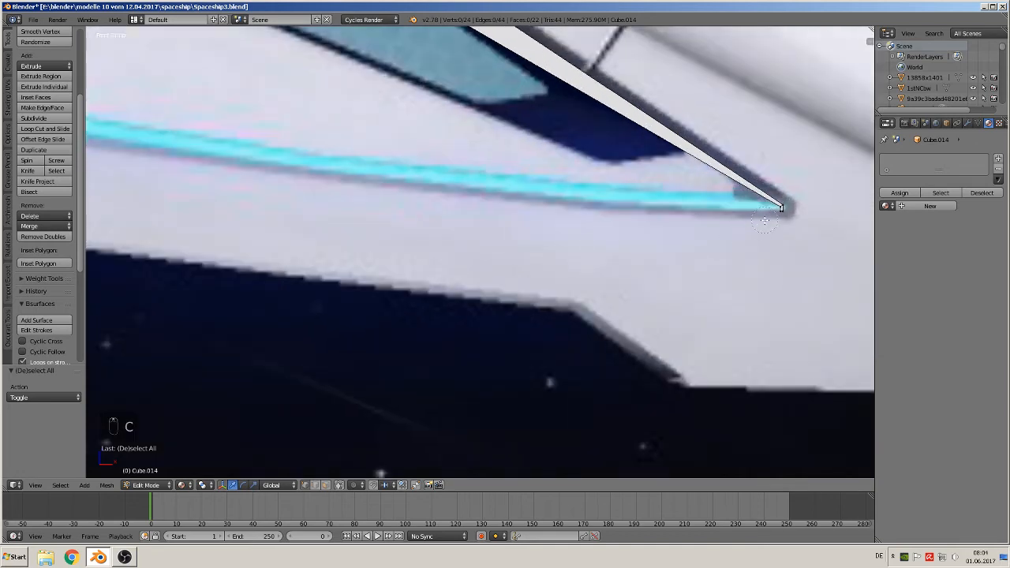
{"action": "left_click", "coordinate": [769, 213]}
{"action": "middle_click_drag", "start_coordinate": [404, 160], "coordinate": [868, 307], "text": "shift"}
{"action": "key", "text": "c"}
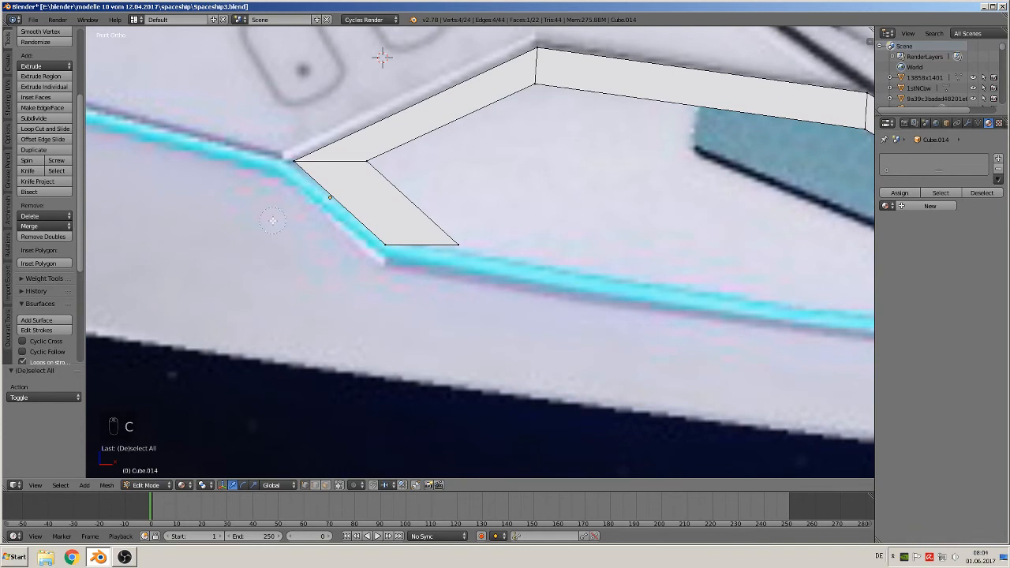
{"action": "left_click_drag", "start_coordinate": [368, 159], "coordinate": [459, 243]}
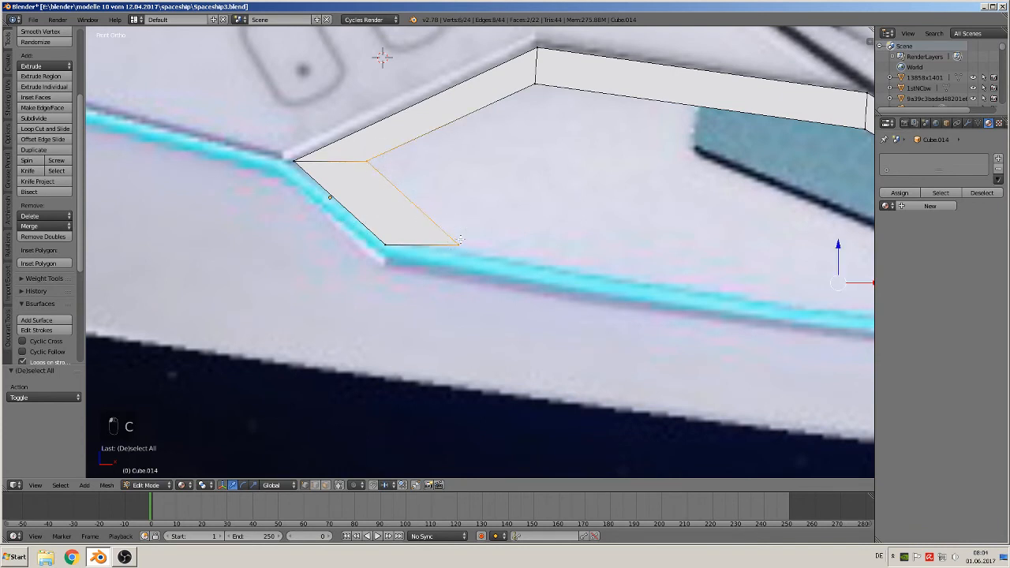
{"action": "right_click", "coordinate": [460, 239]}
{"action": "key", "text": "space"}
{"action": "left_click", "coordinate": [505, 222]}
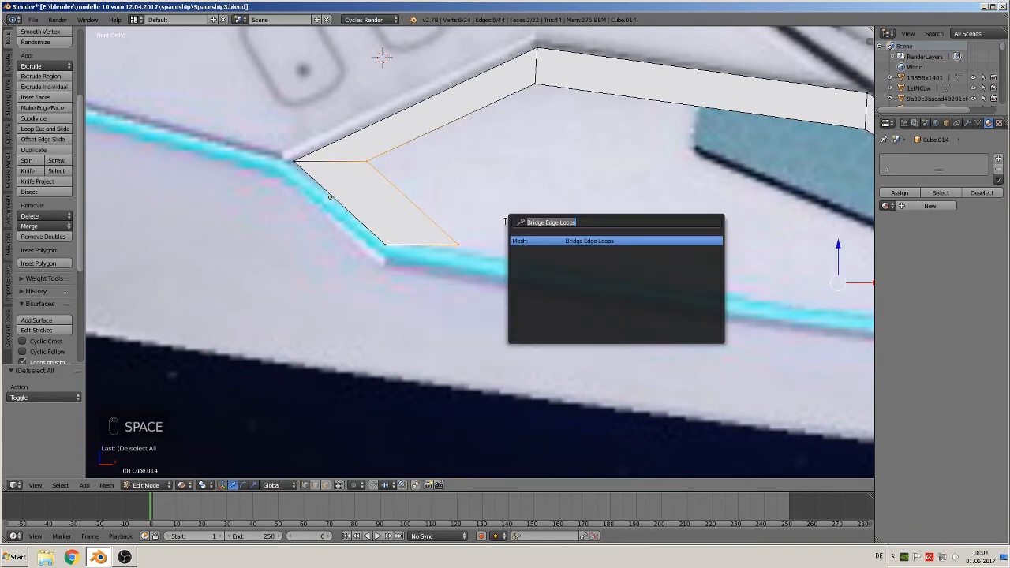
{"action": "left_click", "coordinate": [601, 241]}
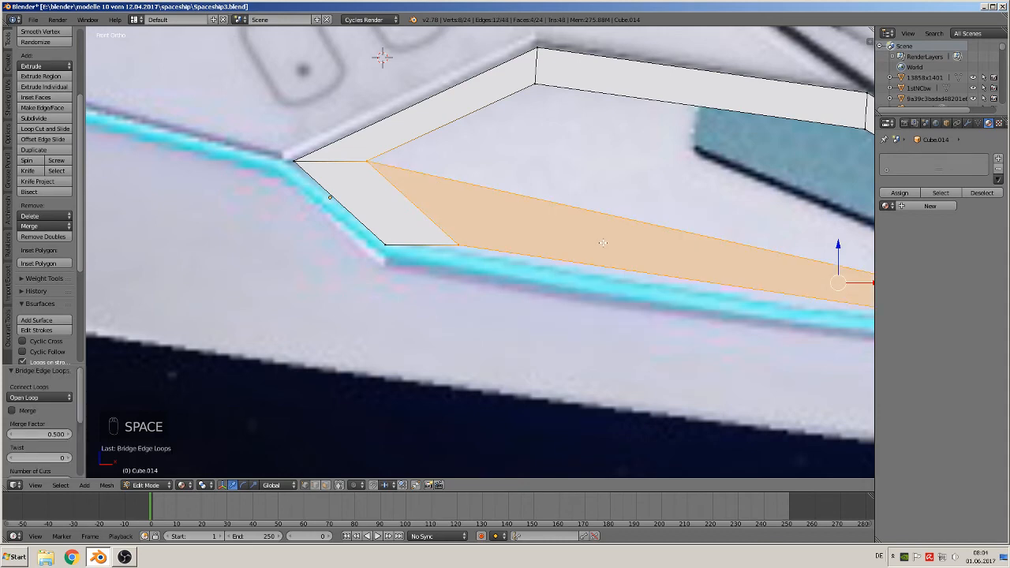
Add two evenly spaced loop cuts across the frame's long lower strip without sliding them.
{"action": "middle_click_drag", "start_coordinate": [601, 243], "coordinate": [608, 273]}
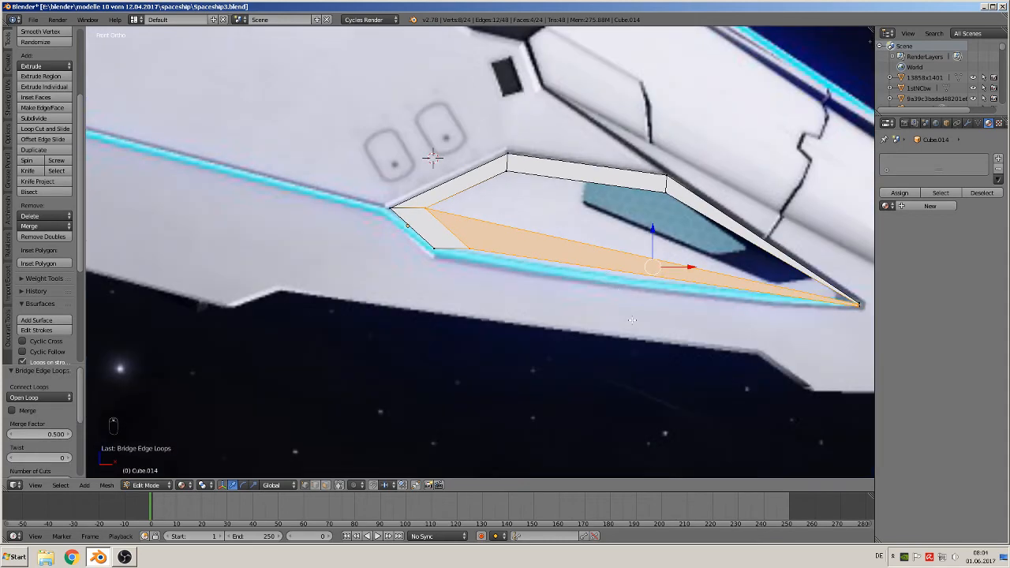
{"action": "key", "text": "Tab"}
{"action": "middle_click_drag", "start_coordinate": [599, 290], "coordinate": [389, 261], "text": "shift"}
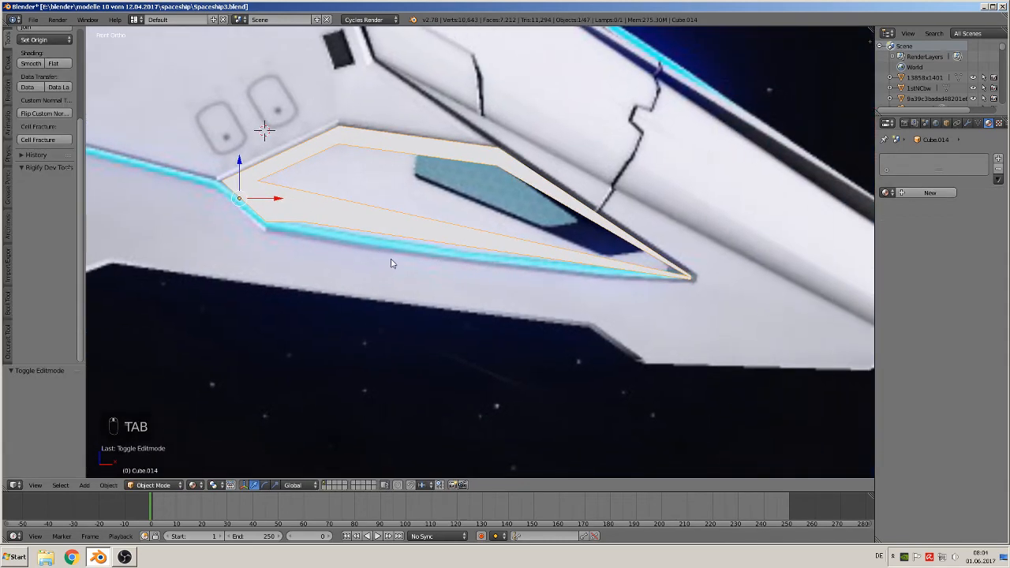
{"action": "key", "text": "Tab"}
{"action": "scroll", "coordinate": [350, 228], "scroll_direction": "up", "scroll_amount": 1}
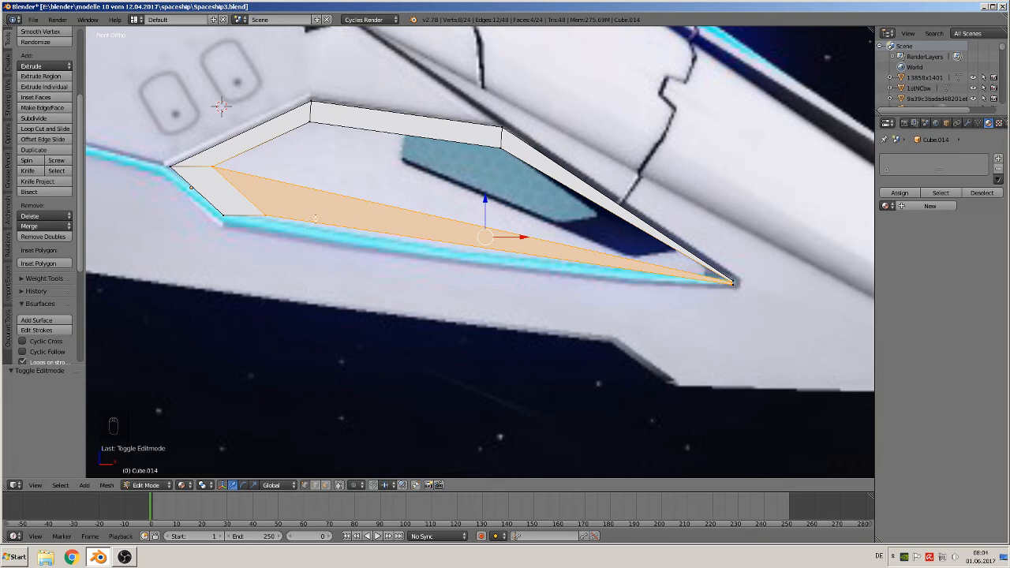
{"action": "key", "text": "ctrl+r"}
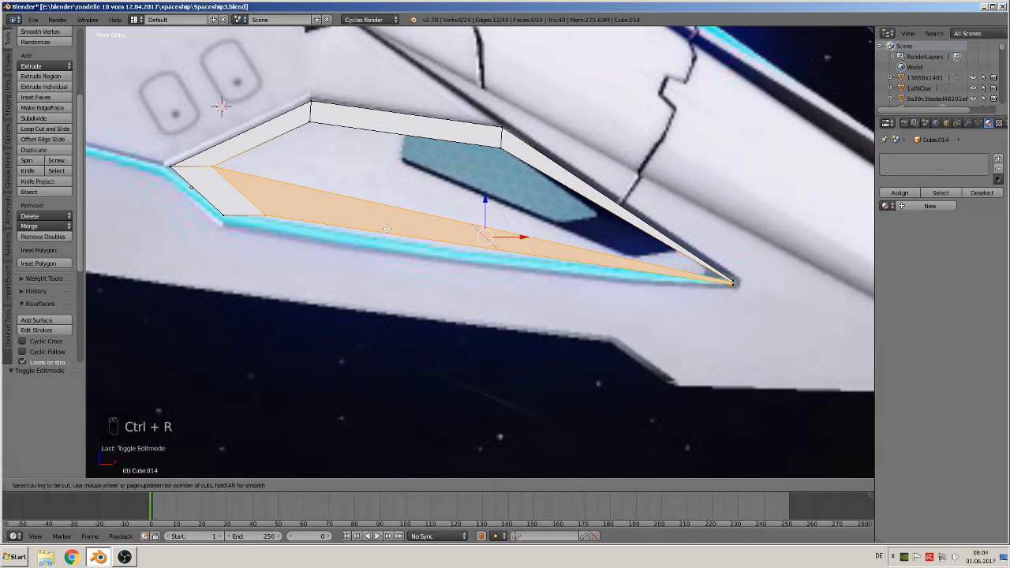
{"action": "scroll", "coordinate": [394, 217], "scroll_direction": "up", "scroll_amount": 1}
{"action": "left_click", "coordinate": [395, 217]}
{"action": "right_click", "coordinate": [394, 218]}
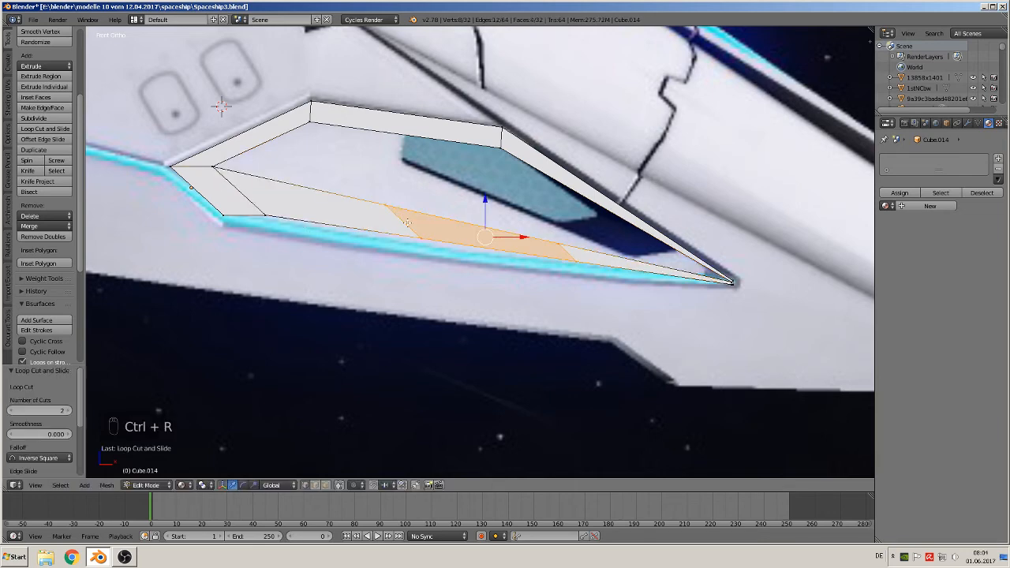
Edge-slide the front edge of the first cut by a factor of about 0.438 toward the frame's blunt end.
{"action": "right_click", "coordinate": [386, 207]}
{"action": "right_click", "coordinate": [420, 237], "text": "shift"}
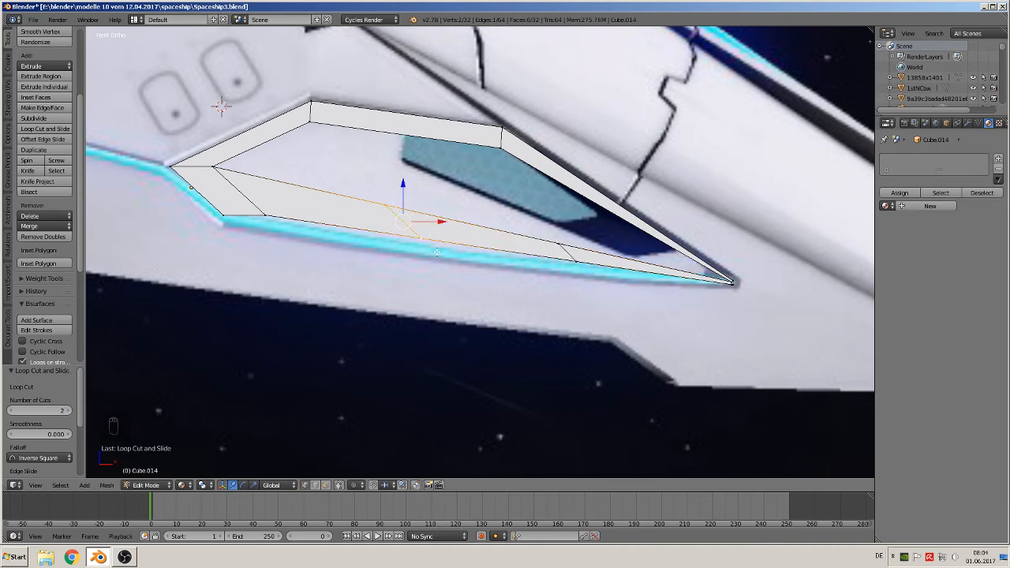
{"action": "key", "text": "space"}
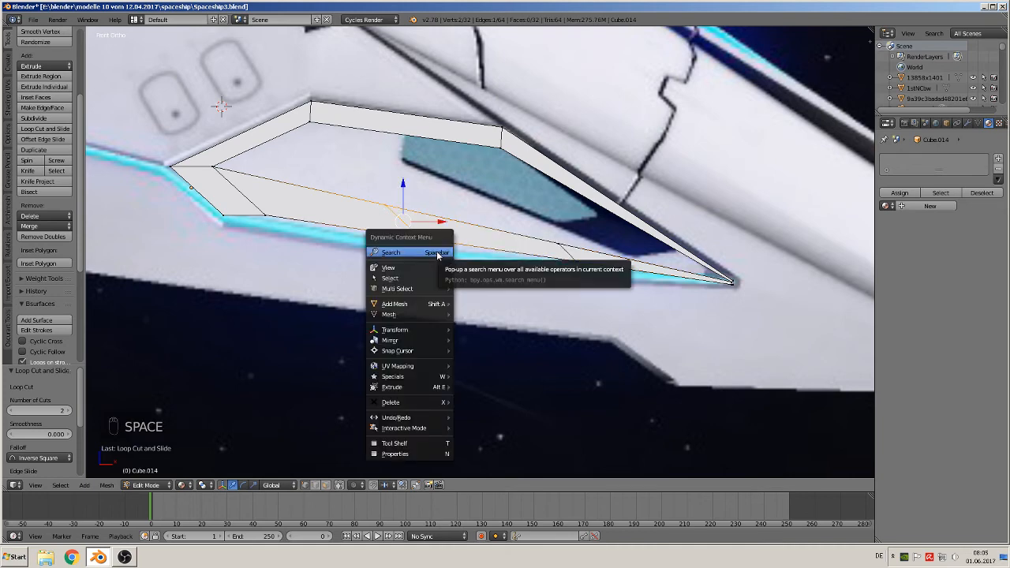
{"action": "left_click", "coordinate": [438, 252]}
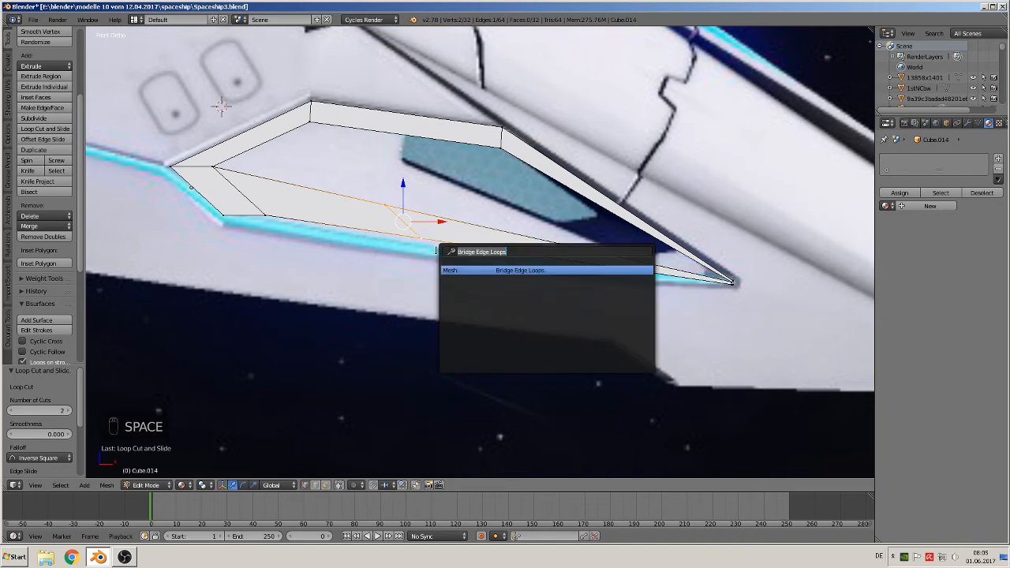
{"action": "type", "text": "edge"}
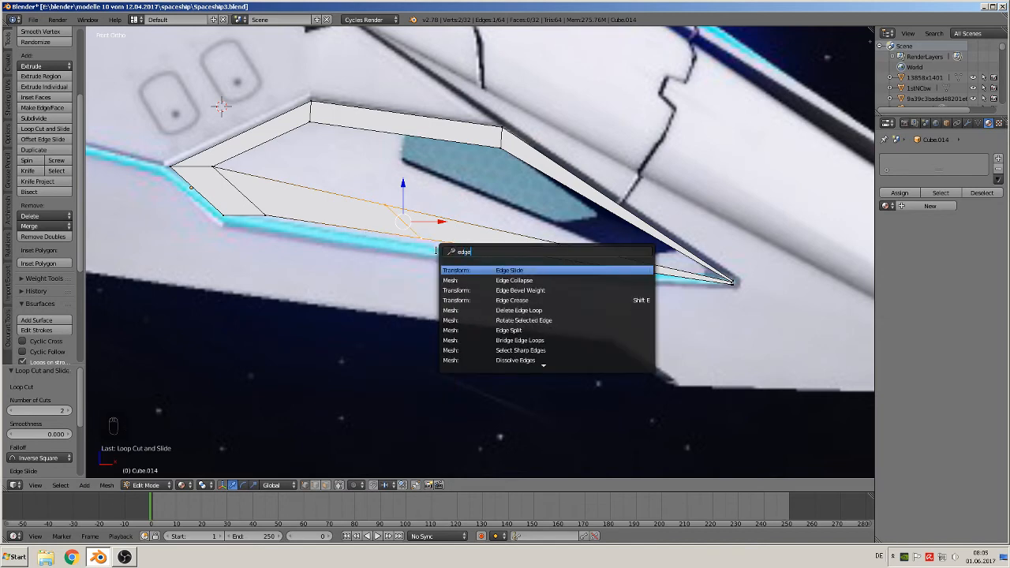
{"action": "key", "text": "Return"}
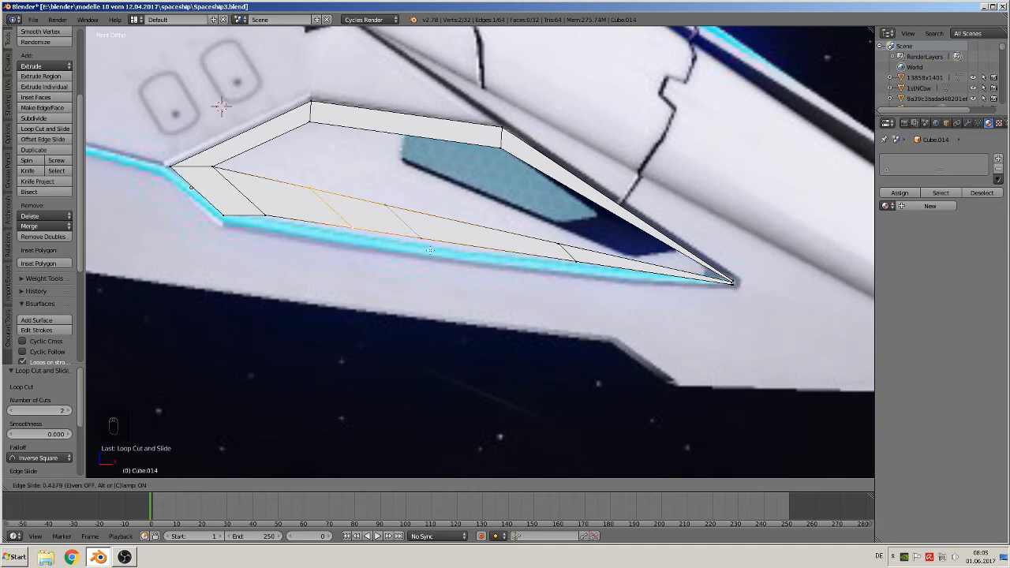
{"action": "left_click", "coordinate": [429, 250]}
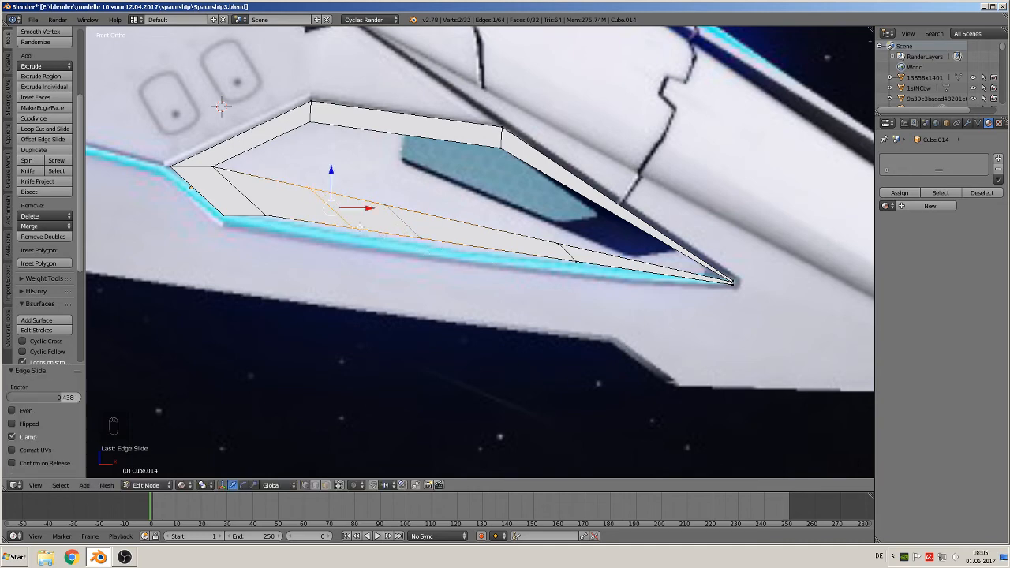
Vertex-slide the lower front vertex of the first cut by about 0.497 so its front edge stands vertical.
{"action": "right_click", "coordinate": [355, 227]}
{"action": "key", "text": "space"}
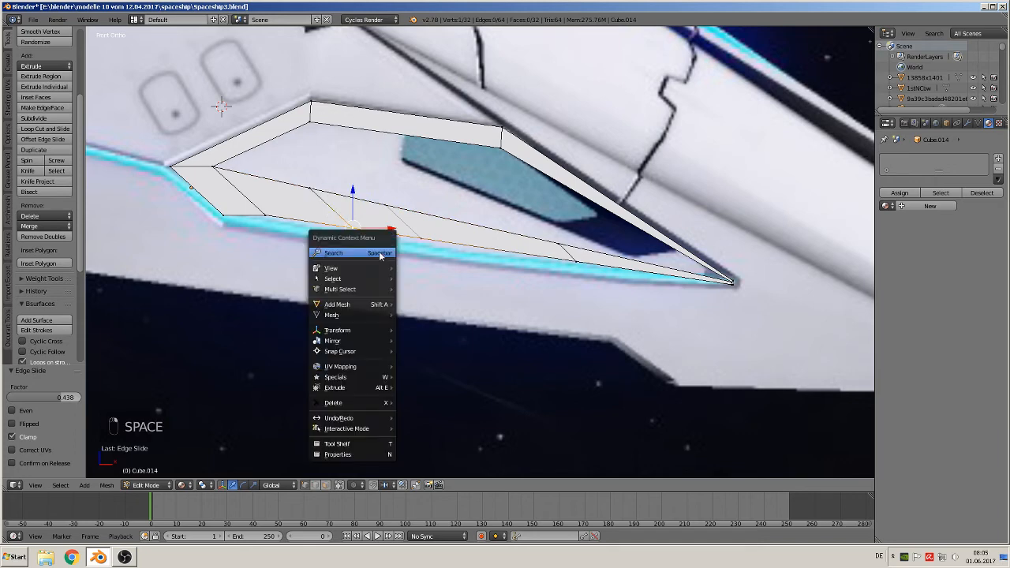
{"action": "left_click", "coordinate": [380, 249]}
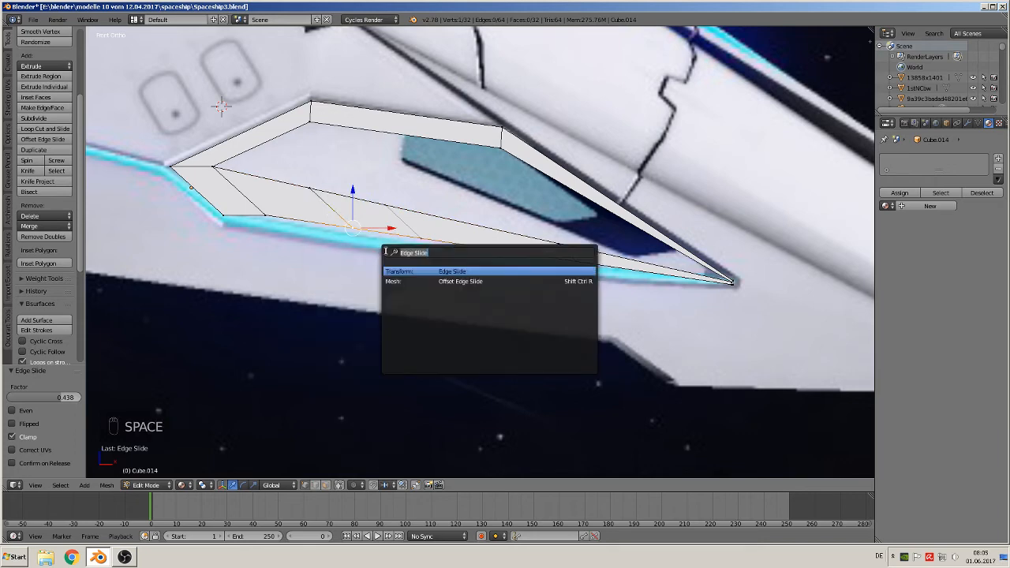
{"action": "type", "text": "vert"}
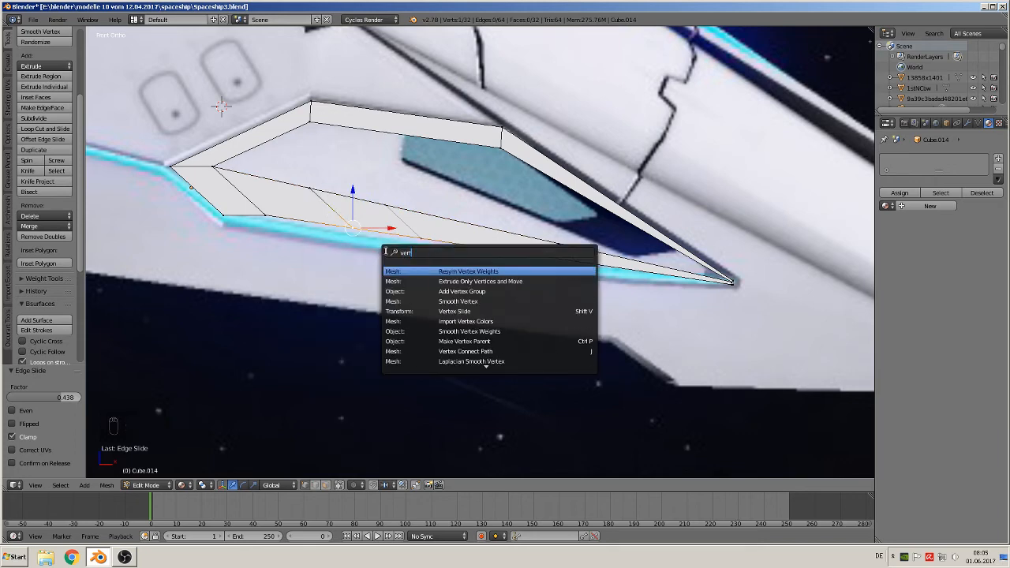
{"action": "left_click", "coordinate": [448, 310]}
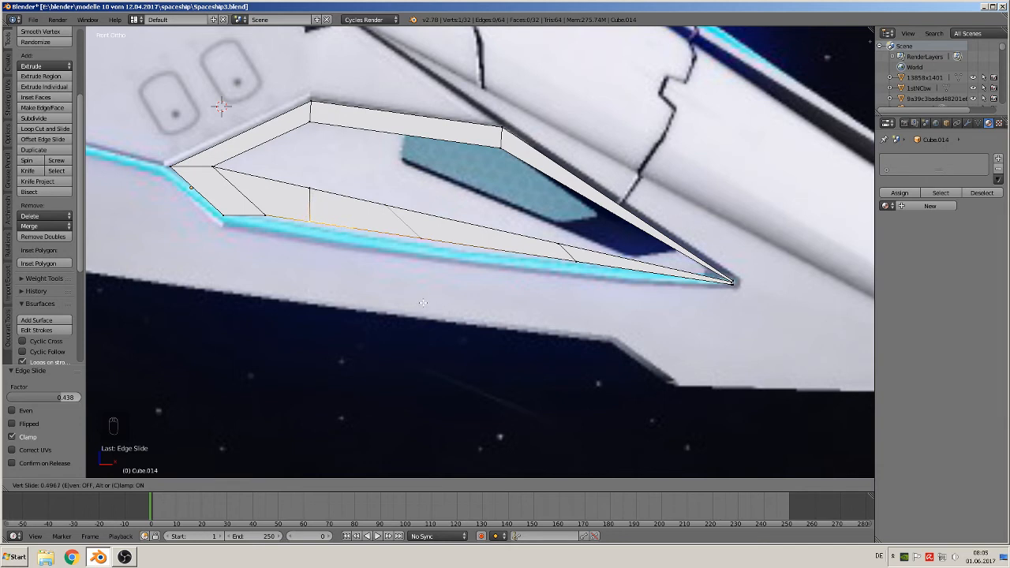
{"action": "left_click", "coordinate": [423, 302]}
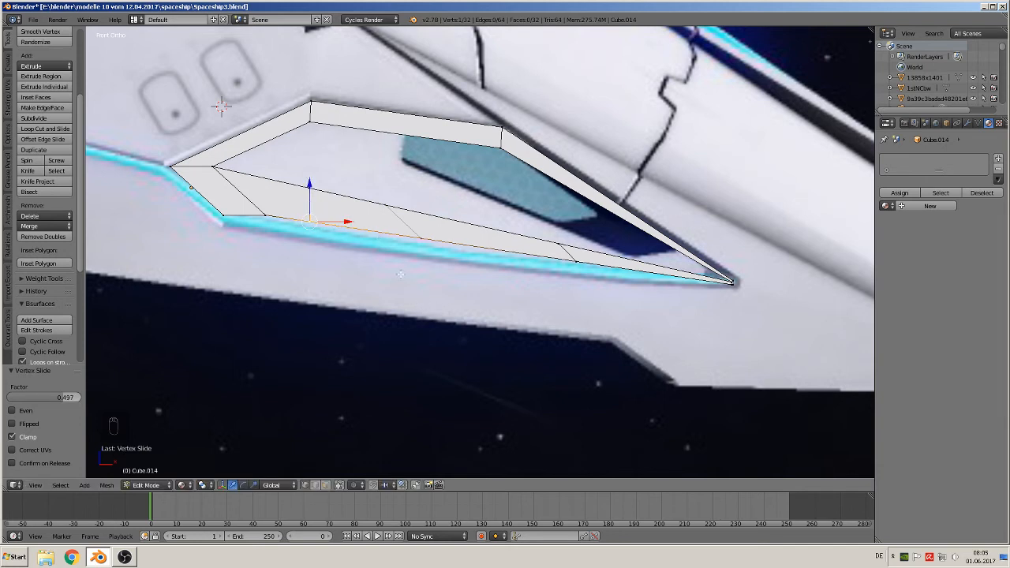
Vertex-slide the lower rear vertex of the first cut by about 0.654 toward the frame's blunt end.
{"action": "key", "text": "a"}
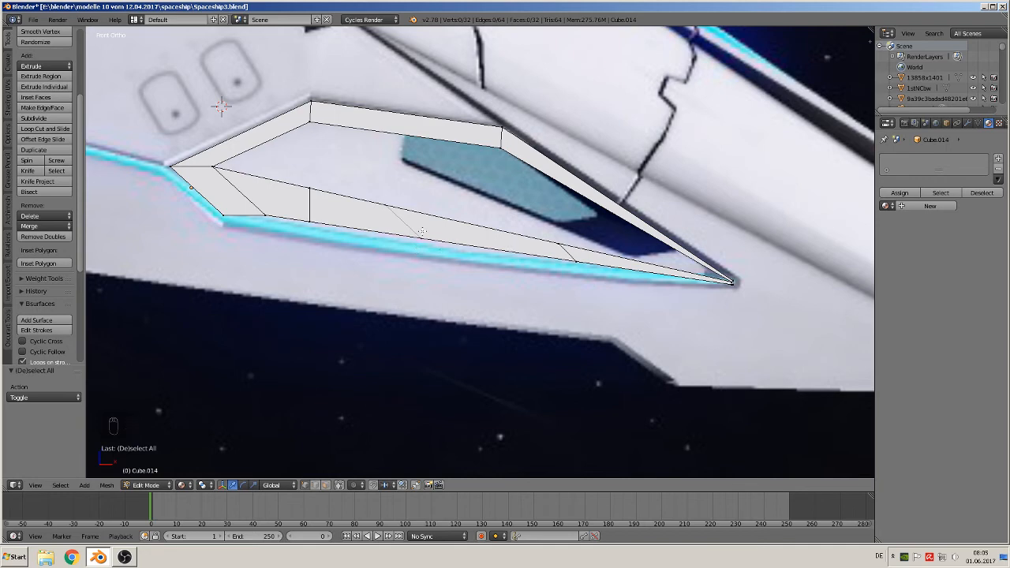
{"action": "right_click", "coordinate": [404, 222], "text": "alt"}
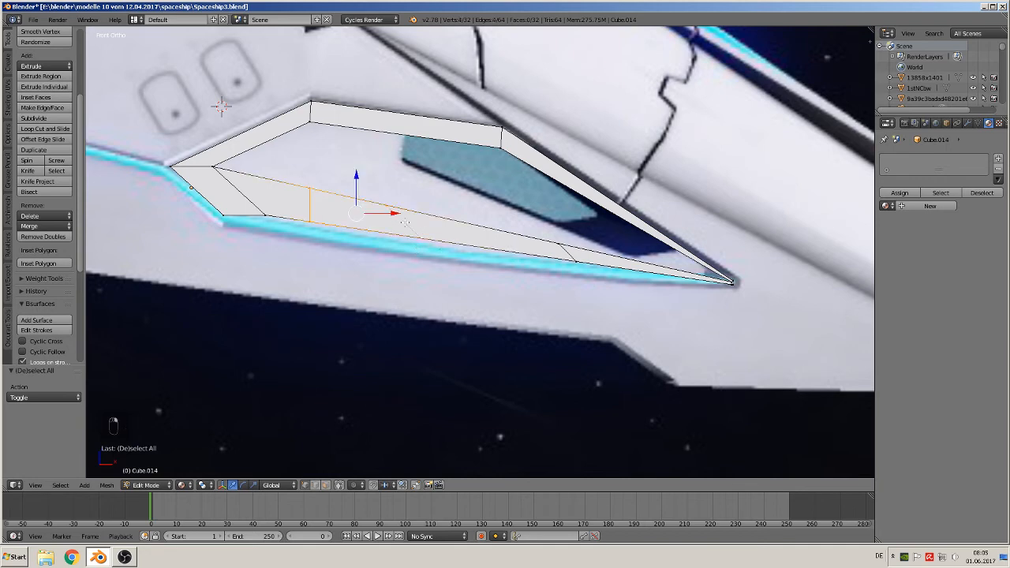
{"action": "key", "text": "a"}
{"action": "middle_click_drag", "start_coordinate": [412, 245], "coordinate": [423, 275]}
{"action": "right_click", "coordinate": [405, 232]}
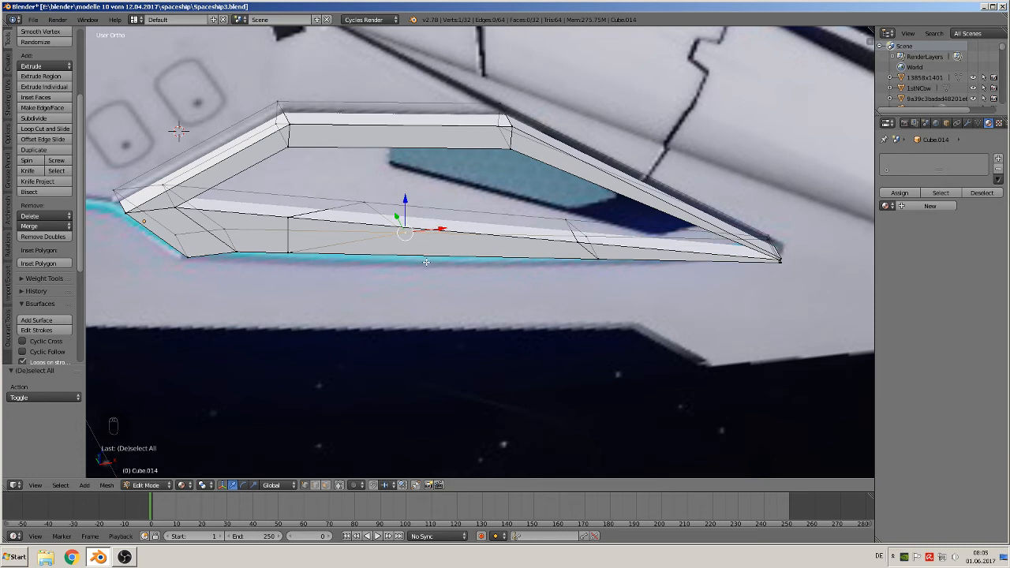
{"action": "key", "text": "space"}
{"action": "type", "text": "Vertex Slid"}
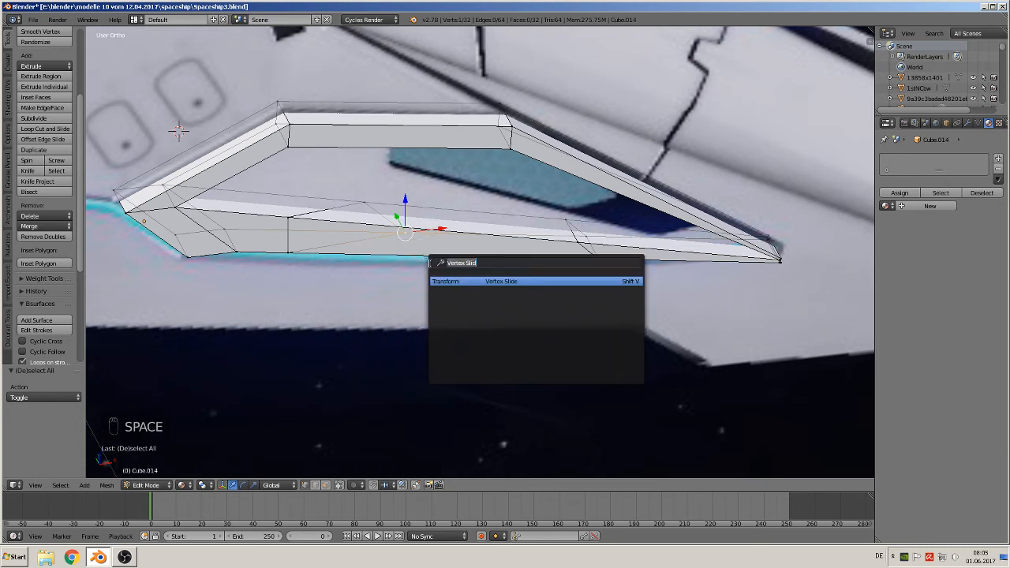
{"action": "left_click", "coordinate": [475, 282]}
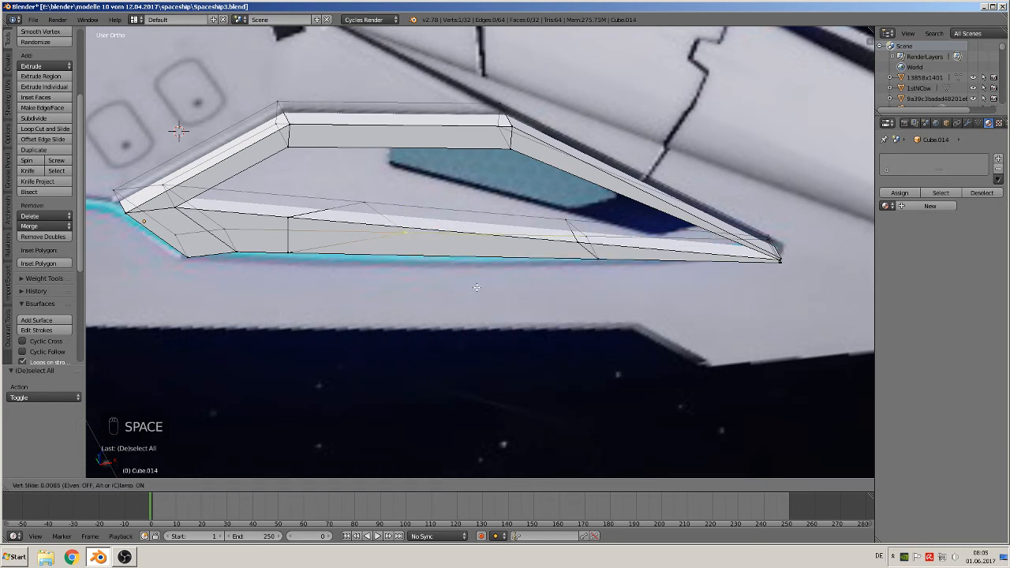
{"action": "left_click", "coordinate": [356, 285]}
Vertex-slide the upper rear vertex of the first cut by about 0.368 toward the frame's blunt end.
{"action": "right_click", "coordinate": [372, 208]}
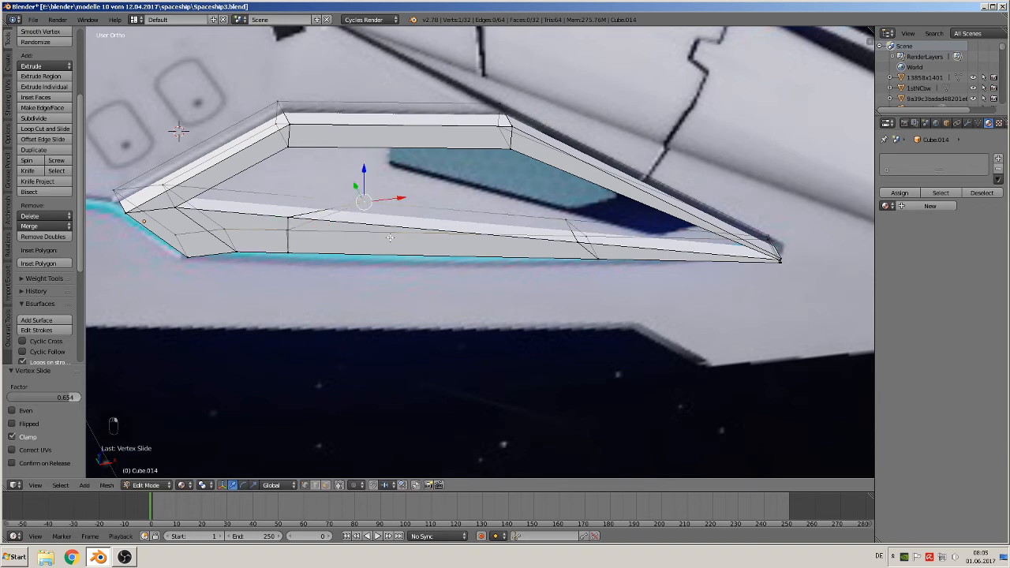
{"action": "key", "text": "space"}
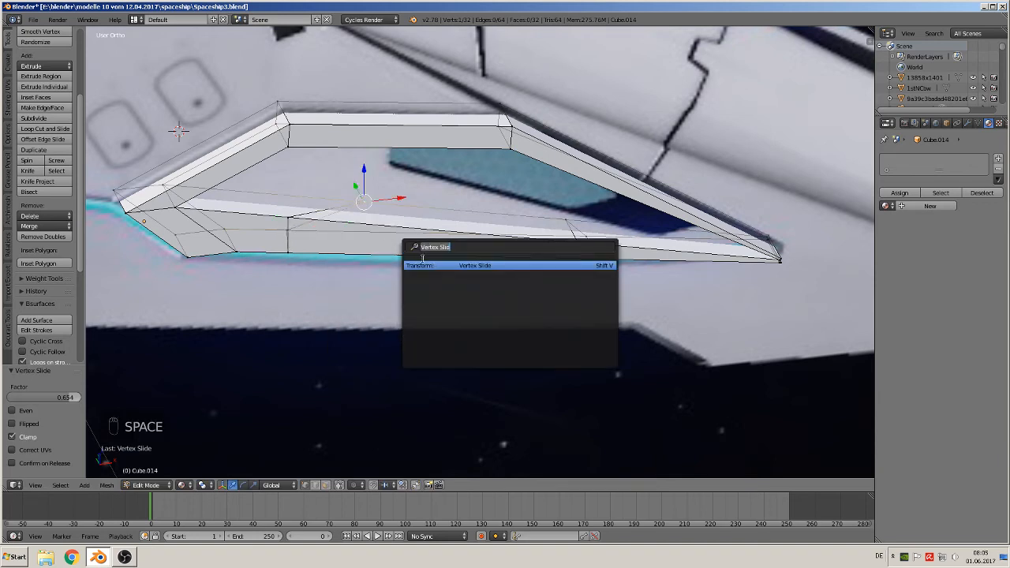
{"action": "left_click", "coordinate": [422, 265]}
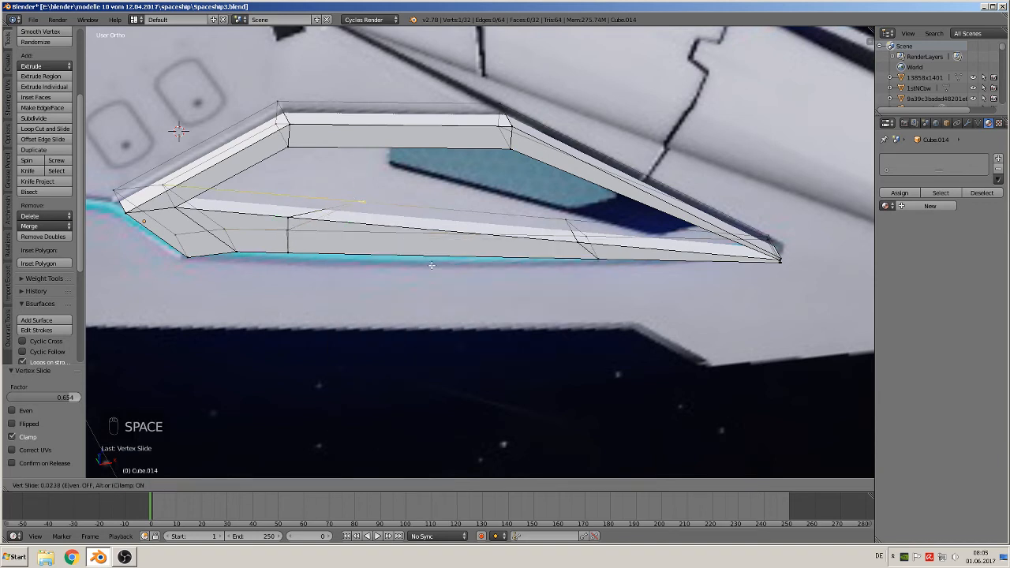
{"action": "left_click", "coordinate": [362, 259]}
{"action": "middle_click_drag", "start_coordinate": [362, 259], "coordinate": [362, 228]}
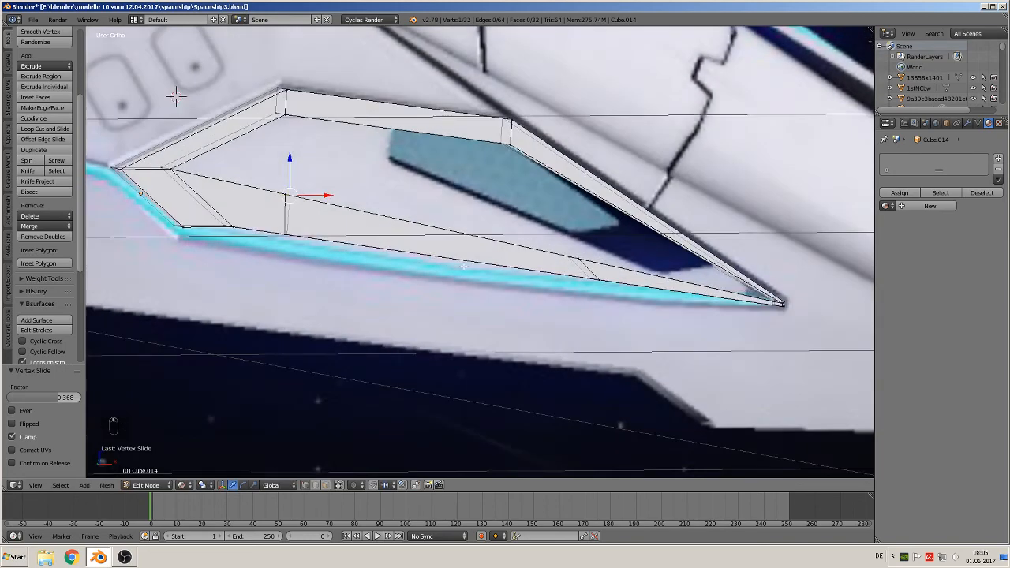
{"action": "middle_click_drag", "start_coordinate": [464, 267], "coordinate": [507, 313]}
{"action": "key", "text": "Tab"}
{"action": "key", "text": "Tab"}
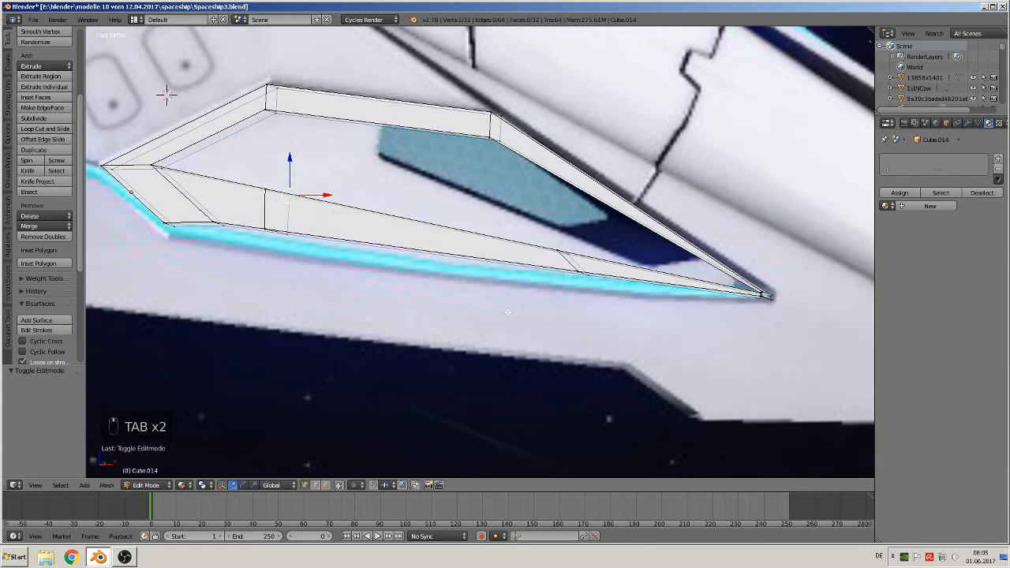
In front view, align the first cut's rear vertices with the front ones, moving the upper about -0.005 in X and 0.002 in Z, the lower about -0.004 in X.
{"action": "key", "text": "KP_1"}
{"action": "key", "text": "g"}
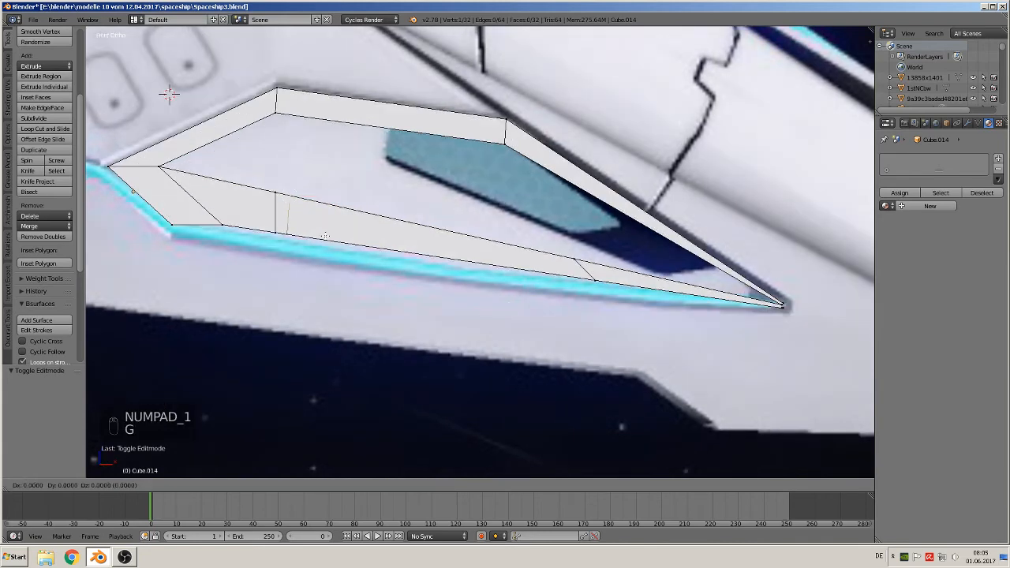
{"action": "left_click", "coordinate": [307, 229]}
{"action": "right_click", "coordinate": [288, 235]}
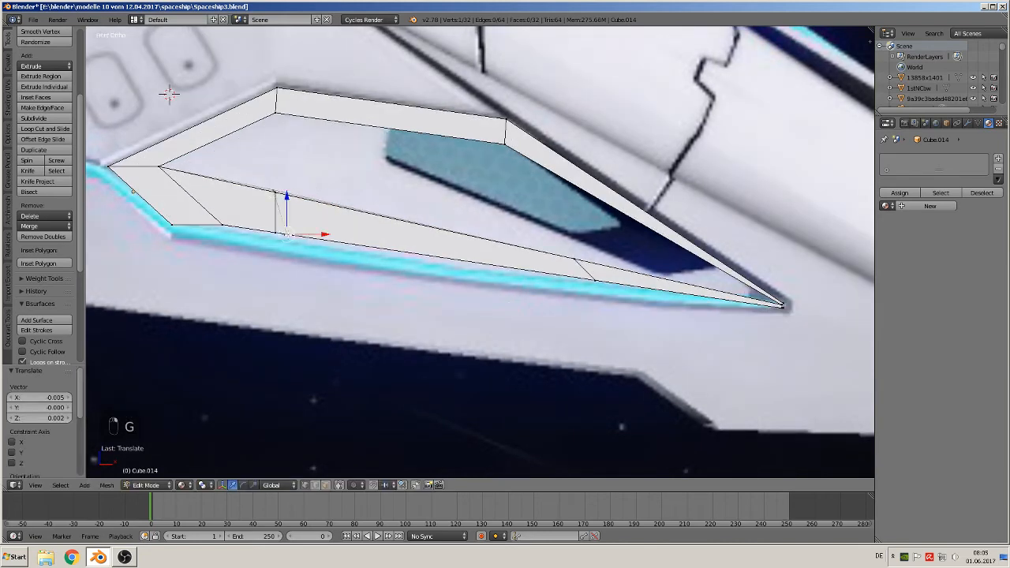
{"action": "key", "text": "g"}
{"action": "left_click", "coordinate": [276, 235]}
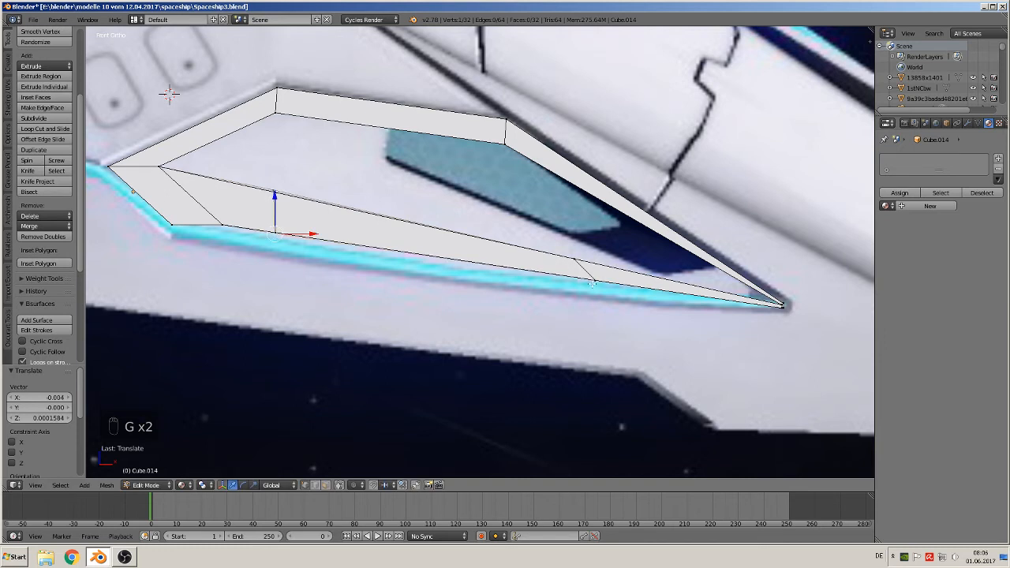
Vertex-slide both lower vertices of the second cut by about 0.285 toward the first cut.
{"action": "key", "text": "a"}
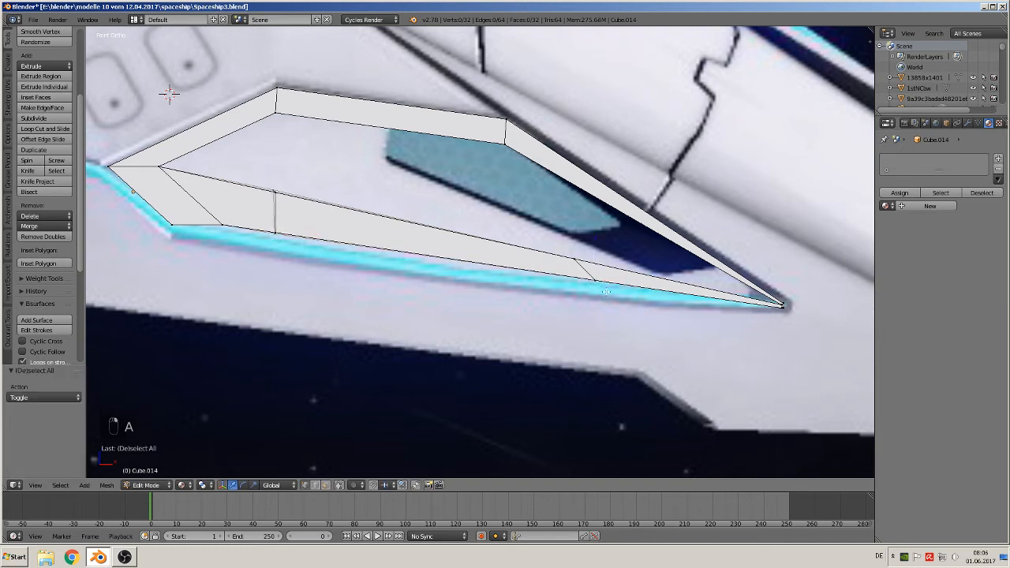
{"action": "key", "text": "c"}
{"action": "left_click", "coordinate": [593, 282]}
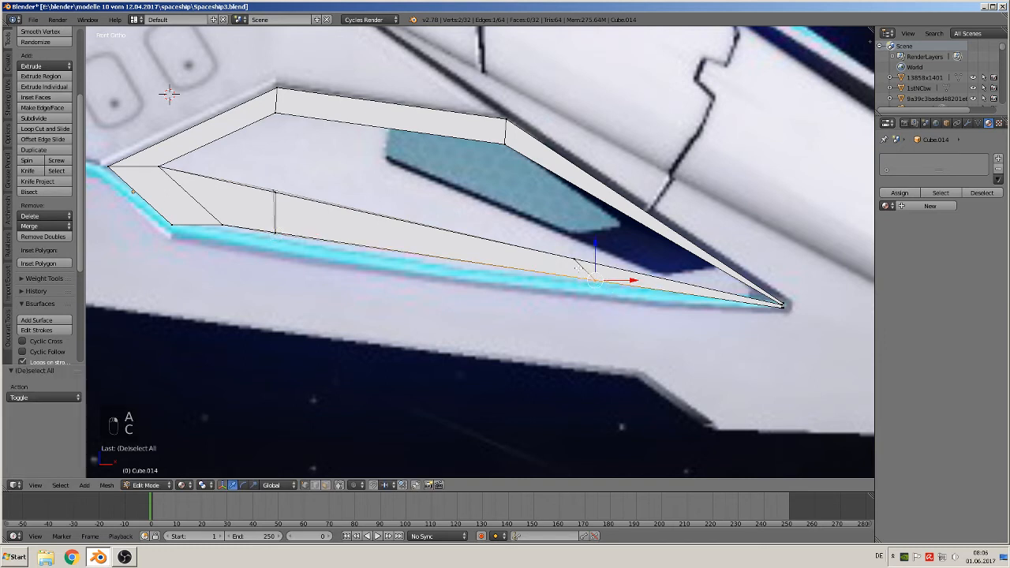
{"action": "key", "text": "space"}
{"action": "left_click", "coordinate": [593, 282]}
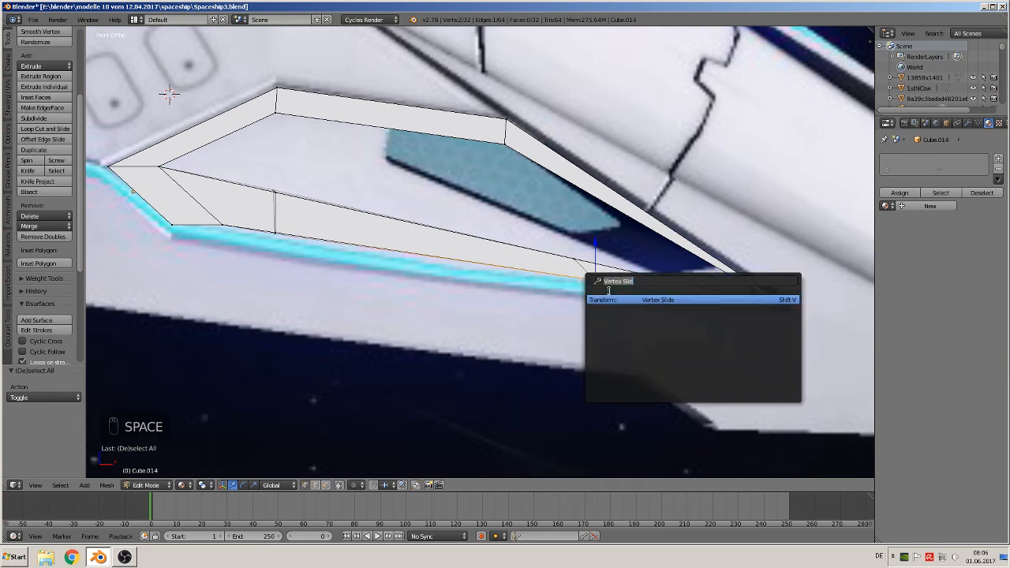
{"action": "left_click", "coordinate": [614, 299]}
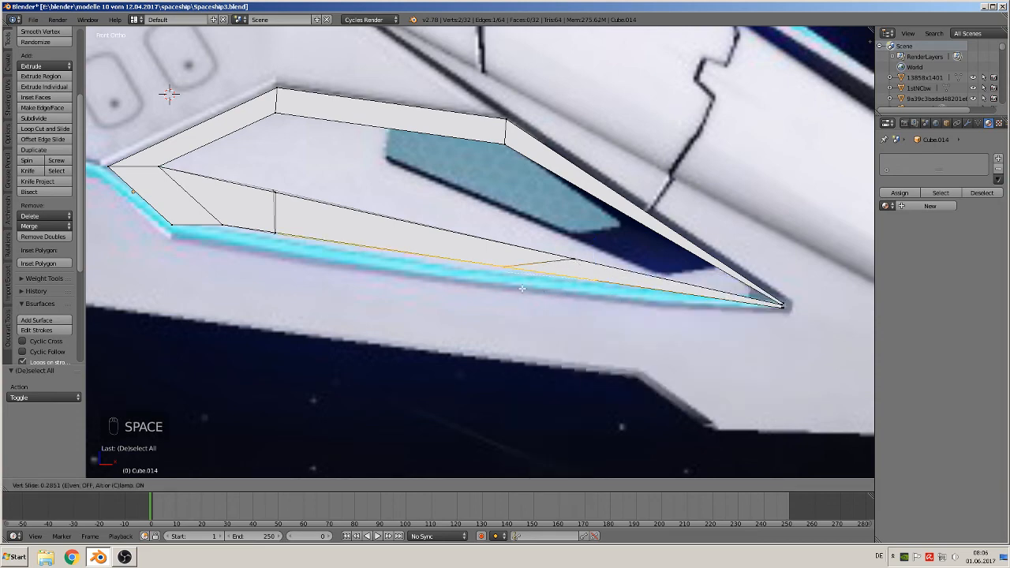
{"action": "left_click", "coordinate": [524, 288]}
Vertex-slide both upper vertices of the second cut by about 0.229 toward the first cut, above its lower vertices.
{"action": "key", "text": "a"}
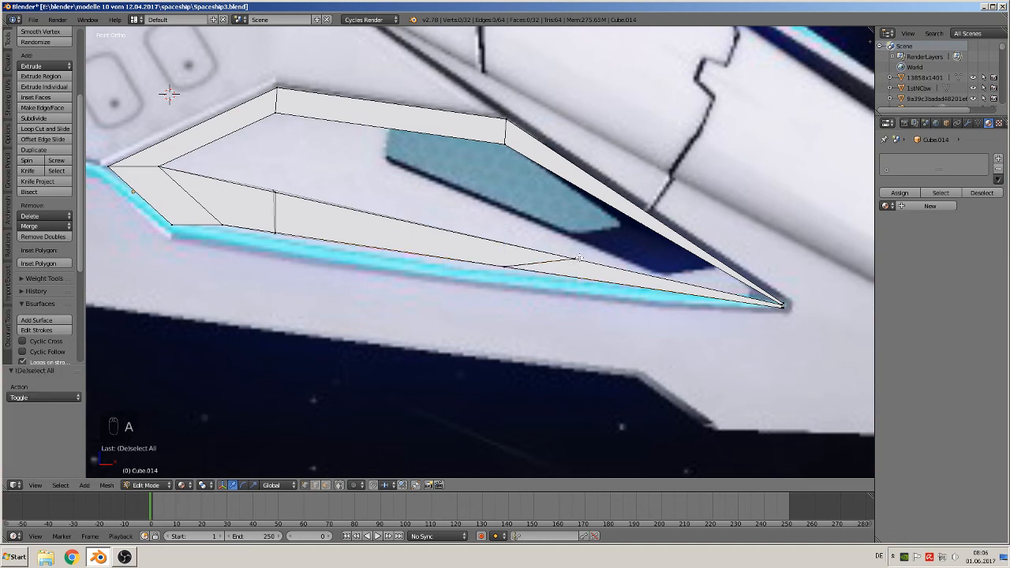
{"action": "key", "text": "c"}
{"action": "left_click", "coordinate": [576, 258]}
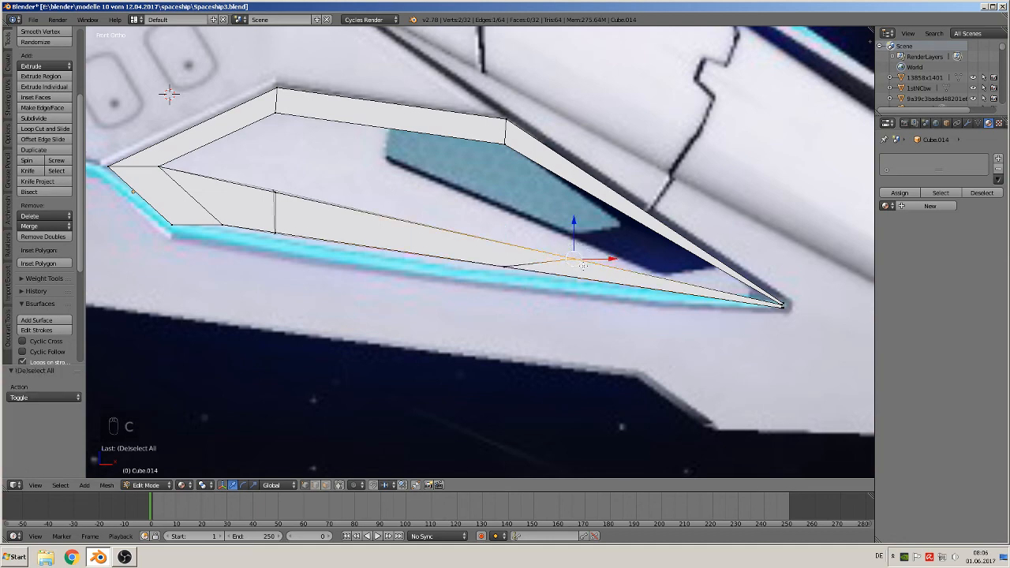
{"action": "key", "text": "space"}
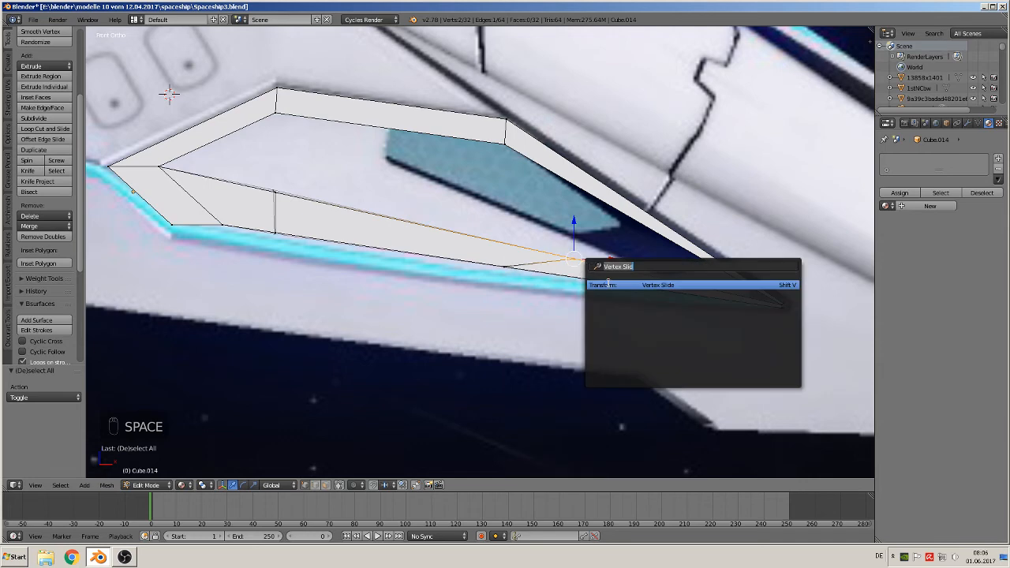
{"action": "left_click", "coordinate": [603, 283]}
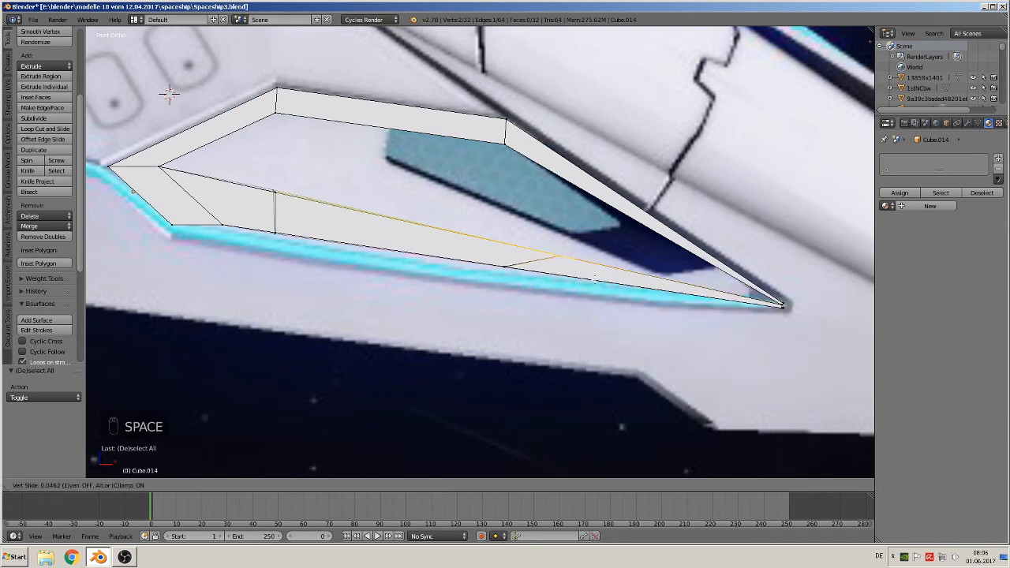
{"action": "left_click", "coordinate": [538, 267]}
{"action": "middle_click_drag", "start_coordinate": [431, 274], "coordinate": [418, 264]}
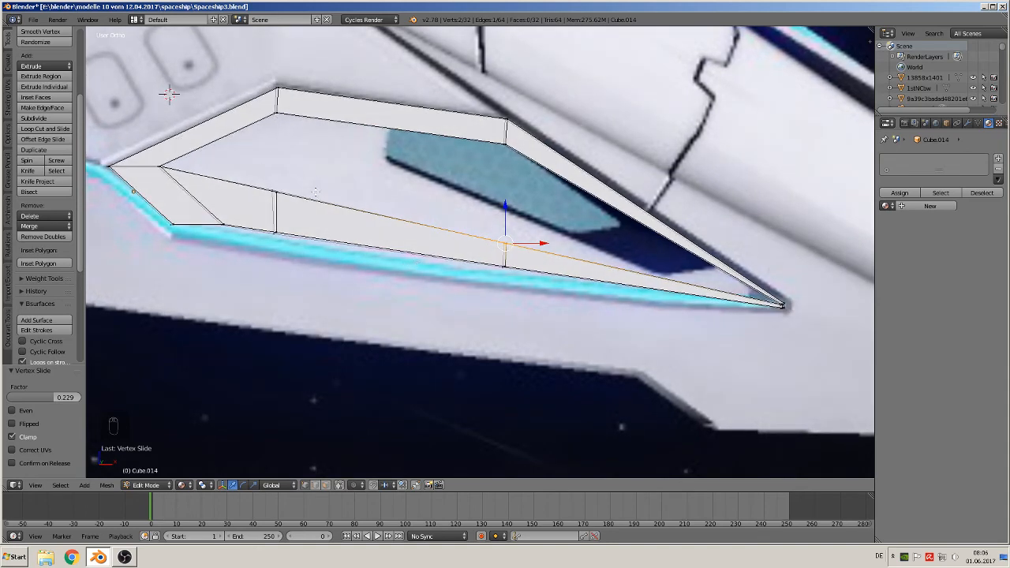
Add one loop cut across the frame's upper strip and slide it toward the upper corner at the blunt end.
{"action": "middle_click_drag", "start_coordinate": [316, 193], "coordinate": [313, 203]}
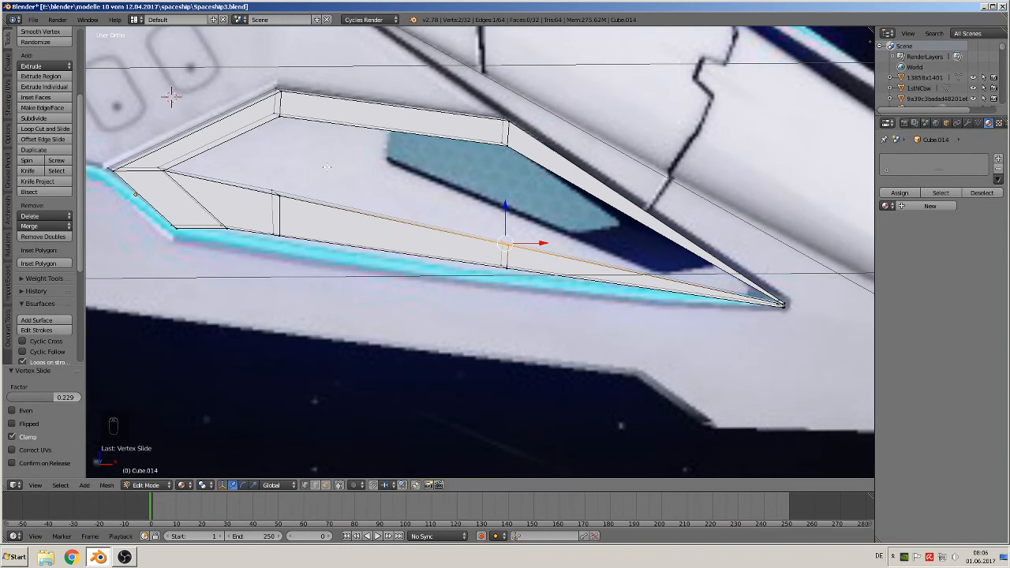
{"action": "key", "text": "ctrl+r"}
{"action": "left_click", "coordinate": [361, 118]}
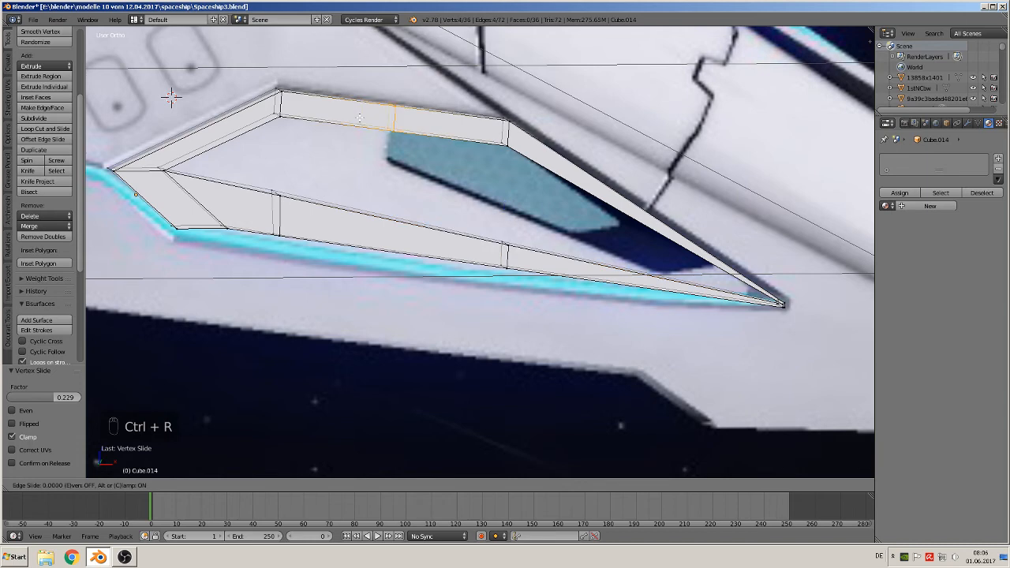
{"action": "left_click", "coordinate": [303, 107]}
Fill the rear face between the blunt end's inner corners, the new upper cut and the first lower cut.
{"action": "middle_click_drag", "start_coordinate": [286, 156], "coordinate": [288, 126]}
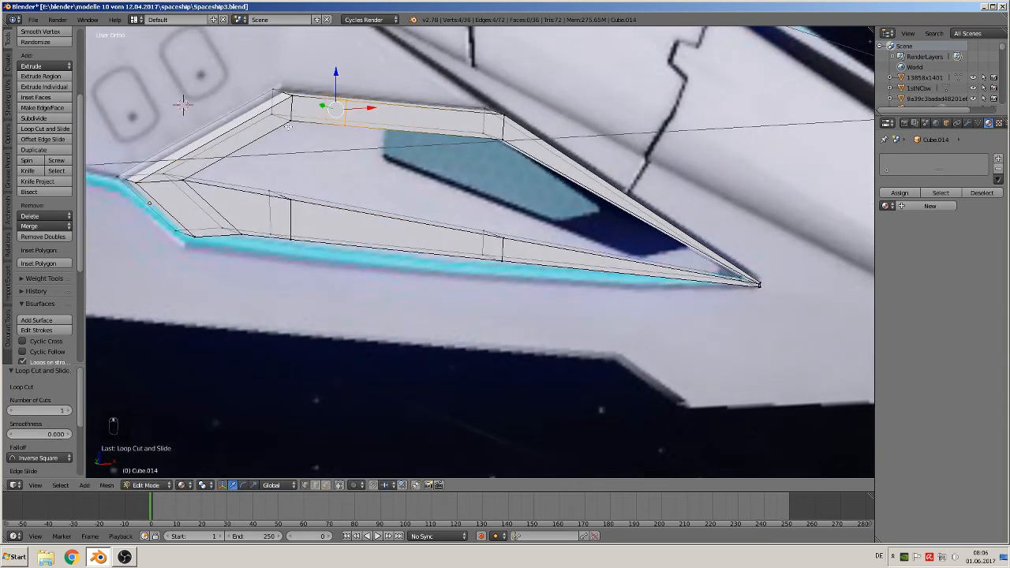
{"action": "right_click", "coordinate": [274, 113]}
{"action": "right_click", "coordinate": [175, 172], "text": "shift"}
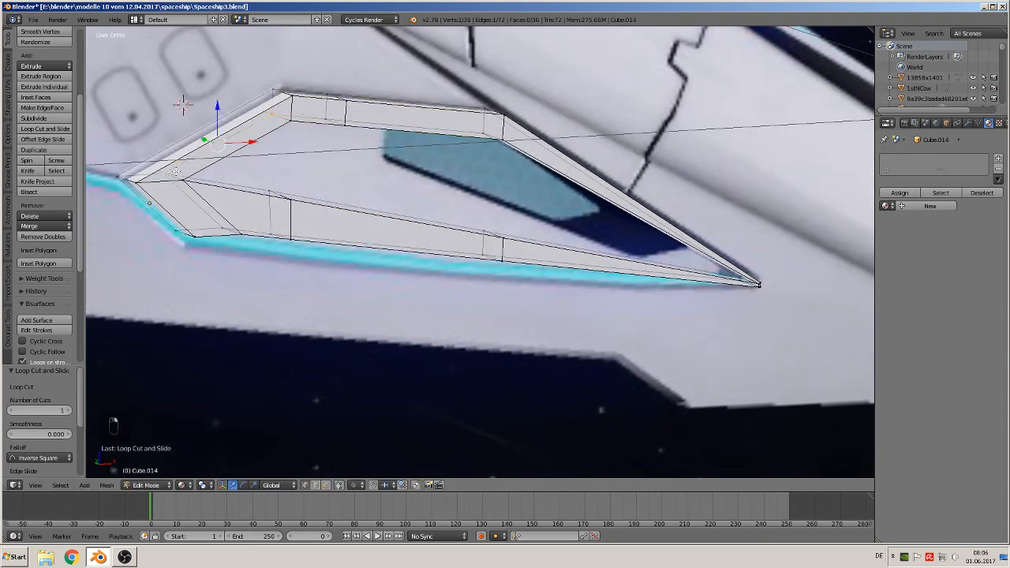
{"action": "right_click", "coordinate": [276, 187], "text": "shift"}
{"action": "right_click", "coordinate": [324, 115], "text": "shift"}
{"action": "key", "text": "f"}
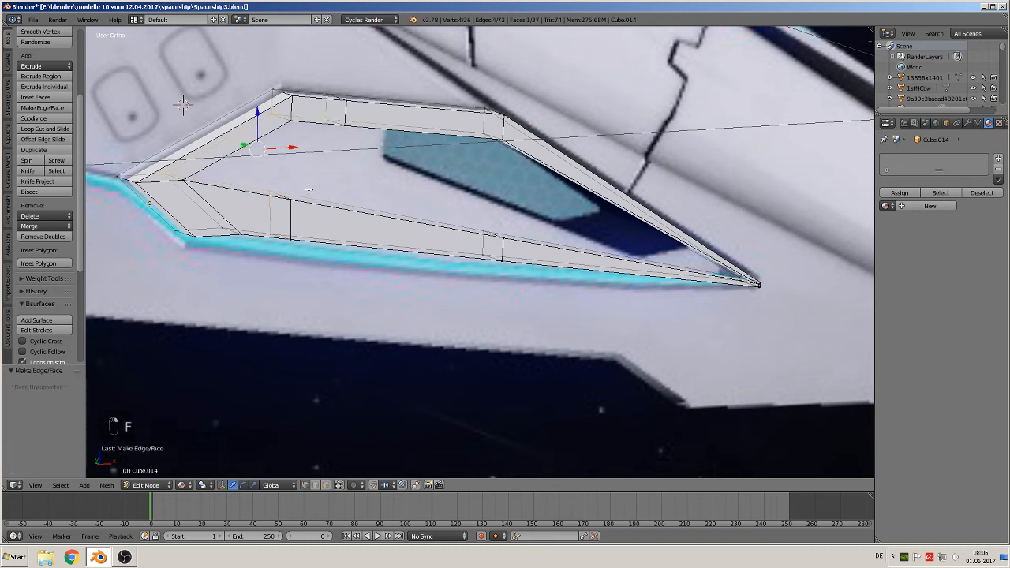
Fill the matching front face between the blunt end's inner corners, the new upper cut and the first lower cut.
{"action": "right_click", "coordinate": [344, 139]}
{"action": "right_click", "coordinate": [285, 133], "text": "shift"}
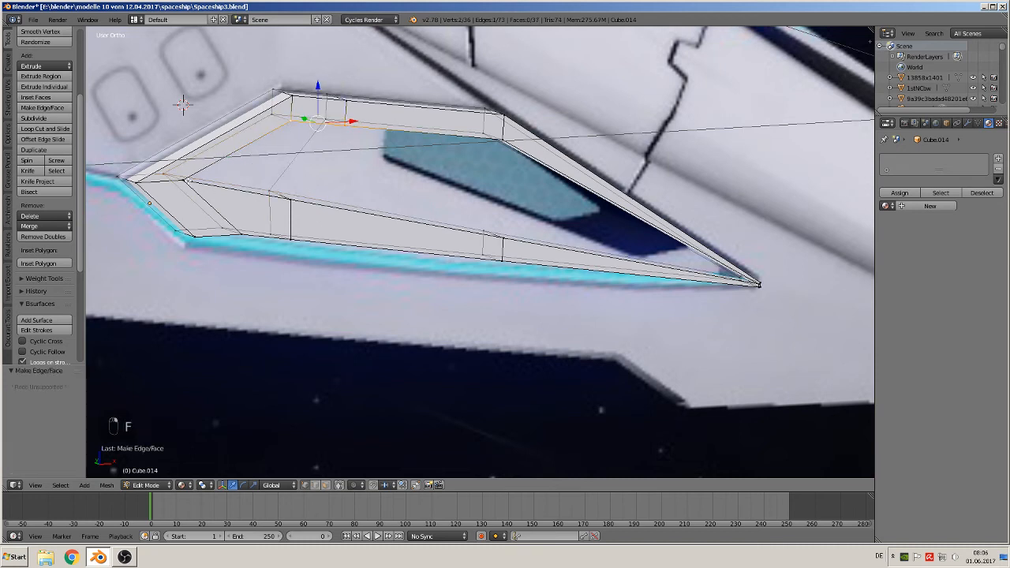
{"action": "right_click", "coordinate": [184, 180], "text": "shift"}
{"action": "right_click", "coordinate": [275, 192], "text": "shift"}
{"action": "key", "text": "f"}
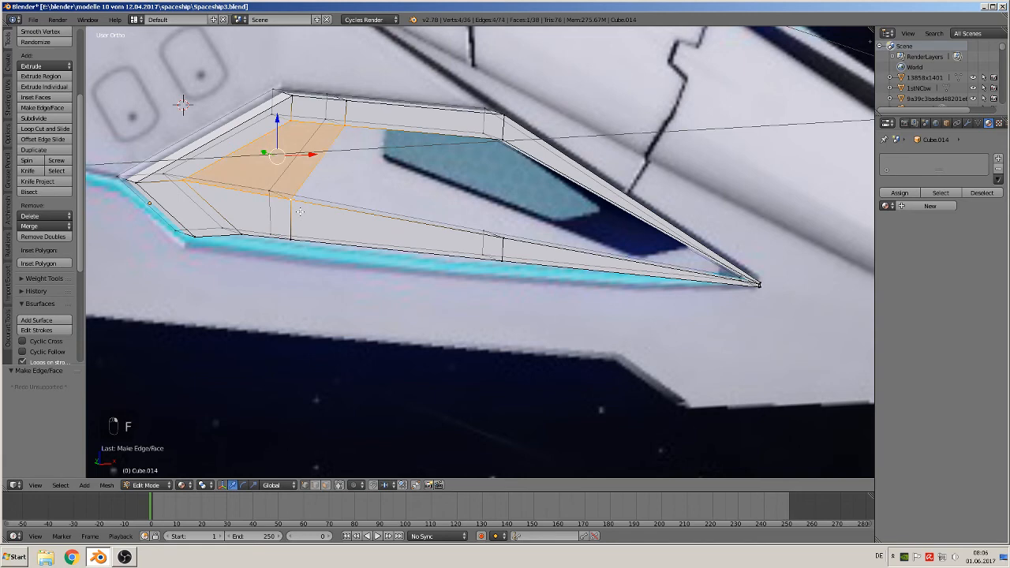
{"action": "middle_click_drag", "start_coordinate": [300, 211], "coordinate": [209, 203]}
{"action": "right_click", "coordinate": [343, 127]}
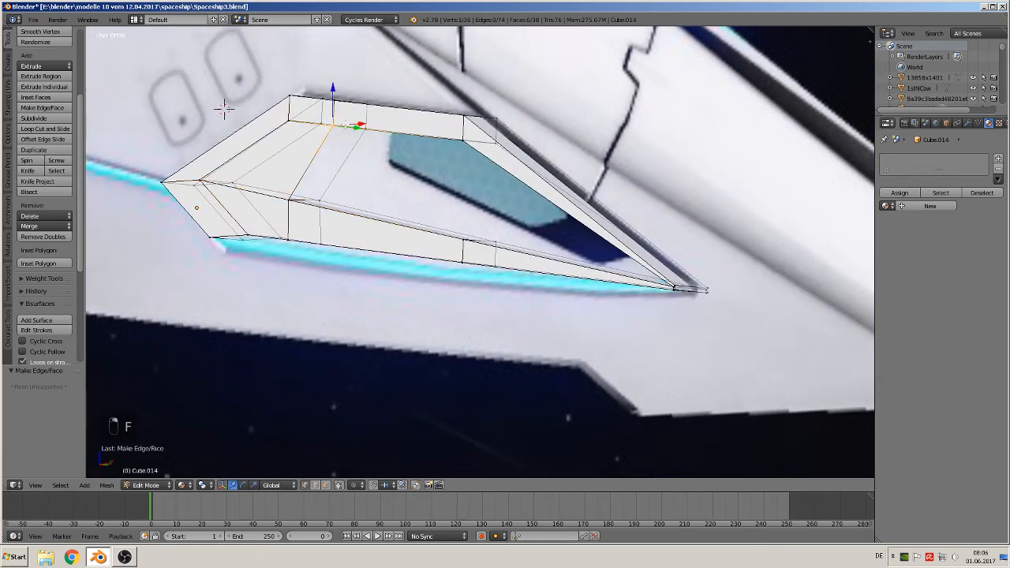
{"action": "right_click", "coordinate": [375, 136], "text": "shift"}
{"action": "right_click", "coordinate": [318, 203], "text": "shift"}
{"action": "right_click", "coordinate": [306, 205], "text": "shift"}
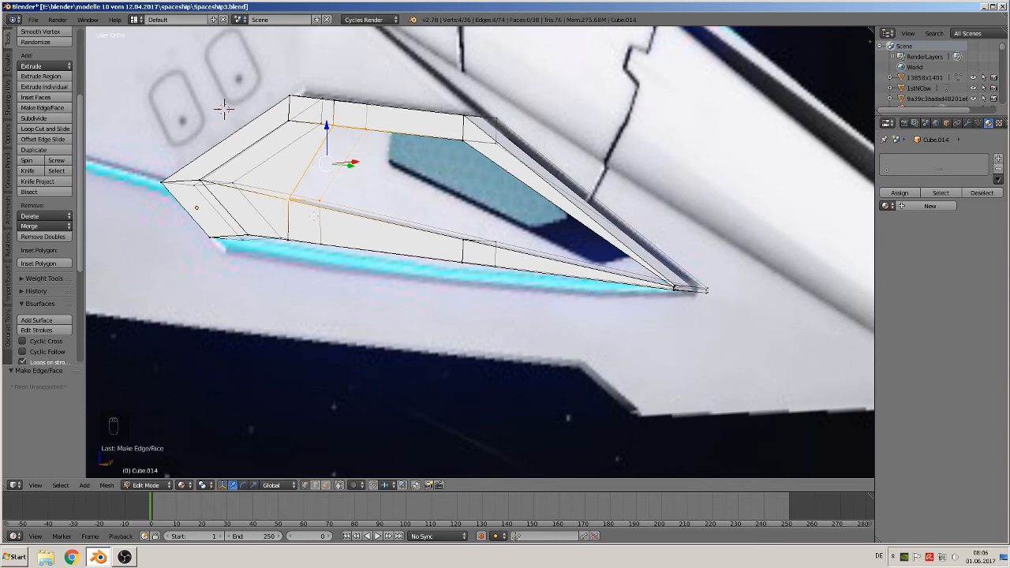
{"action": "middle_click_drag", "start_coordinate": [318, 215], "coordinate": [341, 239]}
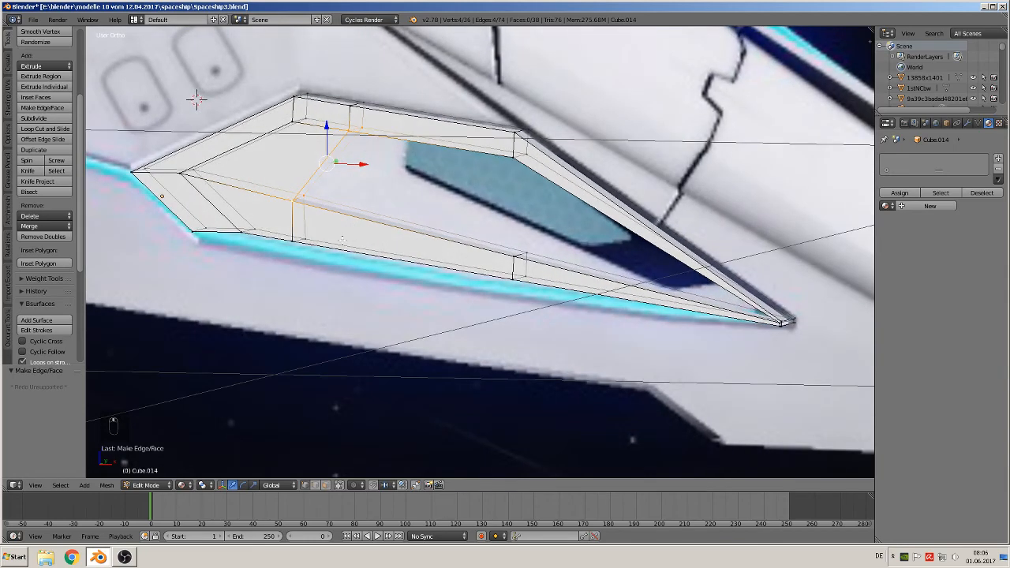
{"action": "middle_click_drag", "start_coordinate": [476, 252], "coordinate": [509, 249]}
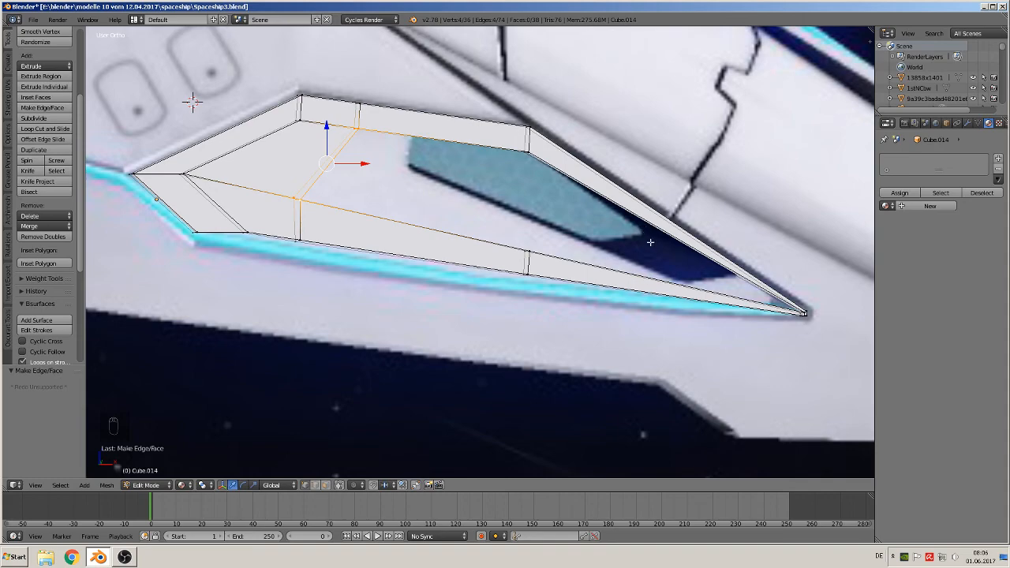
Extrude the second lower cut's upper front and rear vertices into the frame opening by about -0.001 in X and 0.013 in Z.
{"action": "scroll", "coordinate": [731, 287], "scroll_direction": "up", "scroll_amount": 1}
{"action": "middle_click_drag", "start_coordinate": [732, 287], "coordinate": [687, 322]}
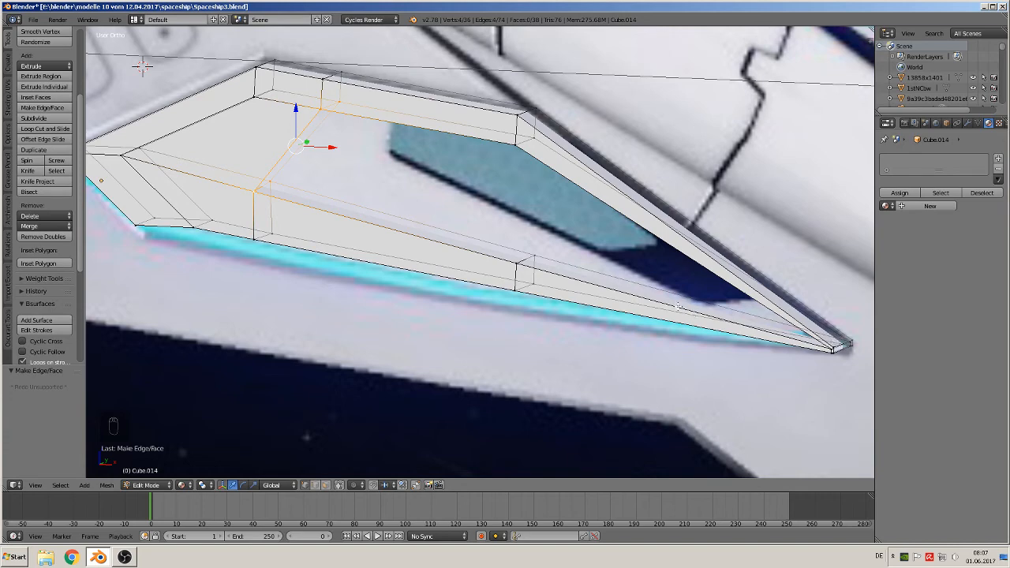
{"action": "middle_click_drag", "start_coordinate": [637, 308], "coordinate": [538, 268]}
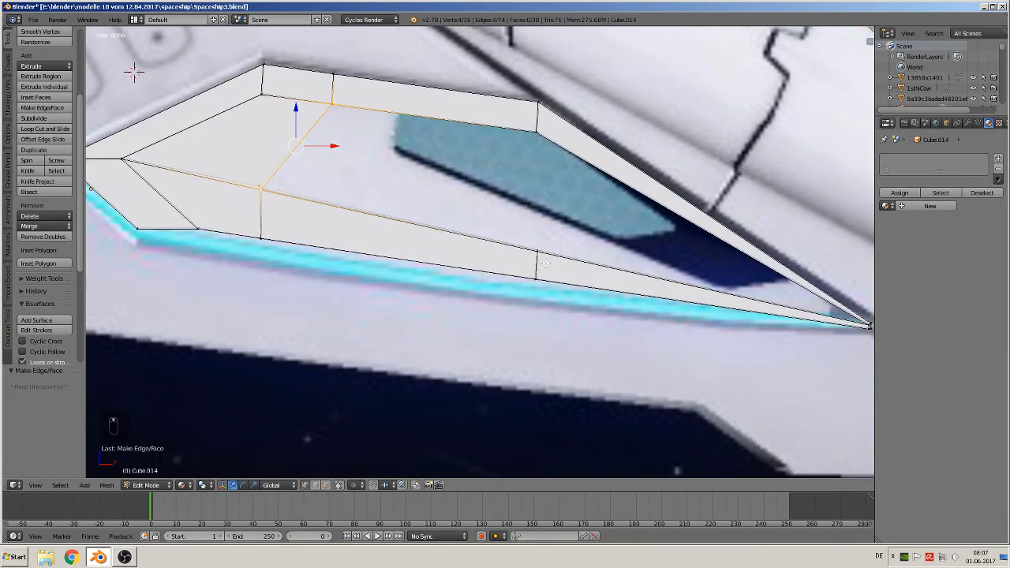
{"action": "key", "text": "a"}
{"action": "key", "text": "c"}
{"action": "left_click", "coordinate": [537, 250]}
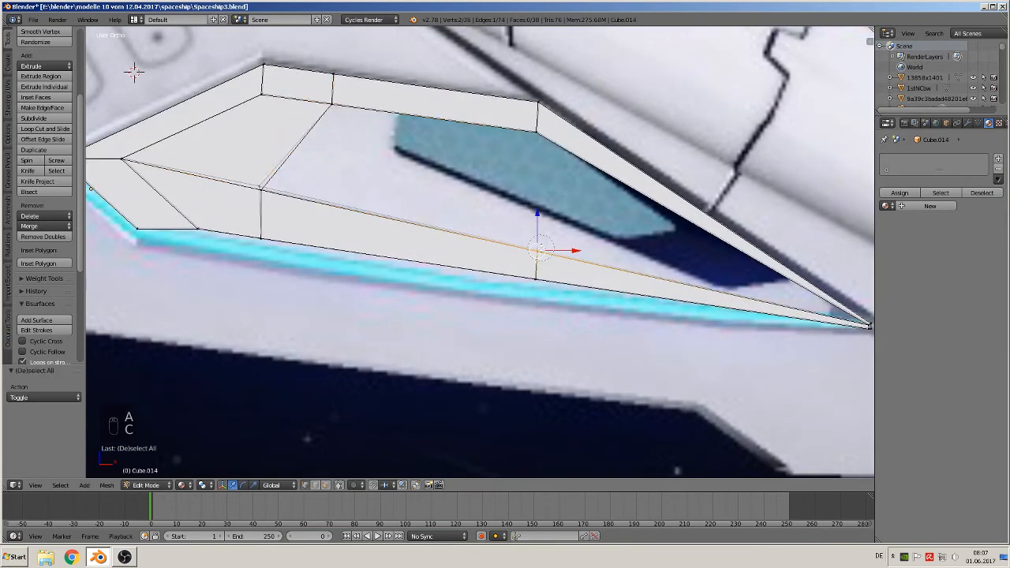
{"action": "key", "text": "g"}
{"action": "right_click", "coordinate": [544, 267]}
{"action": "key", "text": "e"}
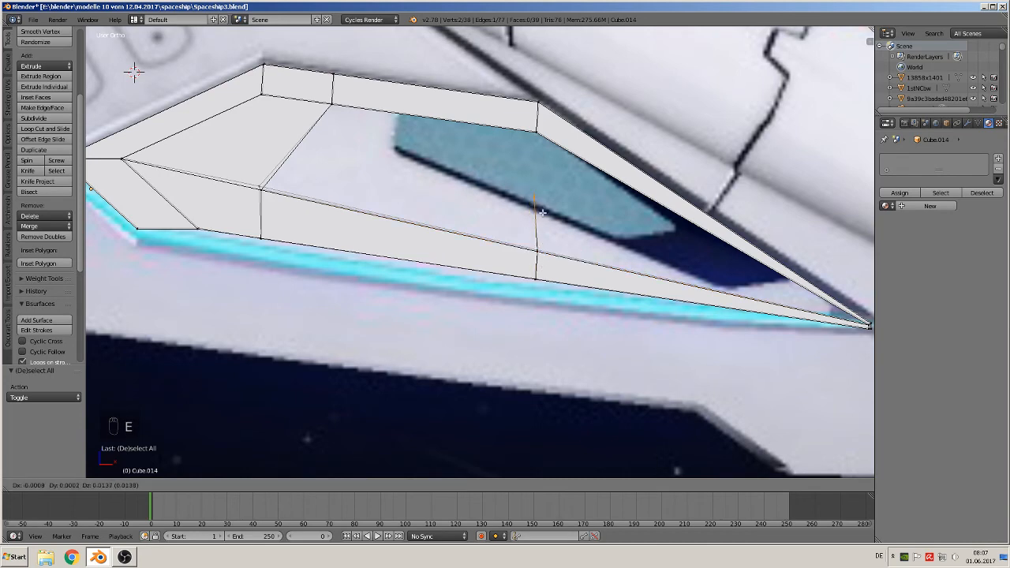
{"action": "left_click", "coordinate": [541, 212]}
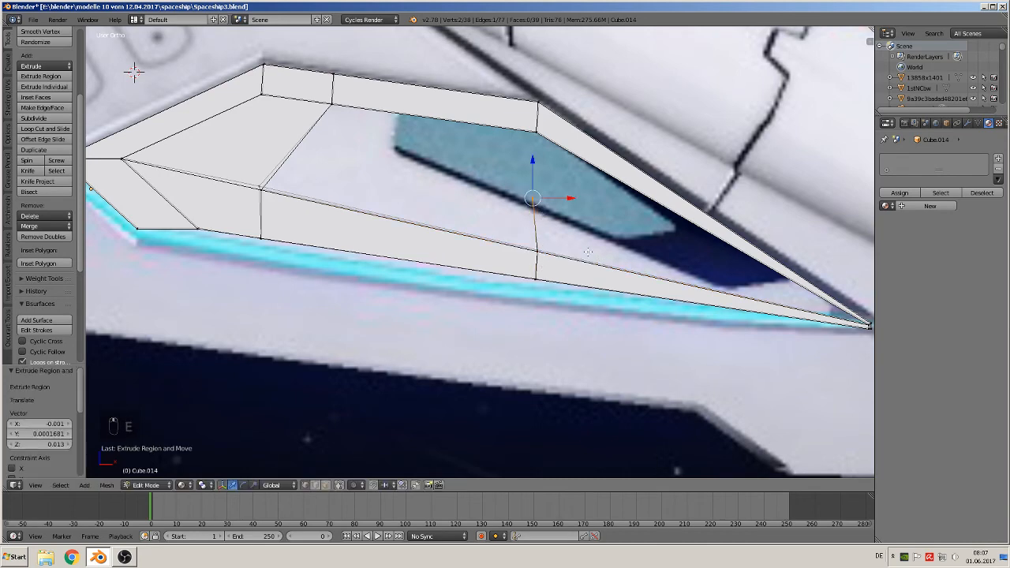
{"action": "middle_click_drag", "start_coordinate": [588, 253], "coordinate": [581, 249]}
{"action": "key", "text": "ctrl+r"}
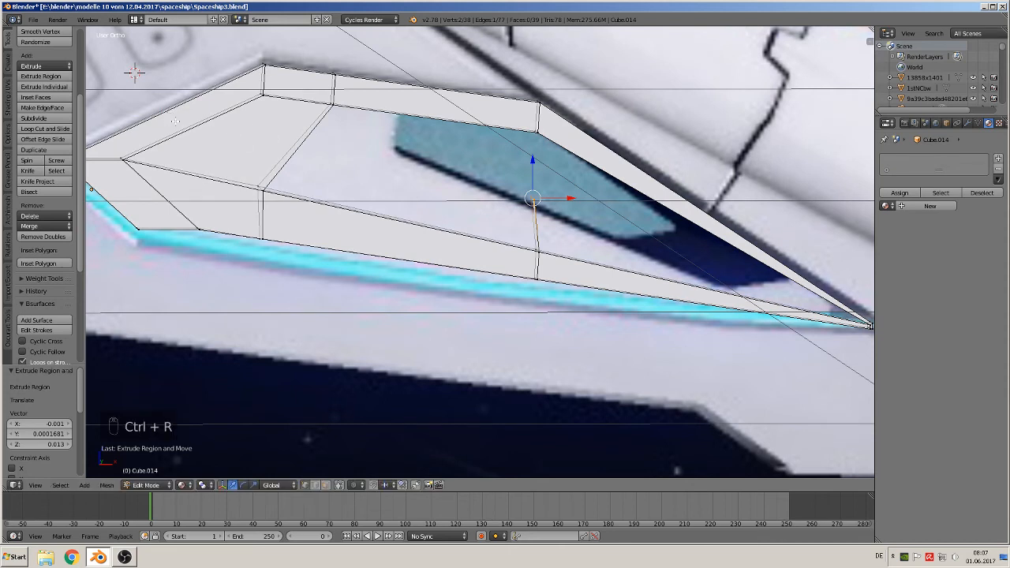
{"action": "key", "text": "ctrl+r"}
{"action": "middle_click_drag", "start_coordinate": [525, 223], "coordinate": [595, 247]}
{"action": "middle_click_drag", "start_coordinate": [460, 209], "coordinate": [426, 188]}
Extrude the new edge toward the frame's pointed tip by about 0.082 in X and -0.031 in Z.
{"action": "middle_click_drag", "start_coordinate": [619, 243], "coordinate": [454, 203], "text": "shift"}
{"action": "scroll", "coordinate": [643, 255], "scroll_direction": "up", "scroll_amount": 2}
{"action": "scroll", "coordinate": [644, 255], "scroll_direction": "up", "scroll_amount": 1}
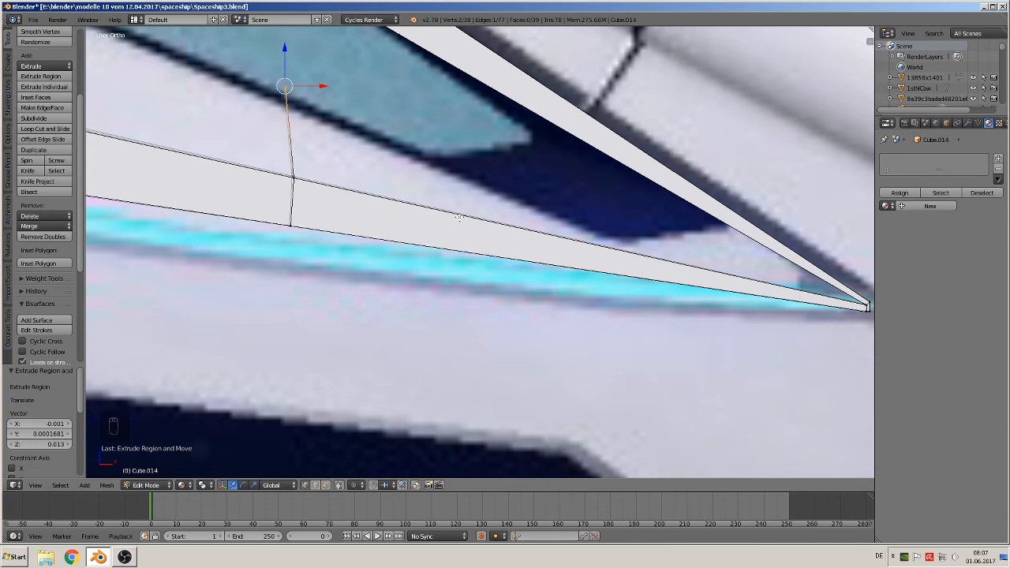
{"action": "middle_click_drag", "start_coordinate": [538, 232], "coordinate": [399, 239], "text": "shift"}
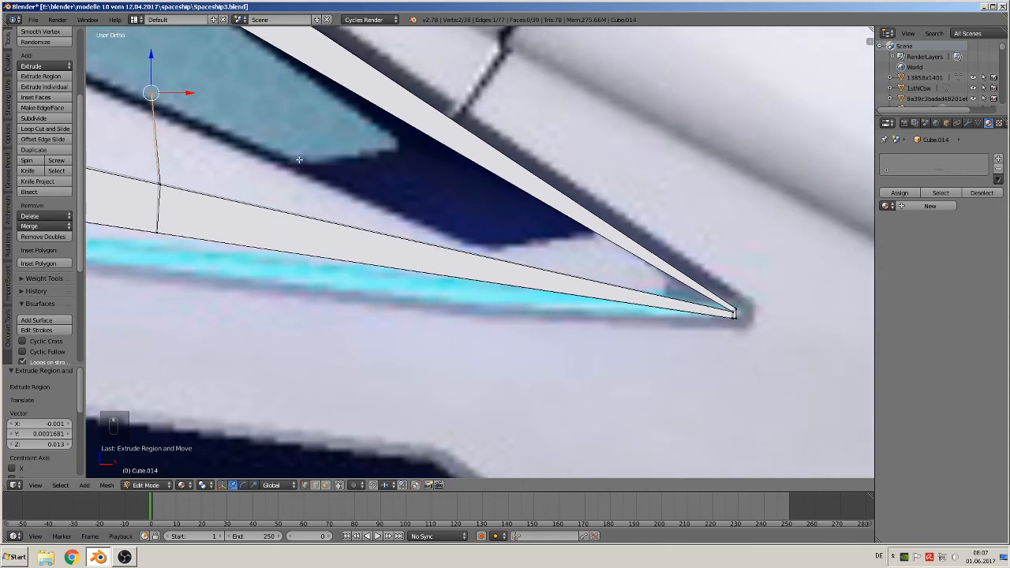
{"action": "key", "text": "e"}
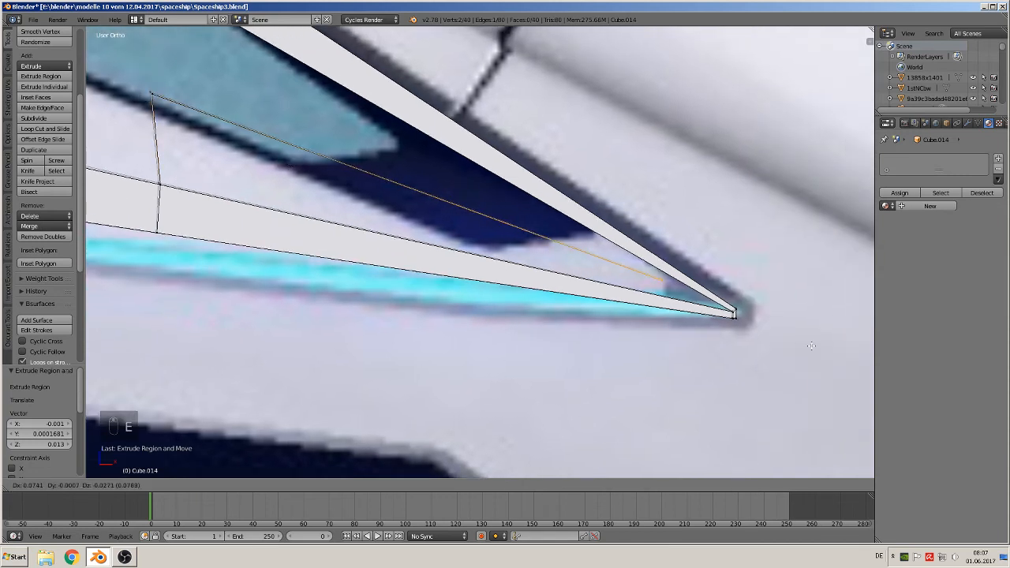
{"action": "left_click", "coordinate": [865, 370]}
{"action": "mouse_move", "coordinate": [700, 313]}
{"action": "middle_mouse_down", "text": "shift"}
{"action": "mouse_move", "coordinate": [684, 305]}
{"action": "mouse_move", "coordinate": [710, 325]}
{"action": "middle_mouse_up", "text": "shift"}
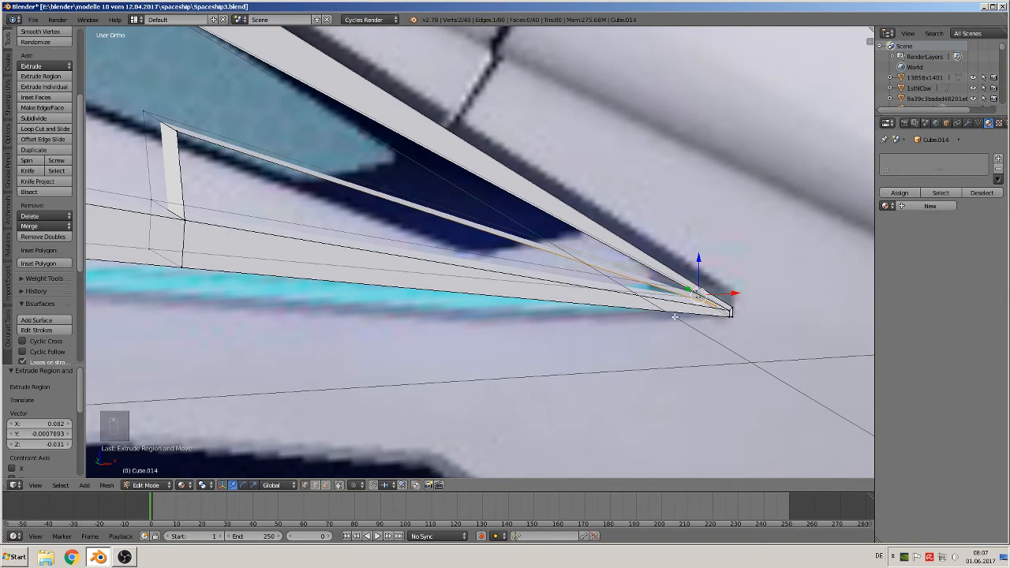
{"action": "right_click", "coordinate": [148, 106]}
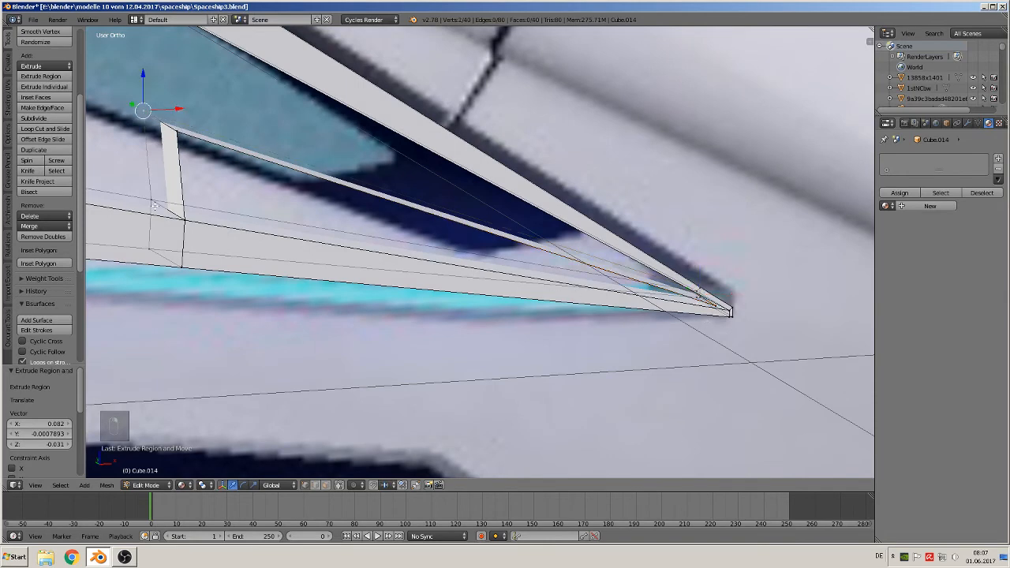
{"action": "scroll", "coordinate": [704, 286], "scroll_direction": "up", "scroll_amount": 2}
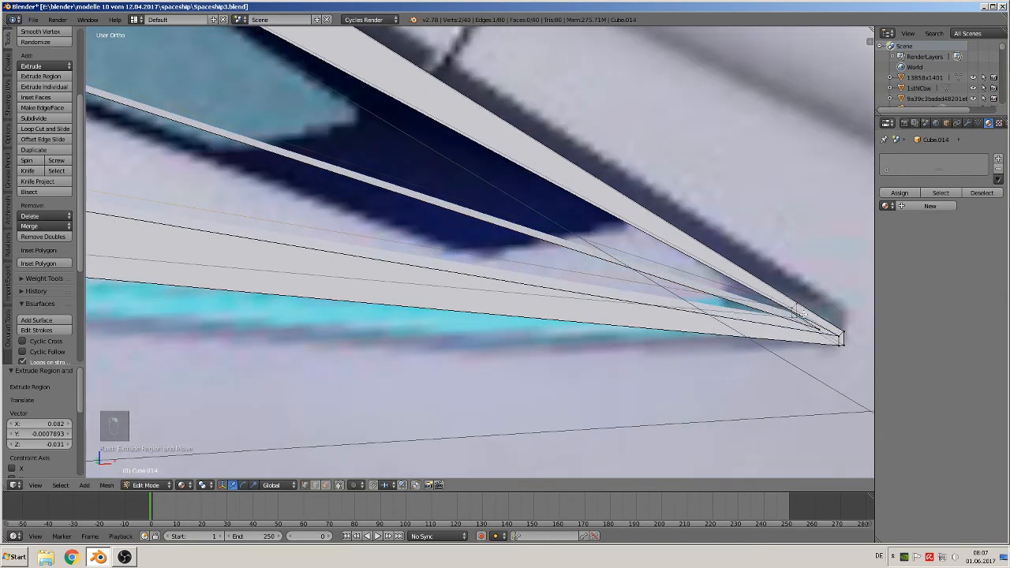
{"action": "middle_click_drag", "start_coordinate": [715, 285], "coordinate": [401, 238], "text": "shift"}
{"action": "scroll", "coordinate": [487, 283], "scroll_direction": "up", "scroll_amount": 3}
{"action": "middle_click_drag", "start_coordinate": [487, 283], "coordinate": [465, 271]}
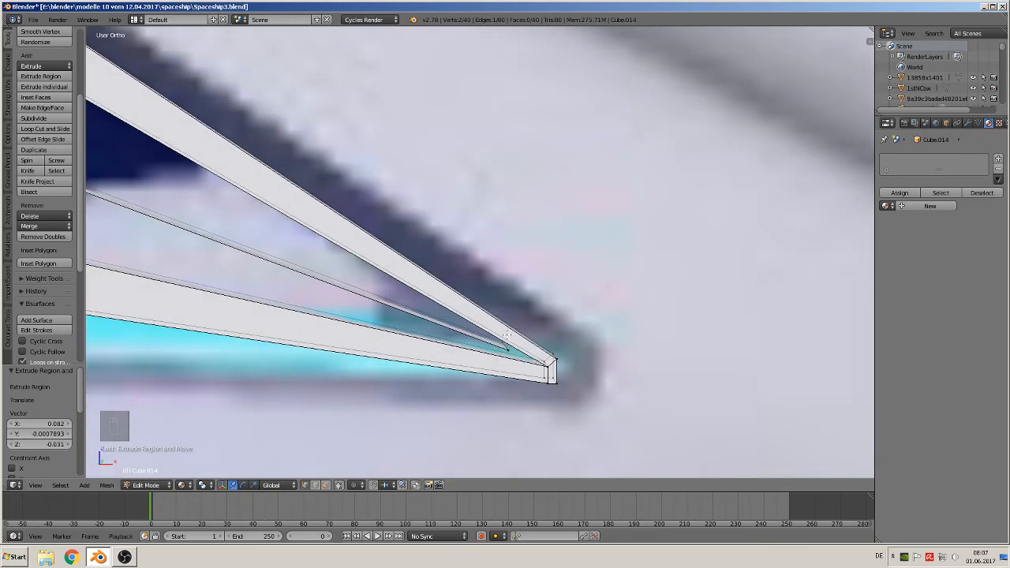
Fill the rear face between the extruded strip and the lower strip's inner edge, from the second cut to the pointed tip.
{"action": "right_click", "coordinate": [505, 339]}
{"action": "scroll", "coordinate": [528, 350], "scroll_direction": "down", "scroll_amount": 6}
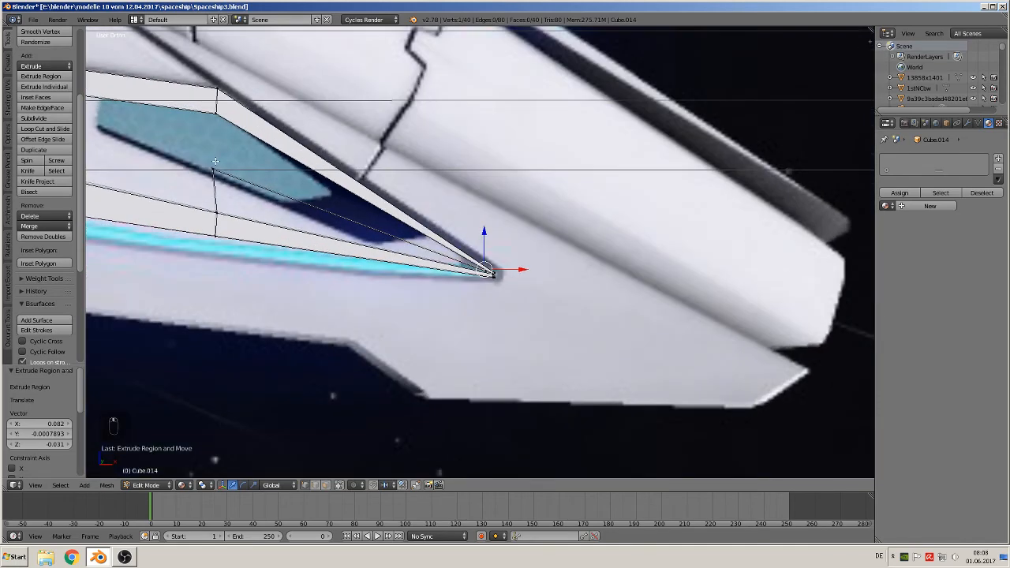
{"action": "right_click", "coordinate": [215, 163], "text": "shift"}
{"action": "middle_click_drag", "start_coordinate": [230, 236], "coordinate": [255, 247]}
{"action": "right_click", "coordinate": [228, 217], "text": "shift"}
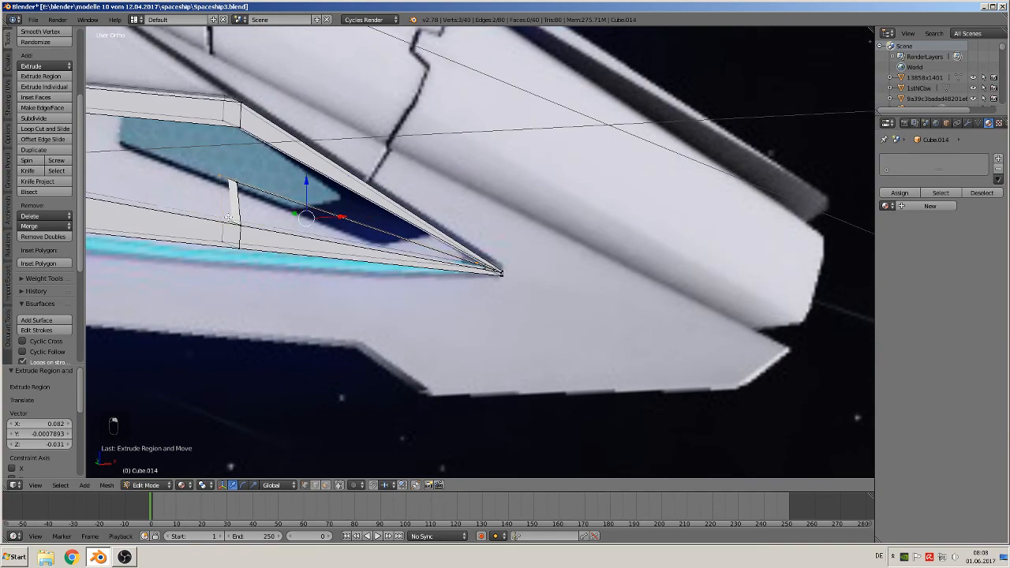
{"action": "scroll", "coordinate": [478, 285], "scroll_direction": "up", "scroll_amount": 5}
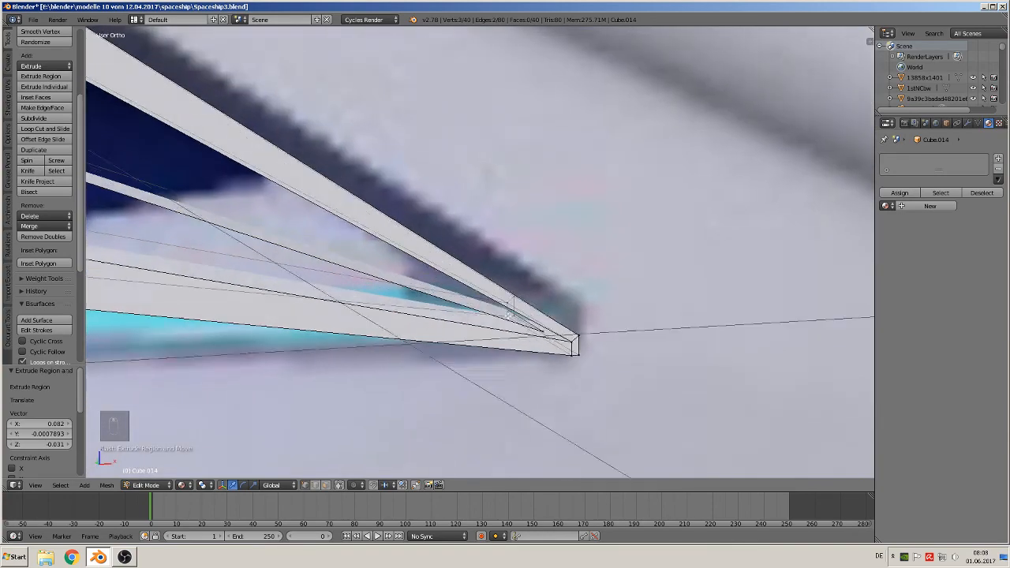
{"action": "middle_click_drag", "start_coordinate": [489, 321], "coordinate": [480, 309]}
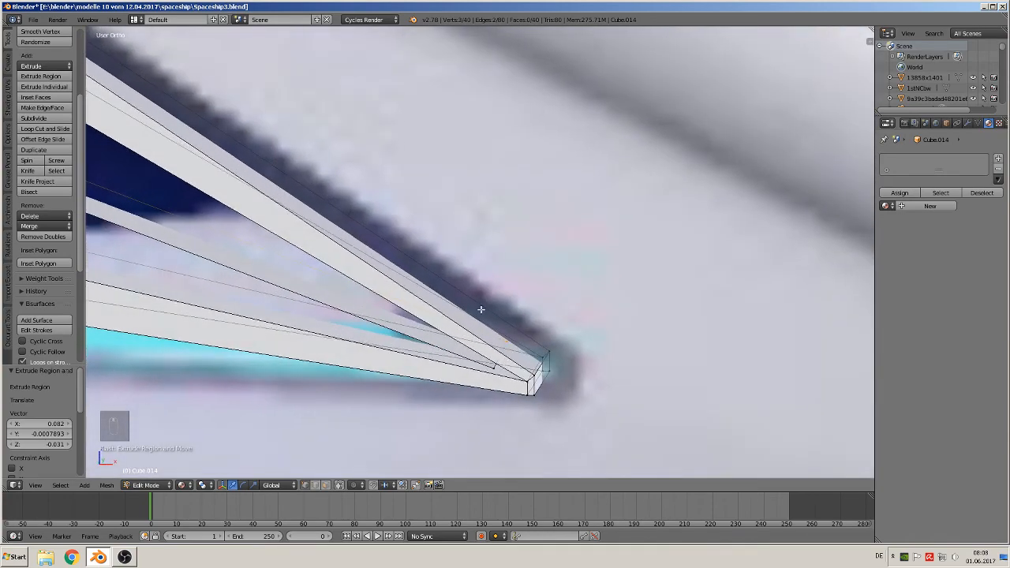
{"action": "right_click", "coordinate": [541, 356], "text": "shift"}
{"action": "key", "text": "f"}
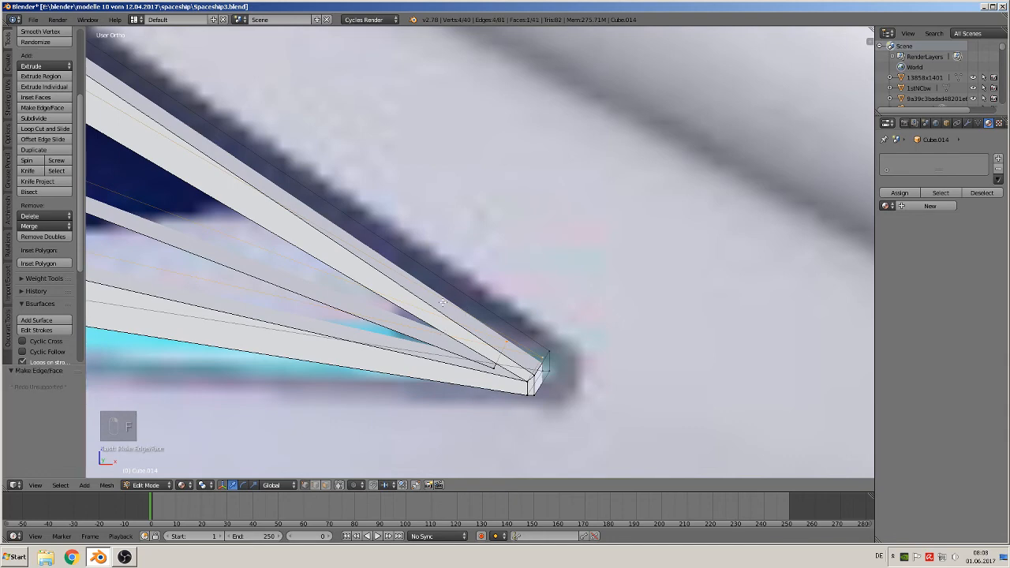
Fill the front face between the extruded strip and the lower strip's inner edge, from the pointed tip to the second cut.
{"action": "middle_click_drag", "start_coordinate": [431, 385], "coordinate": [448, 379]}
{"action": "right_click", "coordinate": [497, 314]}
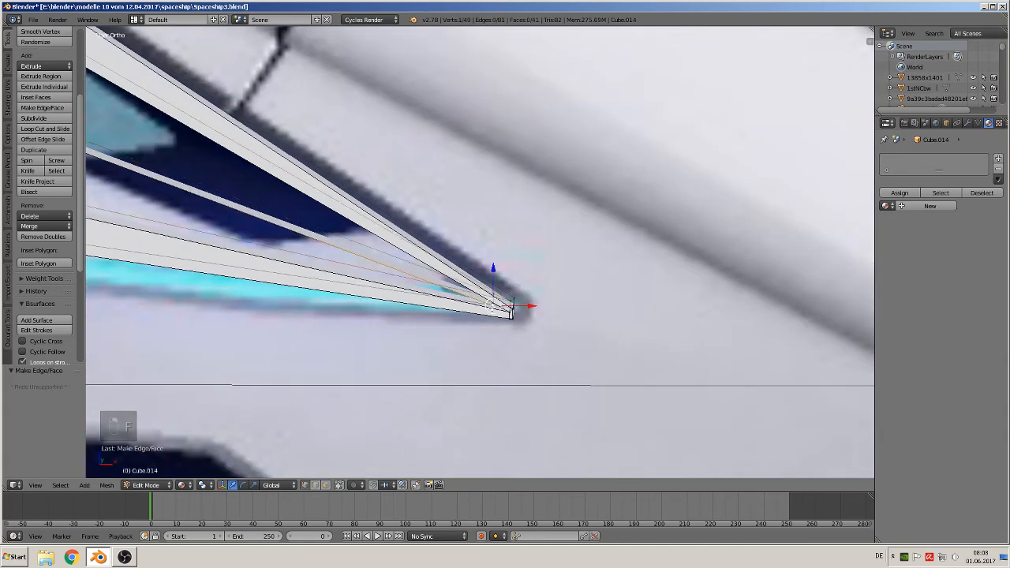
{"action": "scroll", "coordinate": [497, 315], "scroll_direction": "up", "scroll_amount": 4}
{"action": "right_click", "coordinate": [558, 403], "text": "shift"}
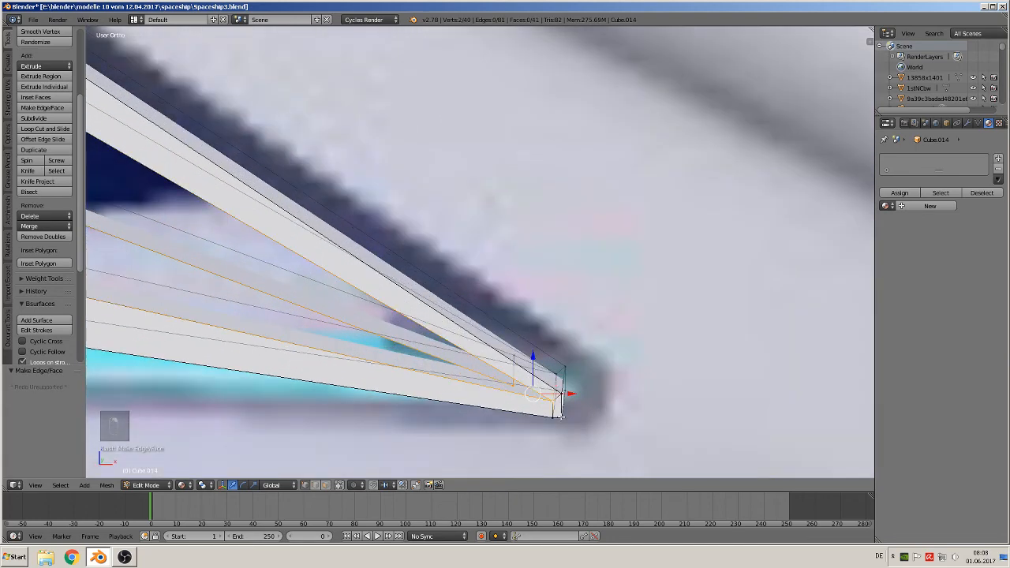
{"action": "scroll", "coordinate": [446, 381], "scroll_direction": "down", "scroll_amount": 3}
{"action": "middle_click_drag", "start_coordinate": [434, 339], "coordinate": [306, 378], "text": "shift"}
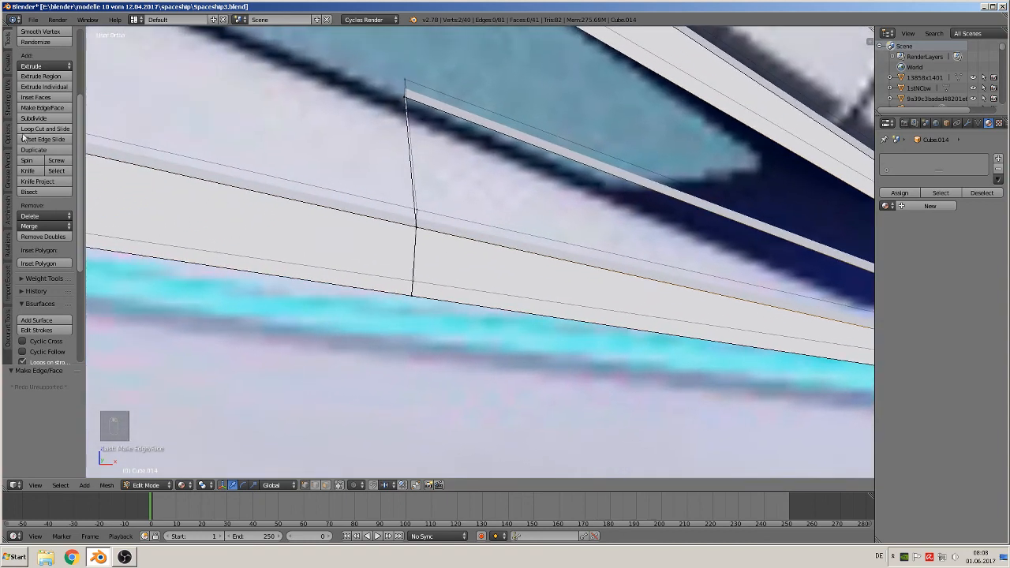
{"action": "right_click", "coordinate": [389, 95], "text": "shift"}
{"action": "right_click", "coordinate": [418, 207], "text": "shift"}
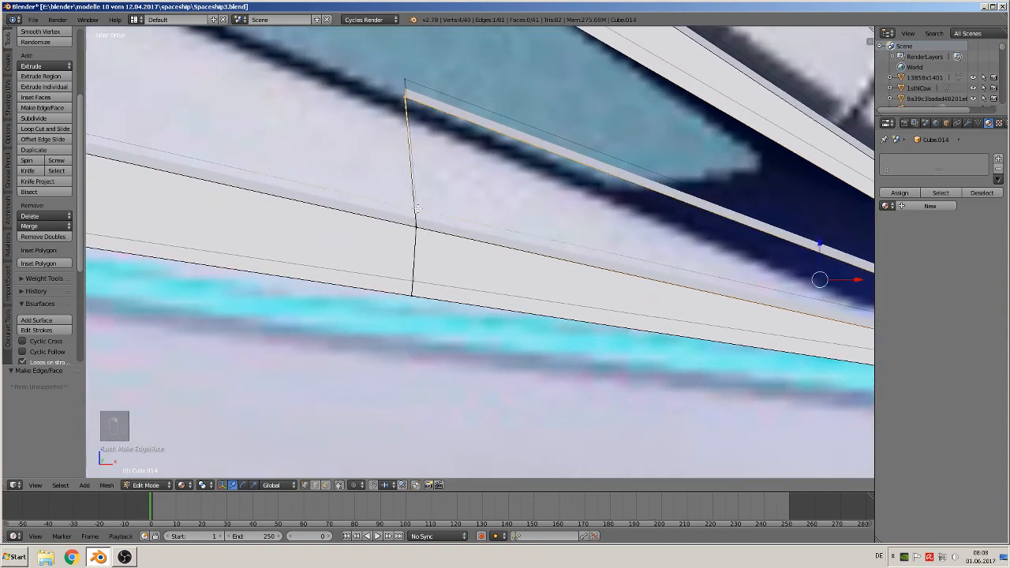
{"action": "middle_click_drag", "start_coordinate": [442, 270], "coordinate": [459, 282]}
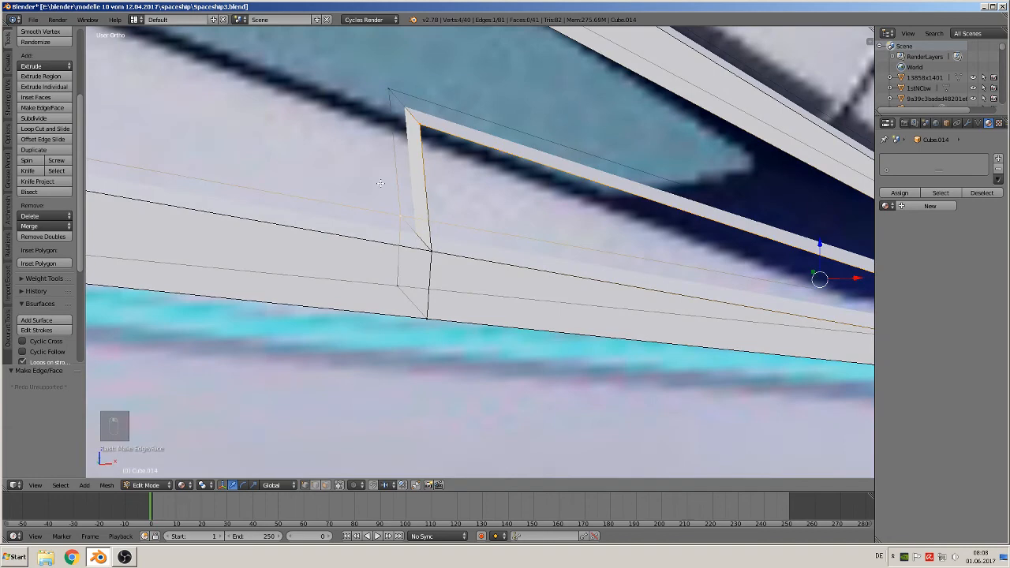
{"action": "right_click", "coordinate": [437, 255], "text": "shift"}
{"action": "key", "text": "f"}
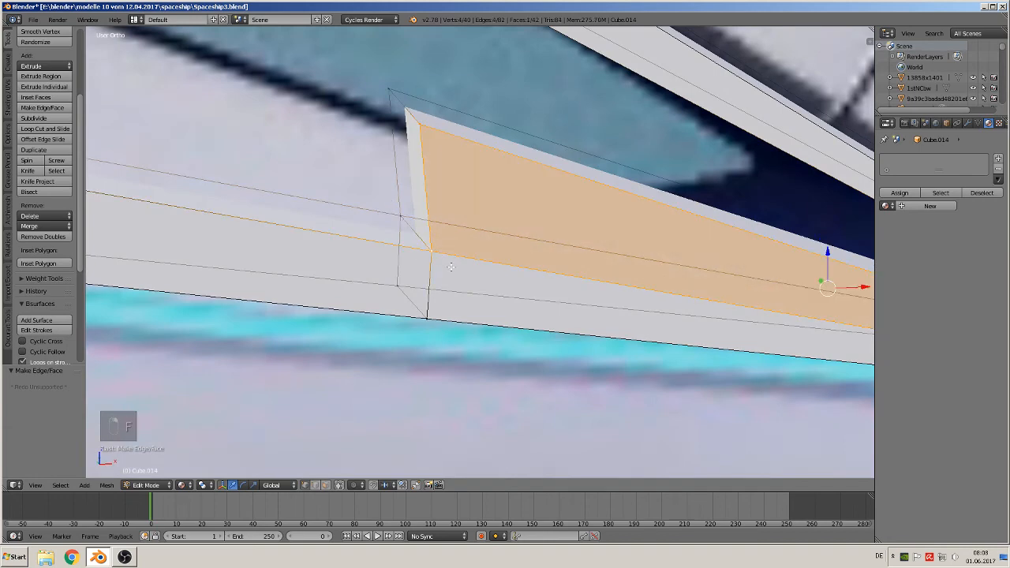
{"action": "middle_click_drag", "start_coordinate": [450, 266], "coordinate": [449, 273]}
Examine the filled lower part of the opening and the frame's pointed tip against the reference image.
{"action": "key", "text": "Tab"}
{"action": "scroll", "coordinate": [433, 253], "scroll_direction": "down", "scroll_amount": 3}
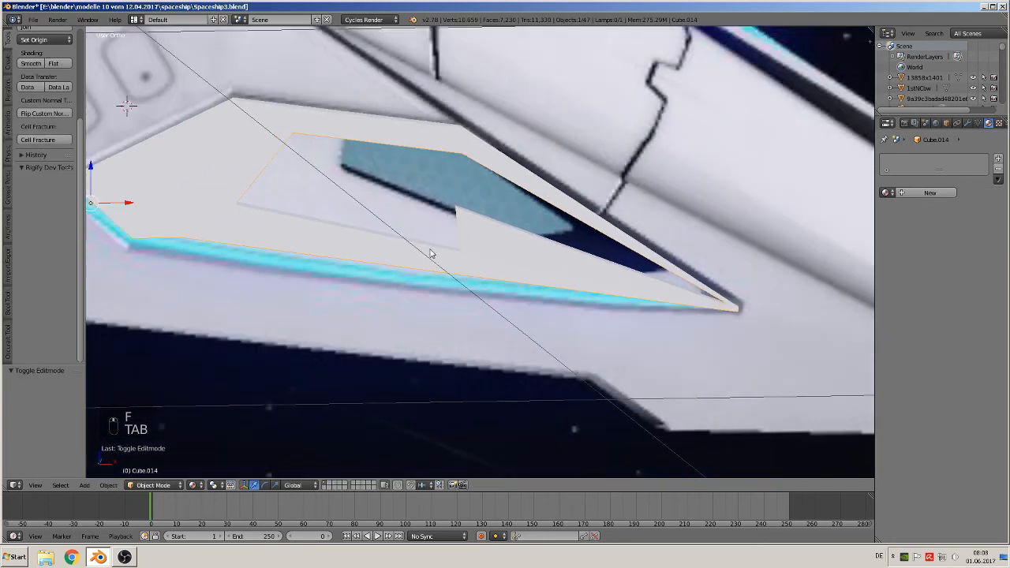
{"action": "middle_click_drag", "start_coordinate": [414, 242], "coordinate": [504, 271], "text": "shift"}
{"action": "scroll", "coordinate": [545, 234], "scroll_direction": "up", "scroll_amount": 2}
{"action": "key", "text": "Tab"}
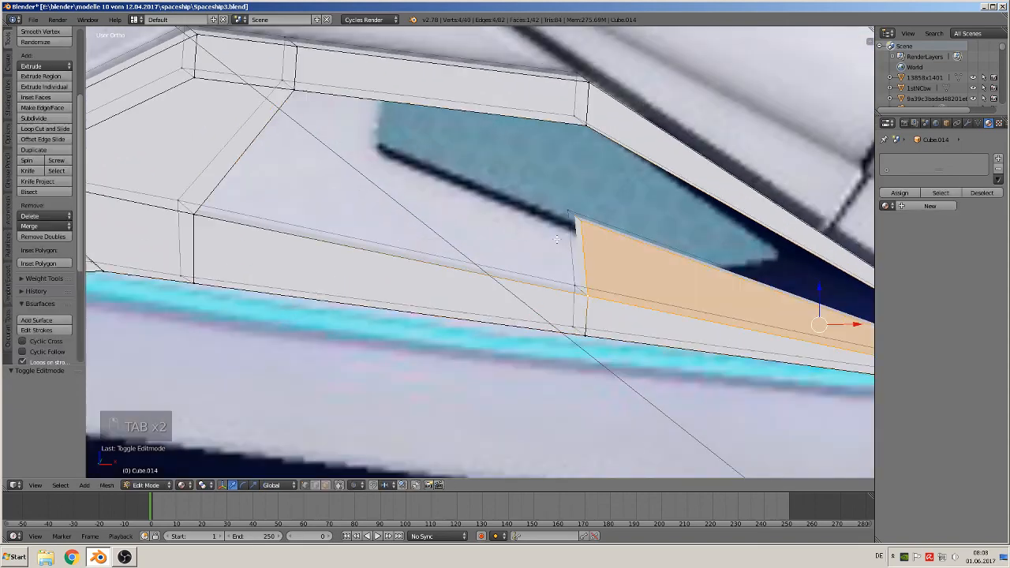
{"action": "middle_click_drag", "start_coordinate": [578, 256], "coordinate": [390, 231], "text": "shift"}
{"action": "scroll", "coordinate": [547, 228], "scroll_direction": "up", "scroll_amount": 1}
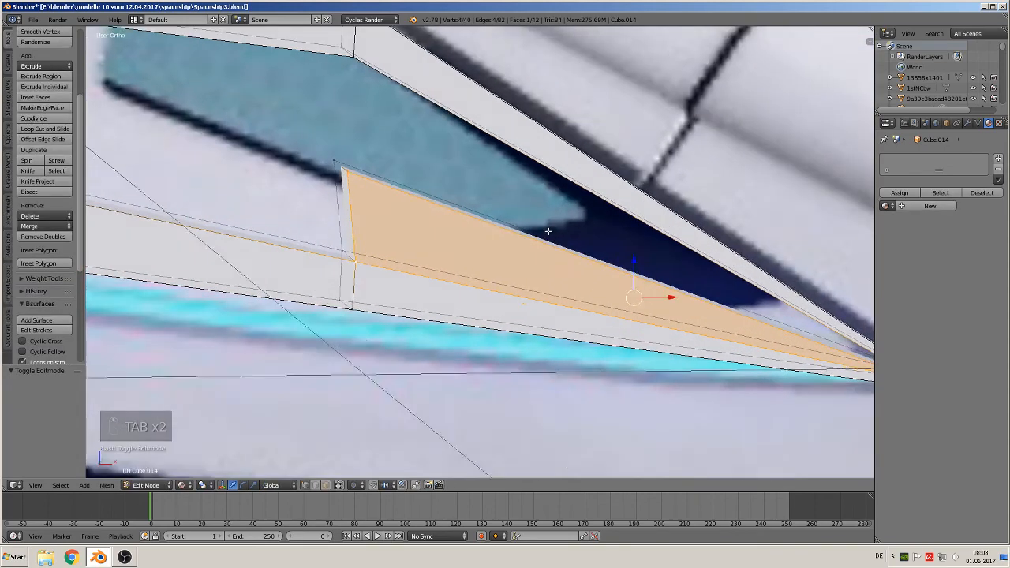
{"action": "mouse_move", "coordinate": [583, 236]}
{"action": "middle_mouse_down", "text": "shift"}
{"action": "mouse_move", "coordinate": [419, 232]}
{"action": "mouse_move", "coordinate": [452, 248]}
{"action": "mouse_move", "coordinate": [581, 233]}
{"action": "middle_mouse_up", "text": "shift"}
{"action": "key", "text": "KP_1"}
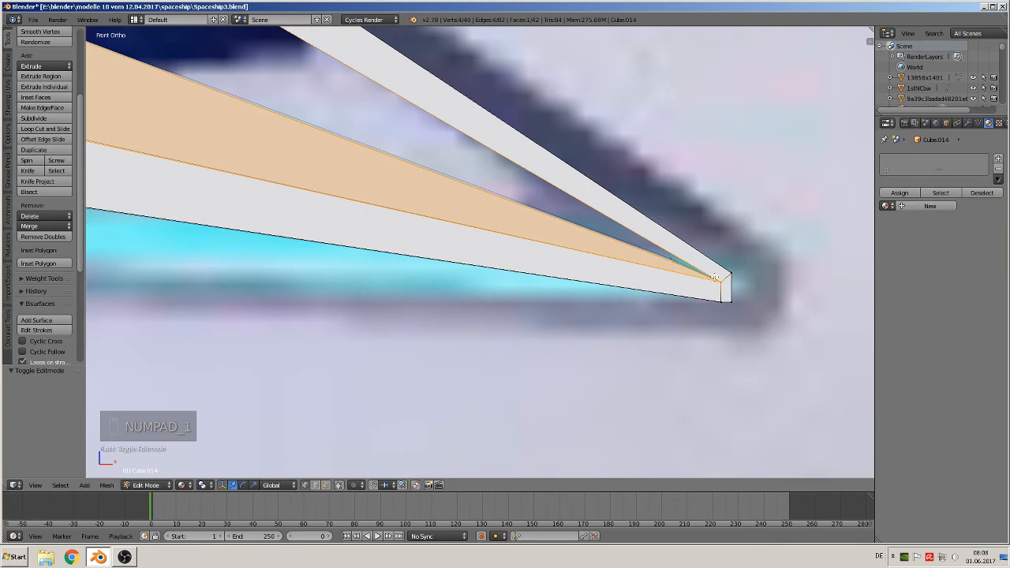
{"action": "scroll", "coordinate": [715, 277], "scroll_direction": "down", "scroll_amount": 11}
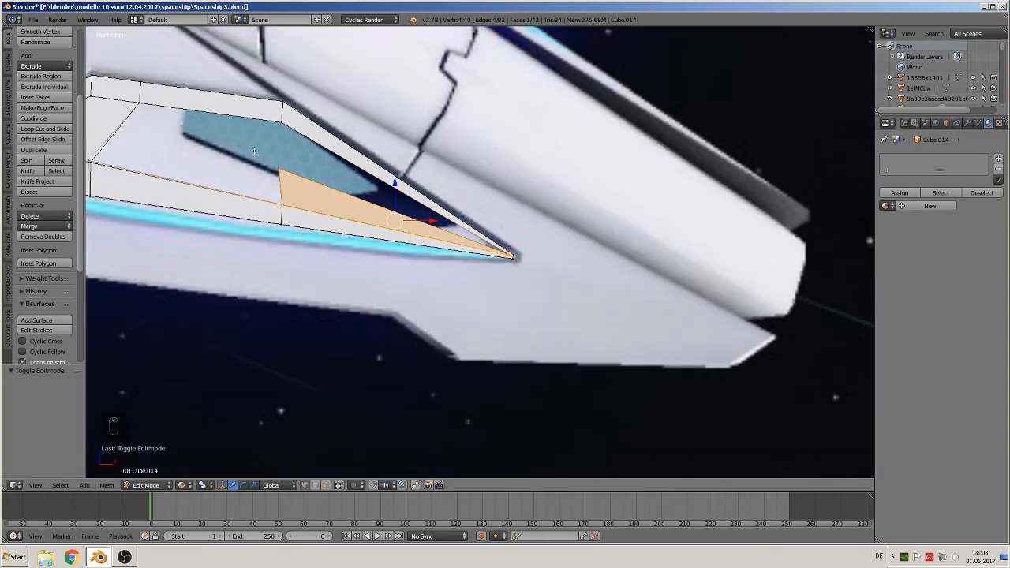
{"action": "middle_click_drag", "start_coordinate": [285, 119], "coordinate": [389, 175], "text": "shift"}
Limit selection in the panel's mesh to visible geometry.
{"action": "right_click", "coordinate": [306, 133]}
{"action": "right_click", "coordinate": [300, 177], "text": "shift"}
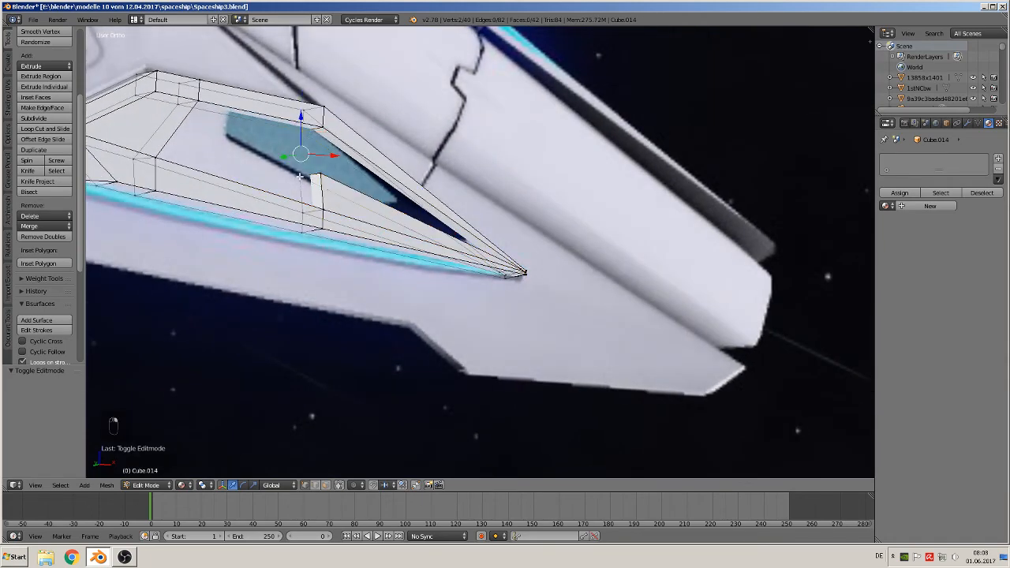
{"action": "scroll", "coordinate": [499, 296], "scroll_direction": "up", "scroll_amount": 6}
{"action": "middle_click_drag", "start_coordinate": [541, 316], "coordinate": [511, 335]}
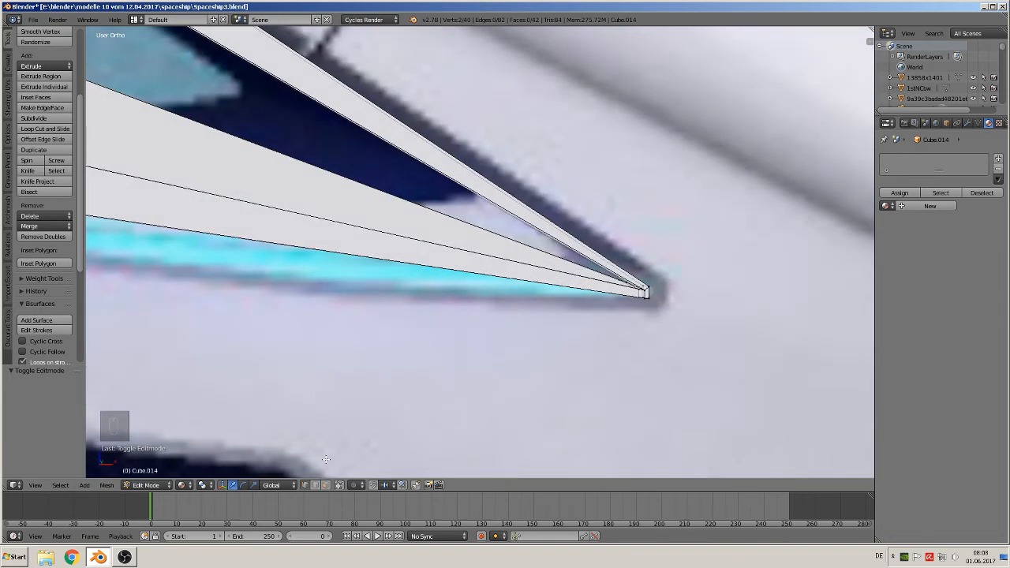
{"action": "left_click", "coordinate": [339, 486]}
{"action": "middle_click_drag", "start_coordinate": [472, 343], "coordinate": [524, 331]}
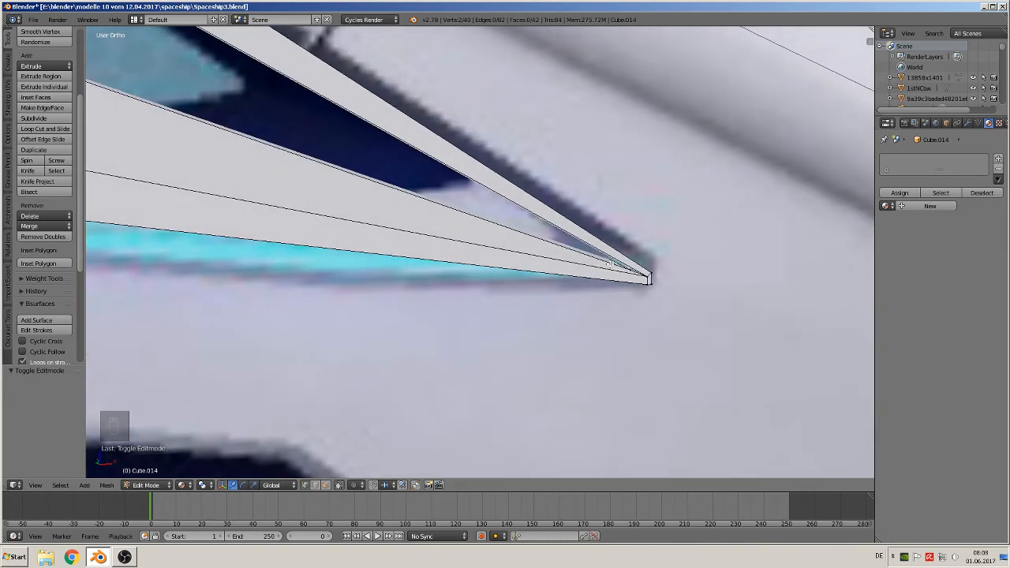
{"action": "scroll", "coordinate": [588, 277], "scroll_direction": "down", "scroll_amount": 8}
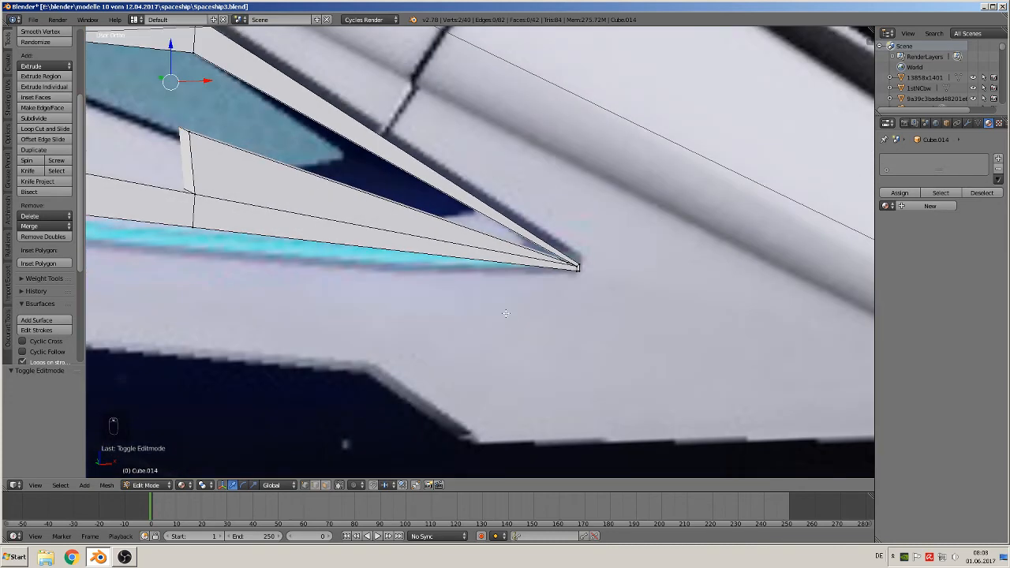
Move the whole panel by about -0.074 along Y, out in front of the reference image.
{"action": "key", "text": "Tab"}
{"action": "middle_click_drag", "start_coordinate": [396, 283], "coordinate": [295, 288]}
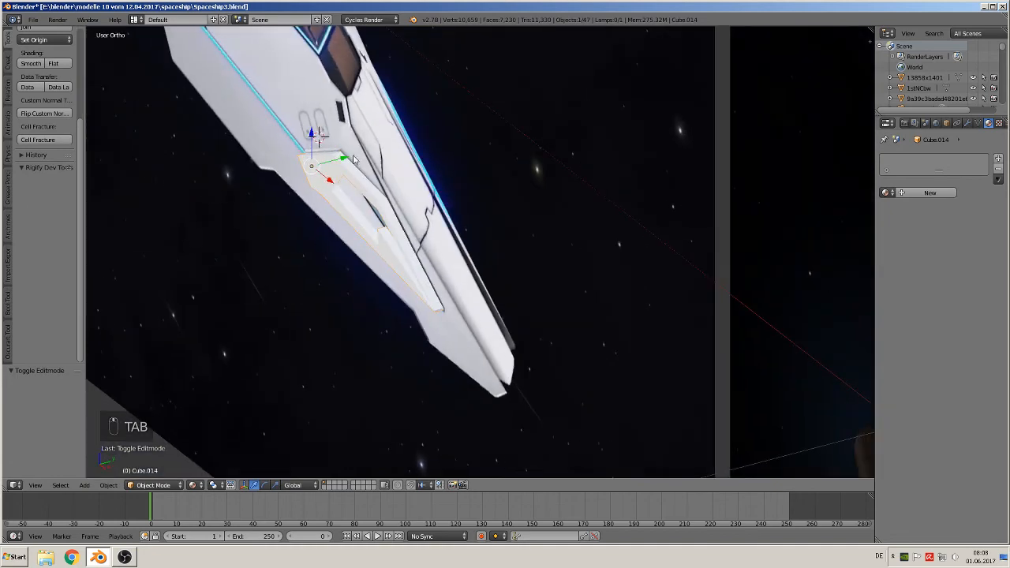
{"action": "left_click_drag", "start_coordinate": [353, 160], "coordinate": [277, 176]}
{"action": "scroll", "coordinate": [319, 248], "scroll_direction": "up", "scroll_amount": 2}
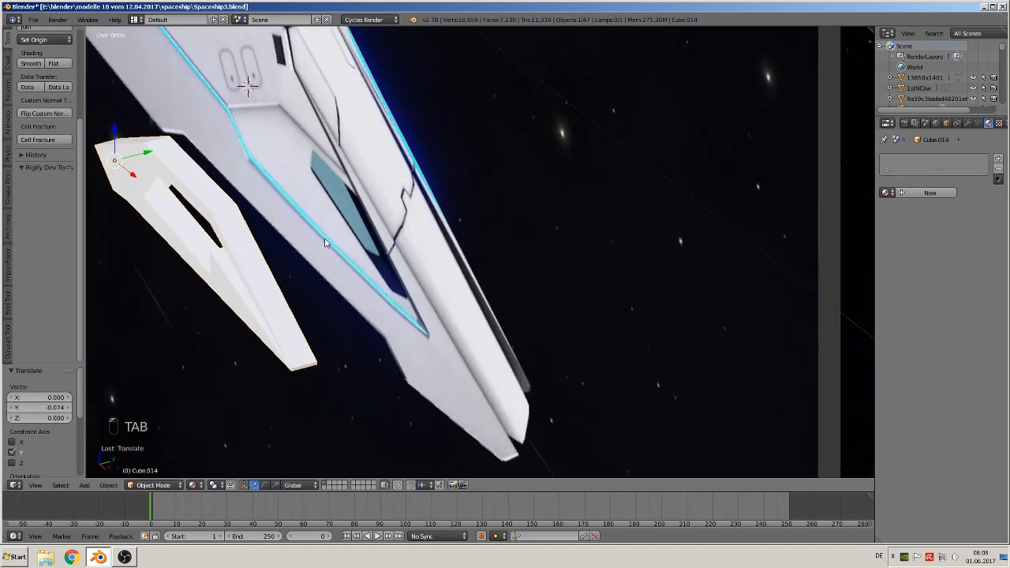
{"action": "key", "text": "KP_1"}
{"action": "scroll", "coordinate": [326, 252], "scroll_direction": "up", "scroll_amount": 3}
{"action": "scroll", "coordinate": [591, 216], "scroll_direction": "up", "scroll_amount": 6}
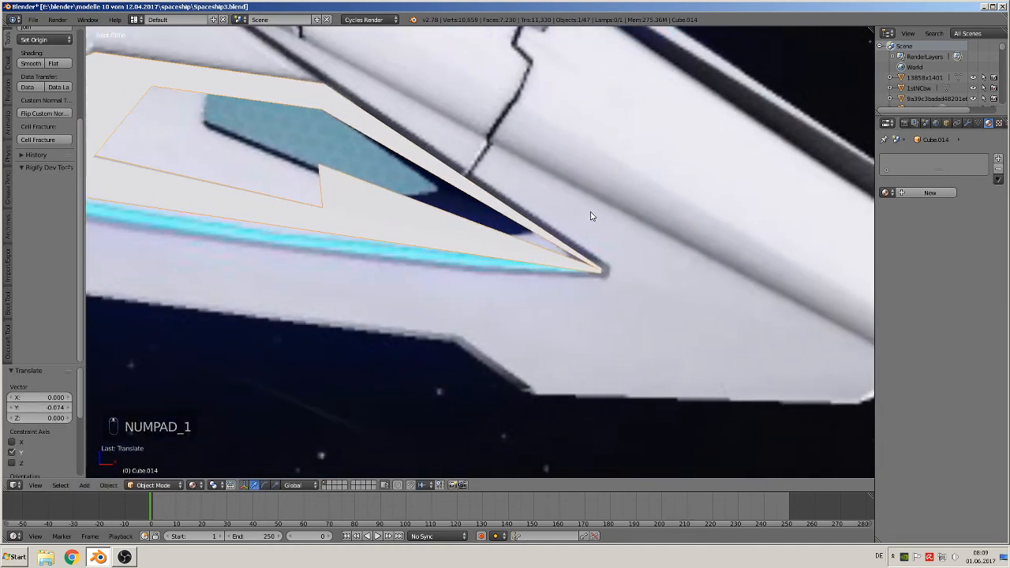
Move the whole panel by a further -2.302 or so along Y, well clear of the reference images.
{"action": "key", "text": "Tab"}
{"action": "middle_click_drag", "start_coordinate": [726, 317], "coordinate": [146, 215]}
{"action": "key", "text": "shift+z"}
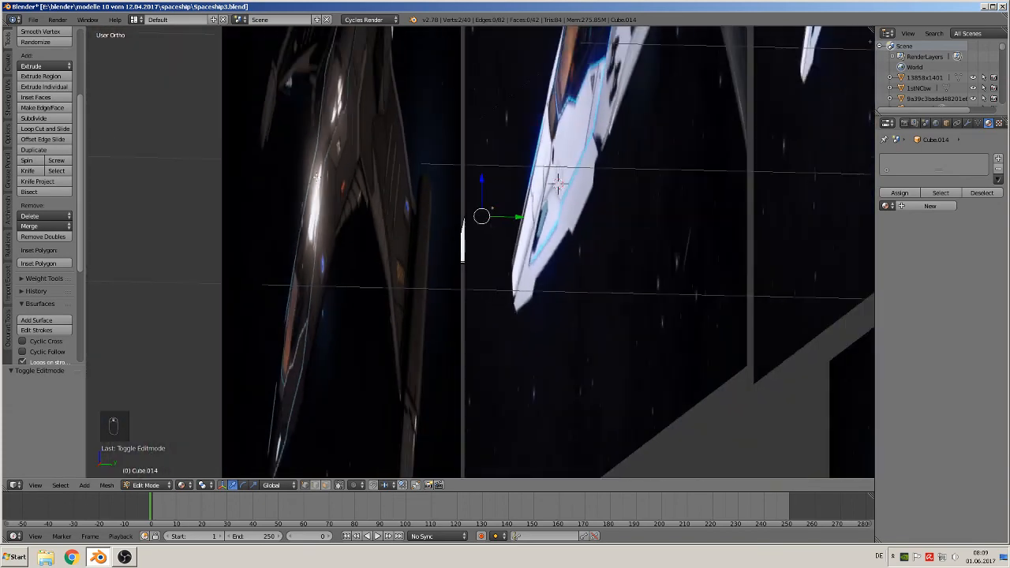
{"action": "middle_click_drag", "start_coordinate": [371, 186], "coordinate": [441, 242]}
{"action": "key", "text": "Tab"}
{"action": "scroll", "coordinate": [440, 242], "scroll_direction": "down", "scroll_amount": 5}
{"action": "scroll", "coordinate": [442, 247], "scroll_direction": "down", "scroll_amount": 2}
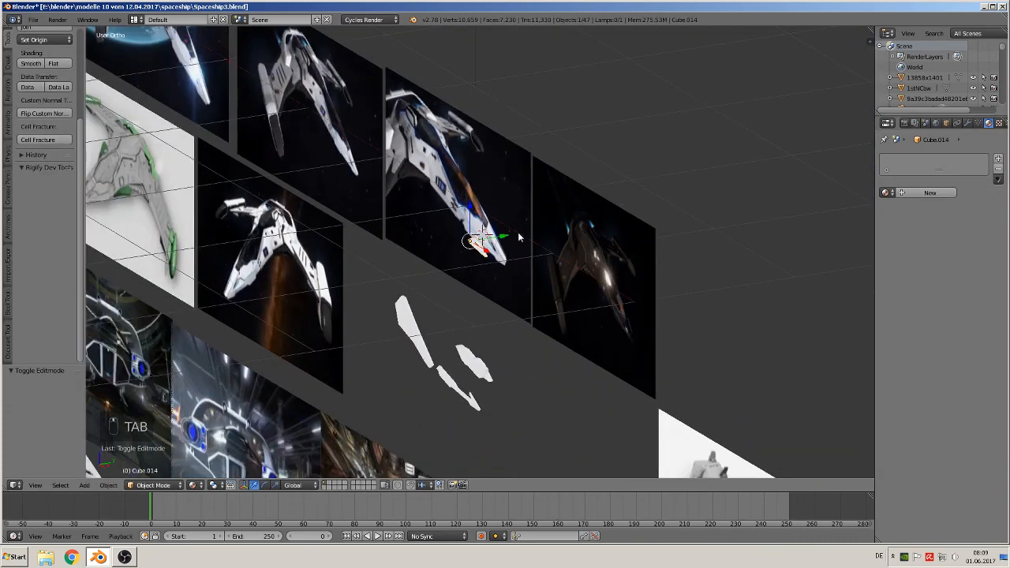
{"action": "left_click_drag", "start_coordinate": [499, 237], "coordinate": [136, 292]}
{"action": "middle_click_drag", "start_coordinate": [219, 281], "coordinate": [581, 271]}
{"action": "scroll", "coordinate": [581, 271], "scroll_direction": "up", "scroll_amount": 10}
{"action": "middle_click_drag", "start_coordinate": [666, 303], "coordinate": [359, 33], "text": "shift"}
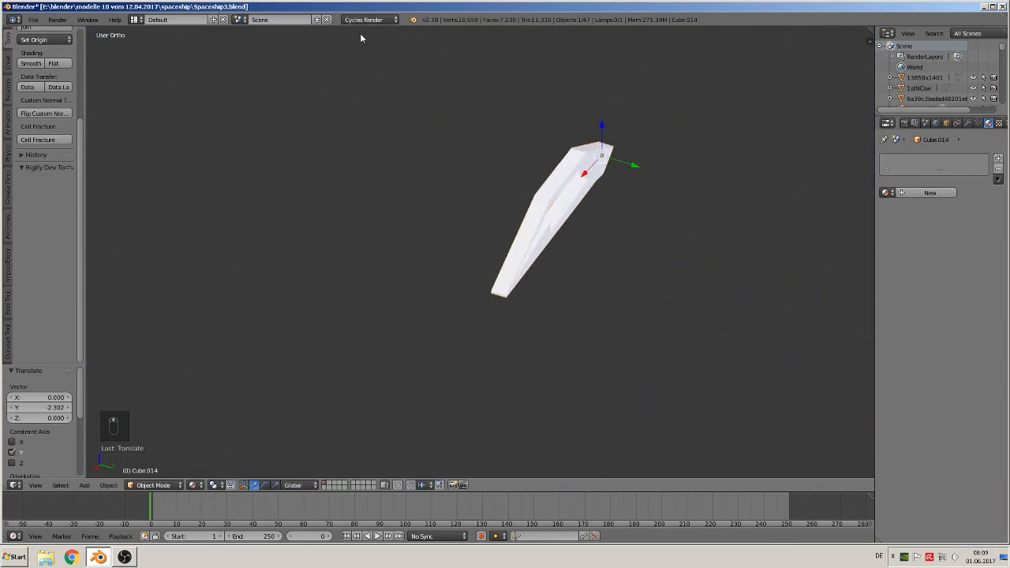
Raise the extruded strip's rear vertex at the pointed tip by about 0.0004 in Z.
{"action": "scroll", "coordinate": [574, 224], "scroll_direction": "up", "scroll_amount": 5}
{"action": "scroll", "coordinate": [574, 224], "scroll_direction": "up", "scroll_amount": 1}
{"action": "middle_click_drag", "start_coordinate": [544, 218], "coordinate": [354, 137], "text": "shift"}
{"action": "scroll", "coordinate": [381, 163], "scroll_direction": "up", "scroll_amount": 2}
{"action": "key", "text": "Tab"}
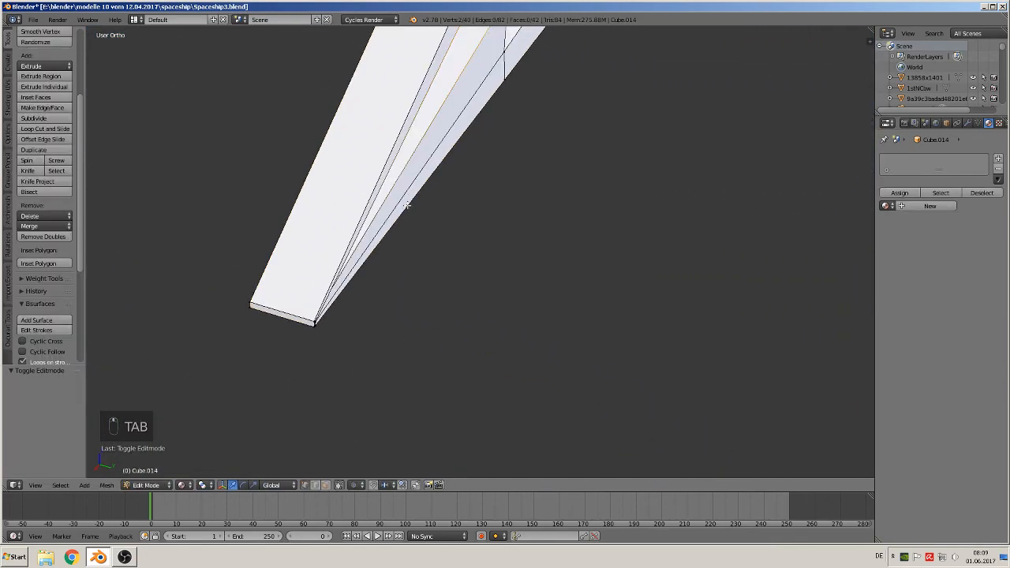
{"action": "scroll", "coordinate": [388, 225], "scroll_direction": "up", "scroll_amount": 2}
{"action": "middle_click_drag", "start_coordinate": [376, 230], "coordinate": [258, 170], "text": "shift"}
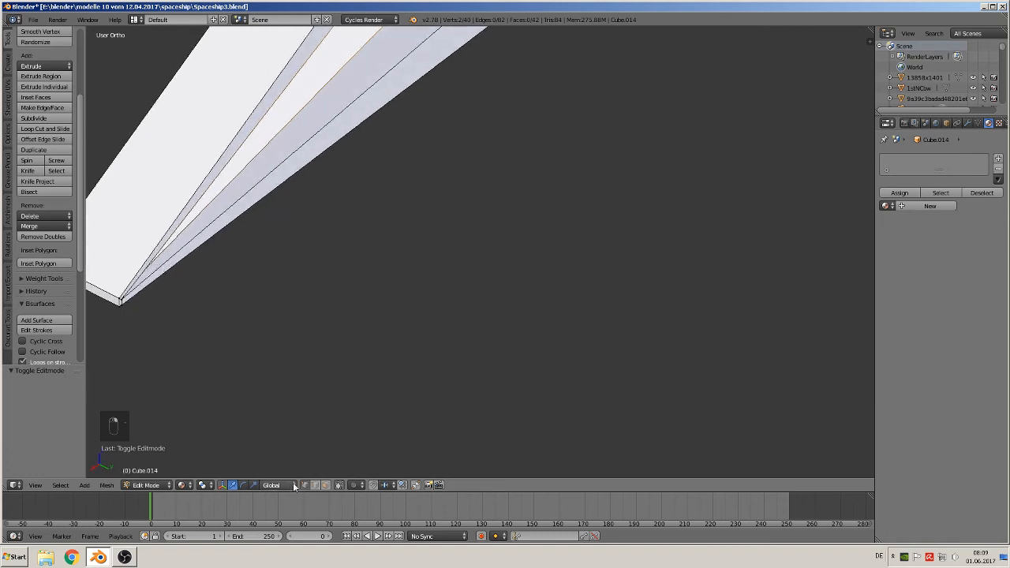
{"action": "middle_click_drag", "start_coordinate": [241, 330], "coordinate": [188, 284]}
{"action": "right_click", "coordinate": [109, 278]}
{"action": "middle_click_drag", "start_coordinate": [116, 288], "coordinate": [96, 262]}
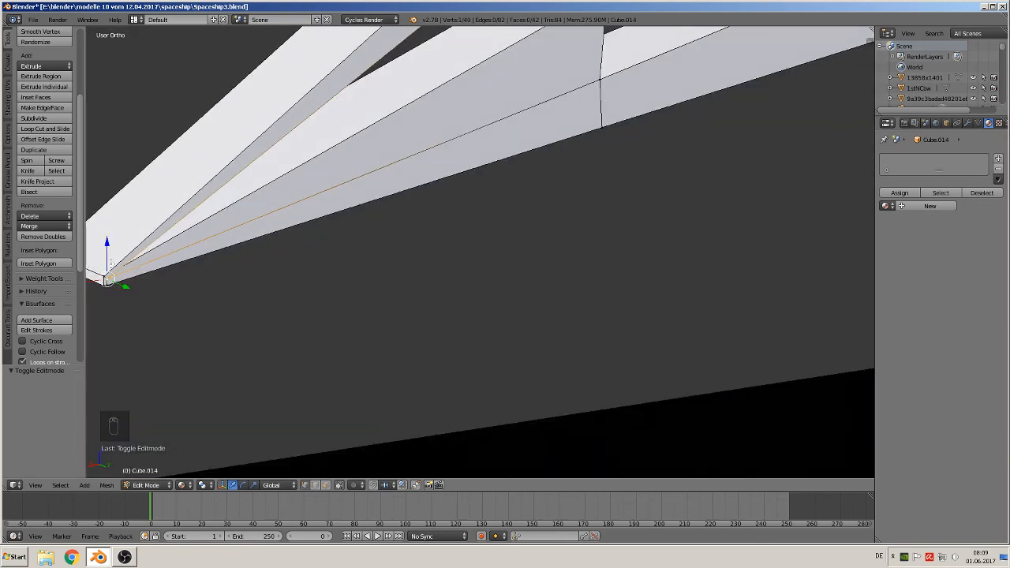
{"action": "middle_click_drag", "start_coordinate": [192, 251], "coordinate": [312, 366], "text": "shift"}
{"action": "middle_click_drag", "start_coordinate": [347, 326], "coordinate": [298, 329]}
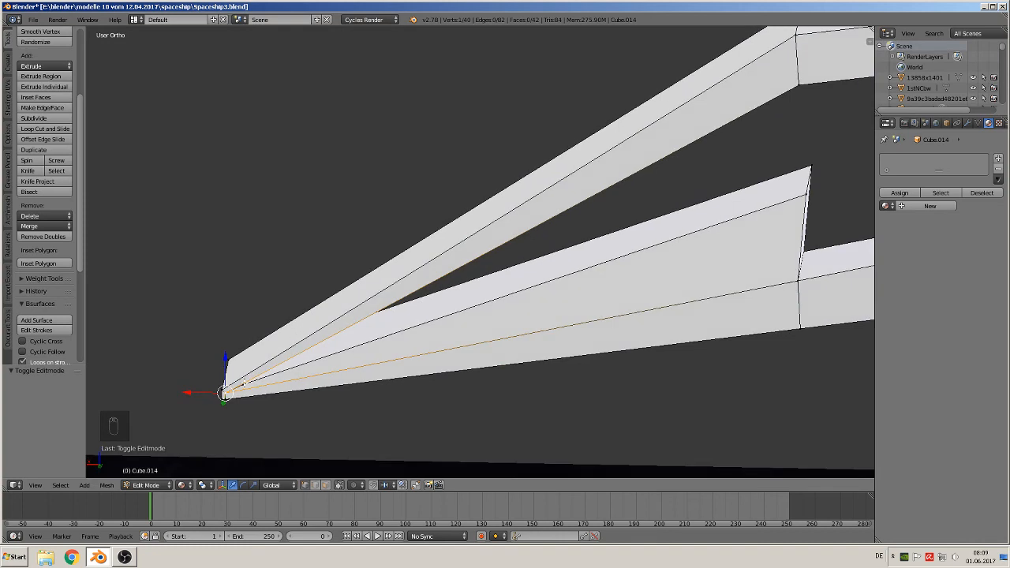
{"action": "right_click", "coordinate": [246, 383]}
{"action": "left_click_drag", "start_coordinate": [246, 351], "coordinate": [245, 350]}
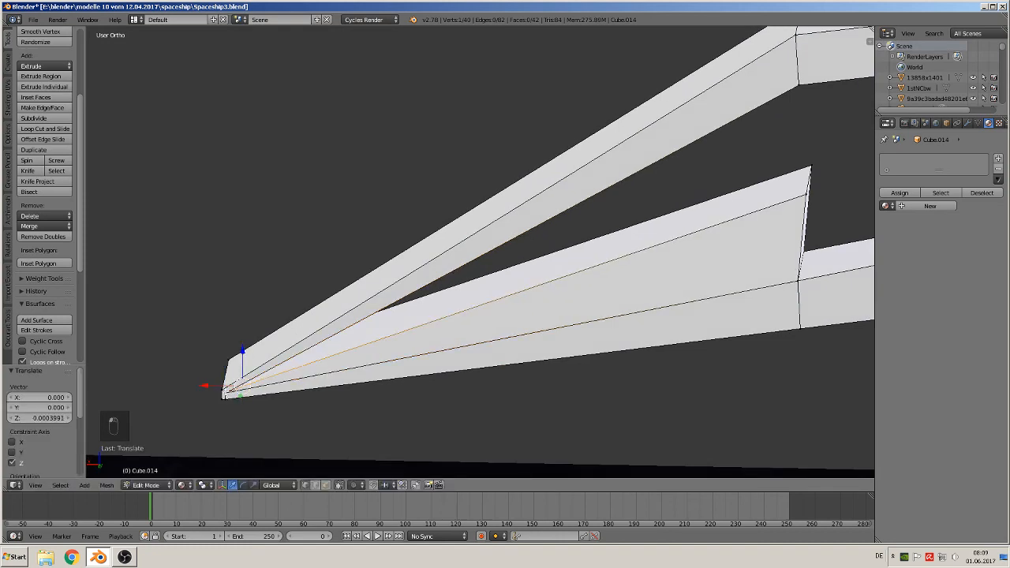
Fill the rear face between the extruded strip and the upper strip's inner edge, from the pointed tip to the upper bend.
{"action": "right_click", "coordinate": [225, 392], "text": "shift"}
{"action": "middle_click_drag", "start_coordinate": [536, 268], "coordinate": [358, 304], "text": "shift"}
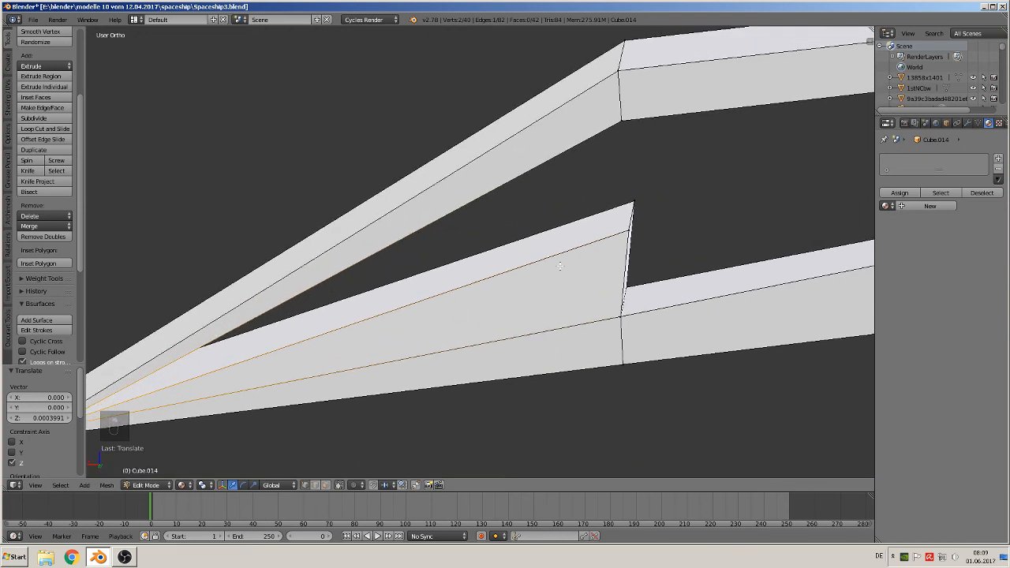
{"action": "right_click", "coordinate": [623, 230], "text": "shift"}
{"action": "right_click", "coordinate": [630, 121], "text": "shift"}
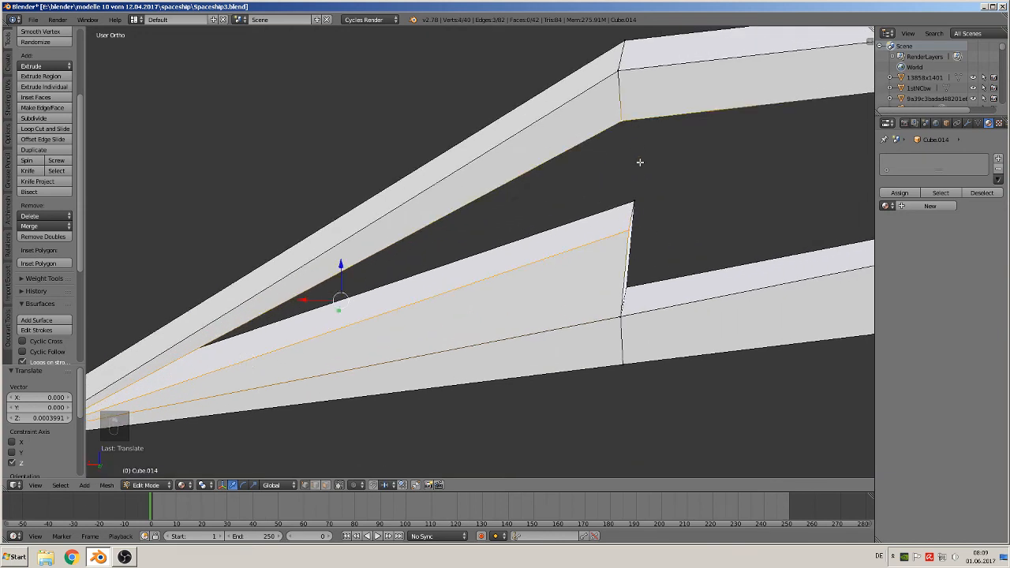
{"action": "key", "text": "f"}
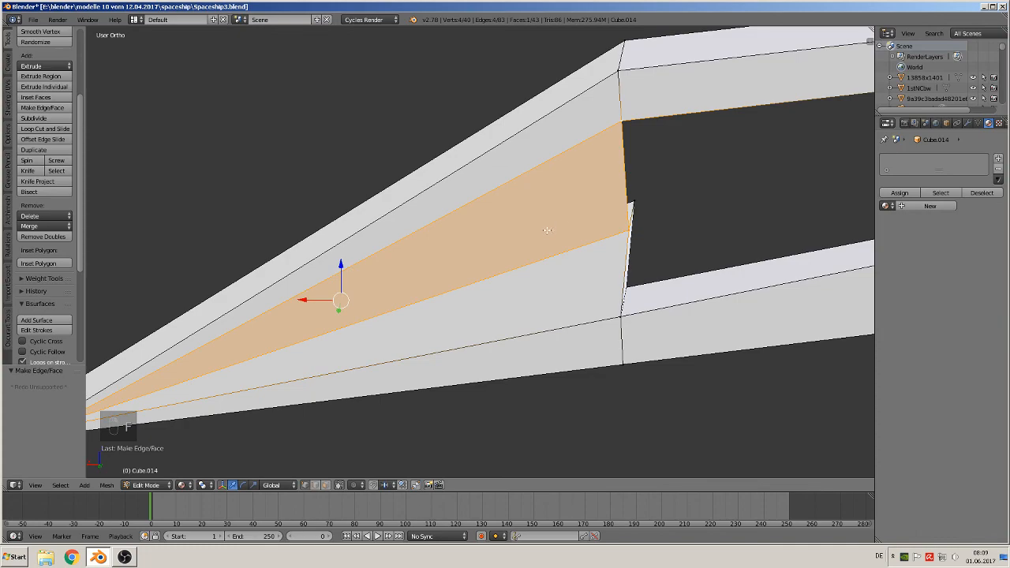
{"action": "key", "text": "a"}
Fill the front face between the extruded strip and the upper strip's inner edge, from the pointed tip to the upper bend.
{"action": "scroll", "coordinate": [626, 260], "scroll_direction": "up", "scroll_amount": 6}
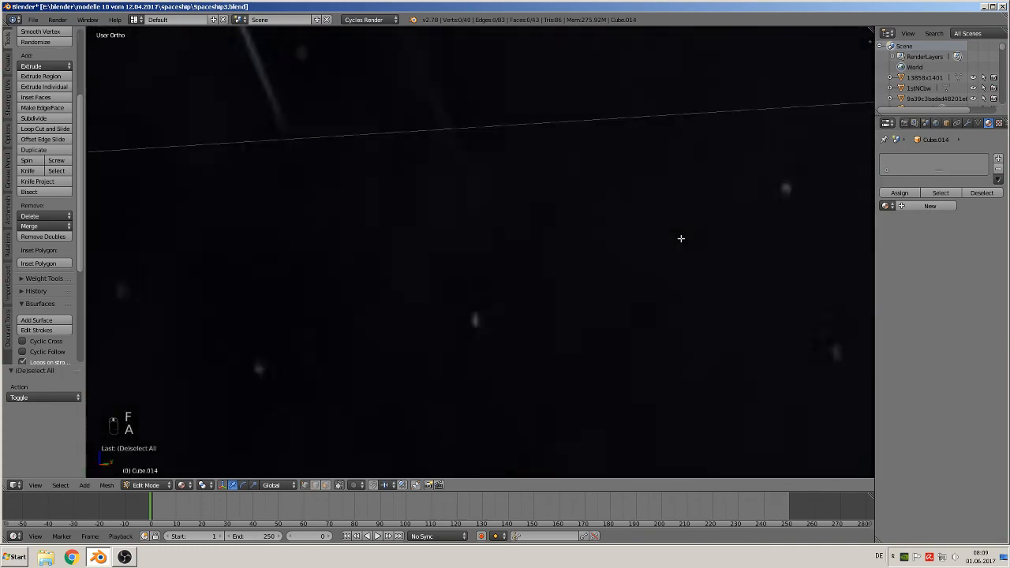
{"action": "scroll", "coordinate": [681, 239], "scroll_direction": "down", "scroll_amount": 10}
{"action": "scroll", "coordinate": [433, 256], "scroll_direction": "up", "scroll_amount": 2}
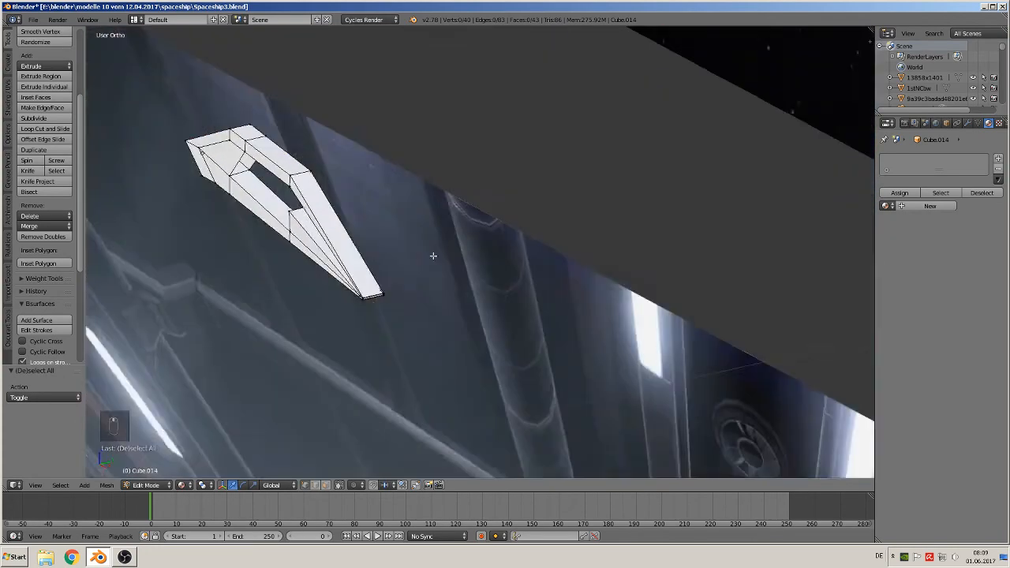
{"action": "scroll", "coordinate": [433, 256], "scroll_direction": "up", "scroll_amount": 6}
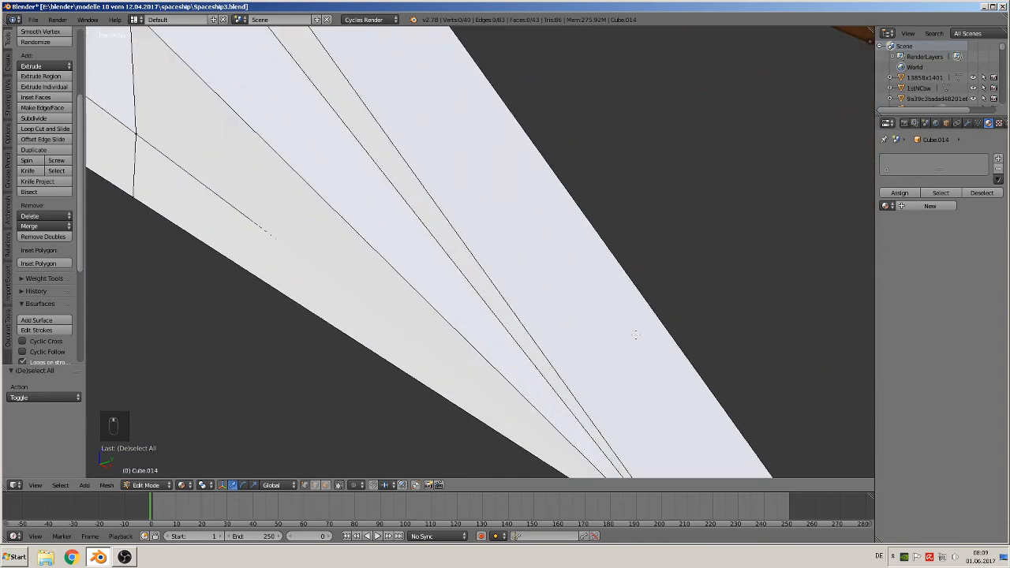
{"action": "scroll", "coordinate": [623, 351], "scroll_direction": "down", "scroll_amount": 4}
{"action": "scroll", "coordinate": [612, 367], "scroll_direction": "up", "scroll_amount": 3}
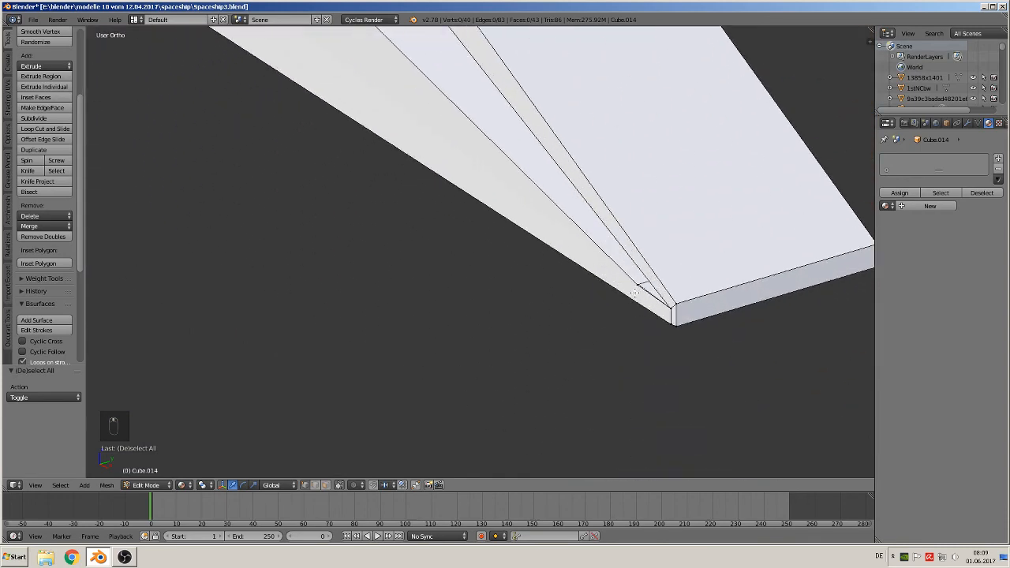
{"action": "right_click", "coordinate": [634, 290]}
{"action": "right_click", "coordinate": [670, 310], "text": "shift"}
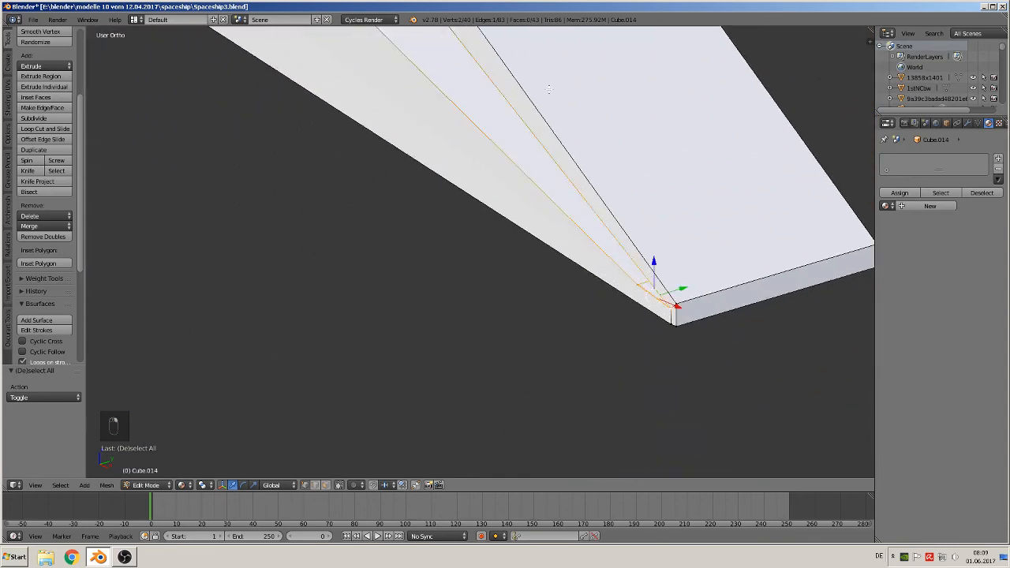
{"action": "scroll", "coordinate": [549, 89], "scroll_direction": "down", "scroll_amount": 3}
{"action": "middle_click_drag", "start_coordinate": [517, 105], "coordinate": [793, 447], "text": "shift"}
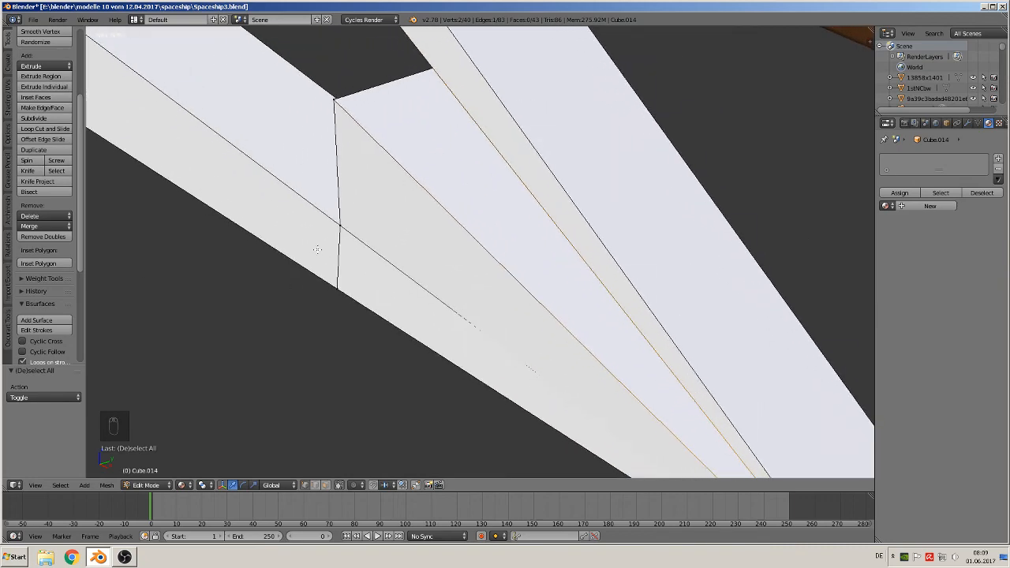
{"action": "middle_click_drag", "start_coordinate": [402, 172], "coordinate": [384, 343], "text": "shift"}
{"action": "right_click", "coordinate": [322, 117], "text": "shift"}
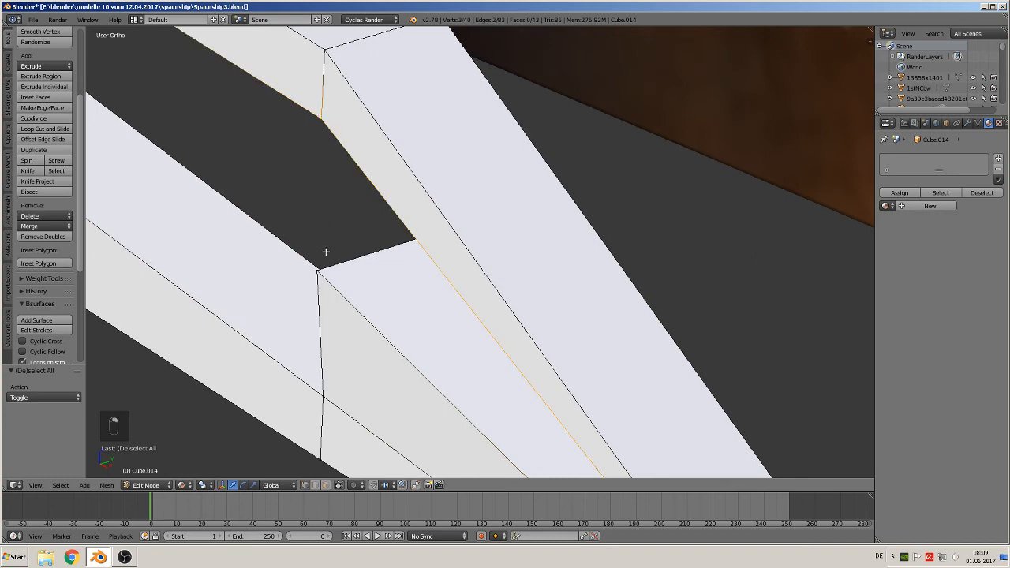
{"action": "right_click", "coordinate": [318, 272], "text": "shift"}
{"action": "key", "text": "f"}
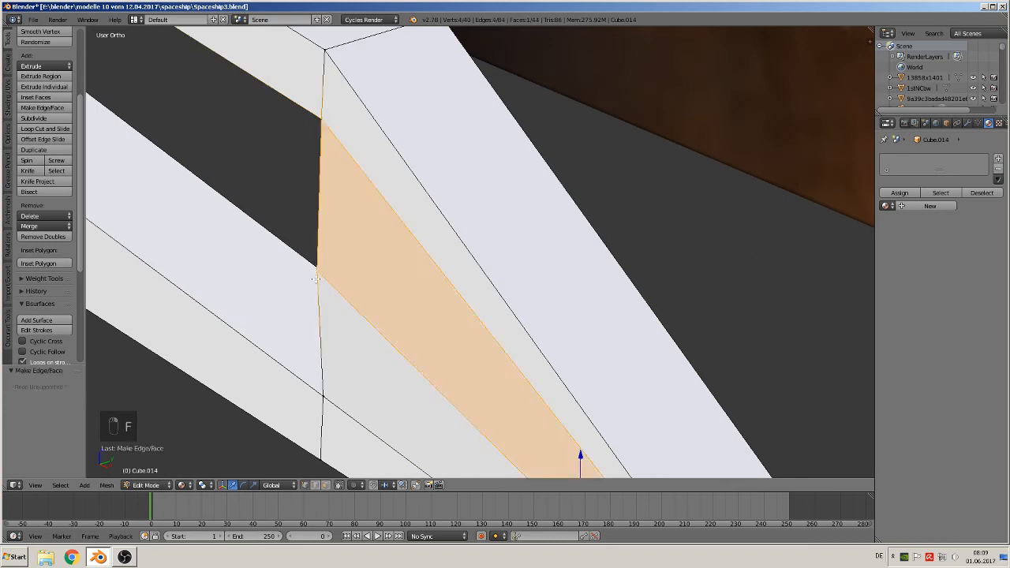
Fill the inner wall between the front and rear faces along the slanted blunt-end edge of the opening.
{"action": "middle_click_drag", "start_coordinate": [324, 301], "coordinate": [651, 355]}
{"action": "scroll", "coordinate": [384, 336], "scroll_direction": "down", "scroll_amount": 5}
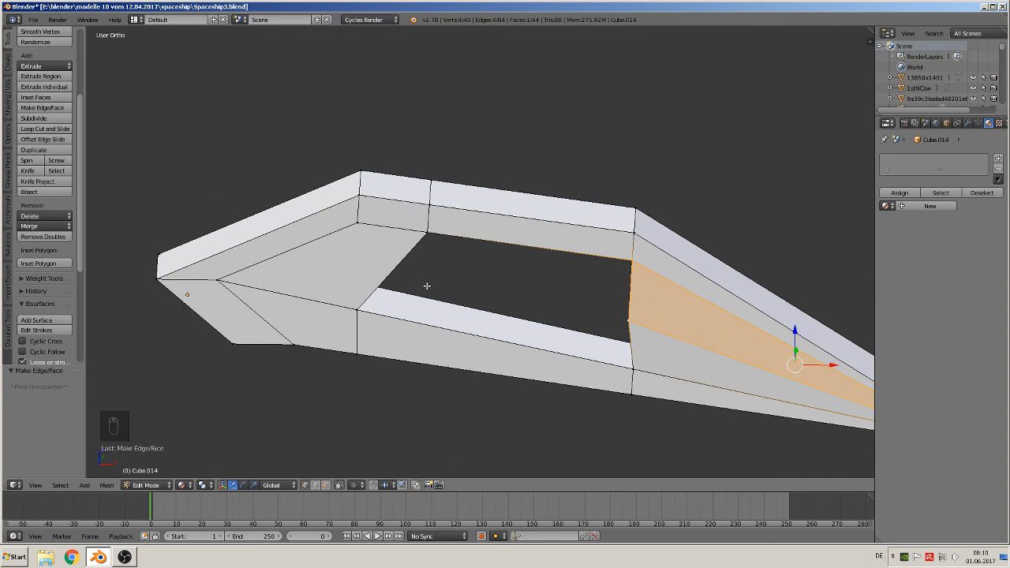
{"action": "middle_click_drag", "start_coordinate": [427, 294], "coordinate": [409, 264]}
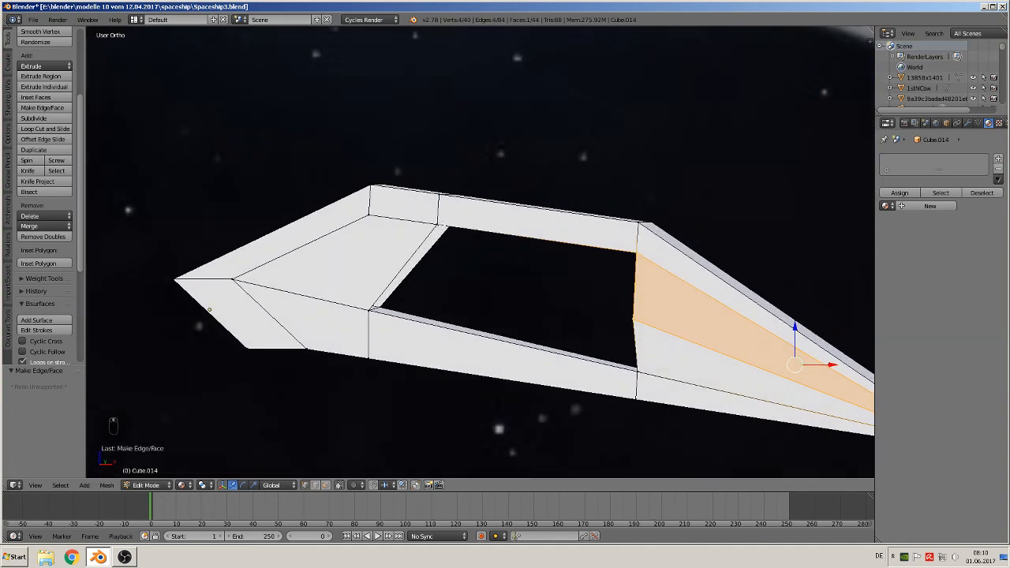
{"action": "right_click", "coordinate": [442, 225]}
{"action": "middle_click_drag", "start_coordinate": [458, 238], "coordinate": [458, 257]}
{"action": "right_click", "coordinate": [454, 245], "text": "shift"}
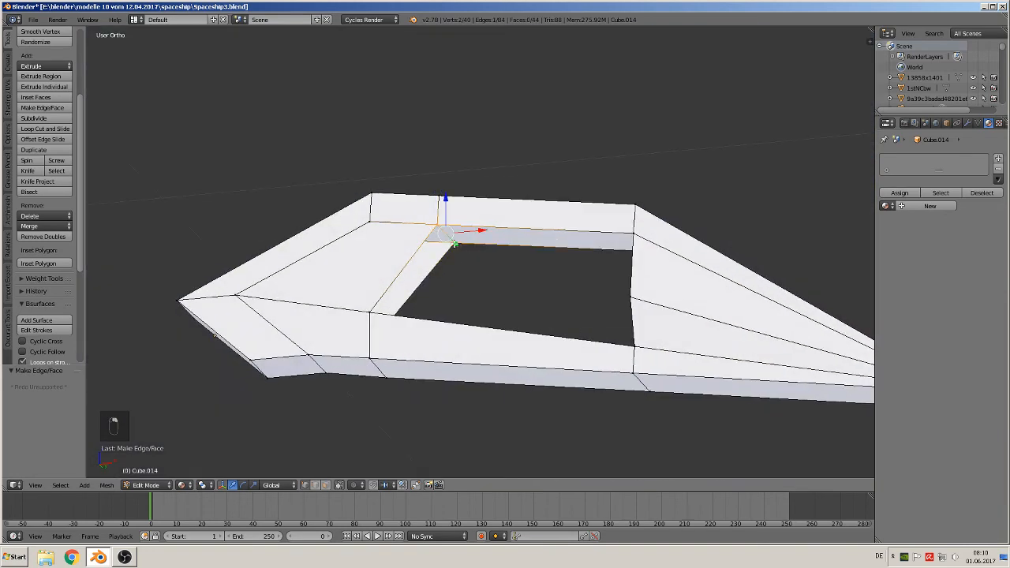
{"action": "middle_click_drag", "start_coordinate": [416, 312], "coordinate": [388, 335]}
{"action": "right_click", "coordinate": [409, 309], "text": "shift"}
{"action": "right_click", "coordinate": [364, 320], "text": "shift"}
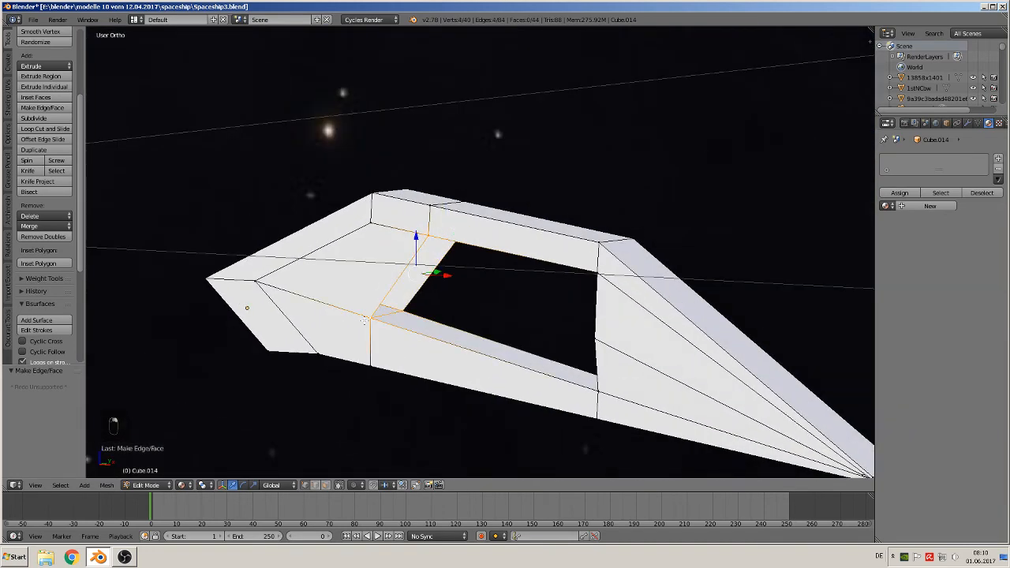
{"action": "key", "text": "f"}
{"action": "key", "text": "ctrl+r"}
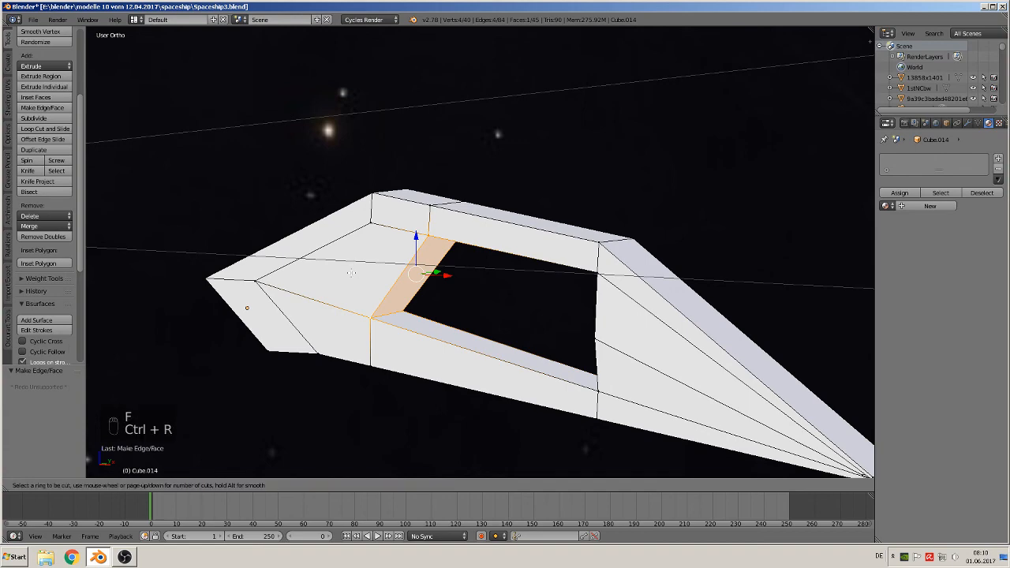
{"action": "right_click", "coordinate": [293, 233]}
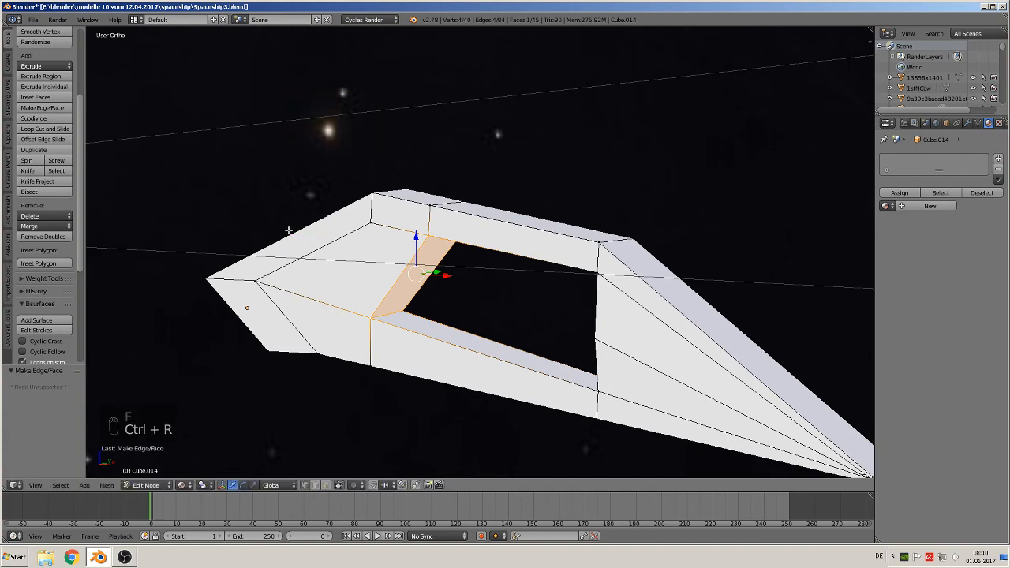
Fill the upper part of the inner wall between the front and rear faces on the opening's pointed-end side.
{"action": "middle_click_drag", "start_coordinate": [335, 280], "coordinate": [419, 303]}
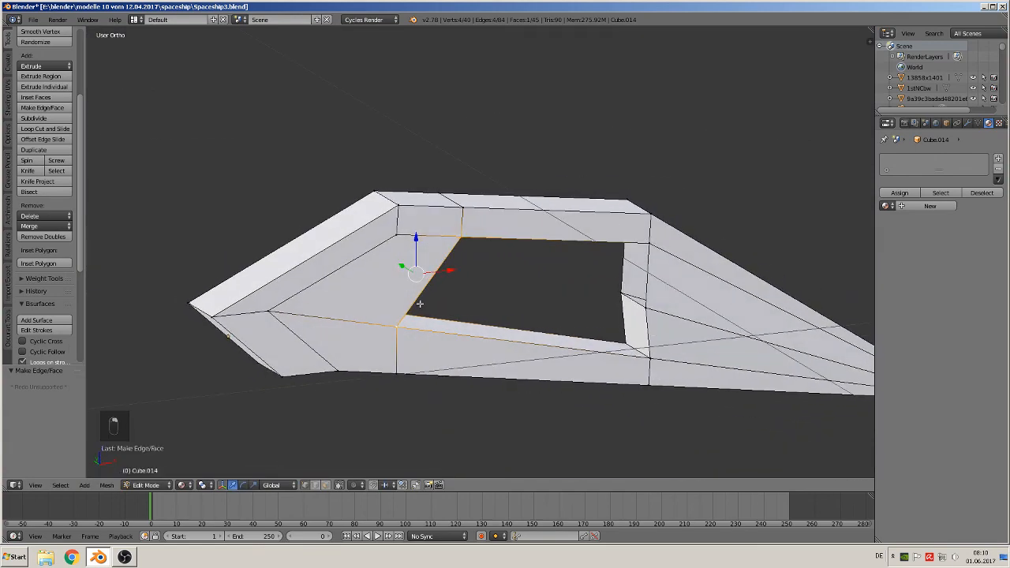
{"action": "right_click", "coordinate": [648, 254]}
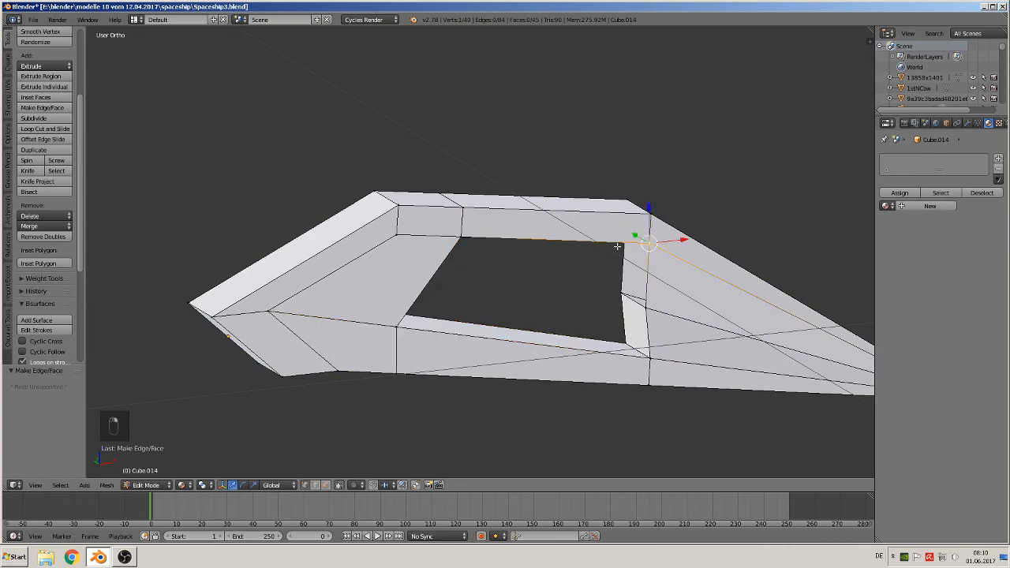
{"action": "middle_click_drag", "start_coordinate": [648, 254], "coordinate": [635, 251]}
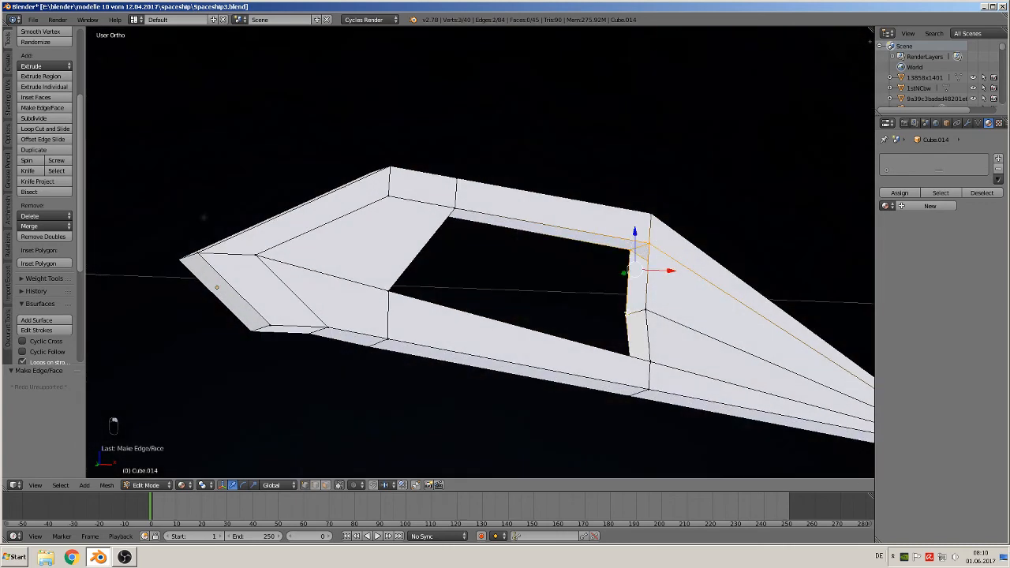
{"action": "right_click", "coordinate": [655, 316], "text": "shift"}
{"action": "key", "text": "f"}
Add a single loop cut across the outer wall of the sloped upper edge at the panel's blunt end.
{"action": "middle_click_drag", "start_coordinate": [655, 316], "coordinate": [300, 268]}
{"action": "key", "text": "a"}
{"action": "key", "text": "ctrl+r"}
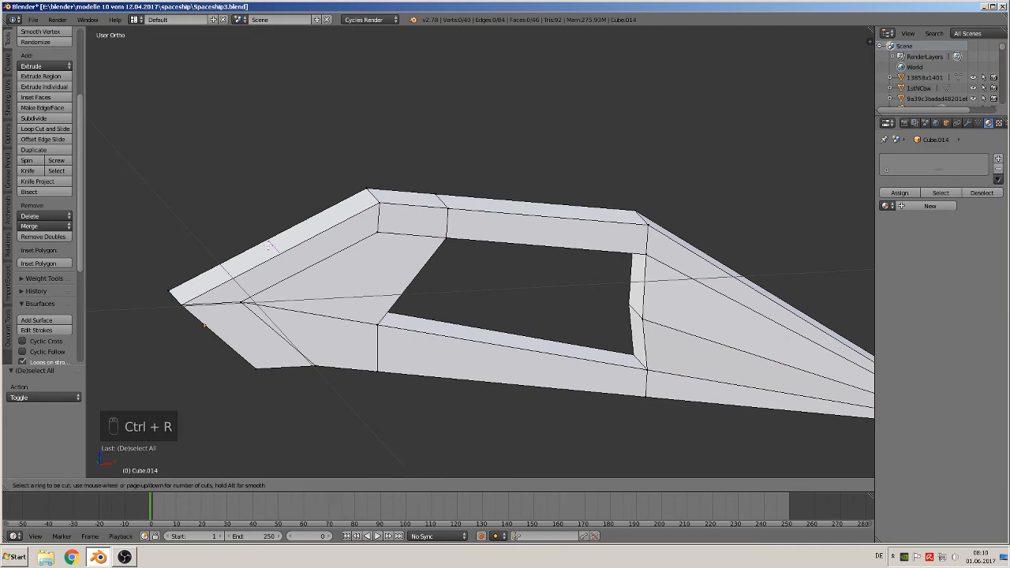
{"action": "left_click", "coordinate": [268, 246]}
{"action": "scroll", "coordinate": [336, 297], "scroll_direction": "up", "scroll_amount": 2}
{"action": "scroll", "coordinate": [336, 298], "scroll_direction": "up", "scroll_amount": 1}
Knife-cut the blunt end's front faces from the new loop-cut vertex to the slanted edge of the opening.
{"action": "middle_click_drag", "start_coordinate": [336, 298], "coordinate": [273, 284]}
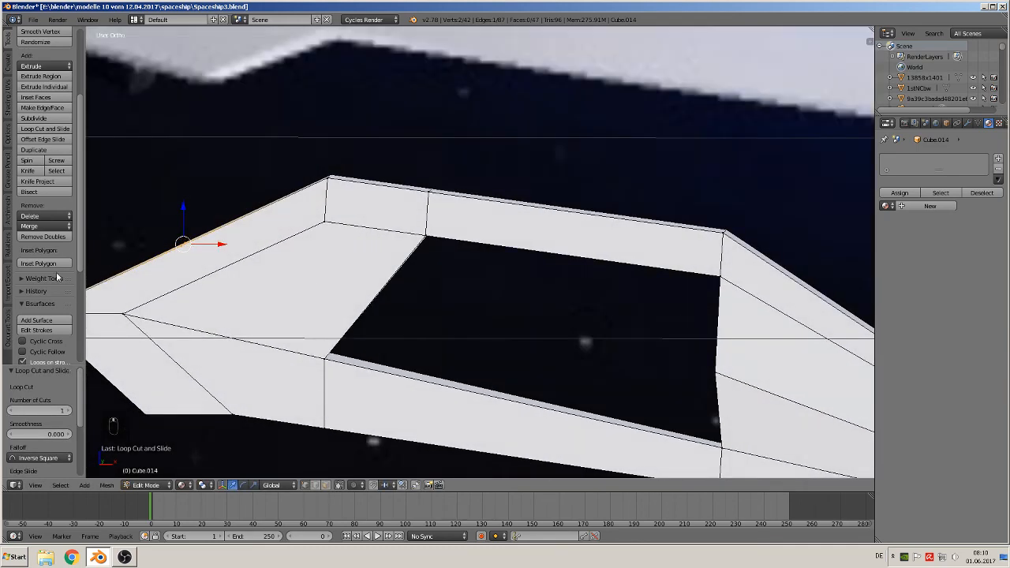
{"action": "left_click", "coordinate": [37, 169]}
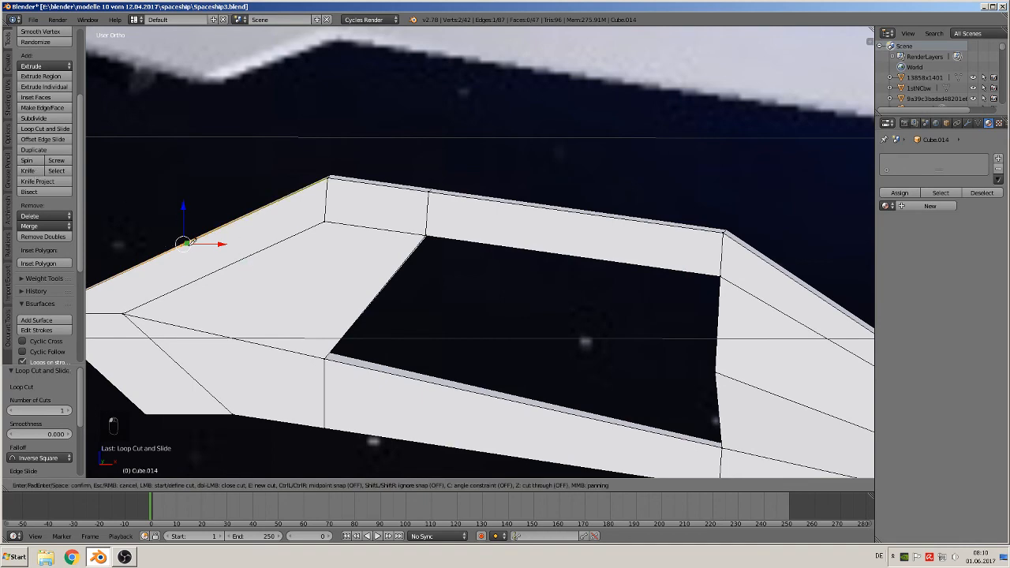
{"action": "left_click", "coordinate": [182, 243]}
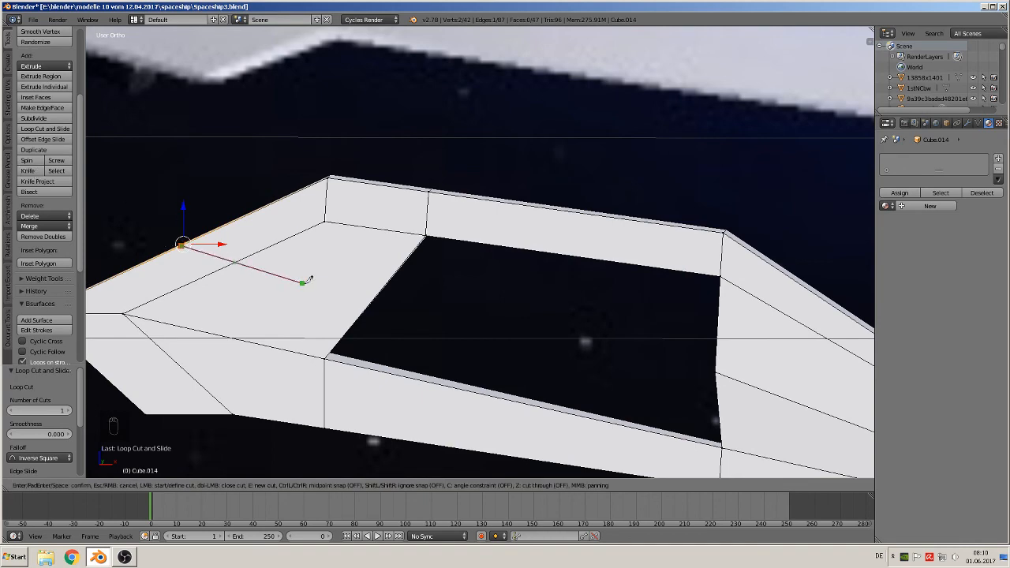
{"action": "left_click", "coordinate": [380, 290]}
{"action": "key", "text": "Return"}
{"action": "middle_click_drag", "start_coordinate": [380, 290], "coordinate": [382, 314]}
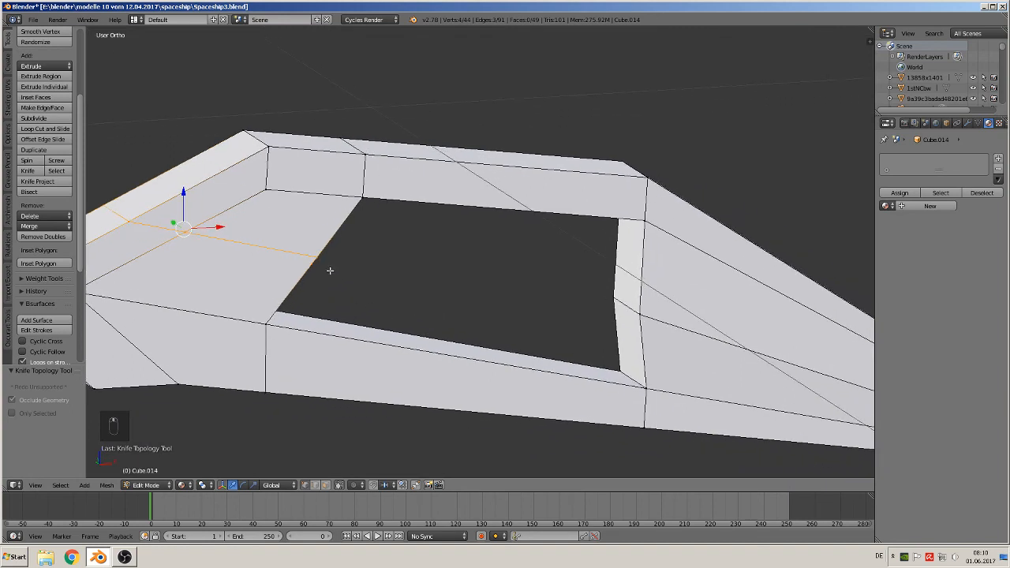
Fill the lower front half of the opening between the knife-cut vertex, the lower strip and the middle vertex on the pointed-end side.
{"action": "right_click", "coordinate": [322, 258]}
{"action": "right_click", "coordinate": [268, 323], "text": "shift"}
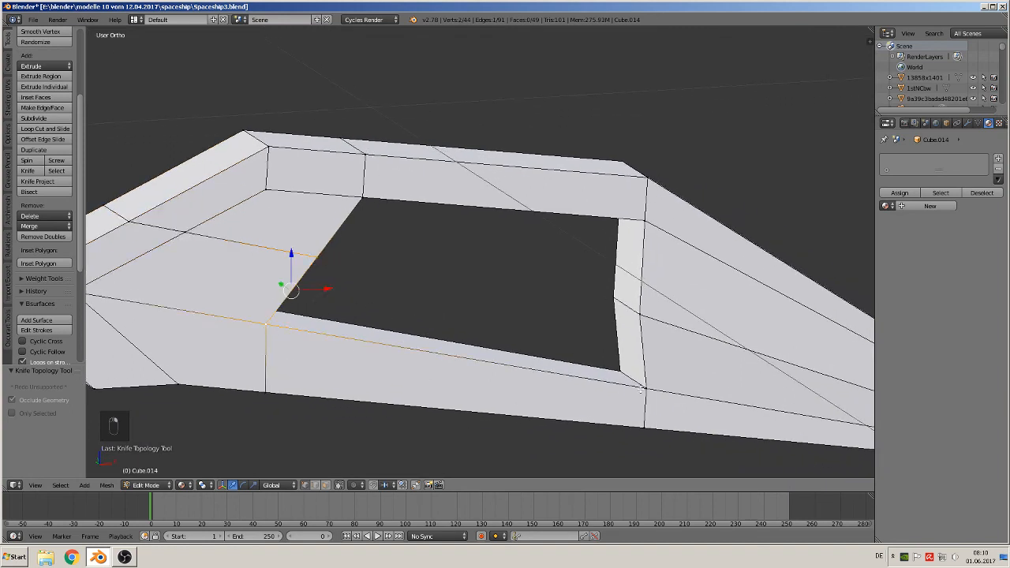
{"action": "right_click", "coordinate": [643, 388], "text": "shift"}
{"action": "right_click", "coordinate": [637, 321], "text": "shift"}
{"action": "key", "text": "f"}
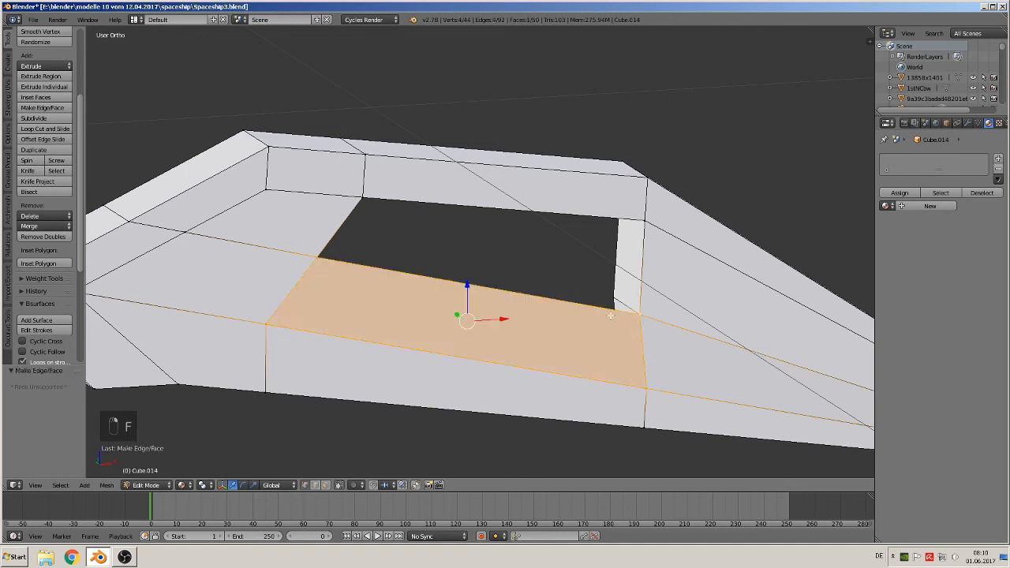
Fill the remaining upper front half of the opening up to the upper strip's inner edge.
{"action": "right_click", "coordinate": [339, 254]}
{"action": "right_click", "coordinate": [412, 209], "text": "shift"}
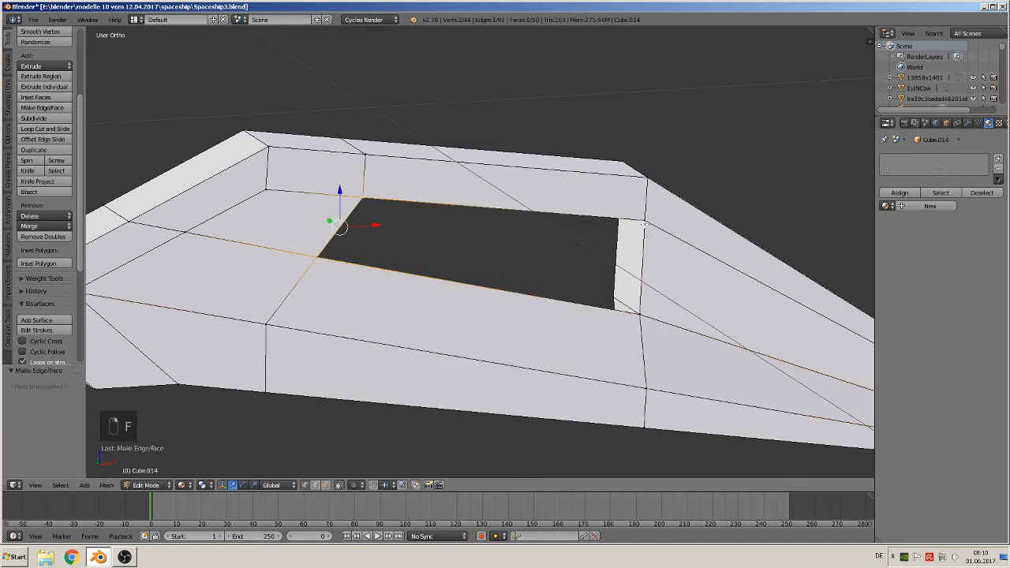
{"action": "right_click", "coordinate": [644, 223], "text": "shift"}
{"action": "right_click", "coordinate": [640, 313], "text": "shift"}
{"action": "key", "text": "f"}
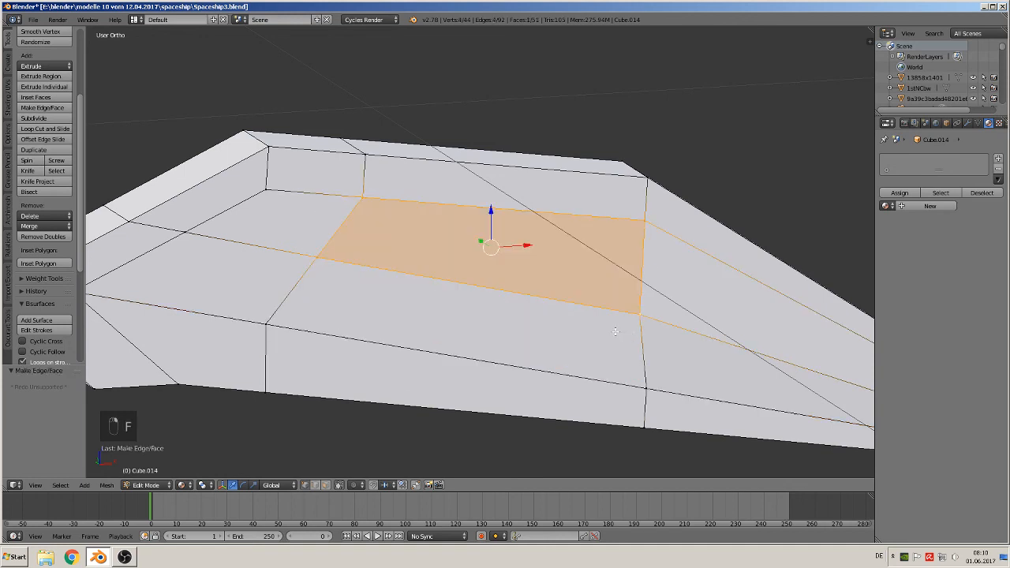
In top view, allow selection through the mesh and delete all of the panel's rear-side vertices, leaving only the front faces.
{"action": "scroll", "coordinate": [623, 338], "scroll_direction": "down", "scroll_amount": 3}
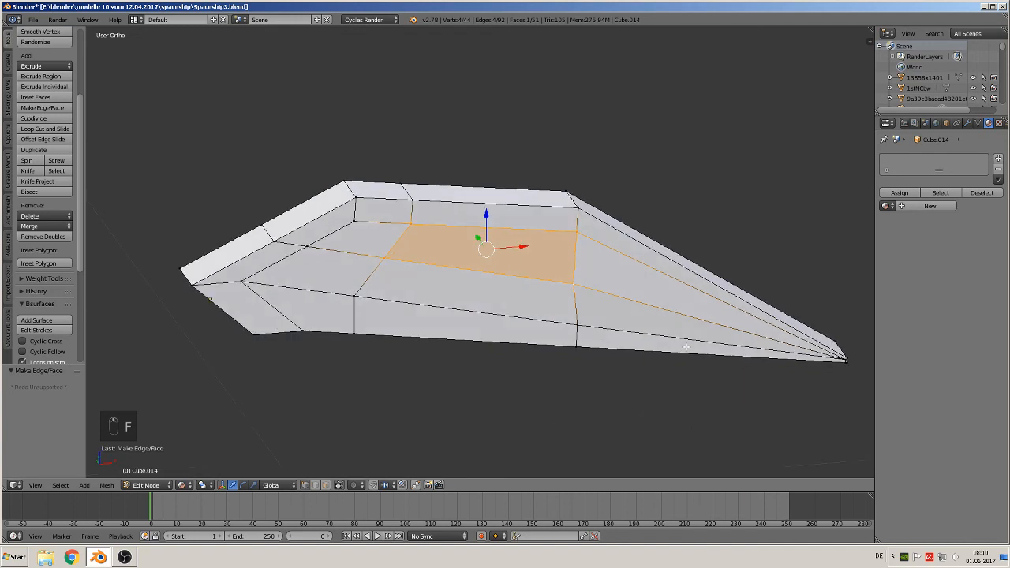
{"action": "key", "text": "KP_7"}
{"action": "scroll", "coordinate": [623, 349], "scroll_direction": "down", "scroll_amount": 2}
{"action": "key", "text": "ctrl+6"}
{"action": "key", "text": "a"}
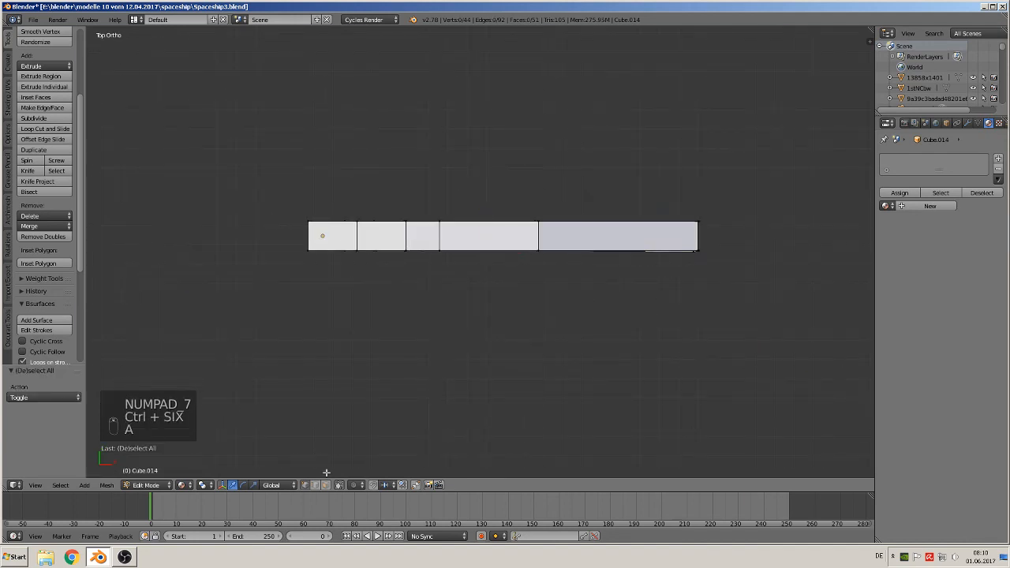
{"action": "left_click", "coordinate": [339, 484]}
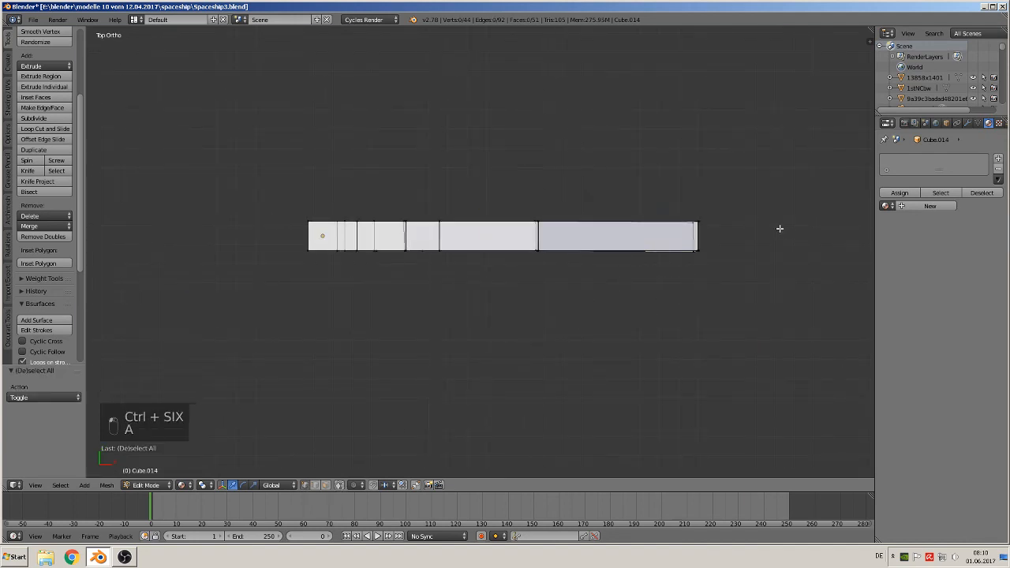
{"action": "key", "text": "v"}
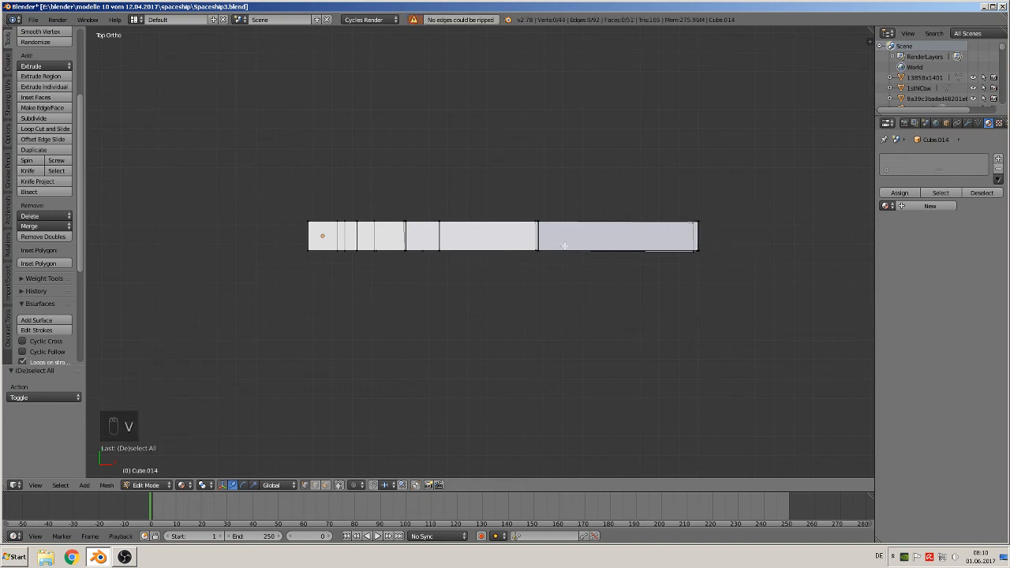
{"action": "key", "text": "b"}
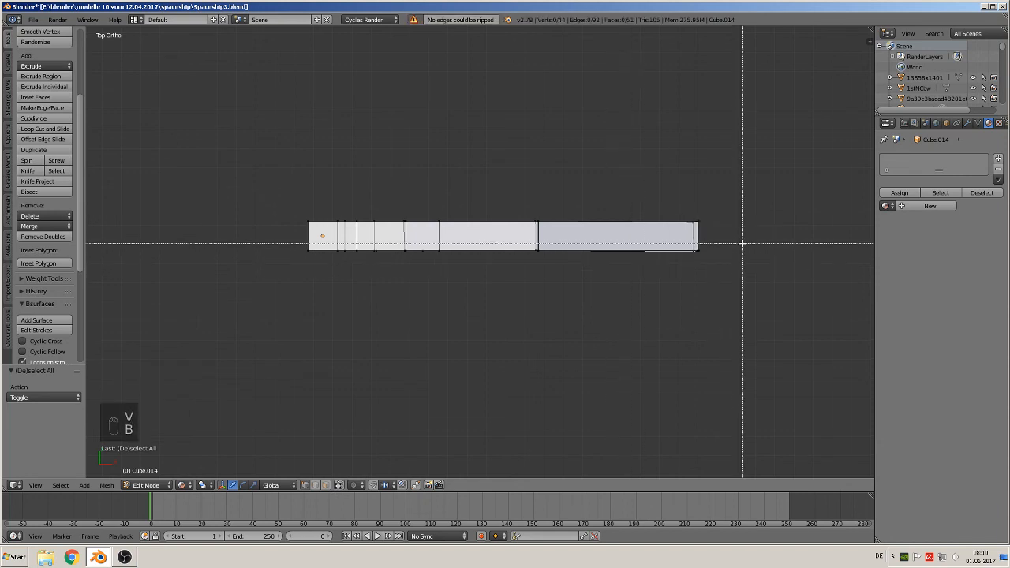
{"action": "left_click_drag", "start_coordinate": [695, 246], "coordinate": [260, 168]}
{"action": "key", "text": "x"}
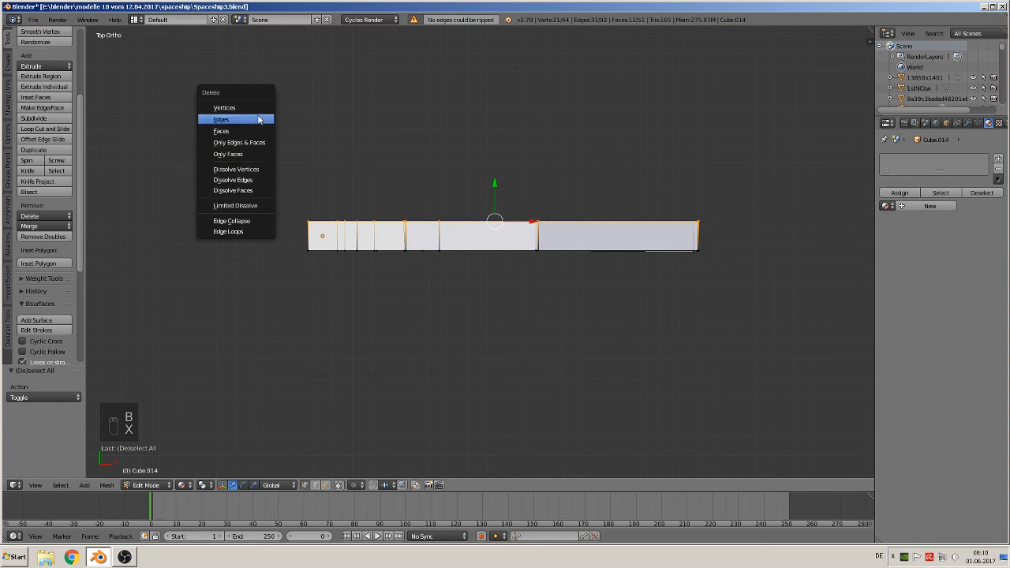
{"action": "left_click", "coordinate": [261, 109]}
Select all of the panel's remaining front faces and extrude them about 0.009 rearward along the Y axis into a solid plate.
{"action": "key", "text": "b"}
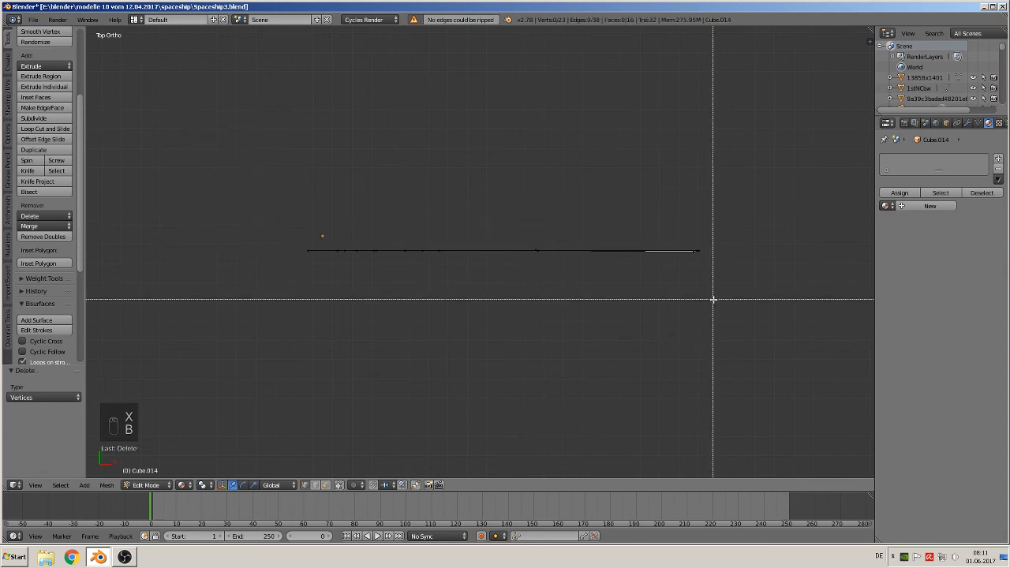
{"action": "left_click_drag", "start_coordinate": [730, 288], "coordinate": [272, 175]}
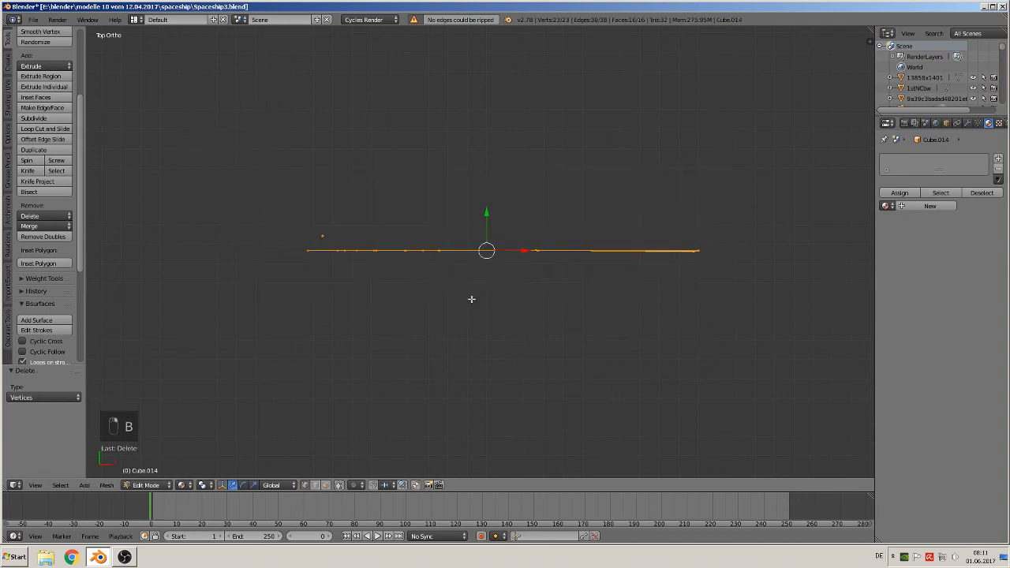
{"action": "key", "text": "e"}
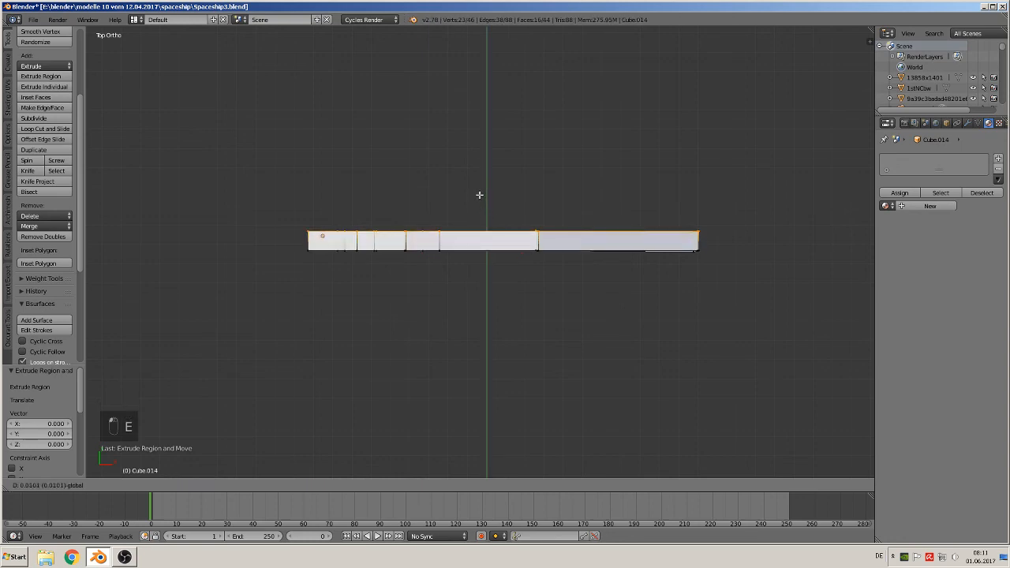
{"action": "left_click", "coordinate": [473, 249]}
{"action": "middle_click_drag", "start_coordinate": [473, 249], "coordinate": [462, 188]}
{"action": "scroll", "coordinate": [447, 234], "scroll_direction": "up", "scroll_amount": 3}
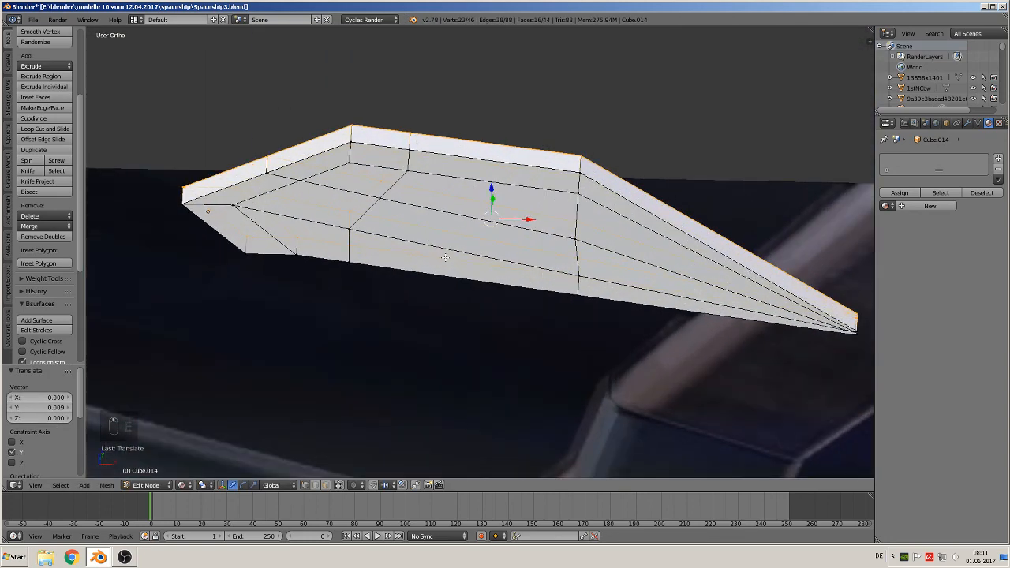
Remove duplicate vertices from the entire panel mesh and clear the selection.
{"action": "key", "text": "a"}
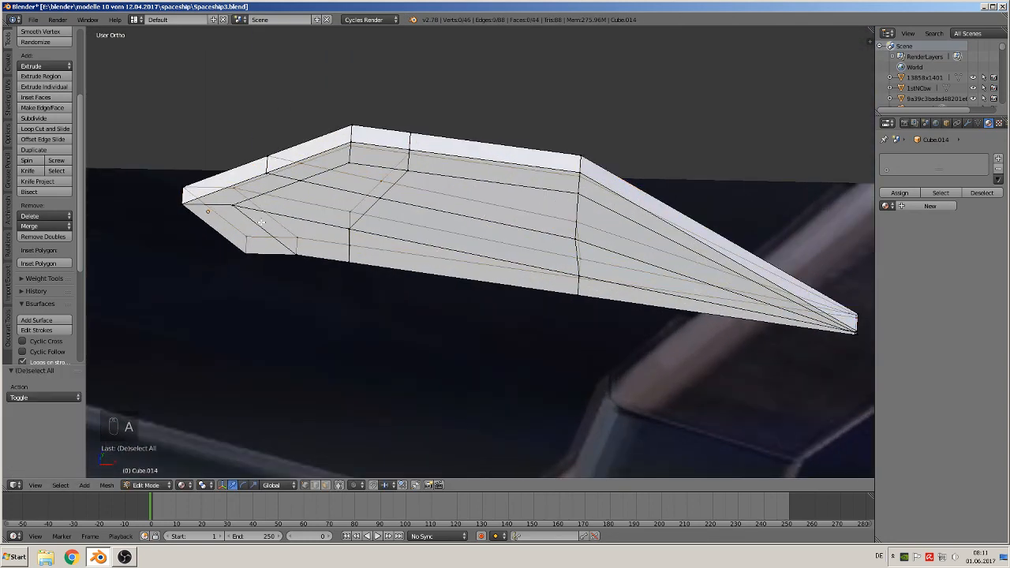
{"action": "key", "text": "a"}
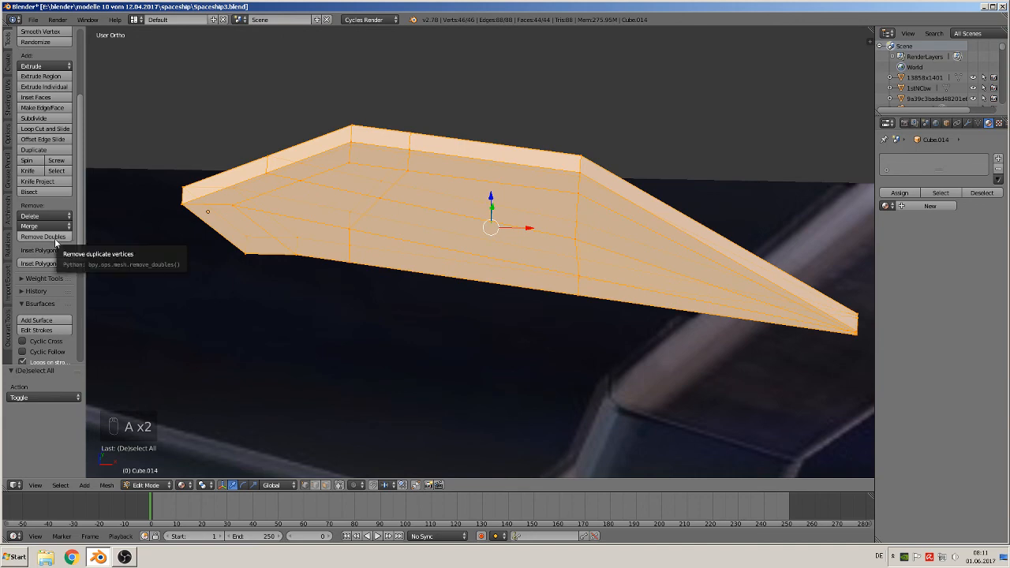
{"action": "left_click", "coordinate": [54, 238]}
{"action": "key", "text": "a"}
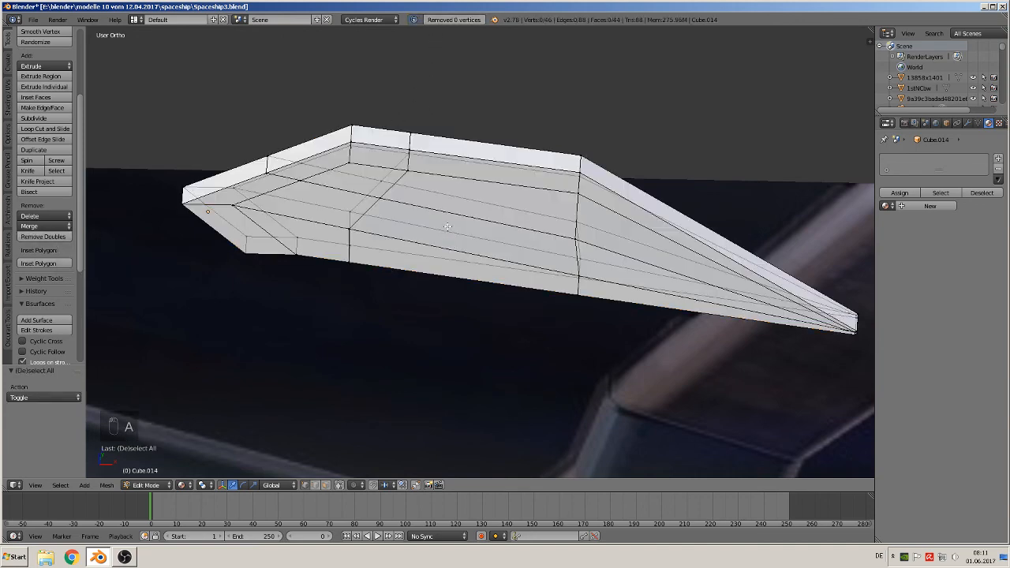
Inspect the extruded plate and compare its outline in front view with the nose panel on the reference image.
{"action": "middle_click_drag", "start_coordinate": [459, 268], "coordinate": [473, 237]}
{"action": "key", "text": "Tab"}
{"action": "key", "text": "Tab"}
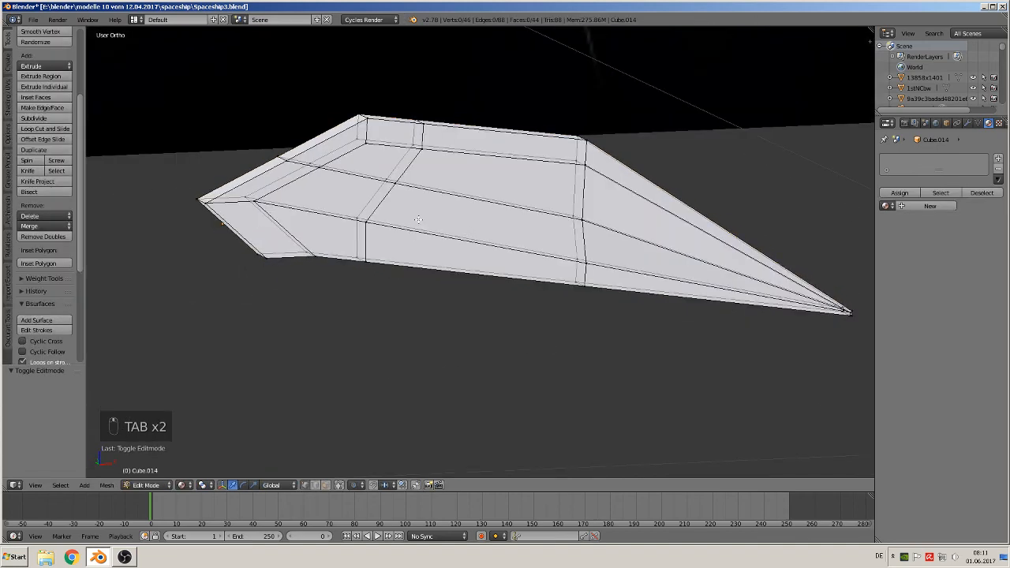
{"action": "scroll", "coordinate": [416, 217], "scroll_direction": "up", "scroll_amount": 1}
{"action": "key", "text": "KP_1"}
{"action": "scroll", "coordinate": [458, 229], "scroll_direction": "down", "scroll_amount": 7}
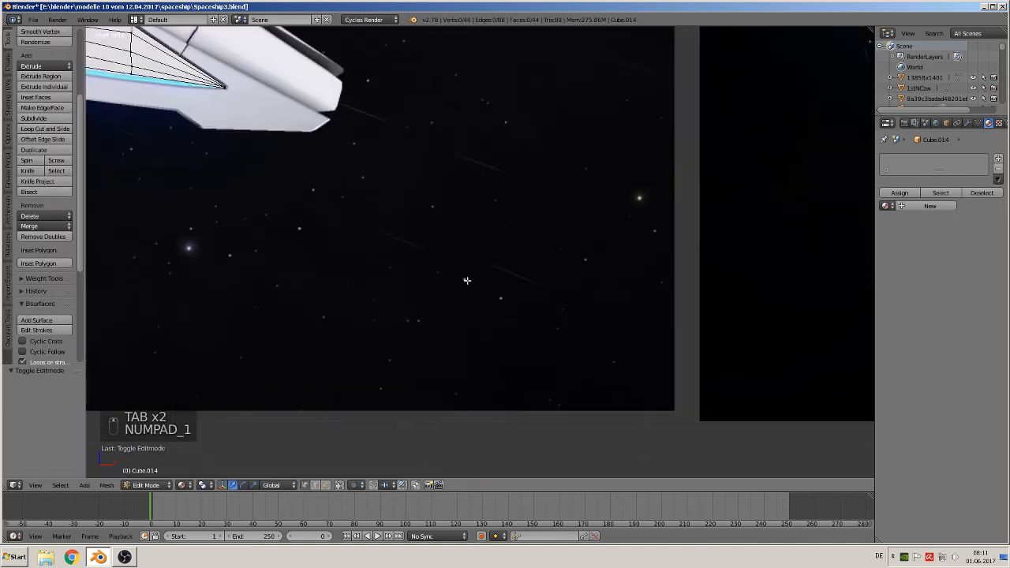
{"action": "scroll", "coordinate": [444, 279], "scroll_direction": "down", "scroll_amount": 8}
{"action": "scroll", "coordinate": [439, 273], "scroll_direction": "up", "scroll_amount": 1}
{"action": "key", "text": "KP_Decimal"}
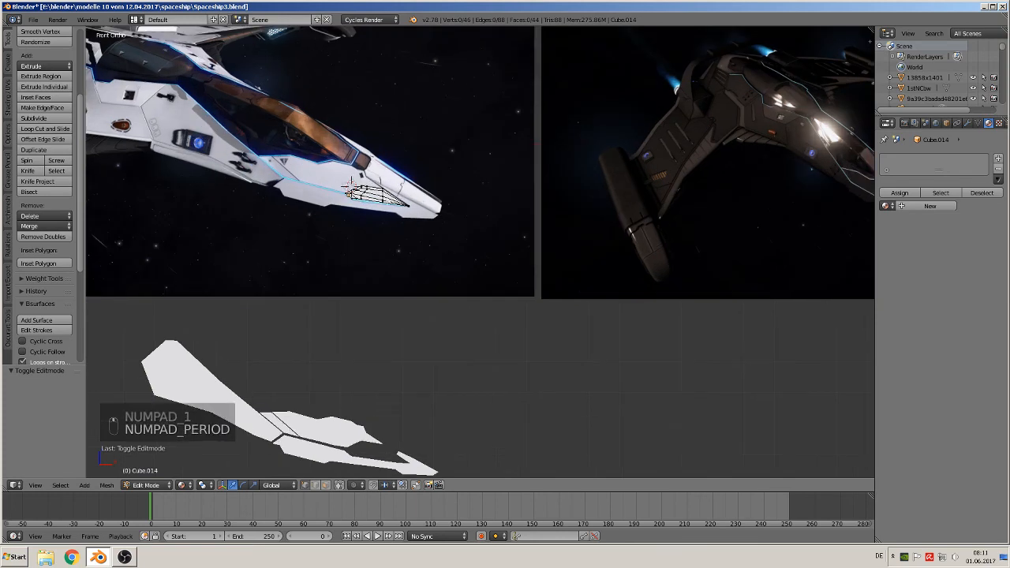
{"action": "key", "text": "KP_Decimal"}
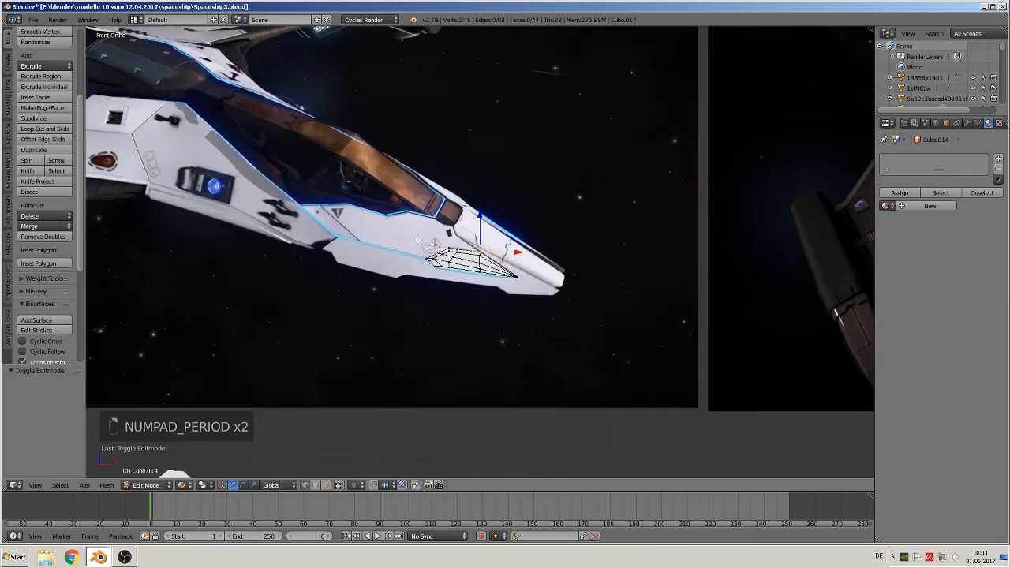
{"action": "key", "text": "ctrl+6"}
{"action": "scroll", "coordinate": [382, 274], "scroll_direction": "up", "scroll_amount": 3}
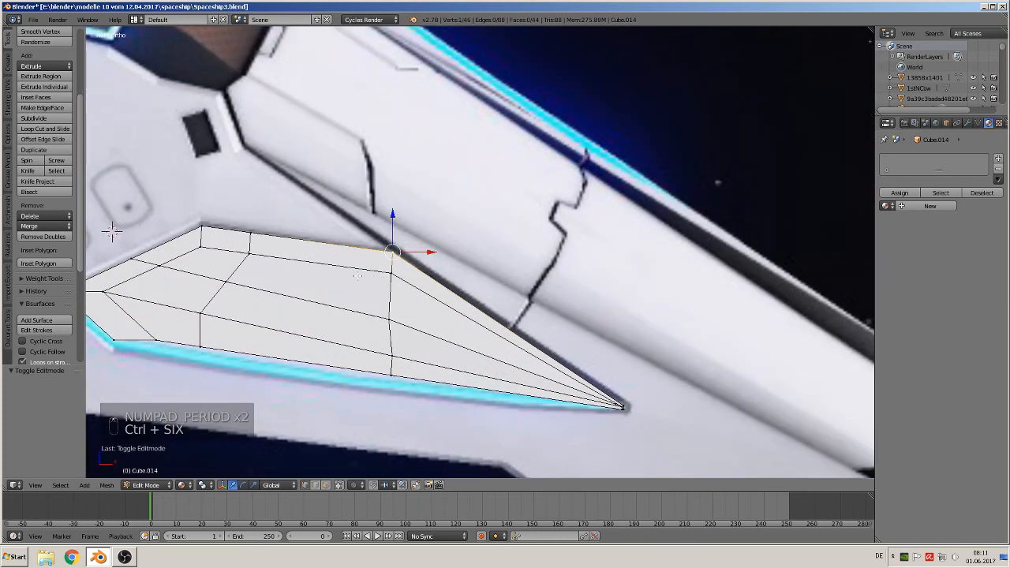
{"action": "middle_click_drag", "start_coordinate": [378, 277], "coordinate": [666, 216], "text": "shift"}
{"action": "scroll", "coordinate": [586, 238], "scroll_direction": "up", "scroll_amount": 2}
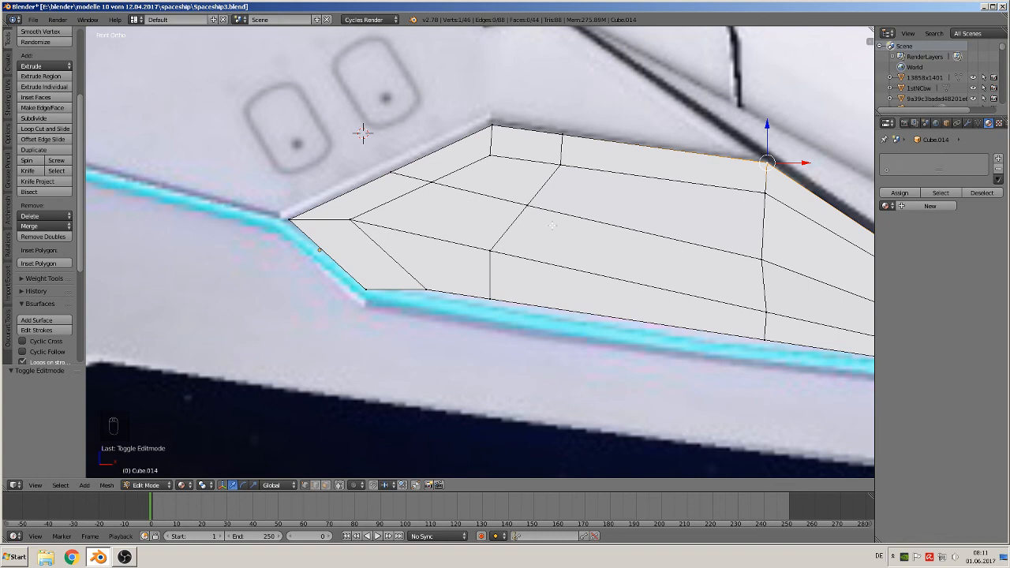
{"action": "scroll", "coordinate": [552, 225], "scroll_direction": "down", "scroll_amount": 3}
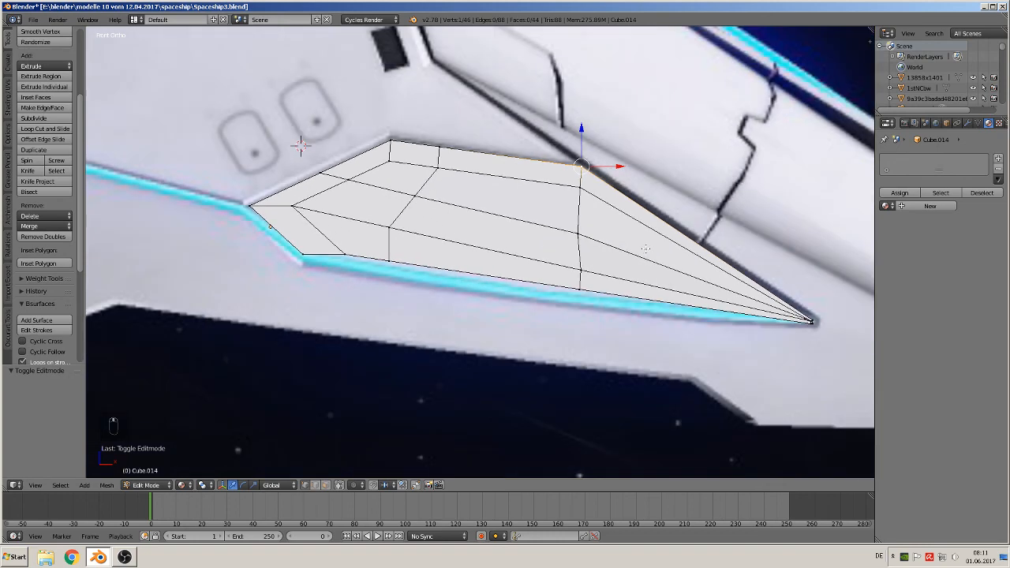
Add six evenly spaced loop cuts across the panel's pointed end without sliding them.
{"action": "key", "text": "ctrl+r"}
{"action": "scroll", "coordinate": [653, 219], "scroll_direction": "up", "scroll_amount": 4}
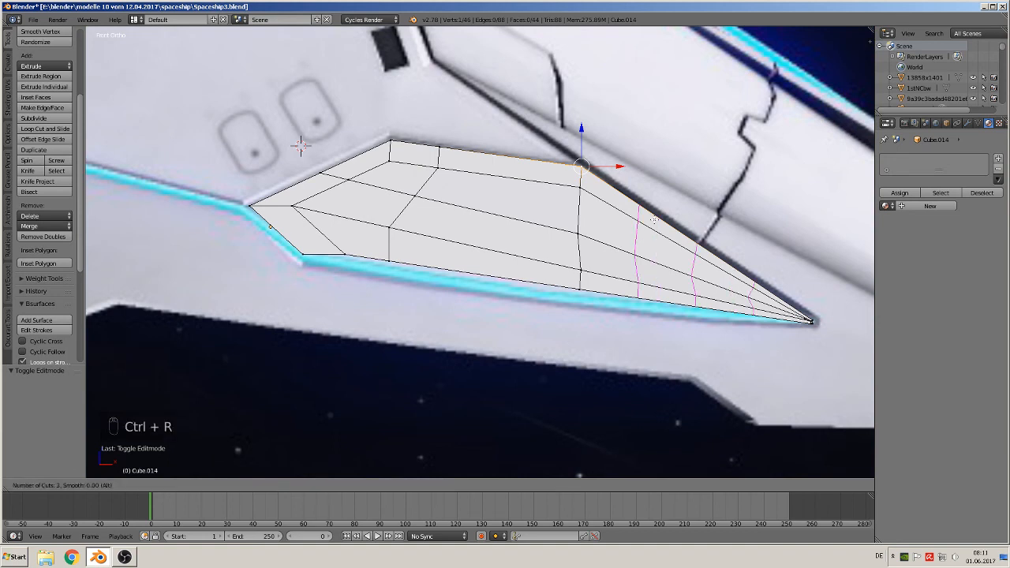
{"action": "scroll", "coordinate": [653, 220], "scroll_direction": "up", "scroll_amount": 1}
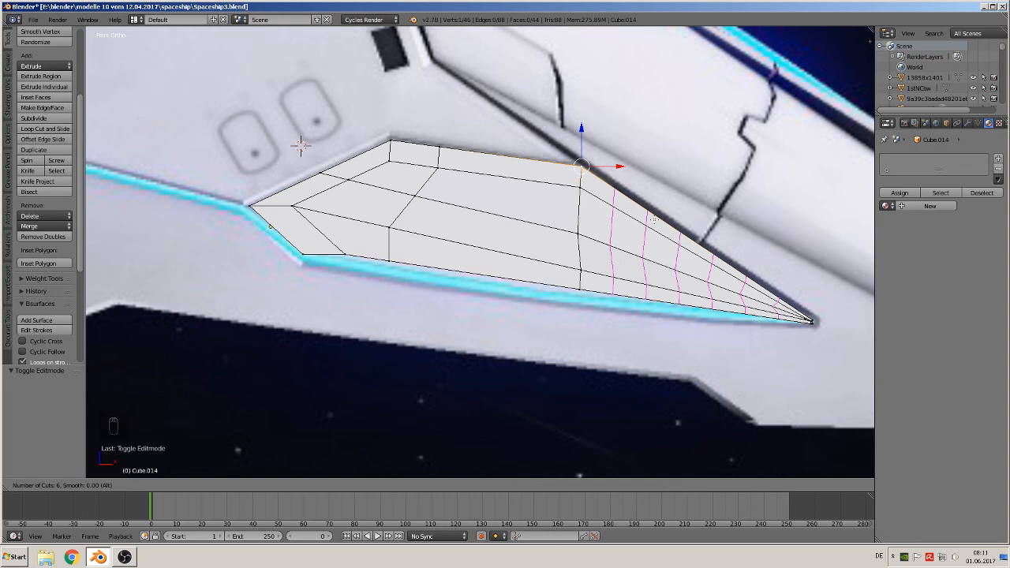
{"action": "left_click", "coordinate": [653, 219]}
{"action": "right_click", "coordinate": [653, 219]}
Knife-cut the blunt end's front faces from the upper strip's inner corner down across the middle faces to the lower edge, and clear the selection.
{"action": "scroll", "coordinate": [332, 214], "scroll_direction": "up", "scroll_amount": 1}
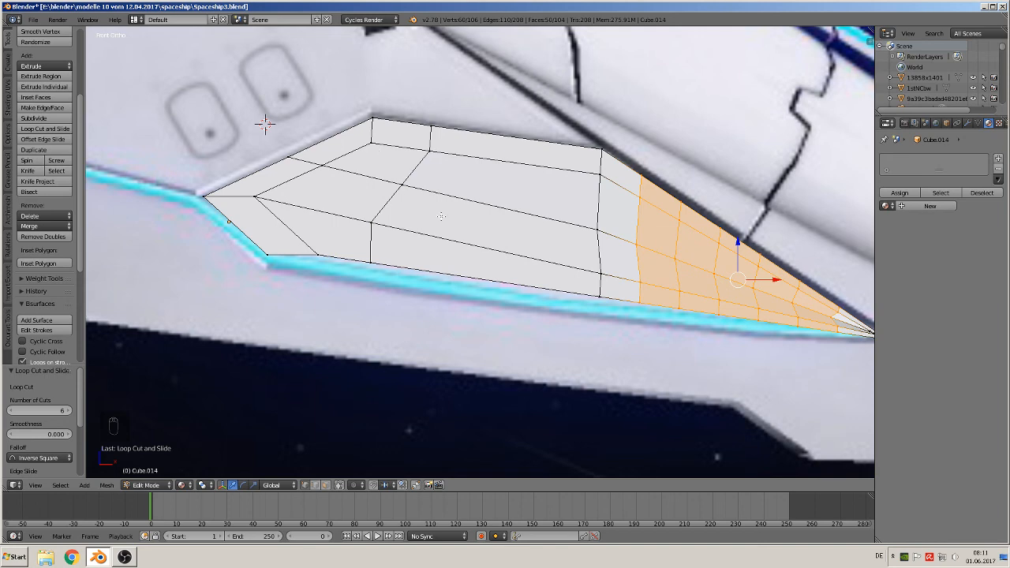
{"action": "middle_click_drag", "start_coordinate": [440, 216], "coordinate": [529, 240], "text": "shift"}
{"action": "scroll", "coordinate": [527, 239], "scroll_direction": "up", "scroll_amount": 1}
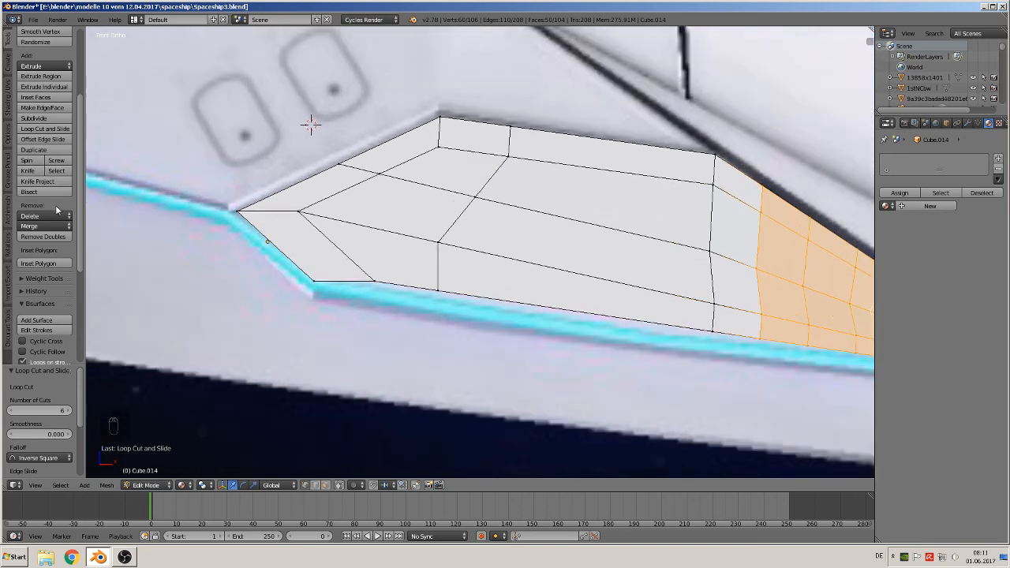
{"action": "key", "text": "k"}
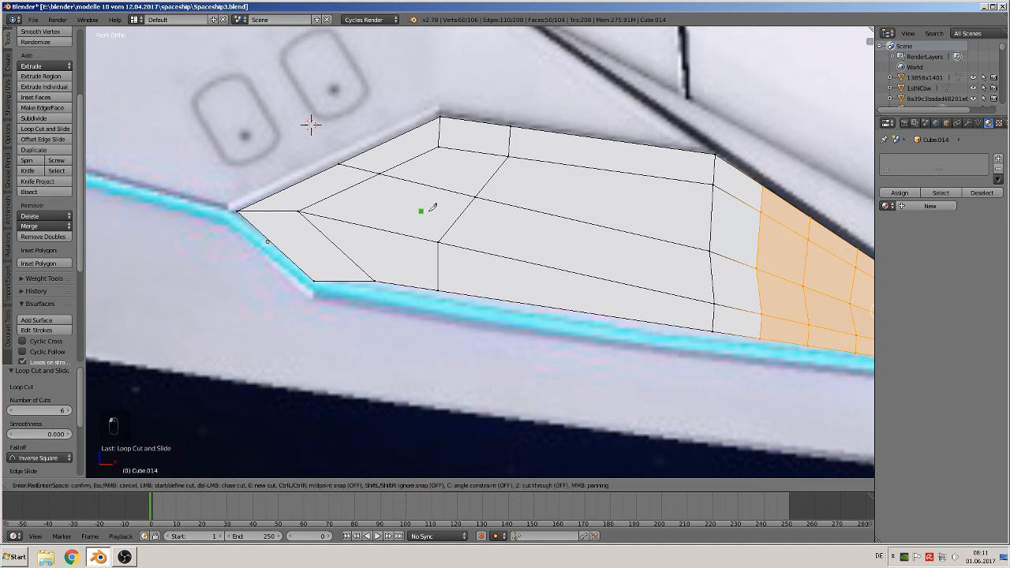
{"action": "left_click", "coordinate": [438, 147]}
{"action": "left_click", "coordinate": [436, 165]}
{"action": "left_click", "coordinate": [377, 229]}
{"action": "left_click", "coordinate": [393, 283]}
{"action": "key", "text": "Return"}
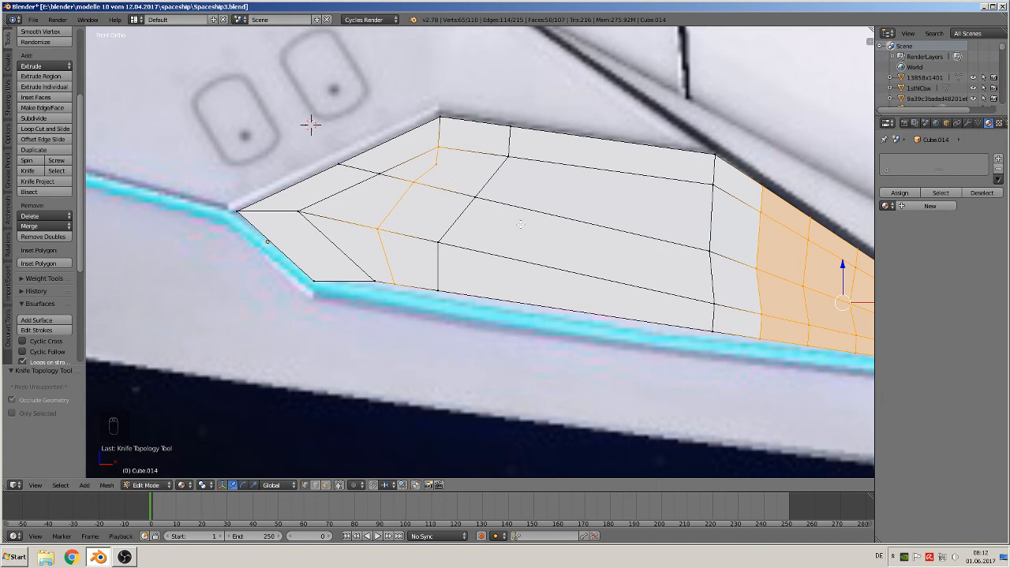
{"action": "middle_click_drag", "start_coordinate": [492, 224], "coordinate": [434, 222]}
{"action": "key", "text": "a"}
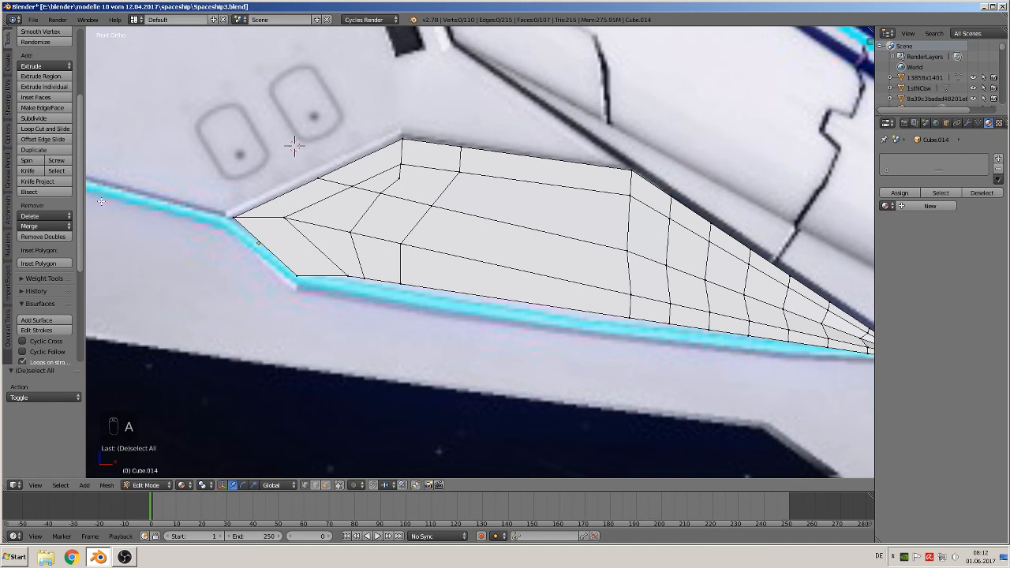
{"action": "key", "text": "k"}
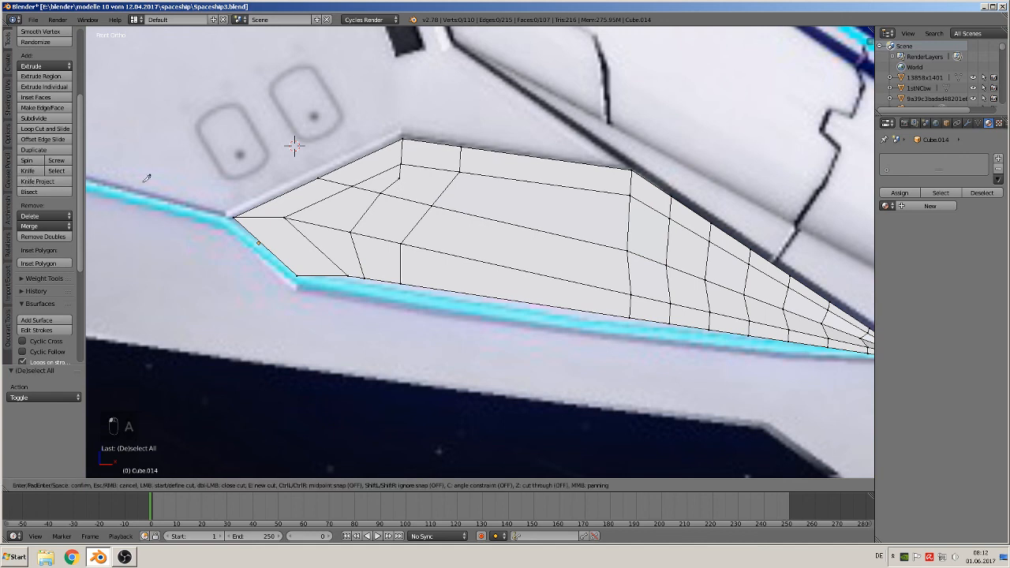
{"action": "left_click", "coordinate": [383, 169]}
{"action": "key", "text": "Escape"}
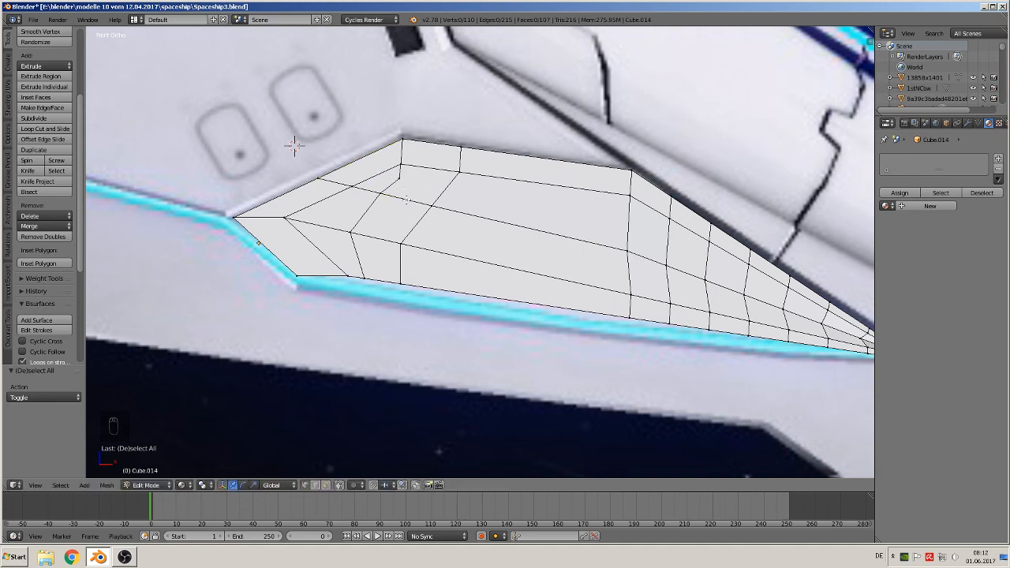
Try to knife-cut a line from the blunt-end cut's upper bend lengthwise through the upper front faces towards the pointed tip.
{"action": "scroll", "coordinate": [405, 207], "scroll_direction": "up", "scroll_amount": 3}
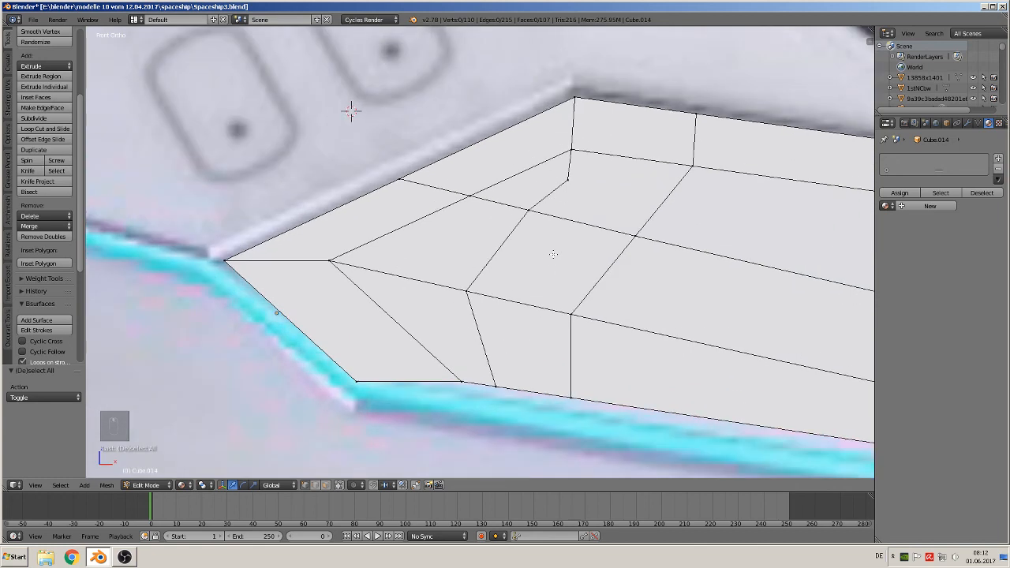
{"action": "scroll", "coordinate": [553, 254], "scroll_direction": "up", "scroll_amount": 1}
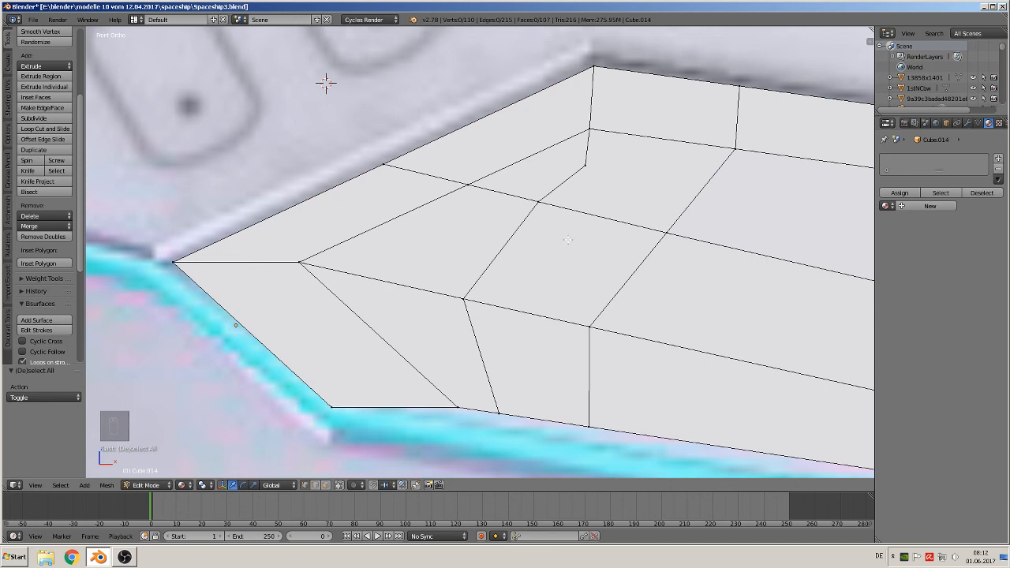
{"action": "scroll", "coordinate": [620, 162], "scroll_direction": "down", "scroll_amount": 7}
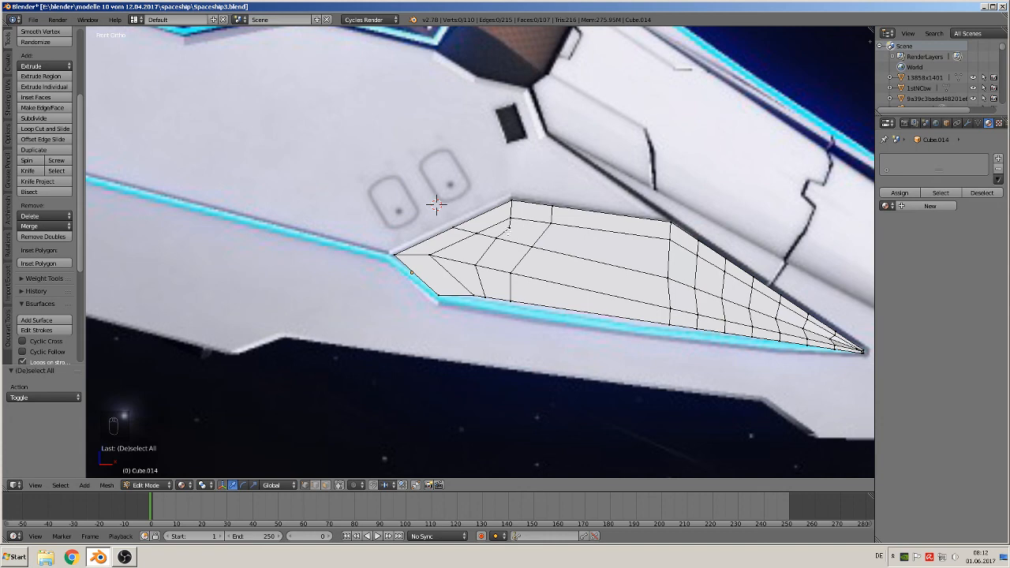
{"action": "left_click", "coordinate": [30, 171]}
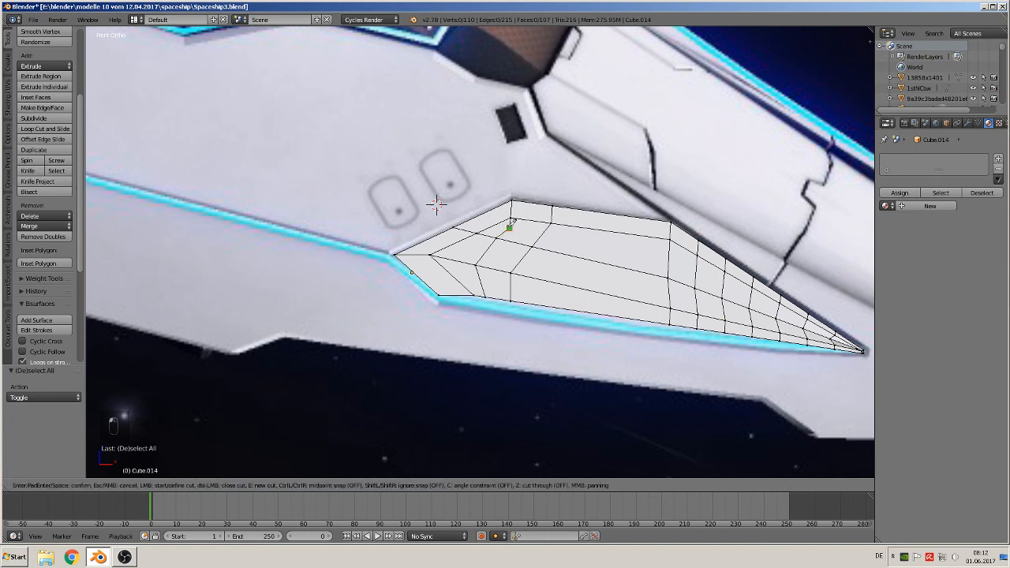
{"action": "left_click", "coordinate": [508, 228]}
{"action": "left_click", "coordinate": [668, 260]}
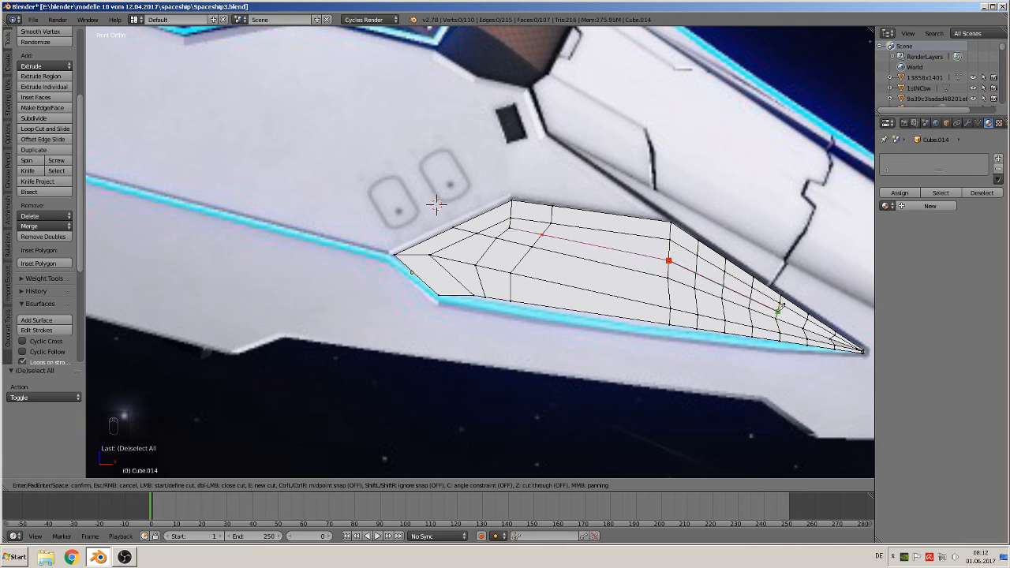
{"action": "left_click", "coordinate": [777, 313]}
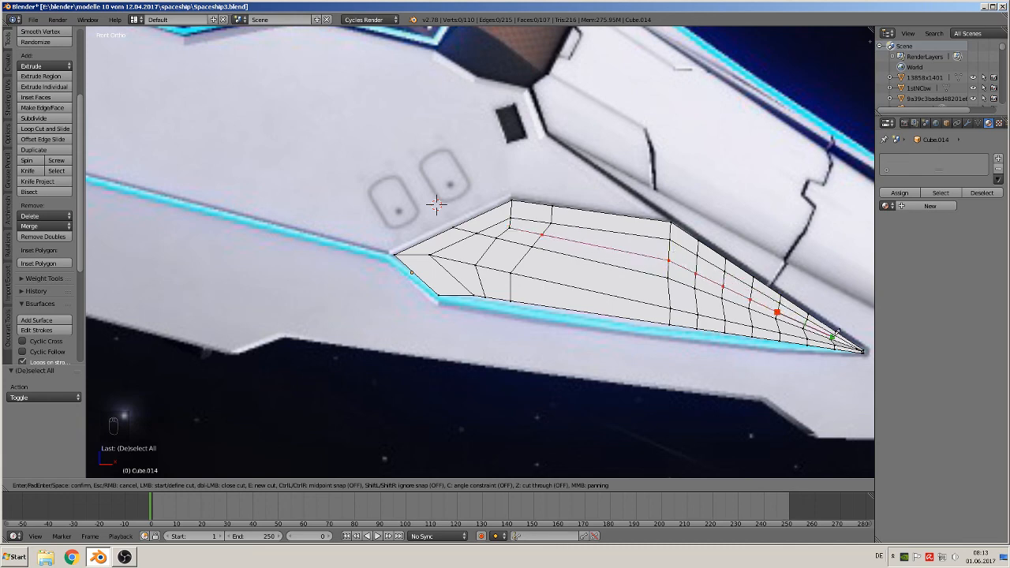
{"action": "left_click", "coordinate": [830, 337]}
{"action": "key", "text": "Return"}
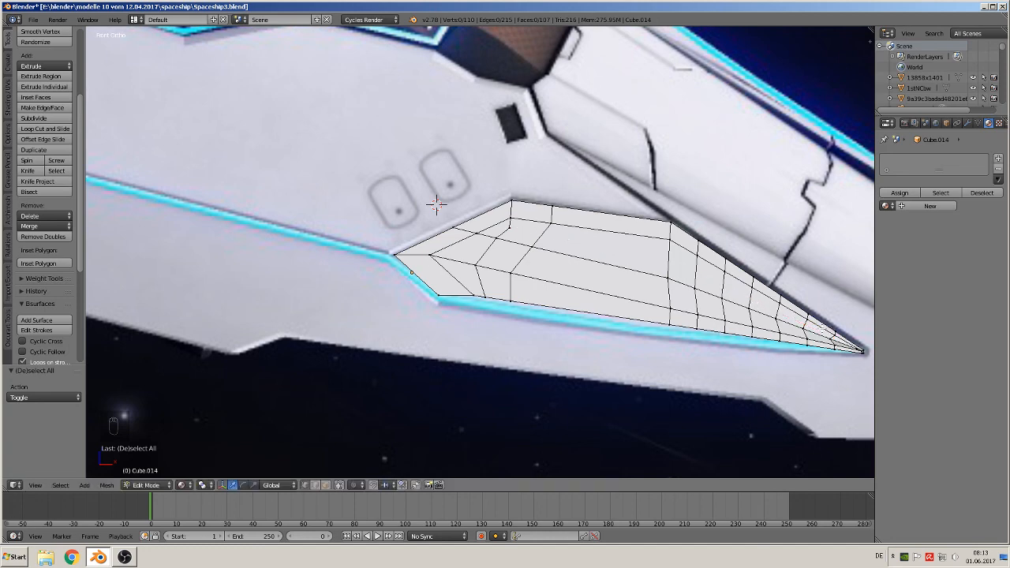
Undo the blunt-end knife cut, and try triangulating the pointed end's selected faces before reverting that too.
{"action": "key", "text": "ctrl+z"}
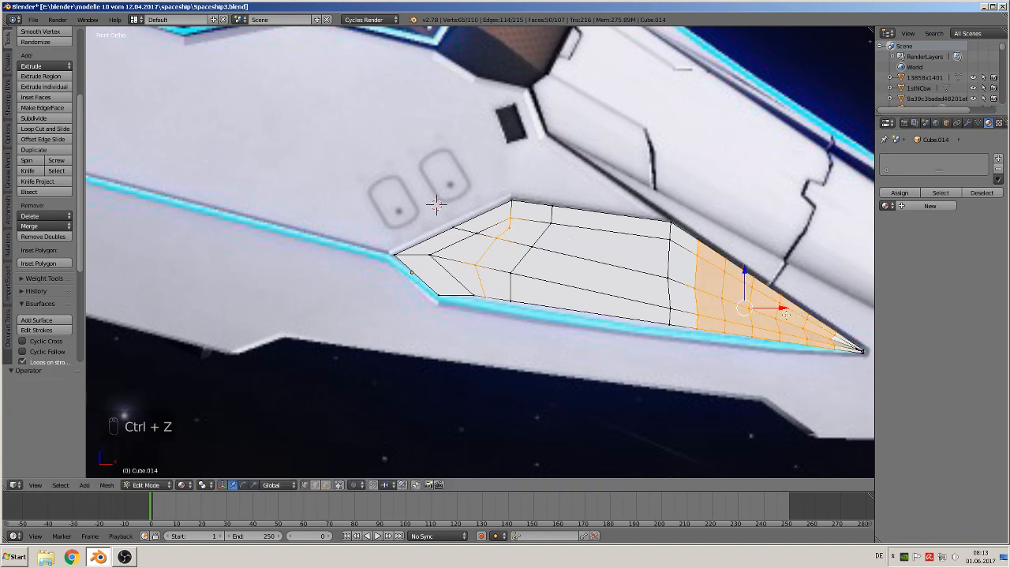
{"action": "key", "text": "ctrl+z"}
{"action": "key", "text": "ctrl+t"}
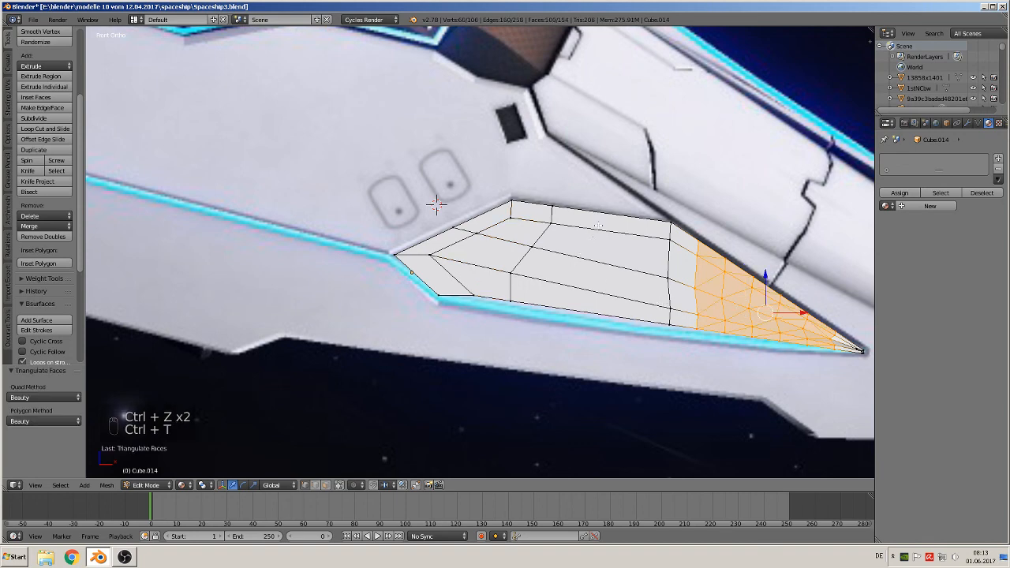
{"action": "key", "text": "ctrl+z"}
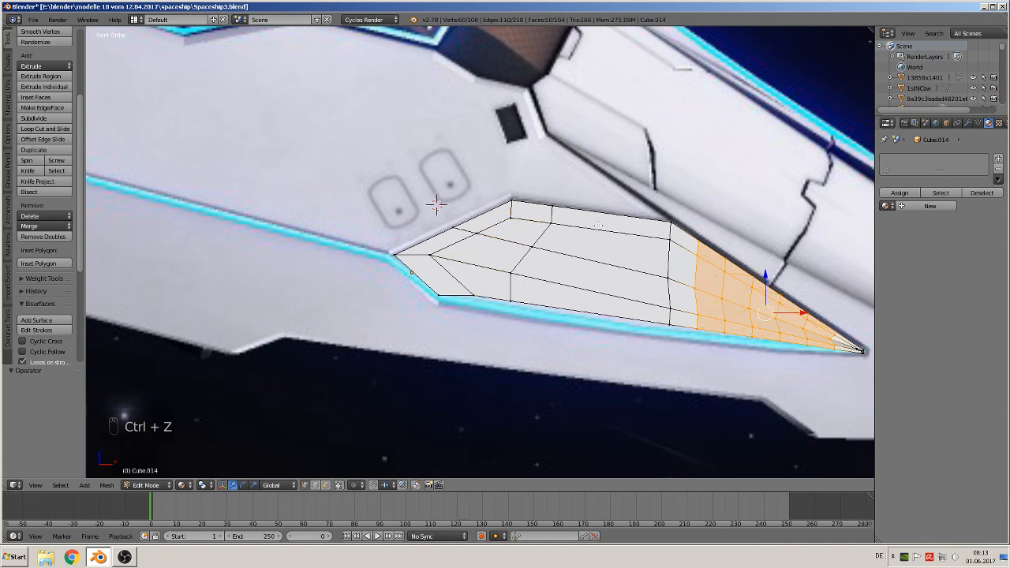
Add four evenly spaced loop cuts across the panel's middle section and one centred loop cut across the adjacent strip towards the blunt end.
{"action": "key", "text": "a"}
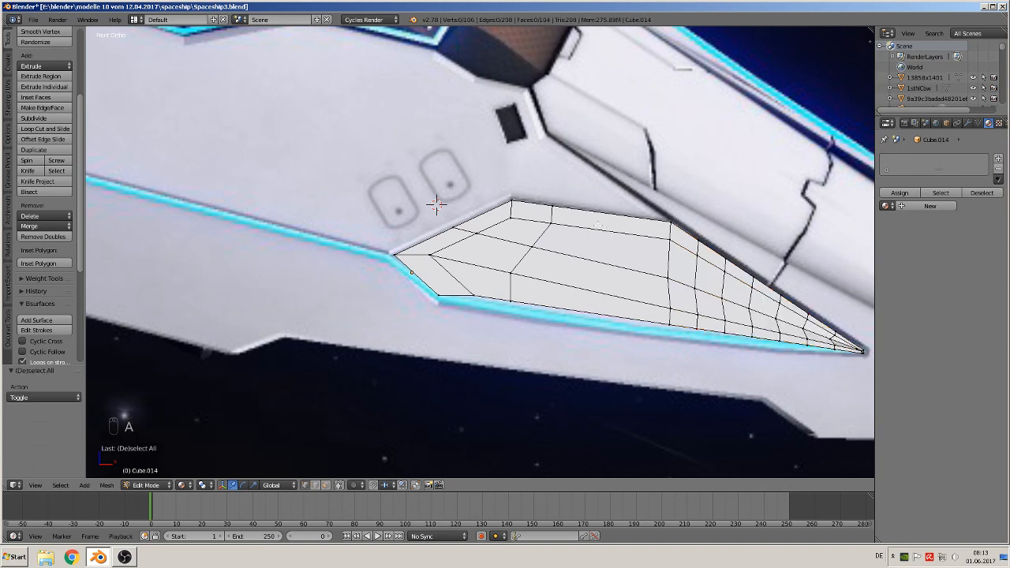
{"action": "key", "text": "ctrl+r"}
{"action": "scroll", "coordinate": [599, 261], "scroll_direction": "up", "scroll_amount": 3}
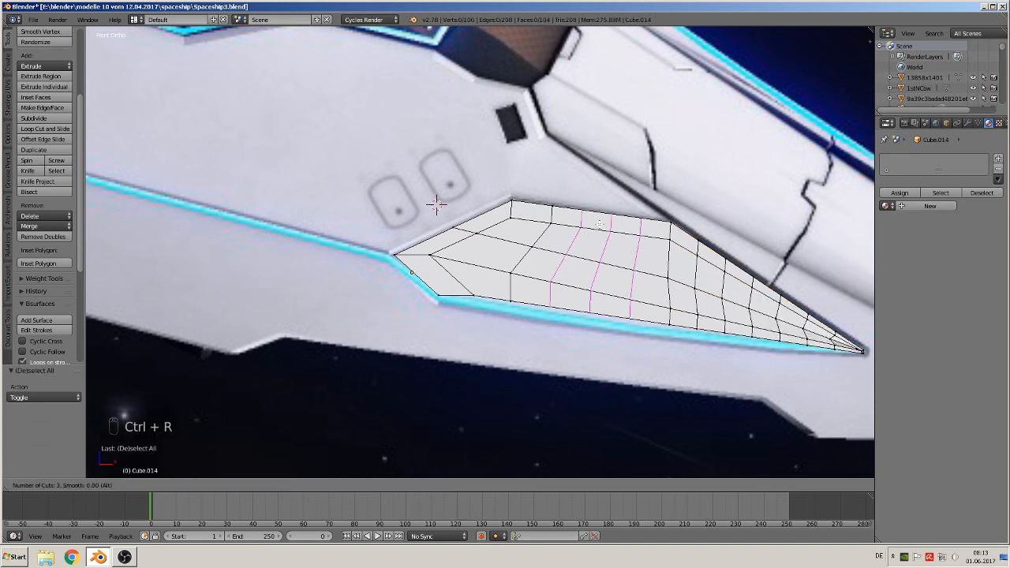
{"action": "left_click", "coordinate": [599, 225]}
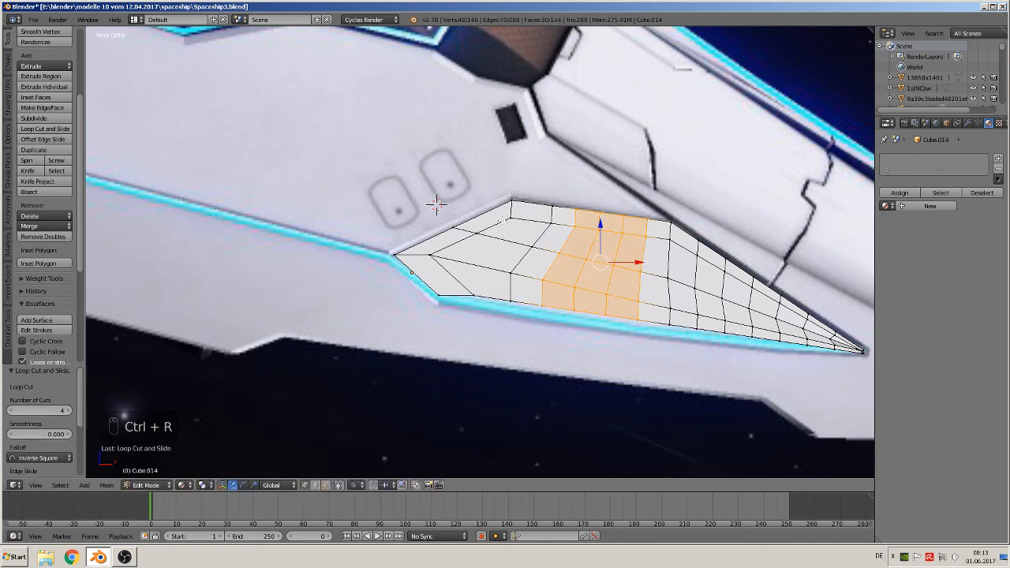
{"action": "key", "text": "ctrl+r"}
{"action": "left_click", "coordinate": [521, 220]}
{"action": "left_click", "coordinate": [521, 219]}
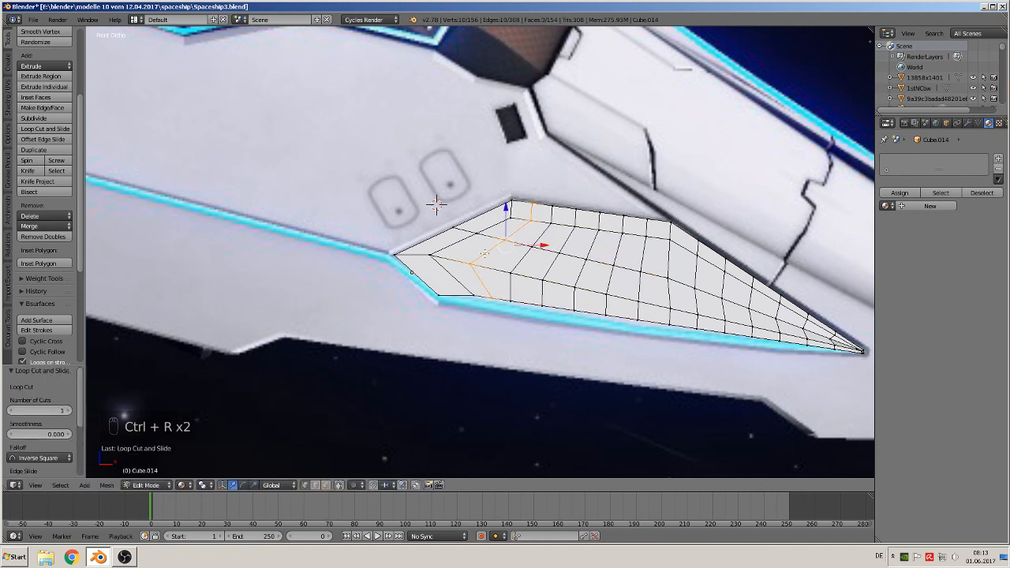
Add a centred lengthwise loop cut through the panel's middle rows and another through its lower row, and leave Edit Mode.
{"action": "key", "text": "ctrl+r"}
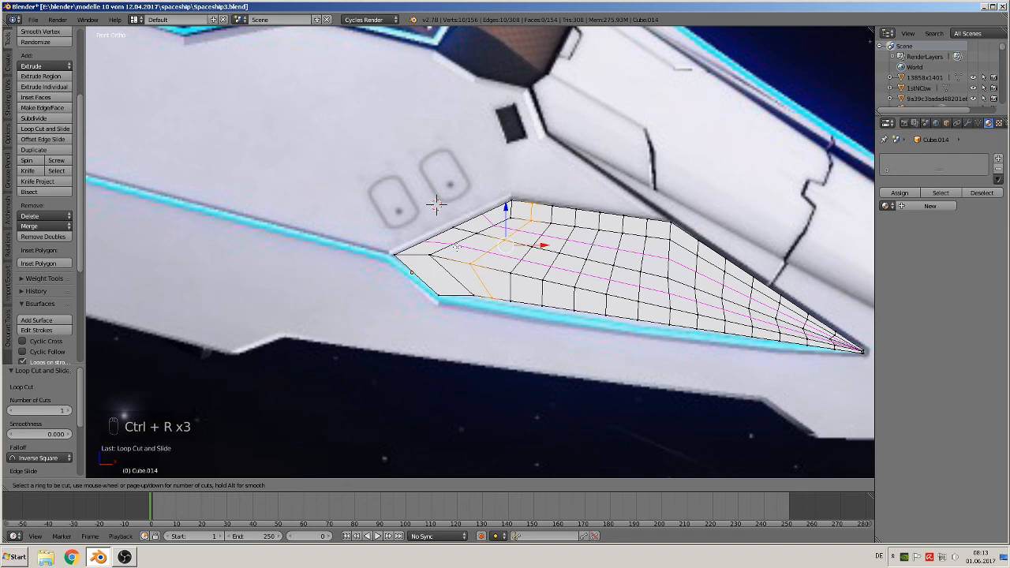
{"action": "left_click", "coordinate": [457, 247]}
{"action": "left_click", "coordinate": [457, 247]}
{"action": "key", "text": "ctrl+r"}
{"action": "left_click", "coordinate": [468, 281]}
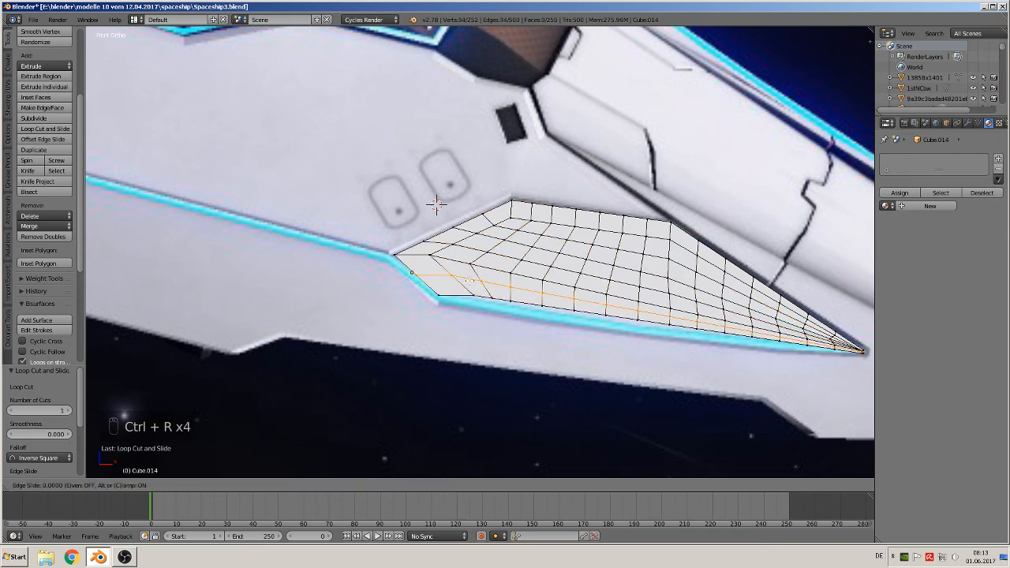
{"action": "left_click", "coordinate": [468, 280]}
{"action": "key", "text": "Tab"}
Move the panel straight down about 0.826 along Z from the reference image into the gap between the modelled nose plates.
{"action": "scroll", "coordinate": [610, 295], "scroll_direction": "down", "scroll_amount": 3}
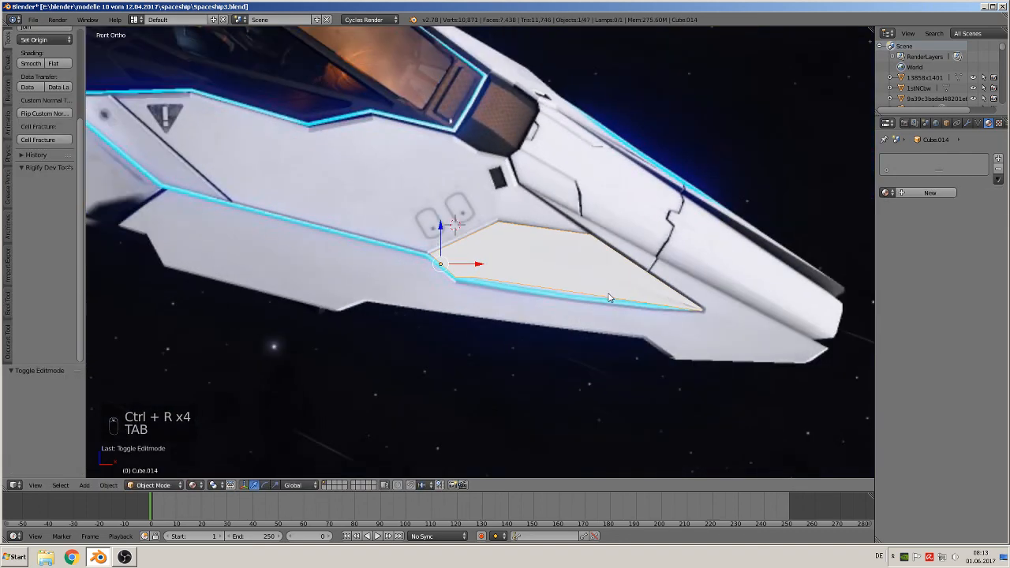
{"action": "scroll", "coordinate": [609, 298], "scroll_direction": "down", "scroll_amount": 2}
{"action": "key", "text": "KP_1"}
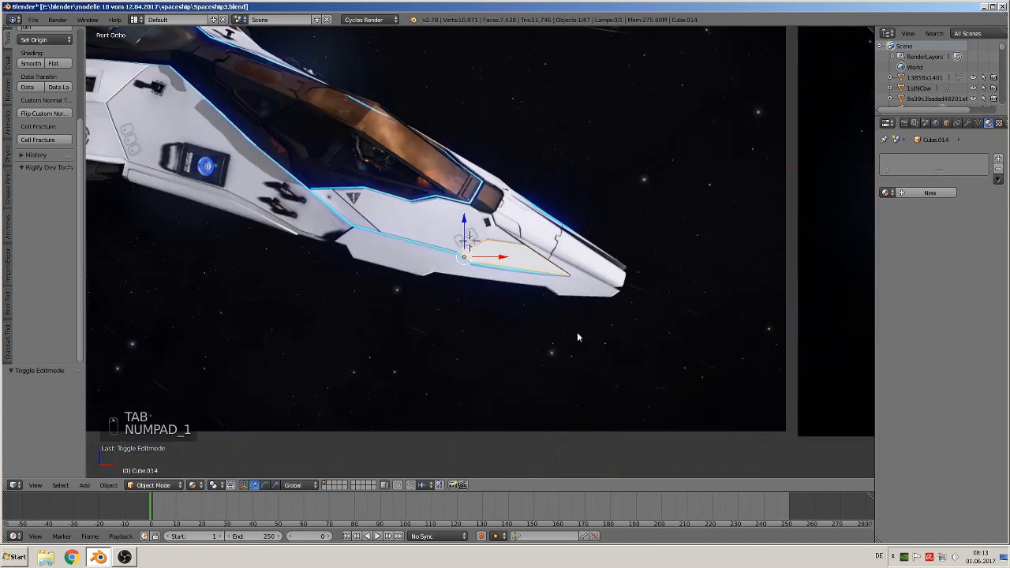
{"action": "middle_click_drag", "start_coordinate": [575, 335], "coordinate": [622, 89], "text": "shift"}
{"action": "scroll", "coordinate": [618, 102], "scroll_direction": "down", "scroll_amount": 2}
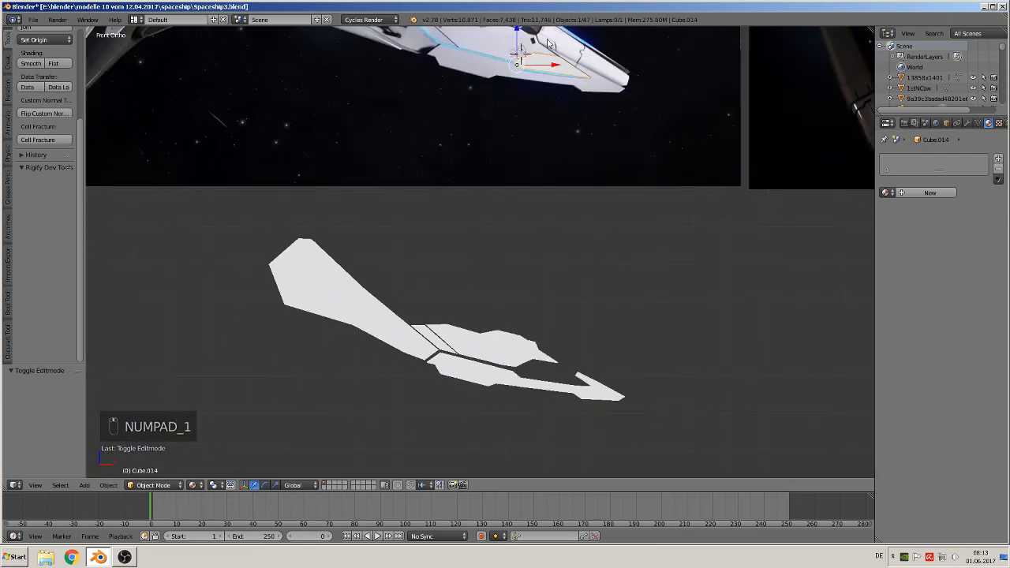
{"action": "key", "text": "g"}
{"action": "key", "text": "z"}
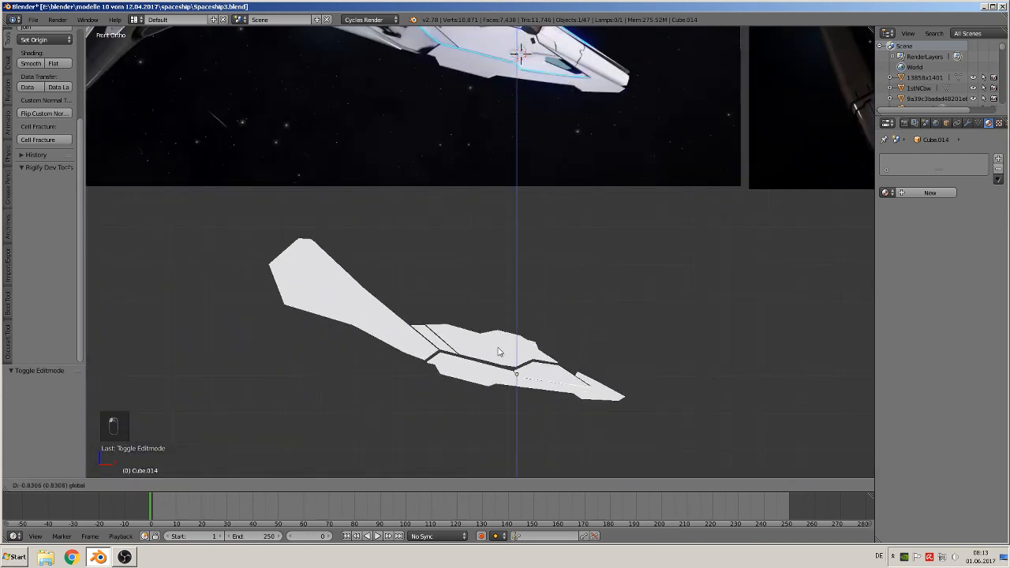
{"action": "left_click", "coordinate": [498, 347]}
Nudge the panel about -0.005 along X, shift it slightly back towards the tip within the gap, and clear the selection.
{"action": "scroll", "coordinate": [675, 378], "scroll_direction": "up", "scroll_amount": 4}
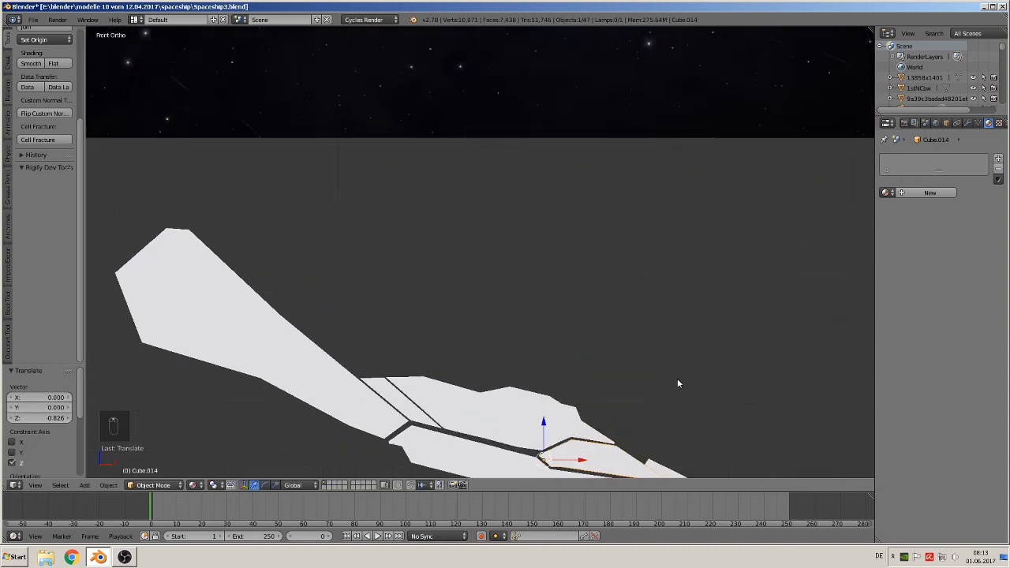
{"action": "middle_click_drag", "start_coordinate": [677, 378], "coordinate": [600, 161], "text": "shift"}
{"action": "scroll", "coordinate": [631, 229], "scroll_direction": "up", "scroll_amount": 3}
{"action": "scroll", "coordinate": [631, 237], "scroll_direction": "up", "scroll_amount": 1}
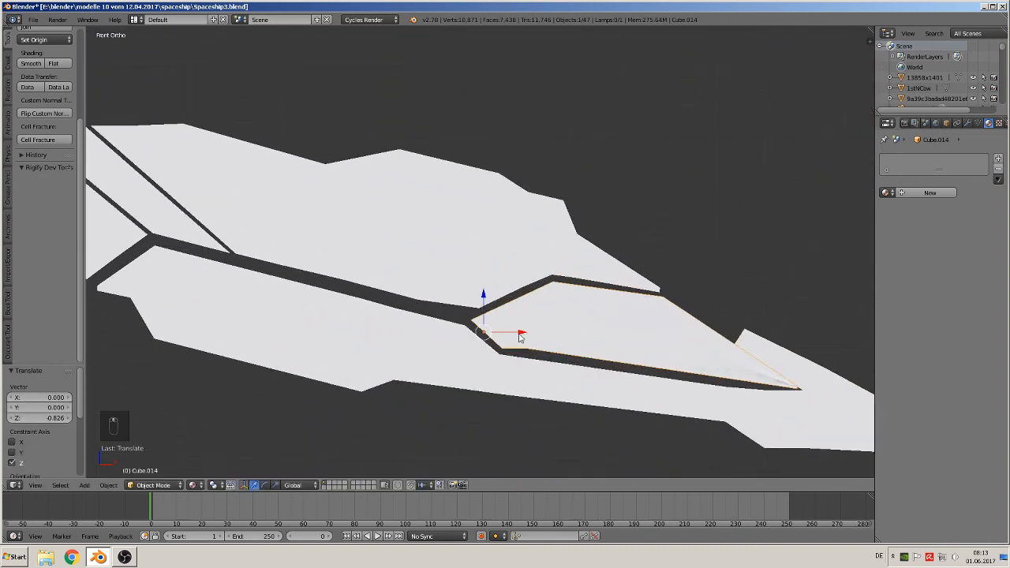
{"action": "key", "text": "g"}
{"action": "key", "text": "x"}
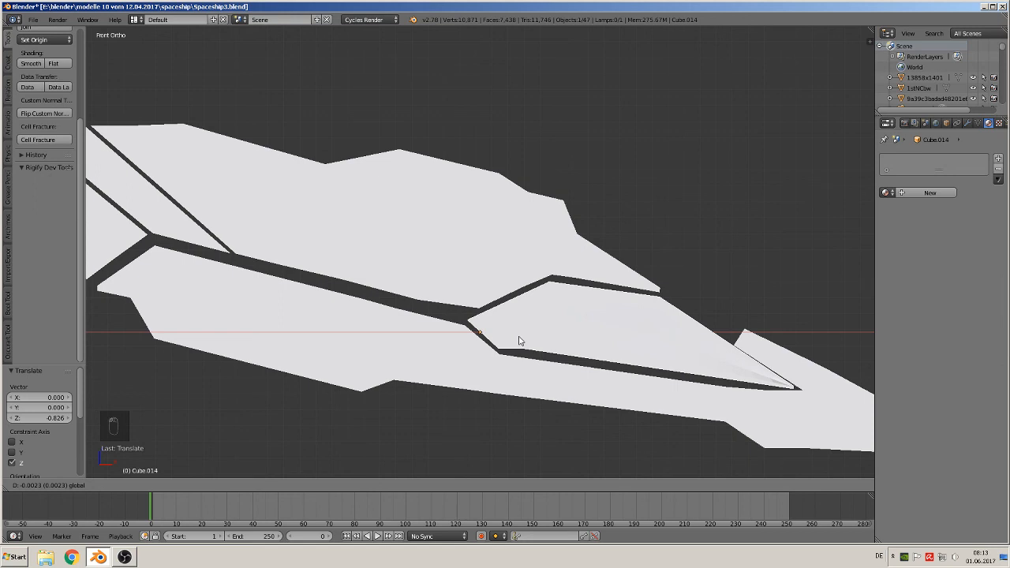
{"action": "left_click", "coordinate": [517, 340]}
{"action": "middle_click_drag", "start_coordinate": [516, 340], "coordinate": [545, 342]}
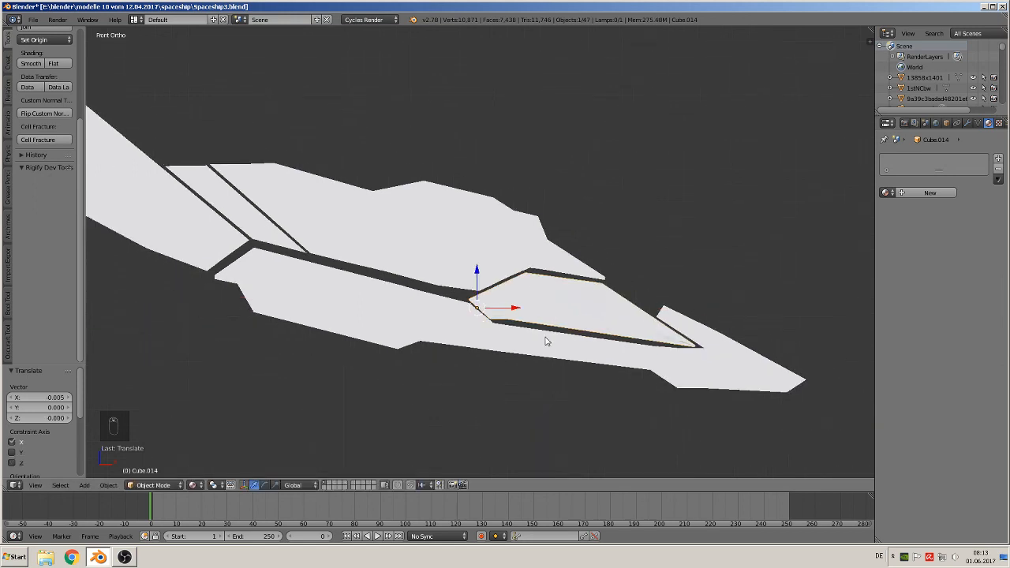
{"action": "key", "text": "g"}
{"action": "key", "text": "x"}
{"action": "left_click", "coordinate": [519, 307]}
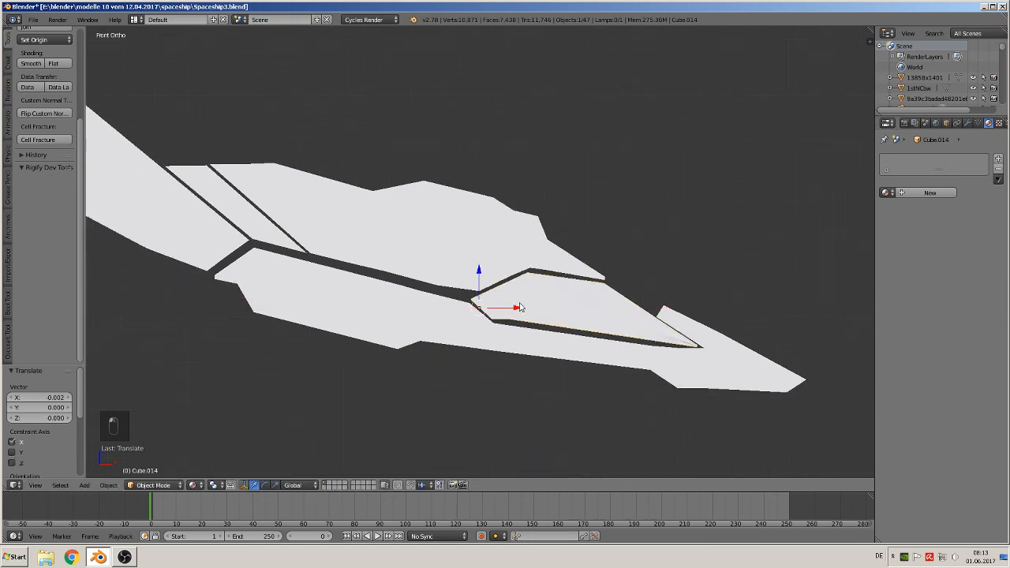
{"action": "scroll", "coordinate": [519, 308], "scroll_direction": "down", "scroll_amount": 3}
{"action": "key", "text": "a"}
{"action": "middle_click_drag", "start_coordinate": [552, 208], "coordinate": [567, 402], "text": "shift"}
{"action": "scroll", "coordinate": [575, 371], "scroll_direction": "down", "scroll_amount": 2}
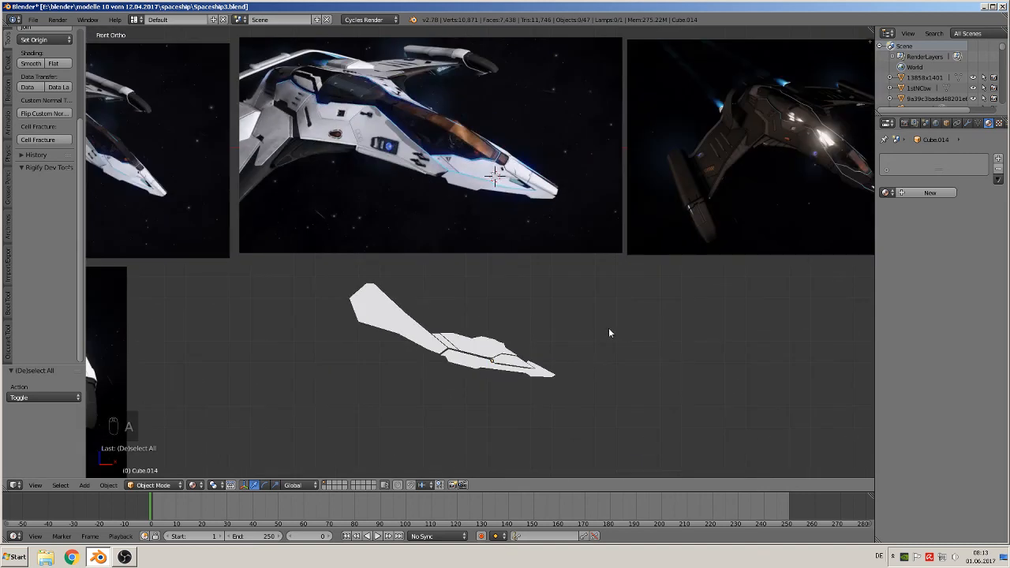
{"action": "key", "text": "a"}
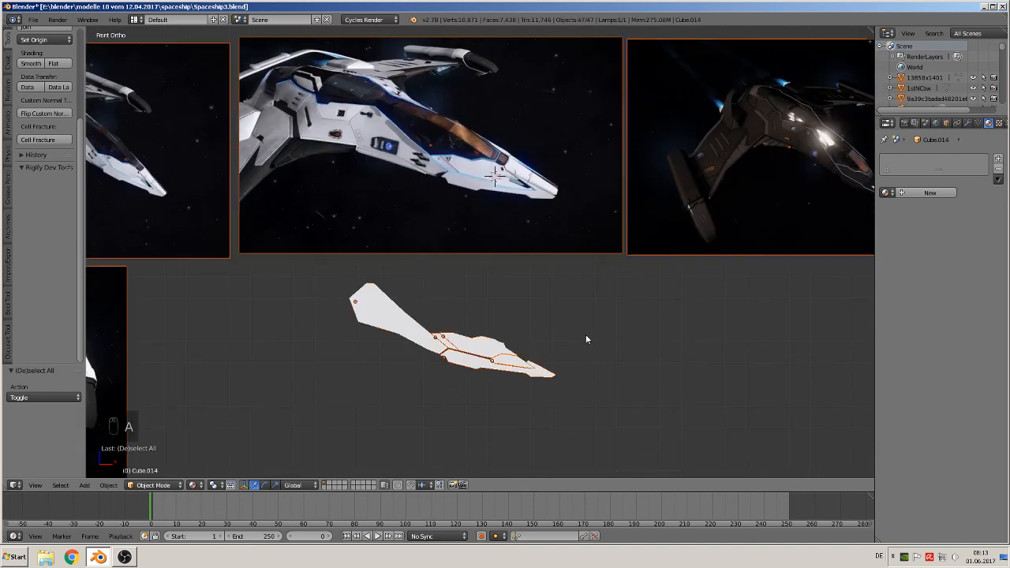
{"action": "key", "text": "a"}
{"action": "scroll", "coordinate": [583, 338], "scroll_direction": "up", "scroll_amount": 1}
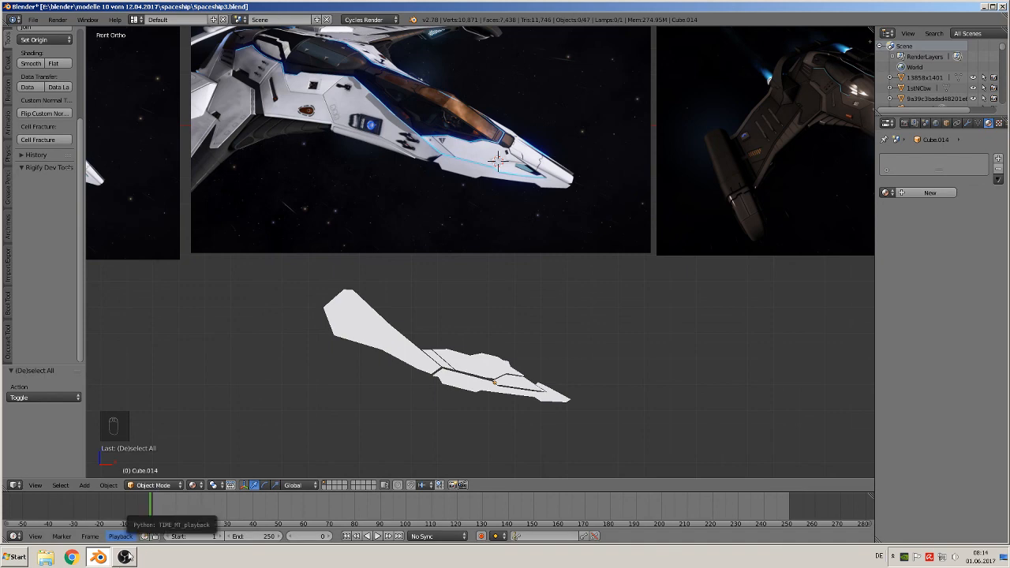
{"action": "left_click", "coordinate": [124, 558]}
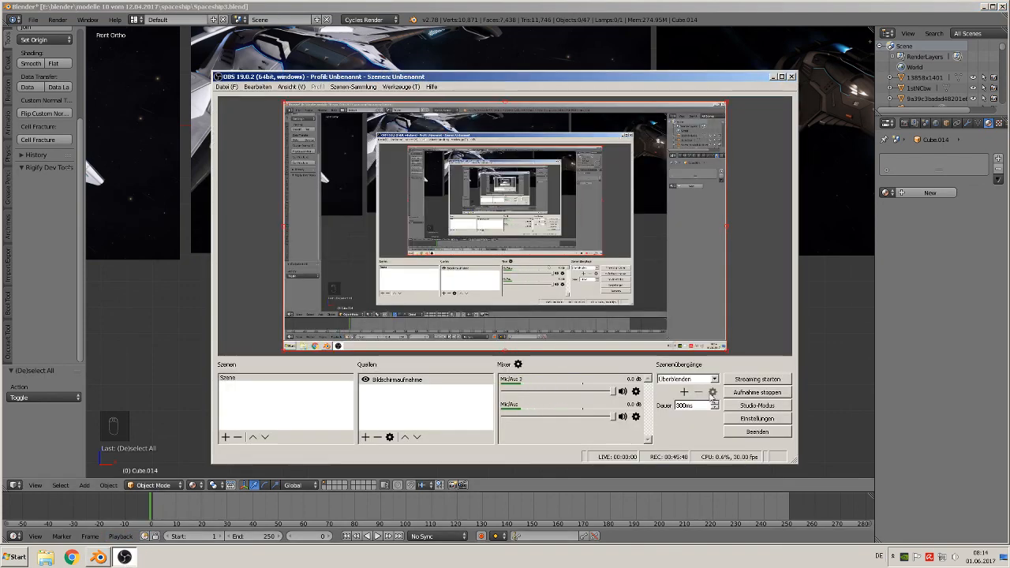